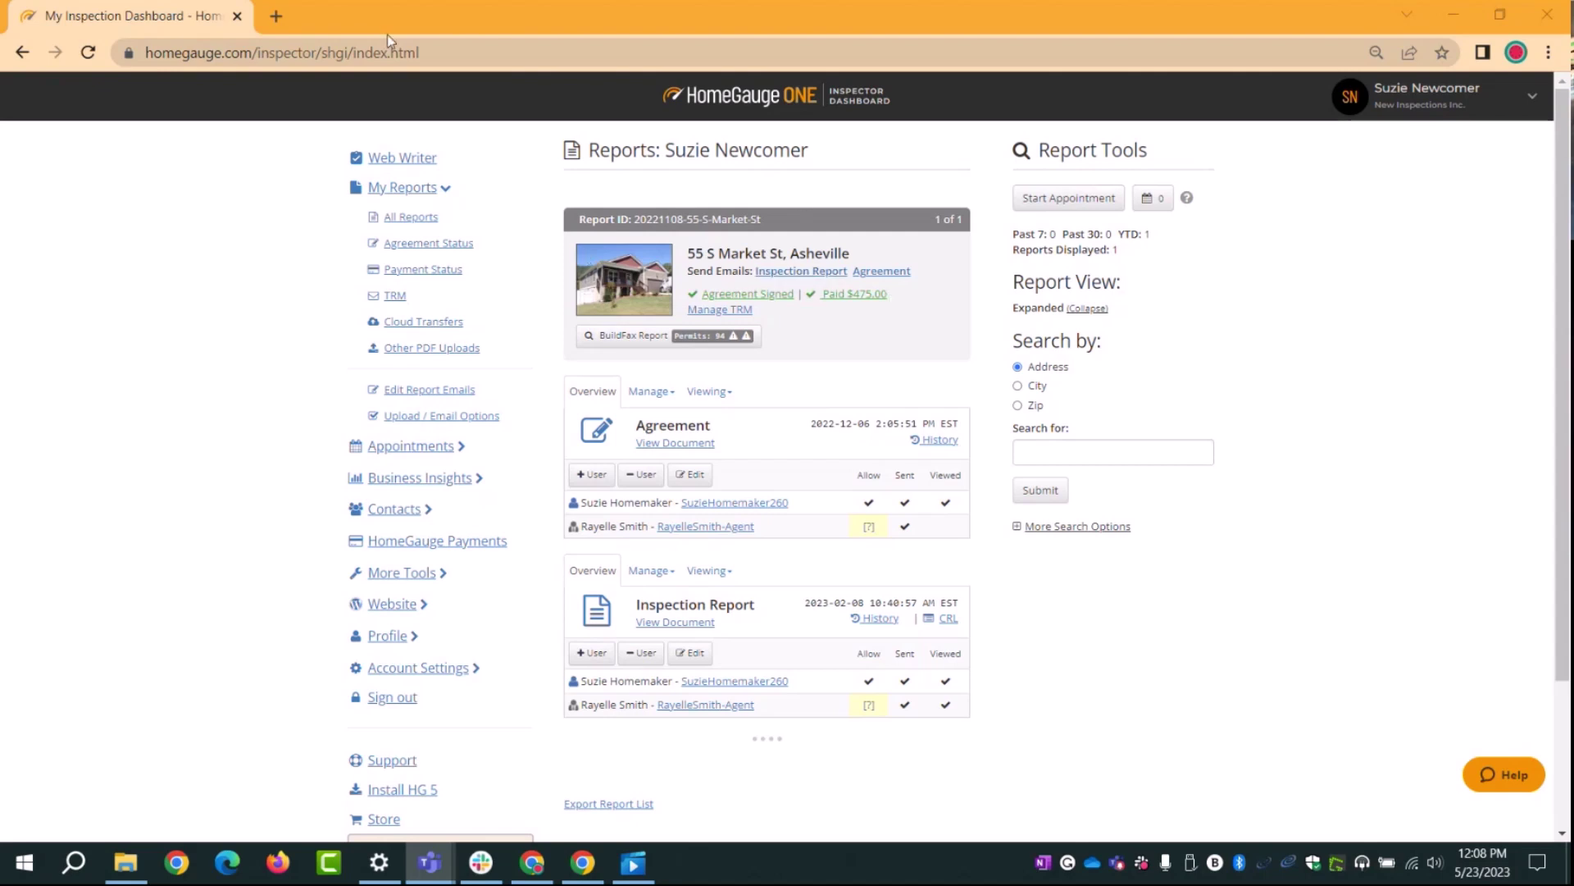
# Step: Open Agreement Templates under Appointments to show the Inspection Agreement template in the editor
pyautogui.click(418, 453)
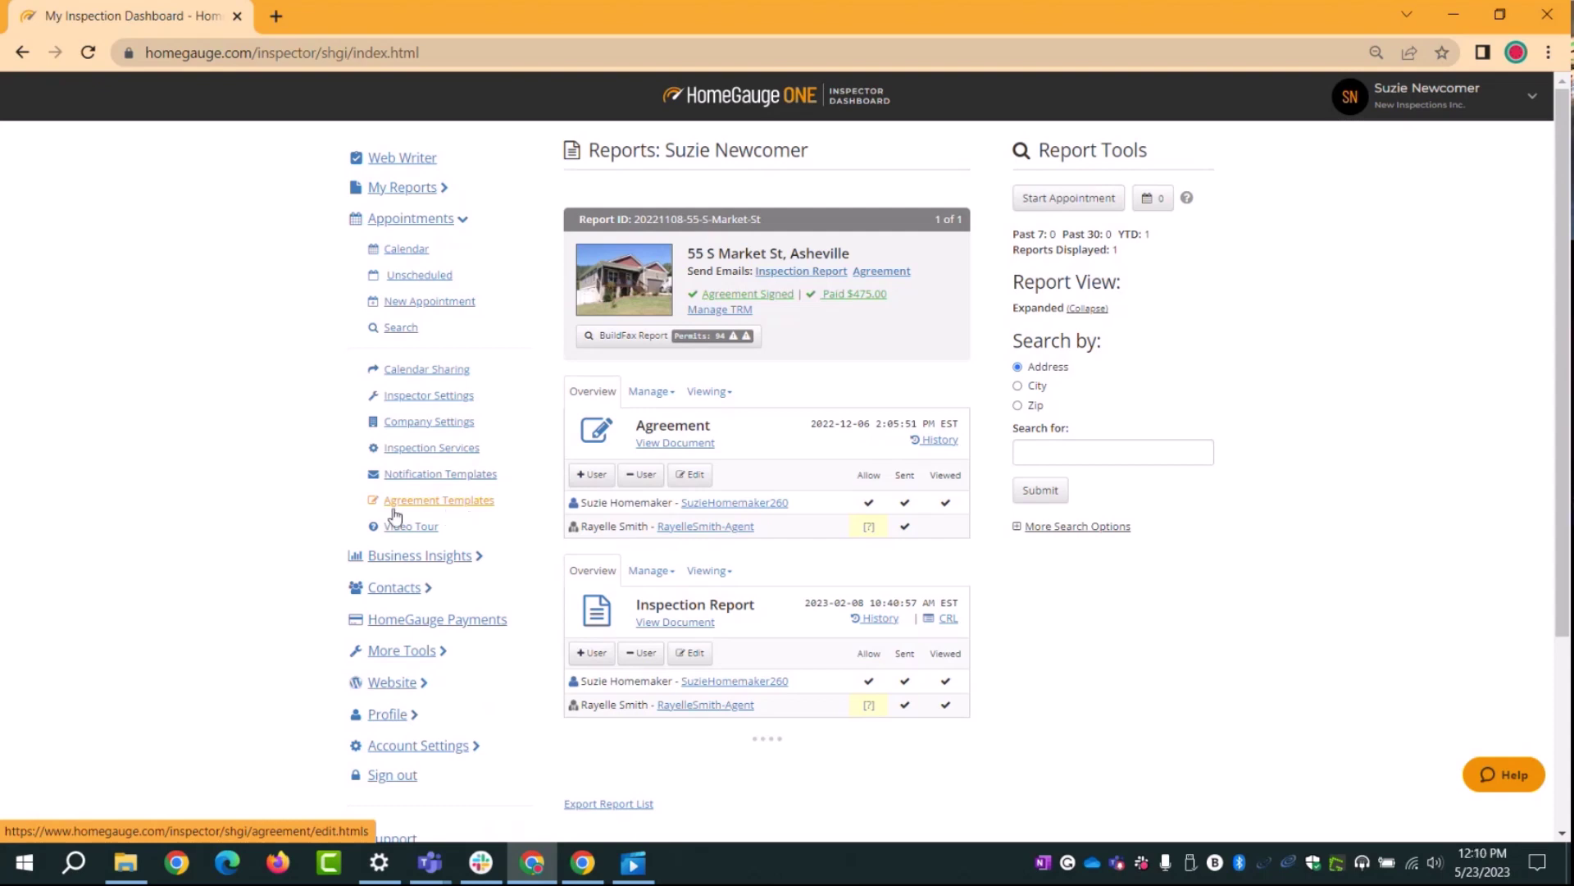
pyautogui.click(438, 506)
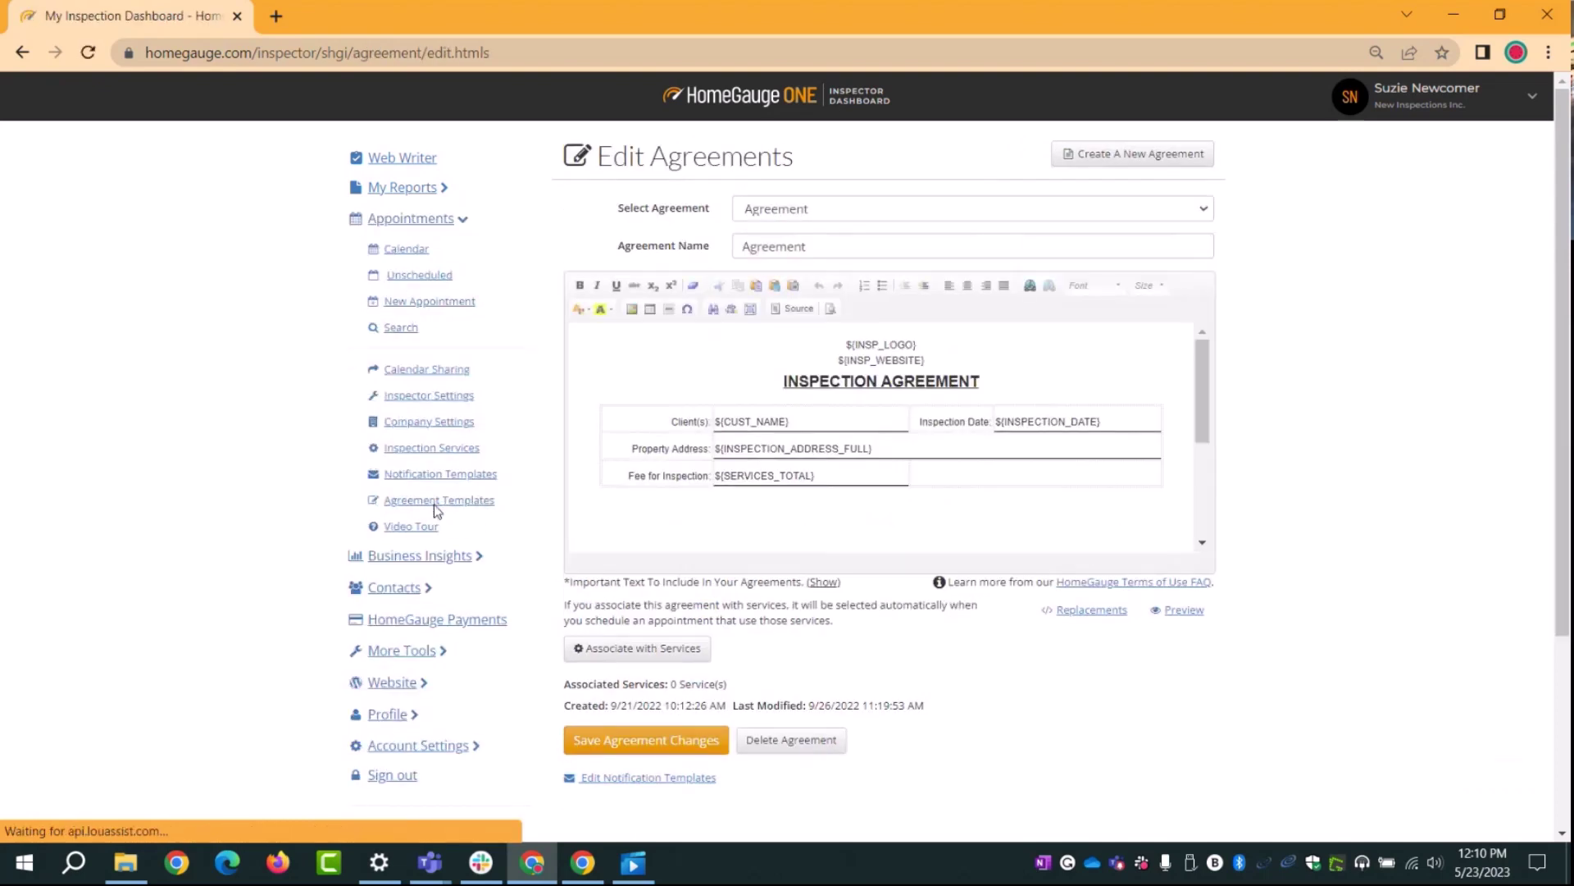
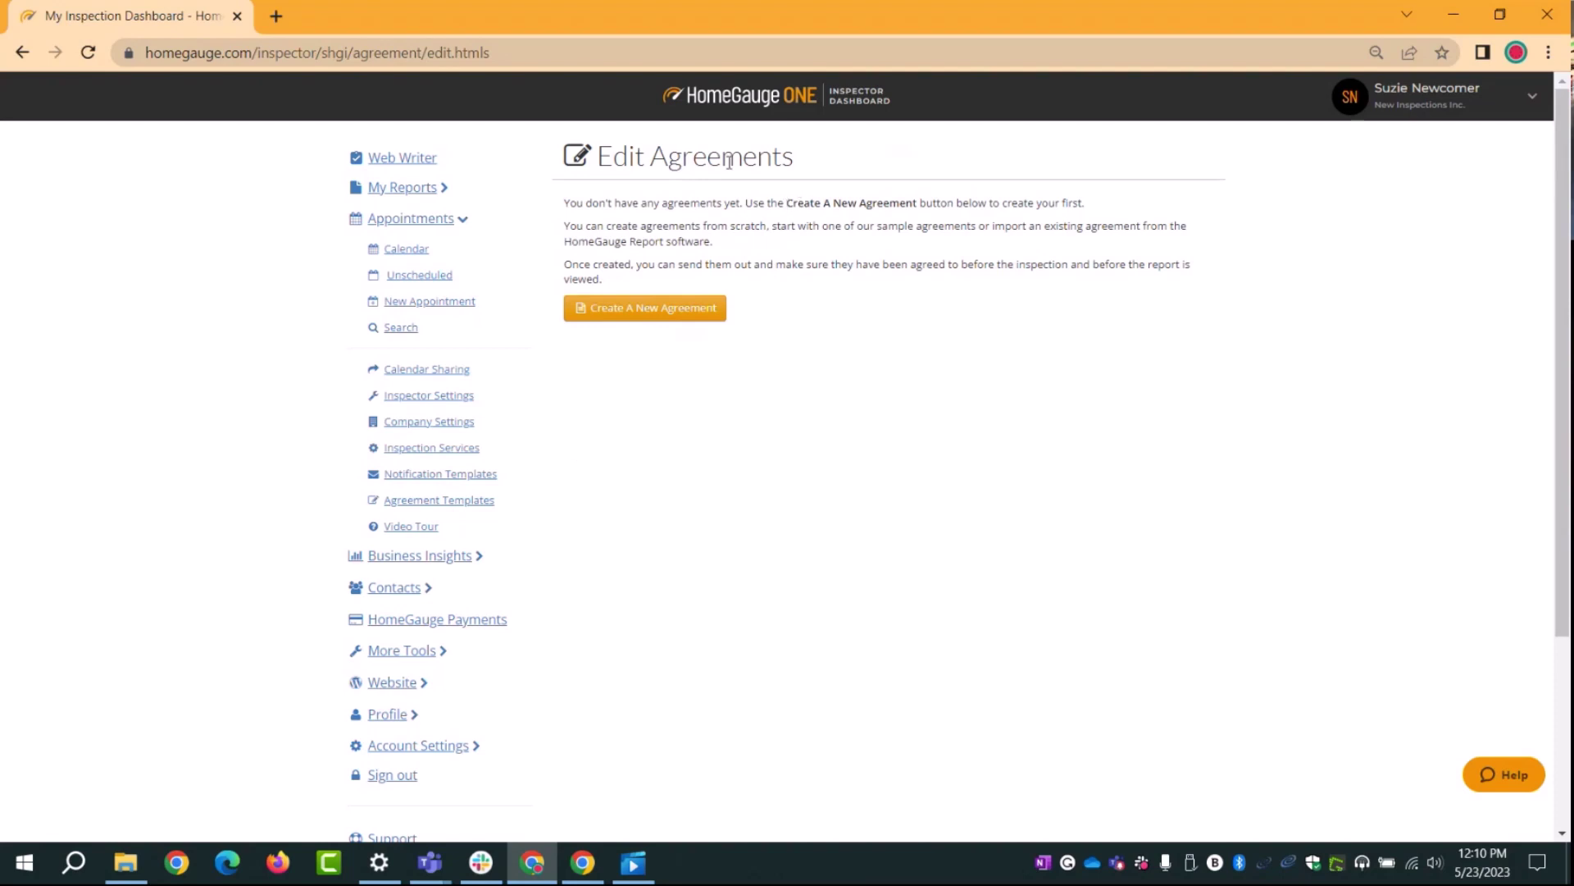
# Step: Begin a new agreement to bring up the Create a New Inspection Agreement options
pyautogui.click(621, 323)
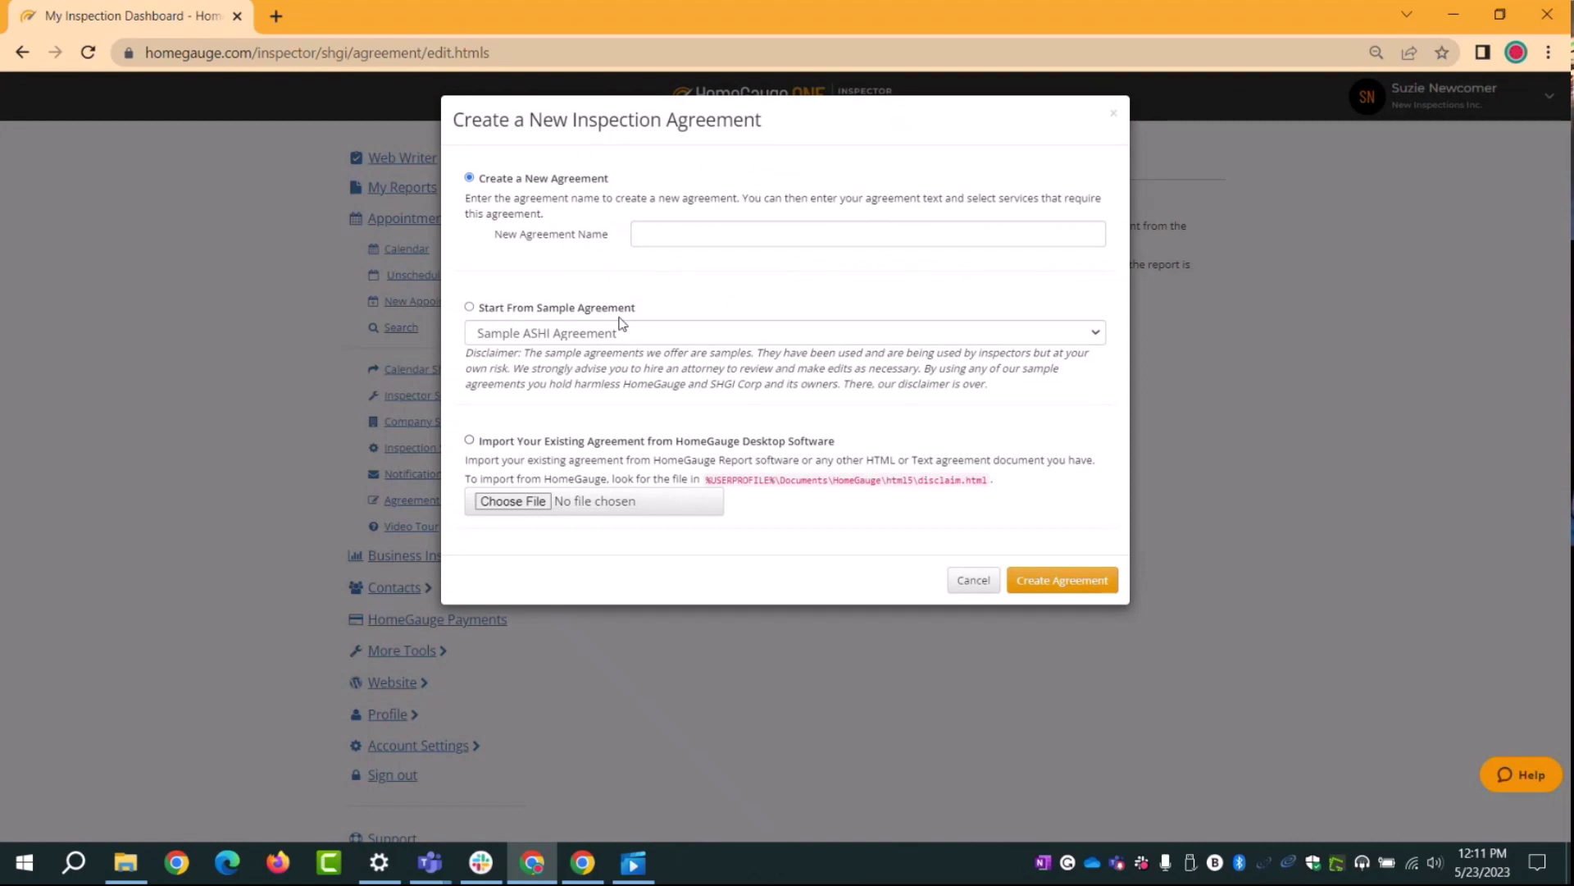
pyautogui.click(651, 237)
pyautogui.click(640, 281)
pyautogui.moveTo(611, 178); pyautogui.dragTo(496, 197)
# Step: Create a new agreement from the Sample Starter Agreement sample template
pyautogui.click(503, 217)
pyautogui.click(621, 335)
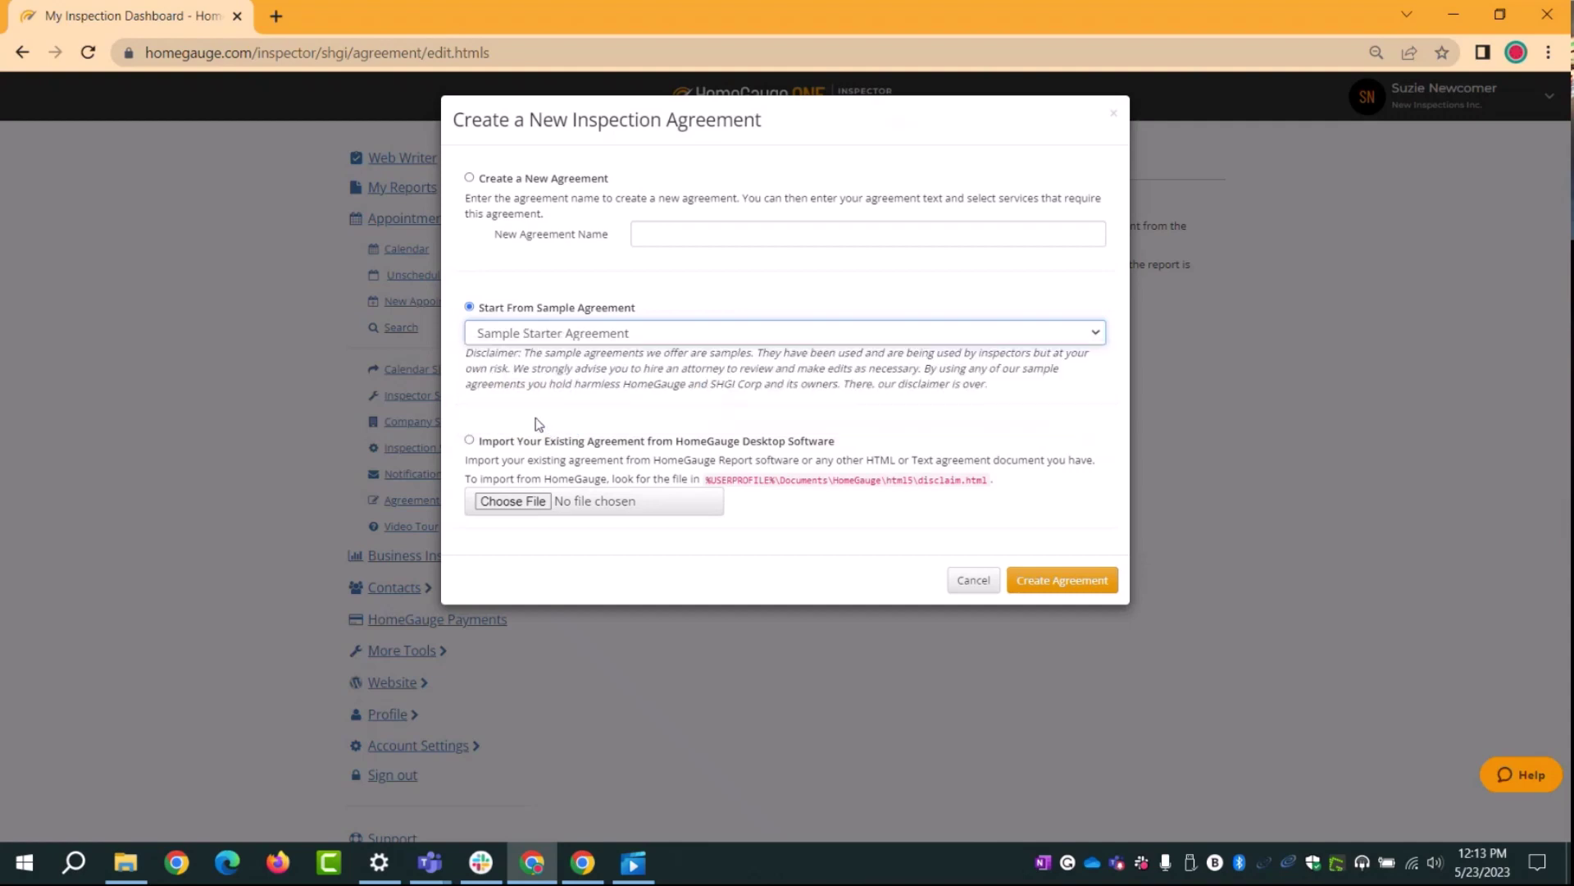
pyautogui.click(551, 423)
pyautogui.click(617, 337)
pyautogui.click(604, 425)
pyautogui.click(1046, 589)
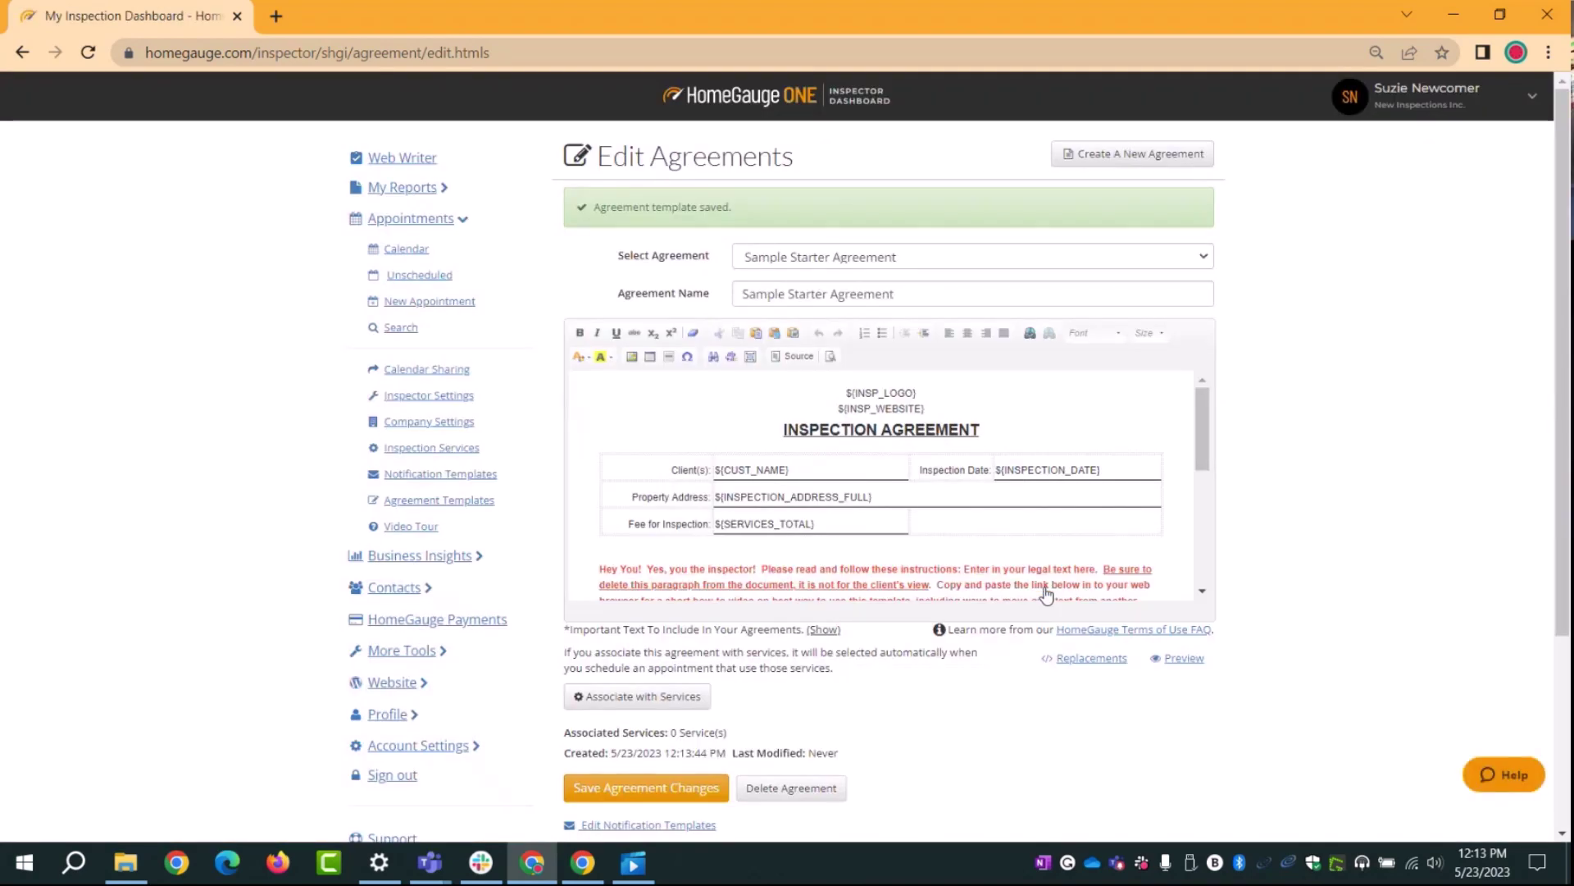
# Step: Delete 'Sample Starter' from the agreement name, leaving just 'Agreement'
pyautogui.click(860, 261)
pyautogui.click(858, 280)
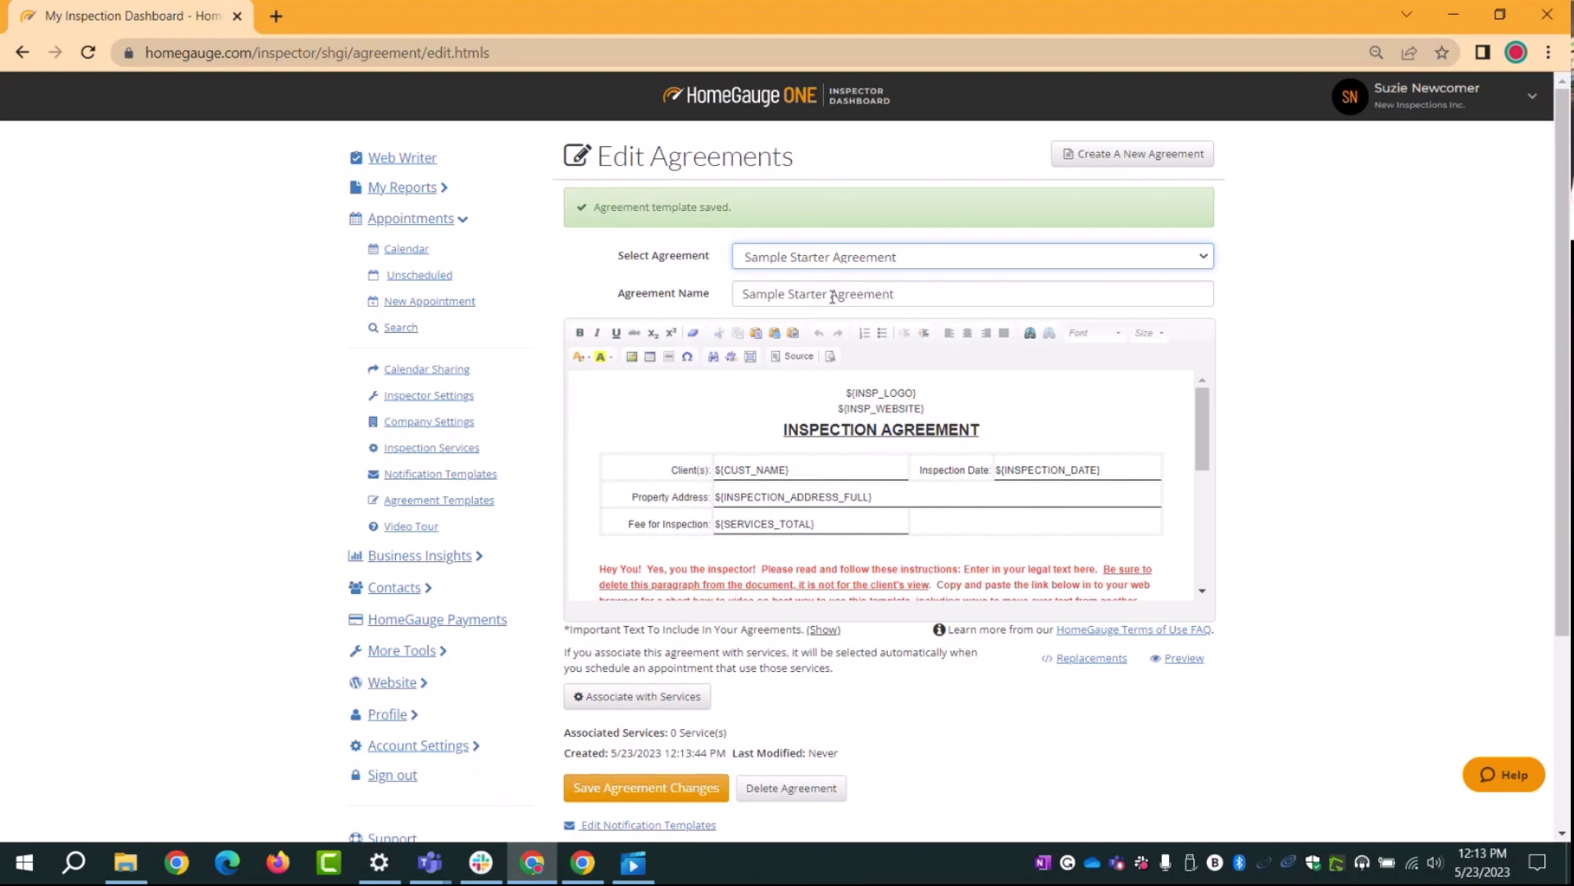
pyautogui.moveTo(831, 295); pyautogui.dragTo(703, 310)
pyautogui.press('BackSpace')
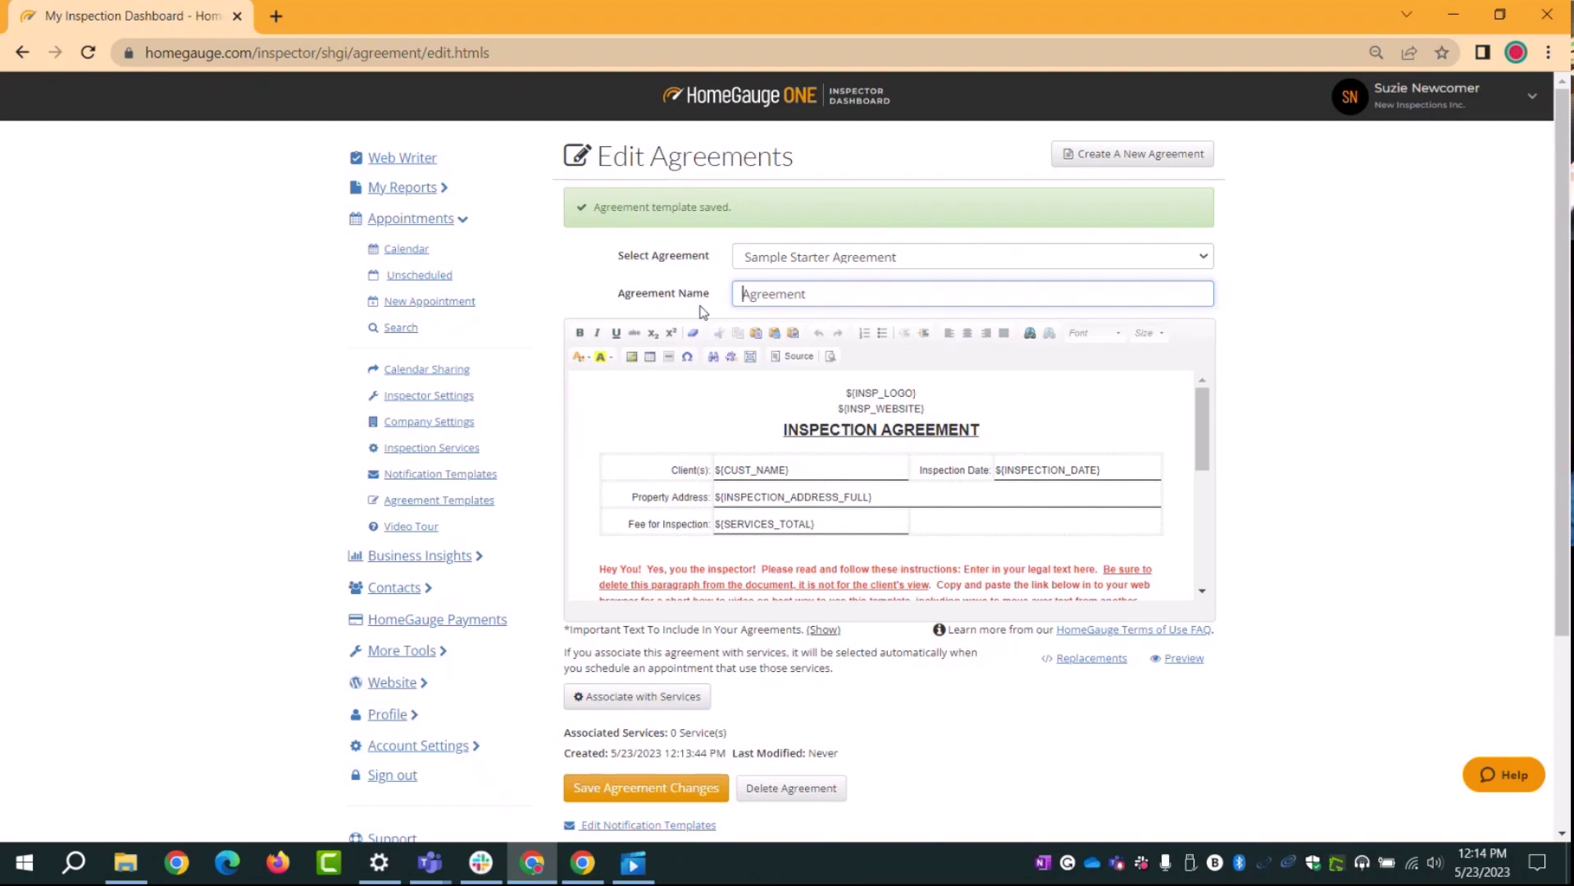
# Step: Append ' - ' and the inspection company's name to the agreement name
pyautogui.click(844, 289)
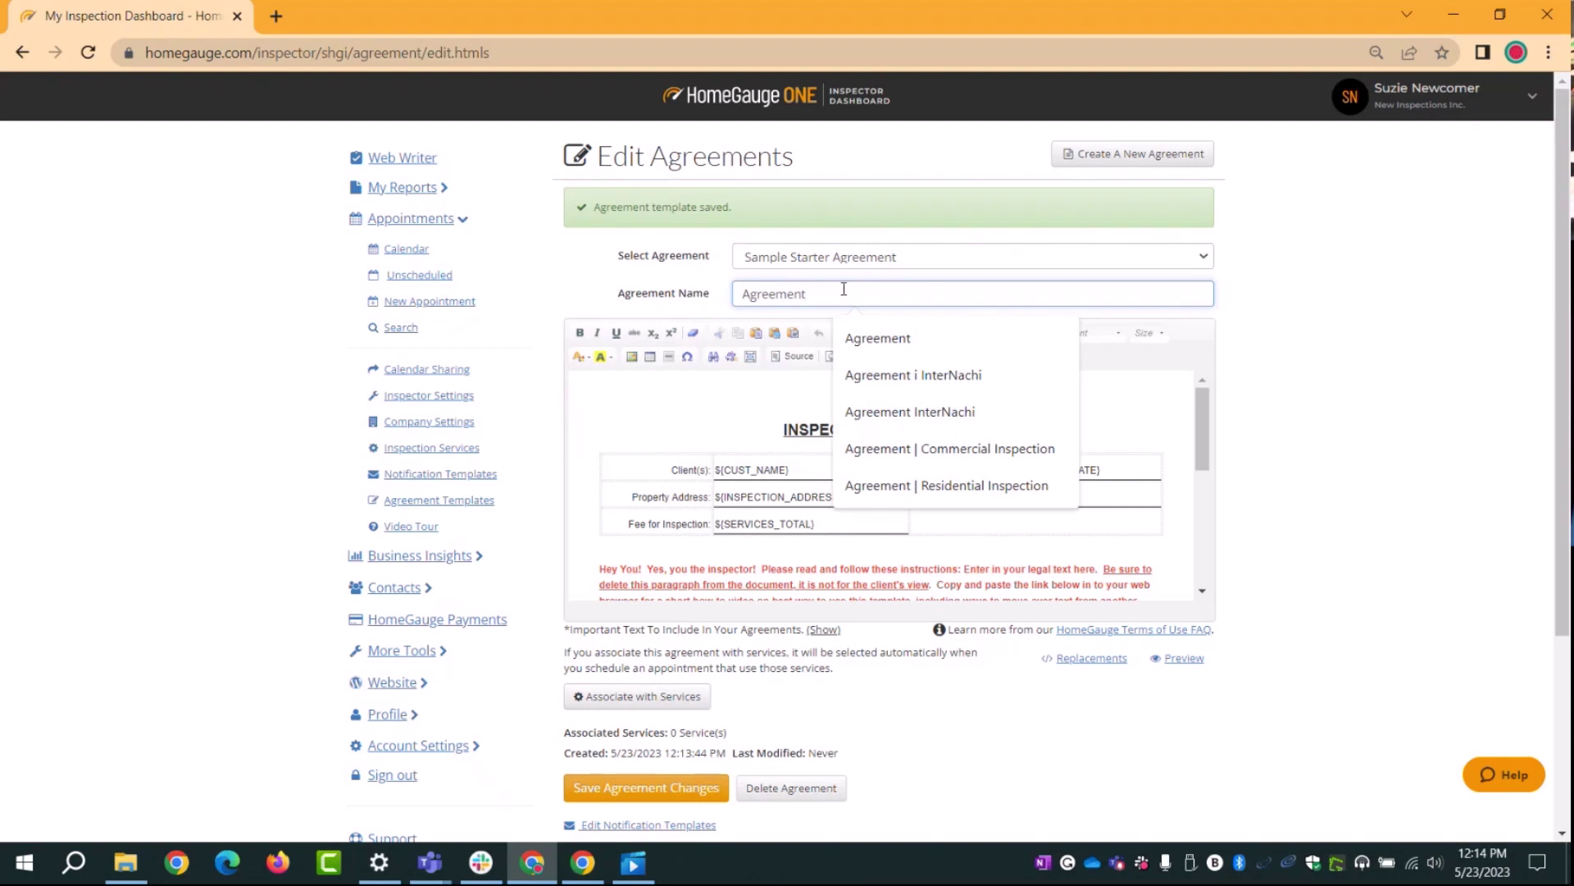
pyautogui.write('-')
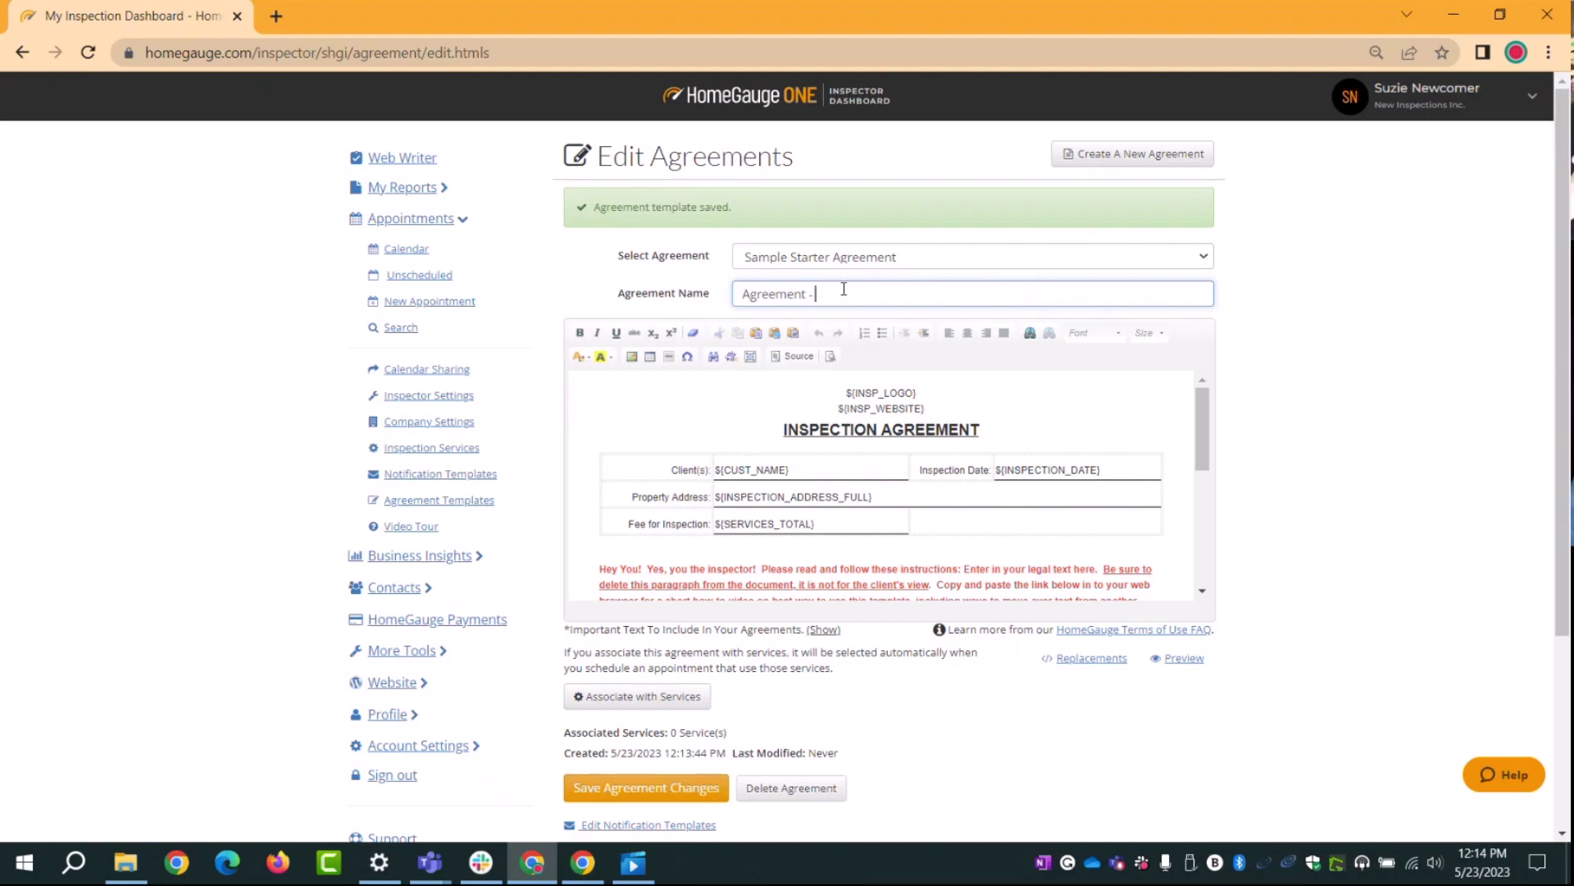
pyautogui.write("Suzie's Home Inspections")
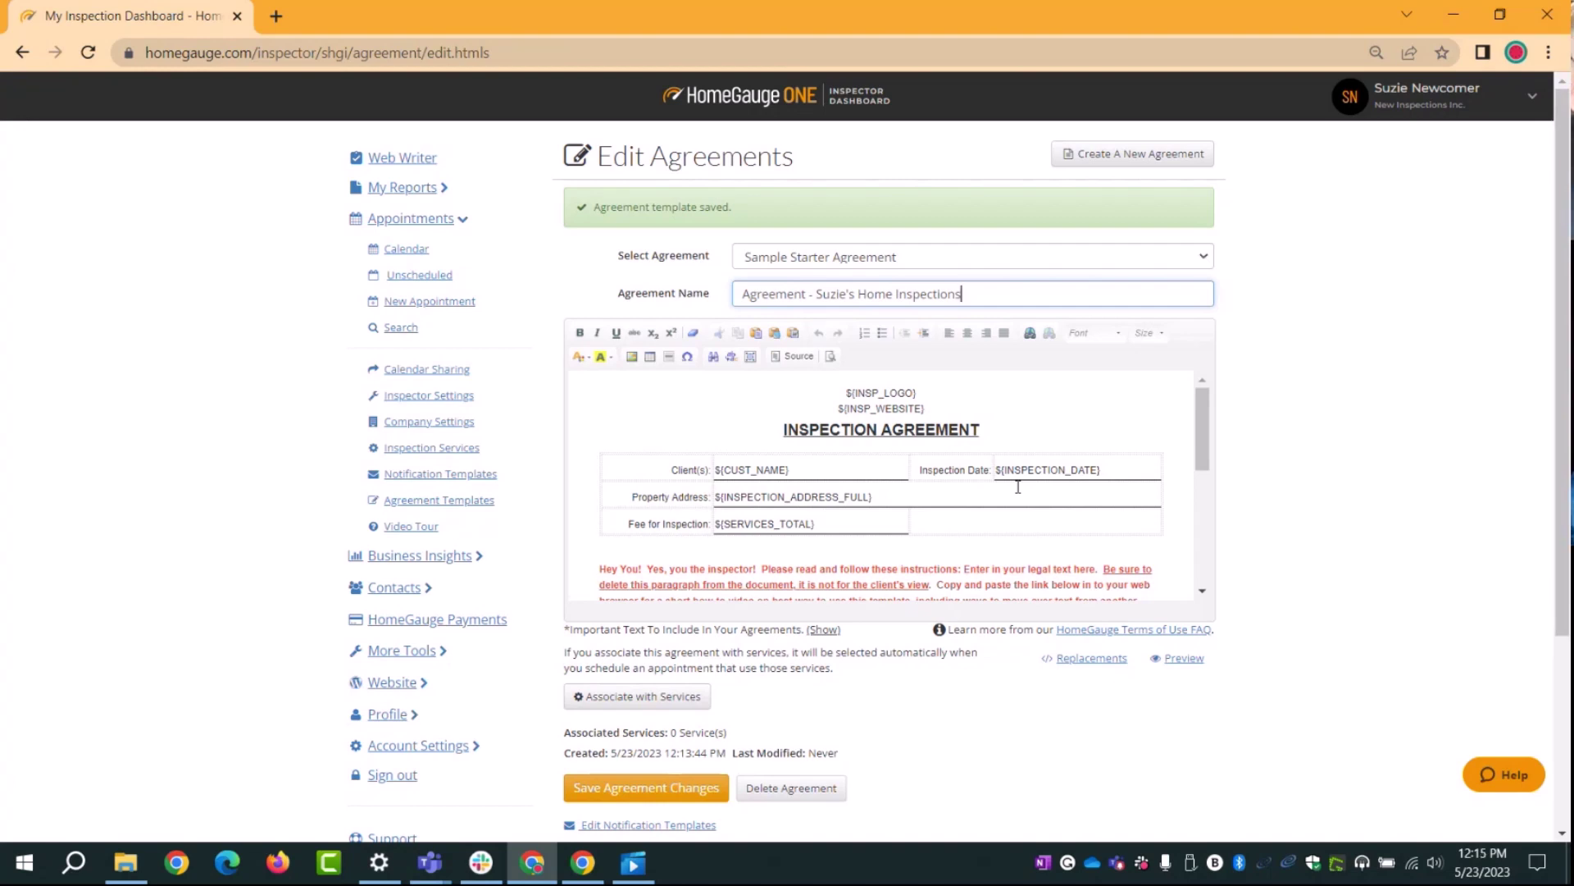
pyautogui.doubleClick(814, 473)
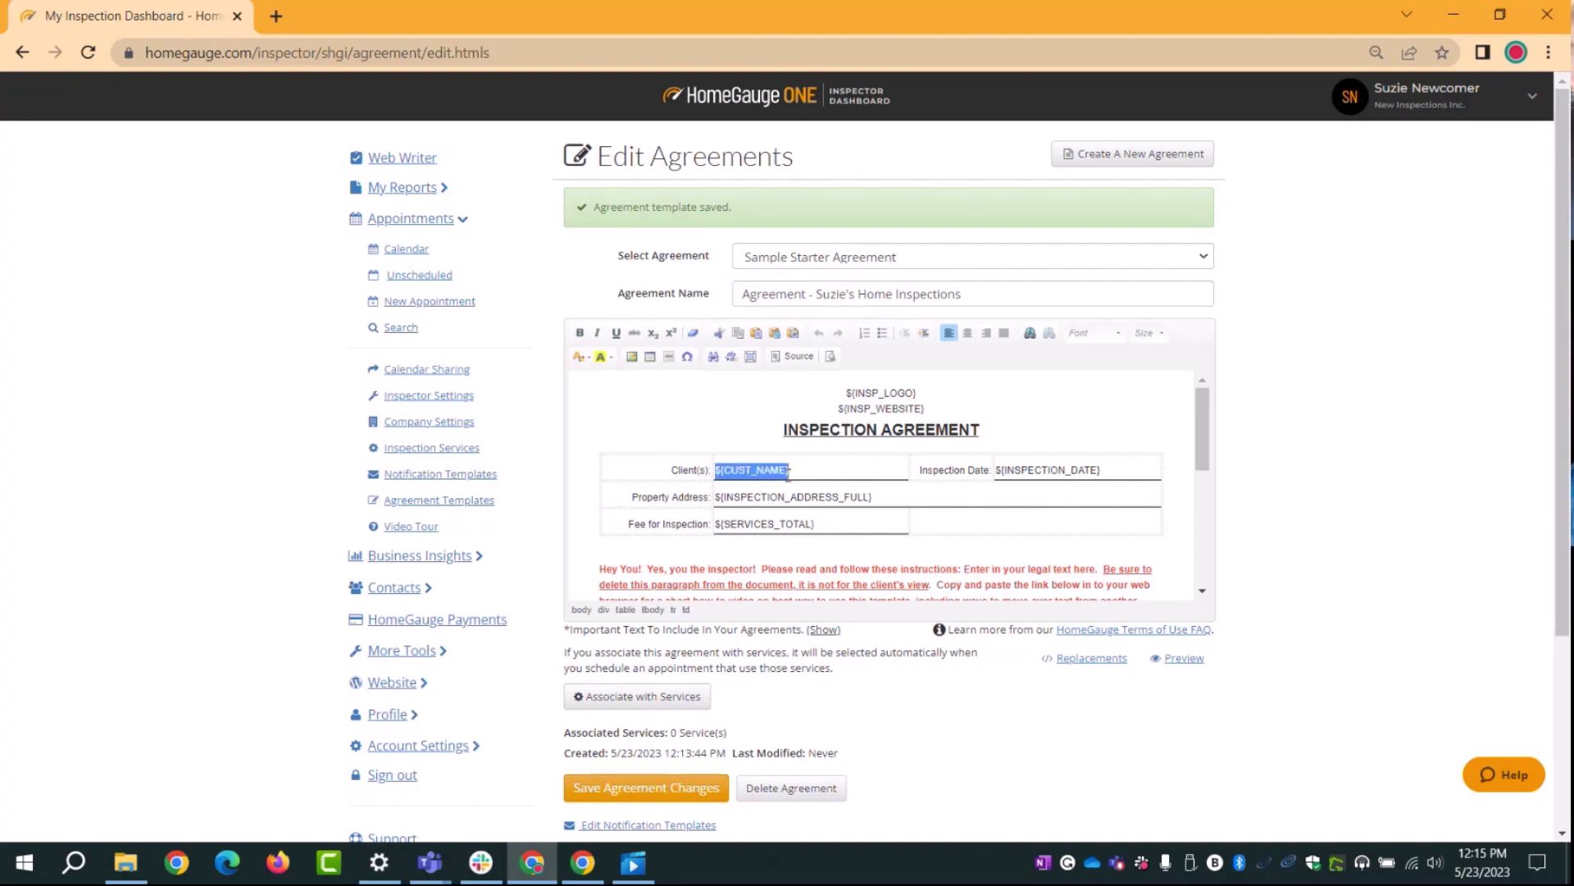
pyautogui.click(803, 467)
pyautogui.hotkey('ctrl', 'shift', 'Left')
pyautogui.hotkey('ctrl', 'shift', 'Left')
pyautogui.moveTo(789, 471); pyautogui.dragTo(716, 470)
pyautogui.moveTo(1042, 470); pyautogui.dragTo(1065, 470)
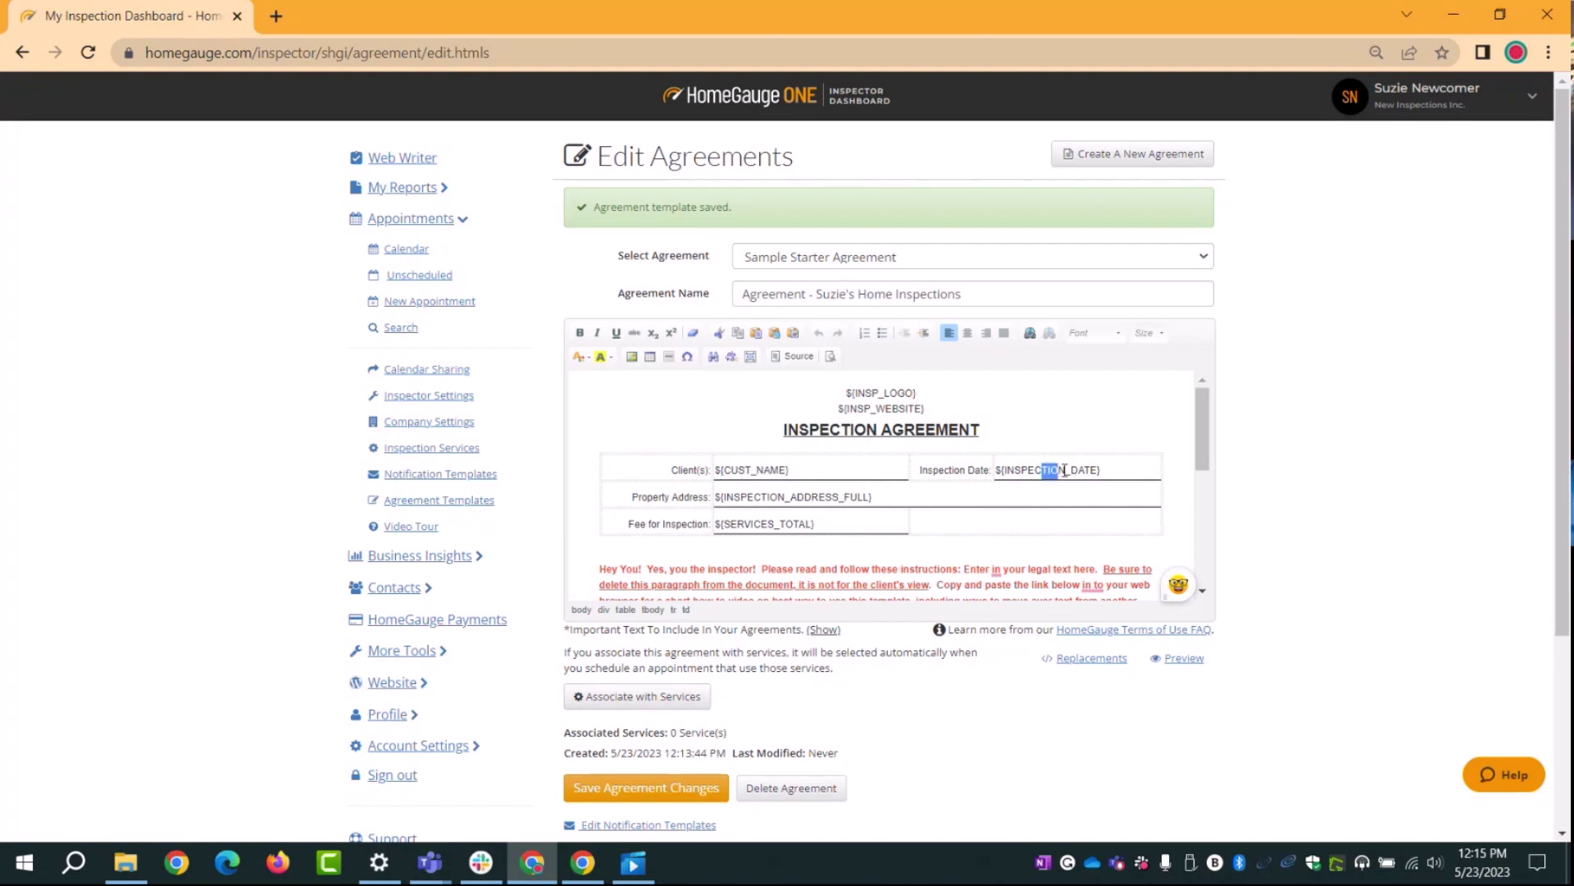
pyautogui.moveTo(902, 497); pyautogui.dragTo(768, 525)
pyautogui.click(748, 497)
pyautogui.click(751, 525)
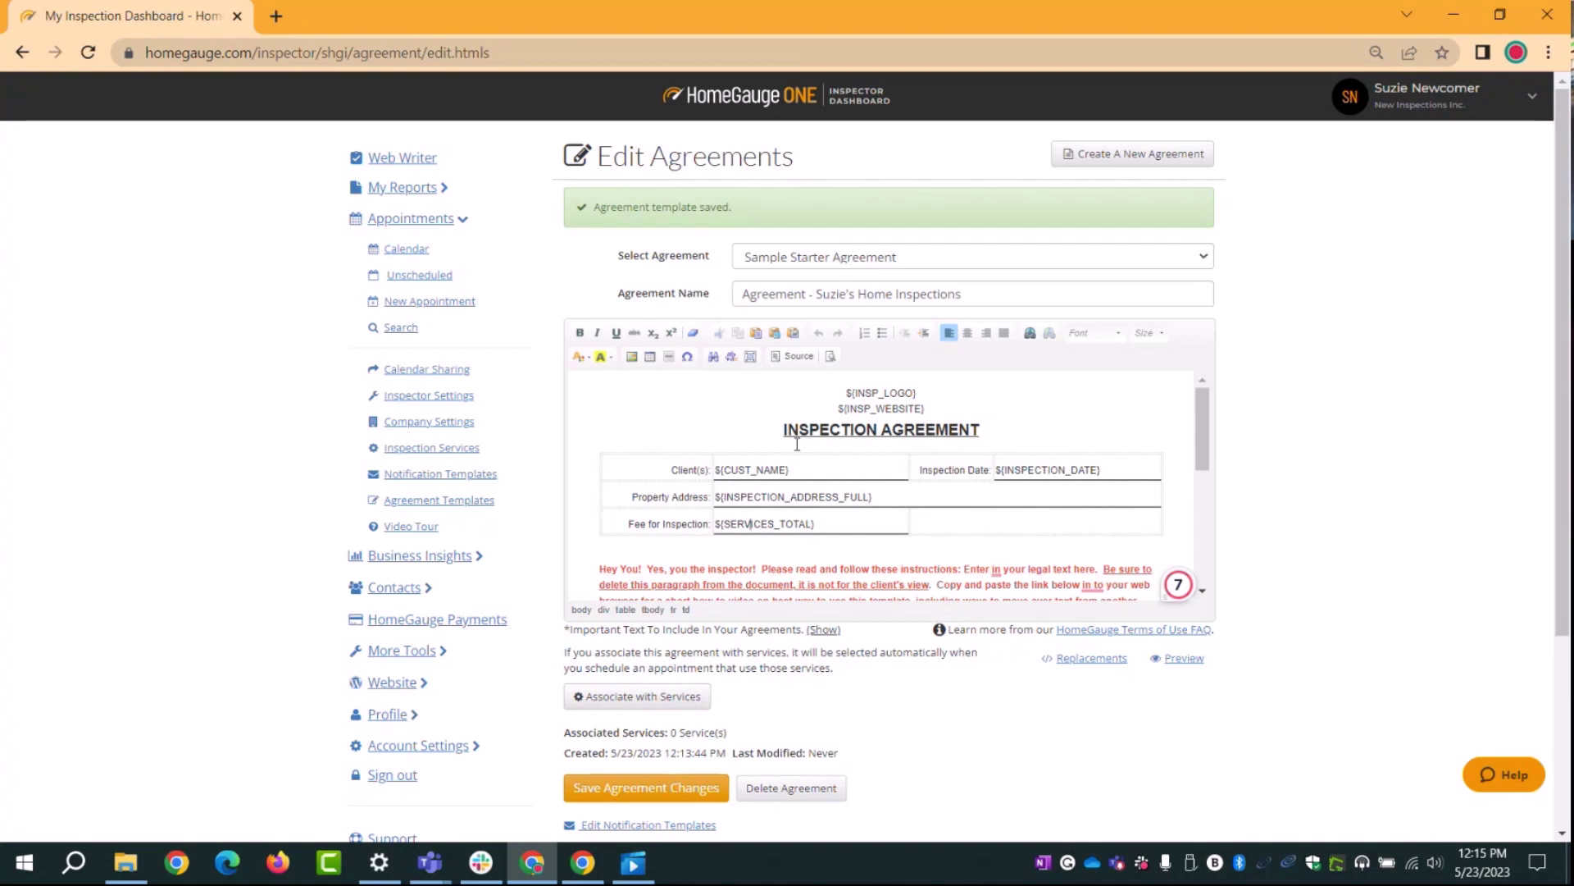
pyautogui.moveTo(920, 393); pyautogui.dragTo(849, 406)
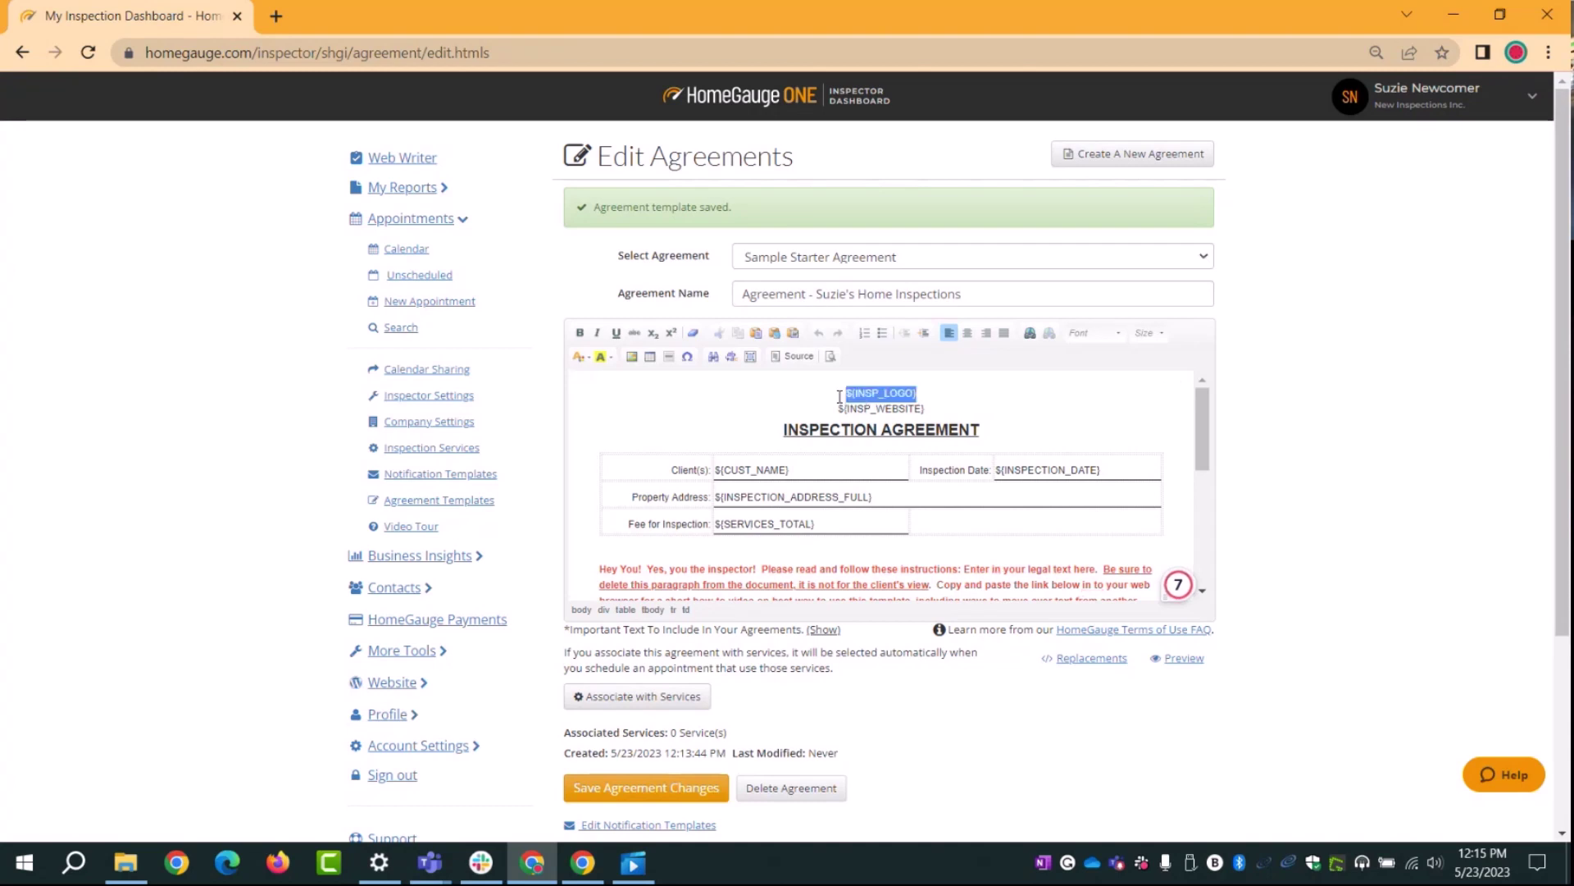
pyautogui.click(864, 396)
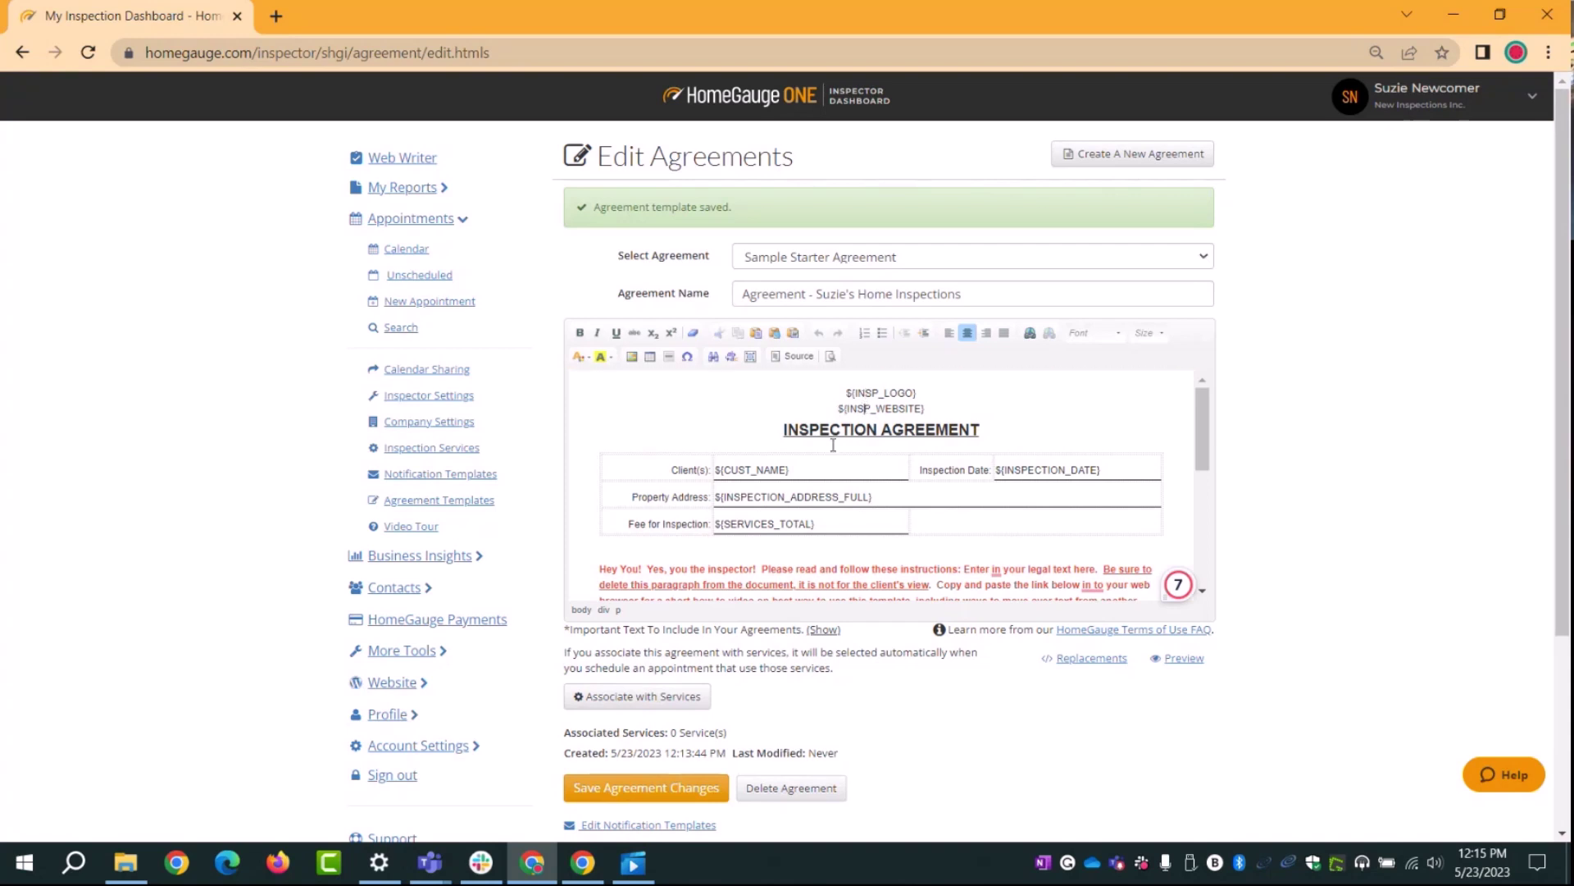
pyautogui.click(789, 431)
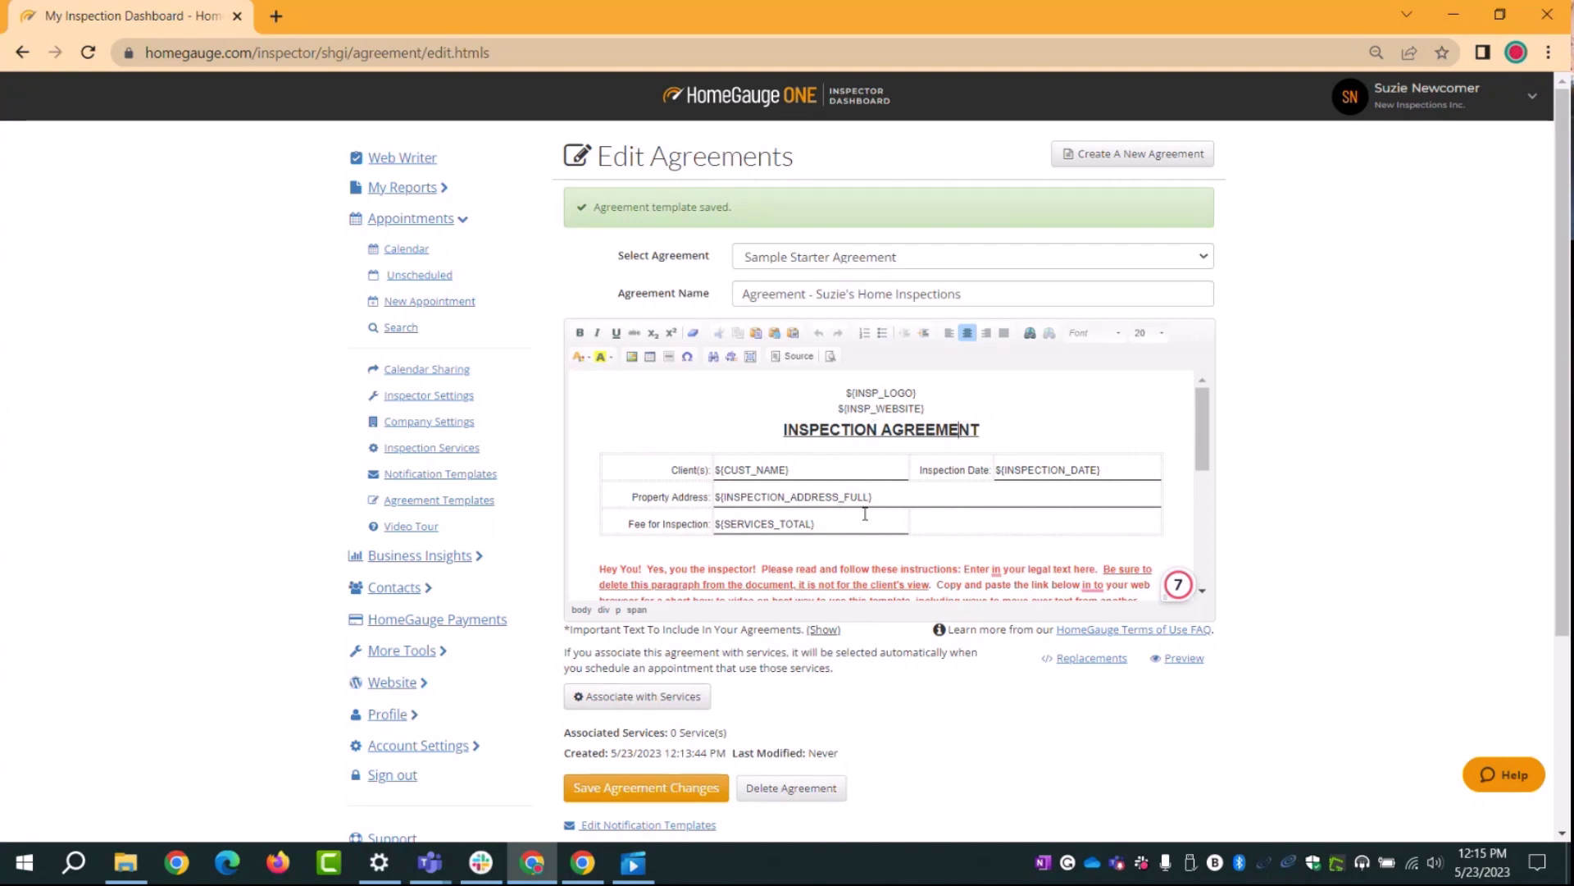
pyautogui.scroll(-3, 880, 511)
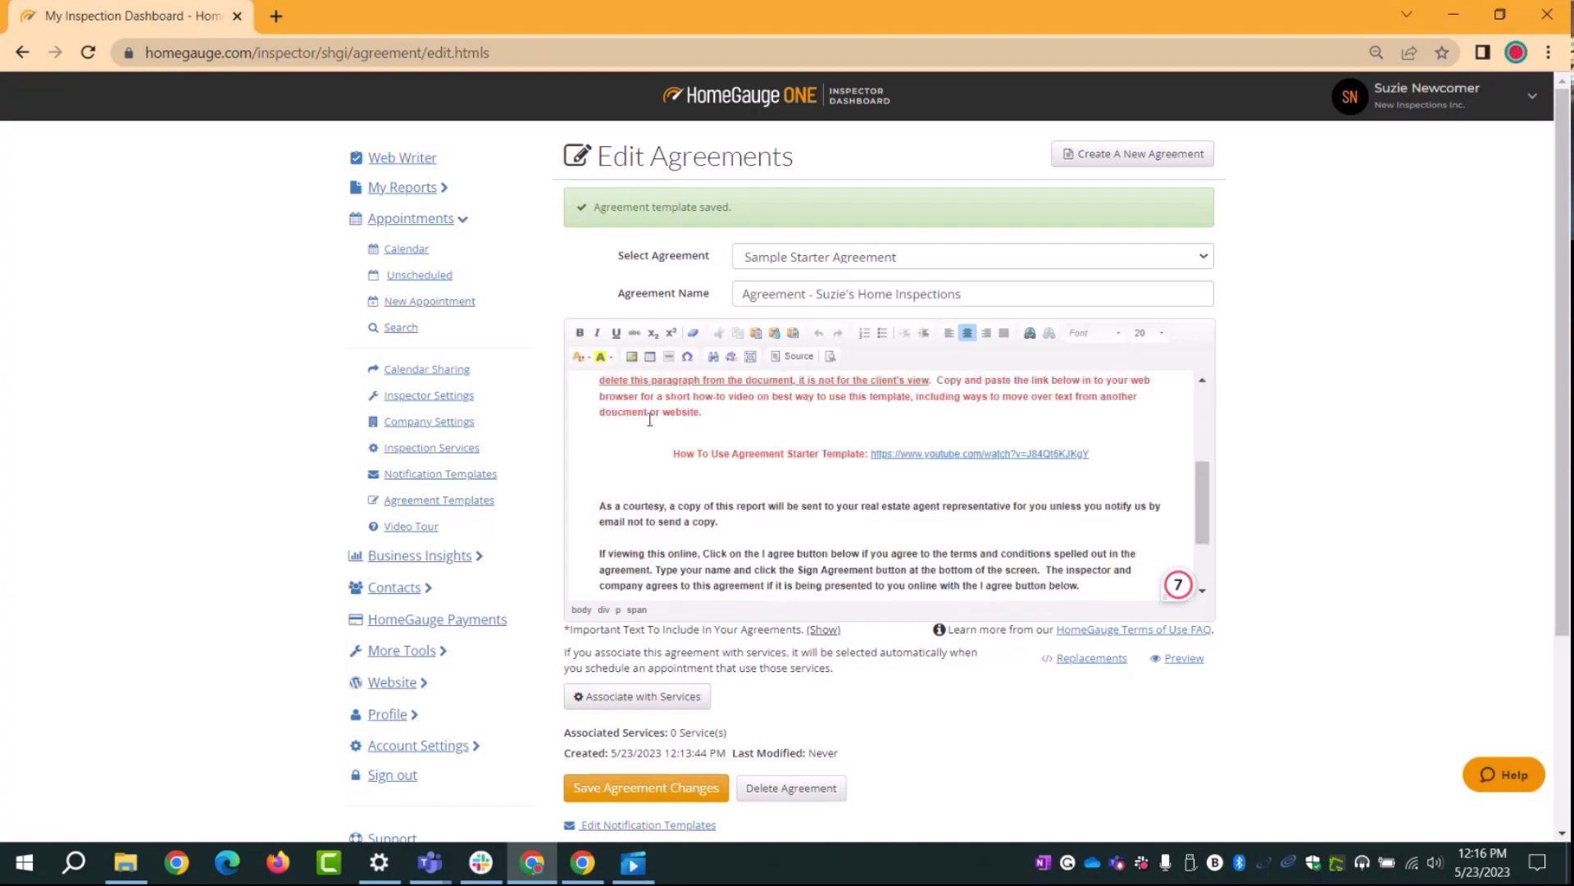
pyautogui.scroll(2, 602, 464)
pyautogui.moveTo(601, 464); pyautogui.dragTo(1088, 555)
pyautogui.press('Delete')
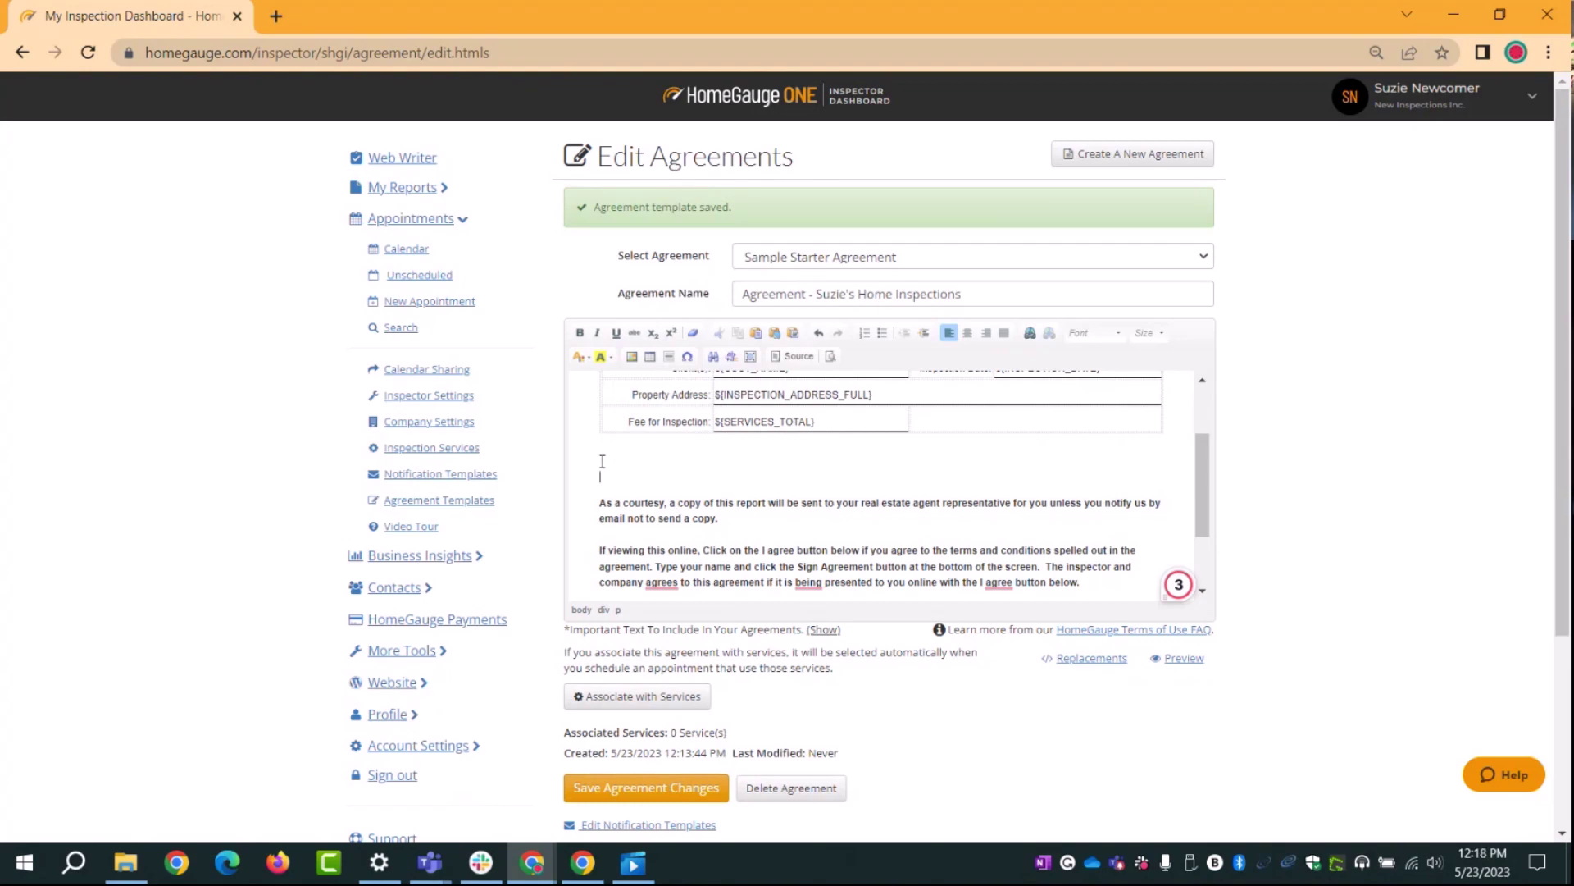
pyautogui.press('BackSpace')
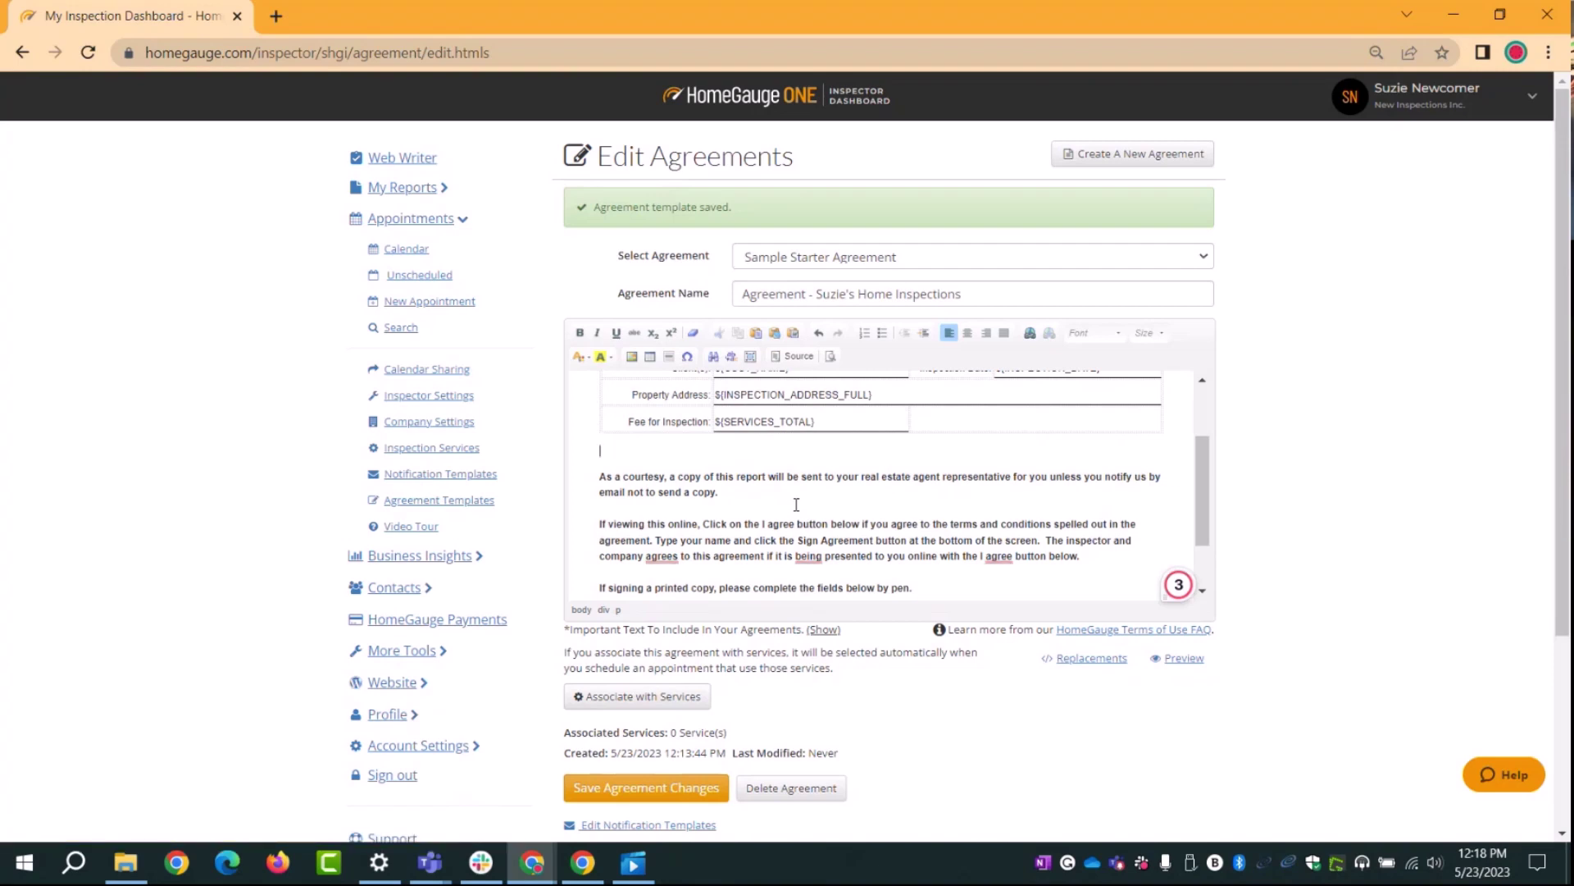
pyautogui.scroll(2, 796, 504)
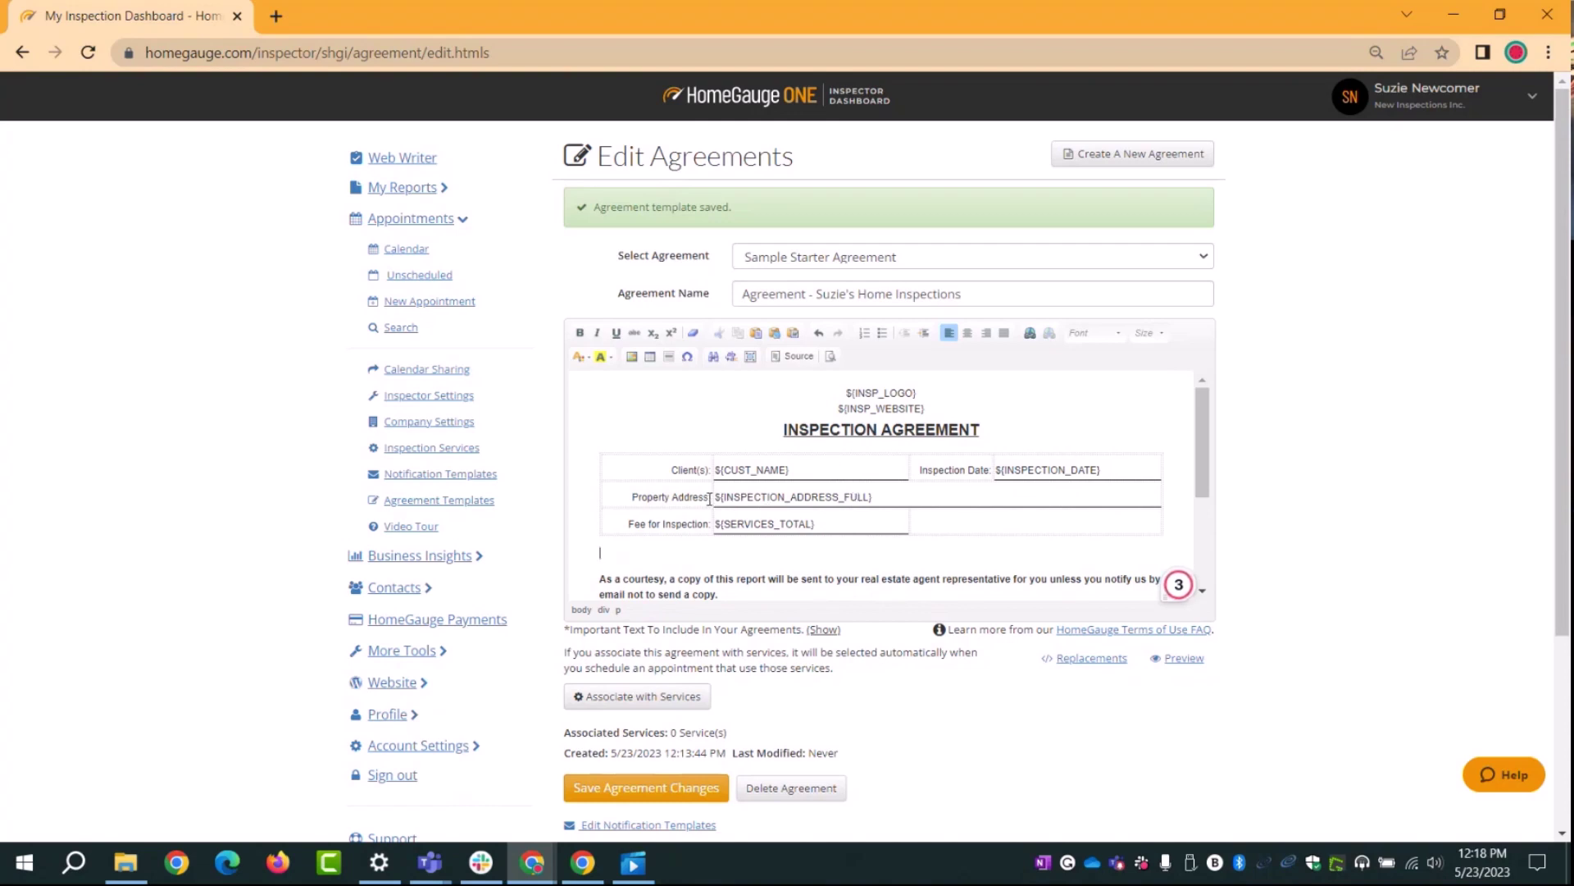
pyautogui.scroll(-1, 652, 459)
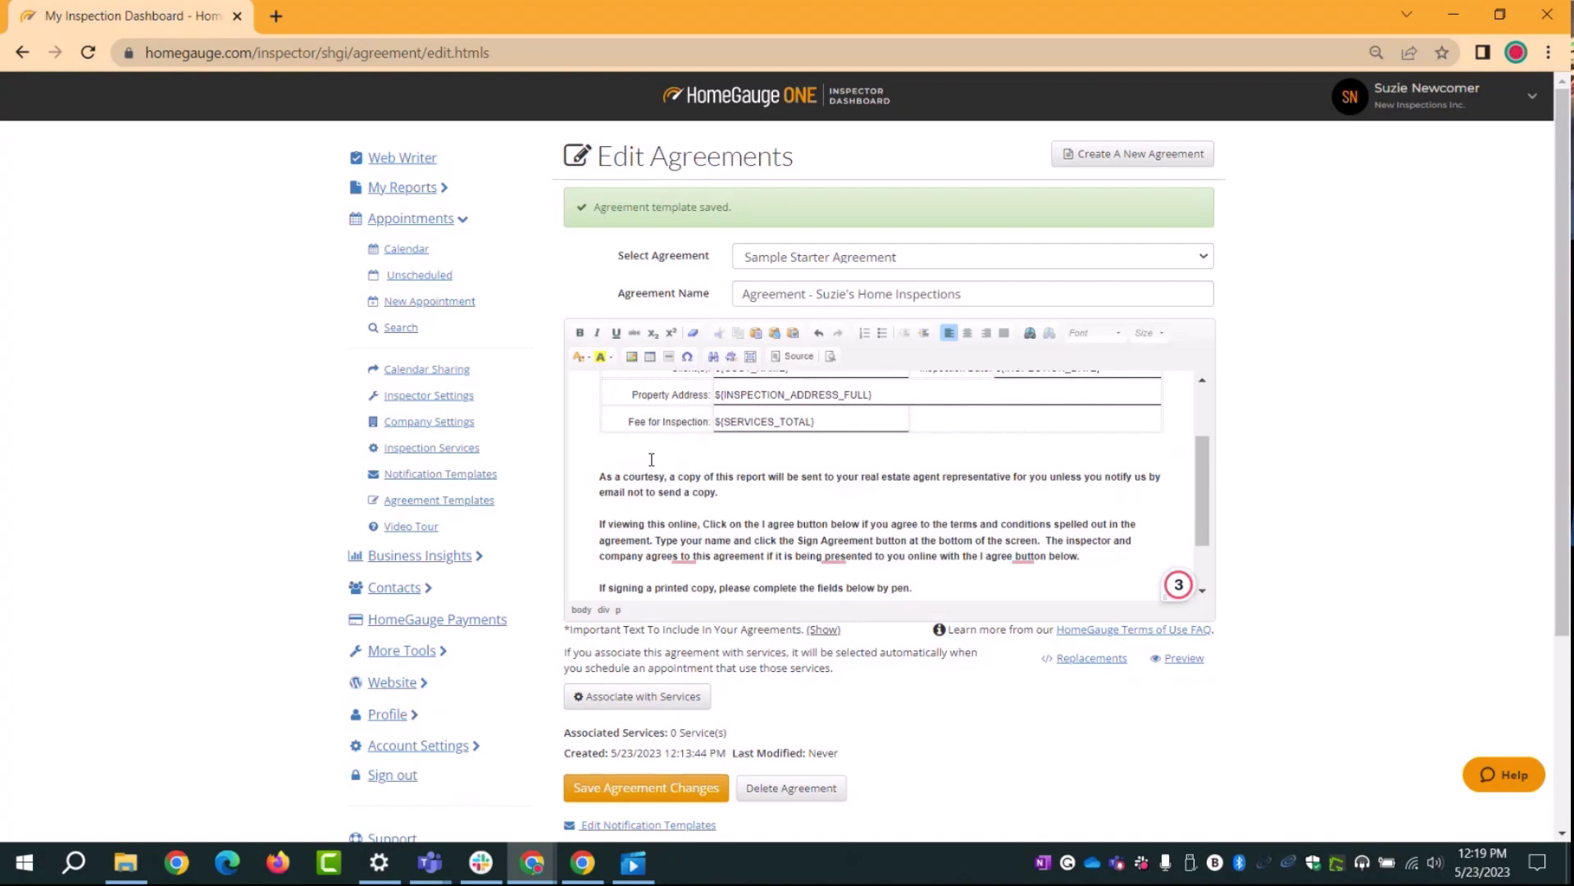
pyautogui.click(652, 459)
pyautogui.click(734, 493)
pyautogui.scroll(-2, 734, 493)
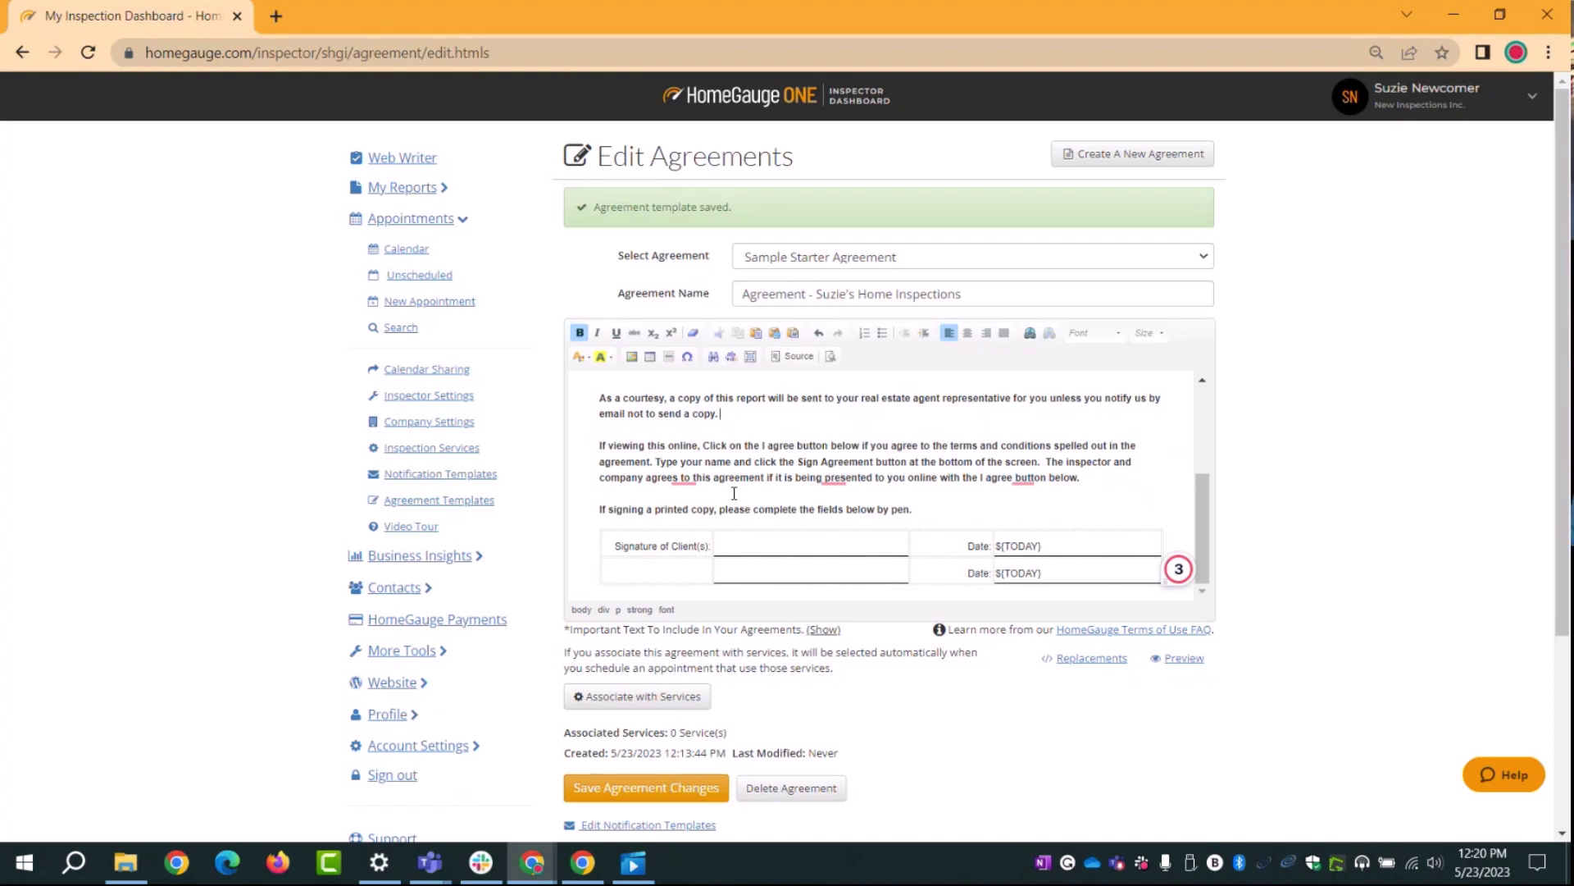
pyautogui.click(713, 450)
pyautogui.moveTo(611, 509); pyautogui.dragTo(930, 518)
pyautogui.click(930, 517)
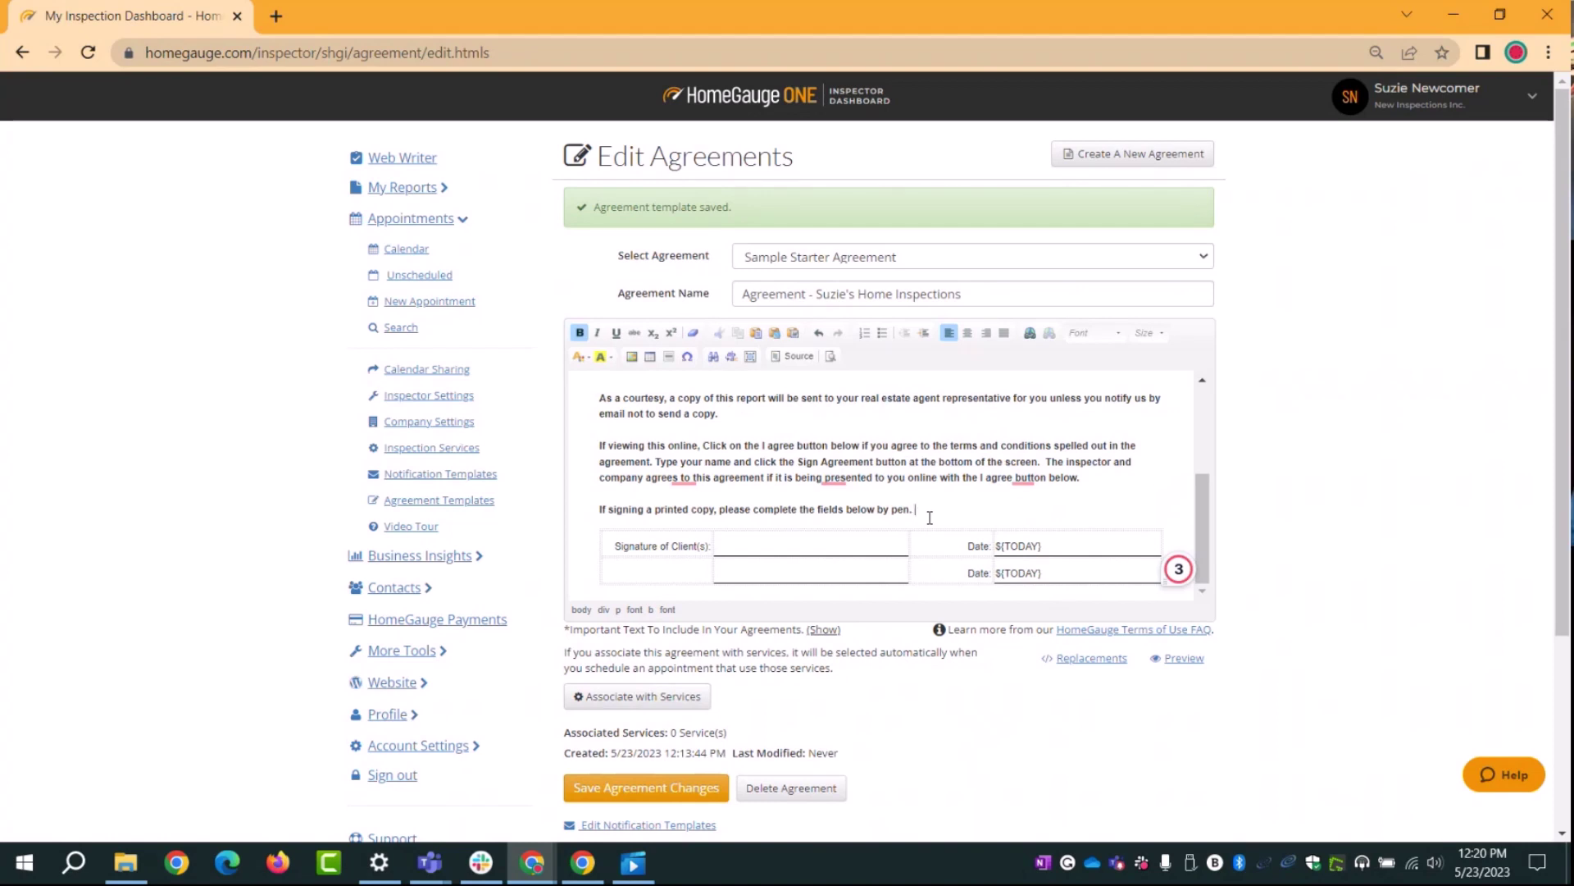
pyautogui.click(753, 543)
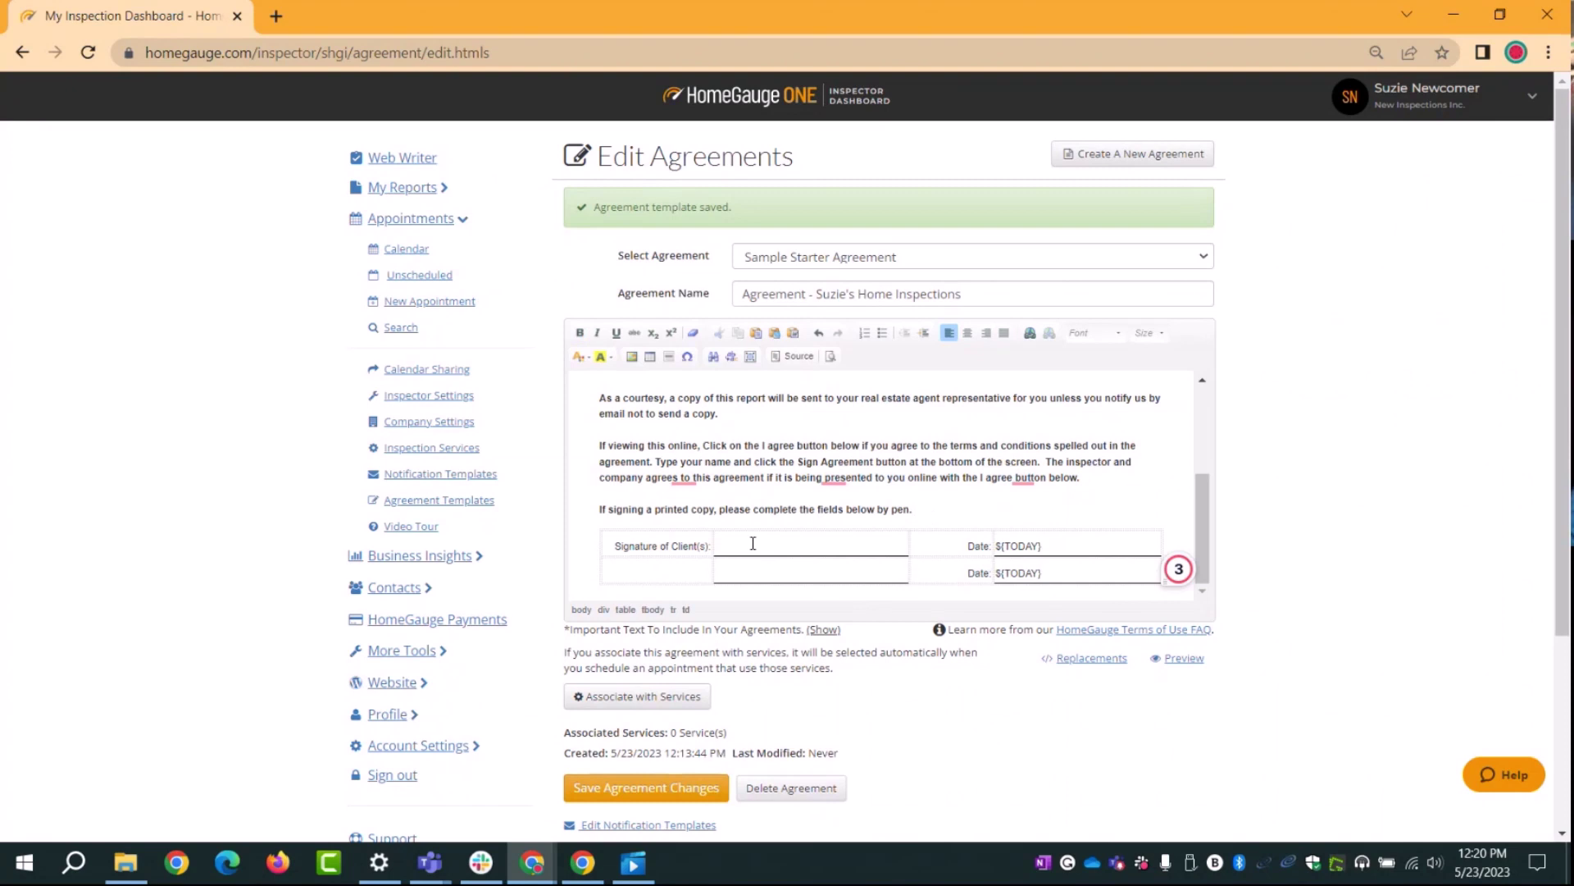
pyautogui.scroll(3, 779, 492)
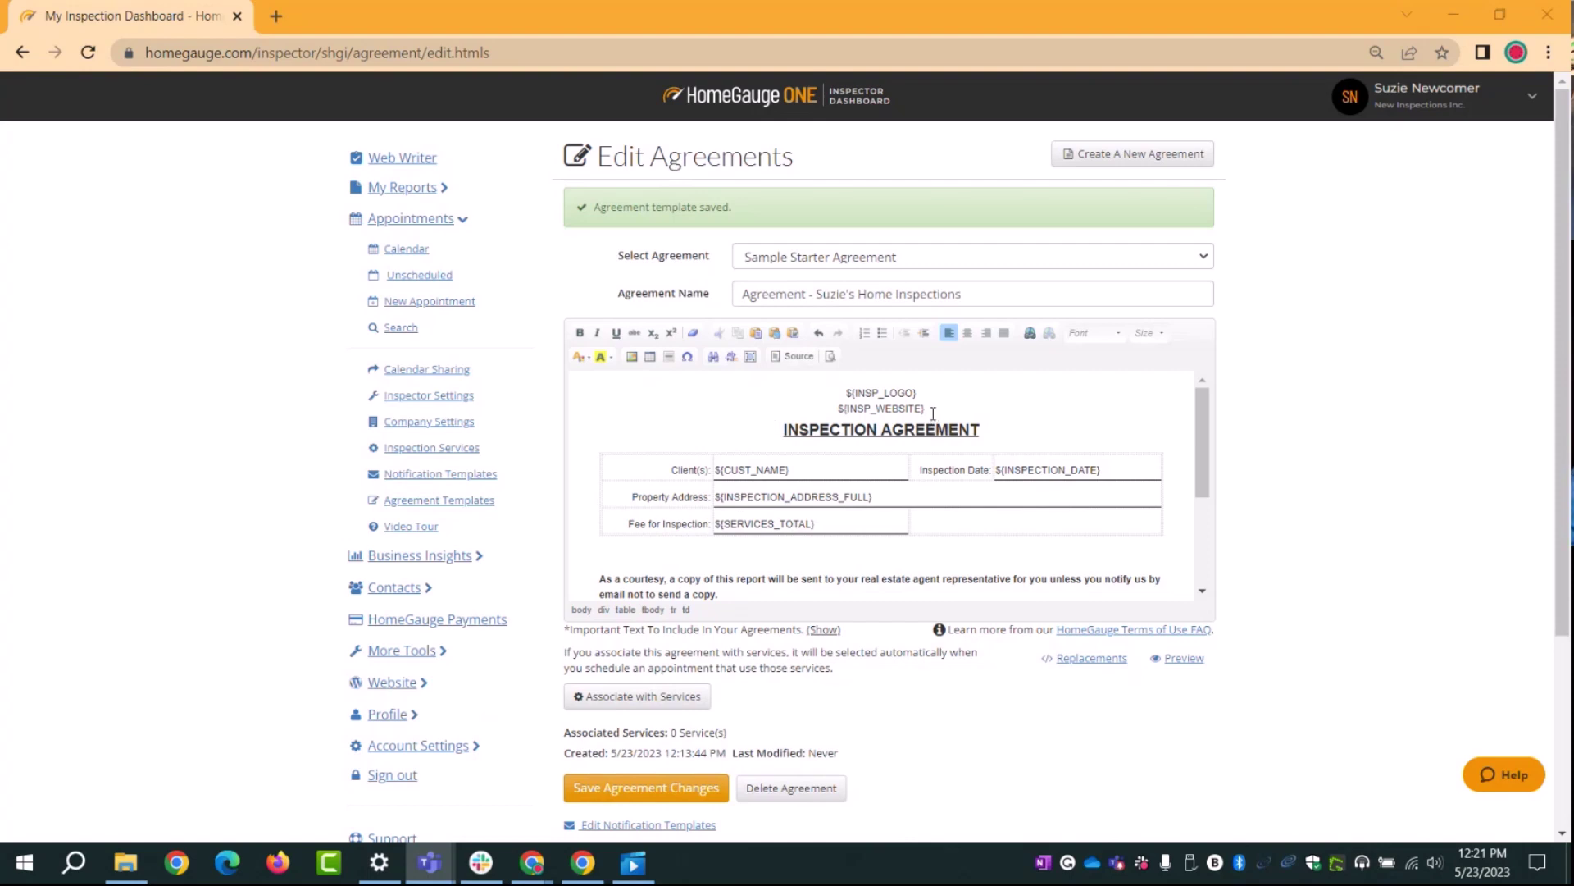
pyautogui.moveTo(933, 414); pyautogui.dragTo(832, 412)
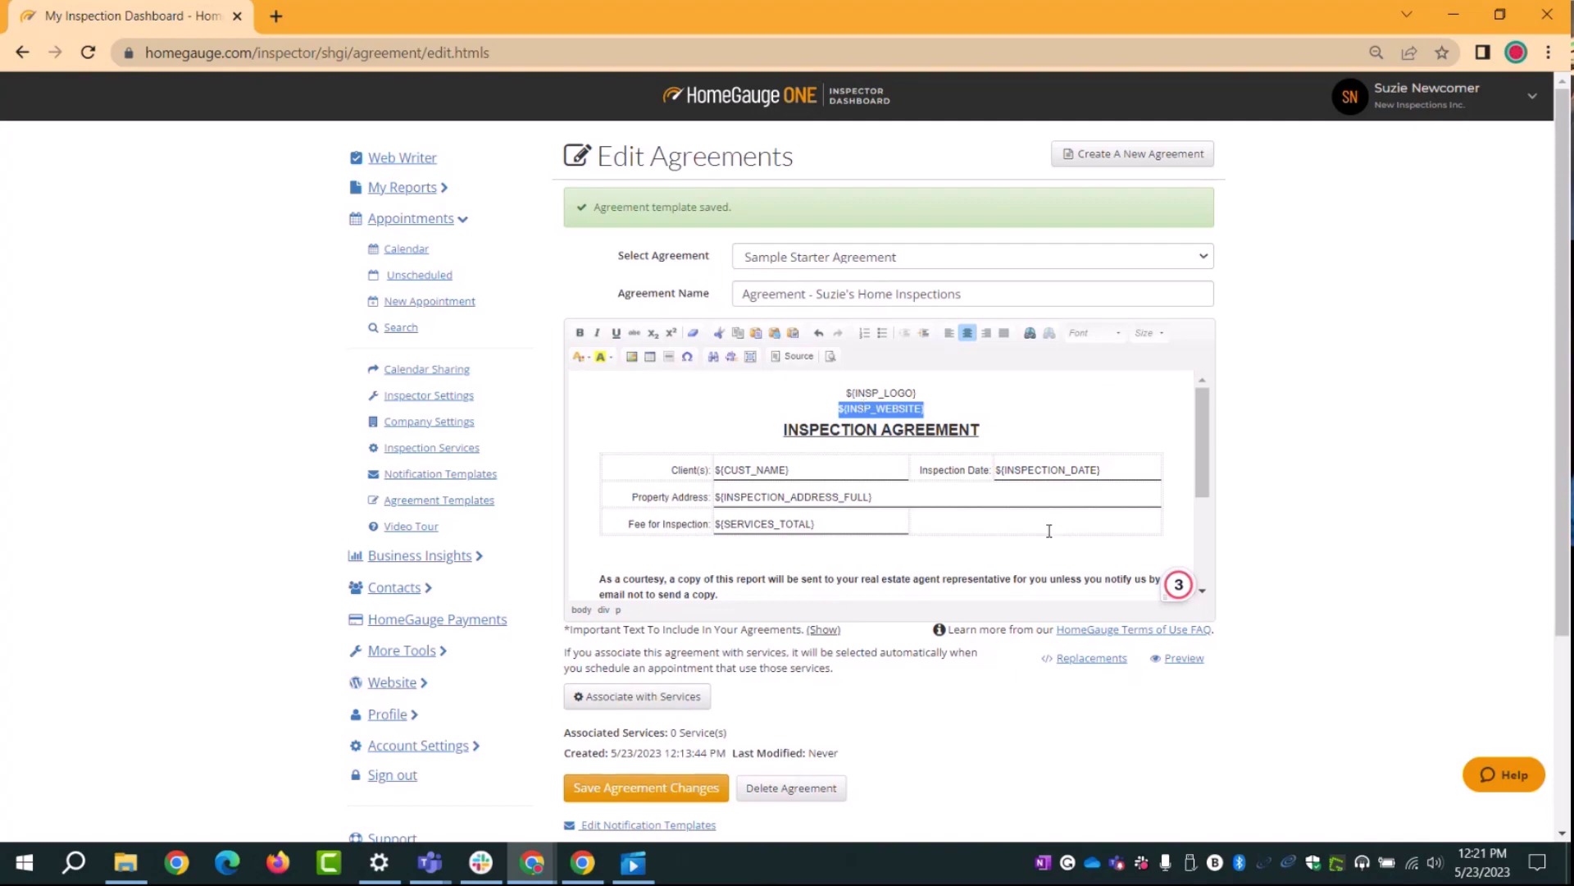
pyautogui.click(883, 408)
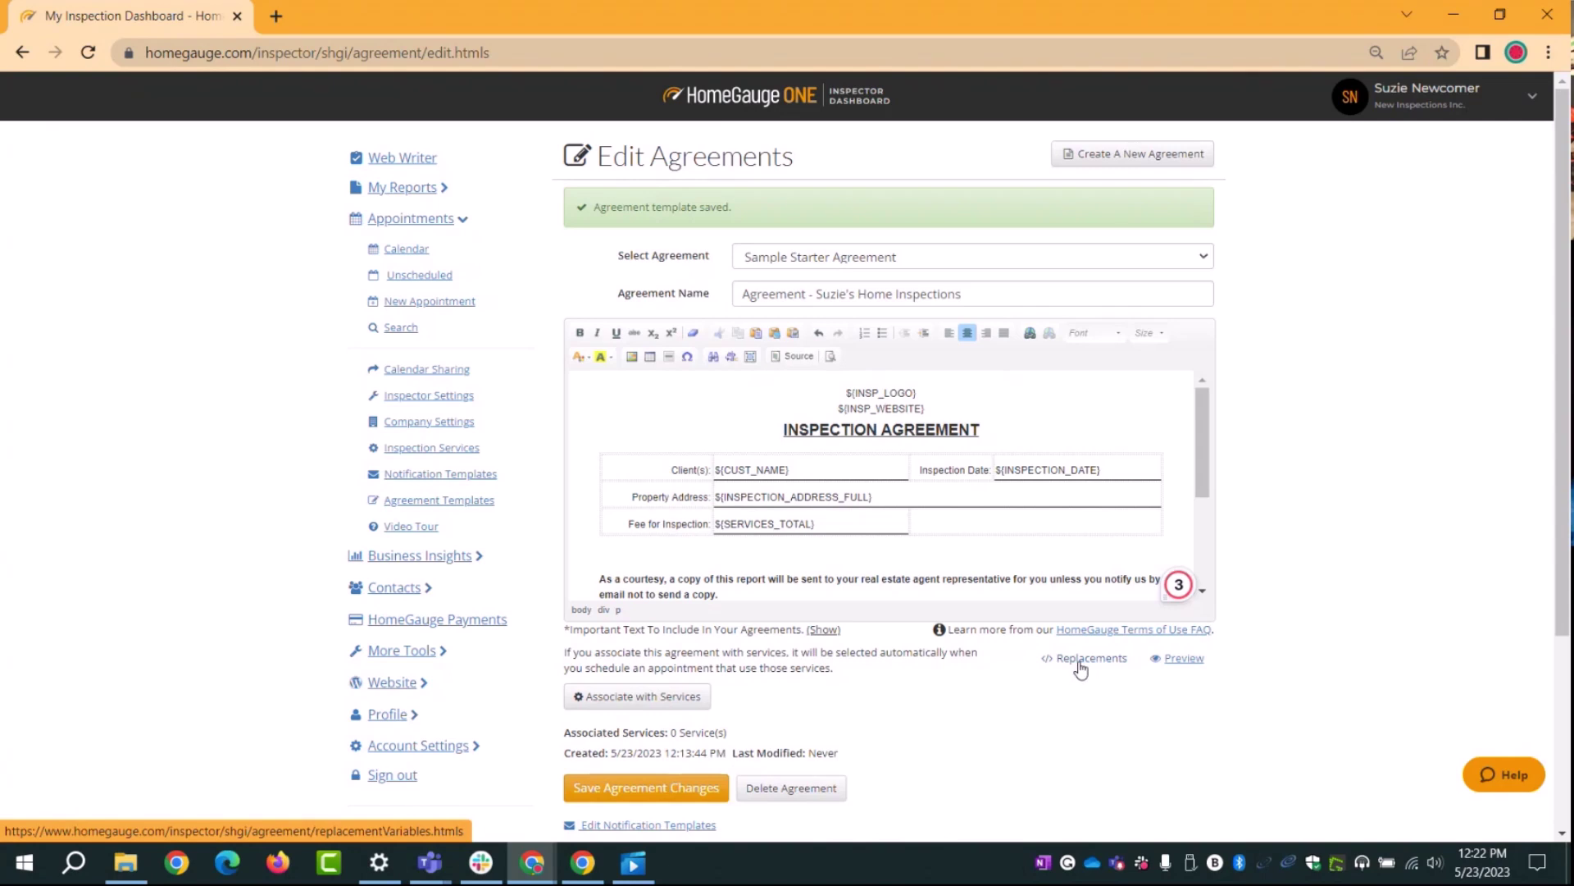
# Step: Open the Agreement Replacement Variables list and select the ${INSP_PROFILE} variable name
pyautogui.click(1079, 660)
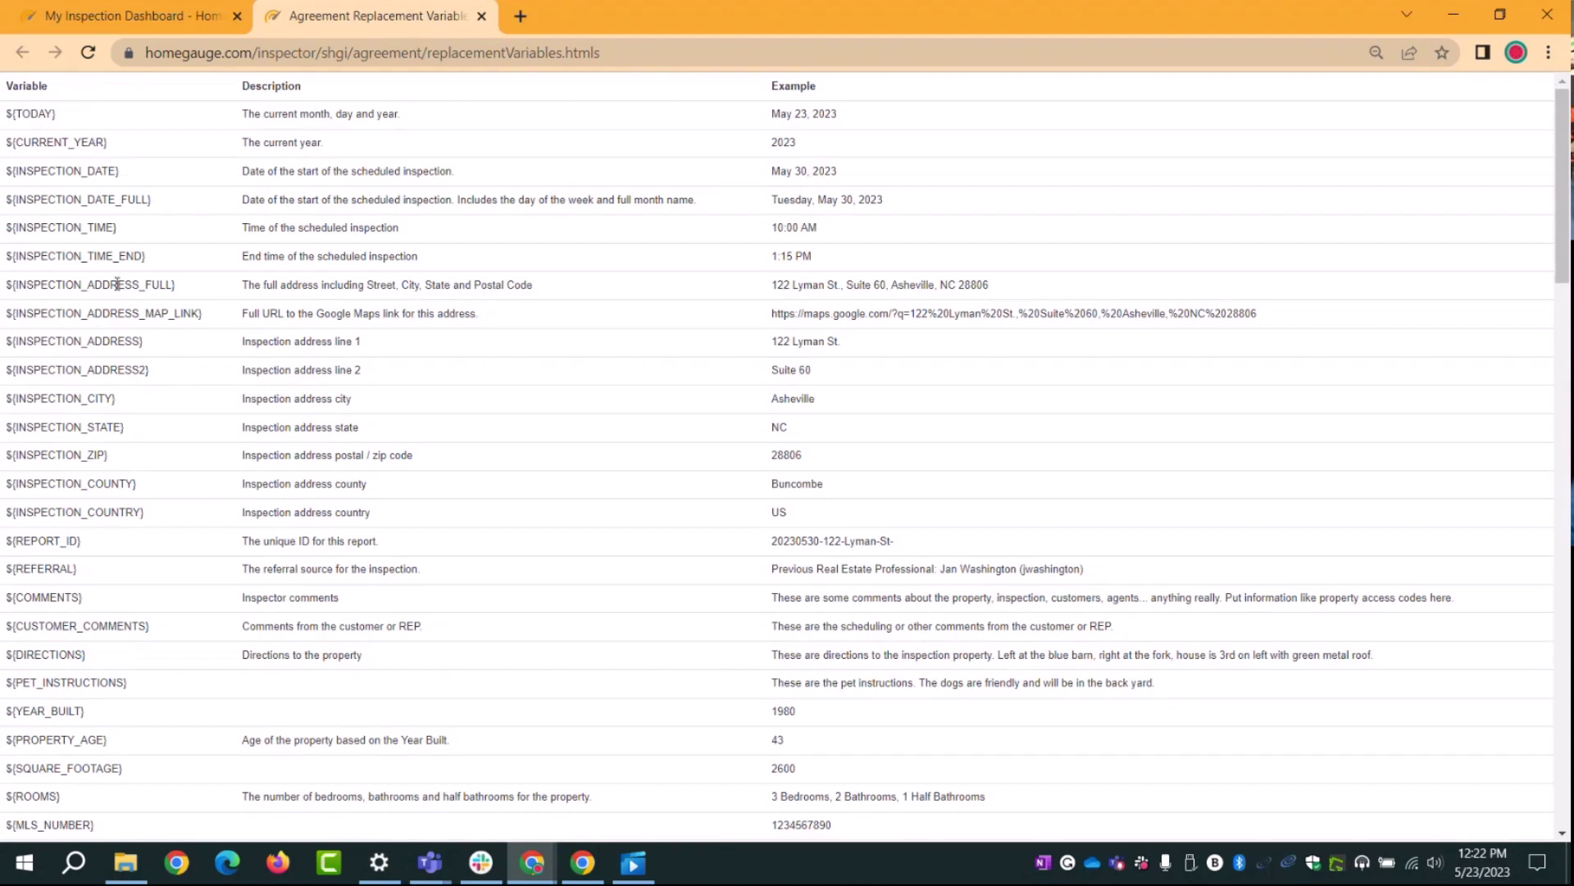
pyautogui.moveTo(116, 228); pyautogui.dragTo(78, 235)
pyautogui.scroll(-1, 895, 363)
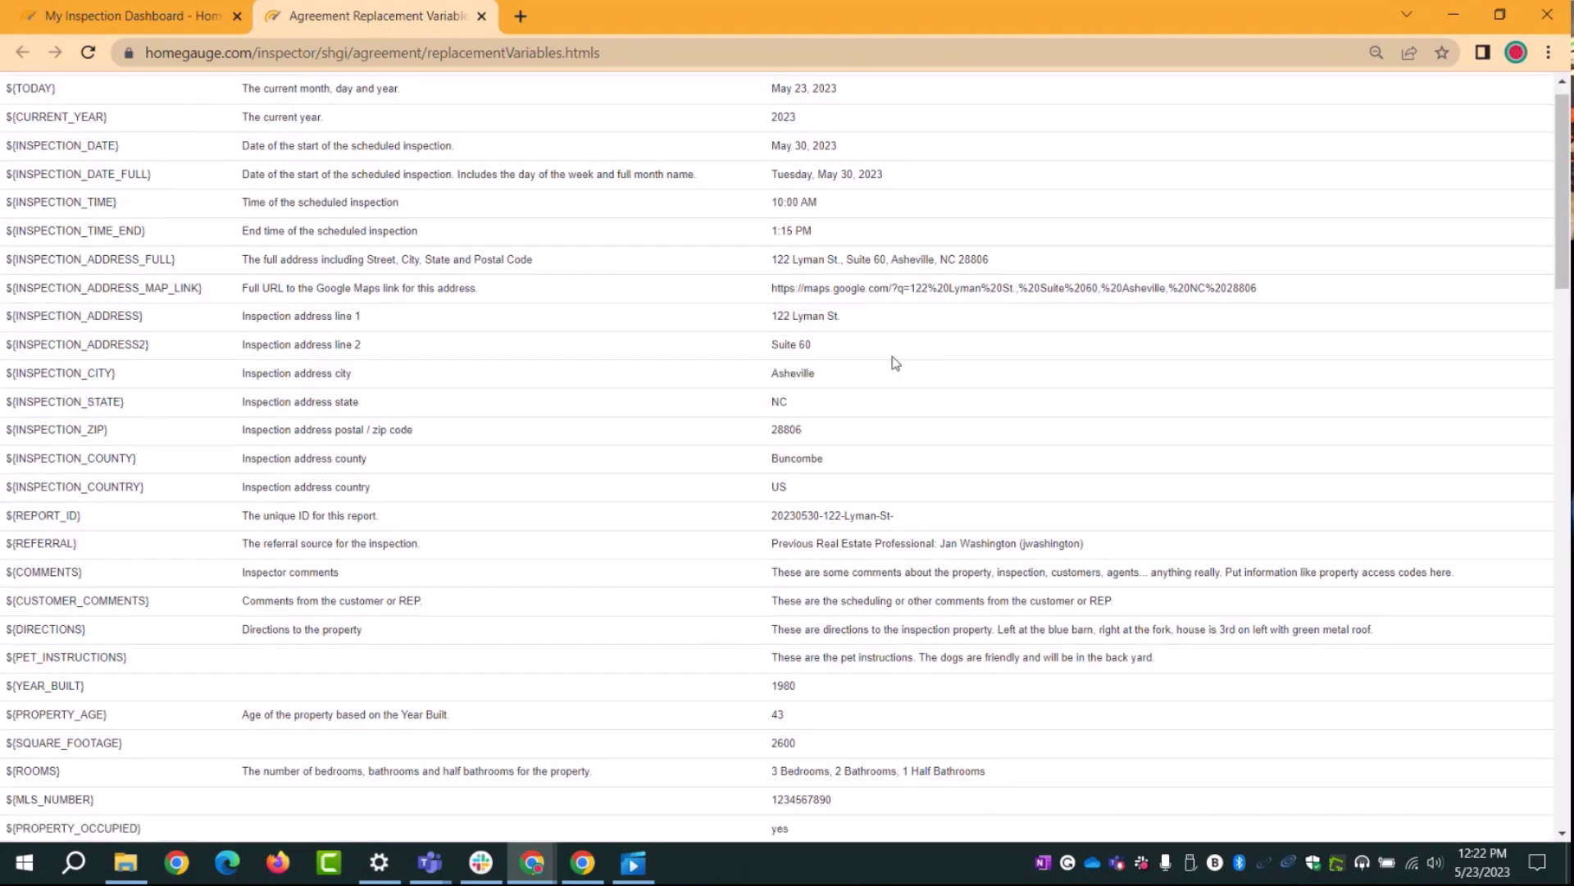
pyautogui.scroll(1, 896, 363)
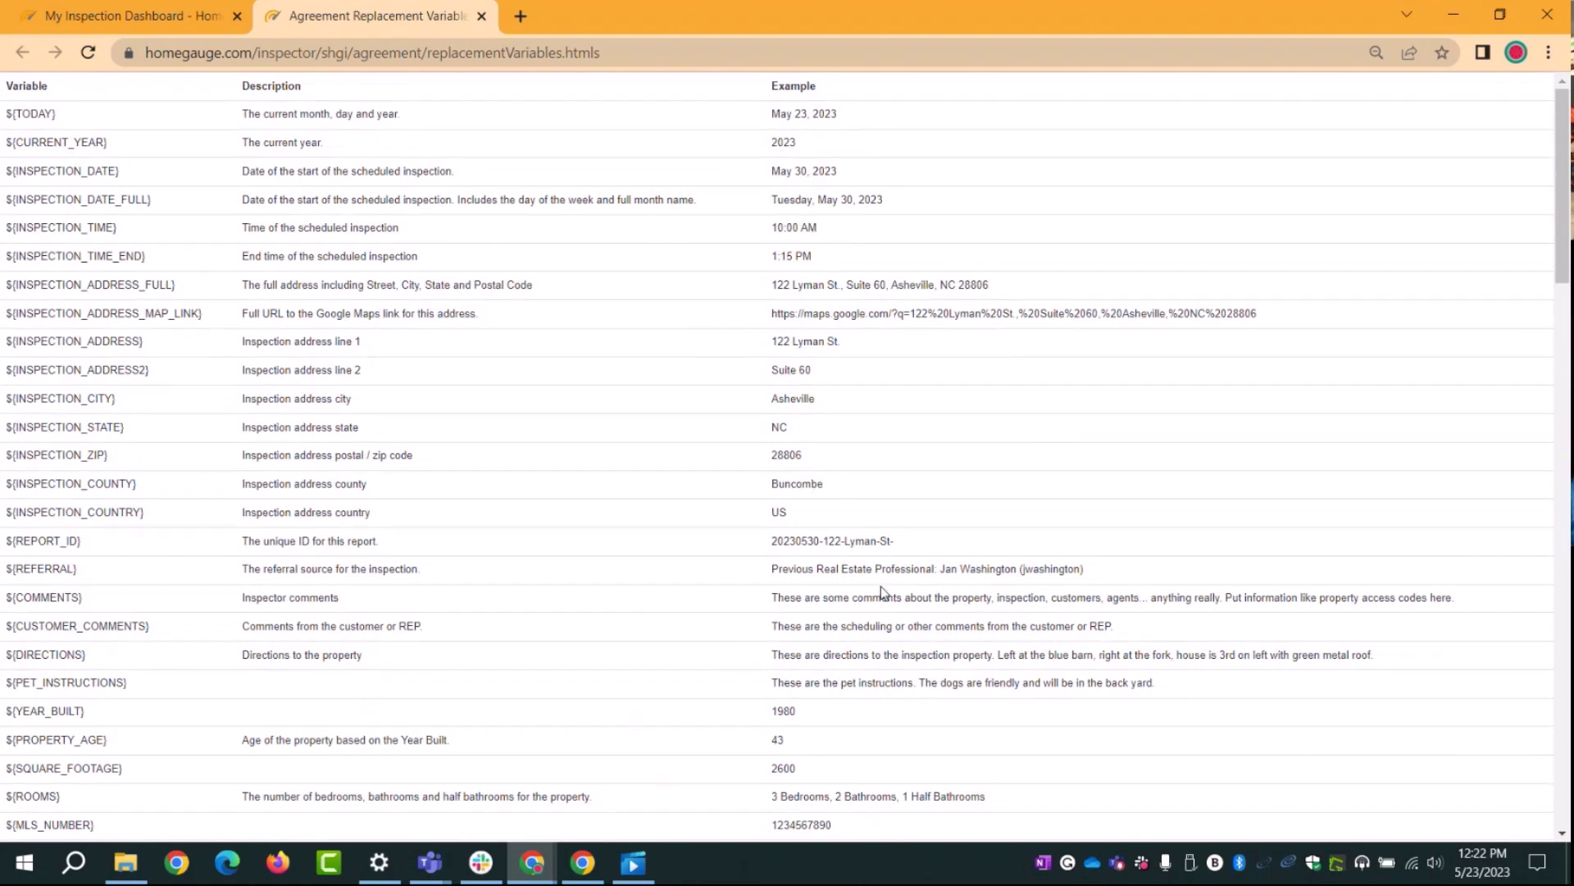
pyautogui.scroll(-14, 882, 590)
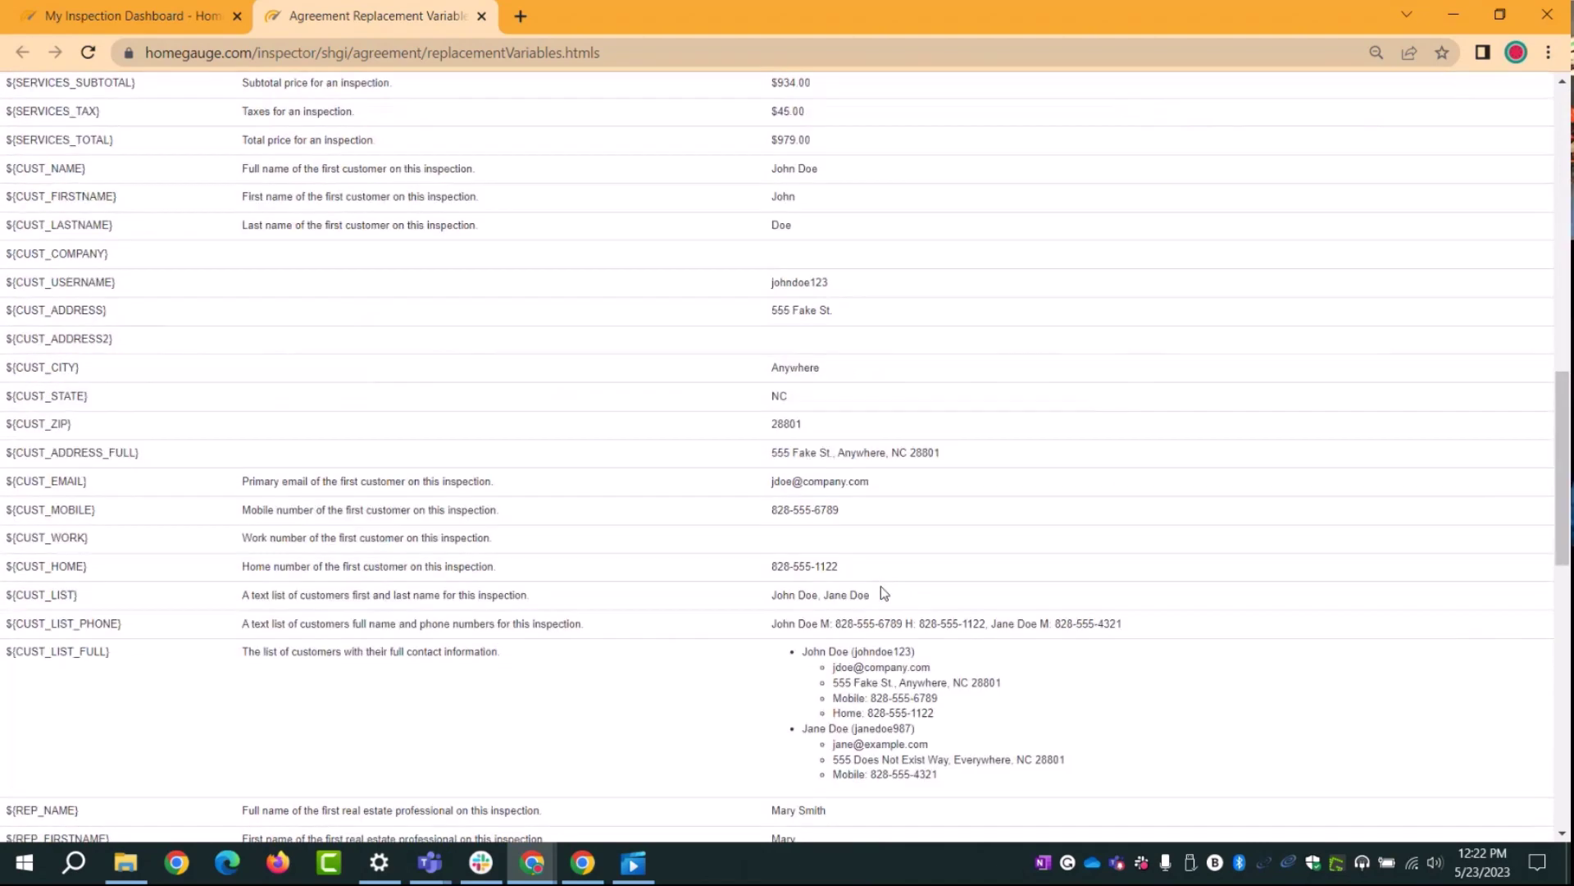
pyautogui.scroll(-12, 884, 592)
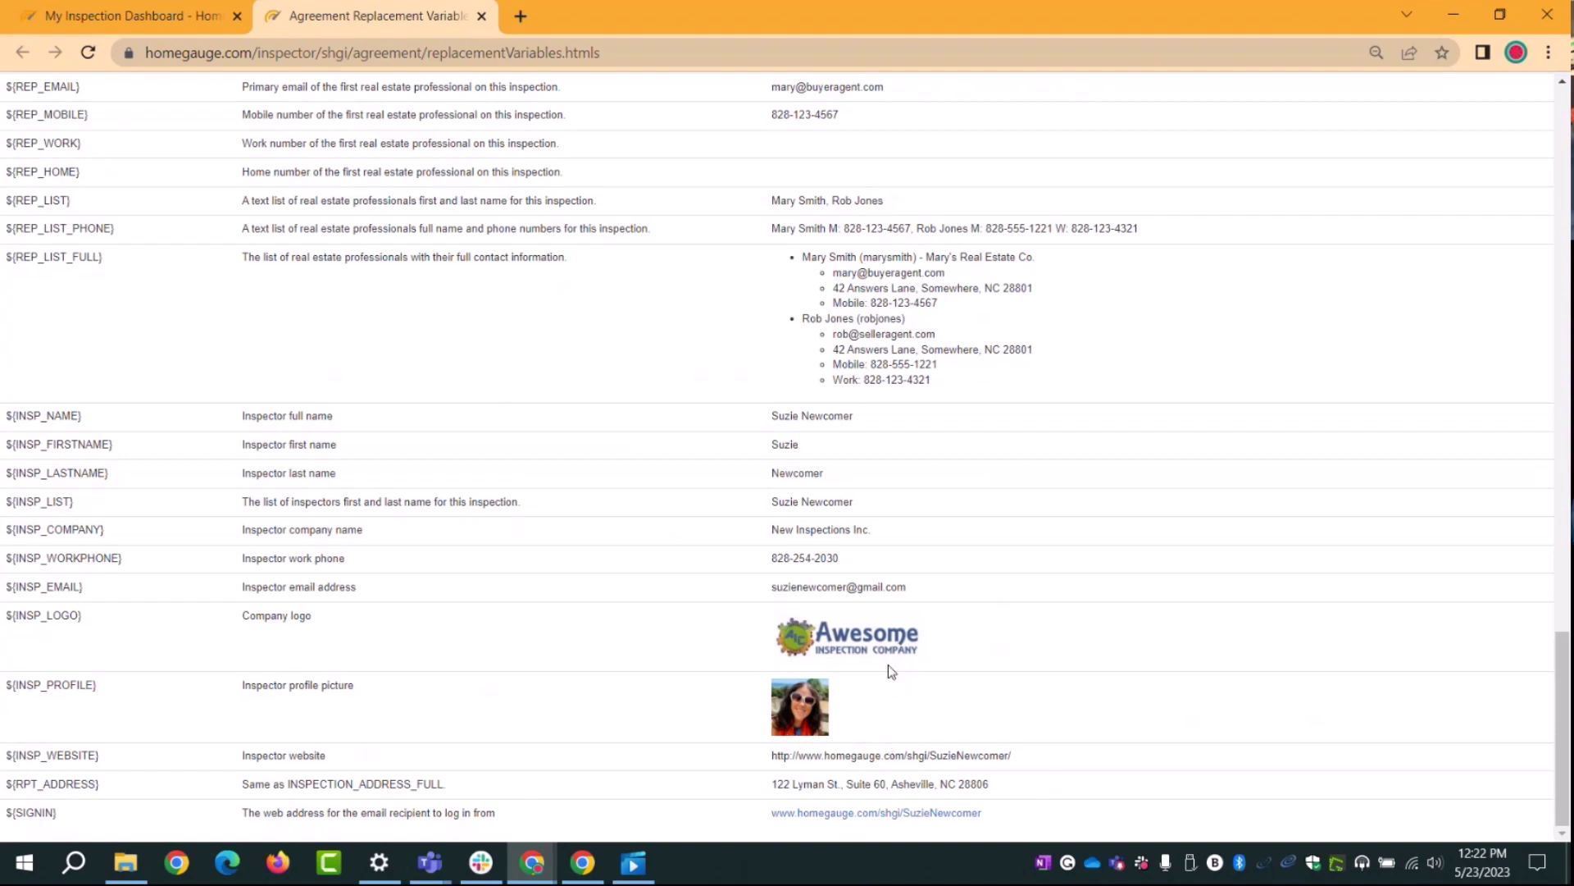
pyautogui.moveTo(97, 686); pyautogui.dragTo(5, 685)
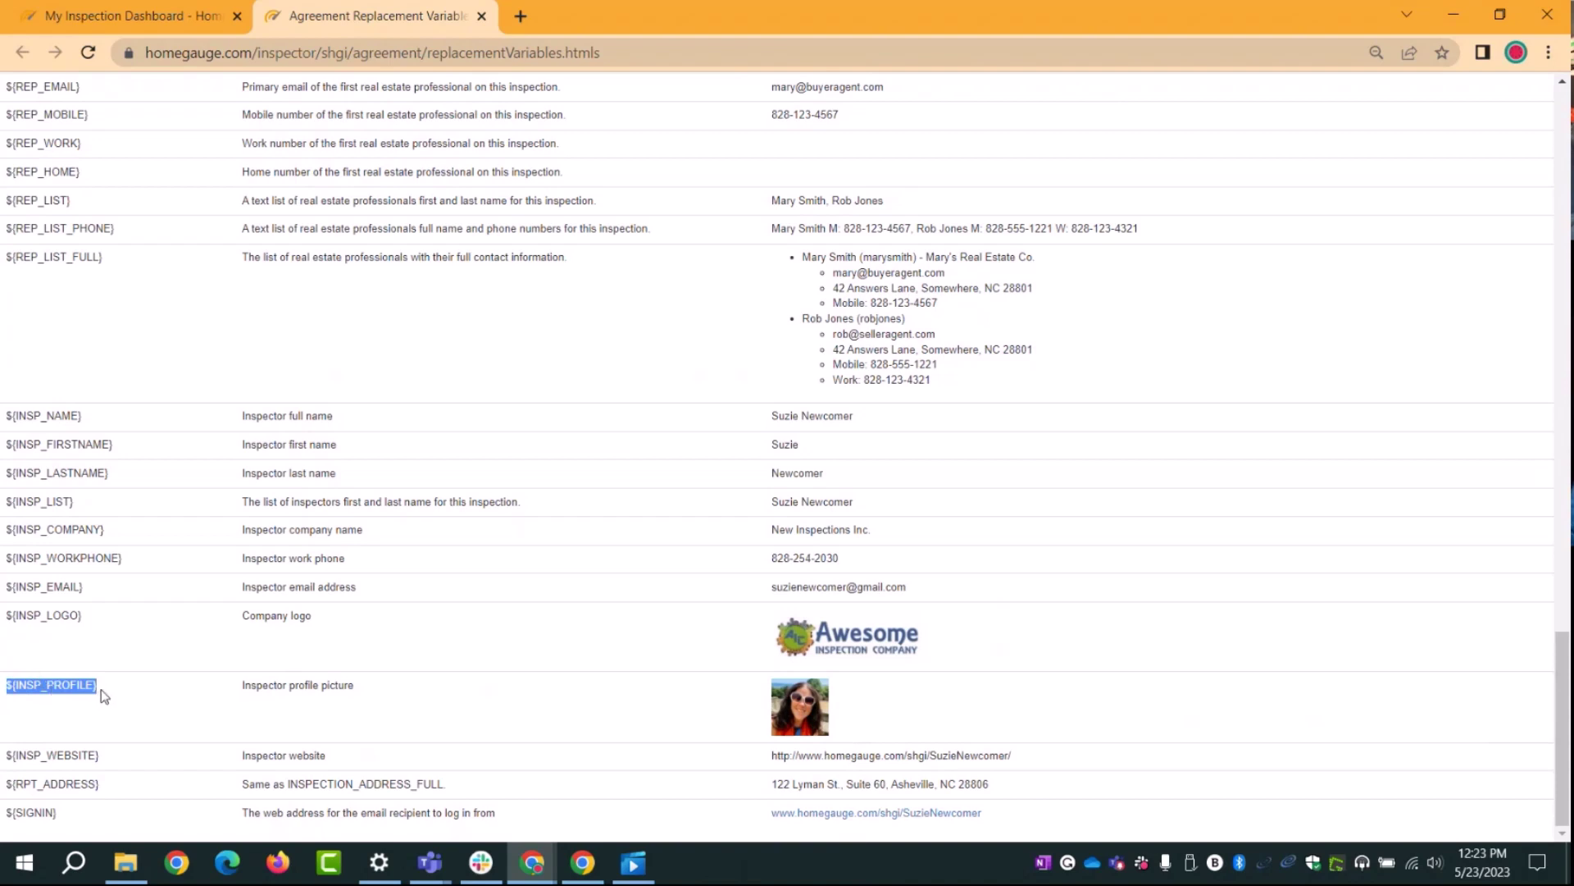
pyautogui.moveTo(100, 689); pyautogui.dragTo(10, 689)
# Step: Return to the Edit Agreements page and scroll down to the signature fields
pyautogui.click(119, 15)
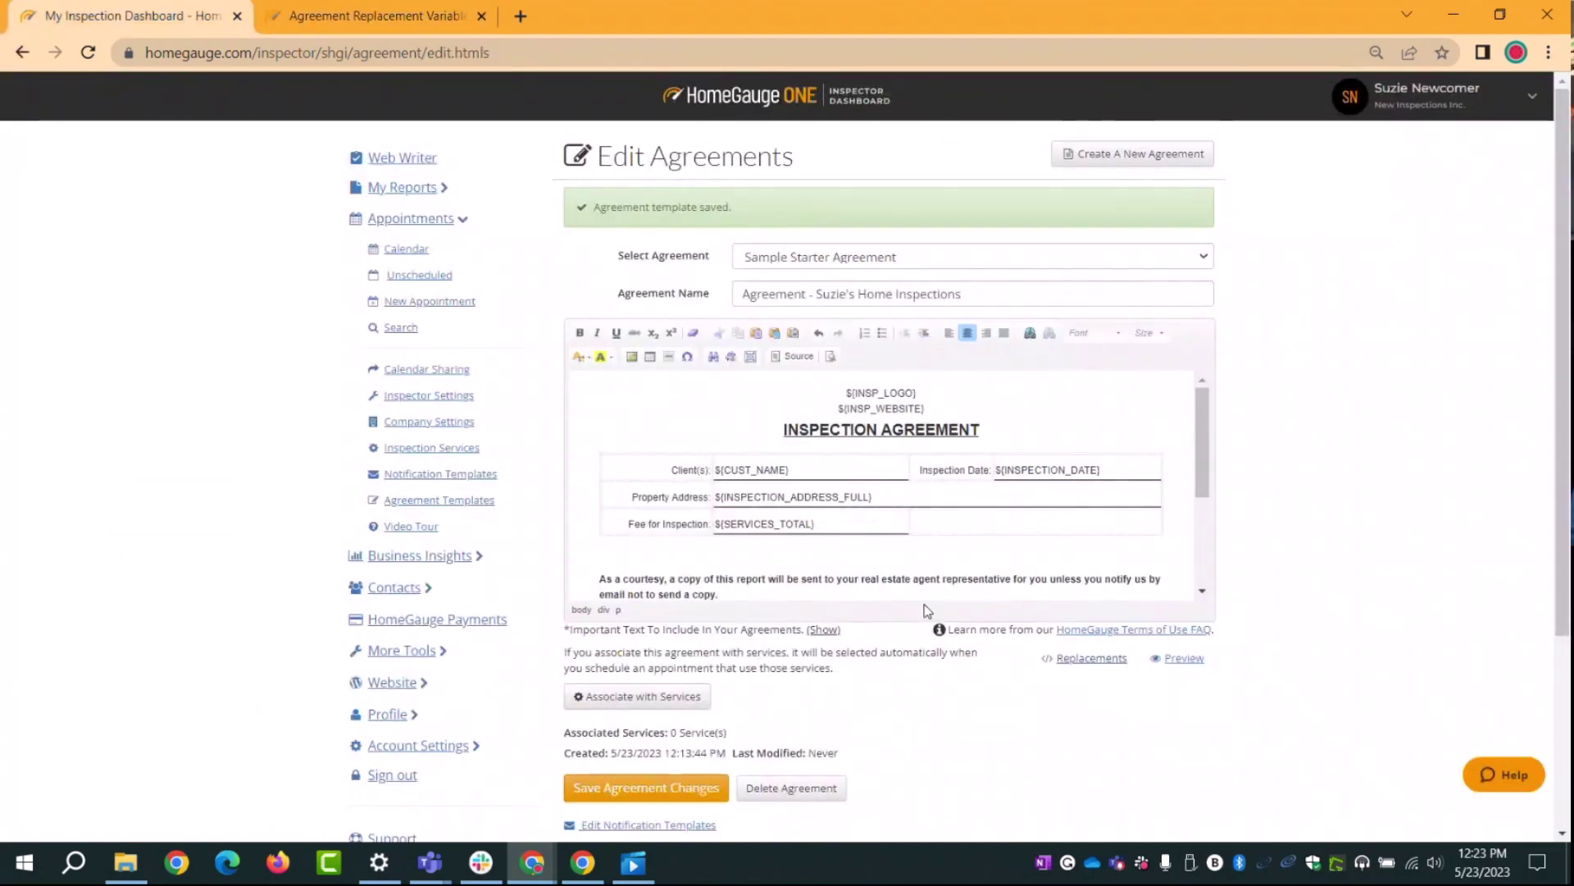
pyautogui.scroll(-3, 926, 492)
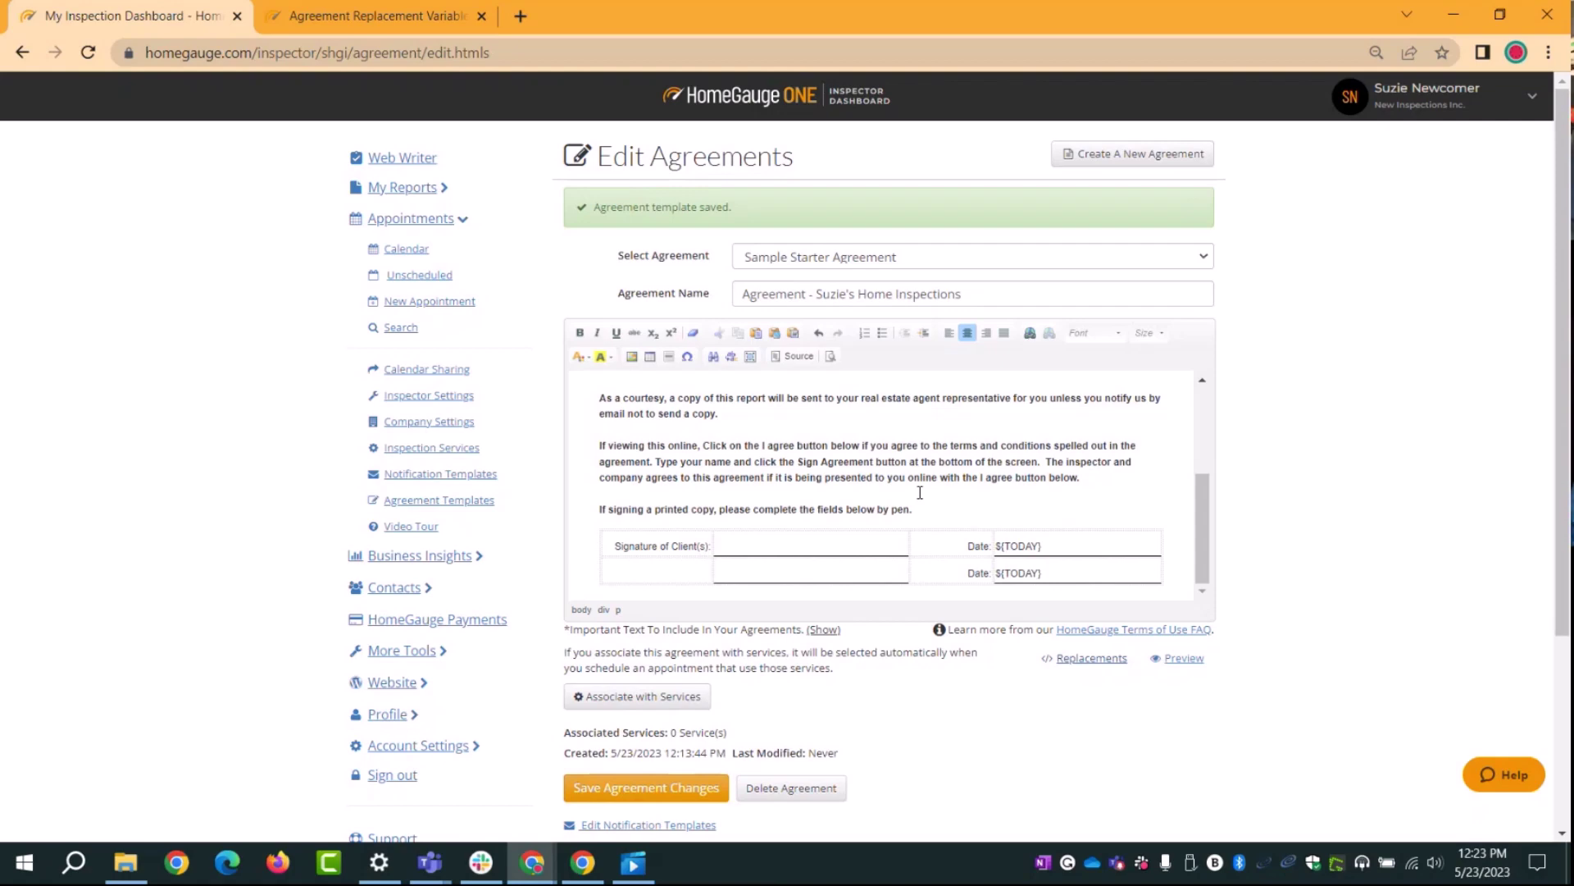
# Step: Switch to the replacement variables list and scroll to the ${SERVICES_INFO} and ${SERVICES_SIMPLE} rows
pyautogui.click(373, 15)
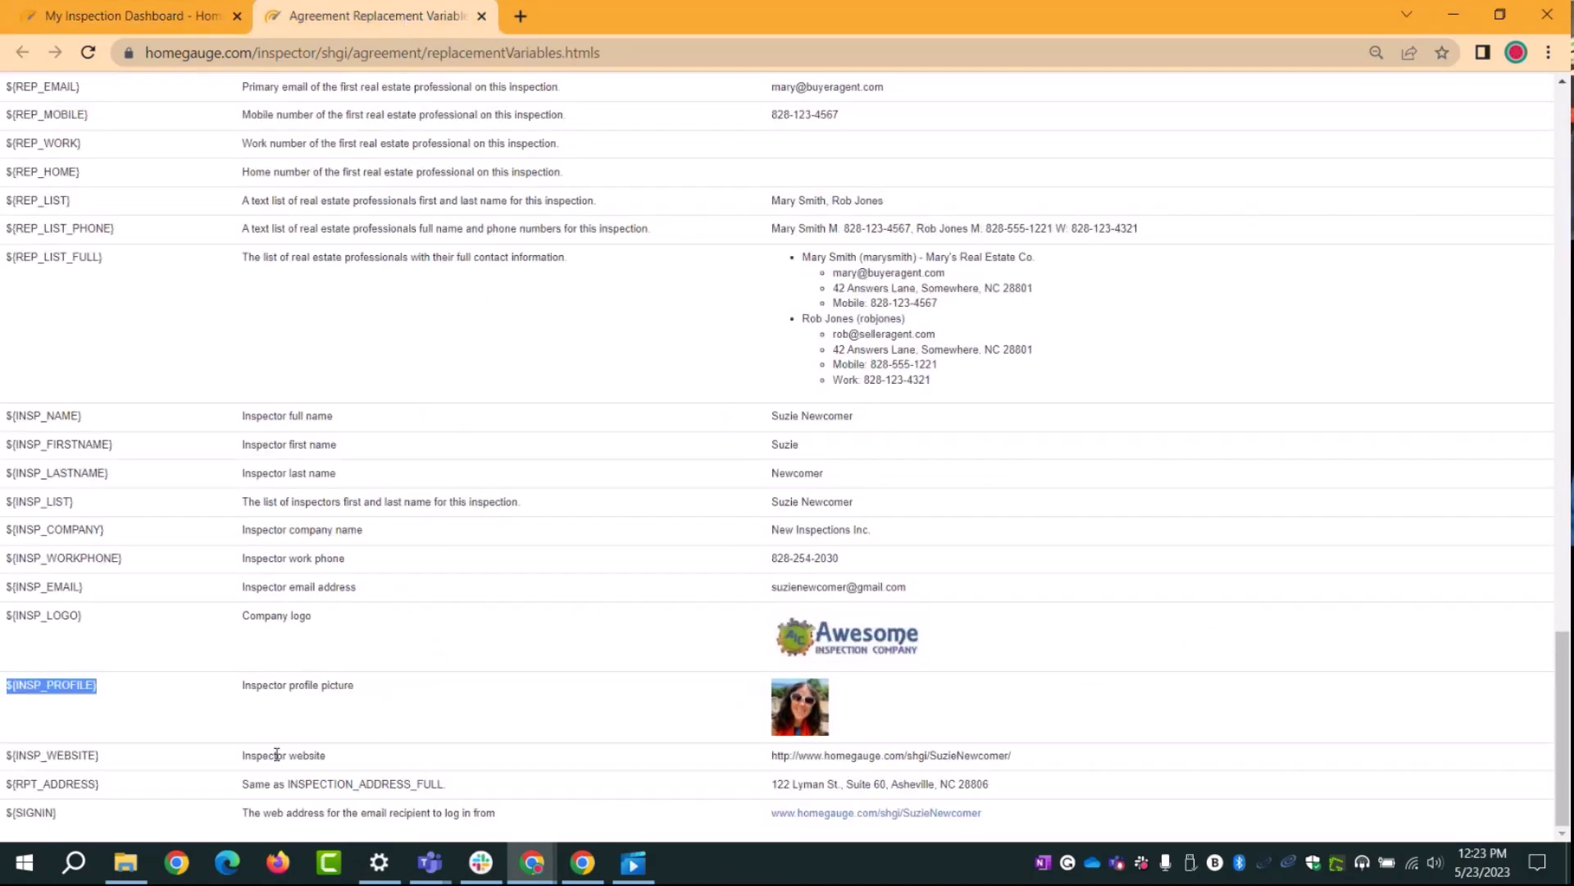
pyautogui.scroll(10, 247, 621)
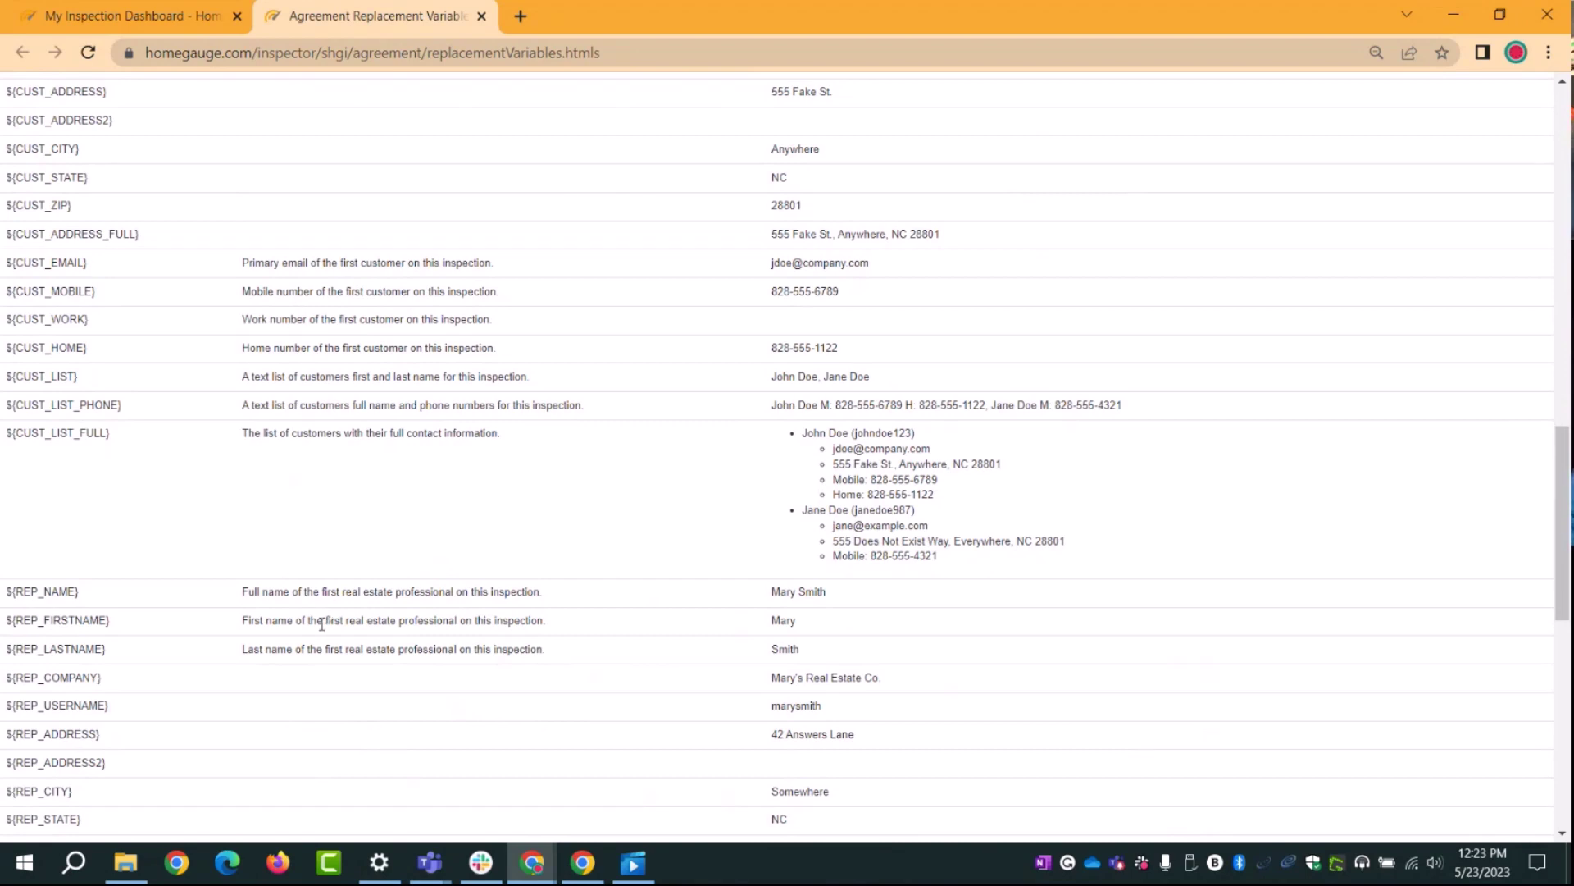
pyautogui.scroll(3, 528, 587)
pyautogui.scroll(1, 493, 590)
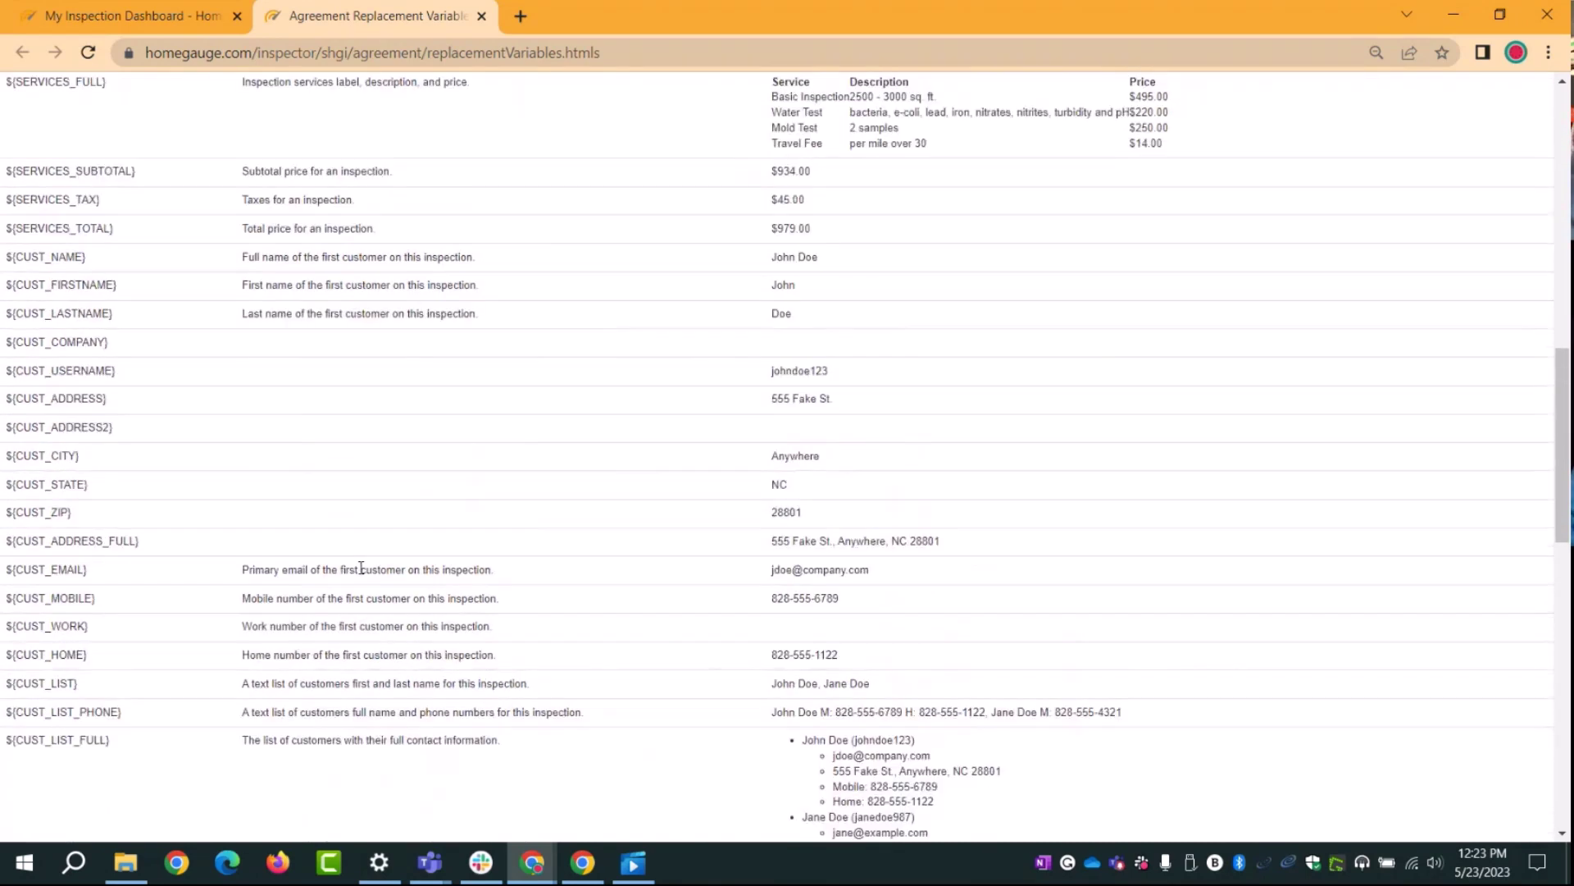
pyautogui.scroll(1, 305, 611)
pyautogui.scroll(-7, 333, 584)
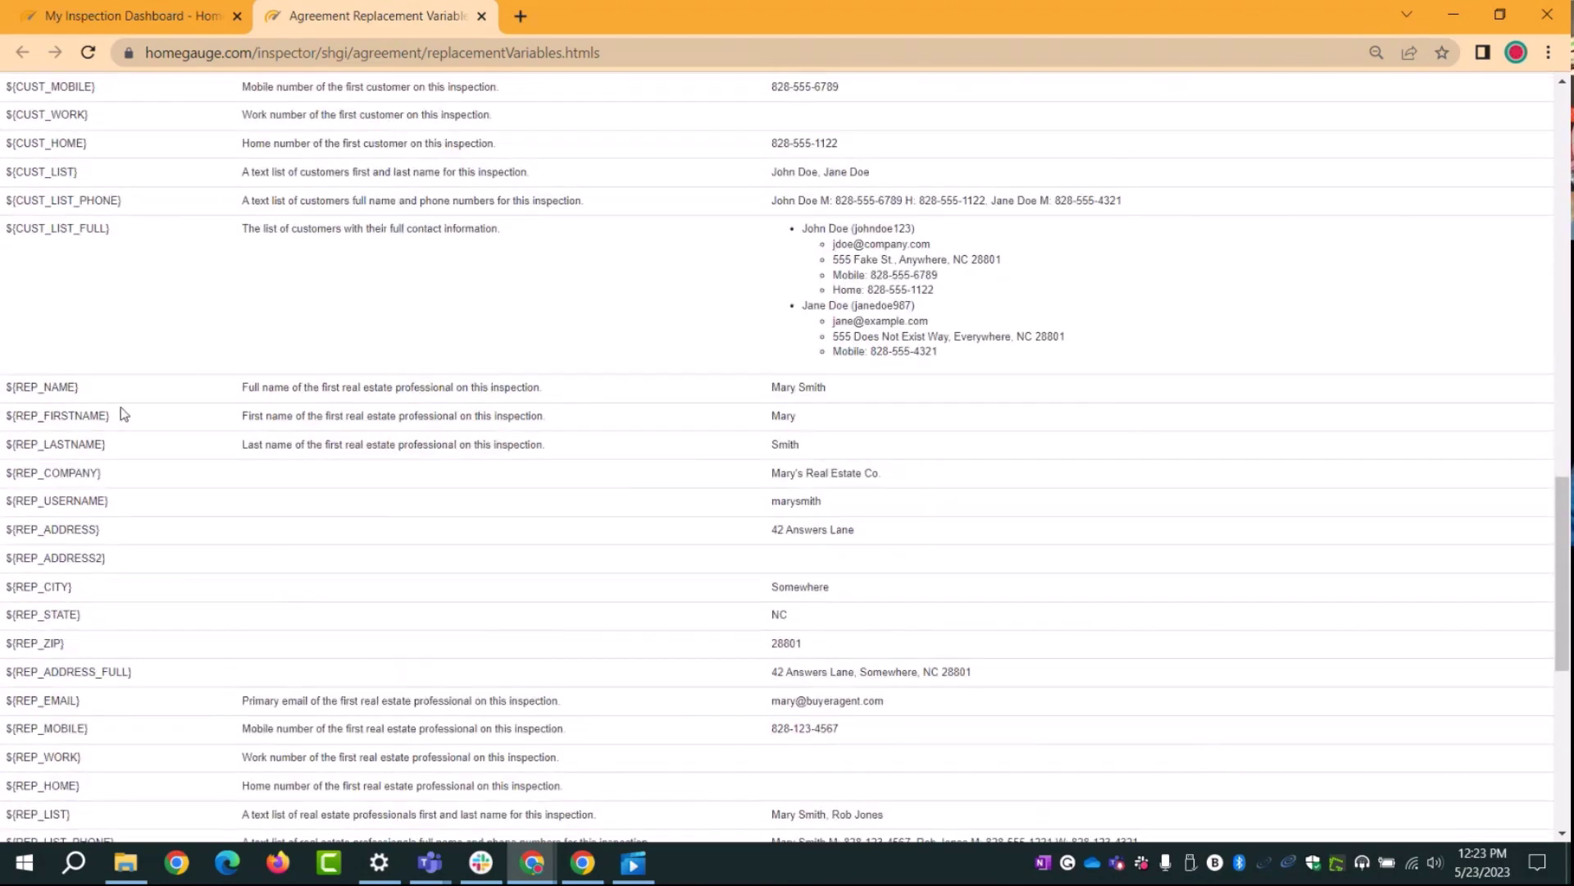
pyautogui.scroll(-4, 328, 627)
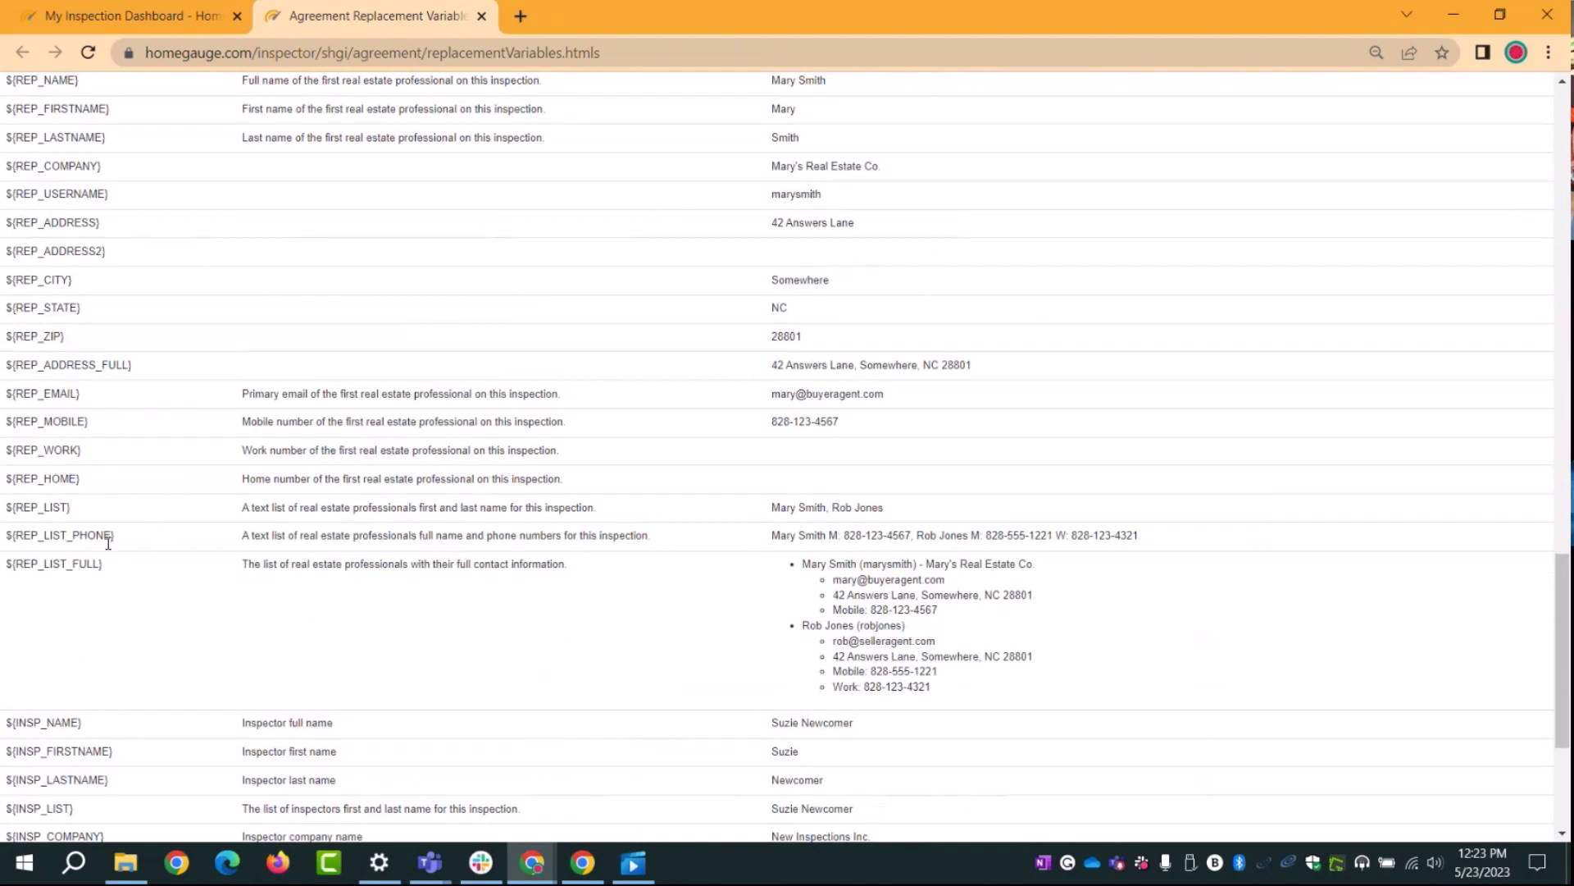
pyautogui.scroll(-4, 86, 562)
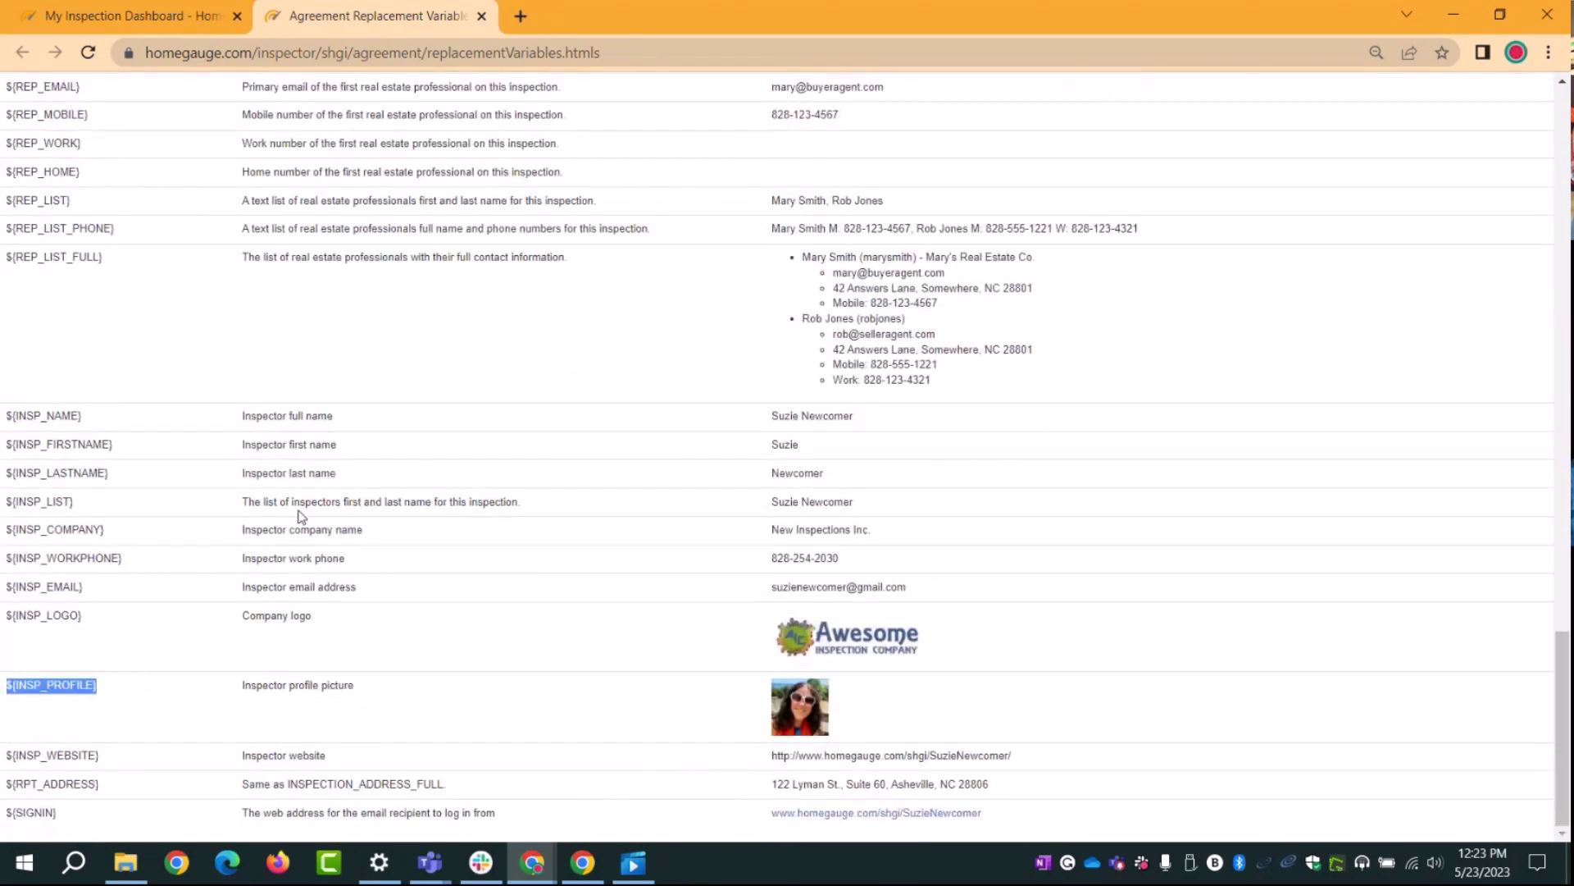
pyautogui.scroll(5, 269, 444)
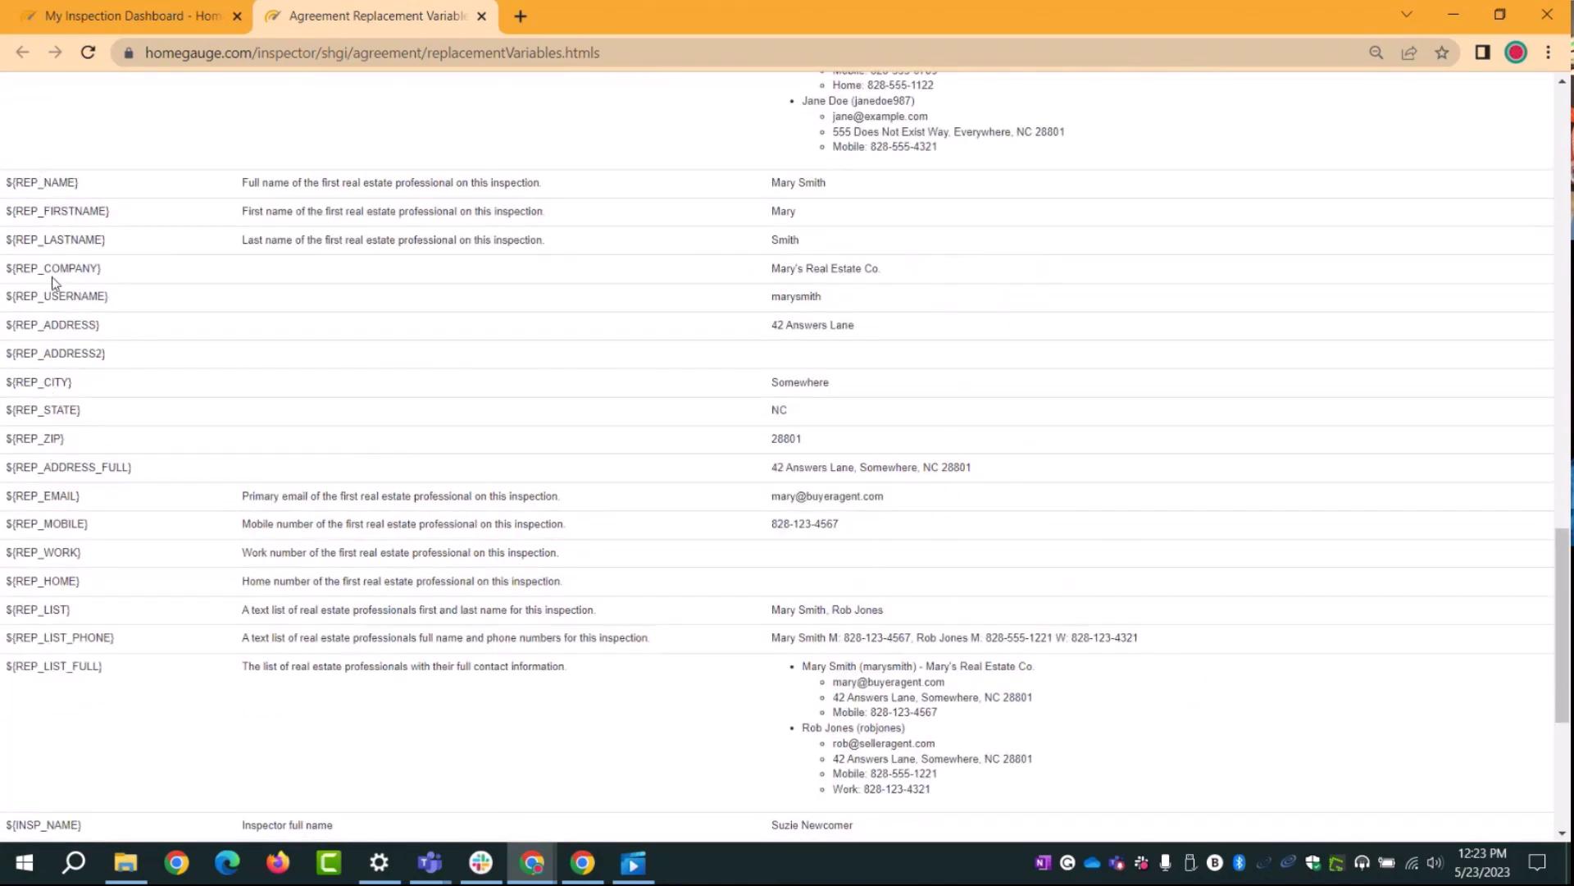
pyautogui.scroll(6, 332, 533)
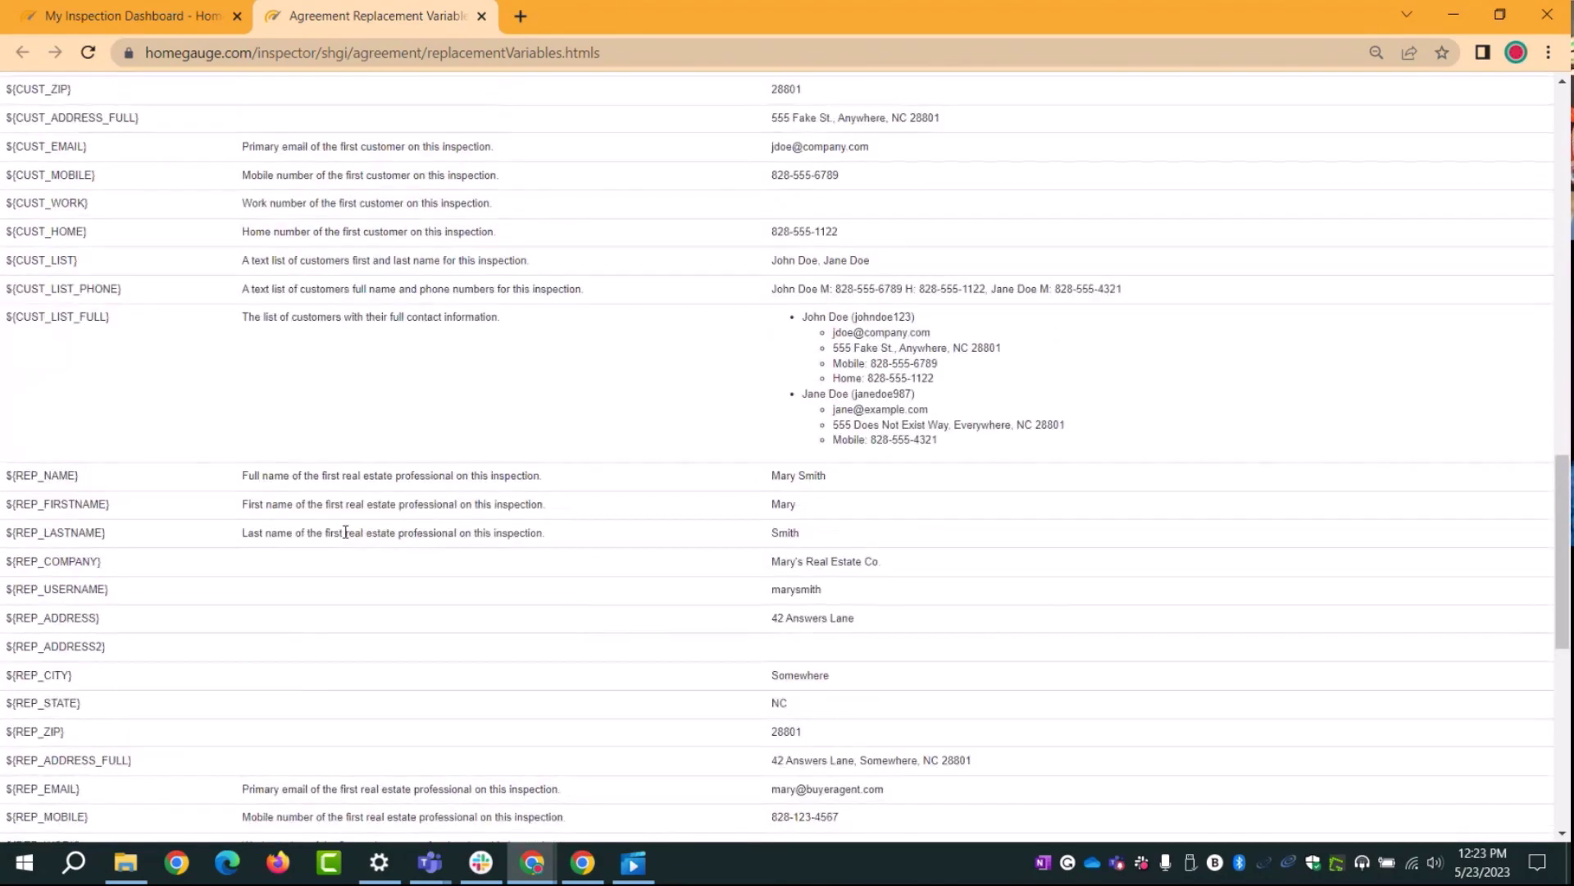
pyautogui.scroll(3, 345, 532)
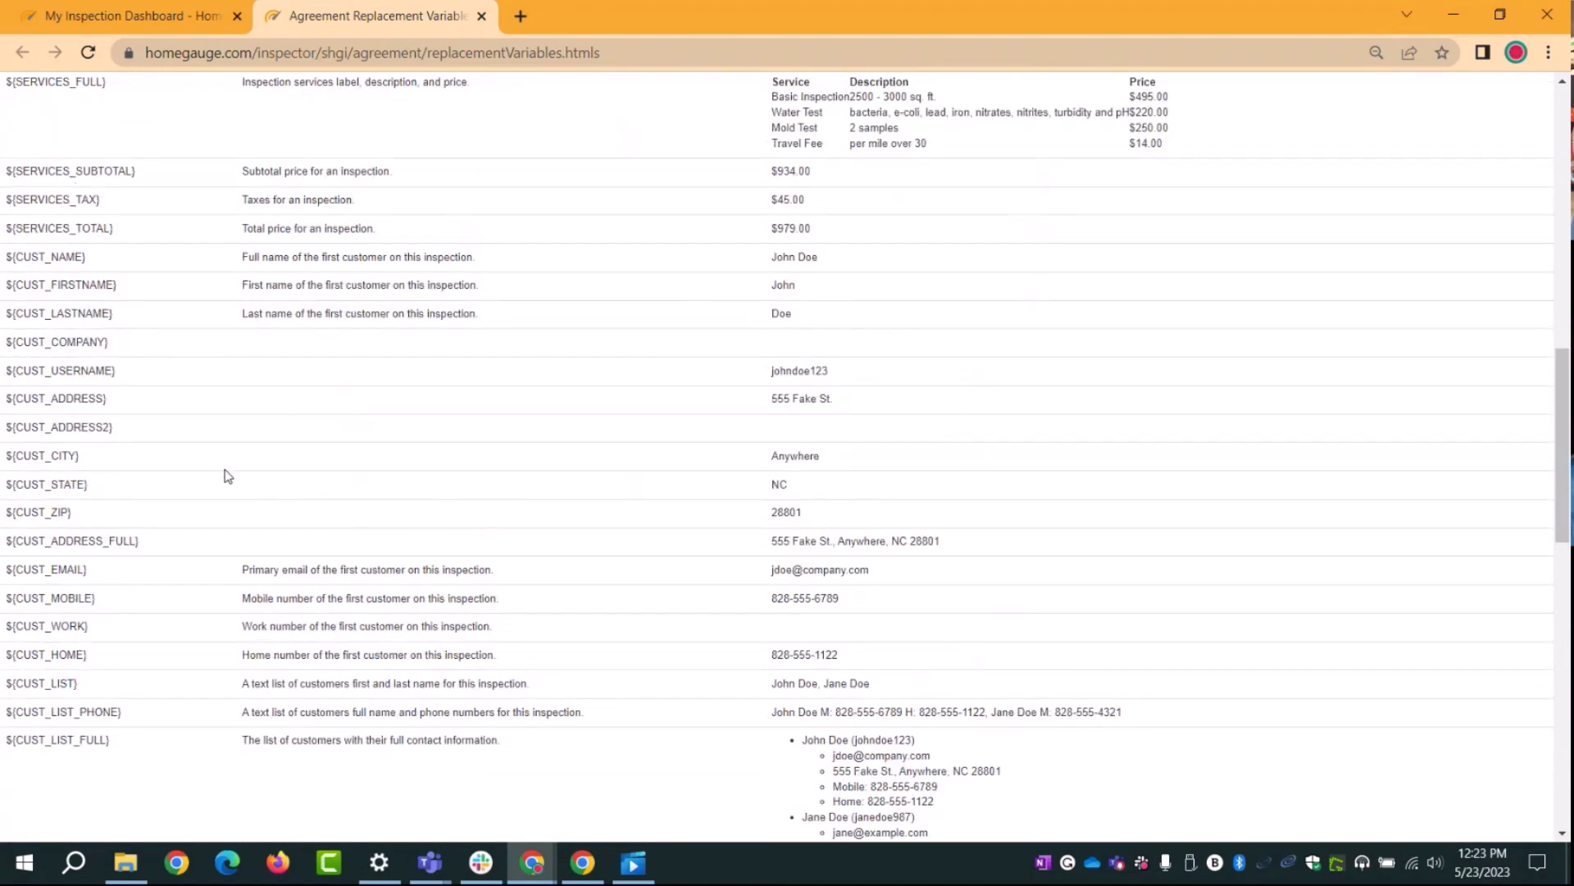
pyautogui.scroll(2, 228, 475)
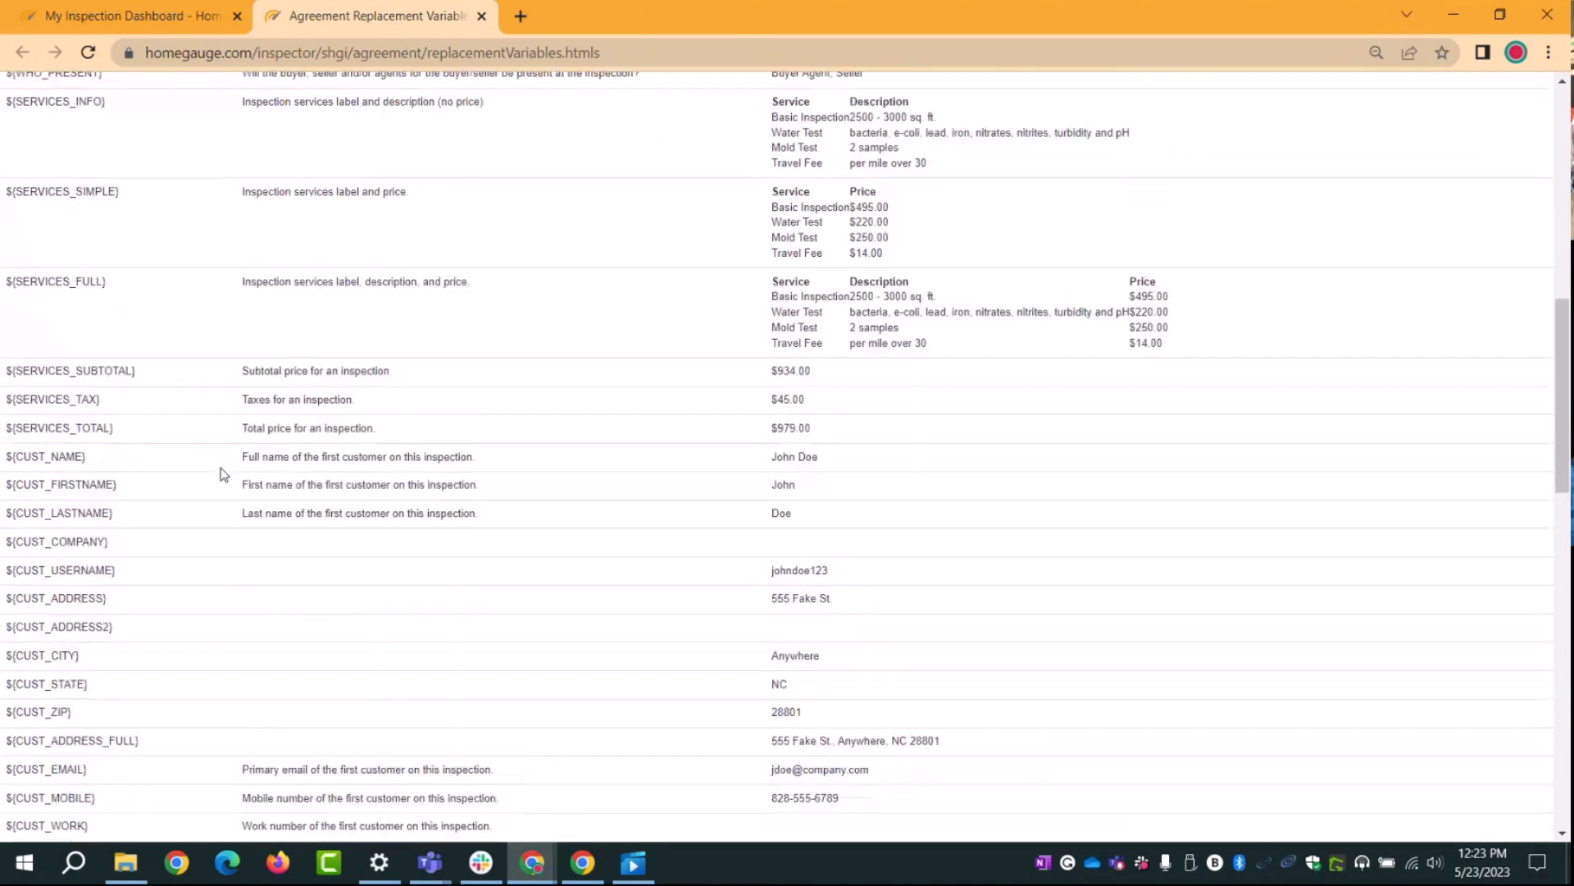
pyautogui.scroll(1, 221, 468)
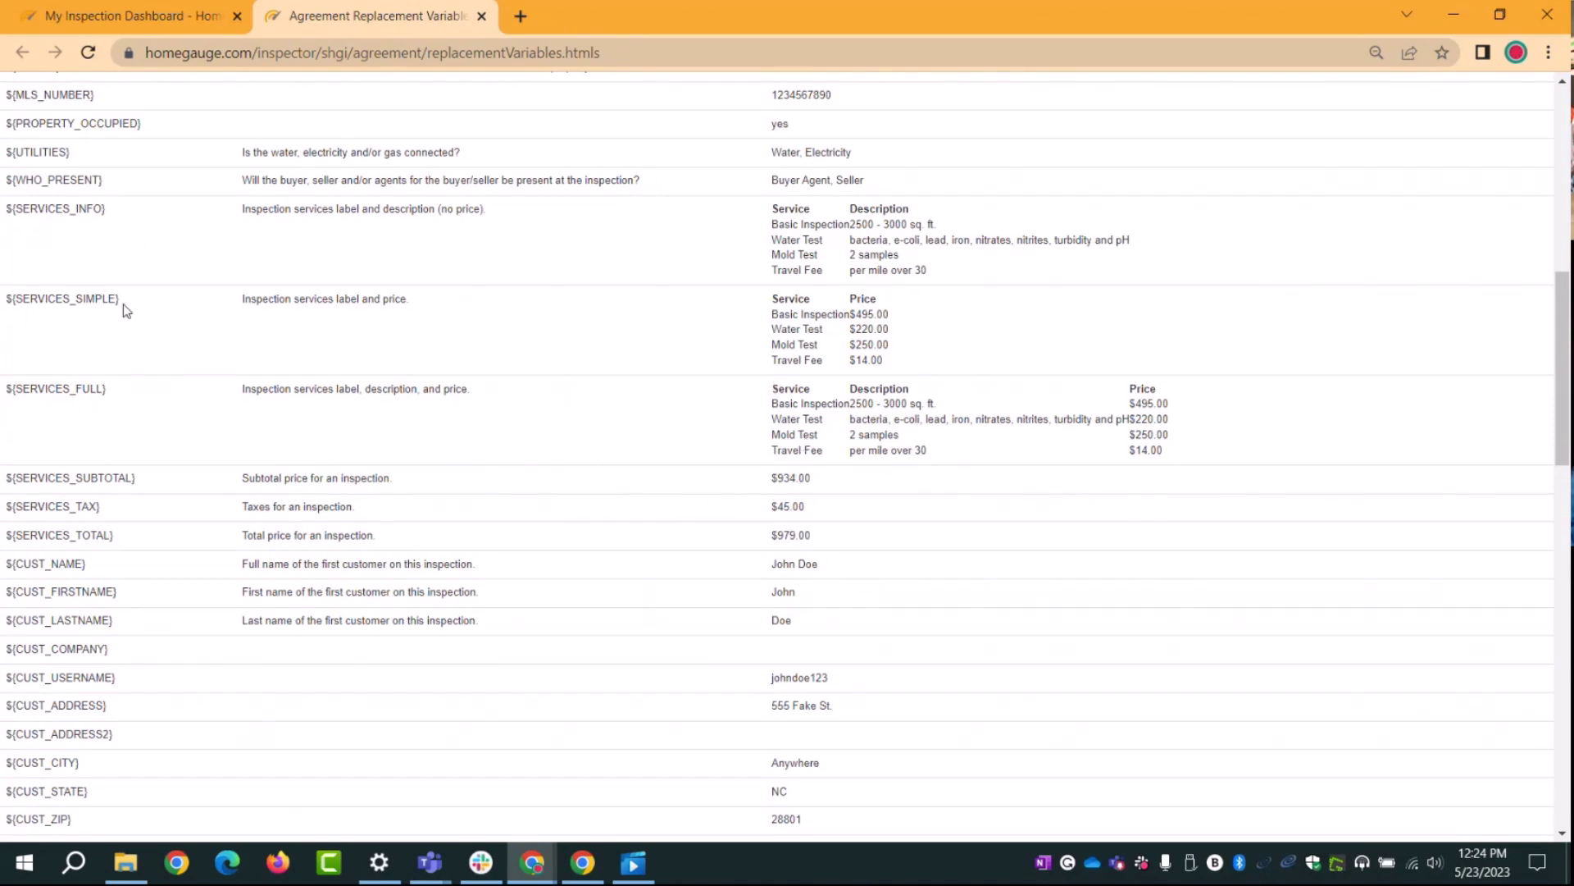
# Step: Select the ${SERVICES_SIMPLE} variable name and go back to the Edit Agreements page
pyautogui.moveTo(124, 305); pyautogui.dragTo(7, 306)
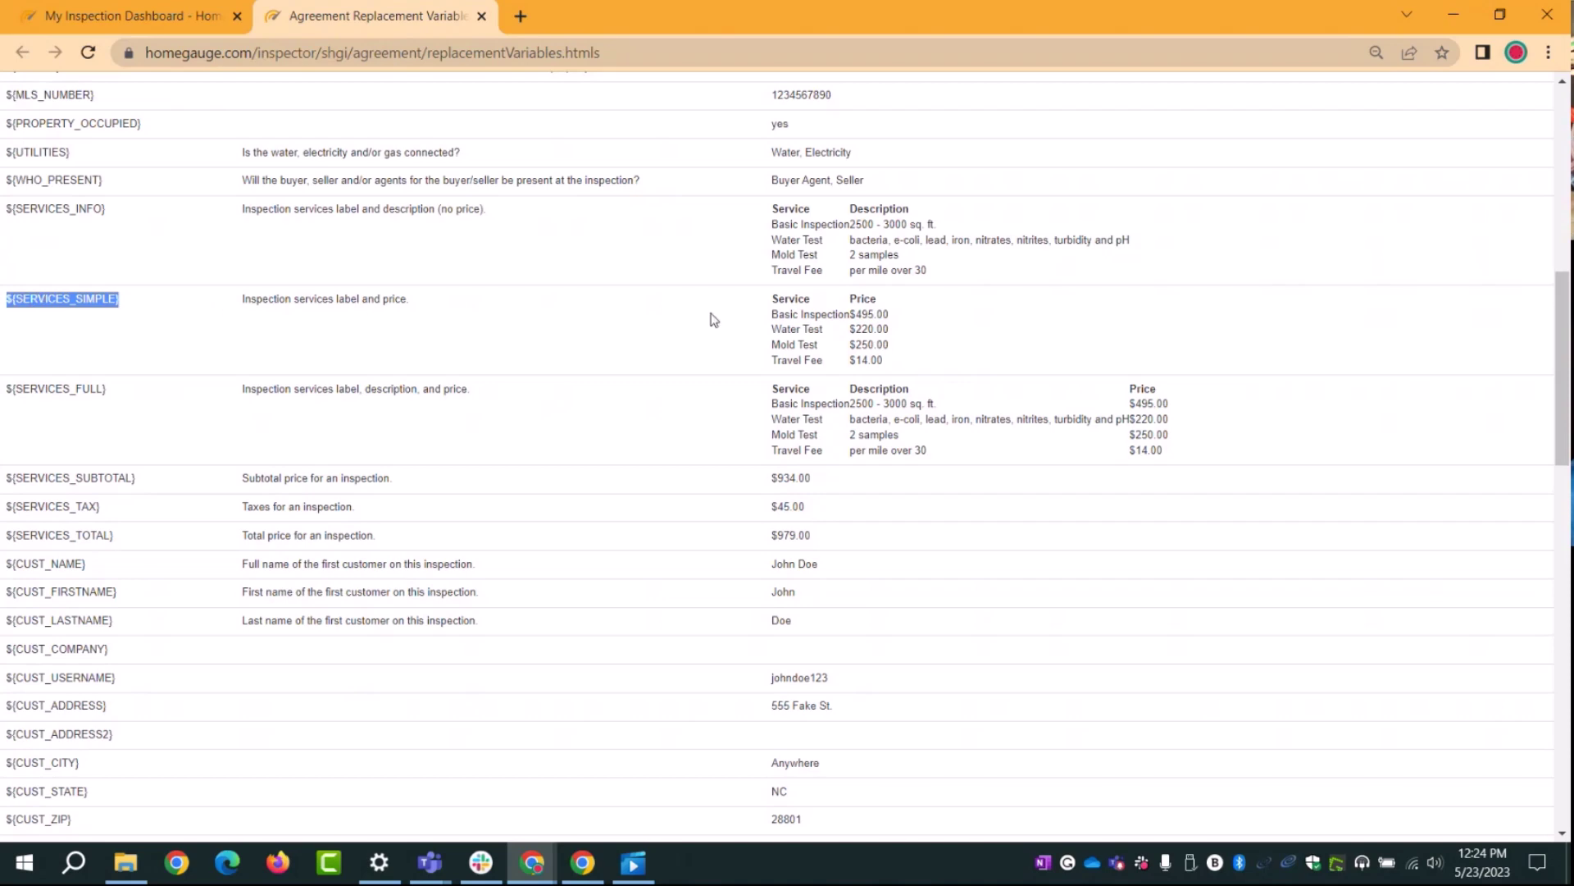
pyautogui.click(797, 302)
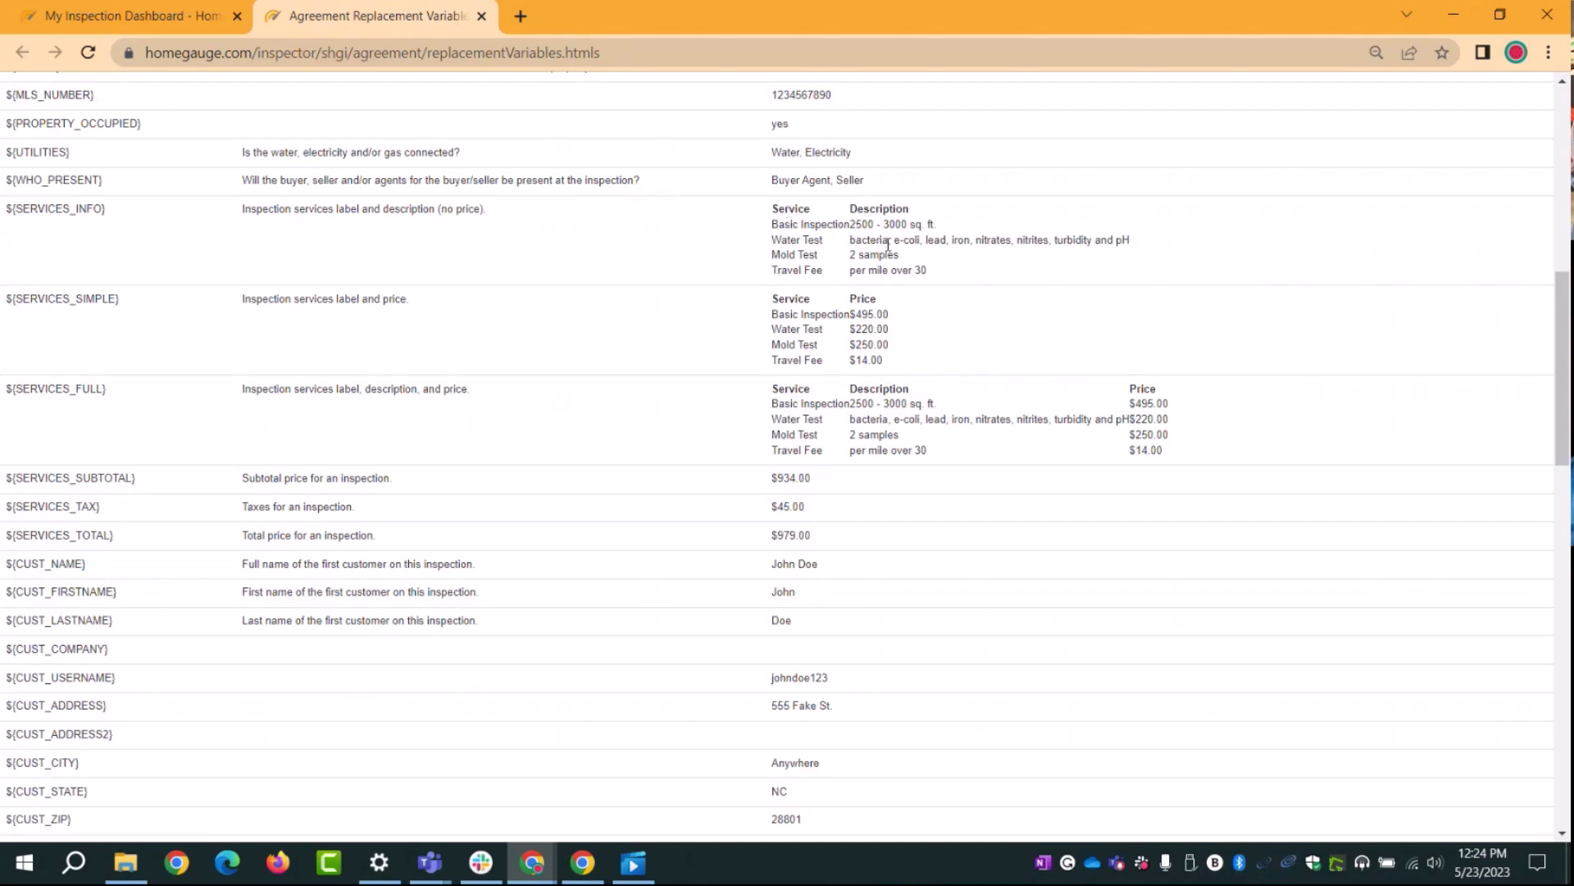
pyautogui.moveTo(777, 207); pyautogui.dragTo(908, 210)
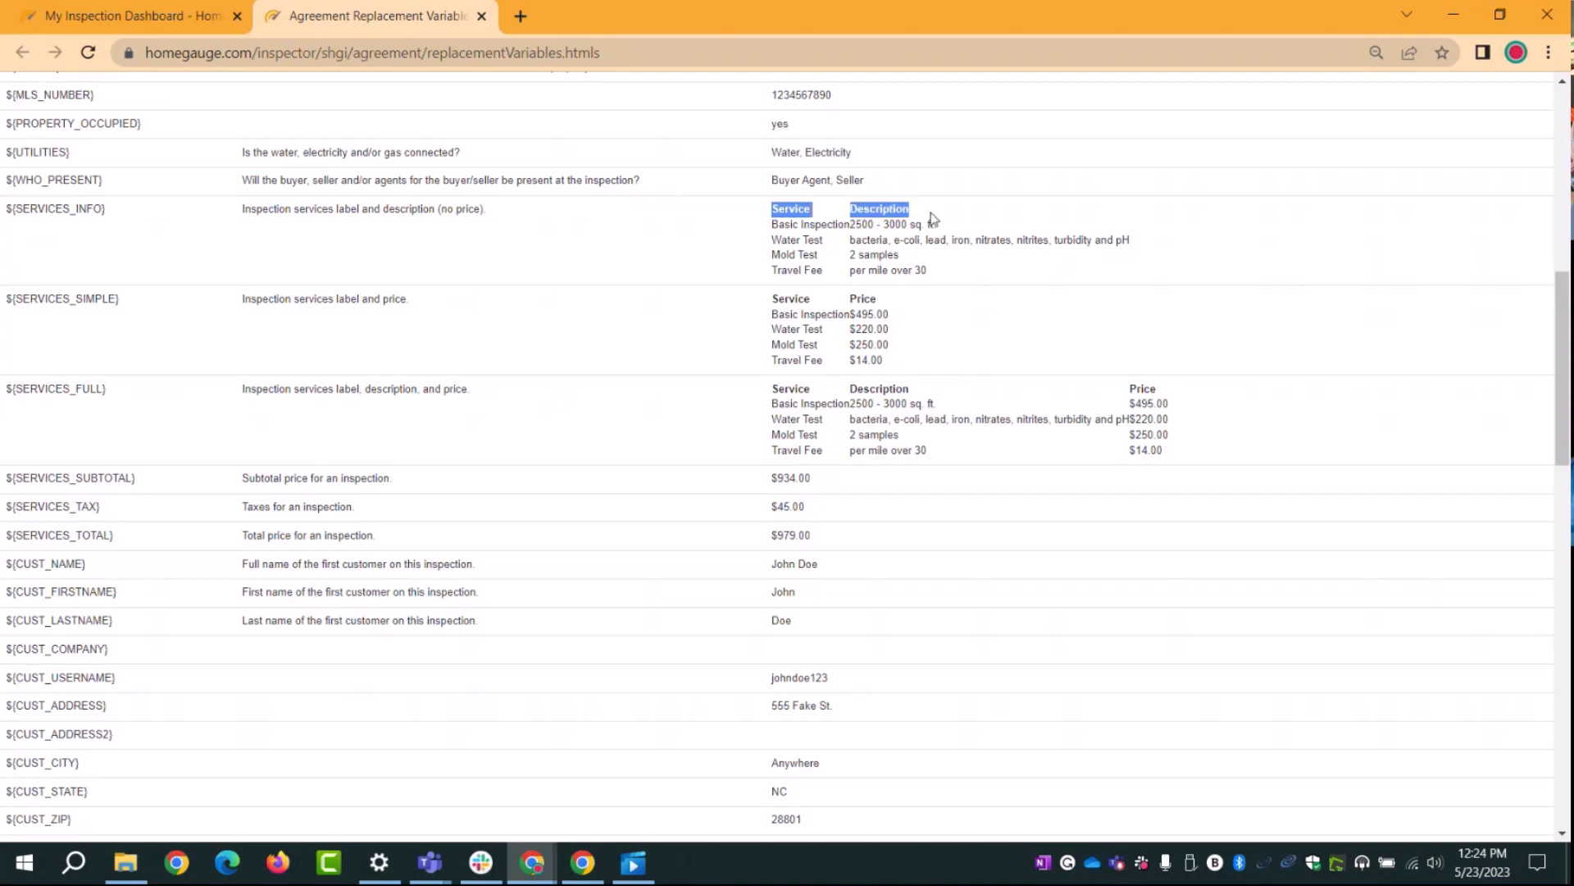
pyautogui.click(783, 397)
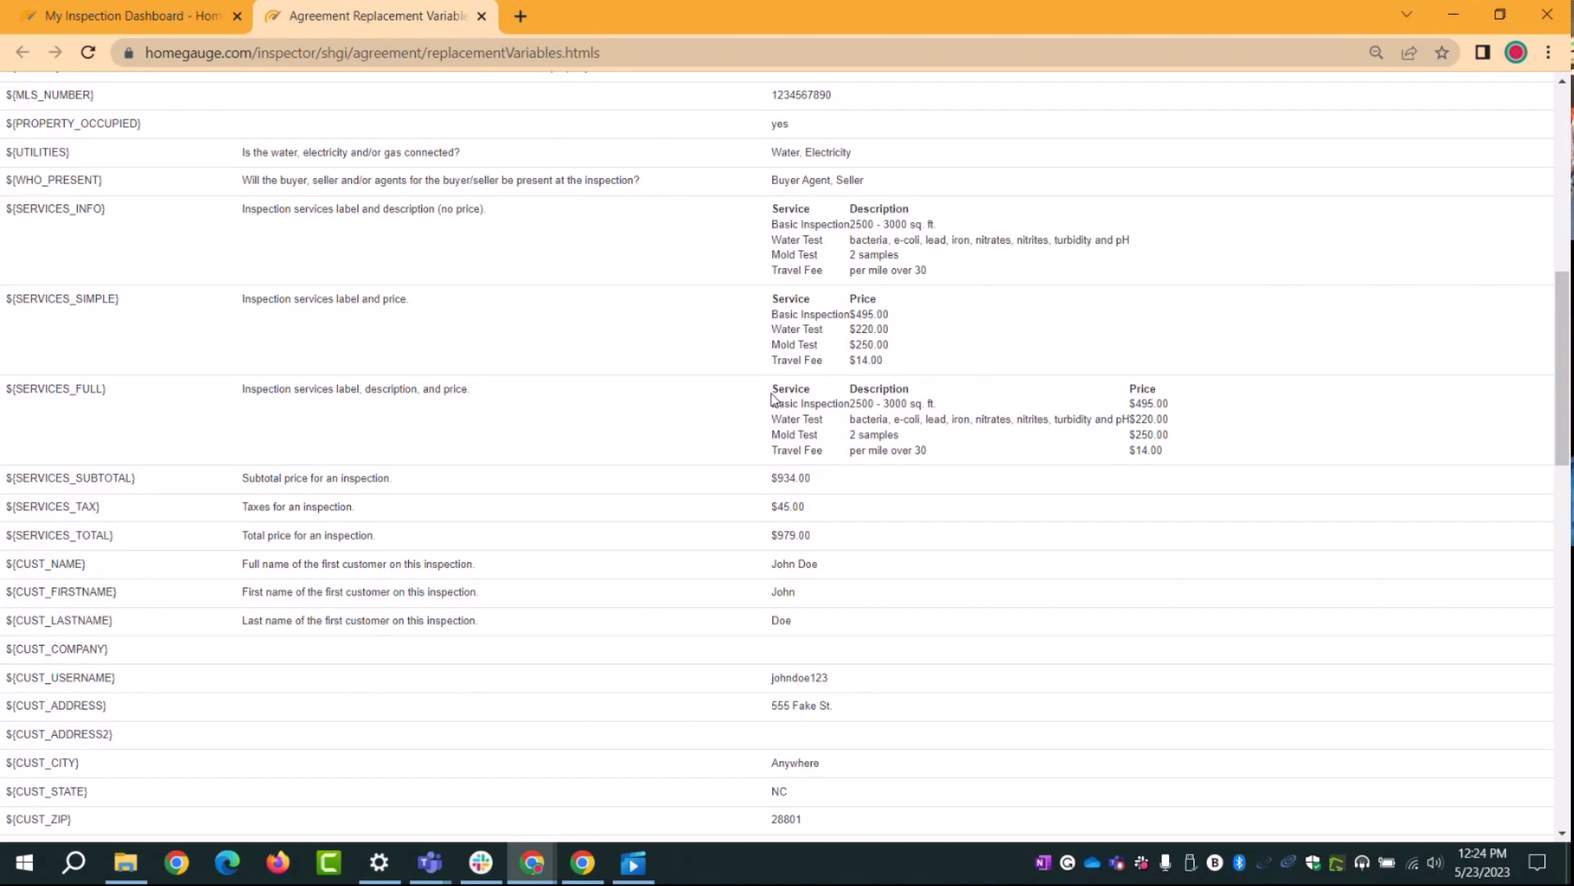
pyautogui.doubleClick(773, 393)
pyautogui.moveTo(851, 388); pyautogui.dragTo(893, 391)
pyautogui.click(916, 396)
pyautogui.moveTo(123, 301); pyautogui.dragTo(2, 307)
pyautogui.hotkey('ctrl', 'c')
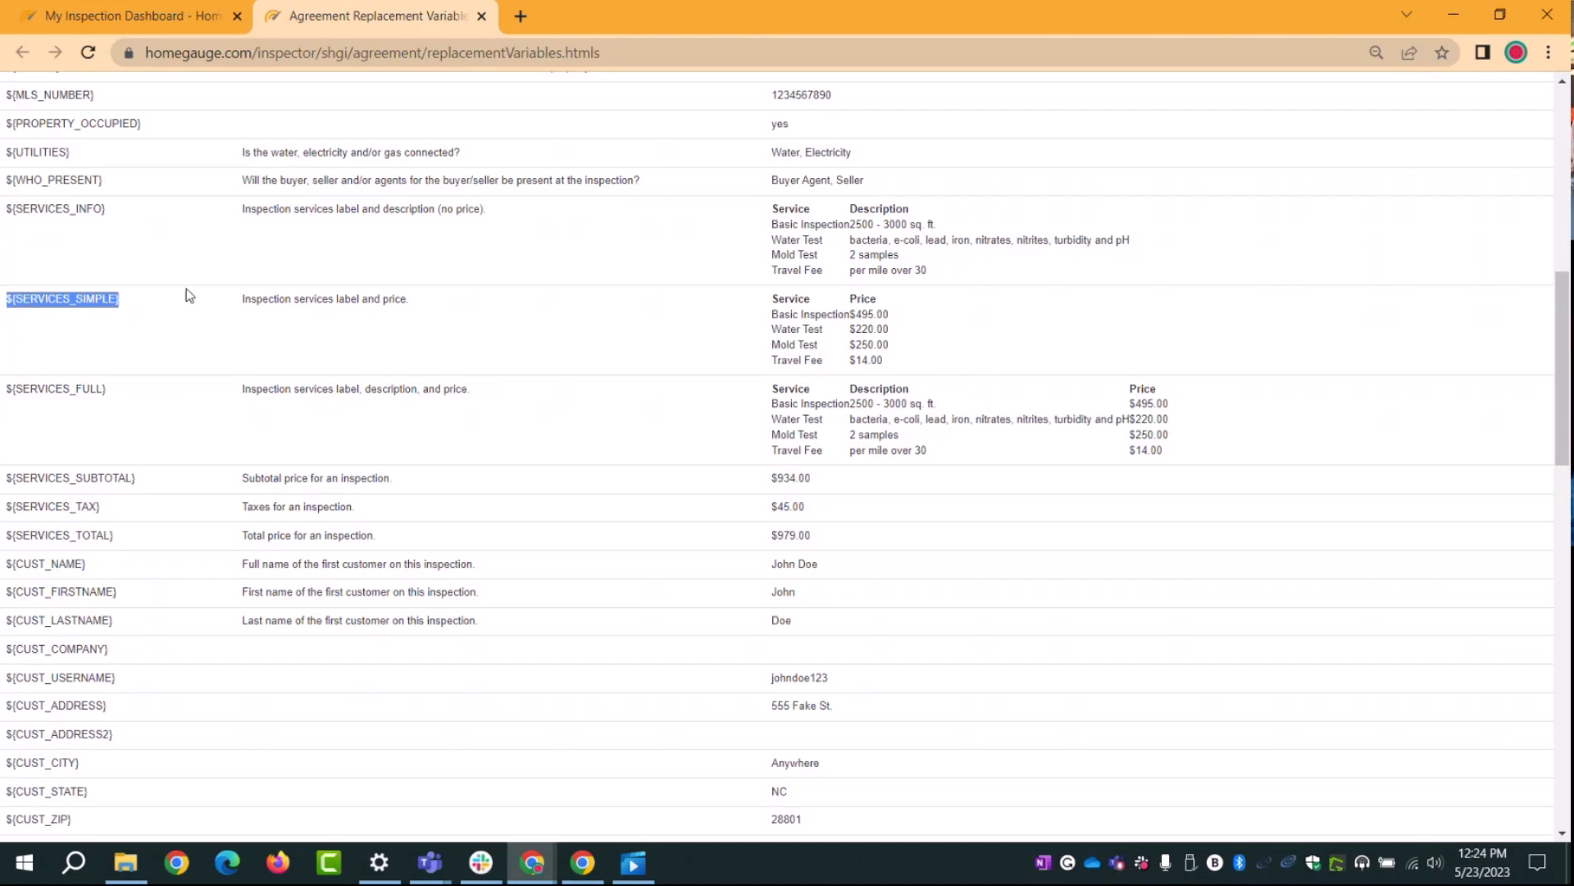
pyautogui.click(126, 16)
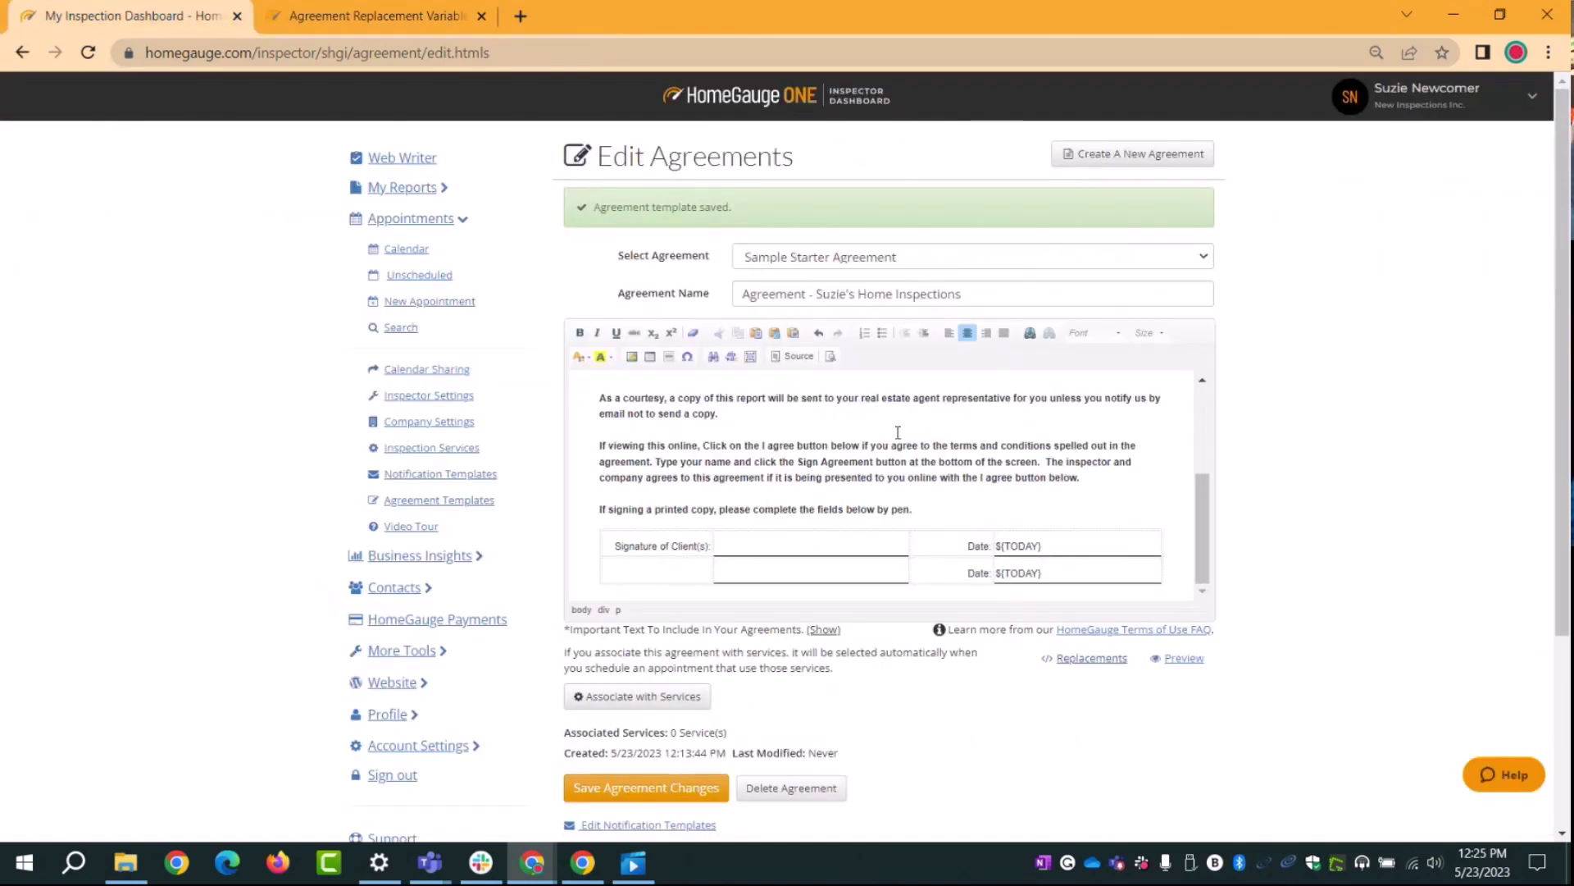
# Step: Paste ${SERVICES_SIMPLE} on a new line below the fee table
pyautogui.scroll(-1, 829, 432)
pyautogui.scroll(3, 829, 432)
pyautogui.scroll(-2, 736, 453)
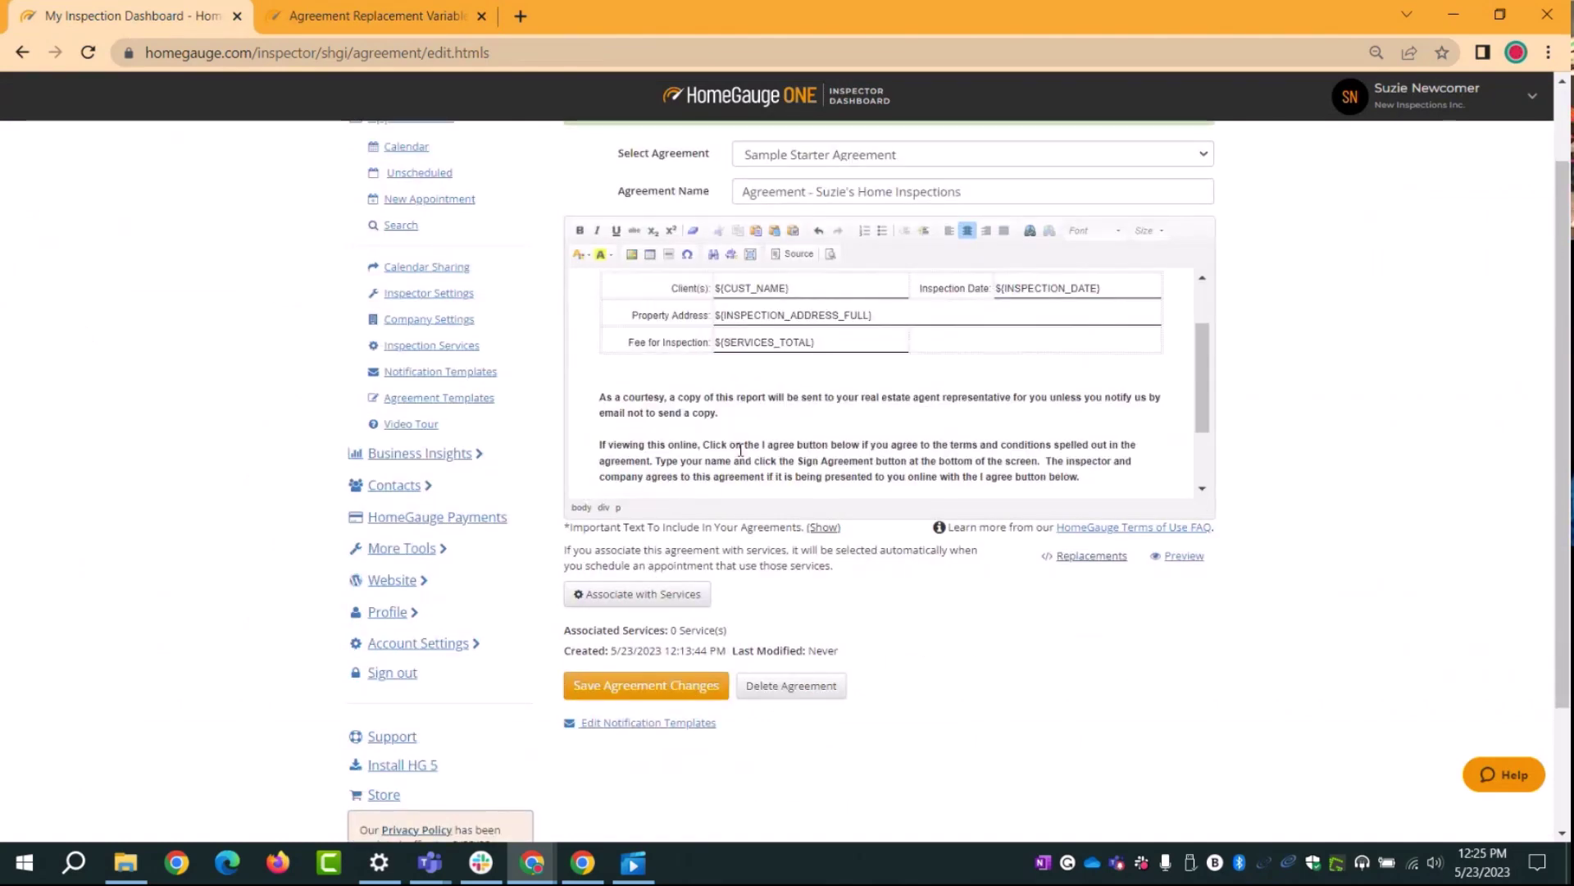
pyautogui.click(627, 350)
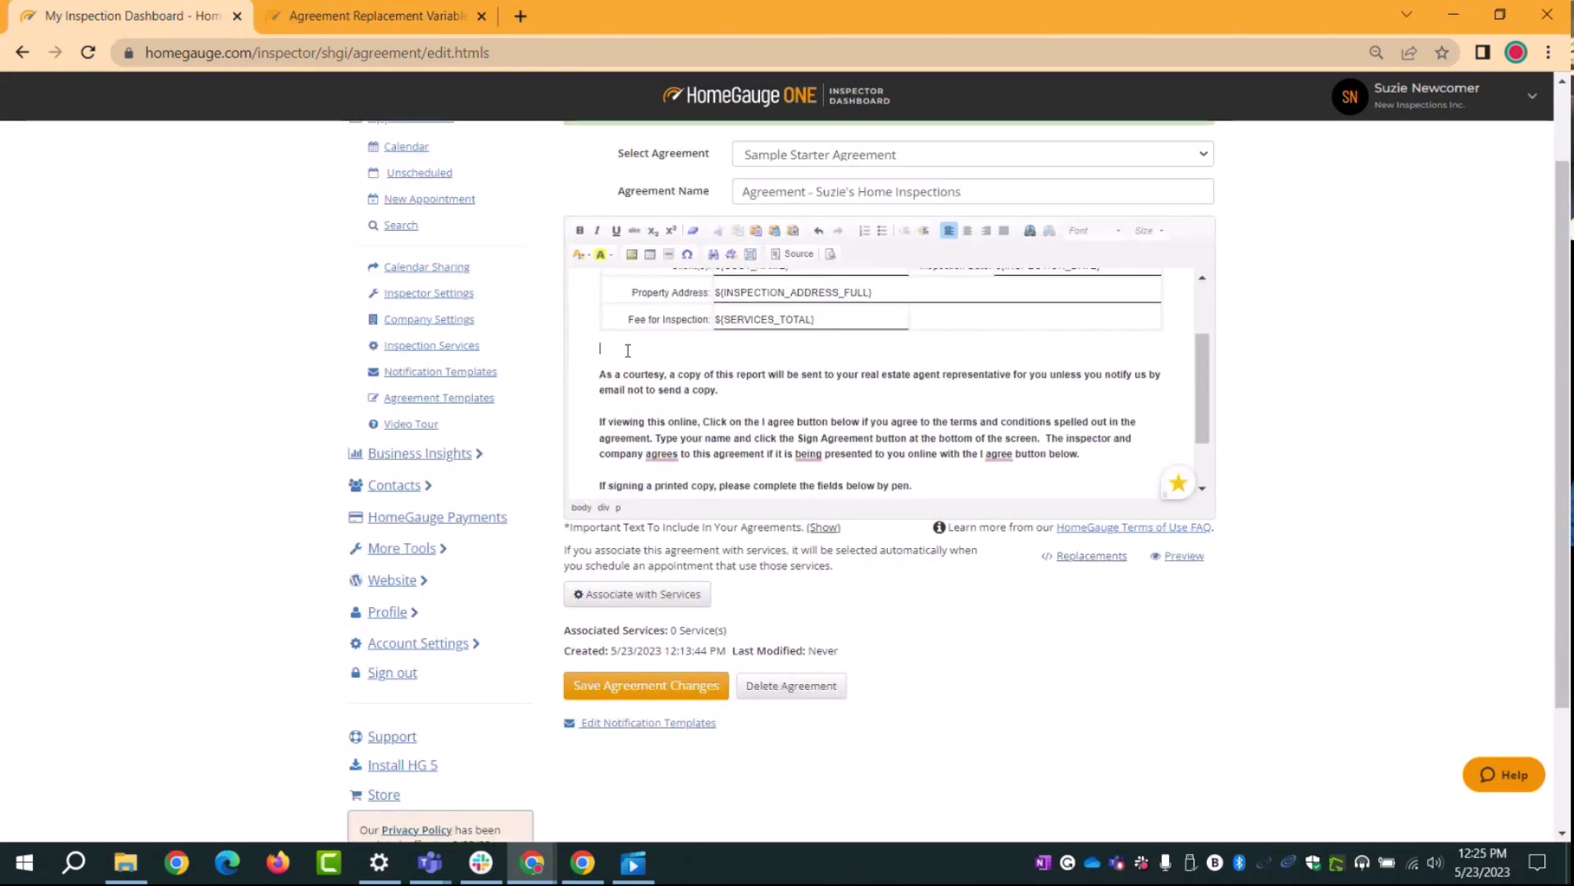
pyautogui.press('Return')
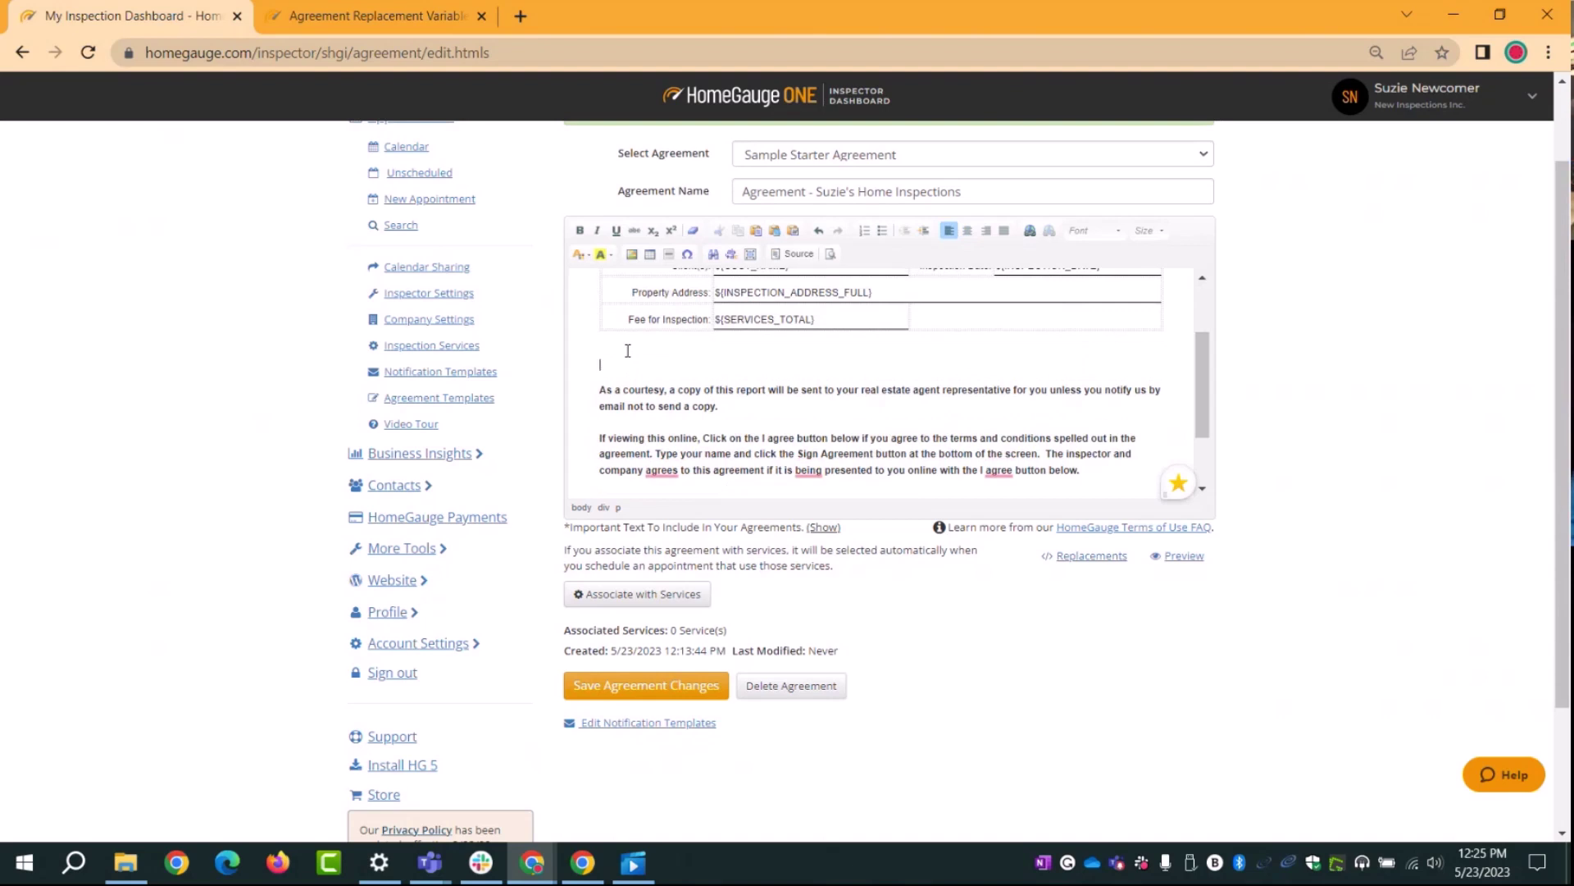
pyautogui.hotkey('ctrl', 'v')
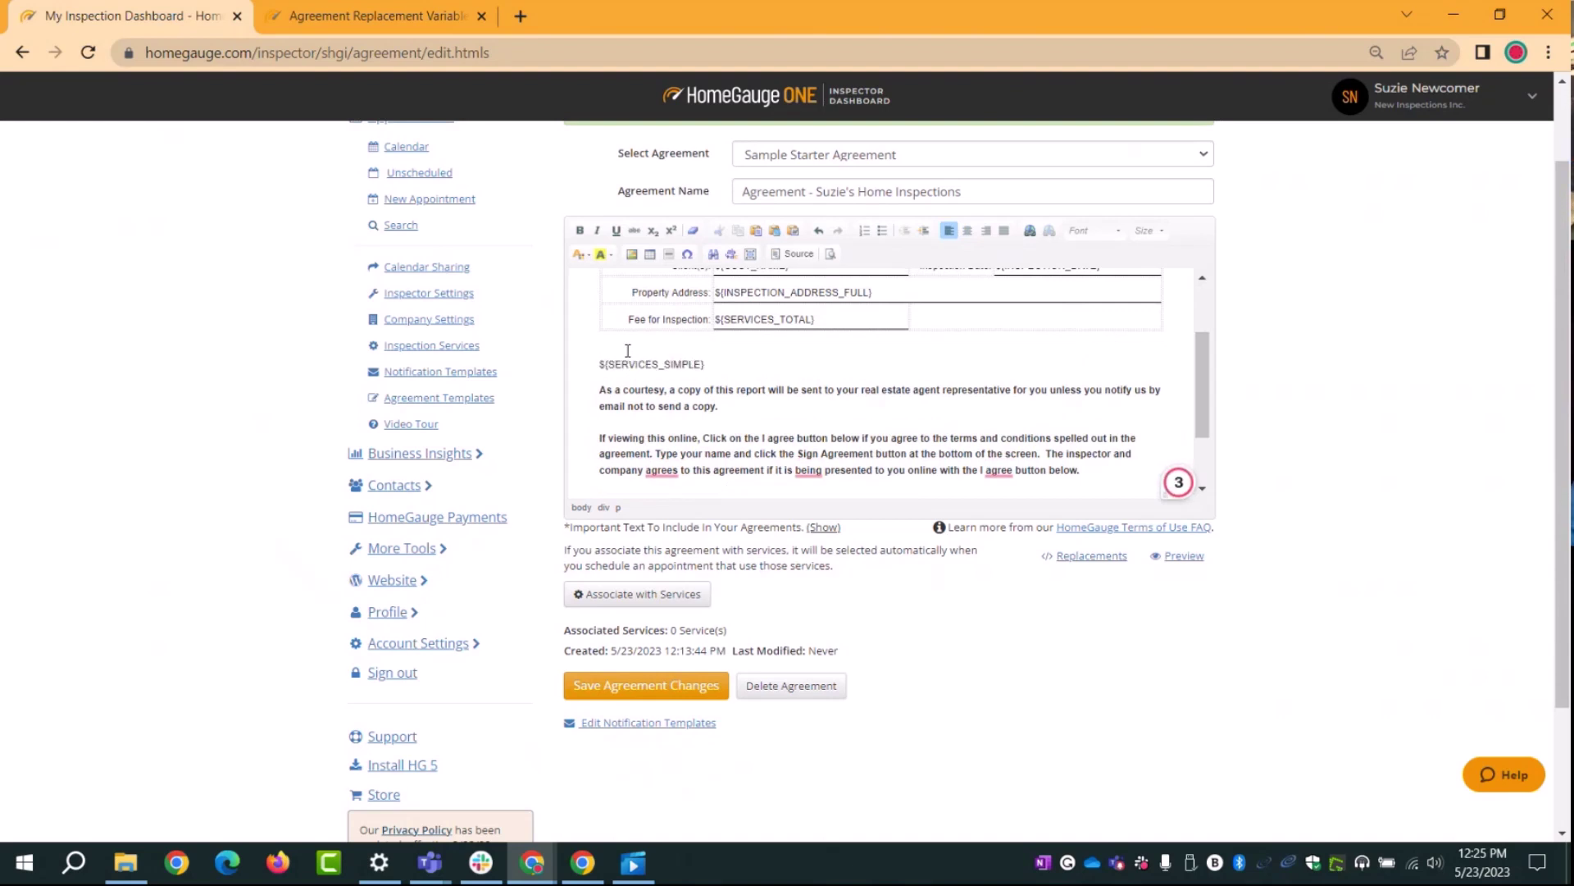
pyautogui.press('Return')
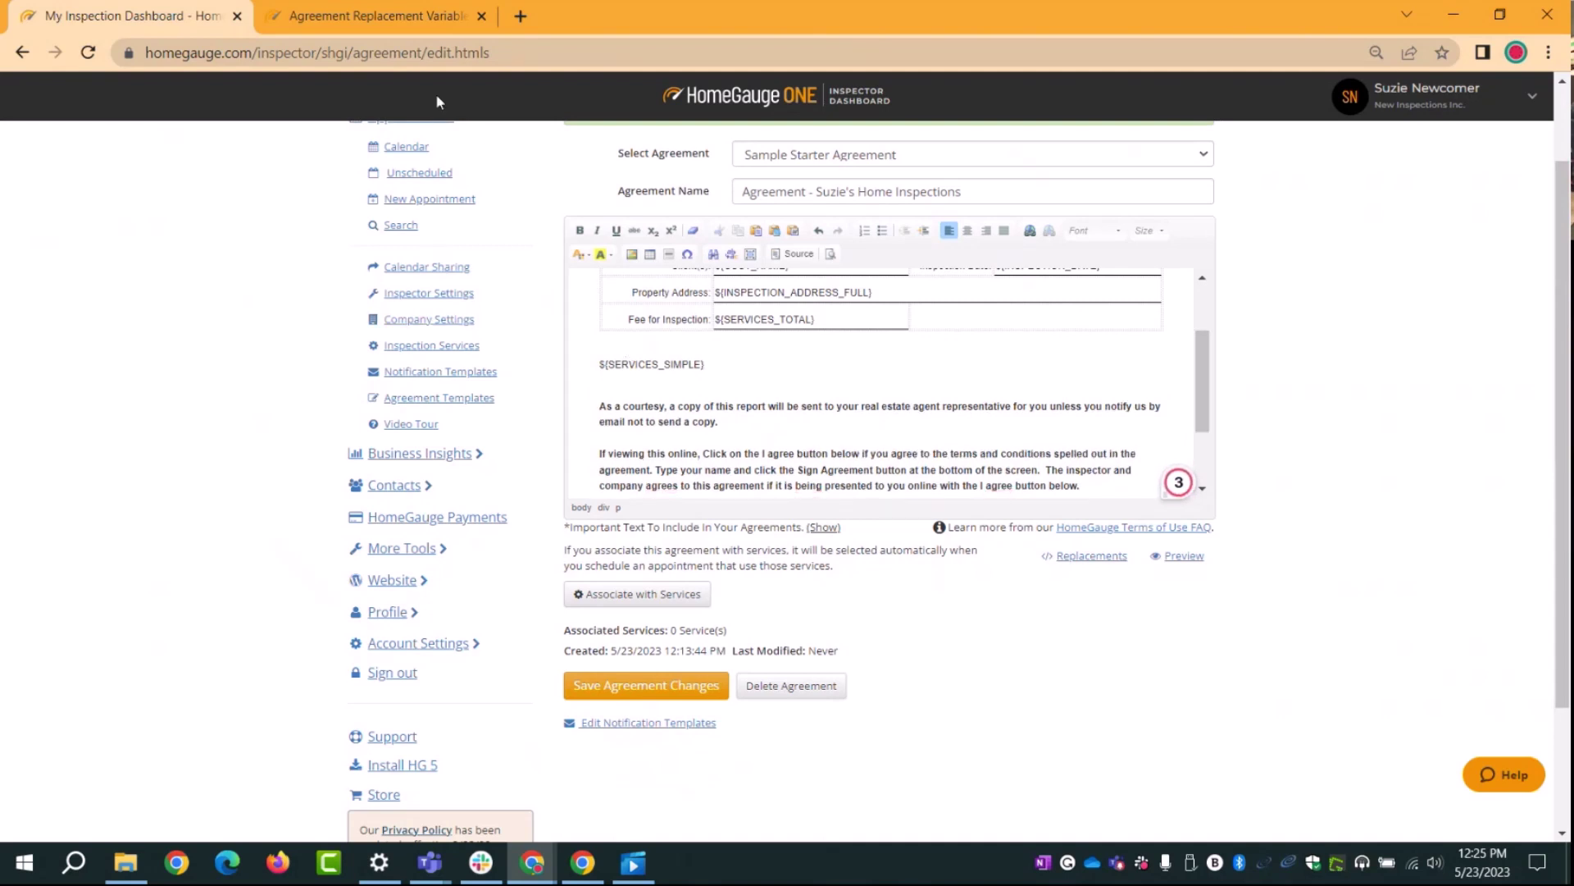
# Step: Copy ${SERVICES_TOTAL} from the variables list and paste it under ${SERVICES_SIMPLE}
pyautogui.click(369, 18)
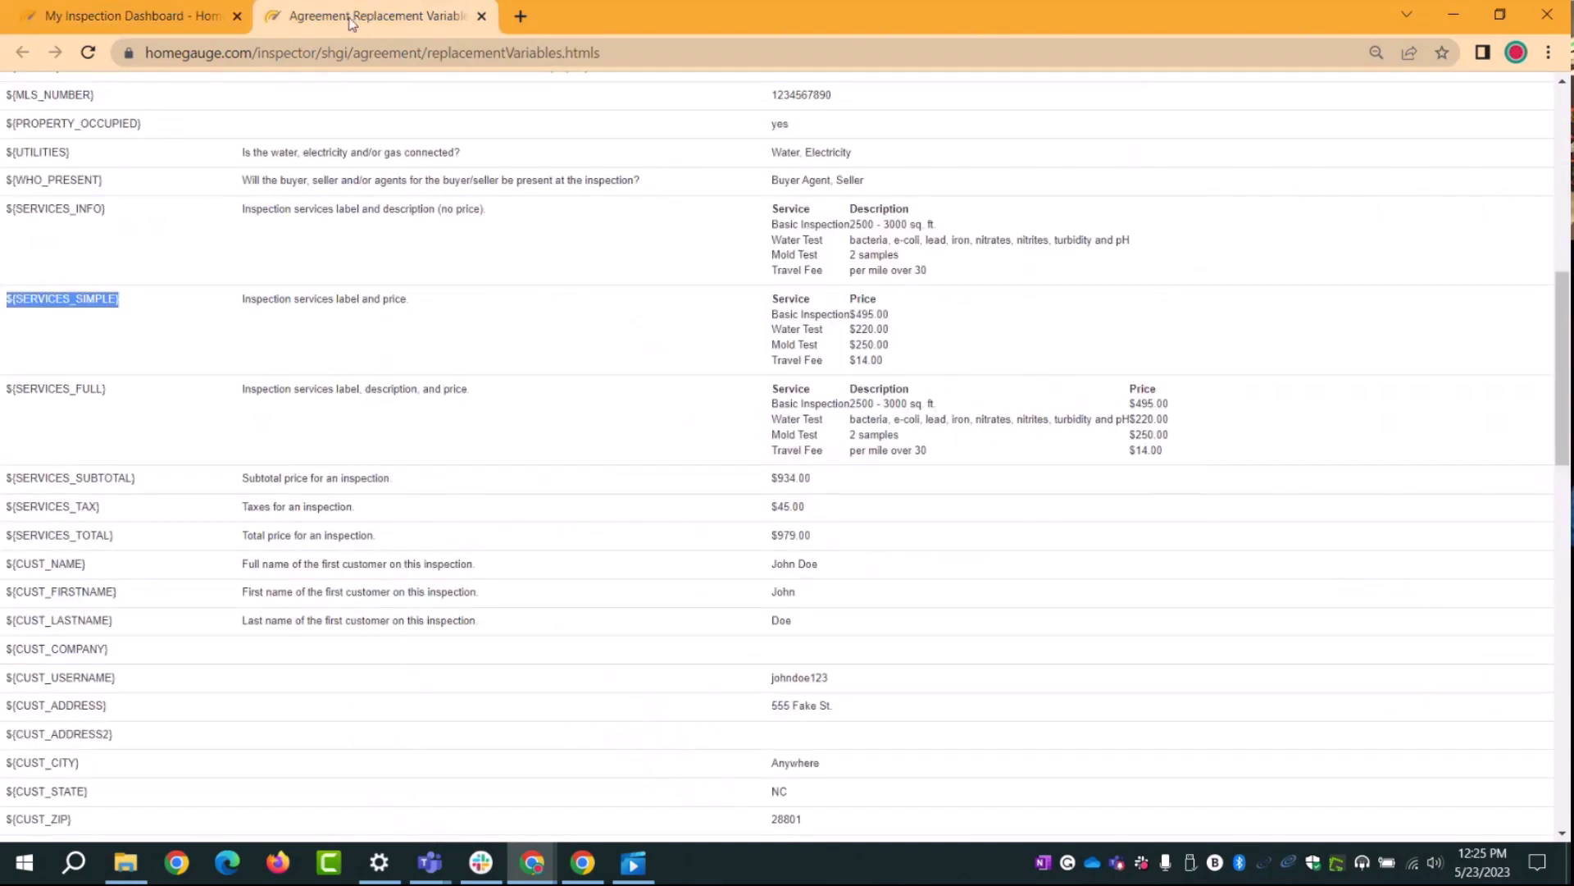
pyautogui.scroll(-1, 107, 489)
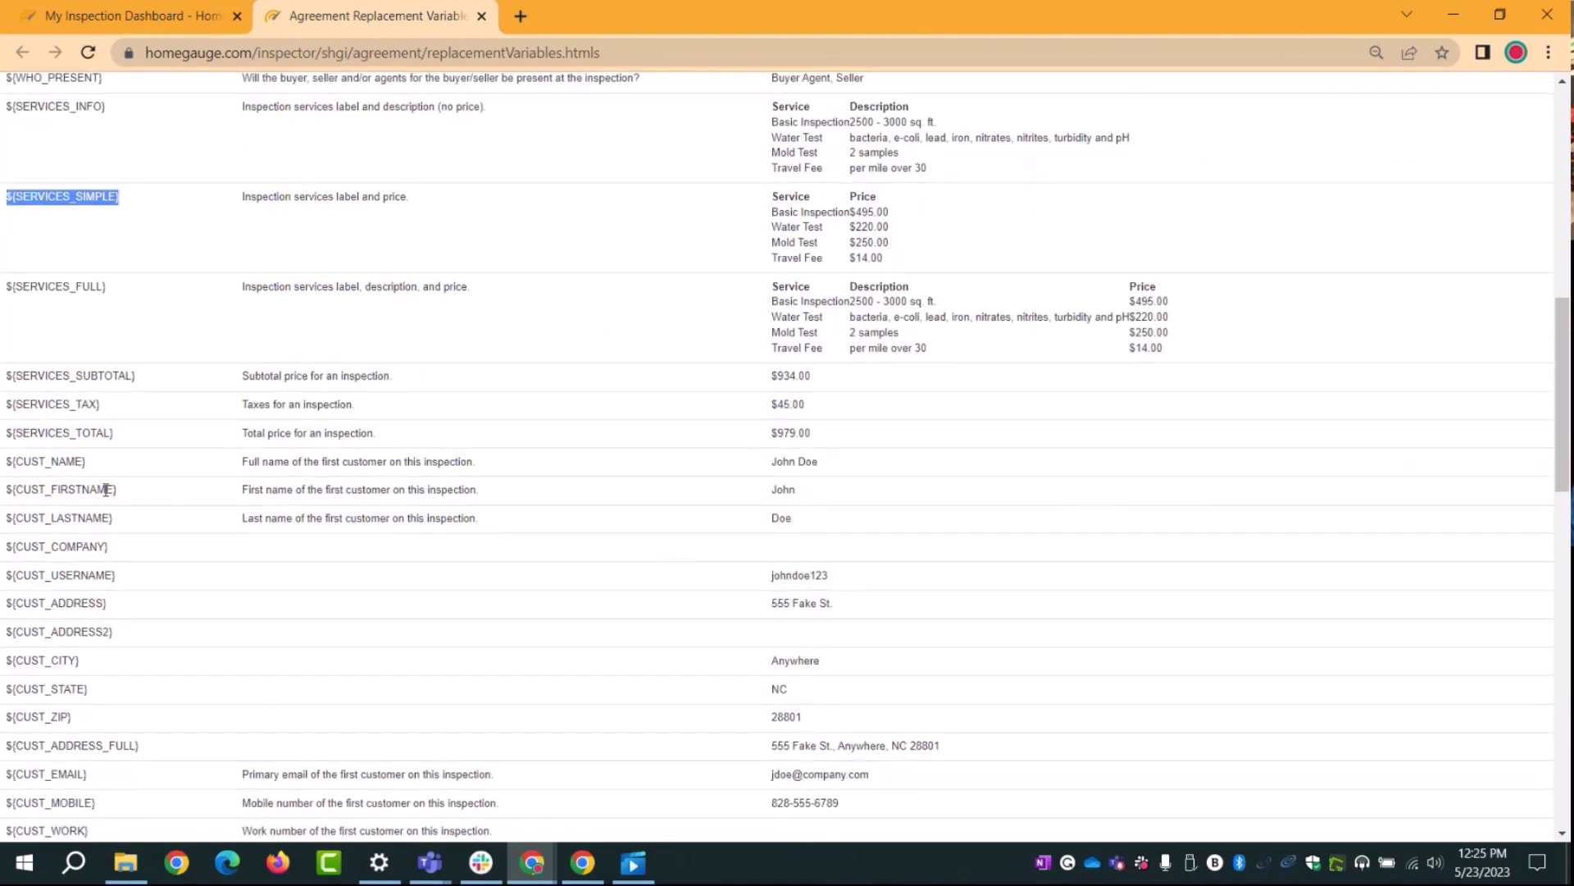
pyautogui.moveTo(123, 434); pyautogui.dragTo(2, 443)
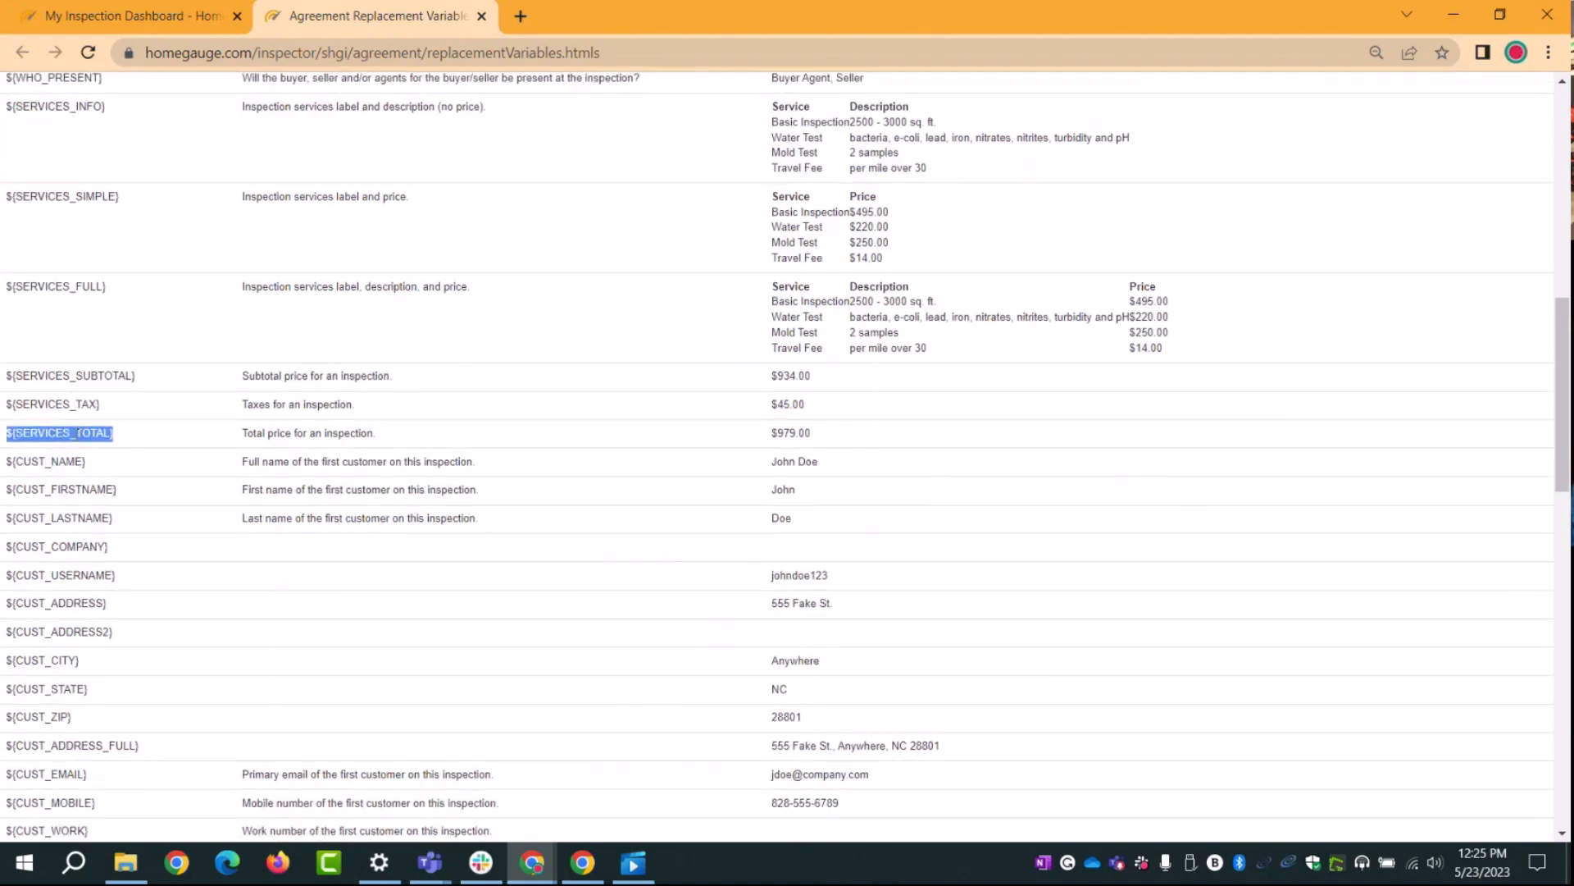
pyautogui.hotkey('ctrl', 'c')
pyautogui.click(161, 20)
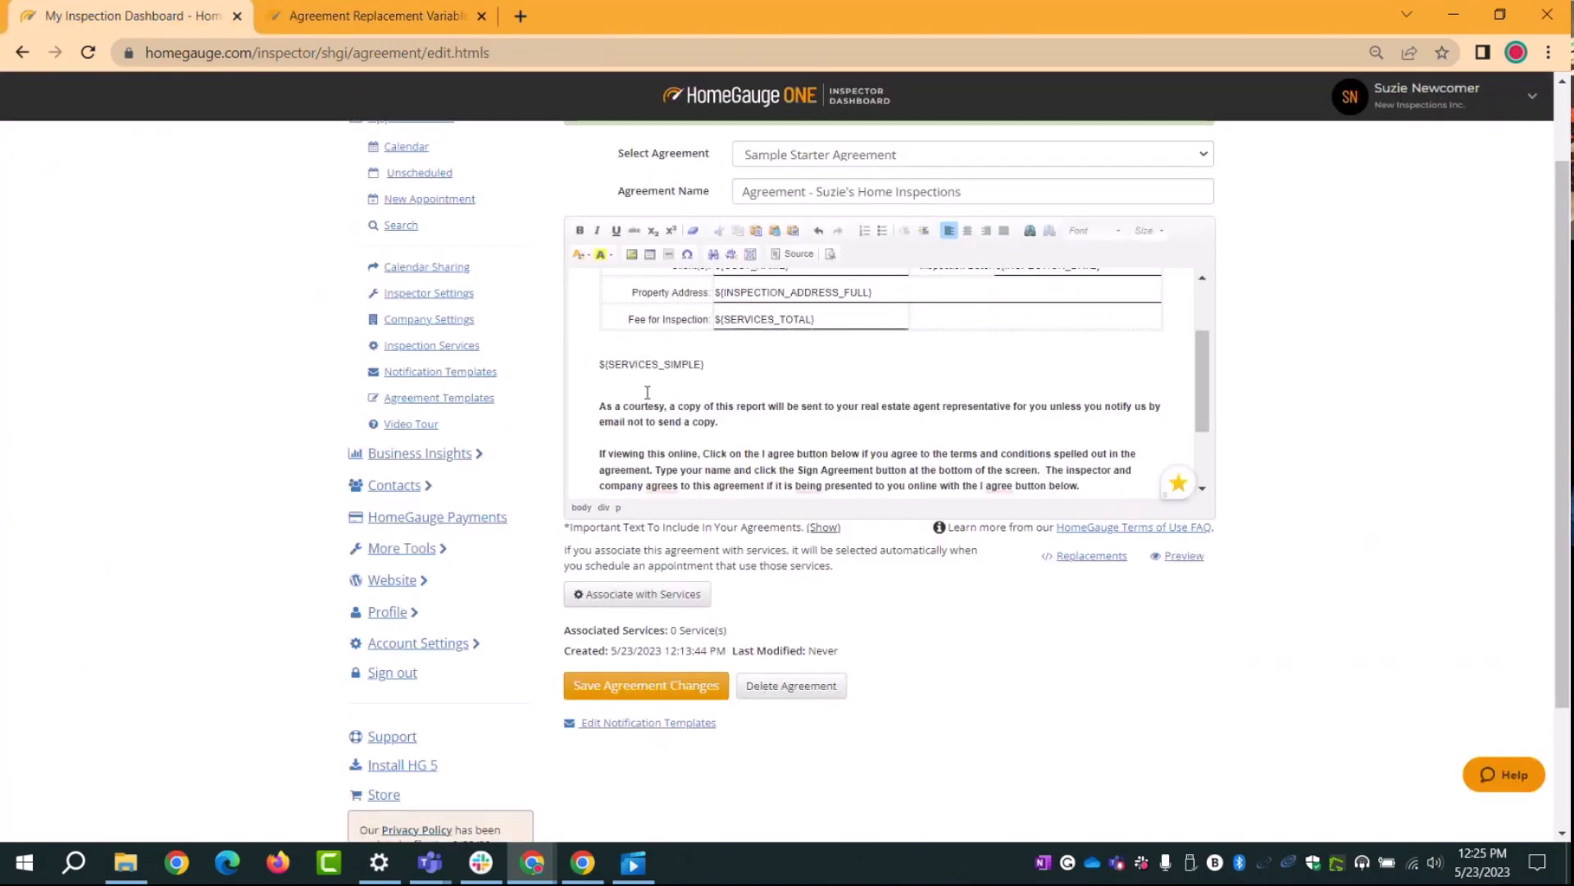
pyautogui.hotkey('ctrl', 'v')
# Step: Make the ${SERVICES_SIMPLE} and ${SERVICES_TOTAL} lines bold
pyautogui.moveTo(701, 381); pyautogui.dragTo(599, 363)
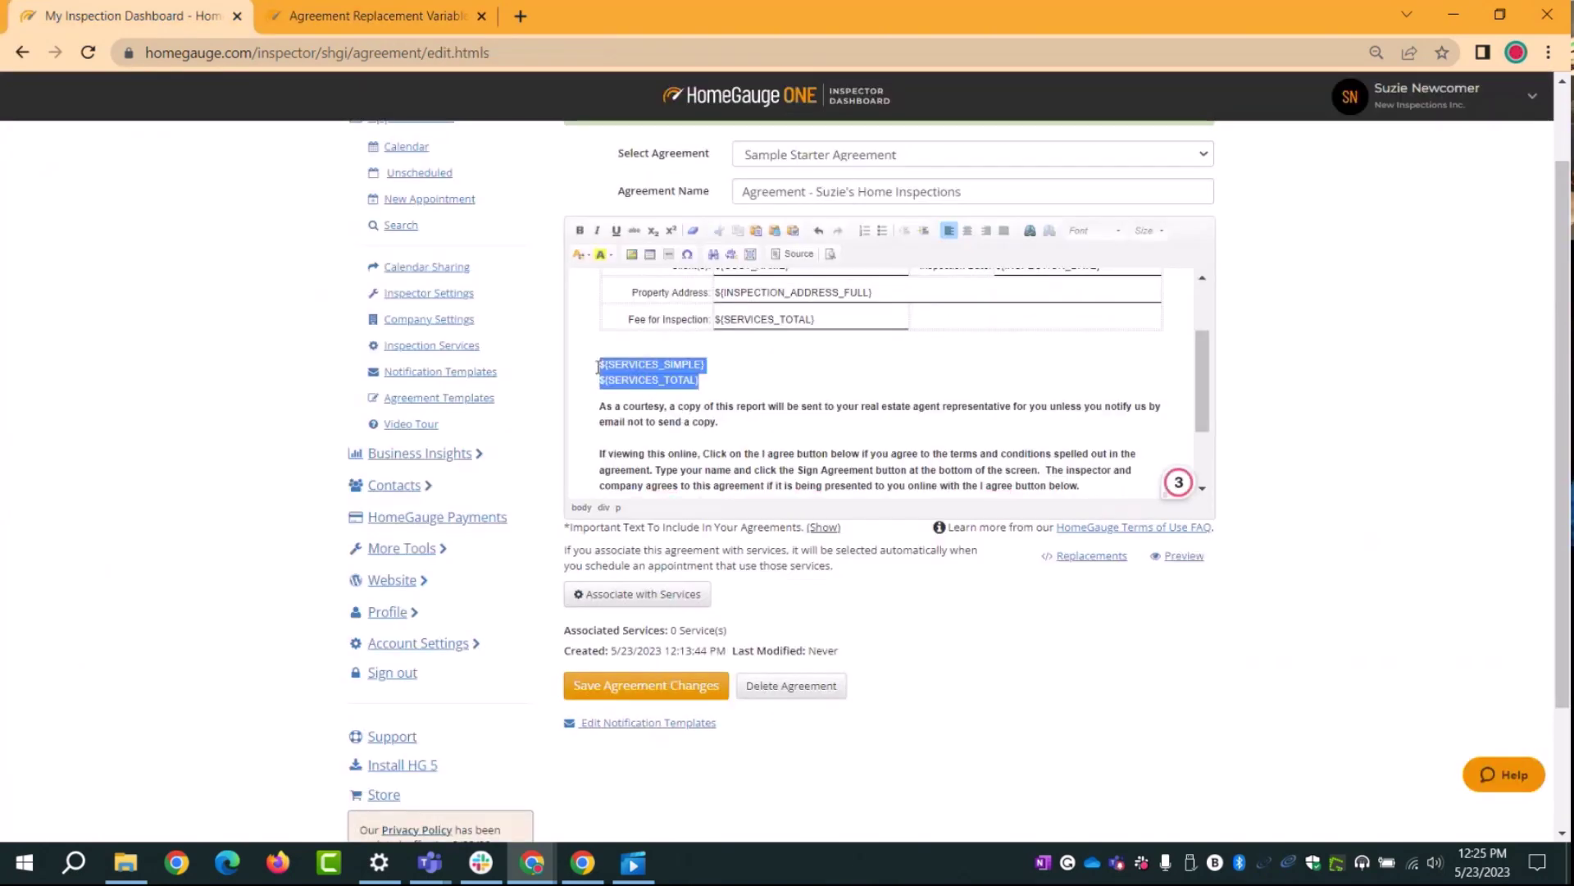
pyautogui.click(580, 230)
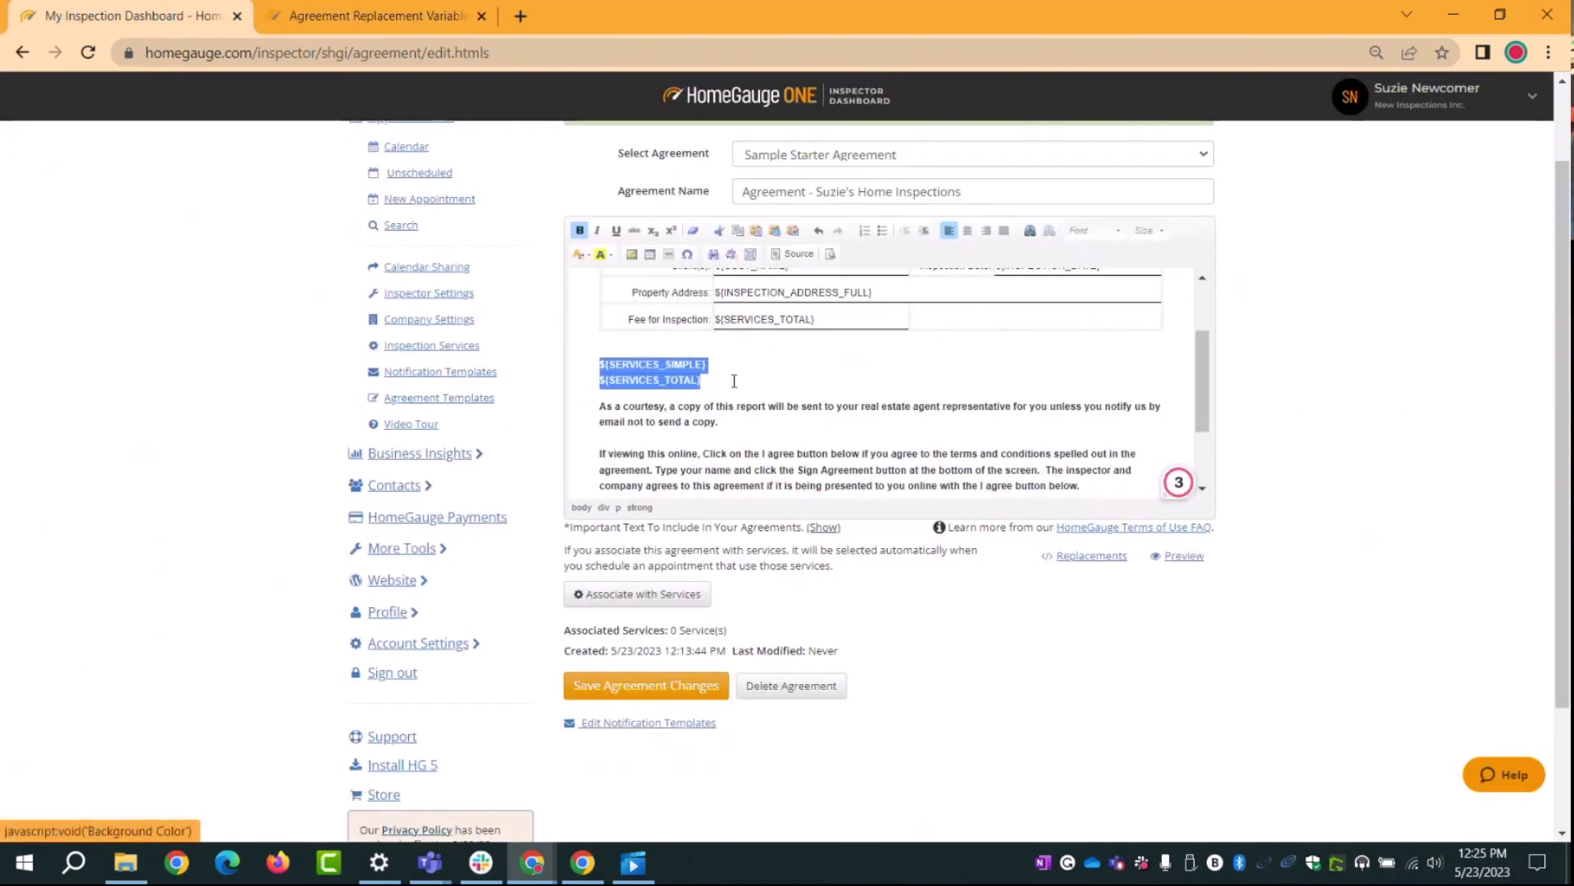
pyautogui.click(735, 406)
pyautogui.scroll(3, 808, 449)
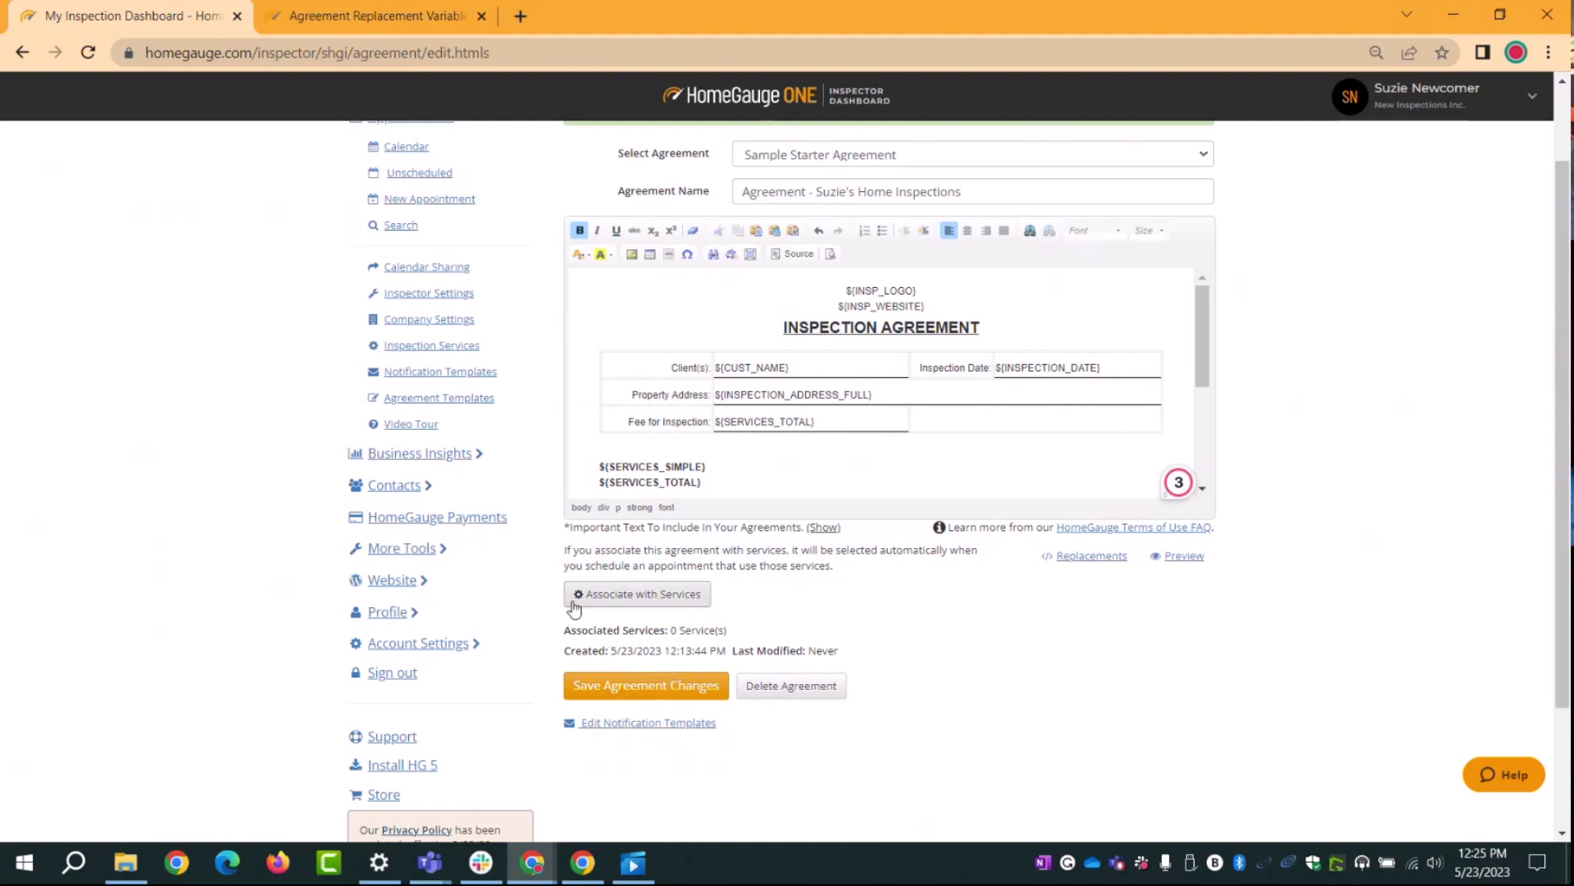
# Step: Associate every Our Complete Home Inspection service tier with the agreement
pyautogui.click(640, 606)
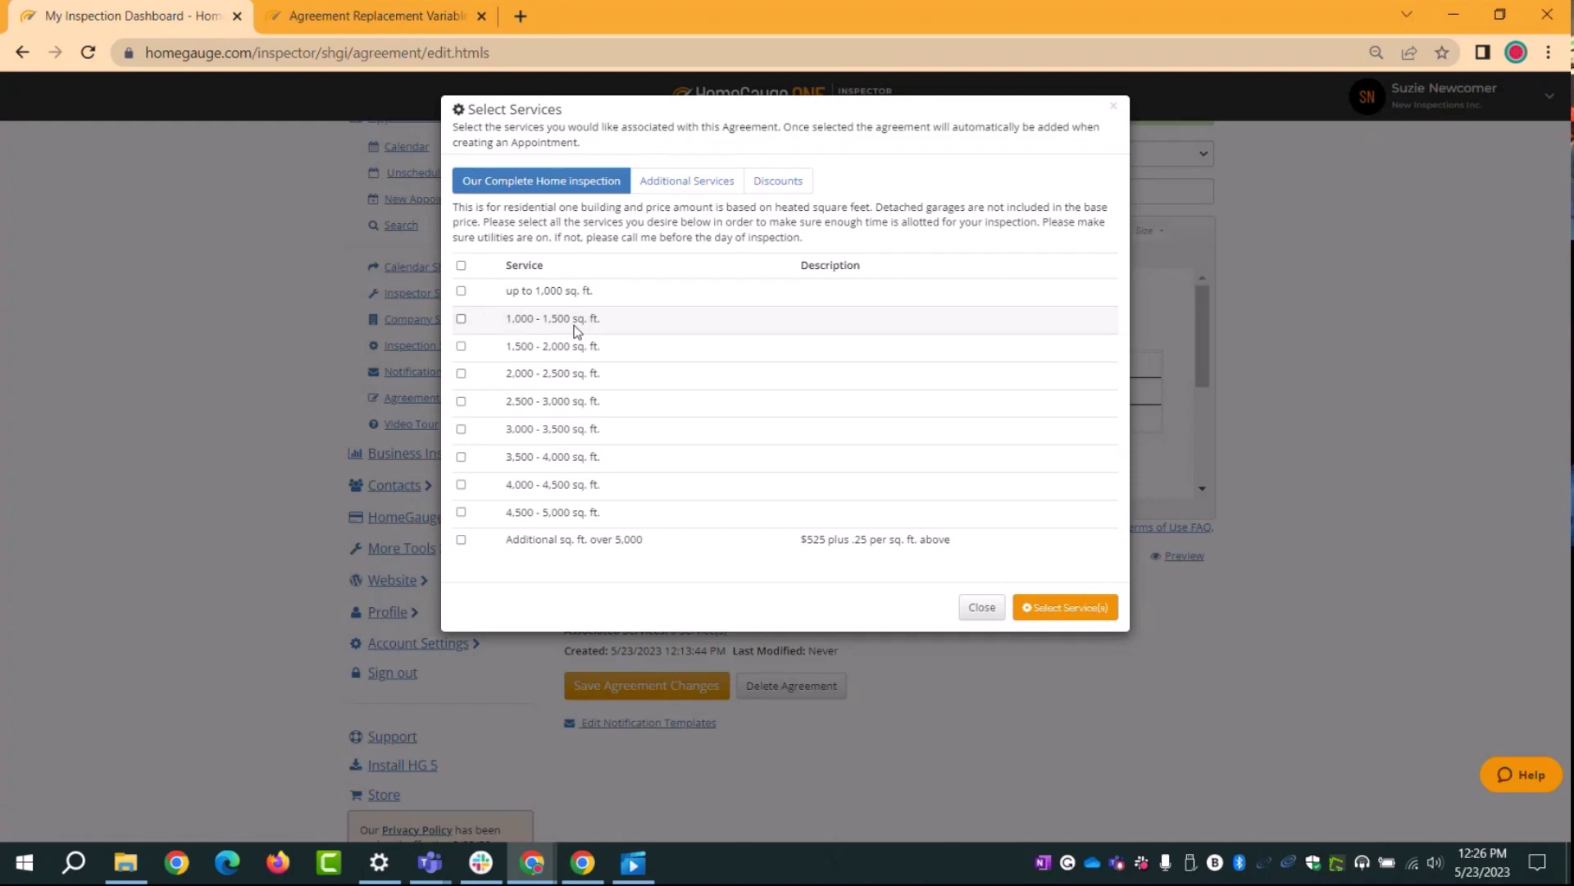
pyautogui.click(461, 265)
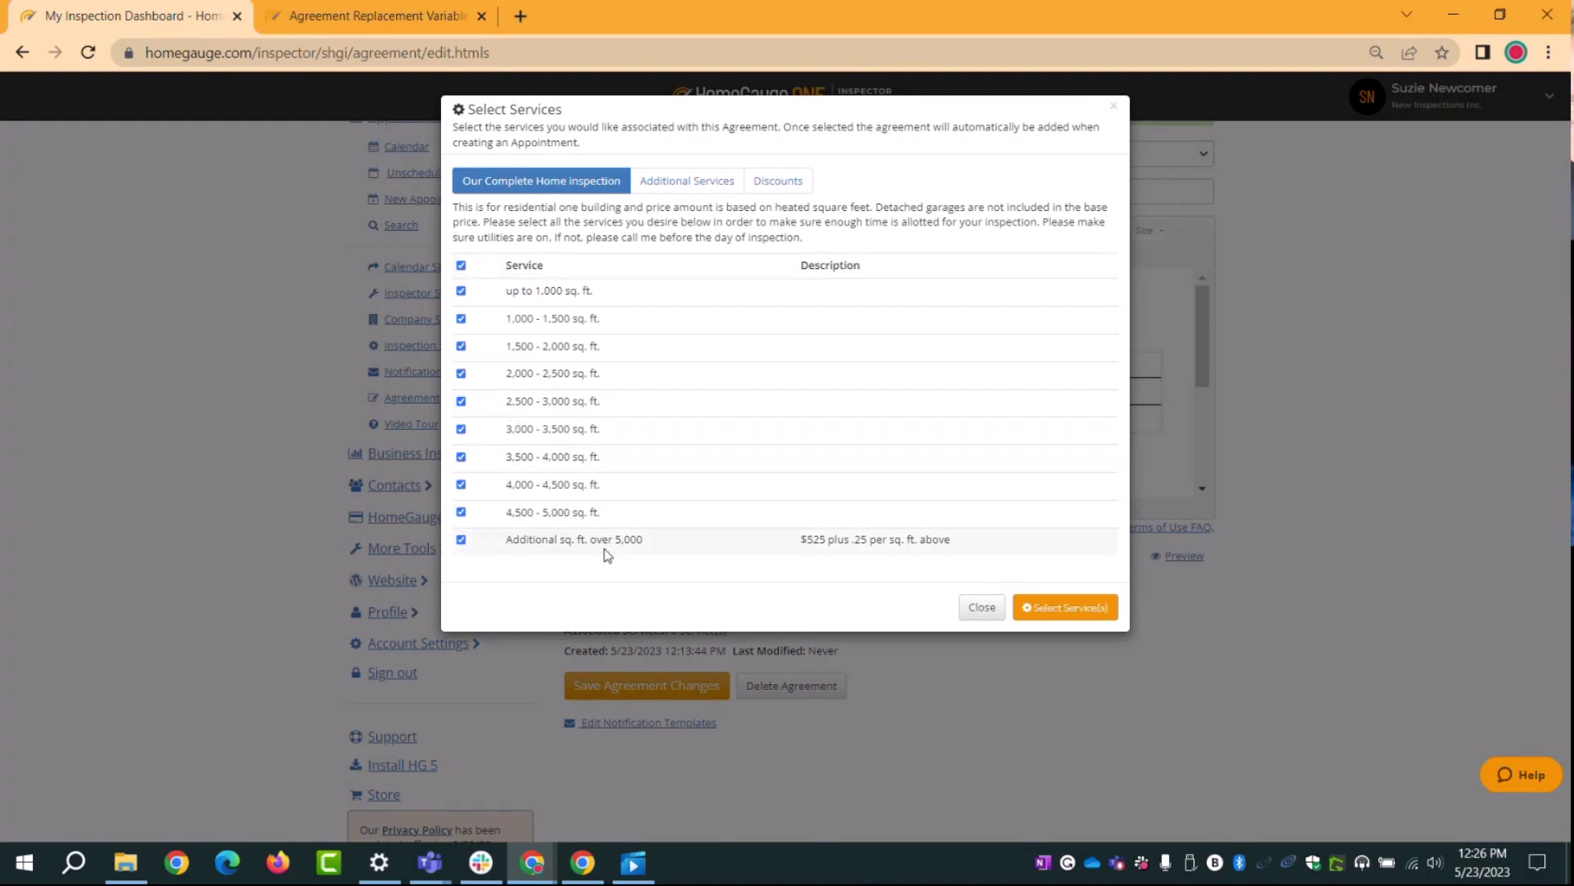
pyautogui.click(1074, 614)
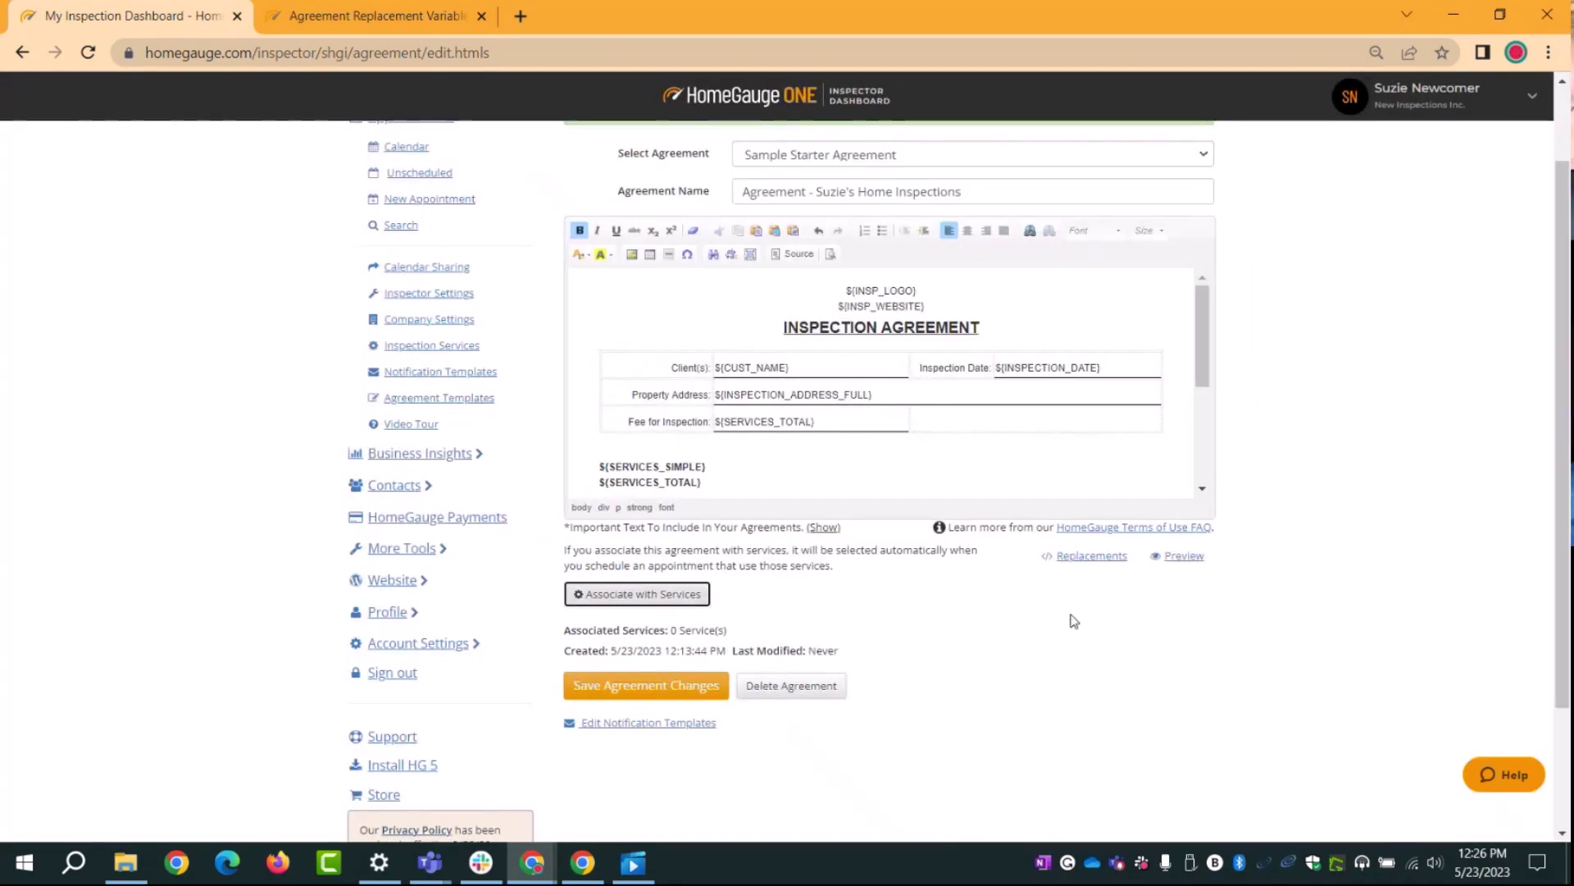
# Step: Save the agreement and check that the saved banner lists 10 associated services
pyautogui.click(639, 687)
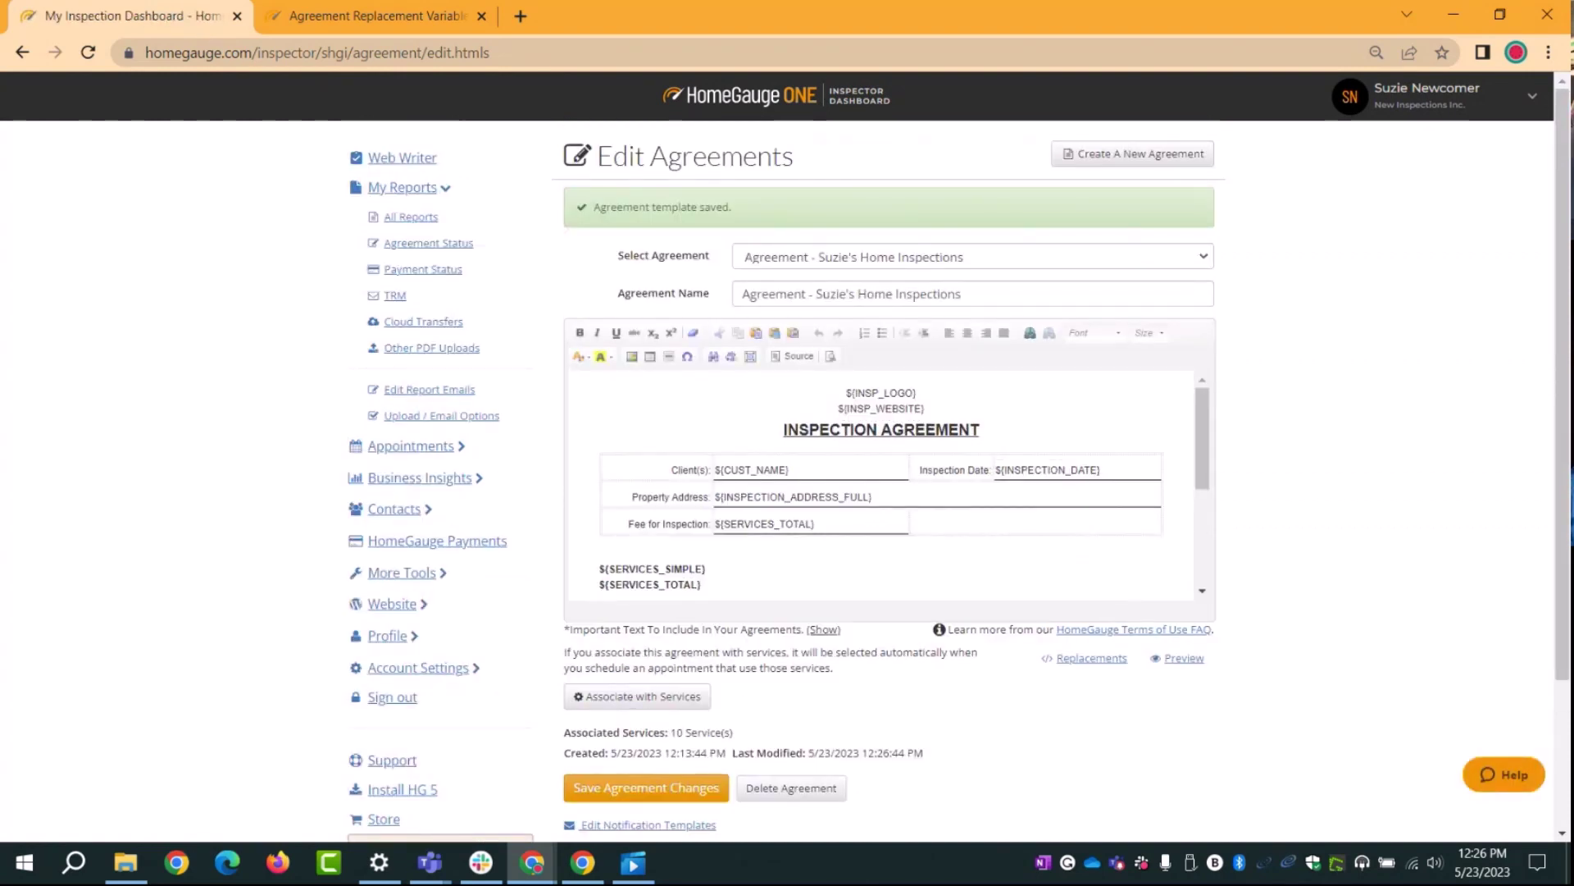
pyautogui.hotkey('alt', 'Tab')
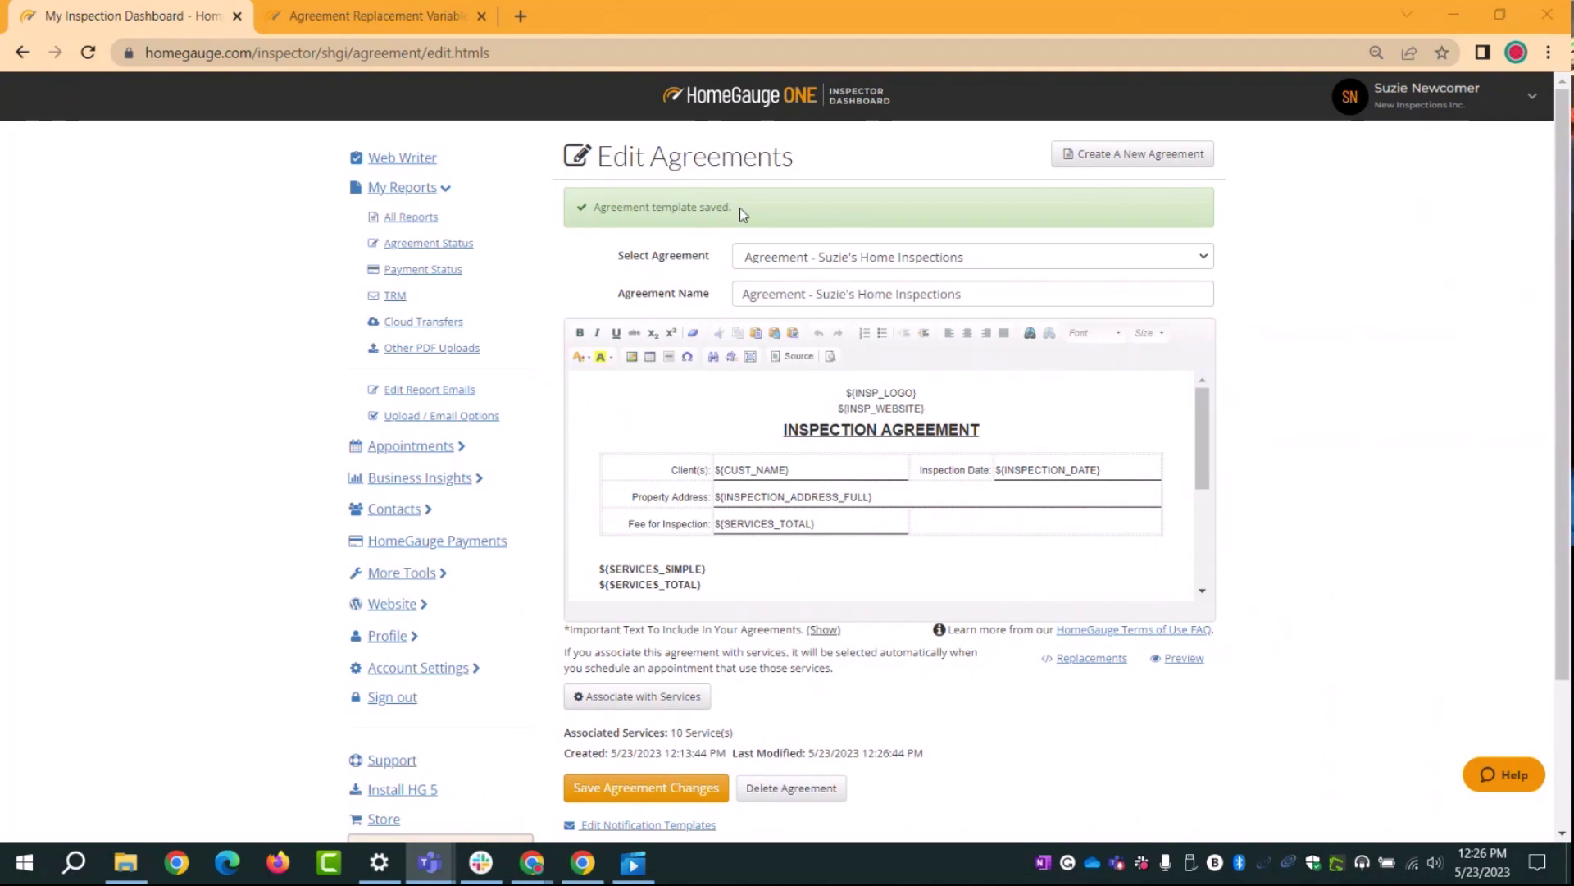
pyautogui.moveTo(735, 209); pyautogui.dragTo(587, 214)
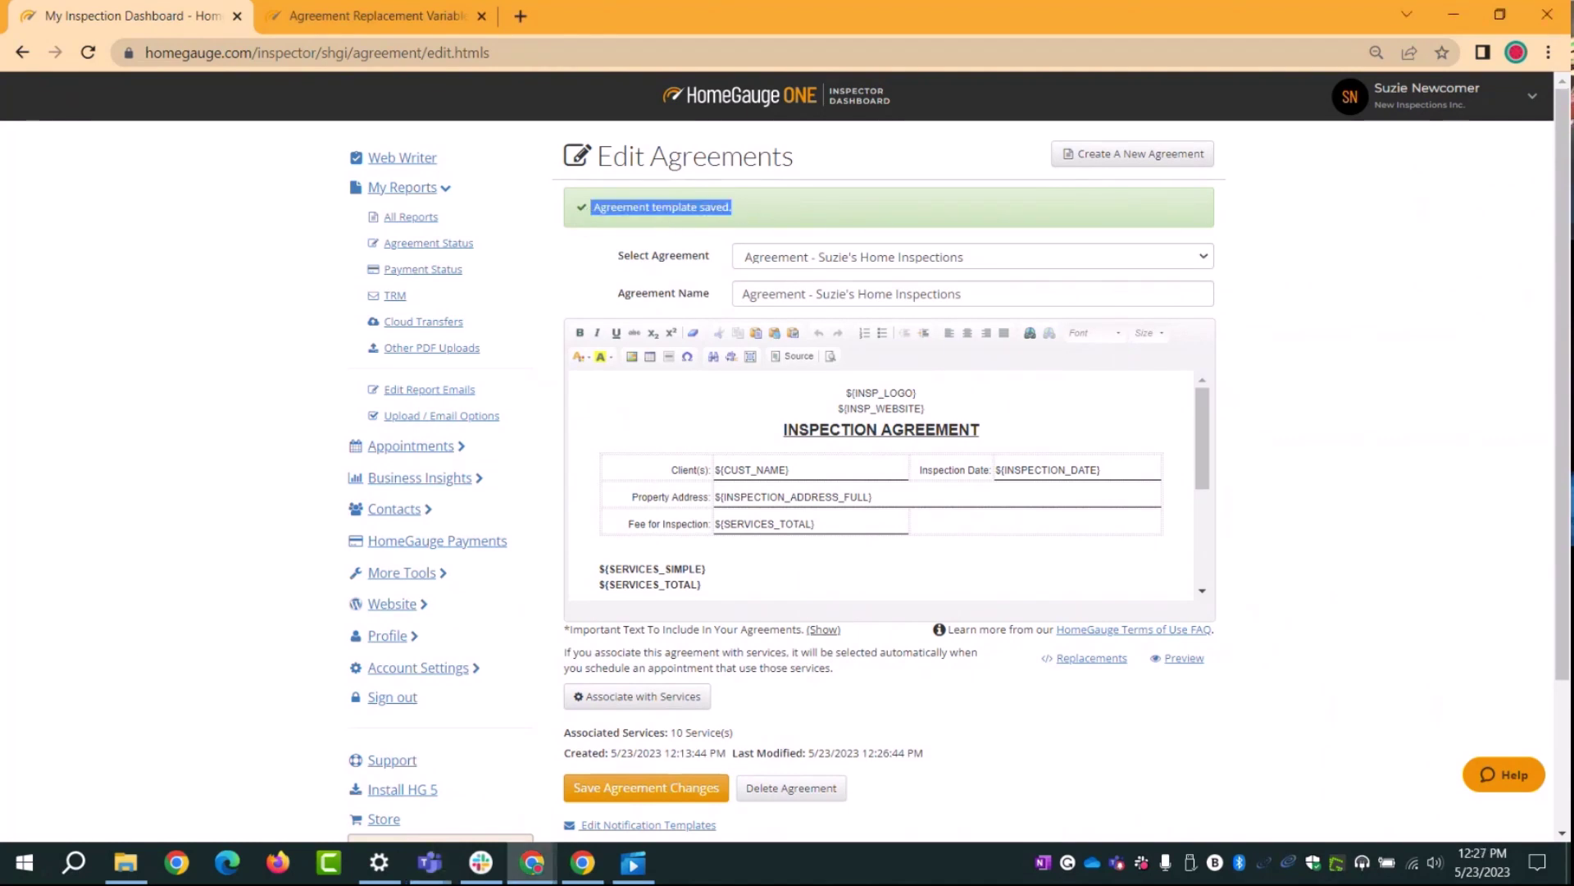
pyautogui.scroll(-1, 995, 787)
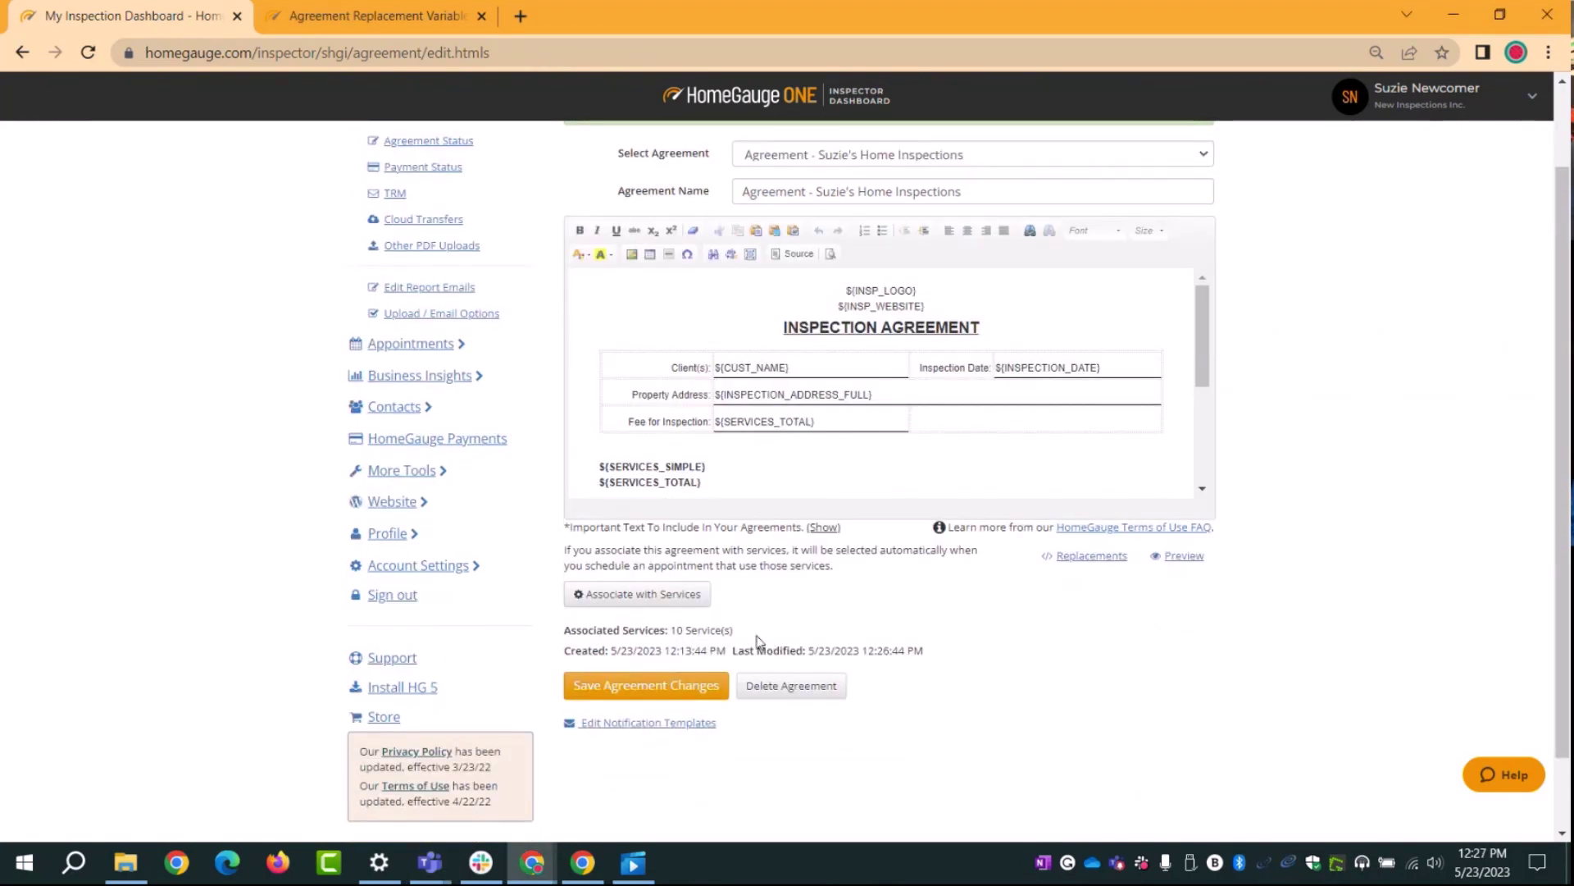
pyautogui.moveTo(565, 650); pyautogui.dragTo(565, 629)
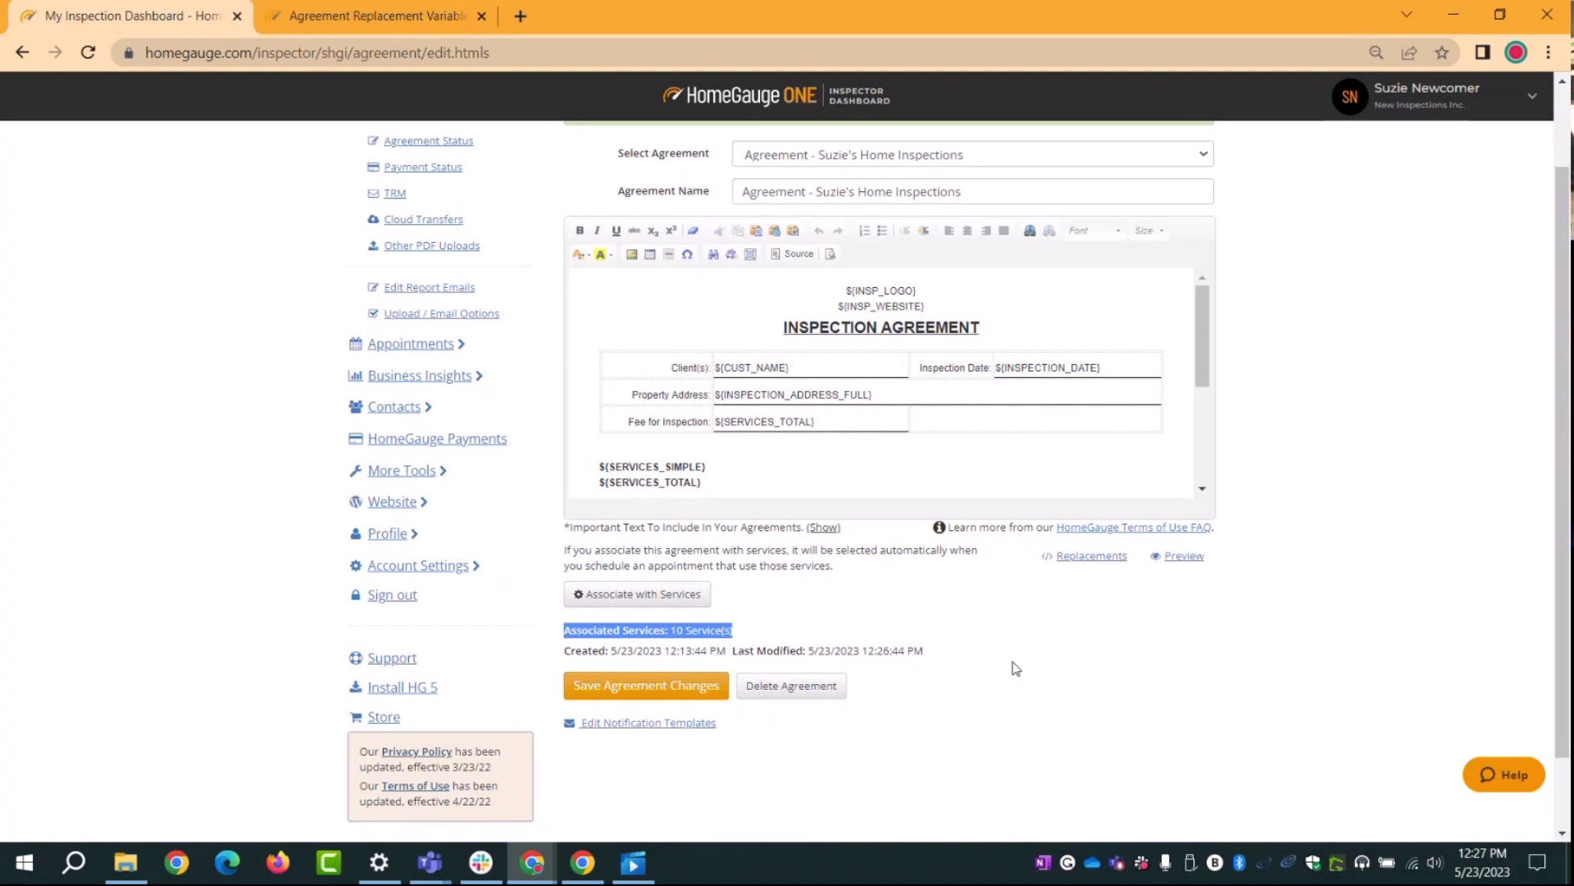
pyautogui.scroll(1, 1234, 573)
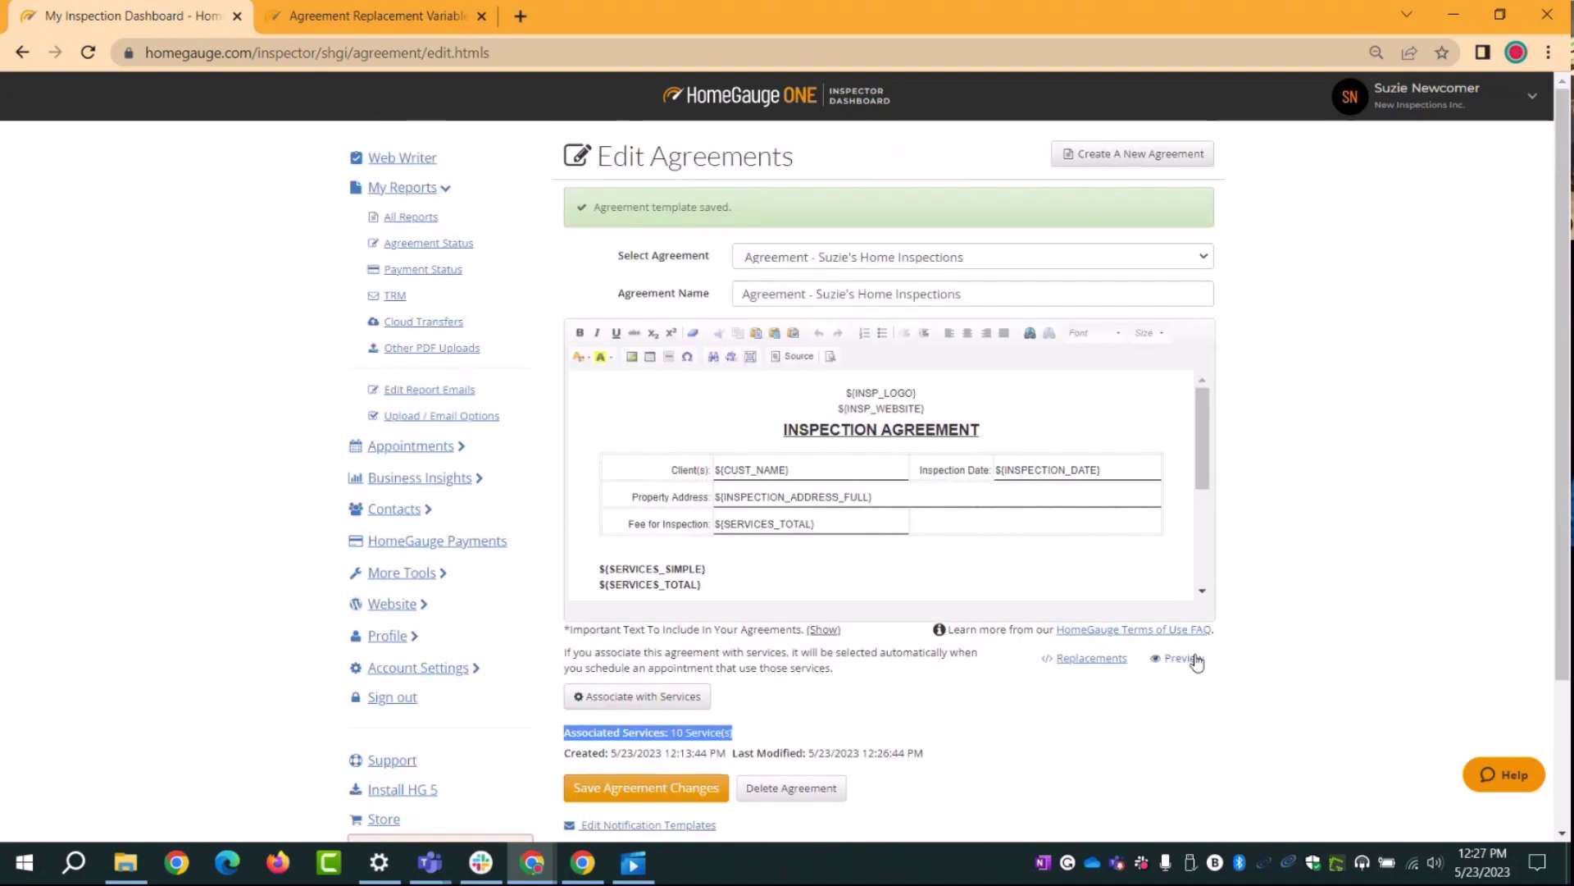
pyautogui.click(1183, 666)
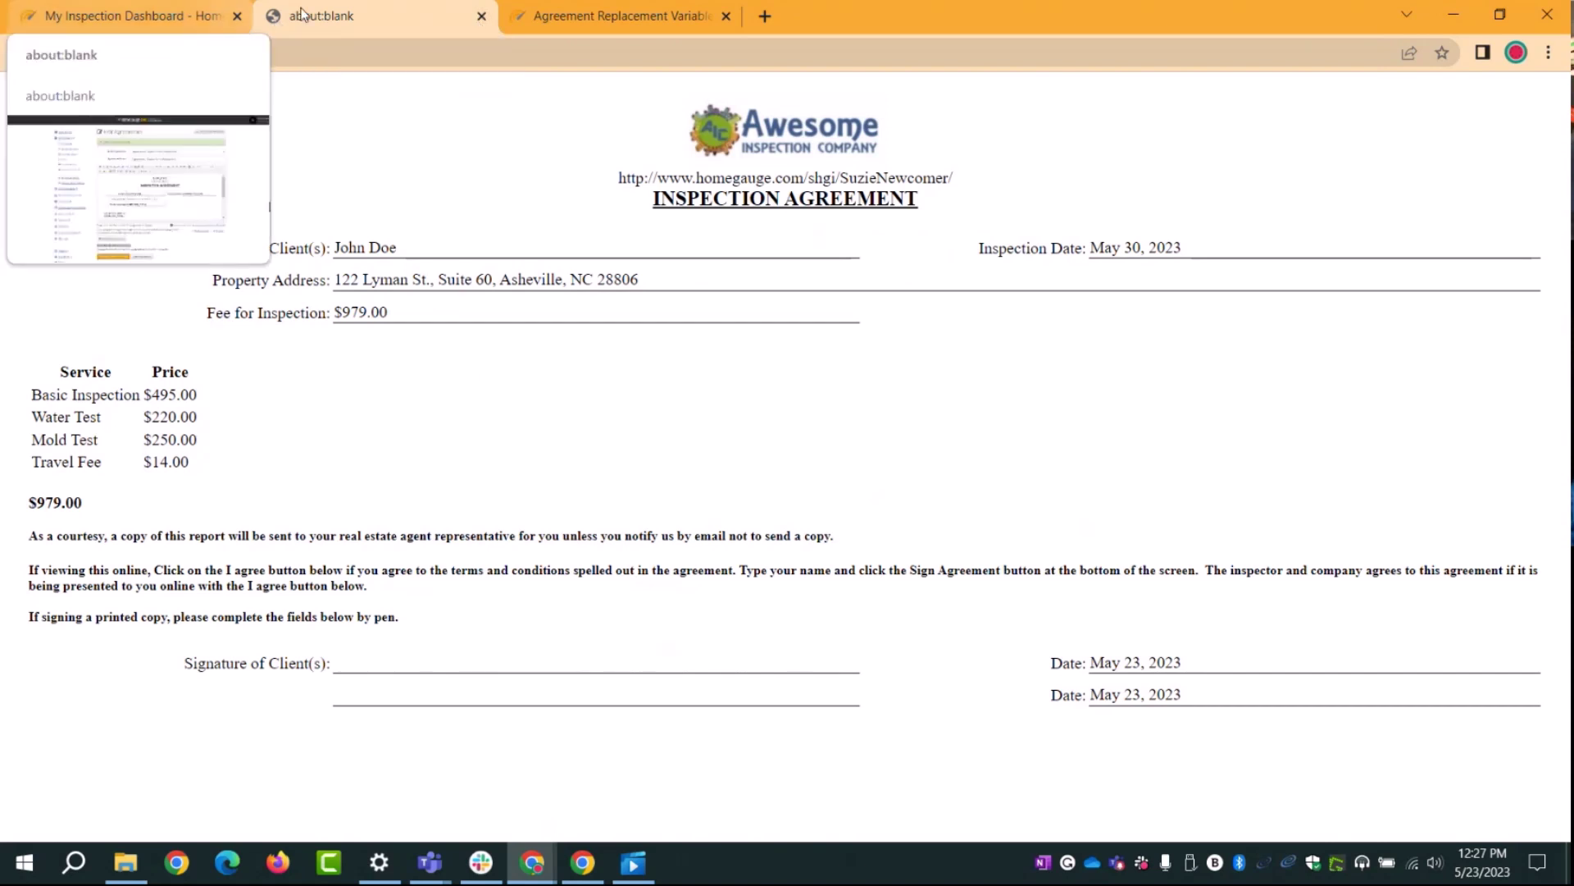
pyautogui.click(482, 17)
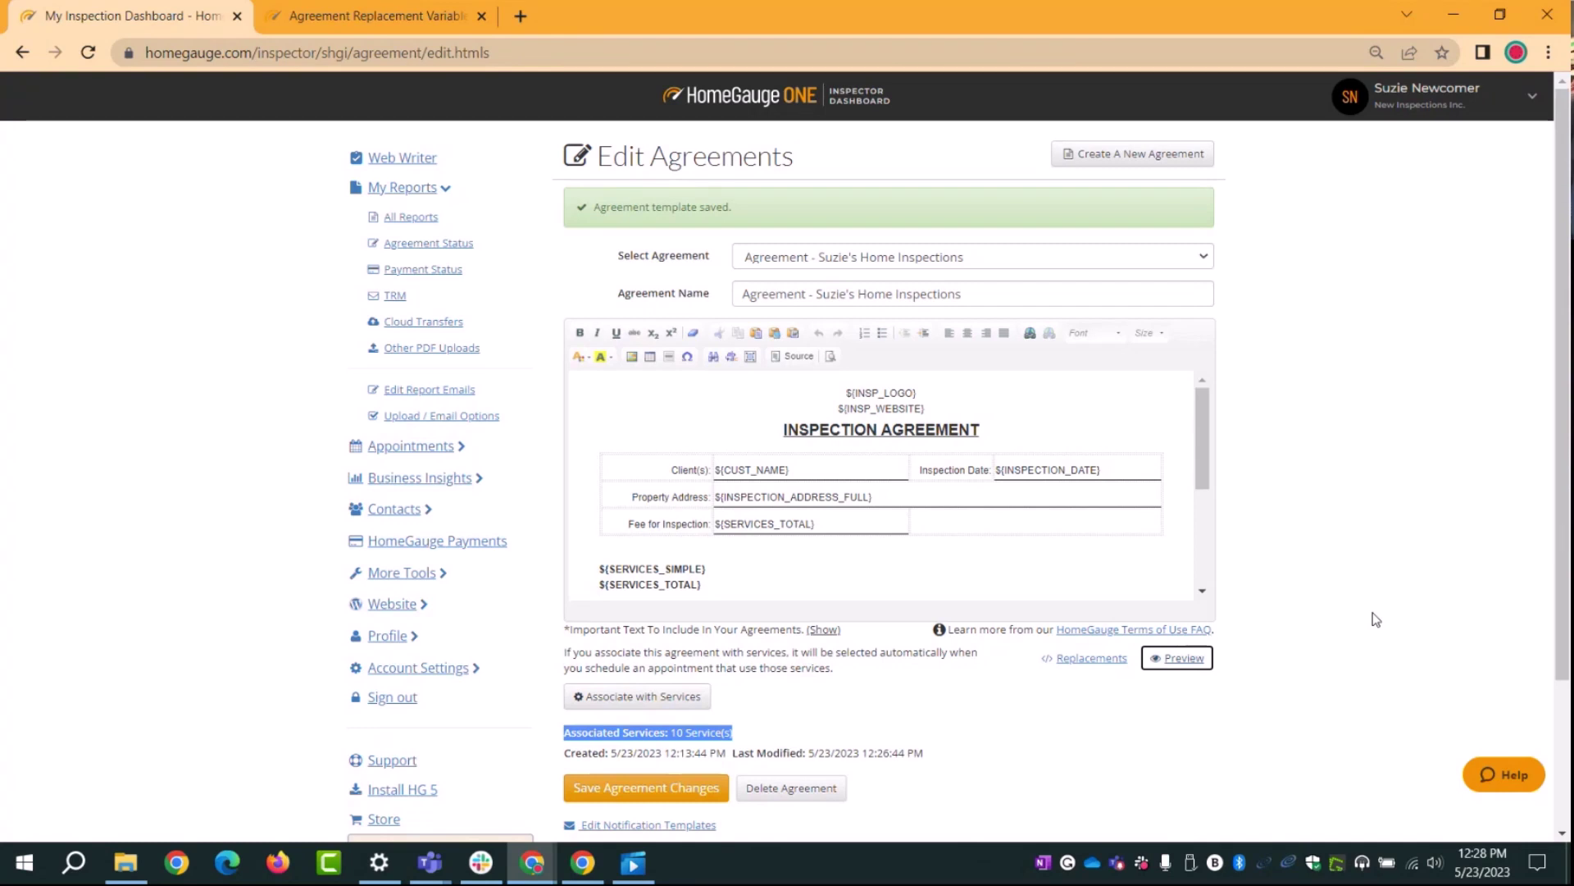
# Step: Create a new agreement starting from the Sample INACHI Agreement sample
pyautogui.click(1120, 162)
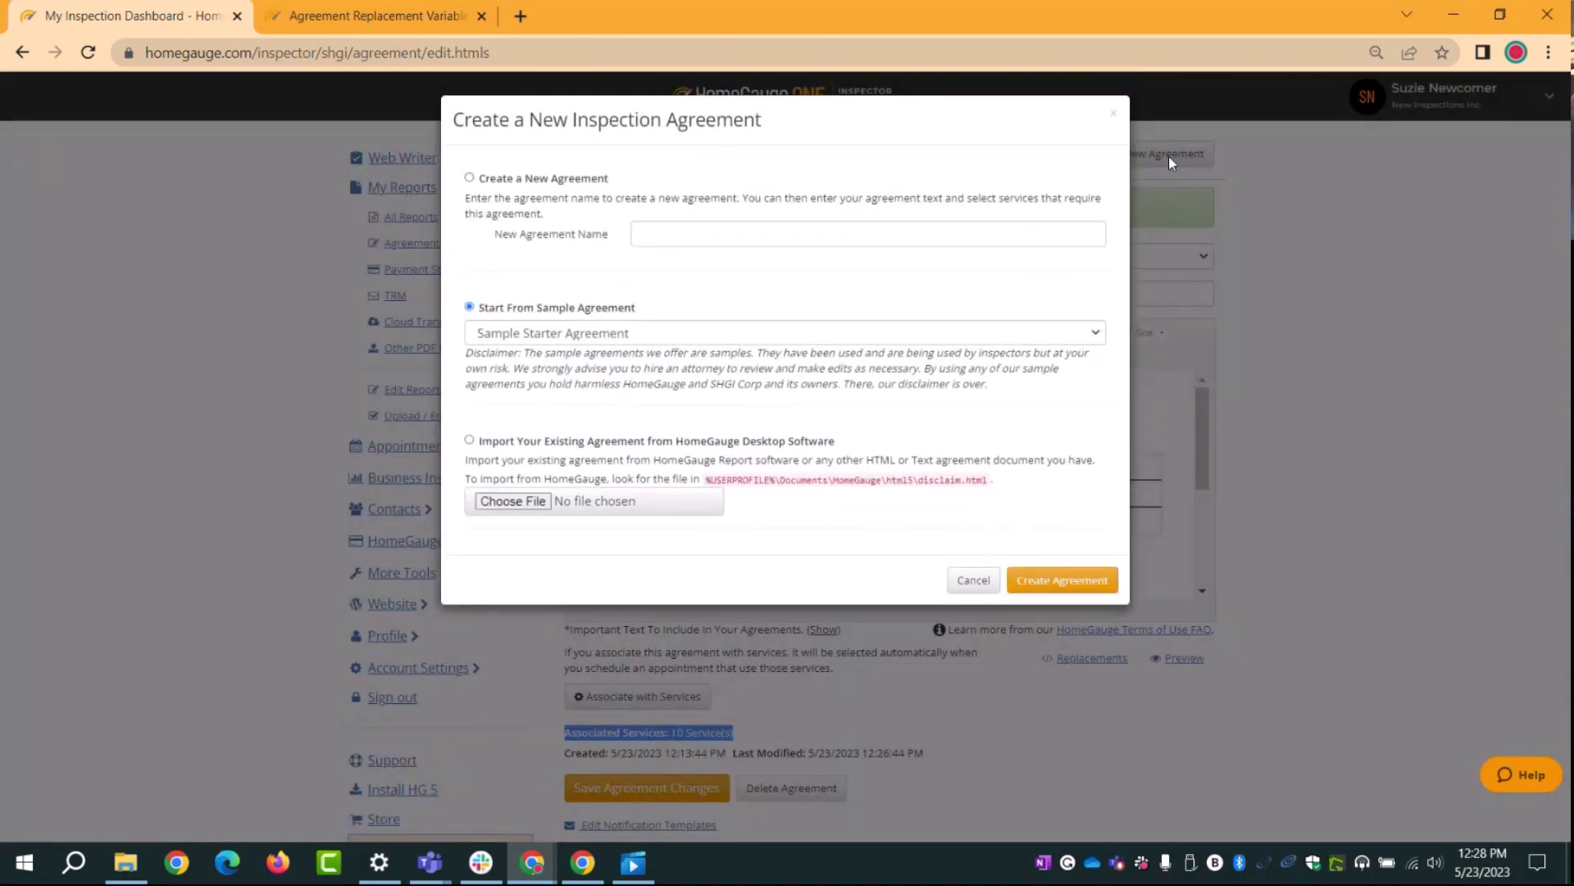
pyautogui.click(615, 334)
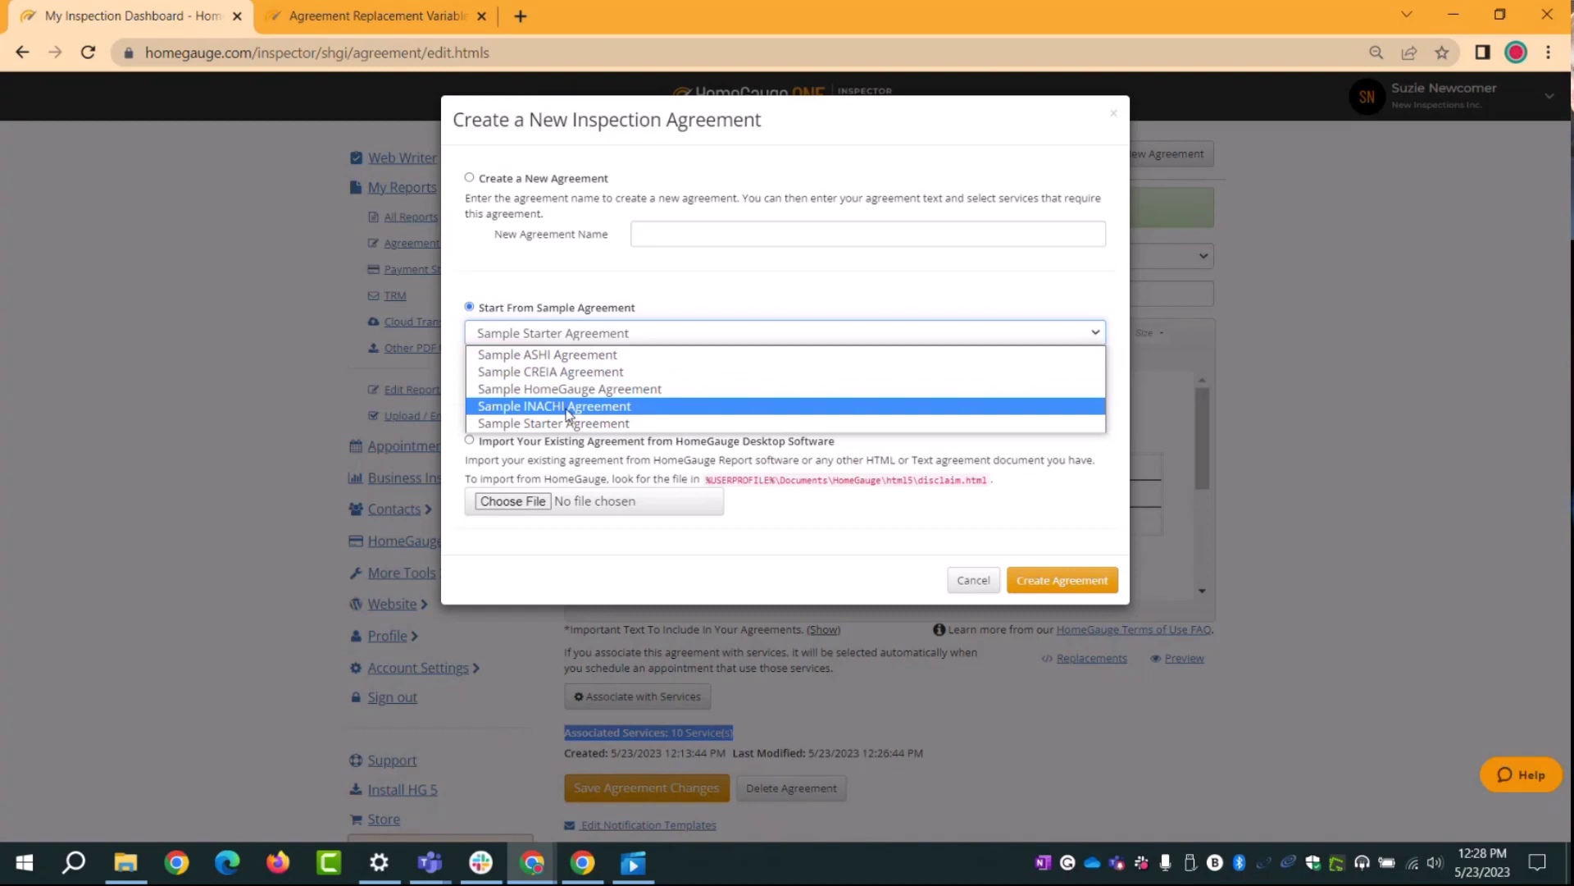
pyautogui.click(566, 408)
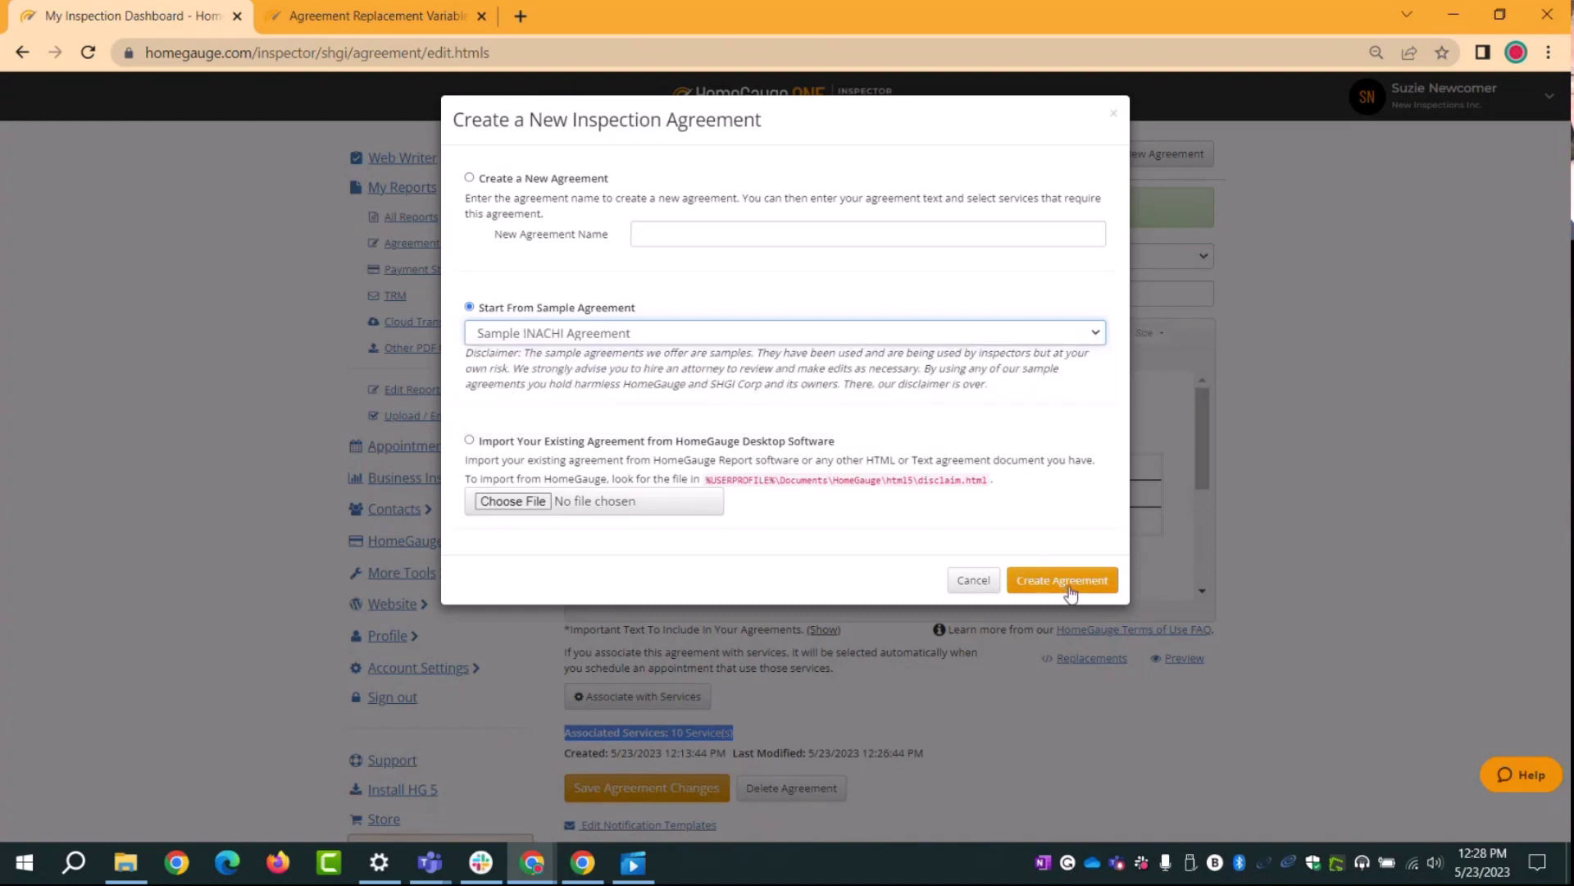
pyautogui.click(1070, 582)
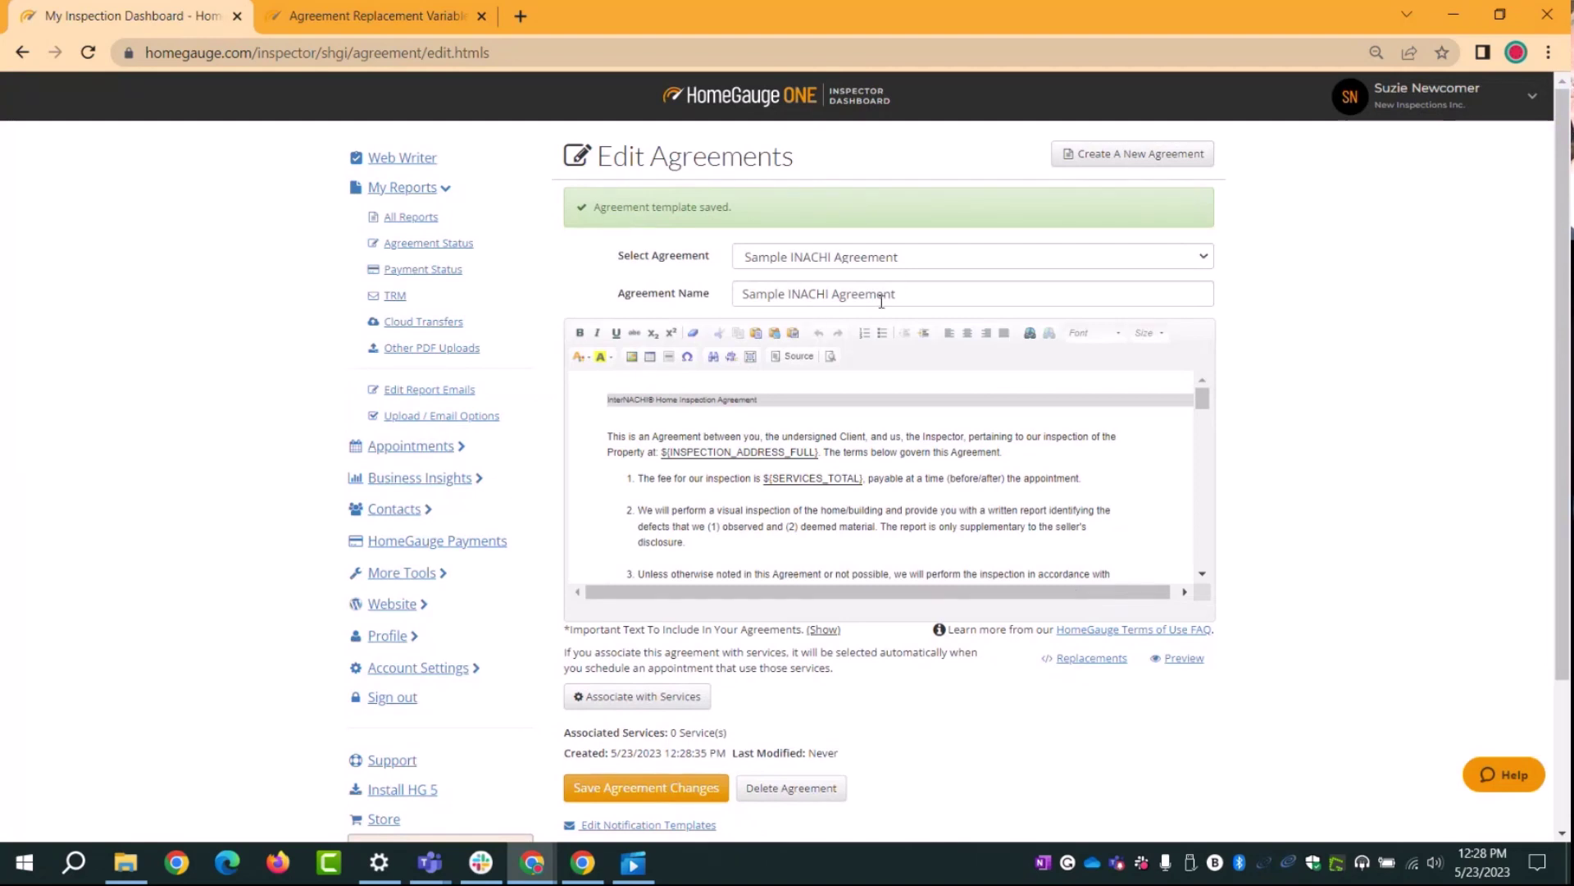
# Step: Delete 'Sample INACHI' from the name so it reads 'Agreement', then save it
pyautogui.moveTo(831, 294); pyautogui.dragTo(724, 304)
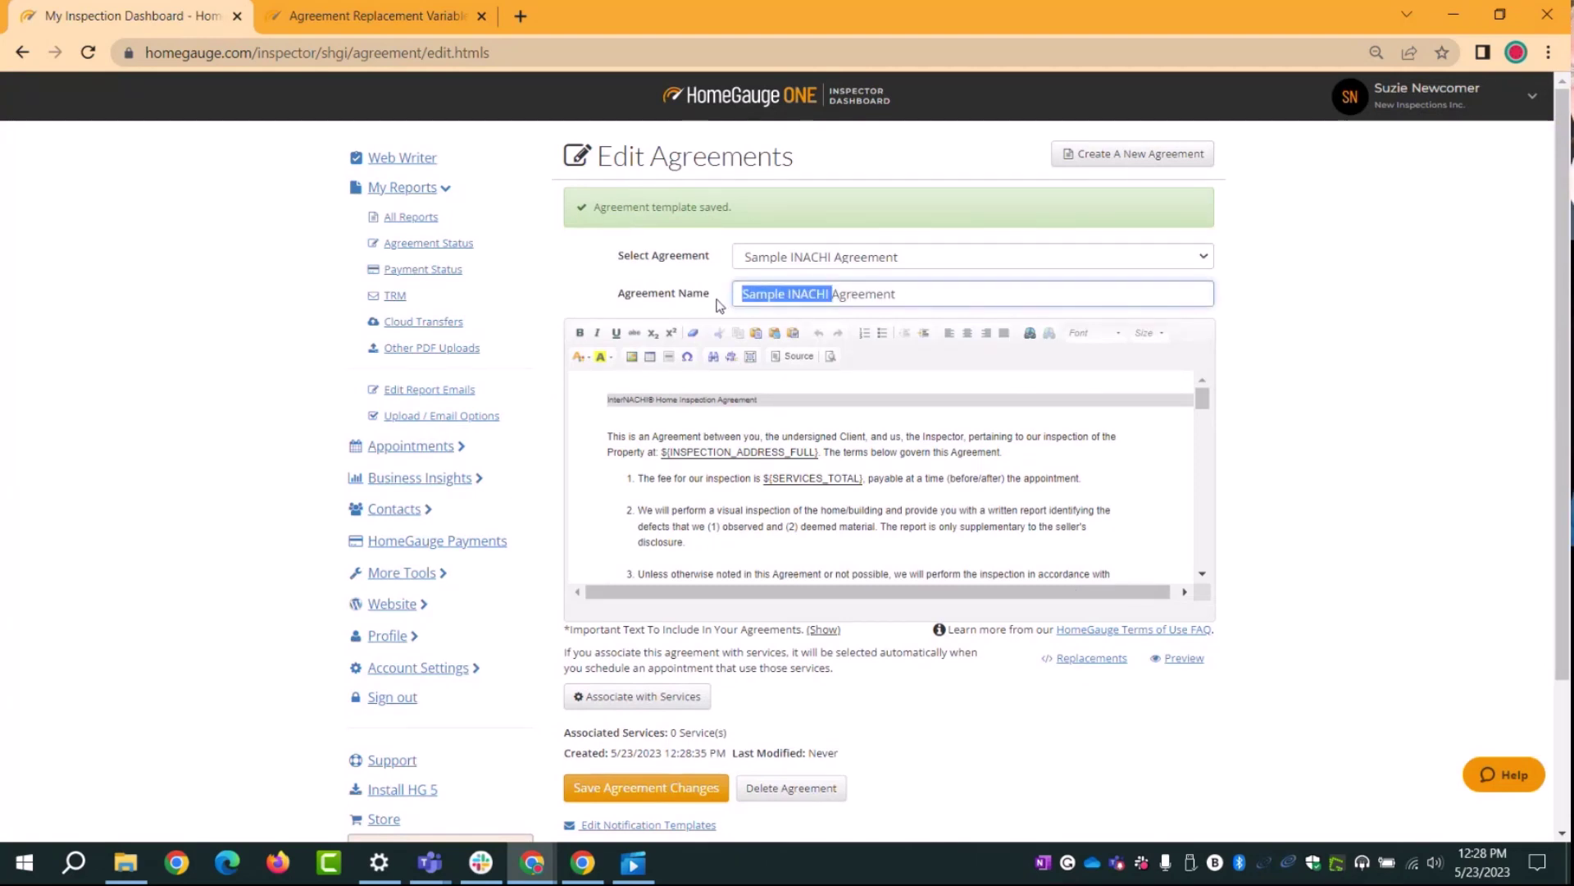
pyautogui.press('BackSpace')
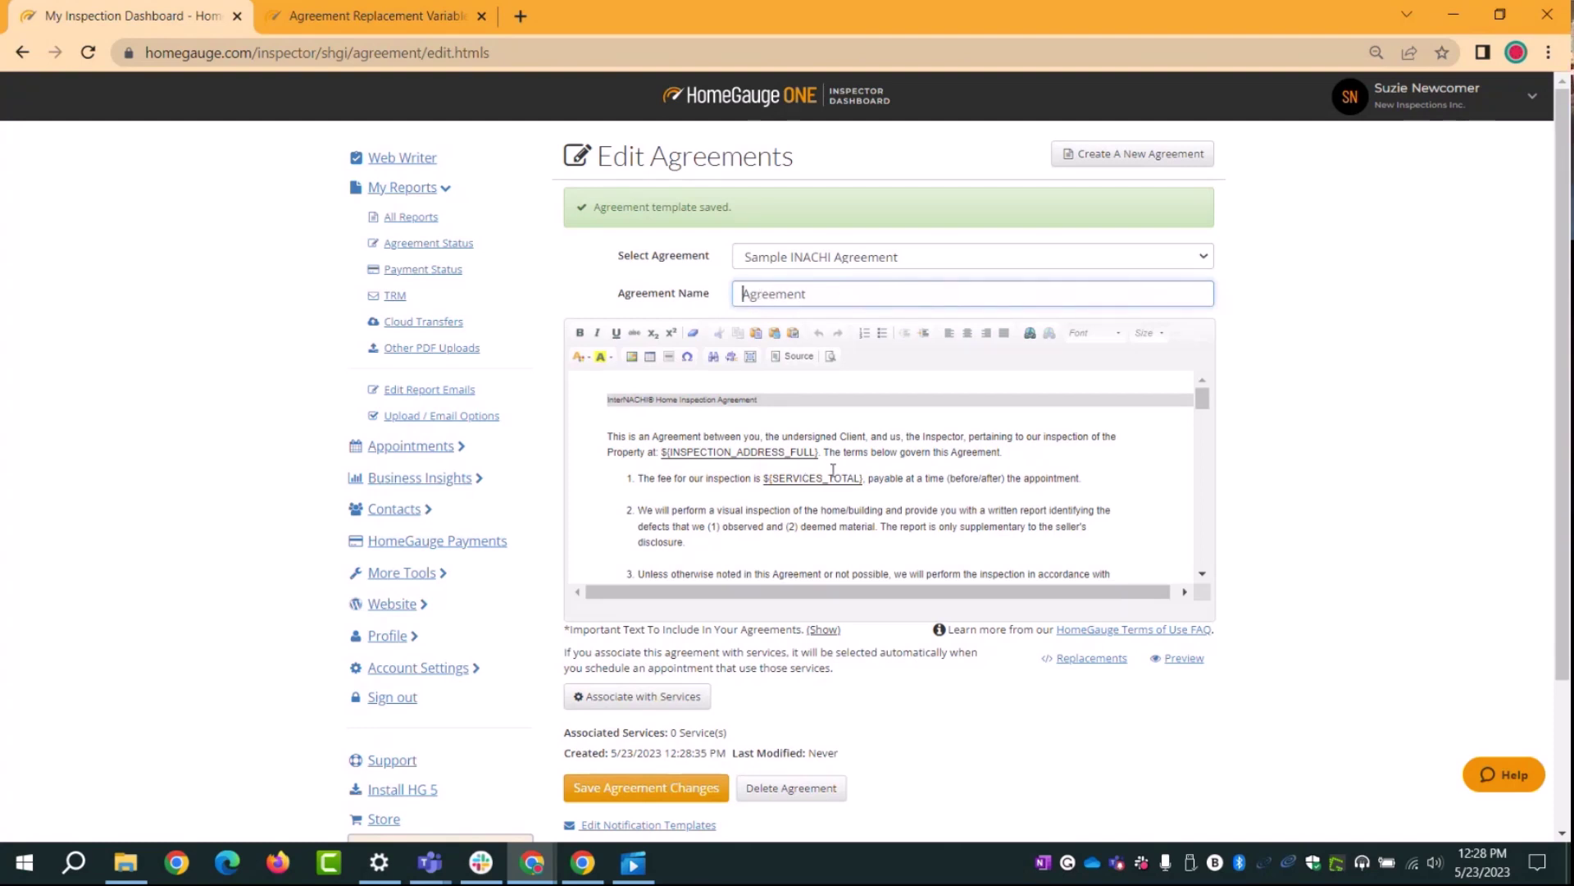
pyautogui.scroll(-2, 834, 475)
pyautogui.scroll(2, 738, 467)
pyautogui.moveTo(661, 452); pyautogui.dragTo(870, 480)
pyautogui.scroll(-5, 929, 506)
pyautogui.scroll(6, 918, 517)
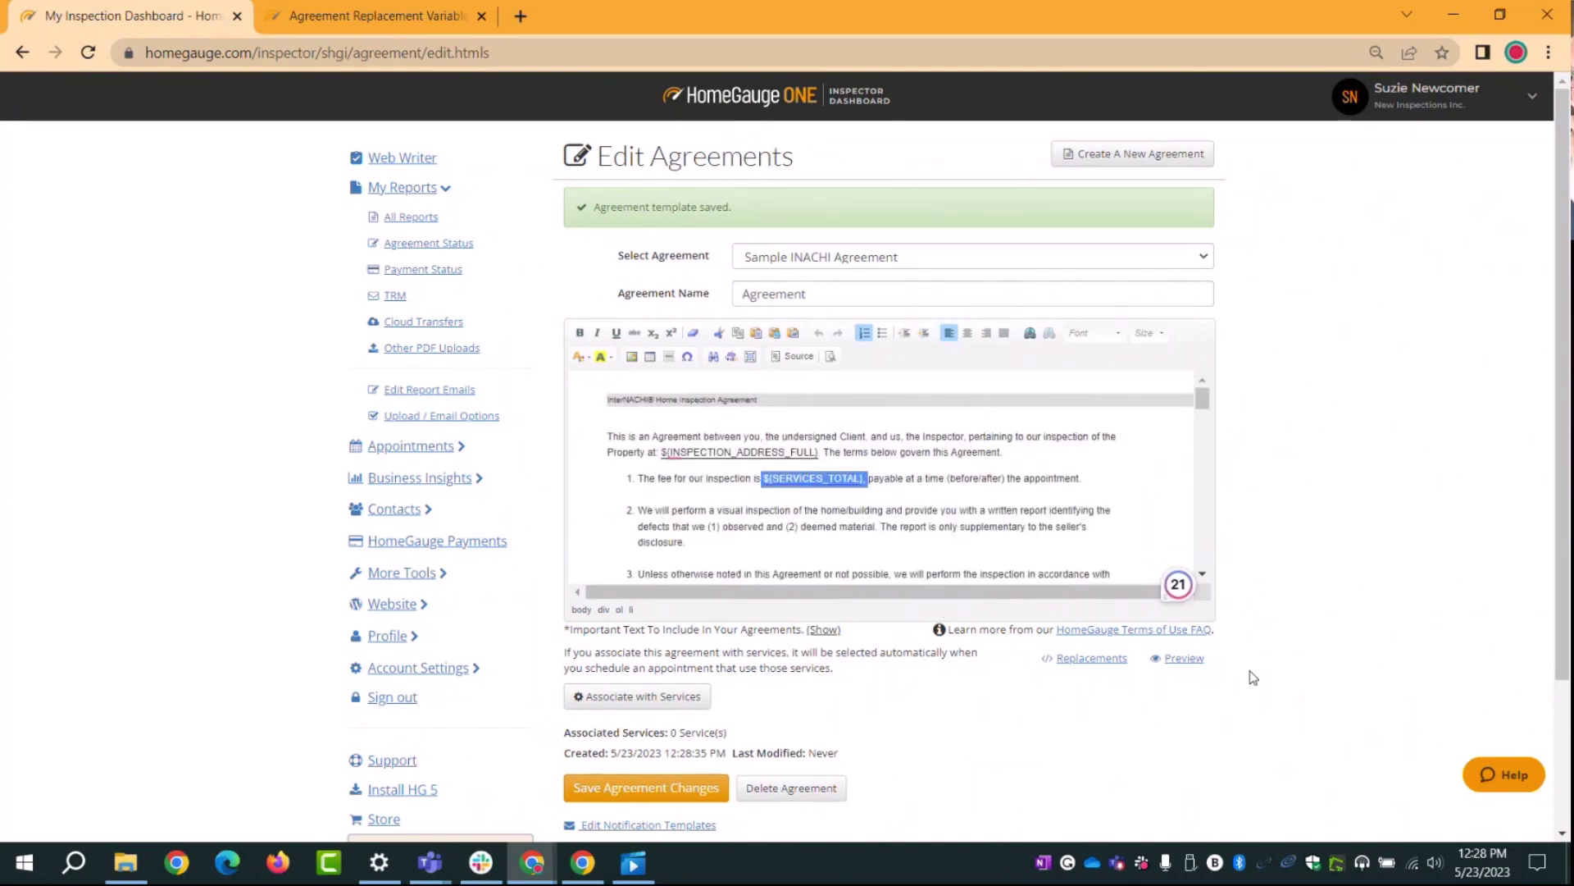
pyautogui.scroll(-1, 1247, 678)
pyautogui.click(616, 695)
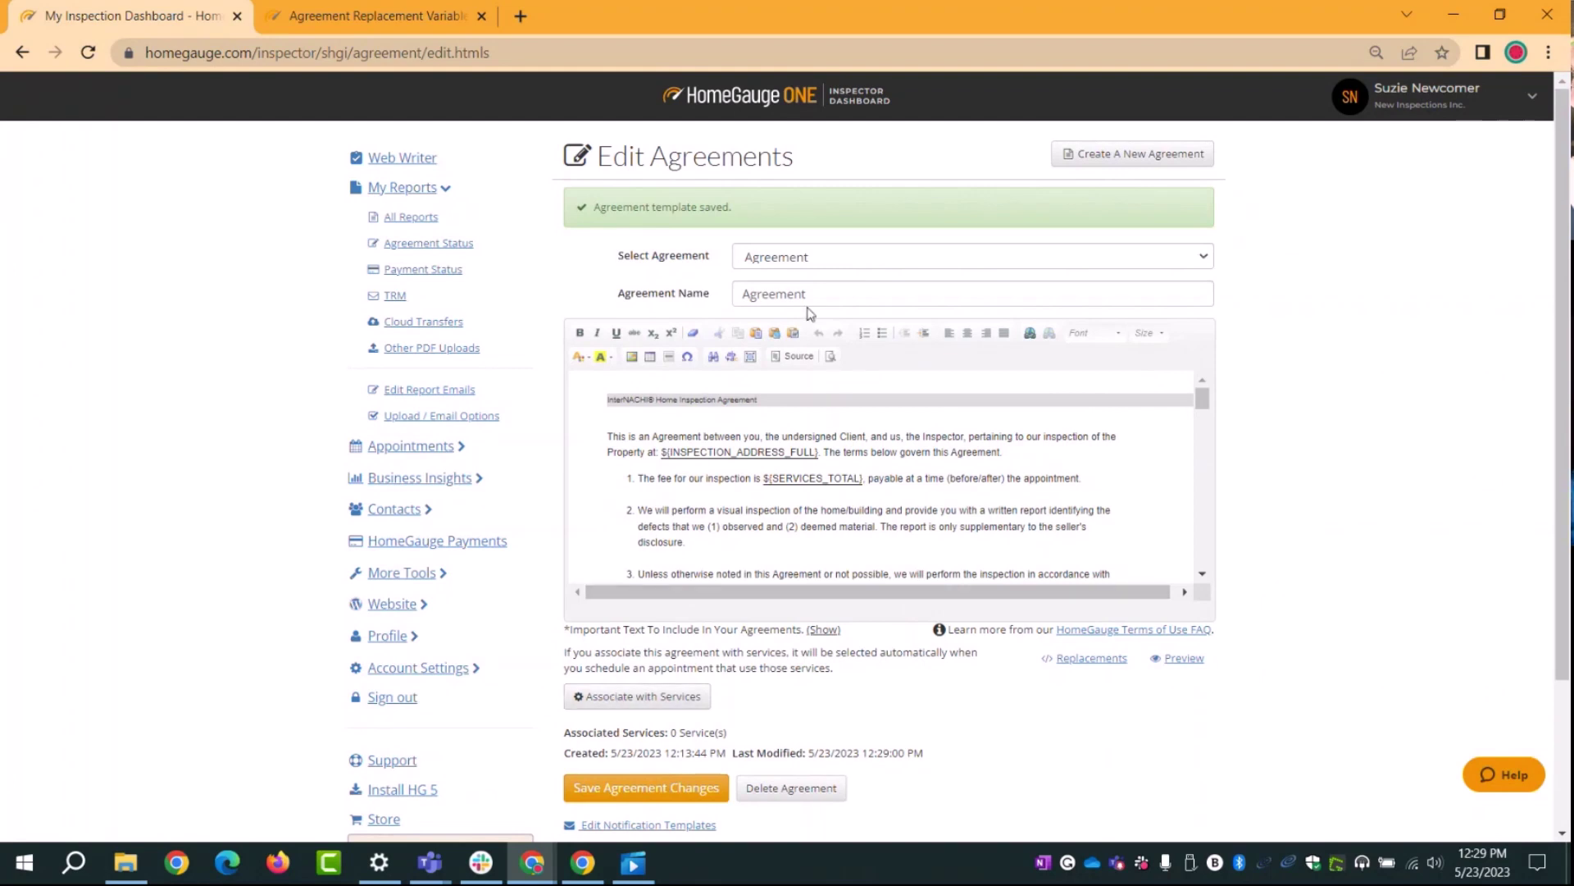
pyautogui.click(835, 261)
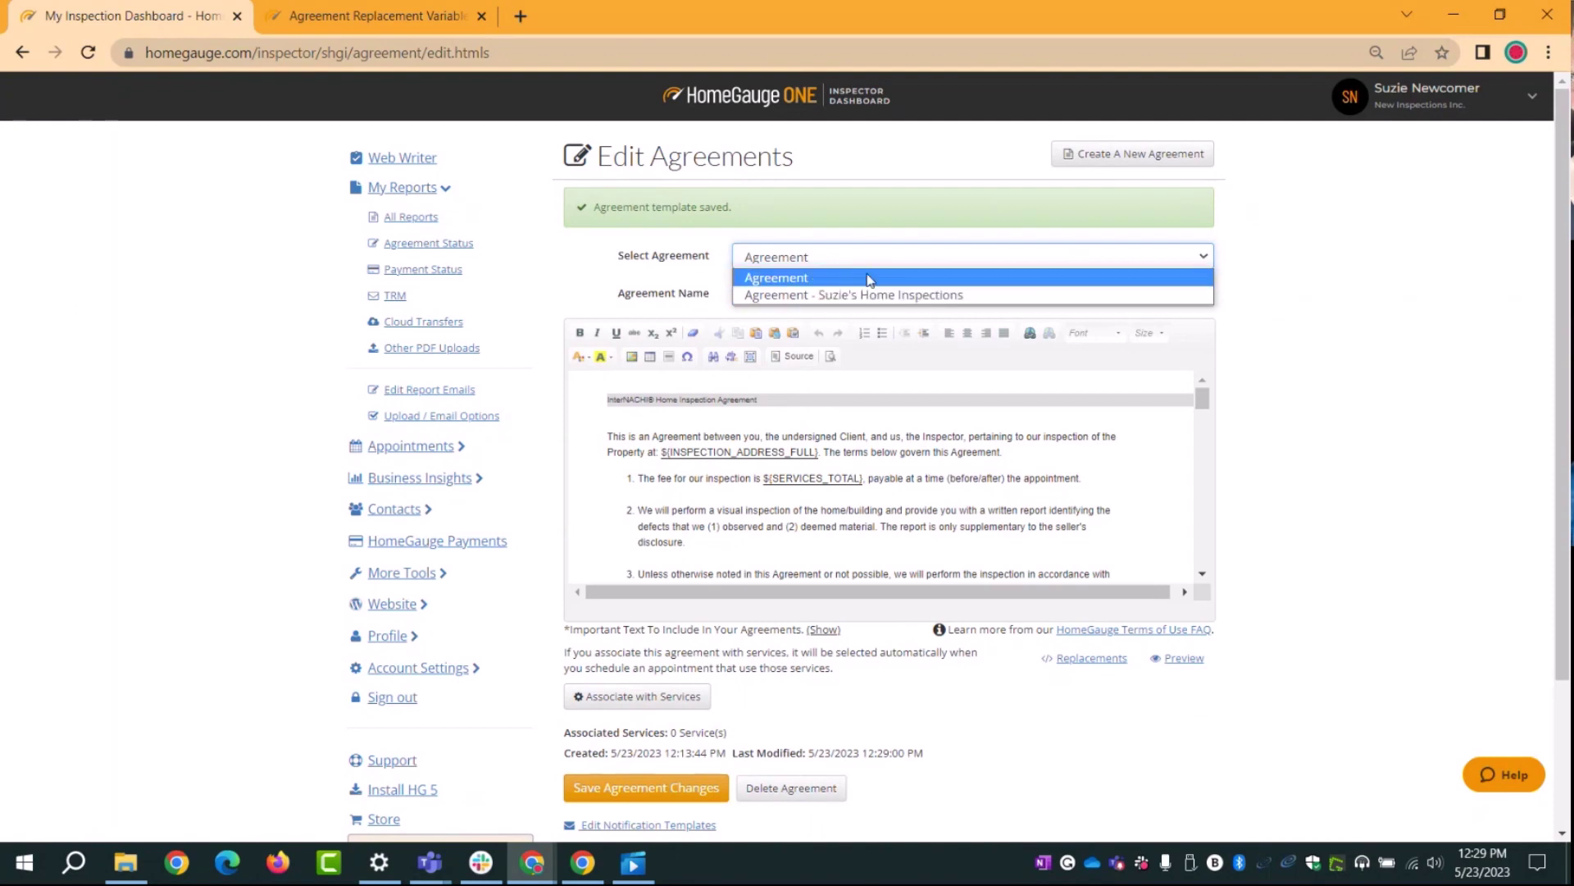
# Step: Keep Agreement selected, deselect the address placeholder, and expand Appointments in the sidebar
pyautogui.click(1352, 333)
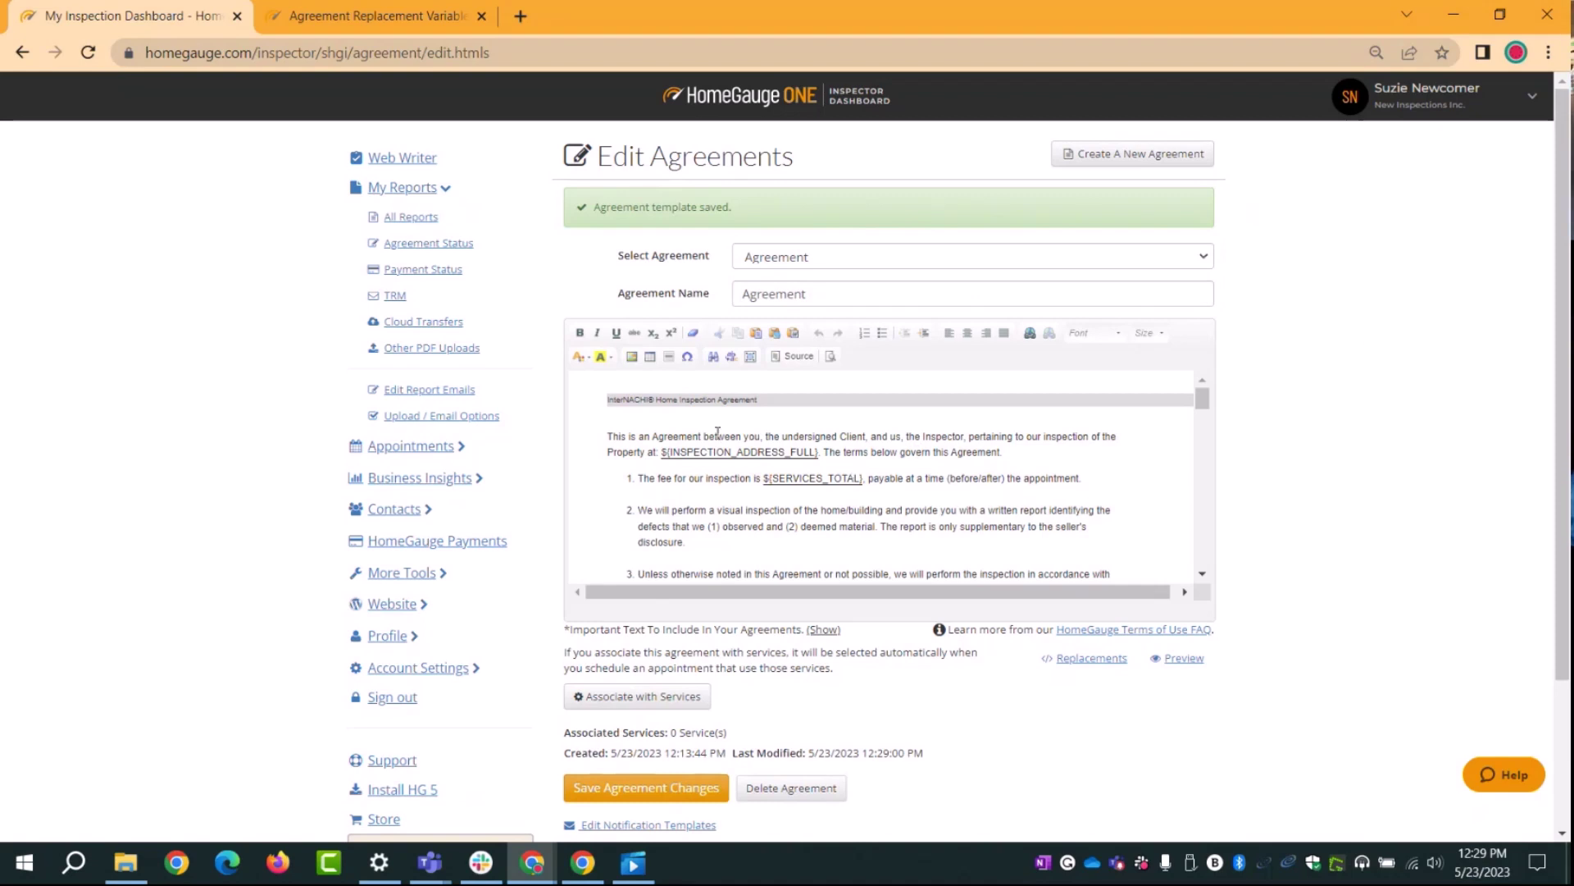
pyautogui.moveTo(816, 453); pyautogui.dragTo(660, 452)
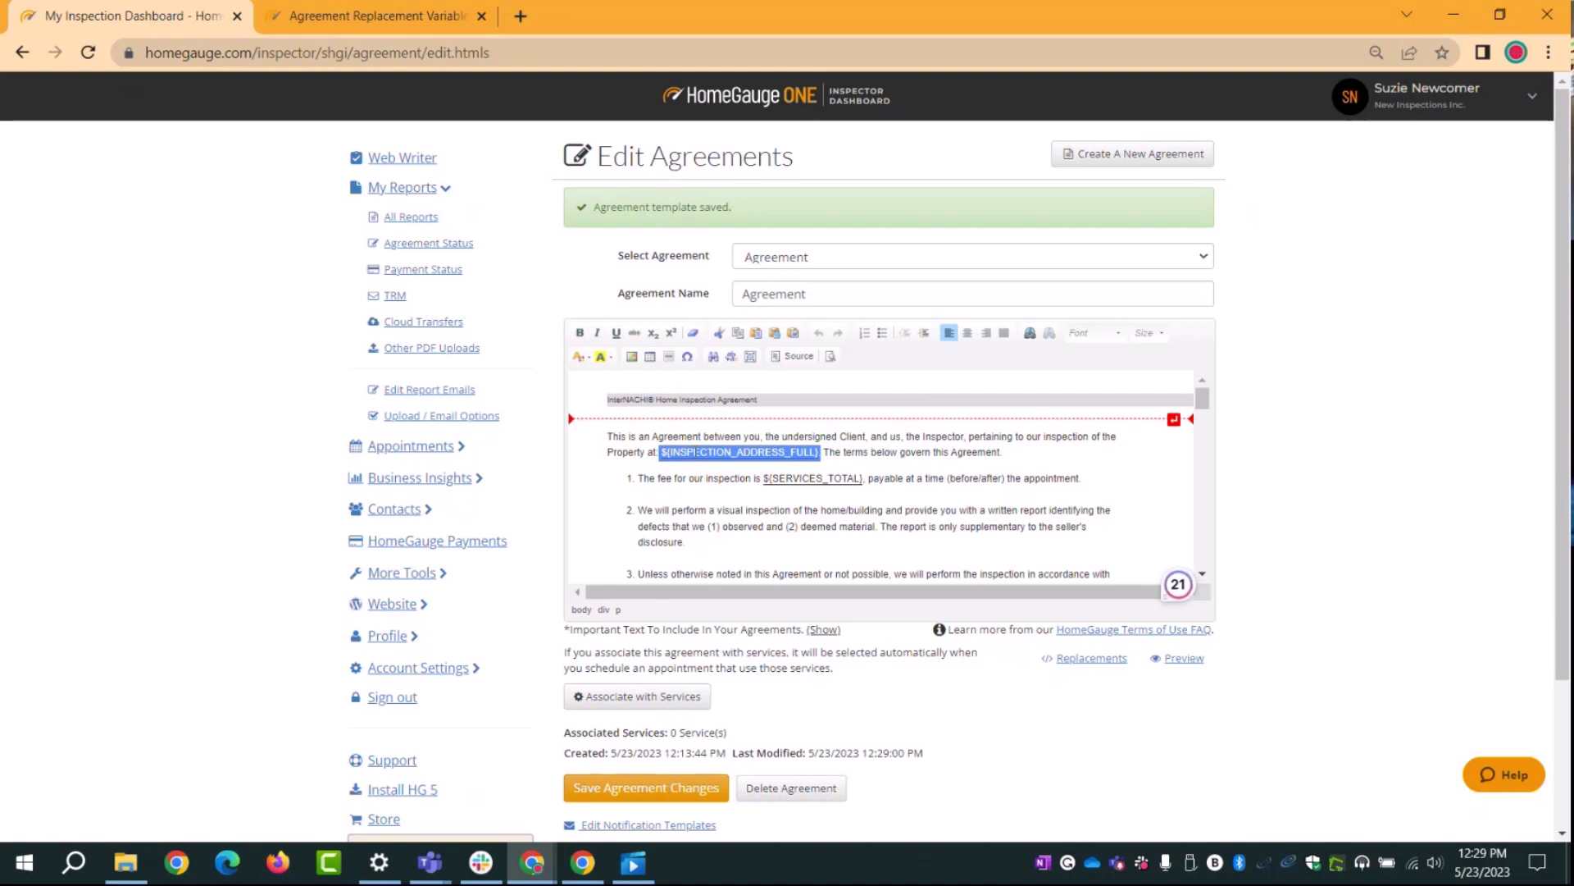
pyautogui.click(1413, 402)
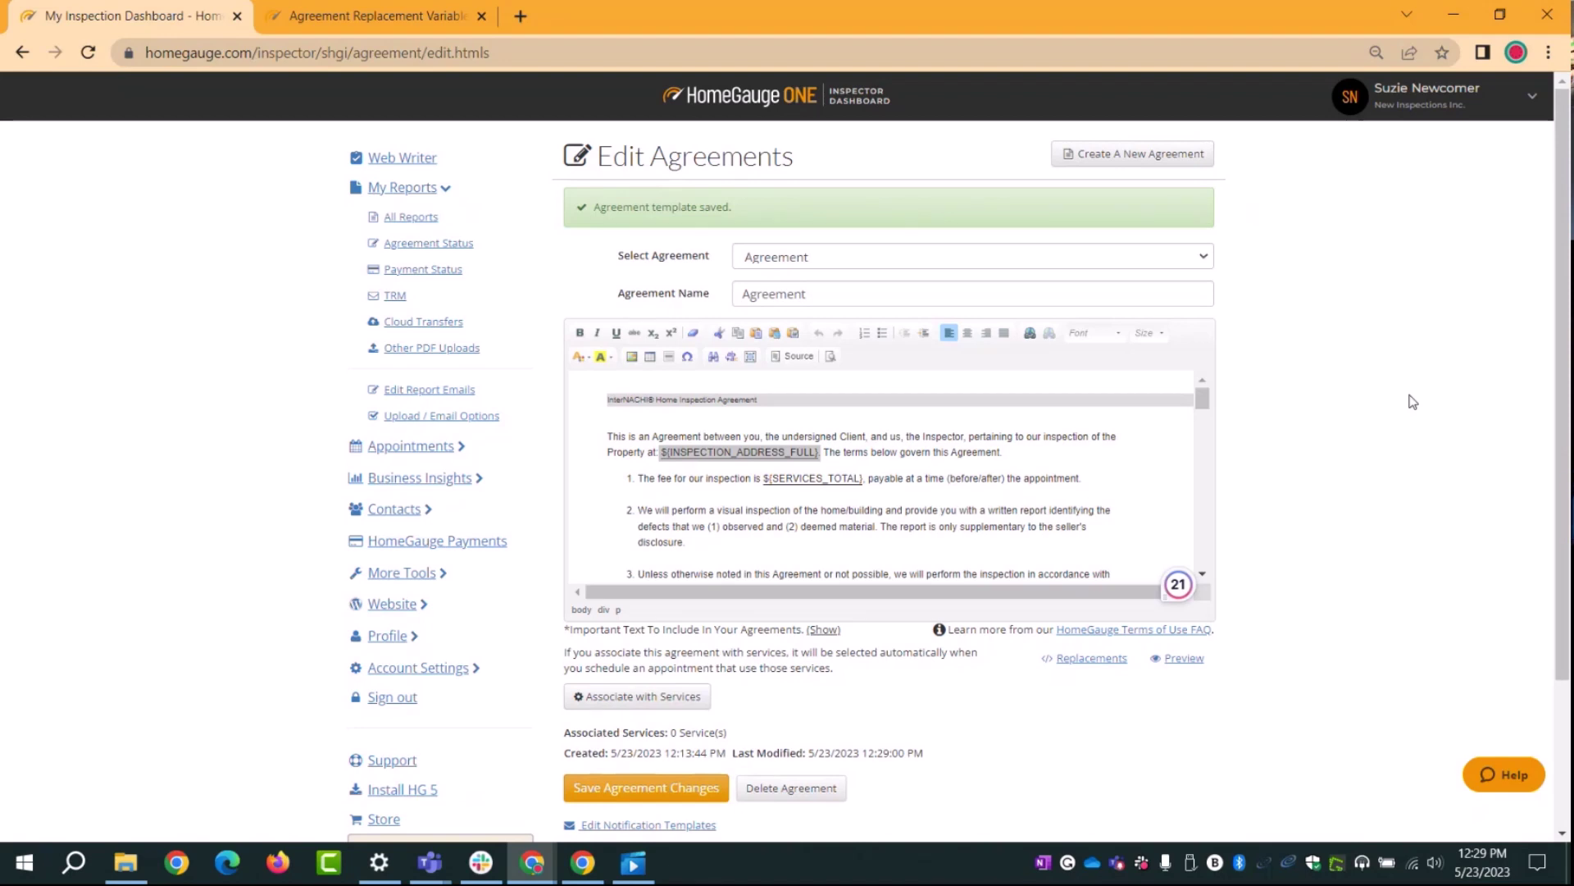
pyautogui.click(410, 447)
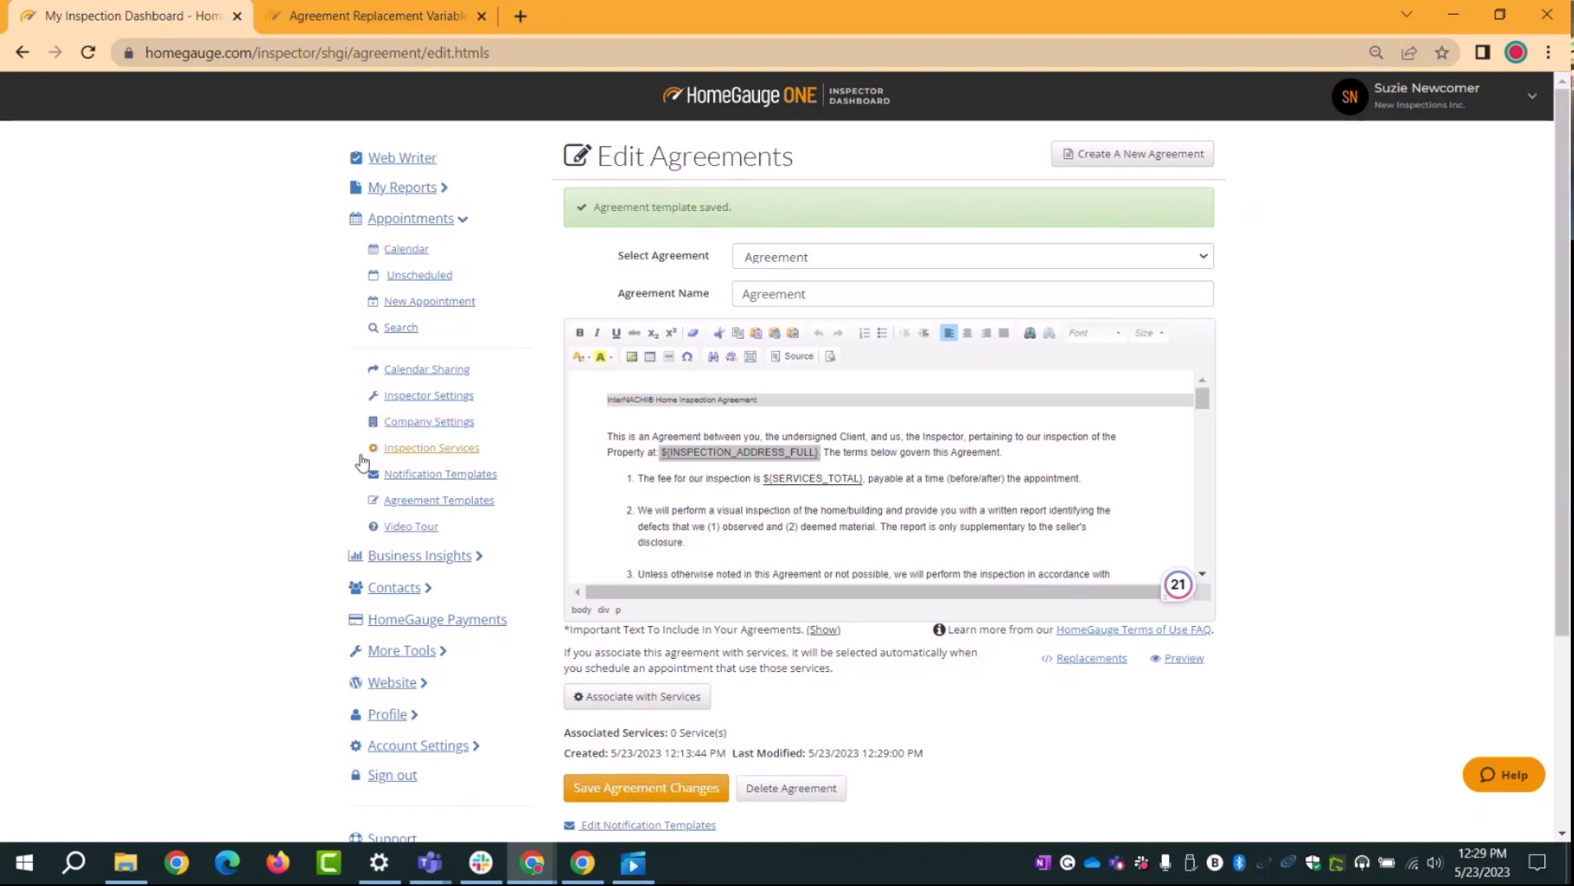
# Step: Go to Inspection Services under Appointments to view the service groups and prices
pyautogui.click(418, 450)
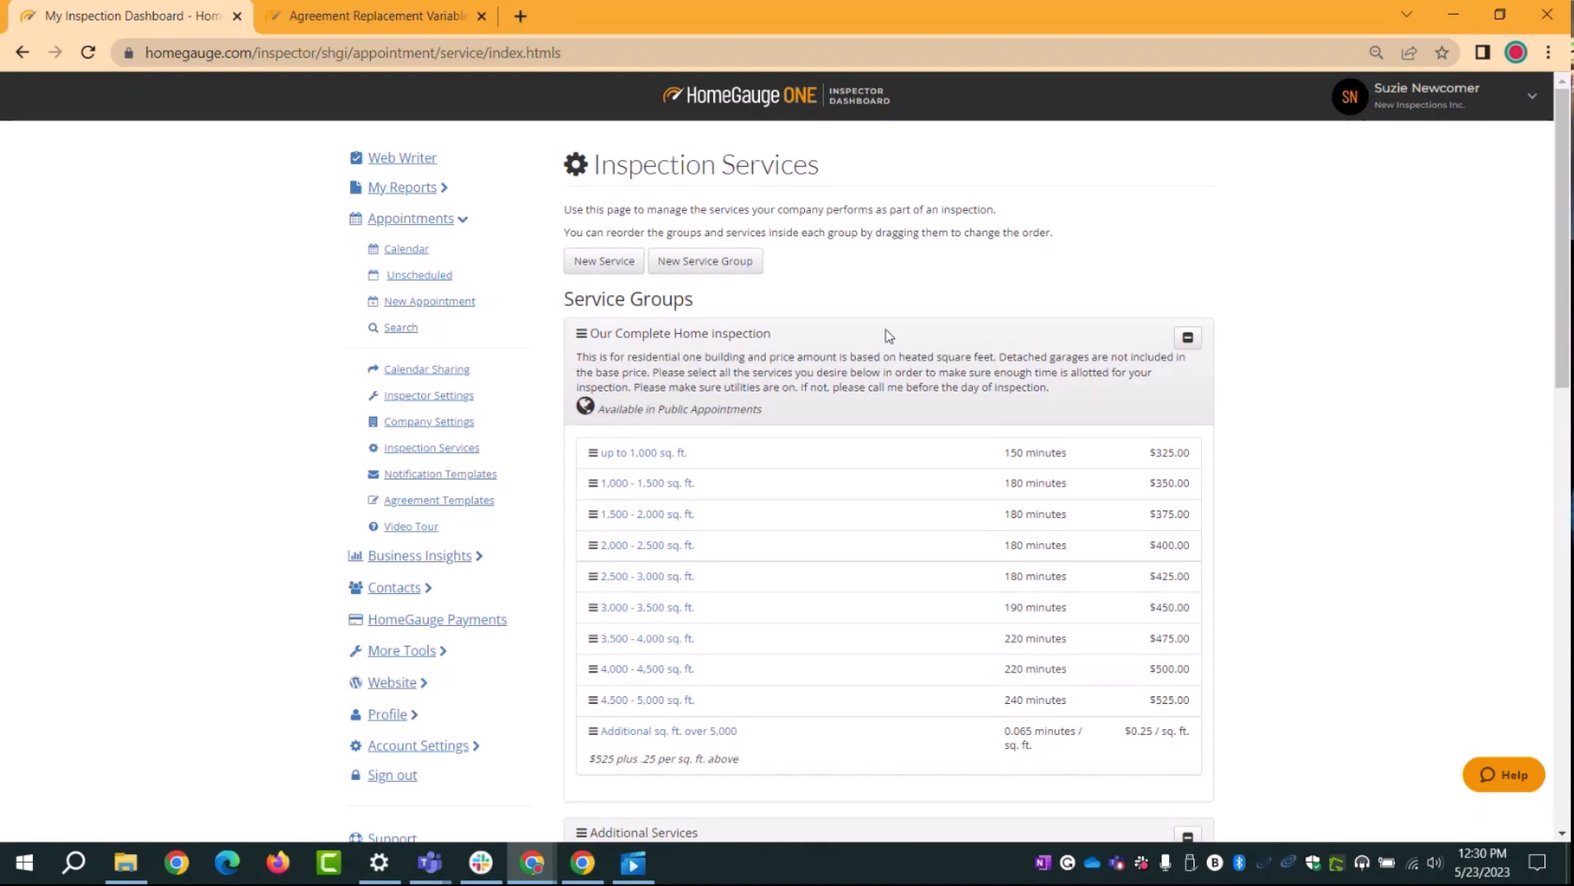
pyautogui.scroll(-3, 1301, 393)
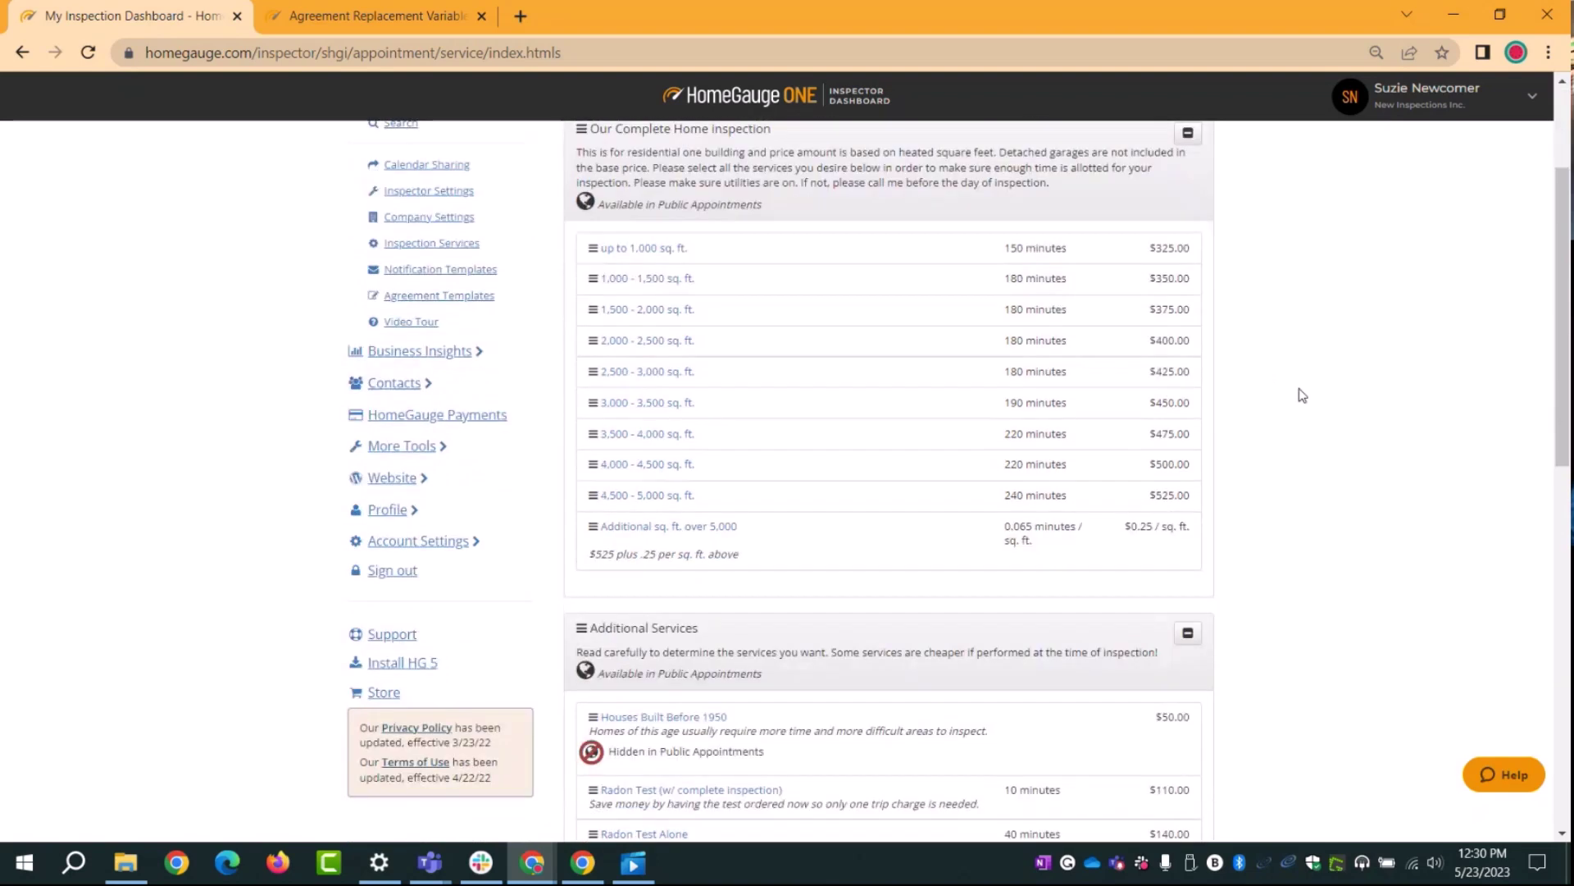
pyautogui.scroll(2, 656, 287)
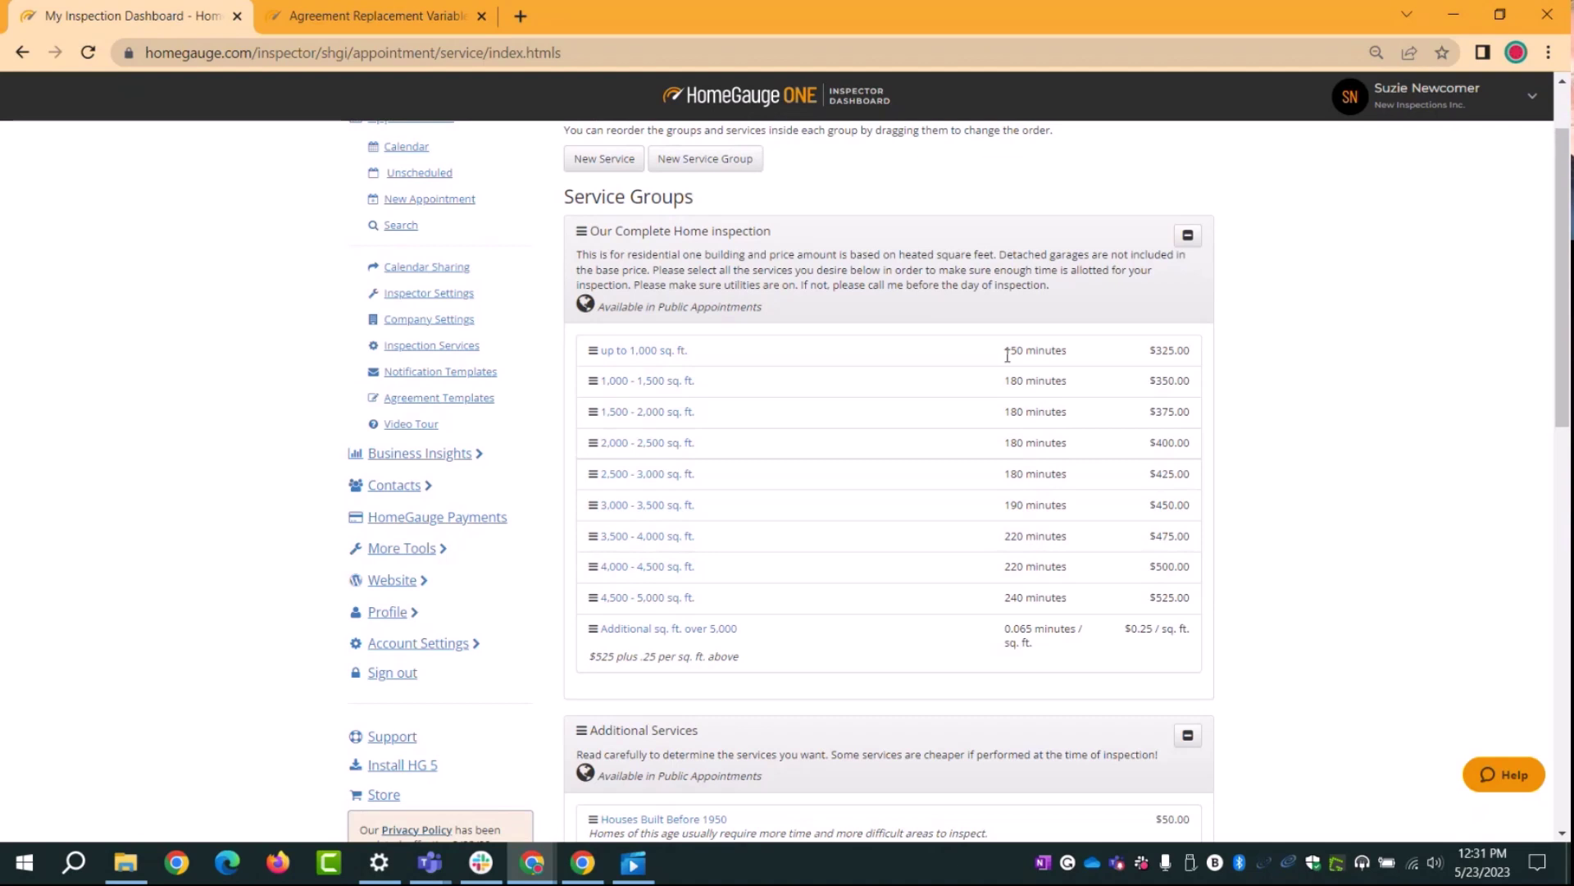
pyautogui.click(1066, 349)
# Step: Find Additional Services and open Radon Test (w/ complete inspection) for editing
pyautogui.scroll(-2, 712, 426)
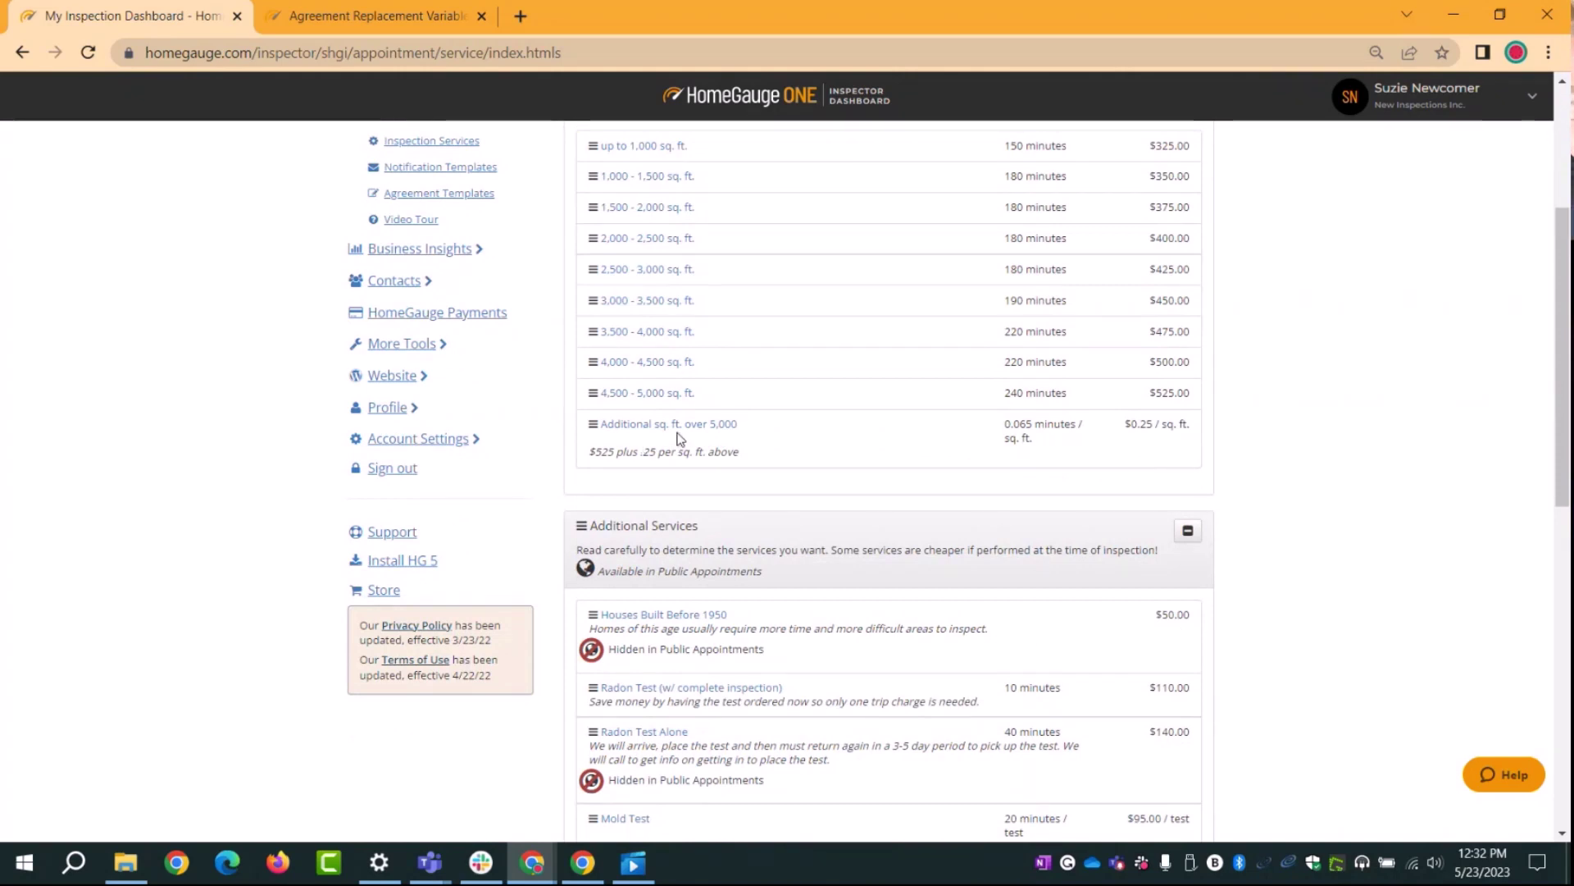
pyautogui.scroll(1, 678, 438)
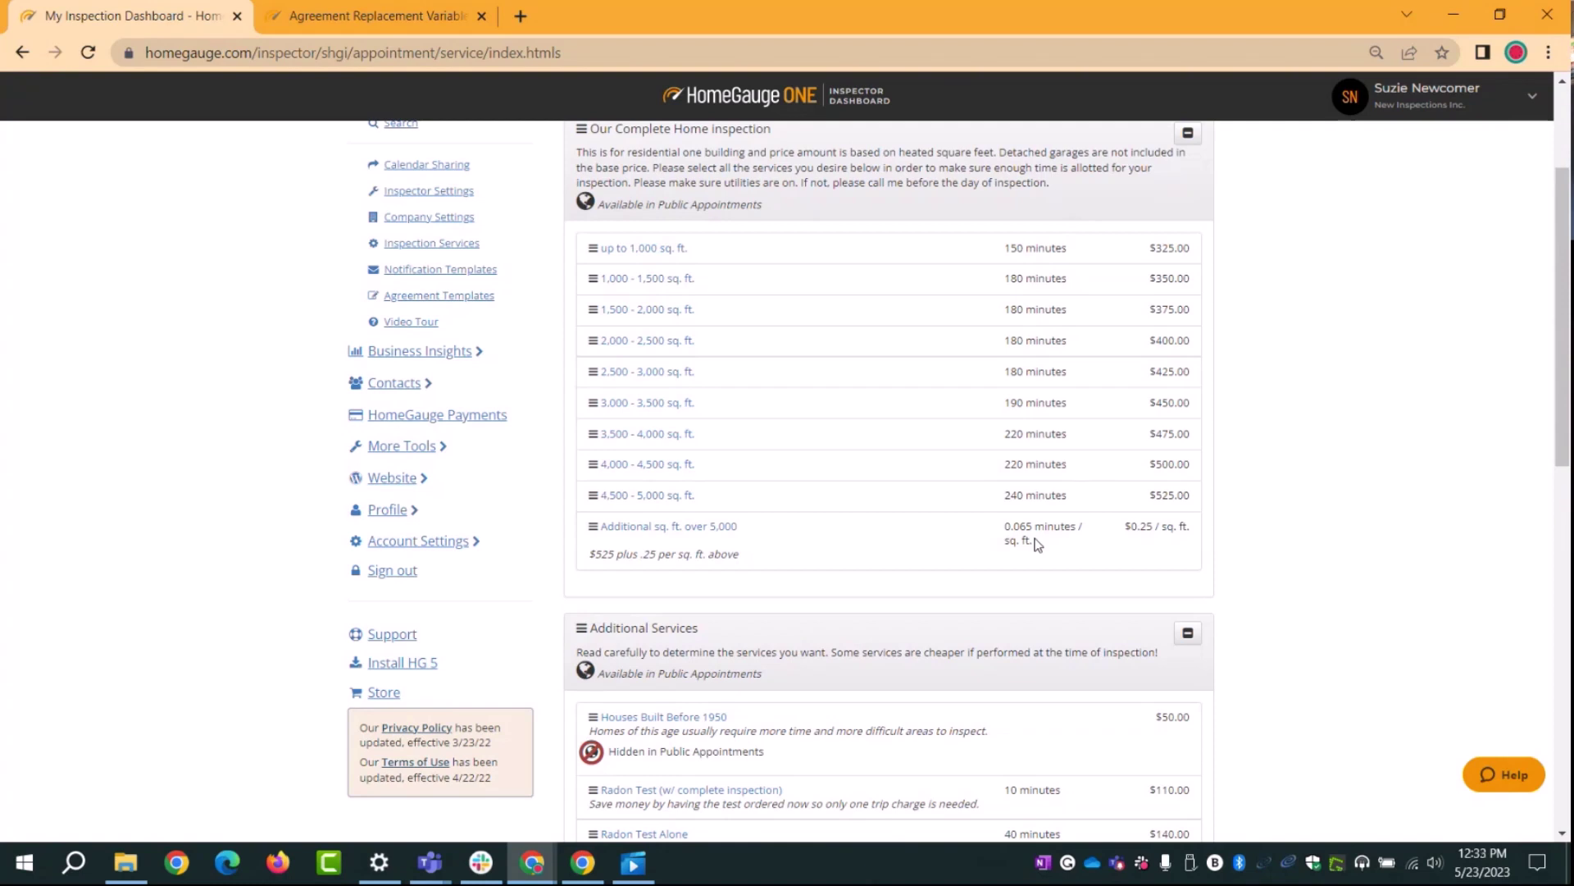
pyautogui.scroll(-3, 1371, 408)
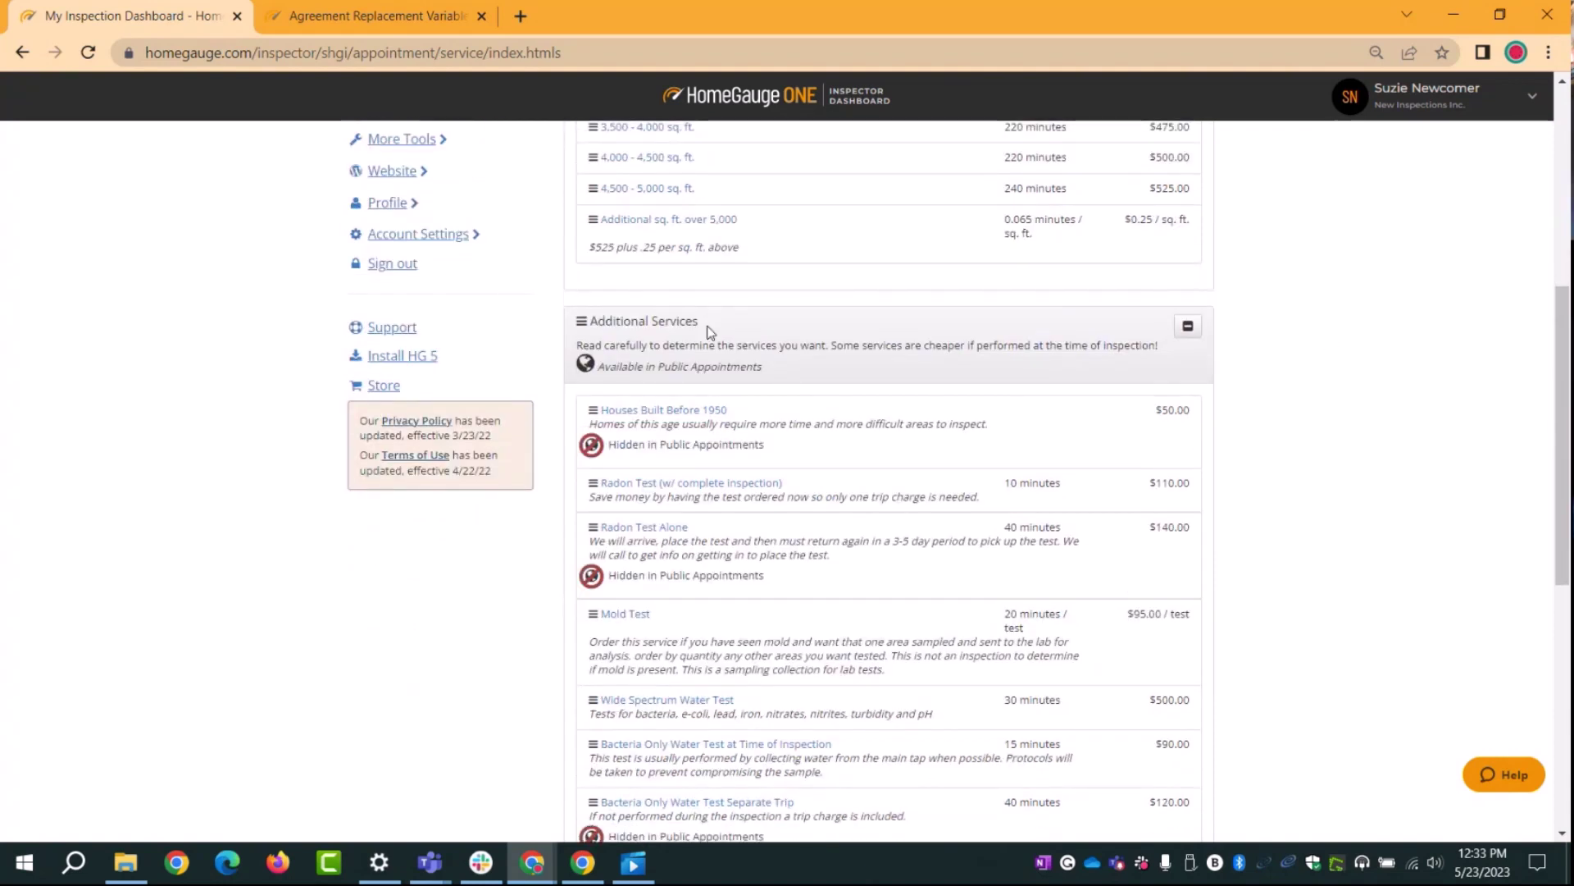
pyautogui.scroll(-1, 1378, 443)
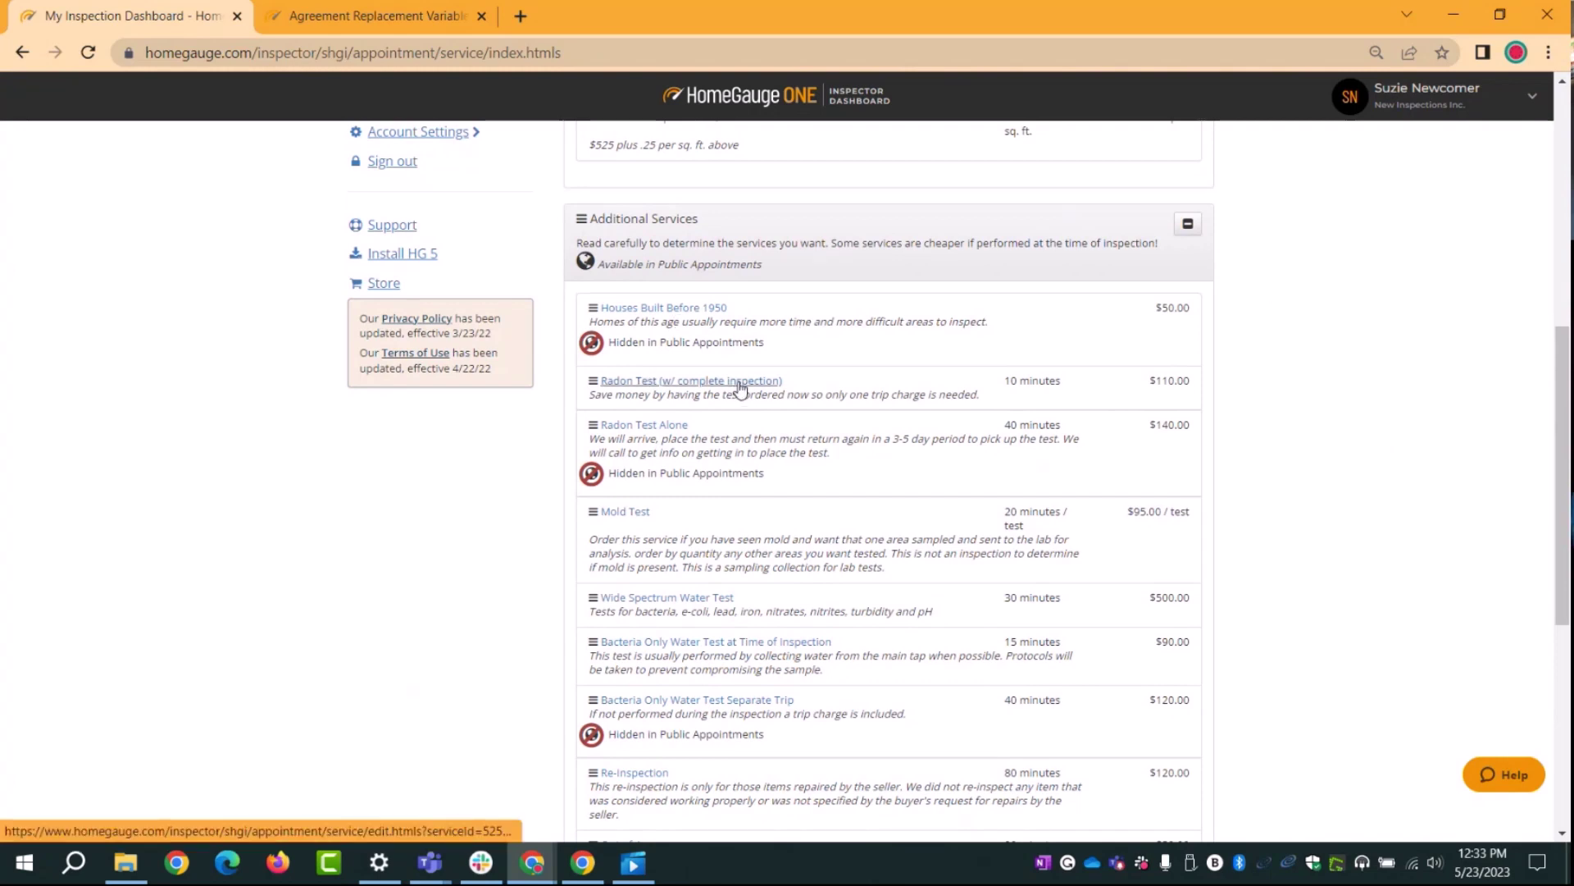
pyautogui.scroll(-1, 868, 478)
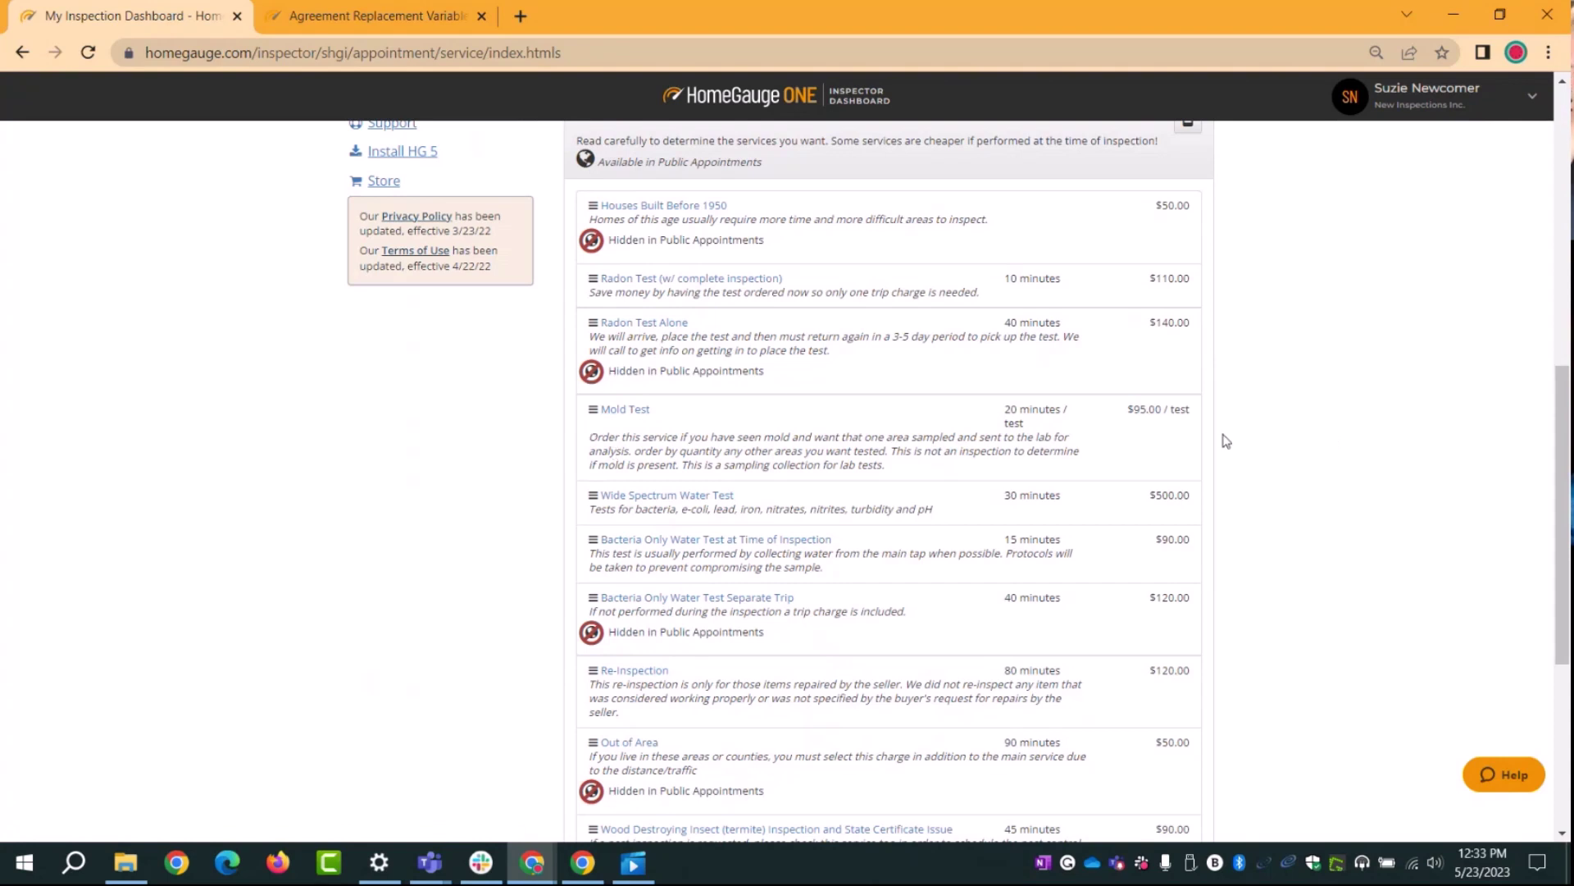
pyautogui.scroll(1, 1353, 484)
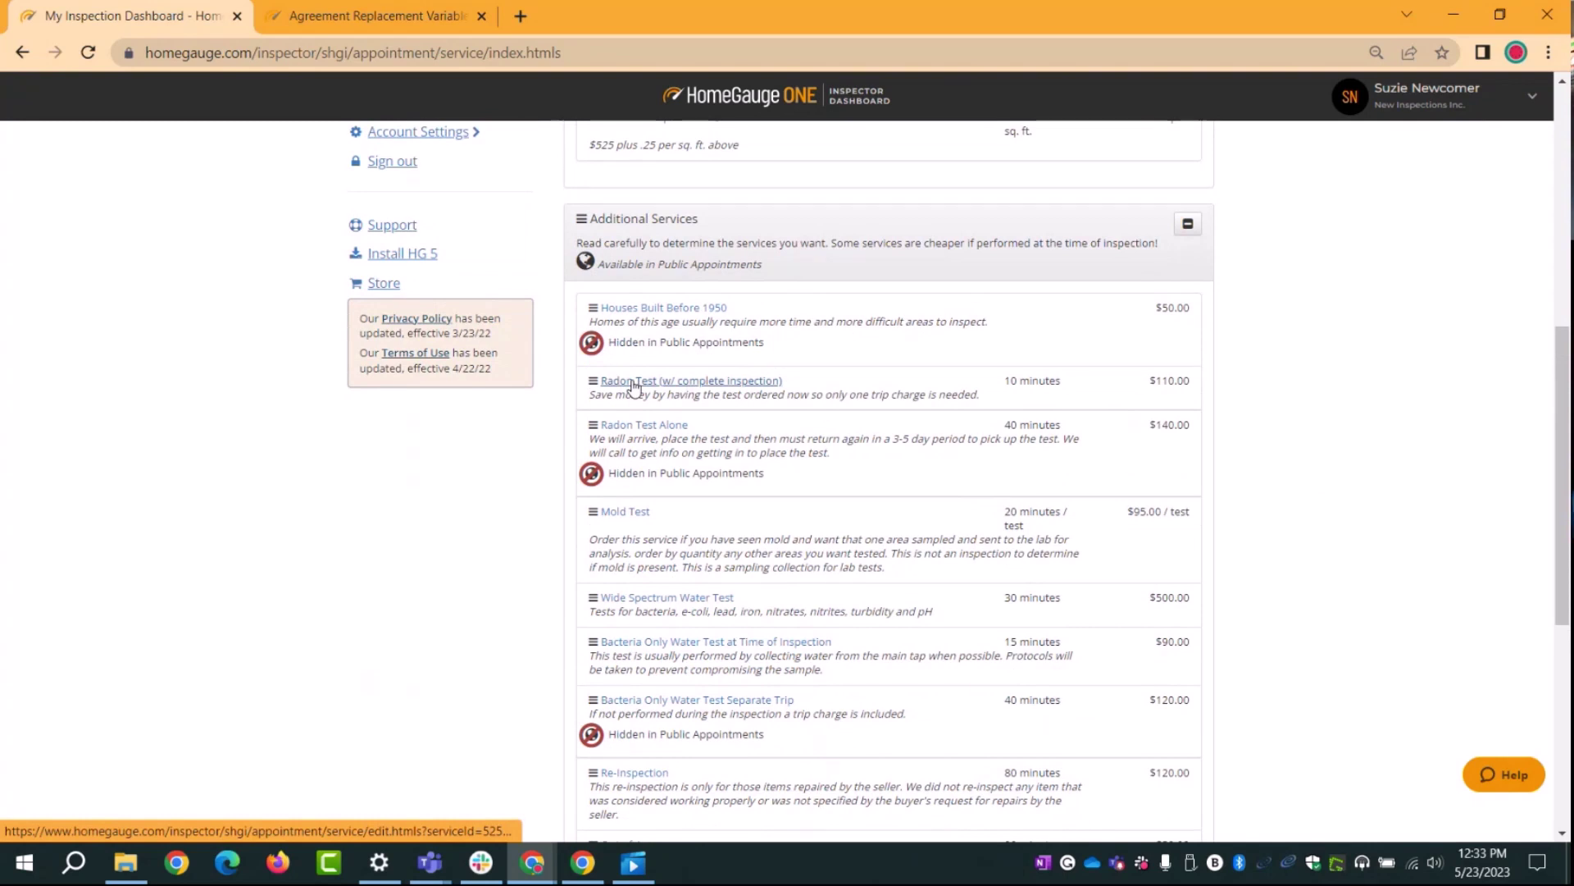
pyautogui.click(758, 383)
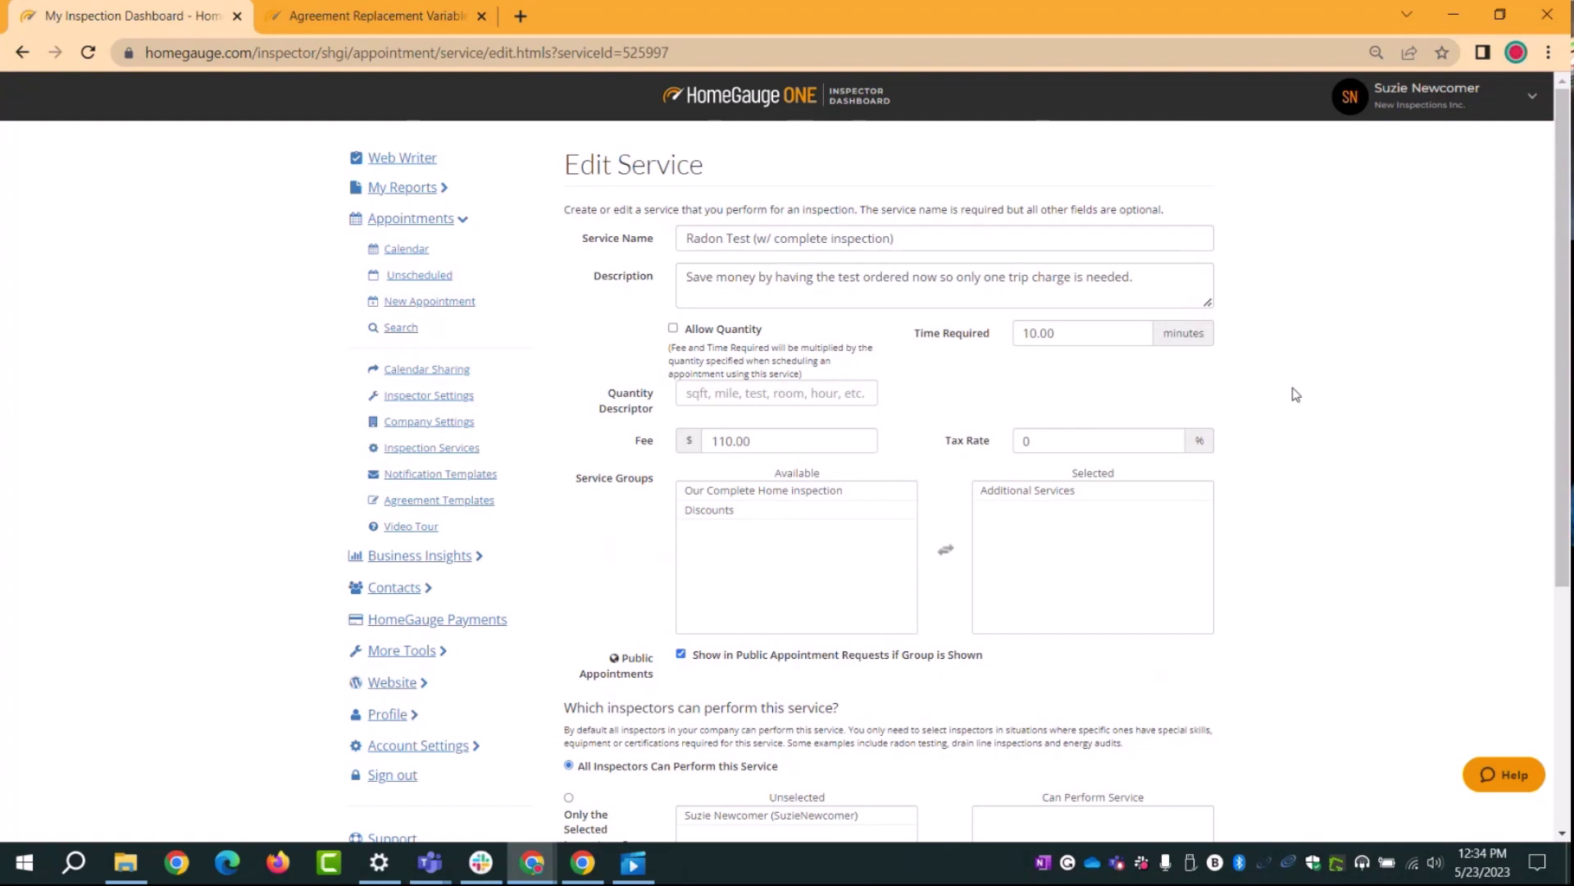
# Step: Delete the Radon Test (w/ complete inspection) service, confirming with Yes
pyautogui.scroll(-5, 1293, 393)
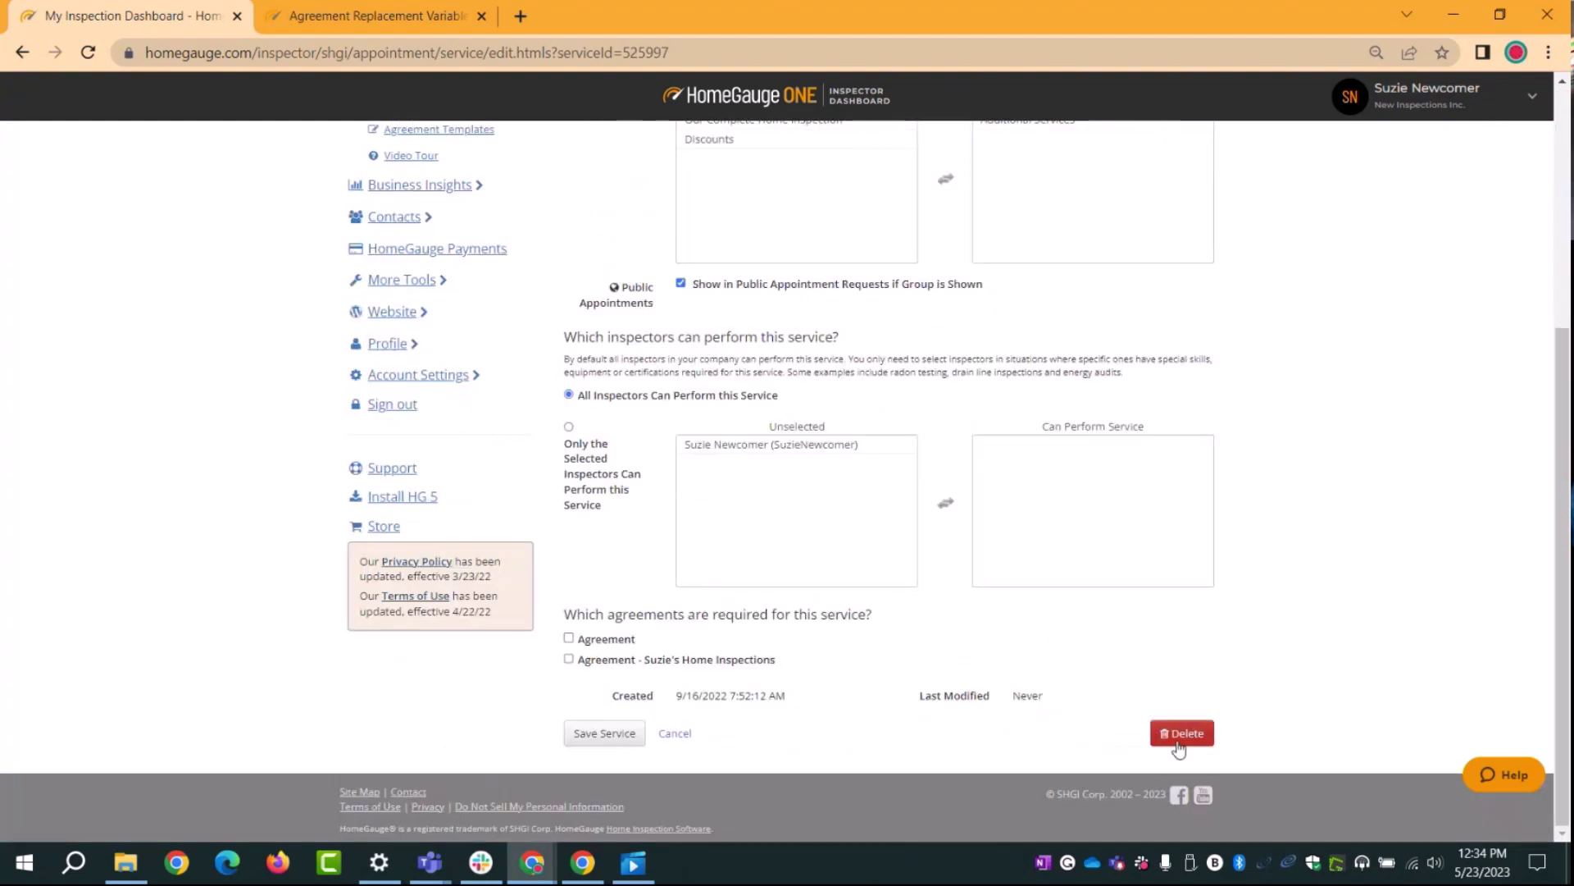
pyautogui.click(1178, 743)
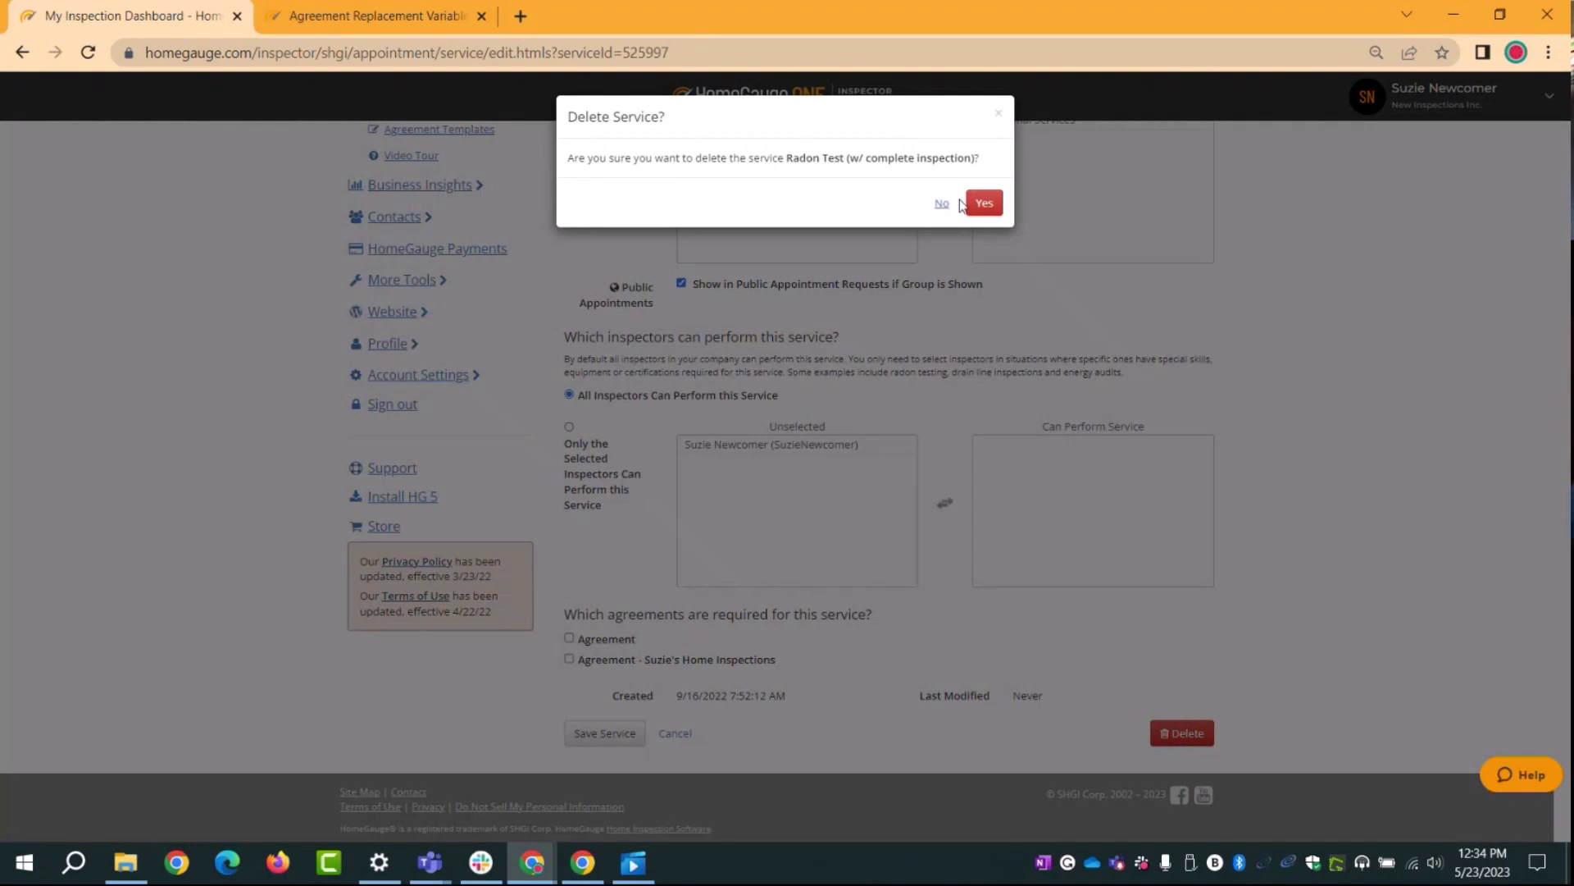
pyautogui.click(979, 218)
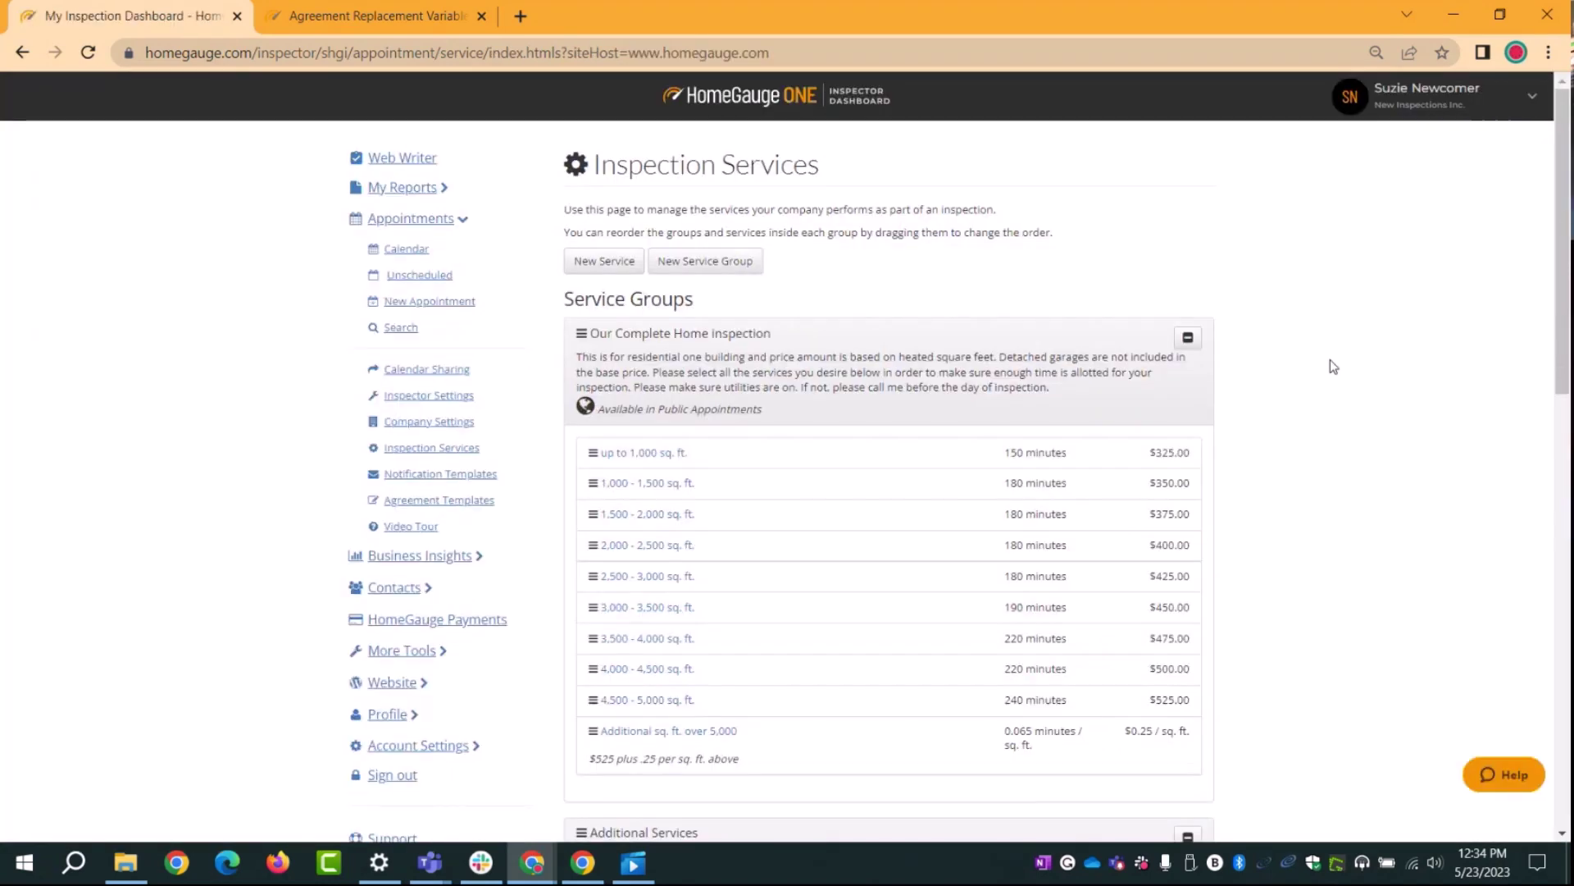
pyautogui.scroll(-5, 1337, 376)
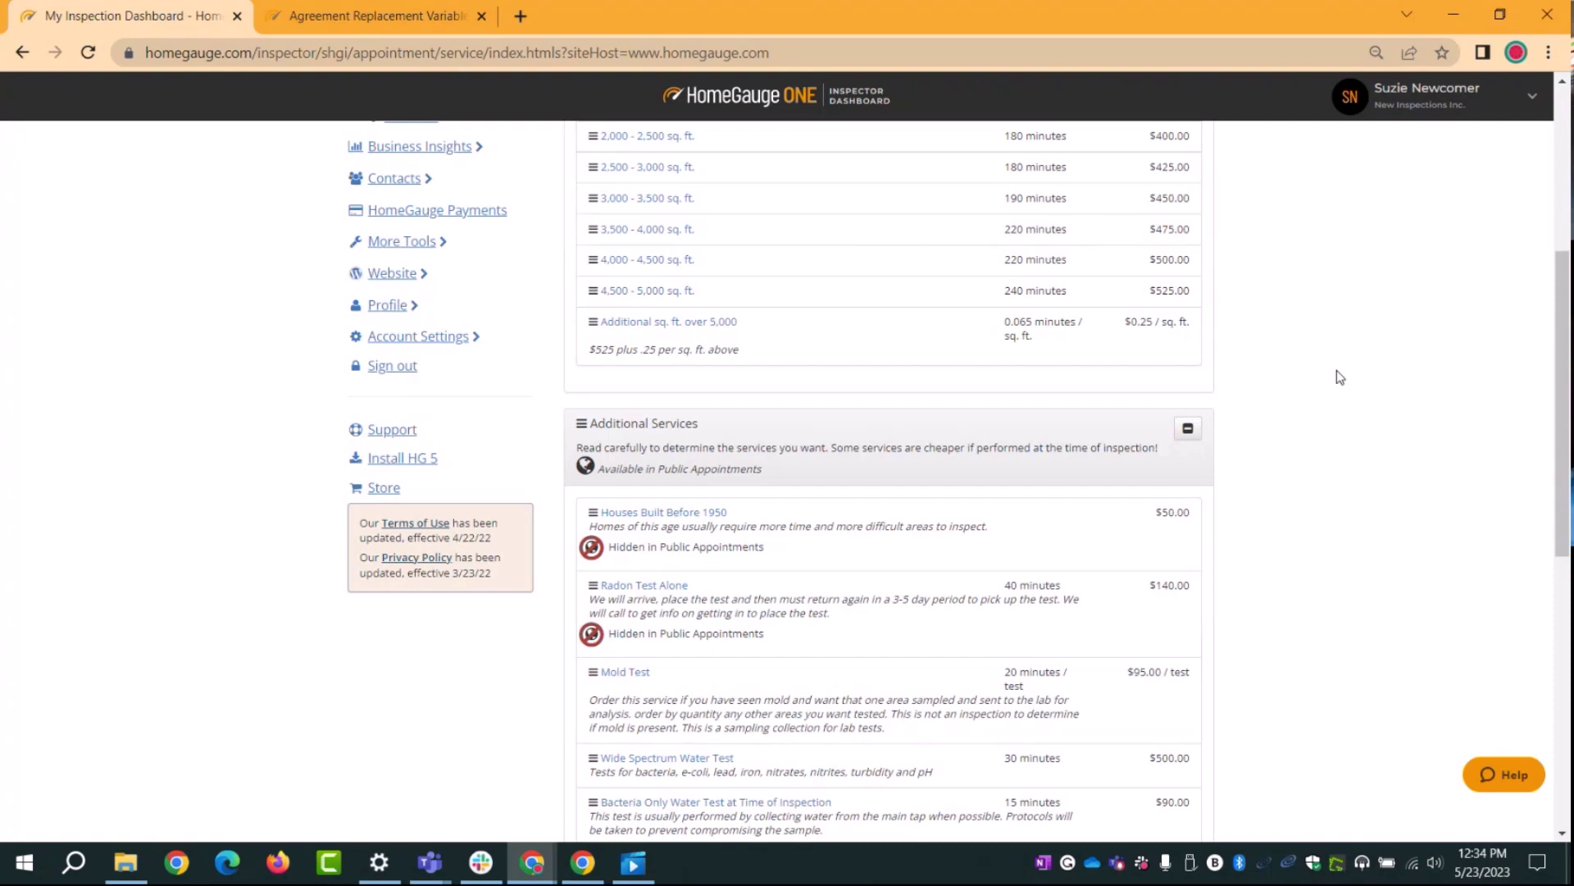
pyautogui.scroll(-3, 1345, 385)
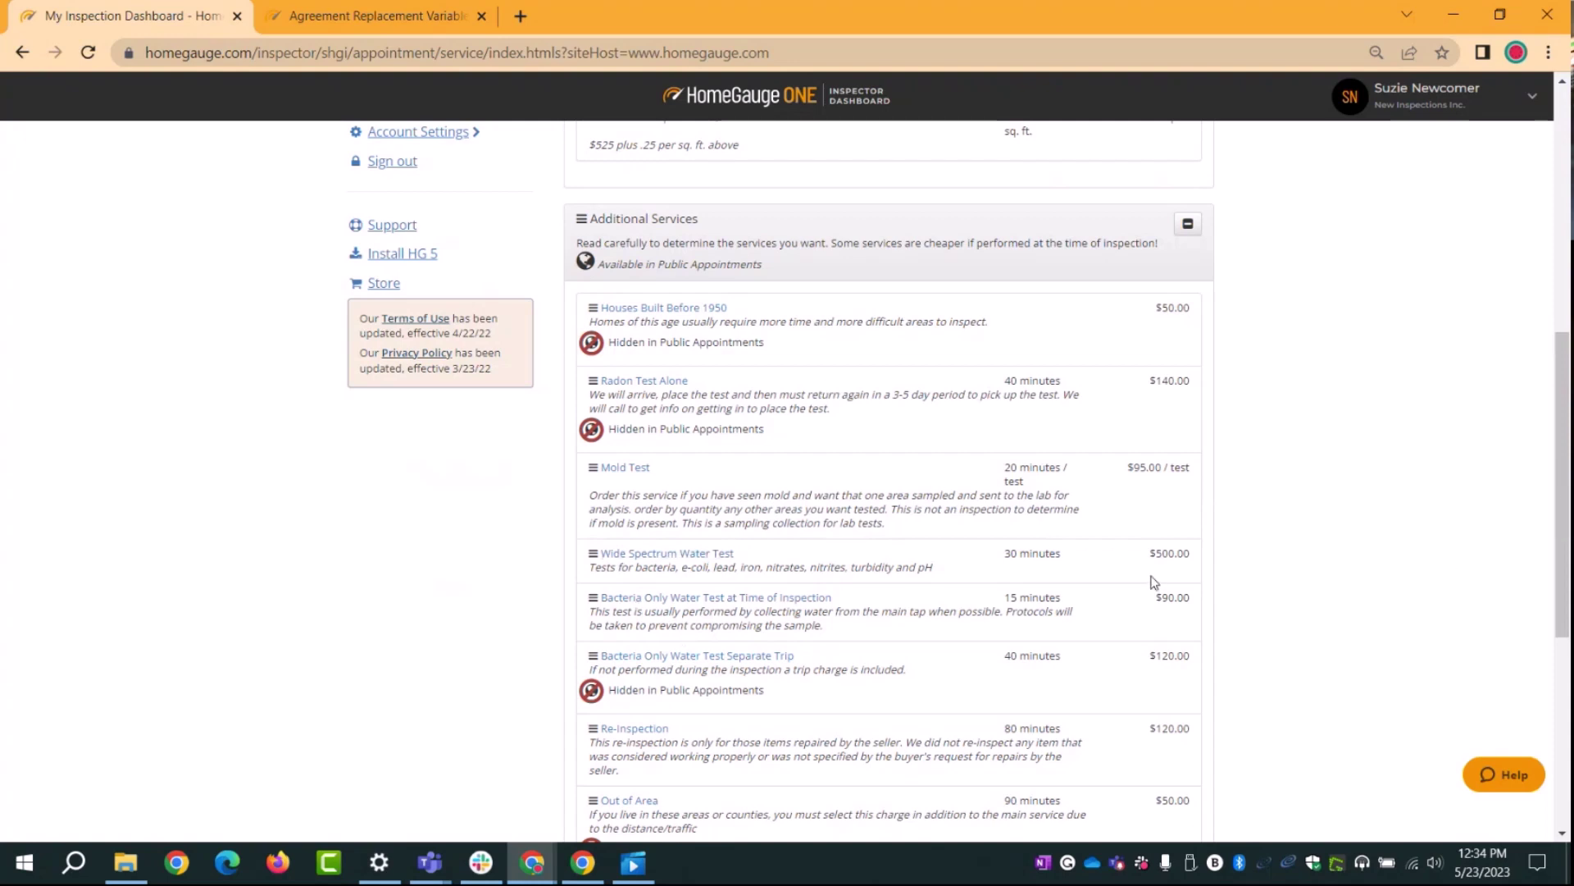
# Step: Open Wide Spectrum Water Test and delete it, confirming the prompt with Yes
pyautogui.click(666, 554)
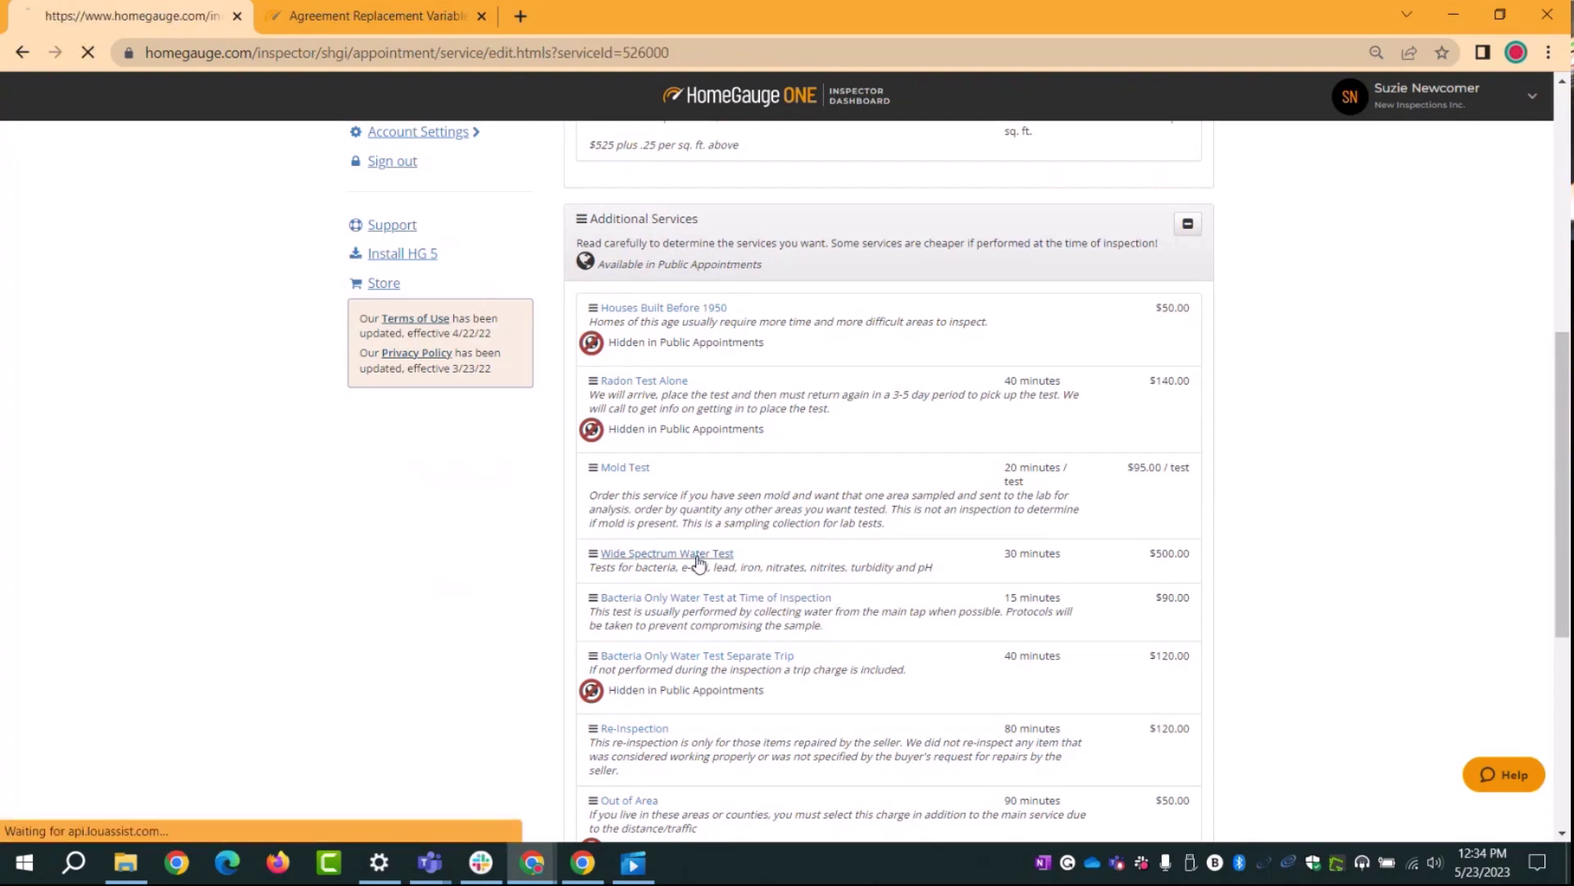
pyautogui.scroll(-5, 1399, 466)
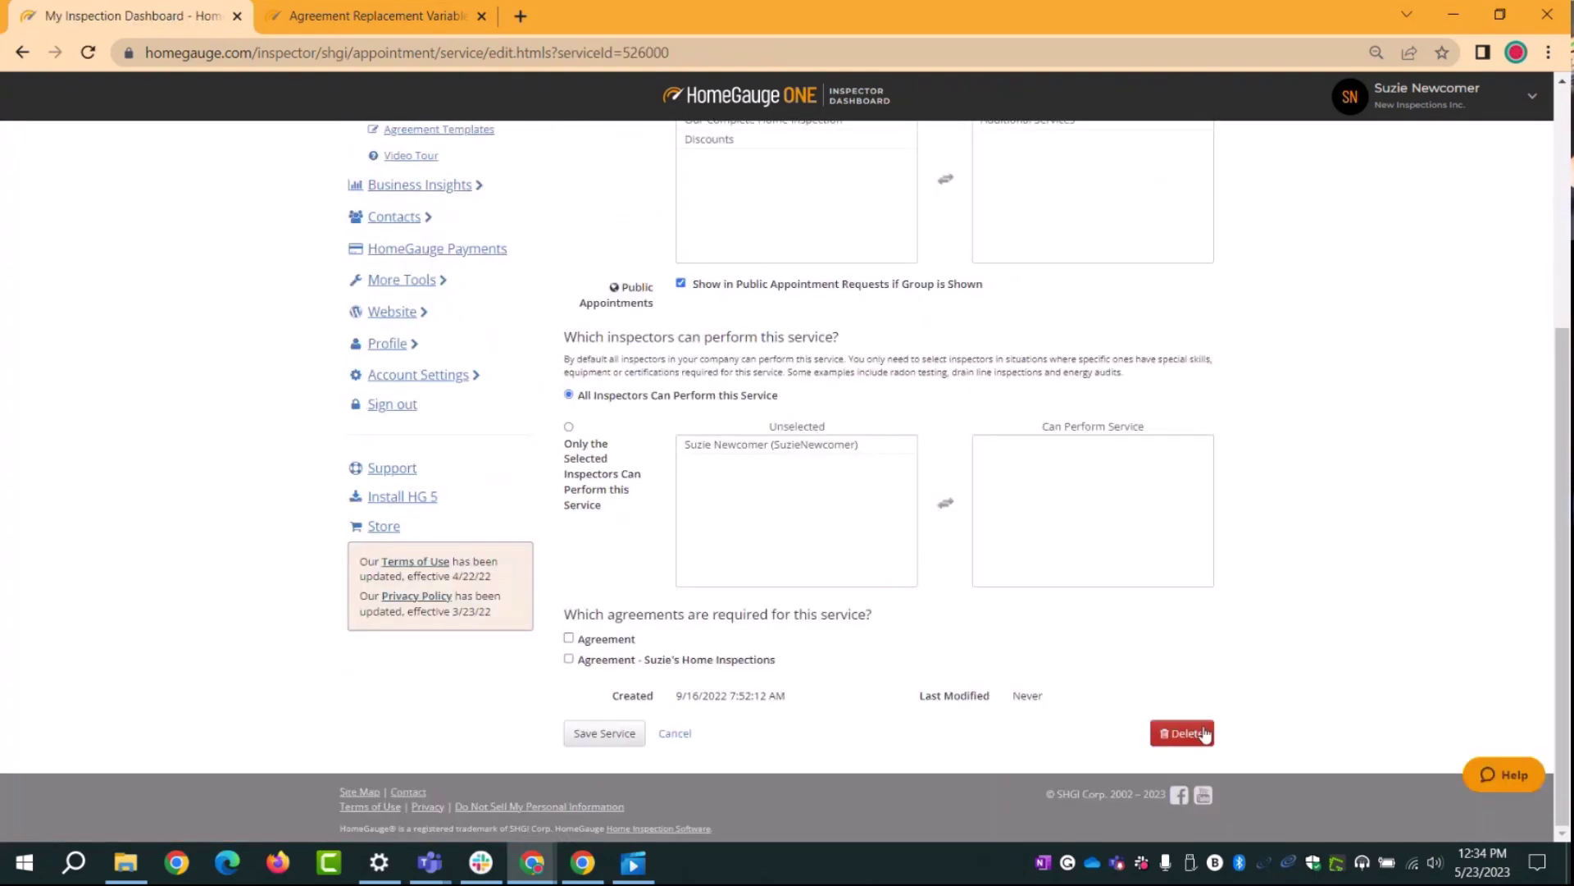
pyautogui.click(1203, 733)
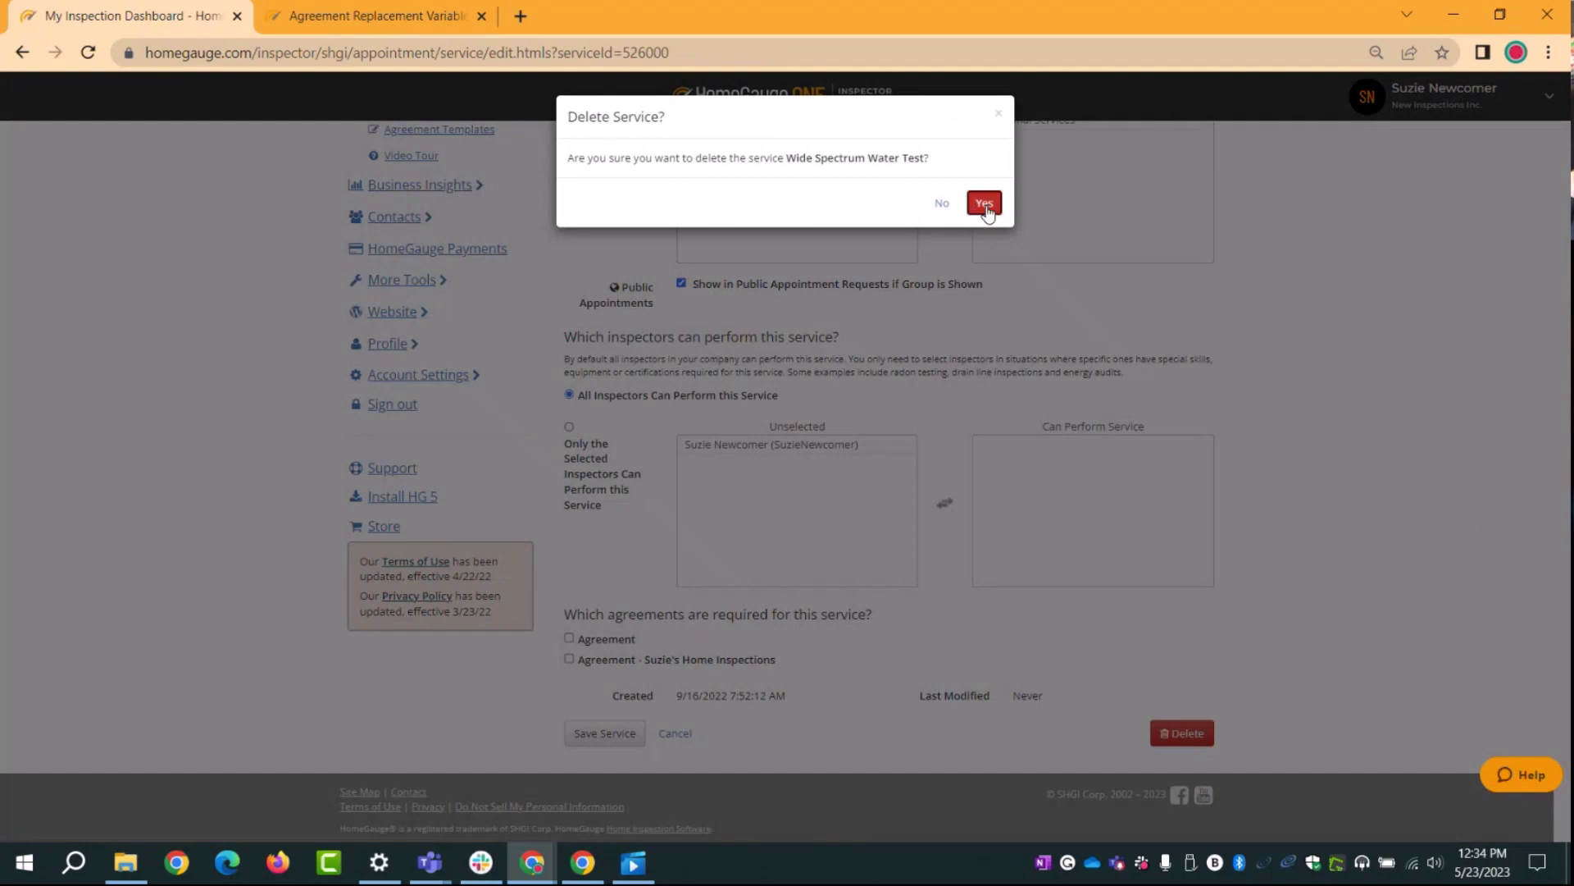
pyautogui.click(985, 204)
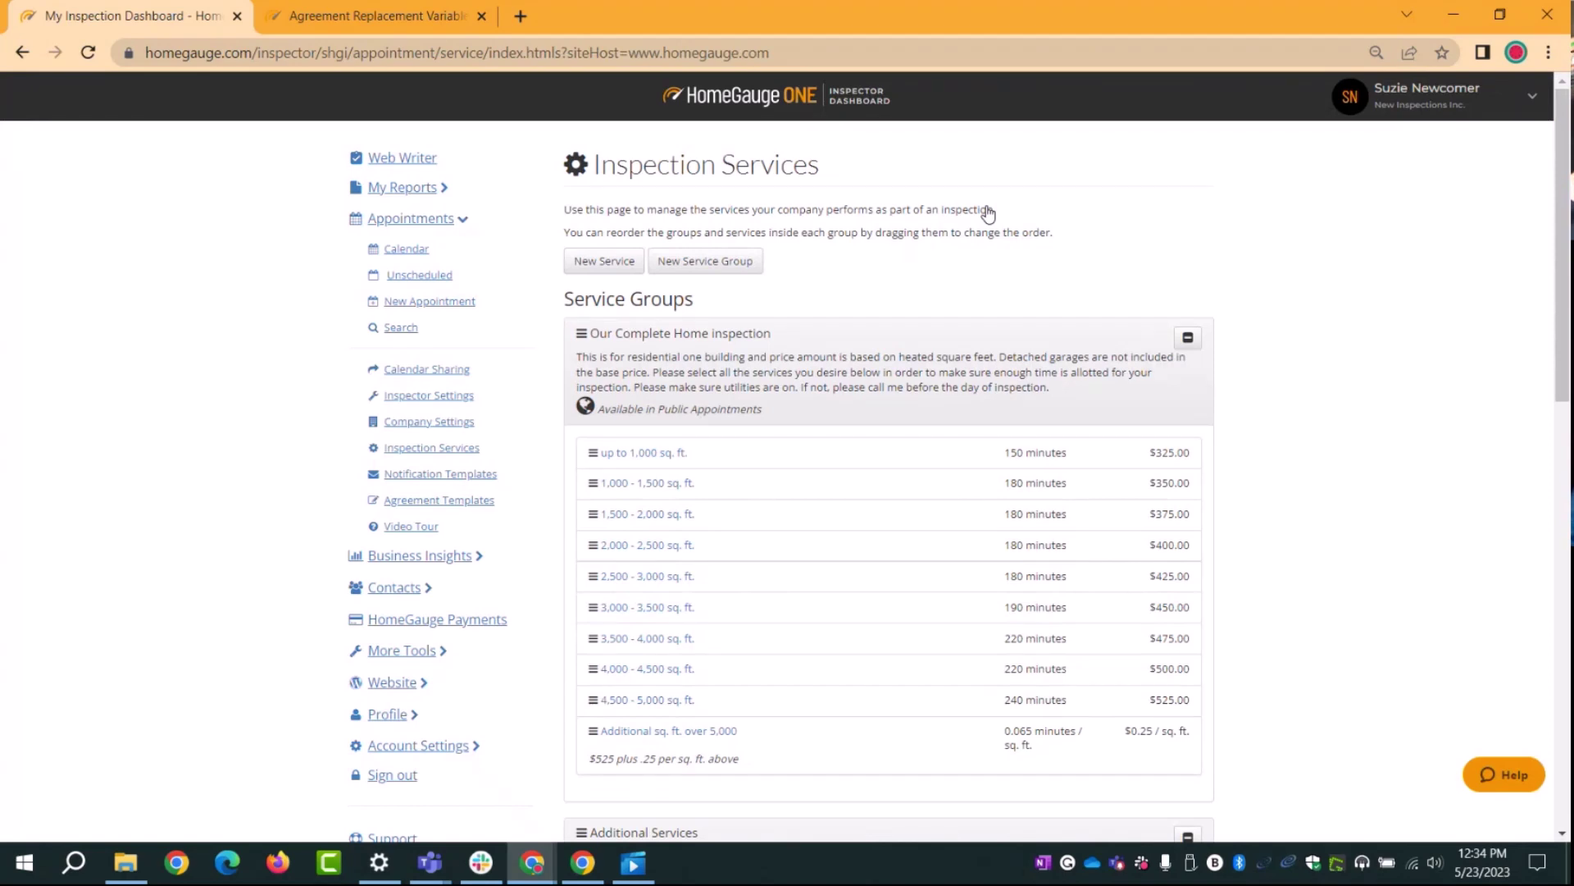
# Step: Scroll through Inspection Services to review the groups and the Cash, Repeat Customer, Military and Add On Promo discounts
pyautogui.scroll(-7, 1441, 450)
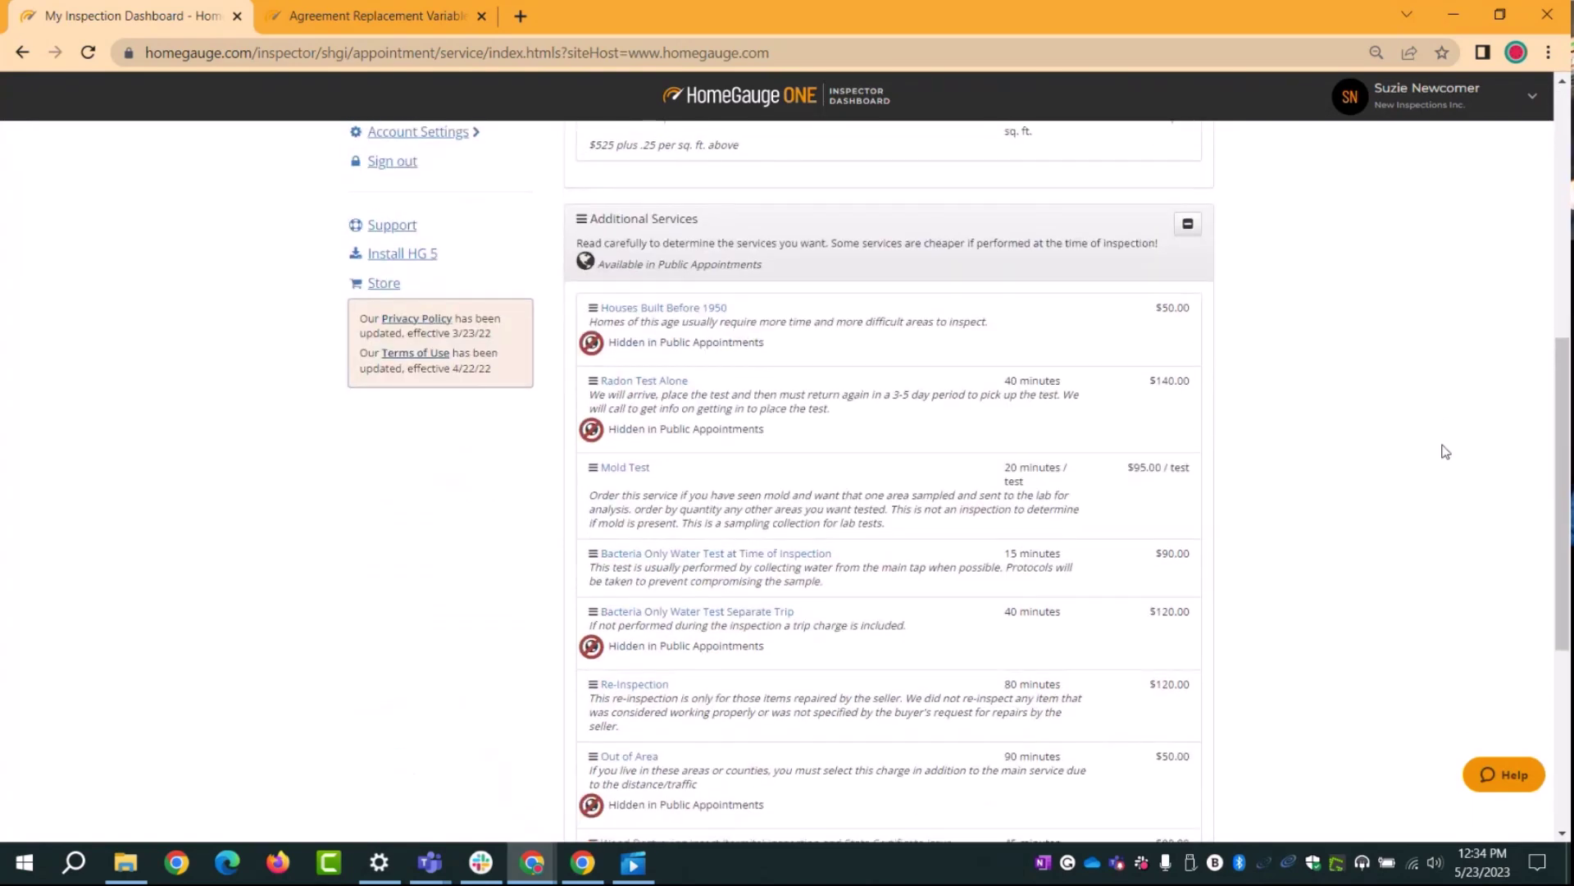
pyautogui.scroll(-5, 1443, 449)
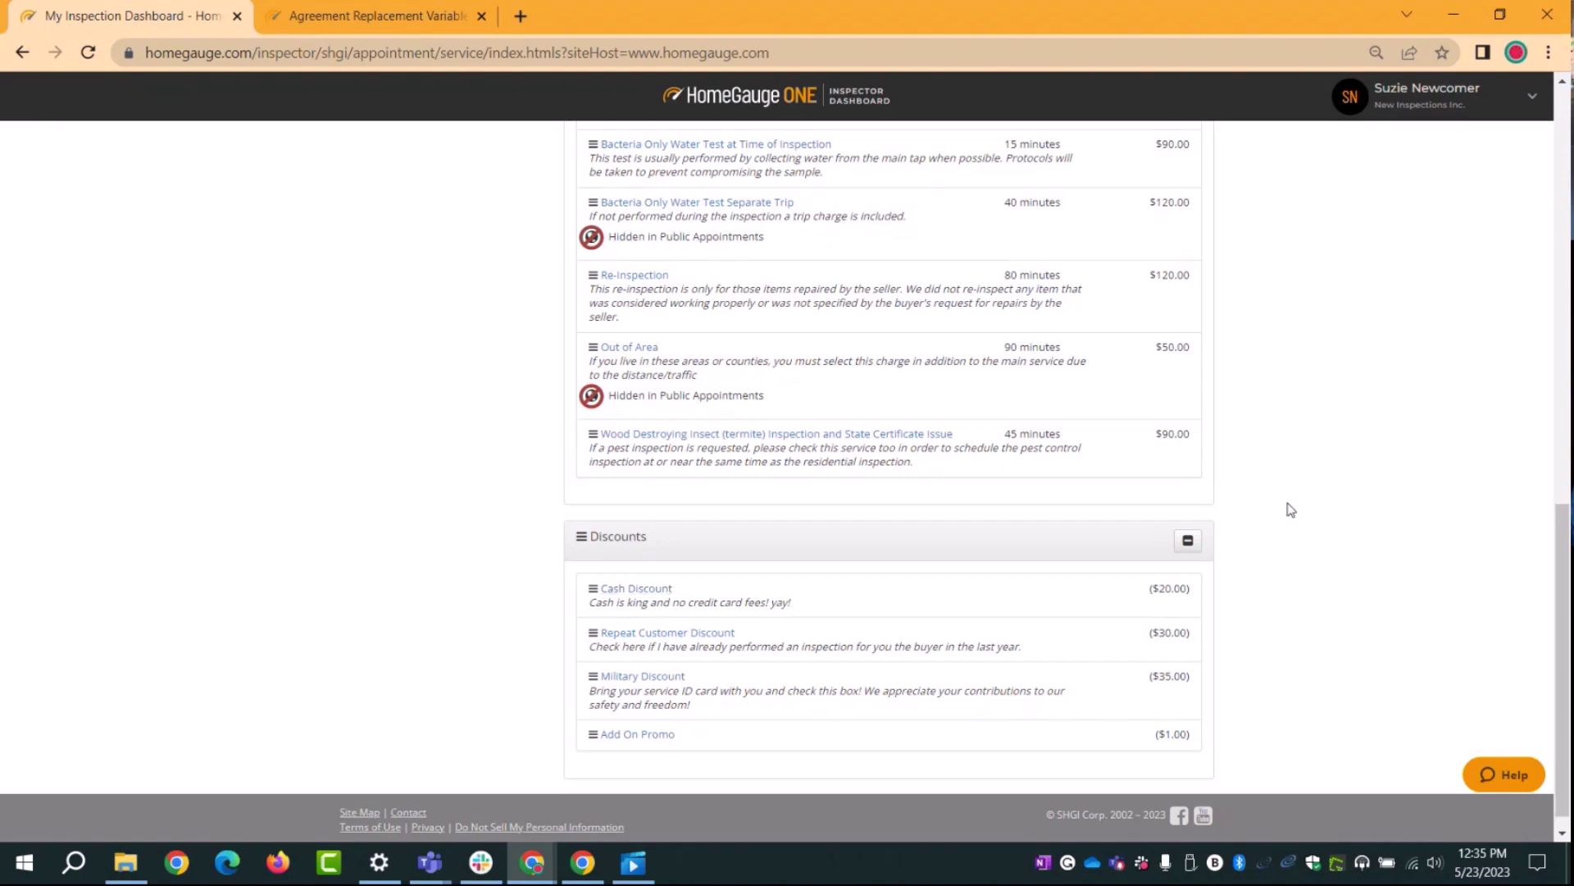
pyautogui.scroll(6, 1290, 509)
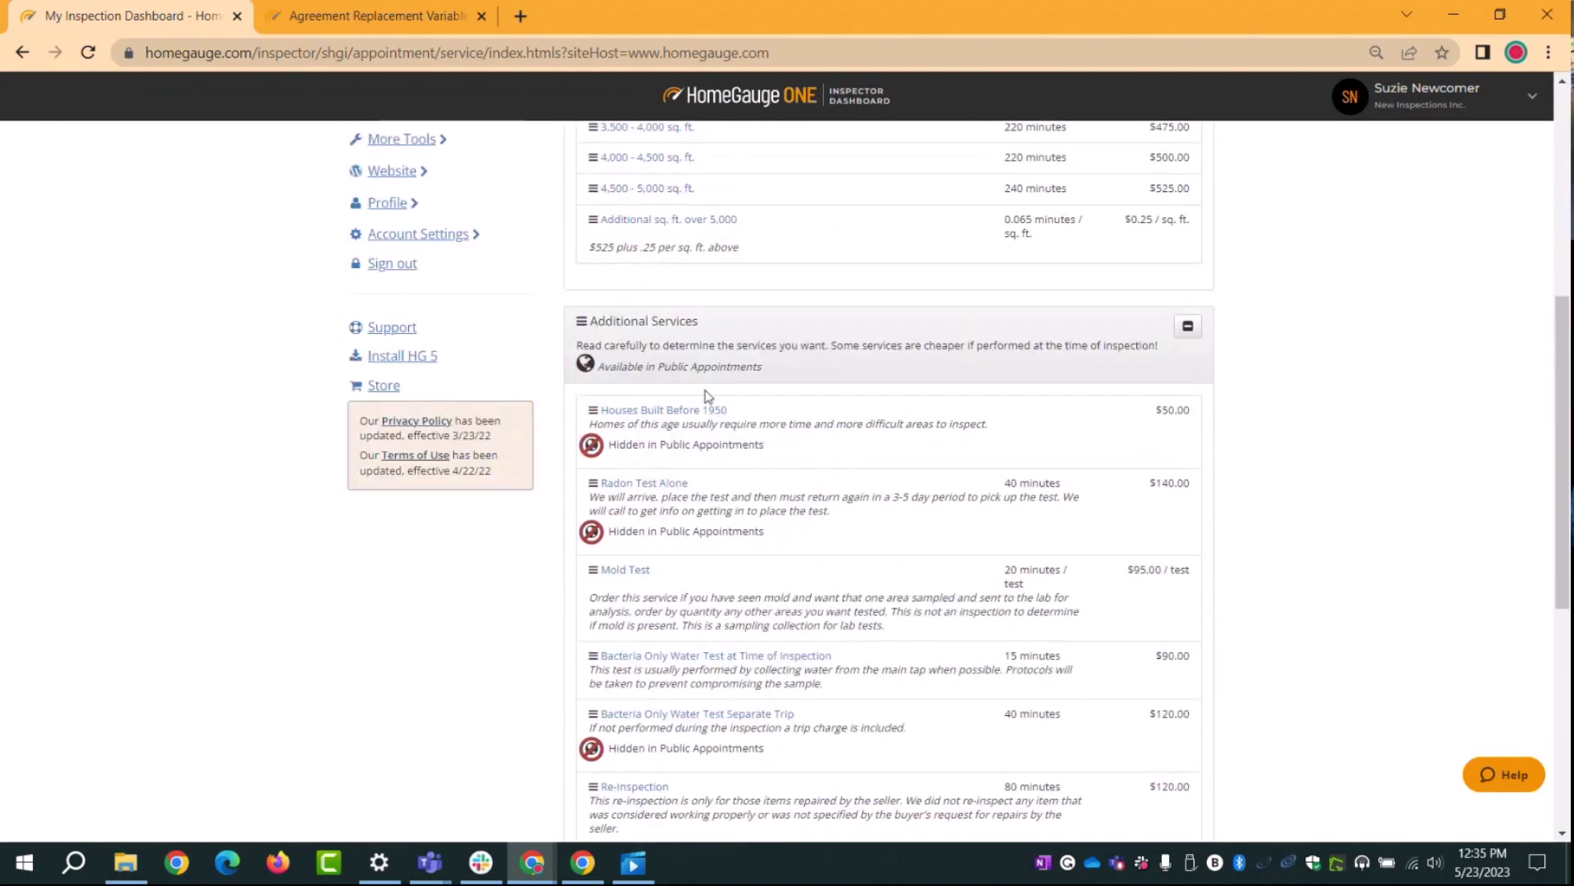
pyautogui.scroll(6, 1307, 456)
pyautogui.scroll(-1, 797, 411)
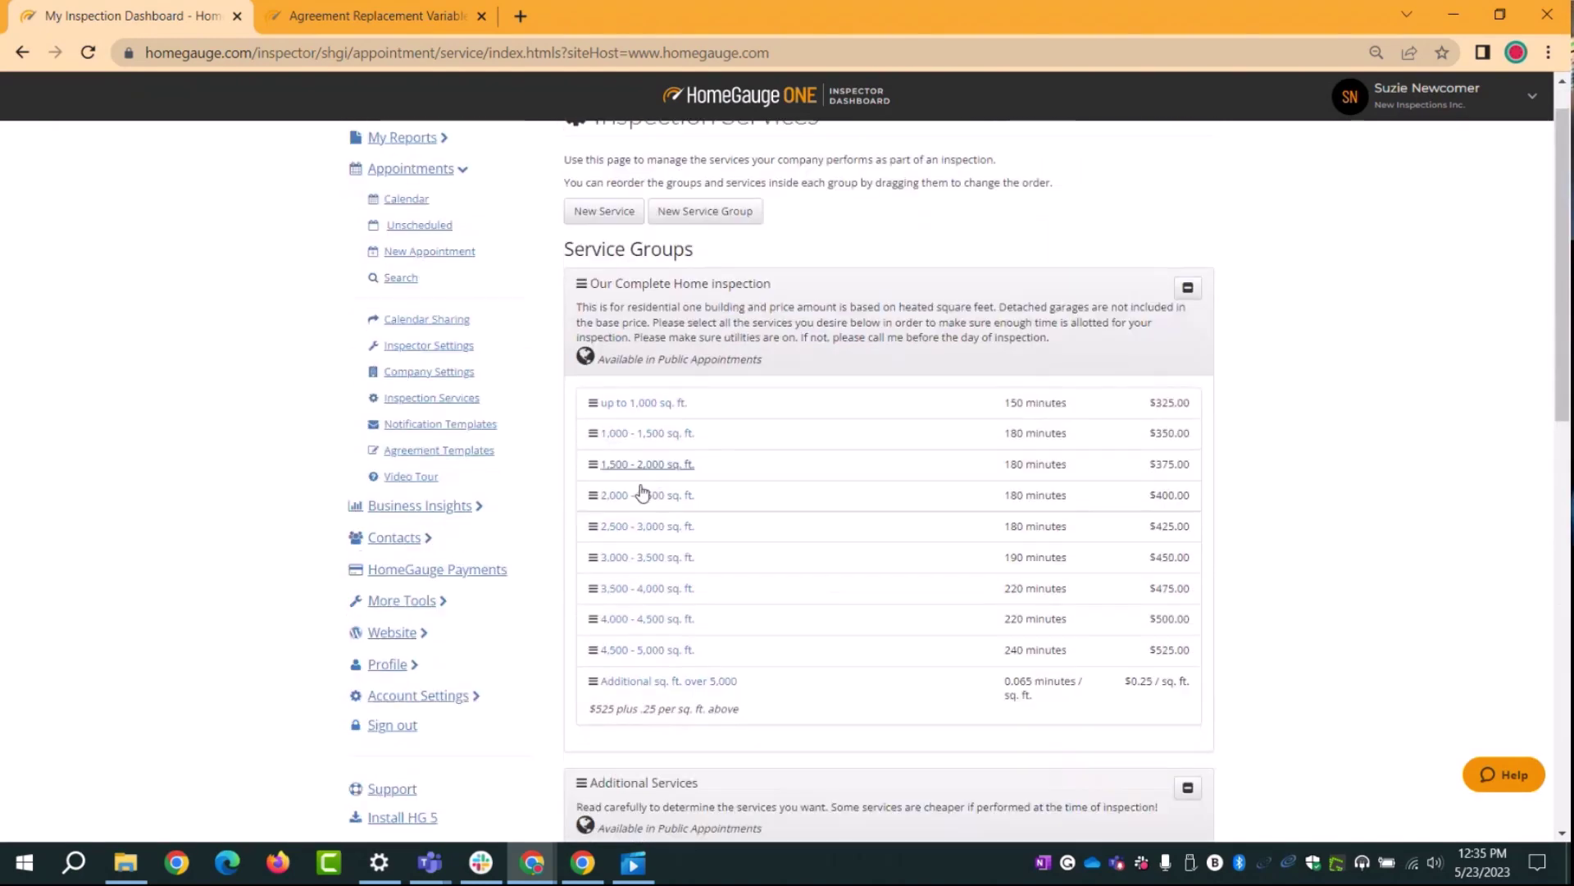
pyautogui.scroll(1, 642, 492)
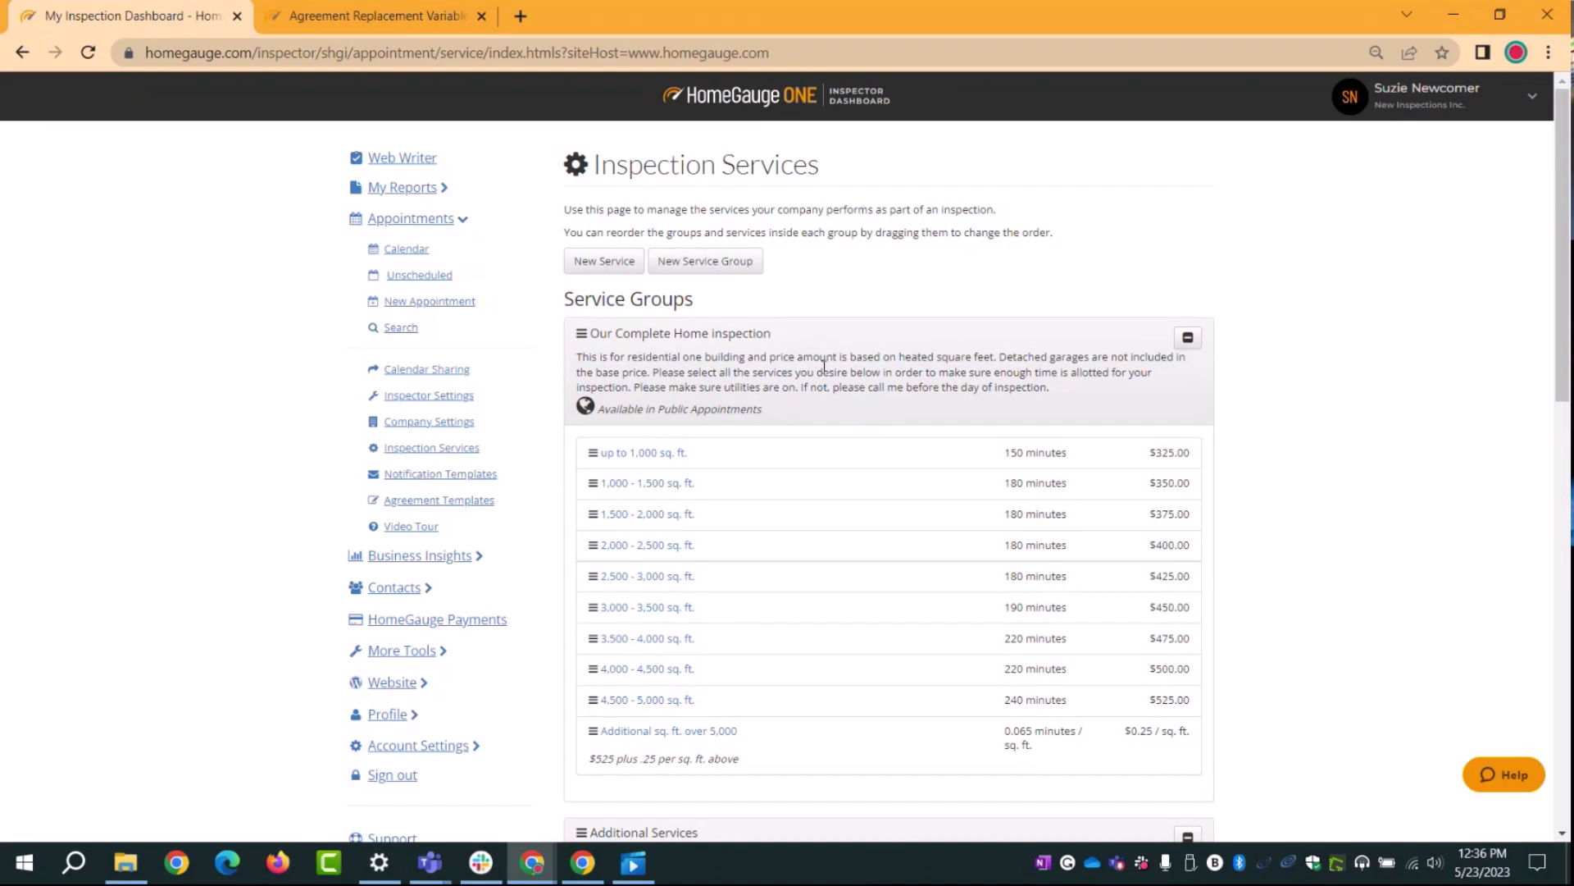
# Step: Drag Radon Test Alone below Mold Test in Additional Services, then return to the top
pyautogui.moveTo(812, 343); pyautogui.dragTo(860, 332)
pyautogui.scroll(-7, 804, 552)
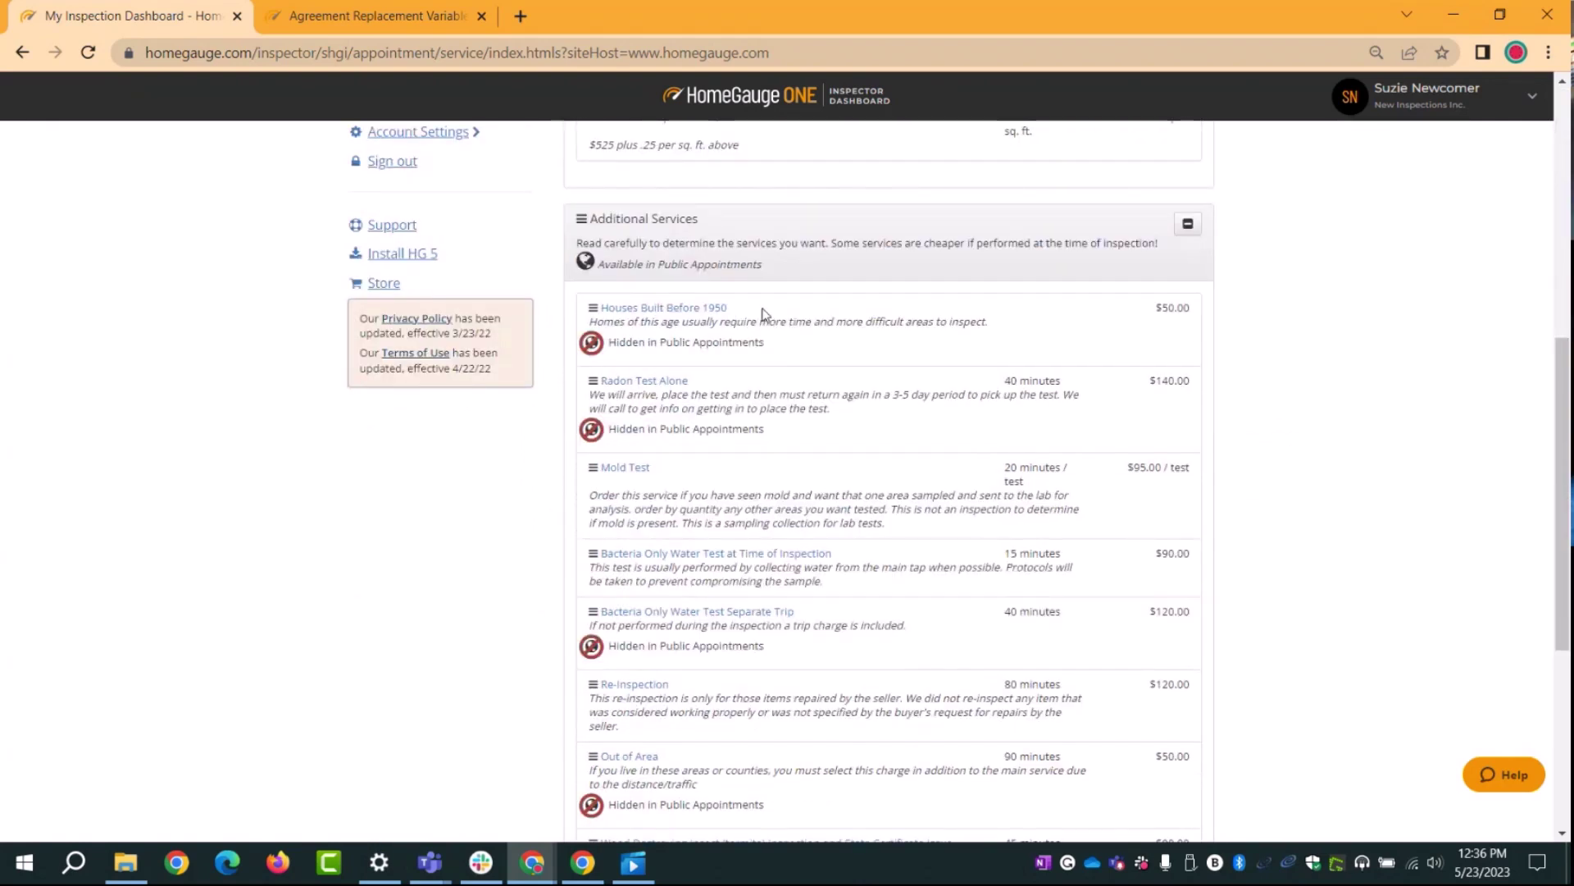
pyautogui.moveTo(771, 317); pyautogui.dragTo(761, 400)
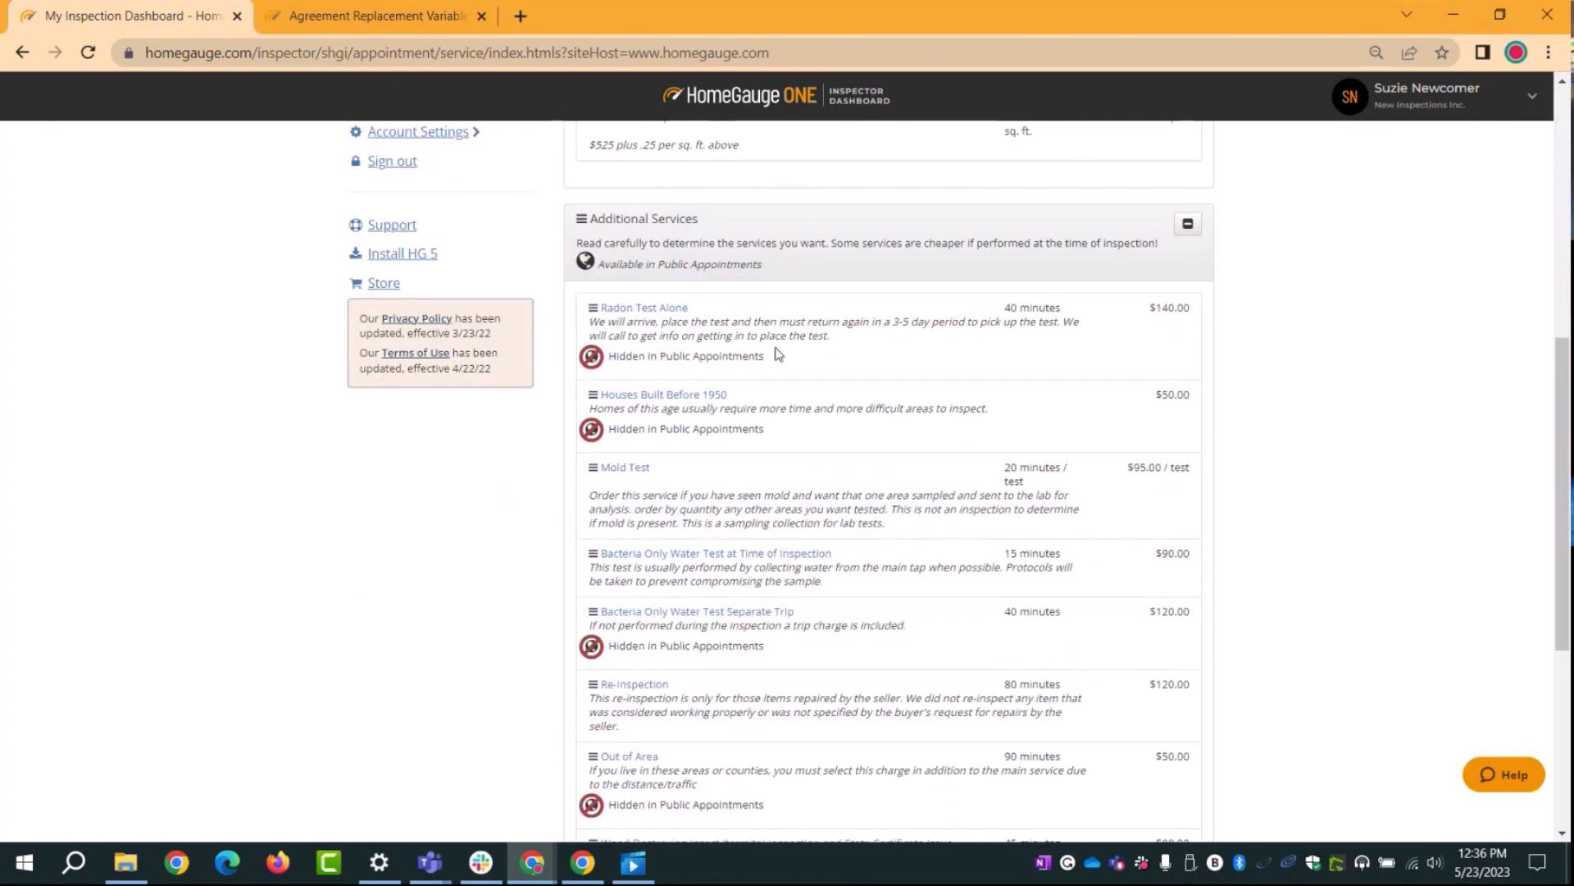
pyautogui.moveTo(773, 328); pyautogui.dragTo(767, 459)
pyautogui.scroll(4, 721, 523)
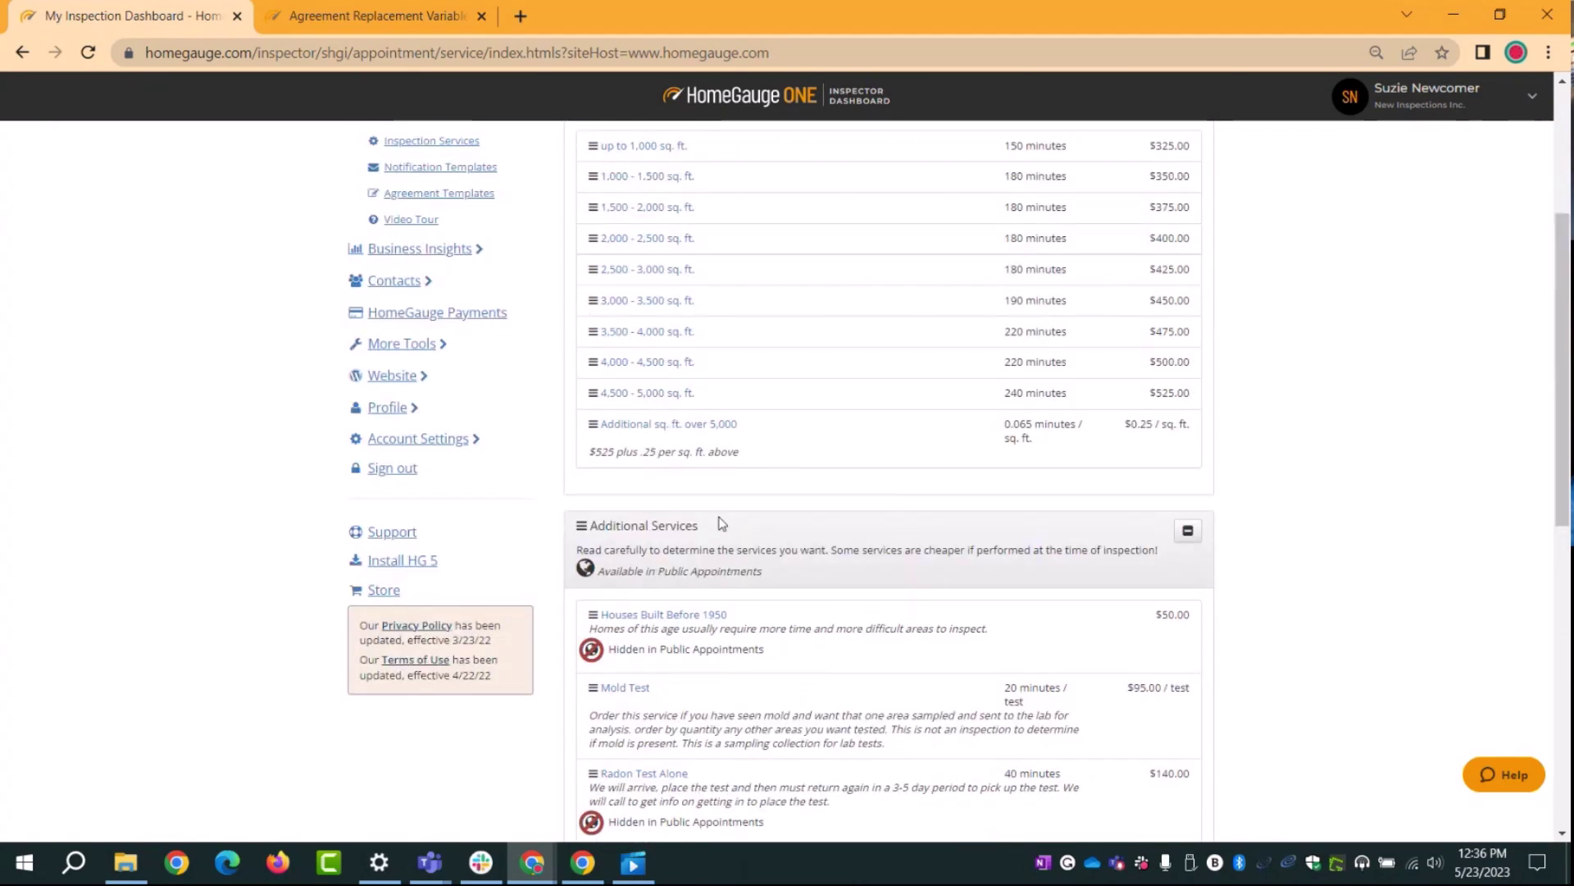
pyautogui.scroll(4, 722, 523)
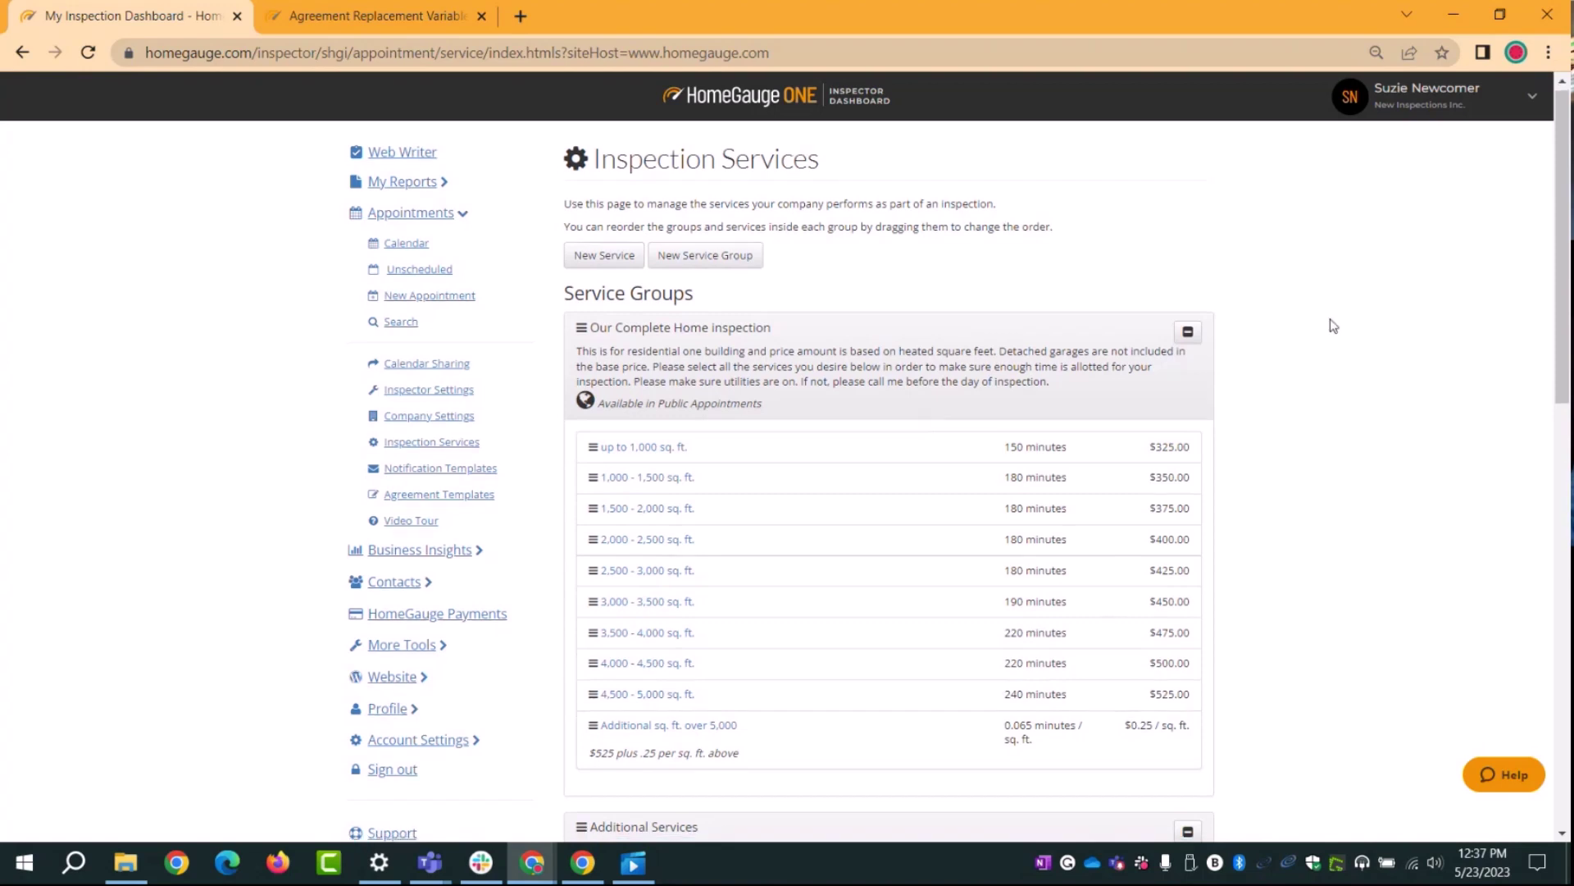
pyautogui.scroll(-7, 1330, 364)
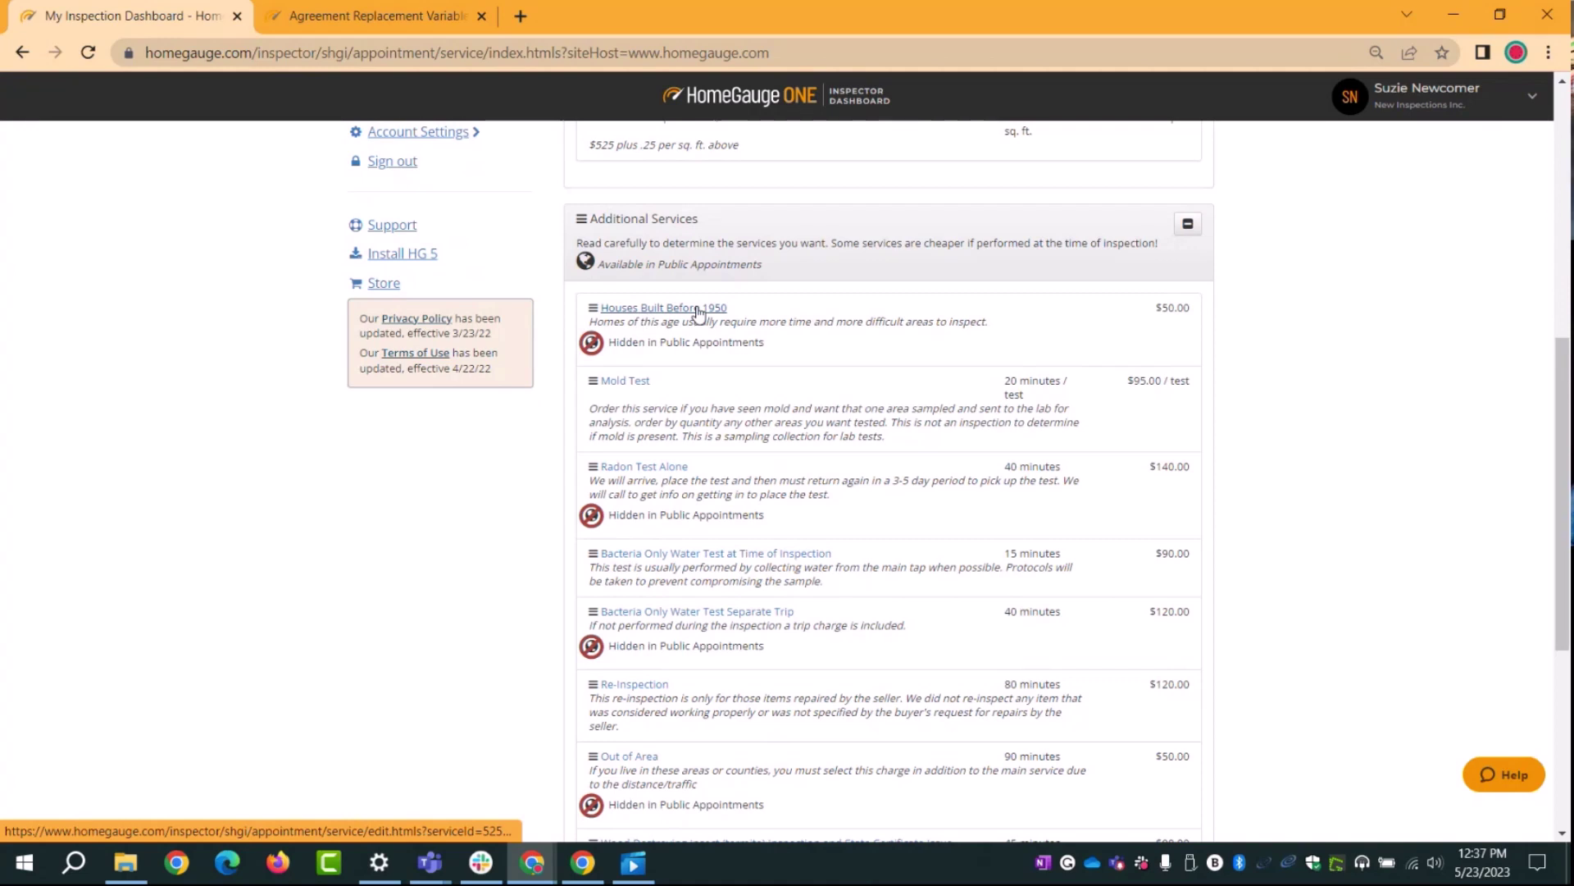
pyautogui.scroll(-5, 1376, 601)
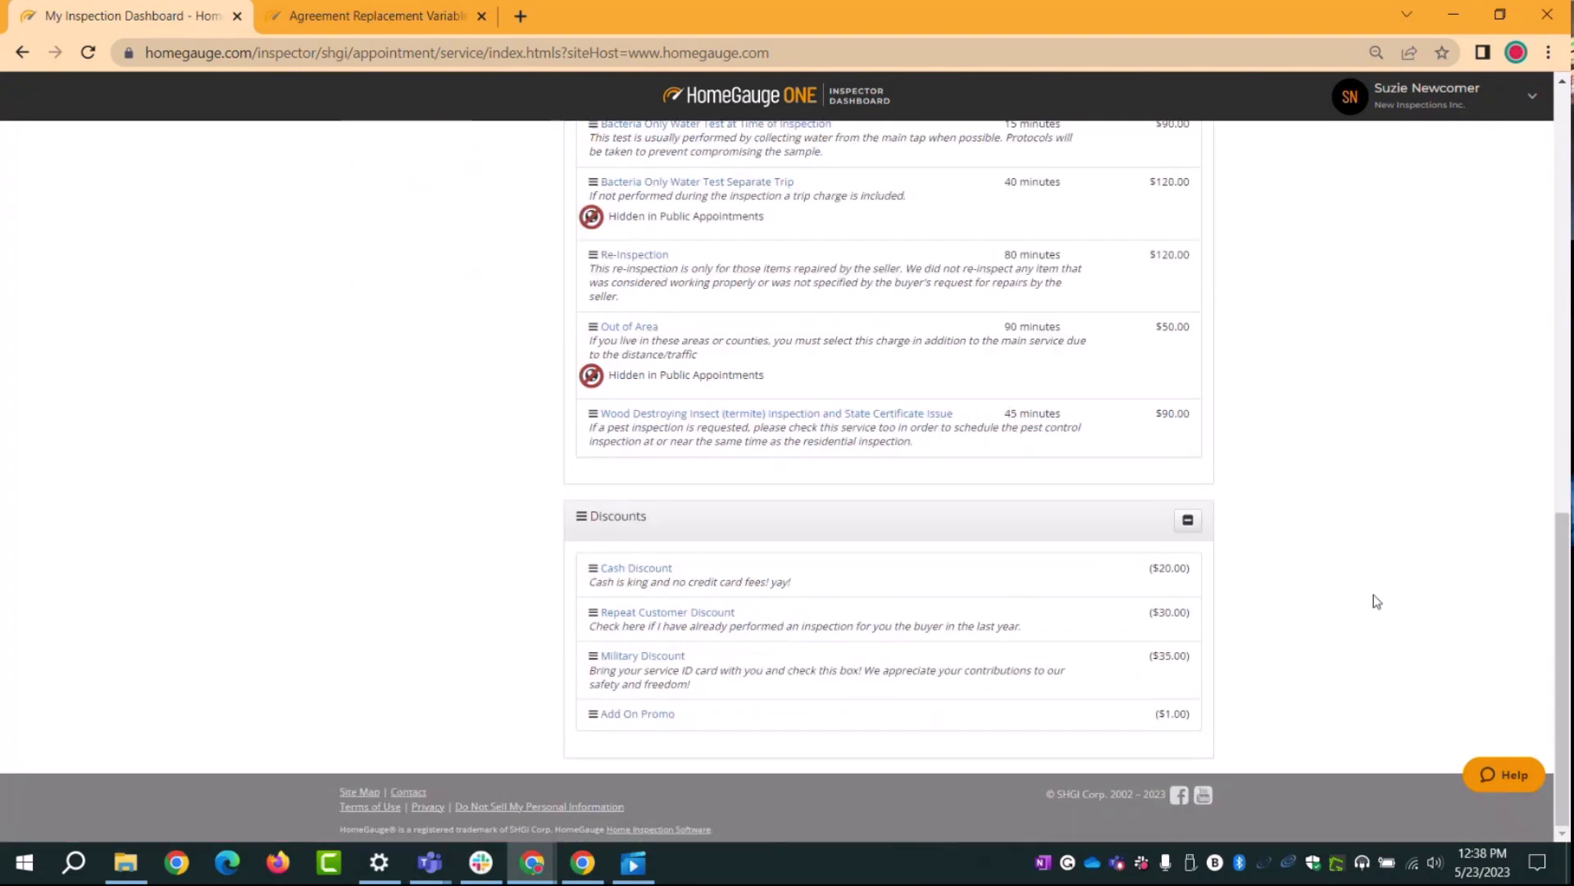
pyautogui.scroll(12, 1376, 601)
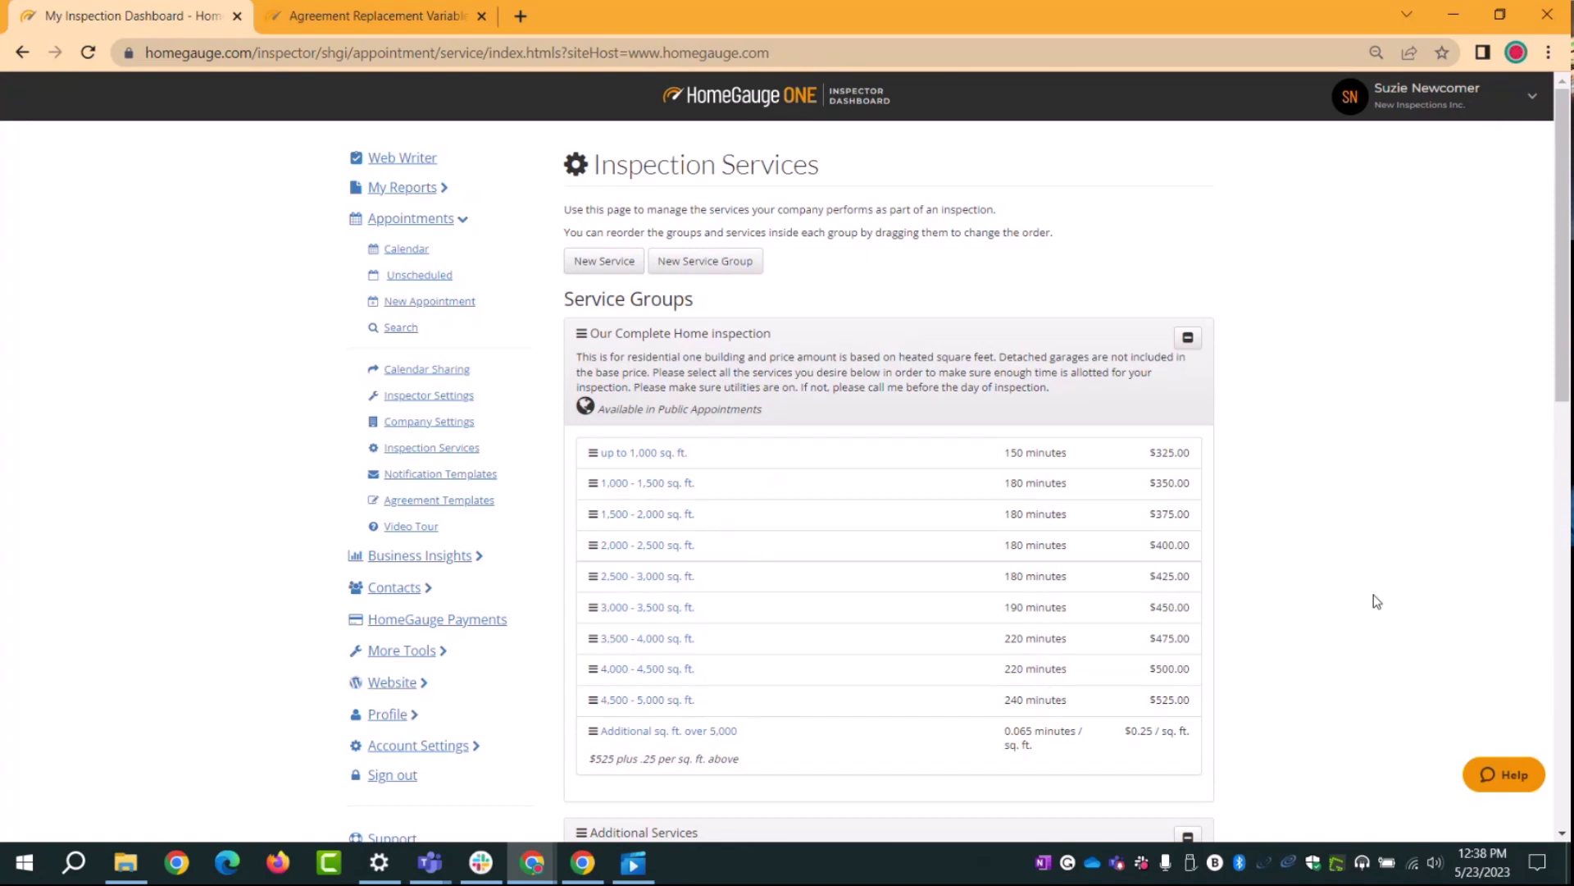
# Step: Start a new service group named 'Condos'
pyautogui.click(705, 261)
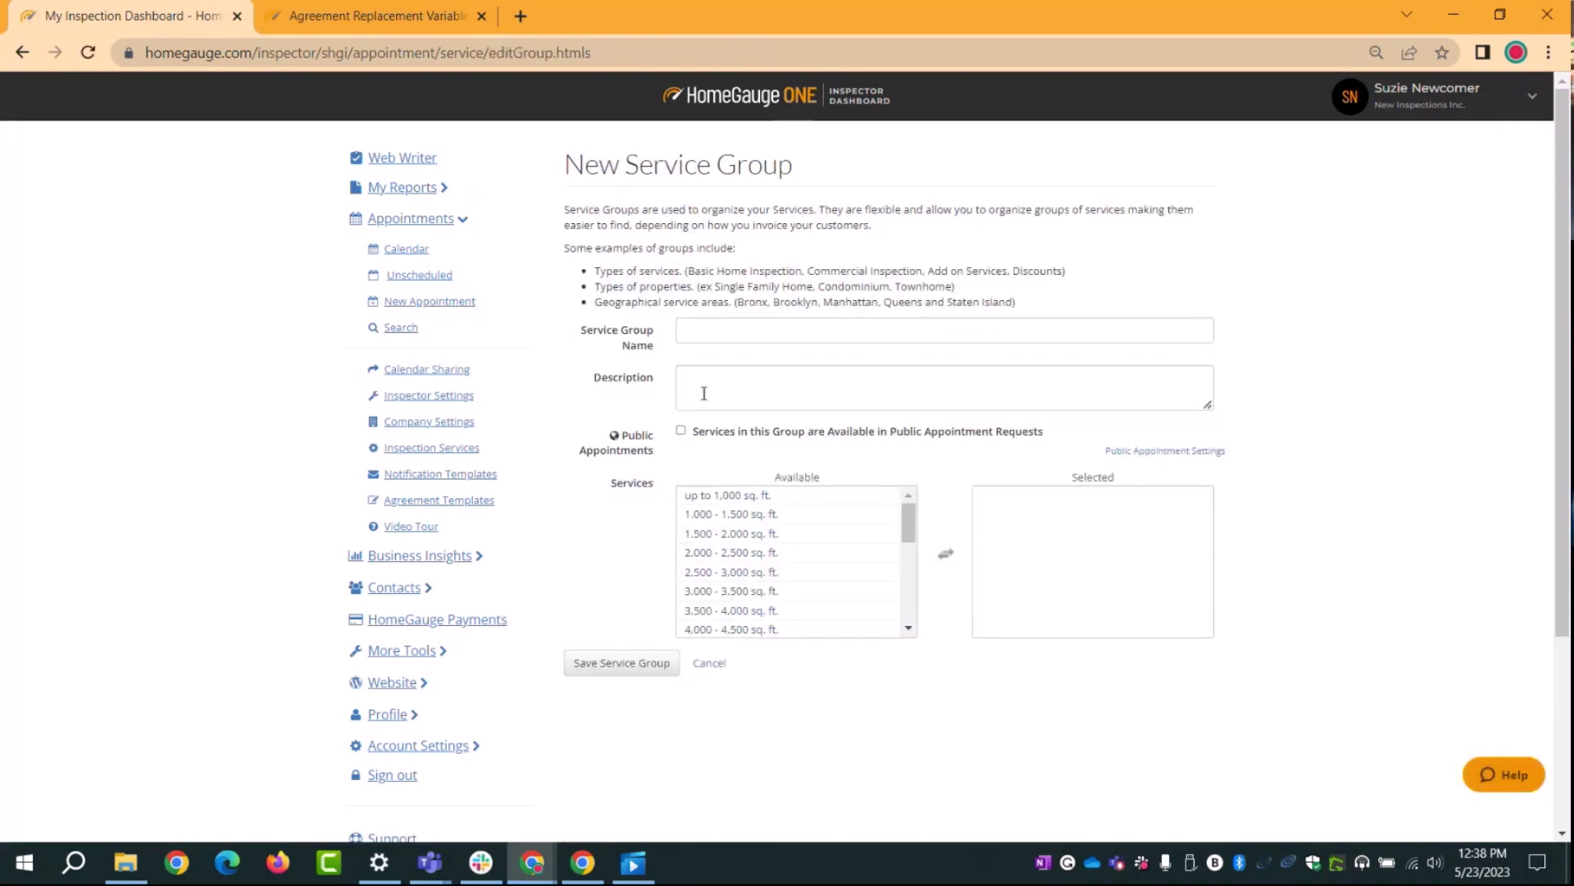
pyautogui.click(703, 334)
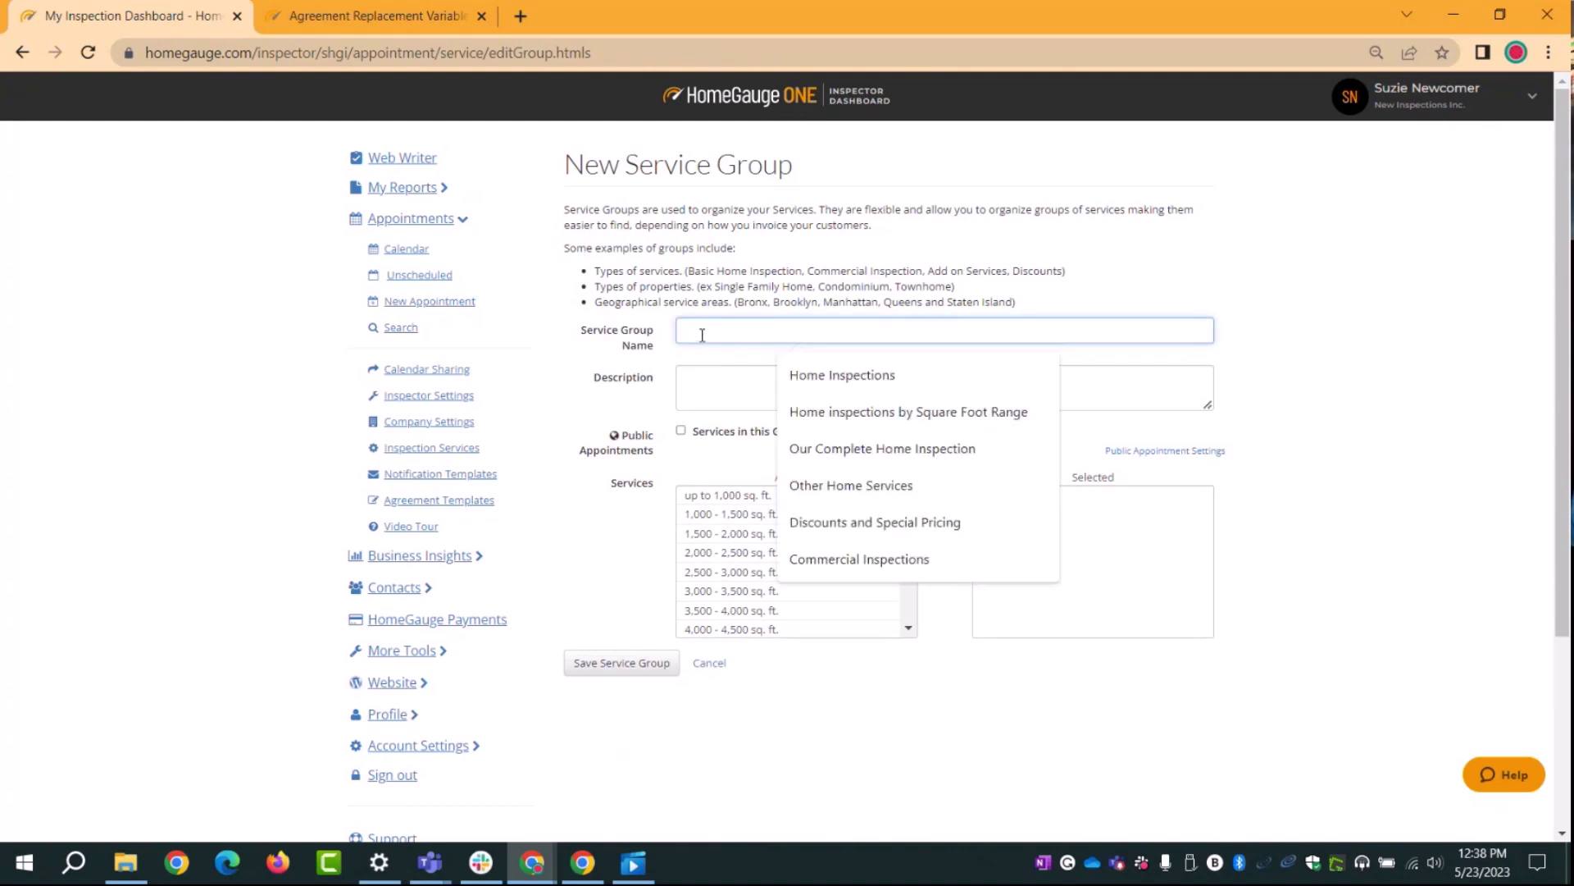
pyautogui.write('Condos')
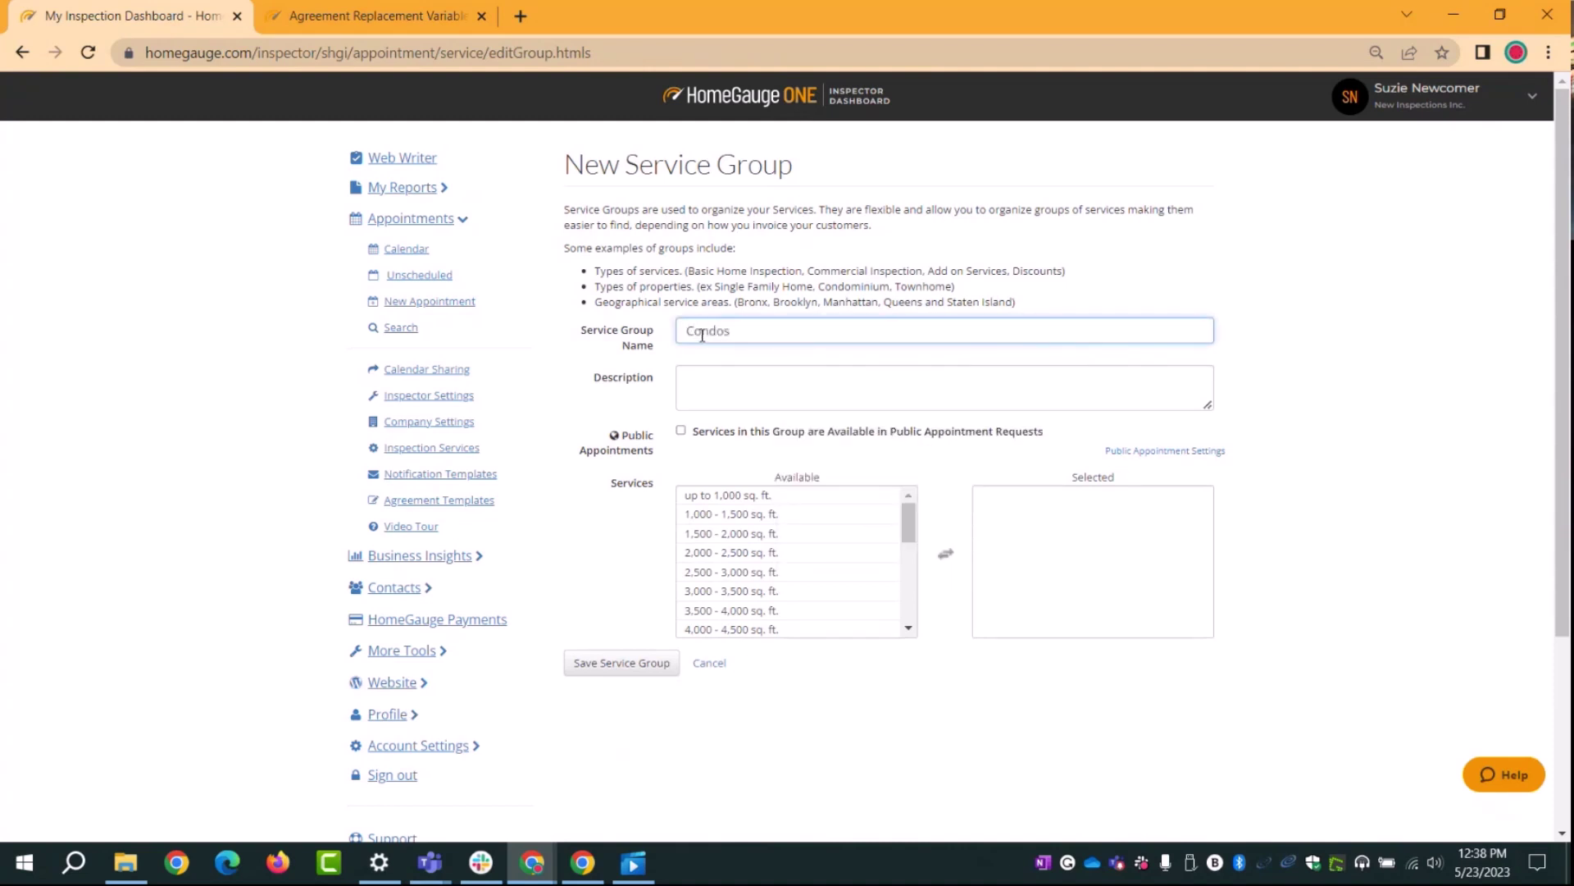
pyautogui.click(625, 386)
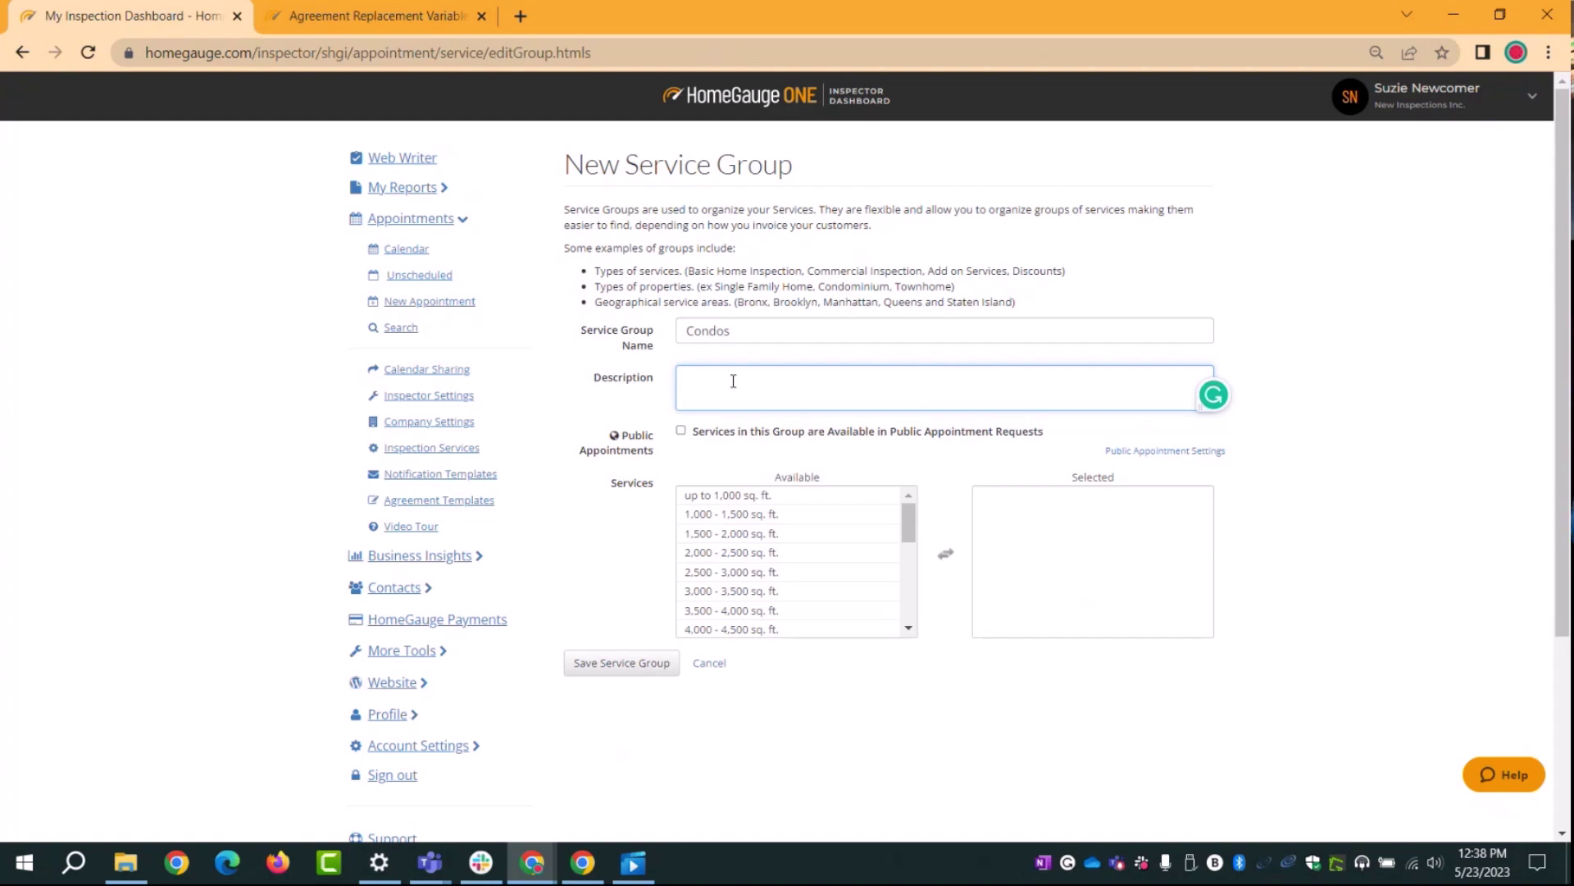
# Step: Make the Condos group available in Public Appointments and save it
pyautogui.moveTo(1048, 432); pyautogui.dragTo(693, 437)
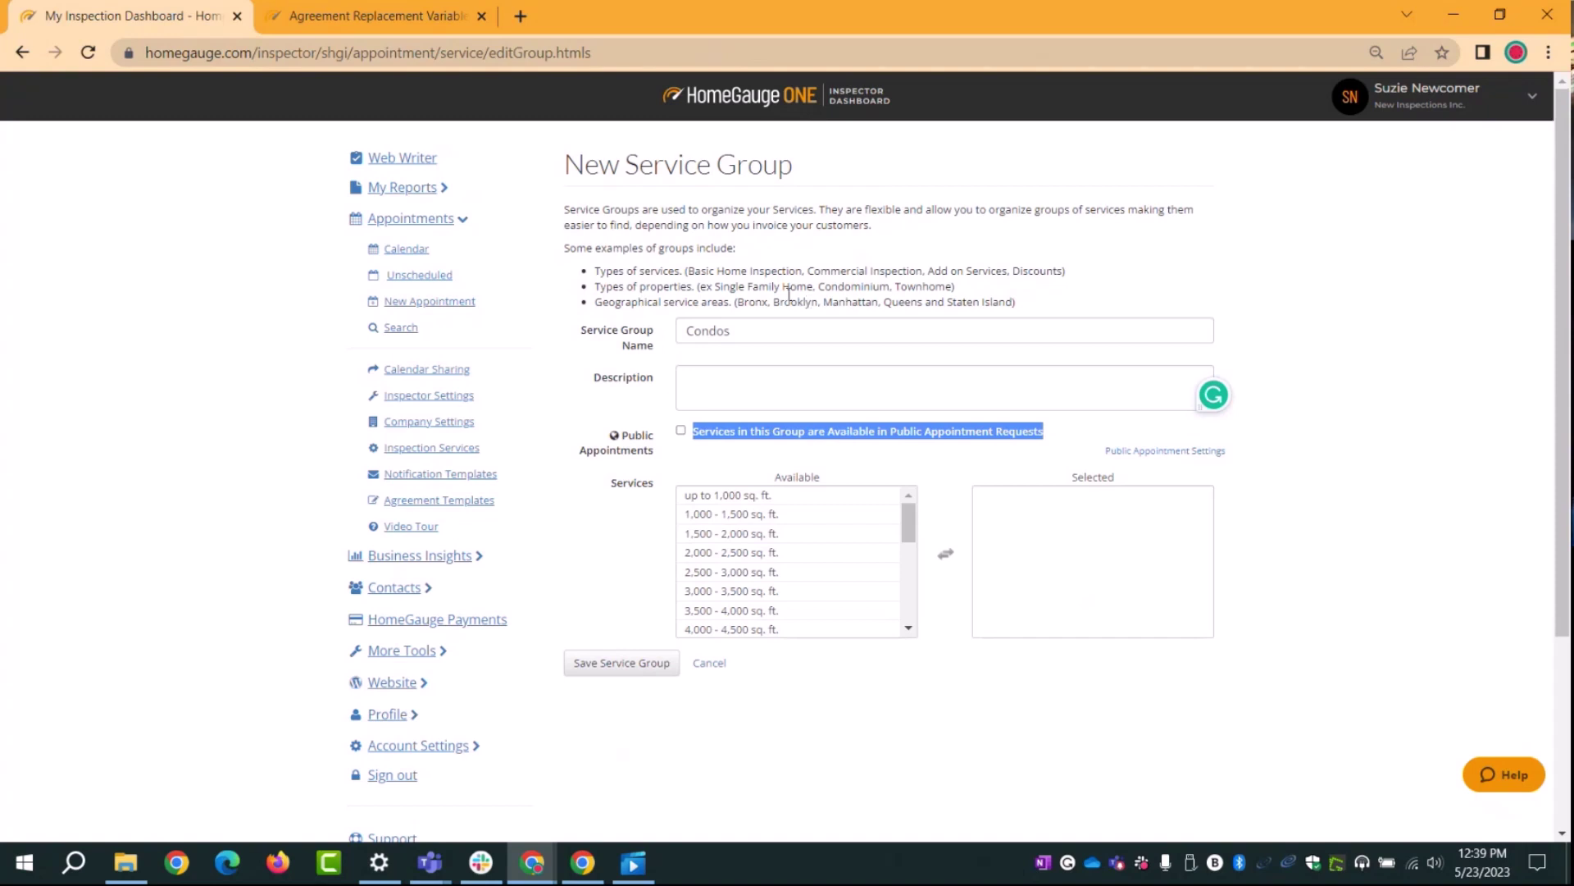
pyautogui.click(681, 431)
pyautogui.click(747, 558)
pyautogui.keyDown('ctrl'); pyautogui.click(747, 558); pyautogui.keyUp('ctrl')
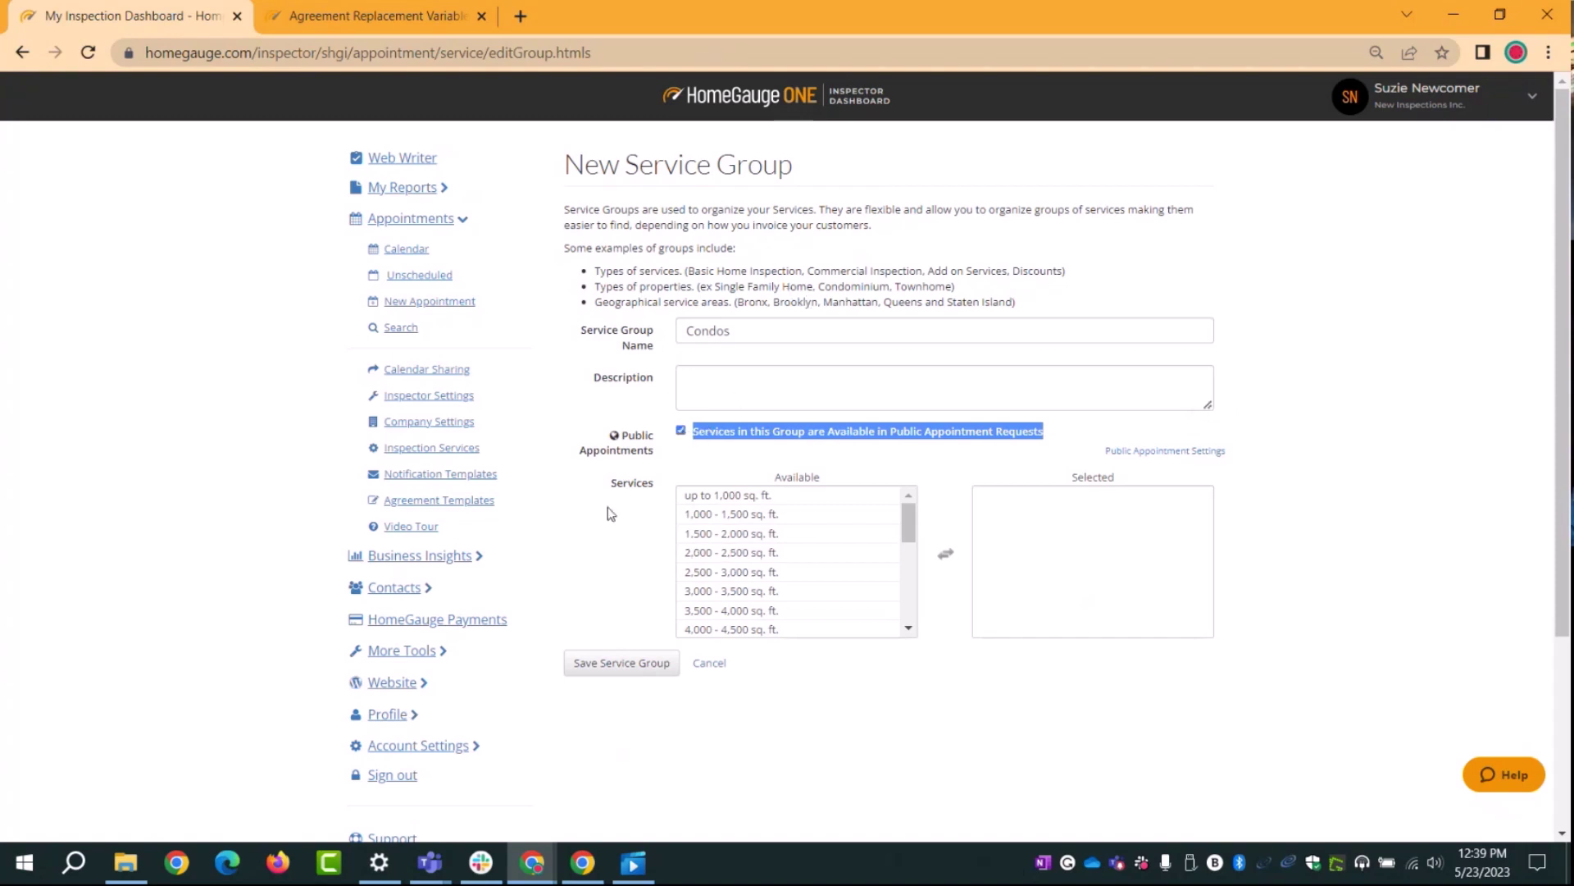
pyautogui.click(608, 507)
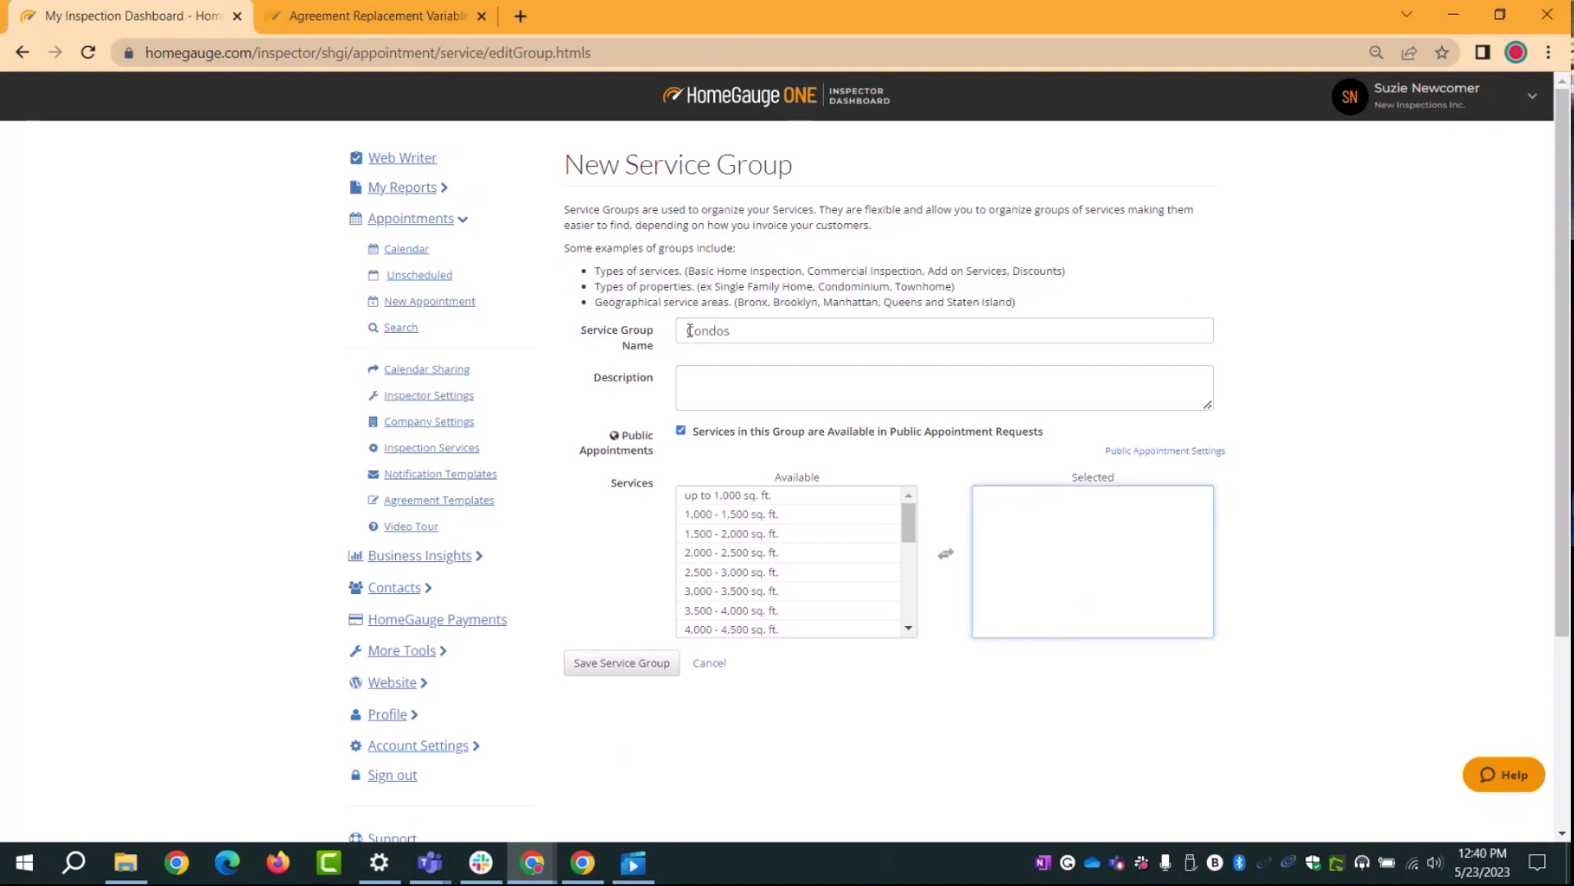
pyautogui.click(778, 515)
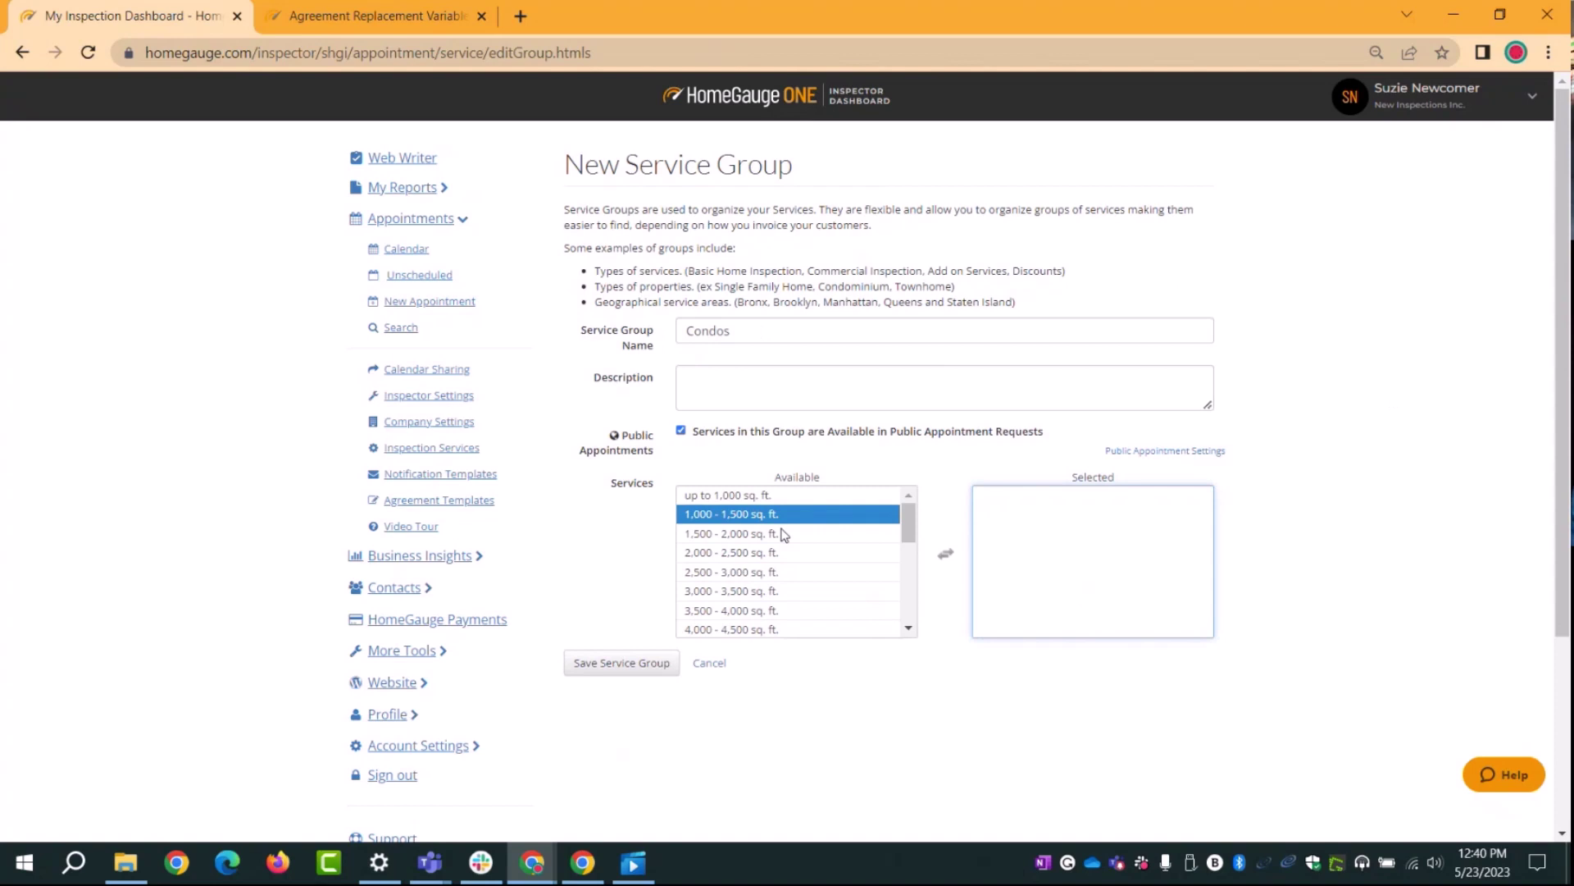
pyautogui.click(594, 668)
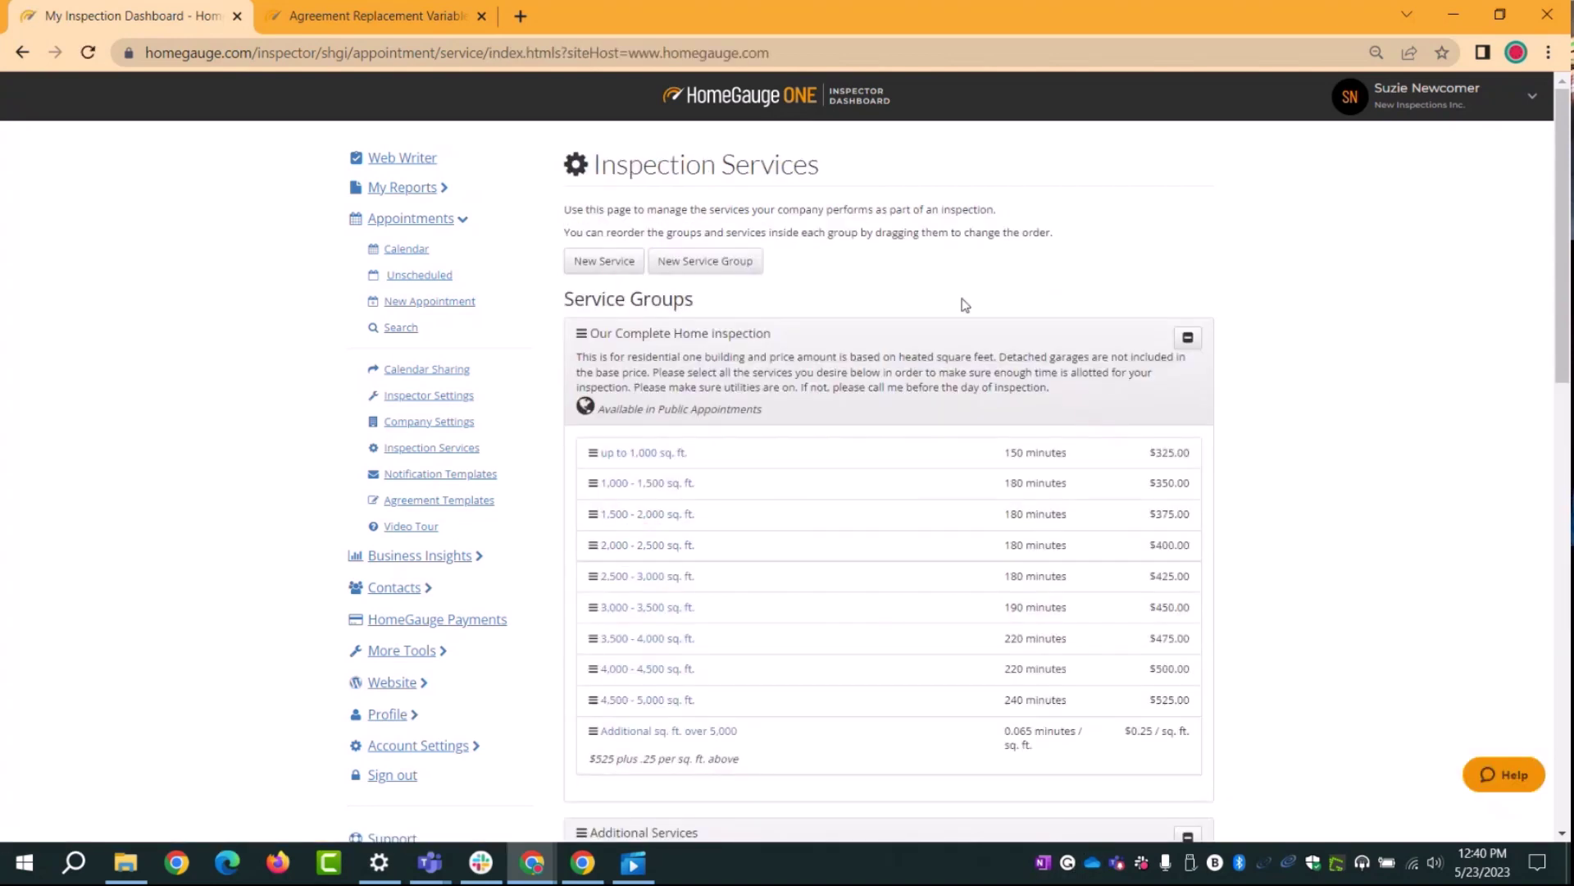
# Step: Move the Condos group right after Our Complete Home Inspection, then begin a new service
pyautogui.scroll(-9, 1036, 419)
pyautogui.scroll(-5, 1036, 419)
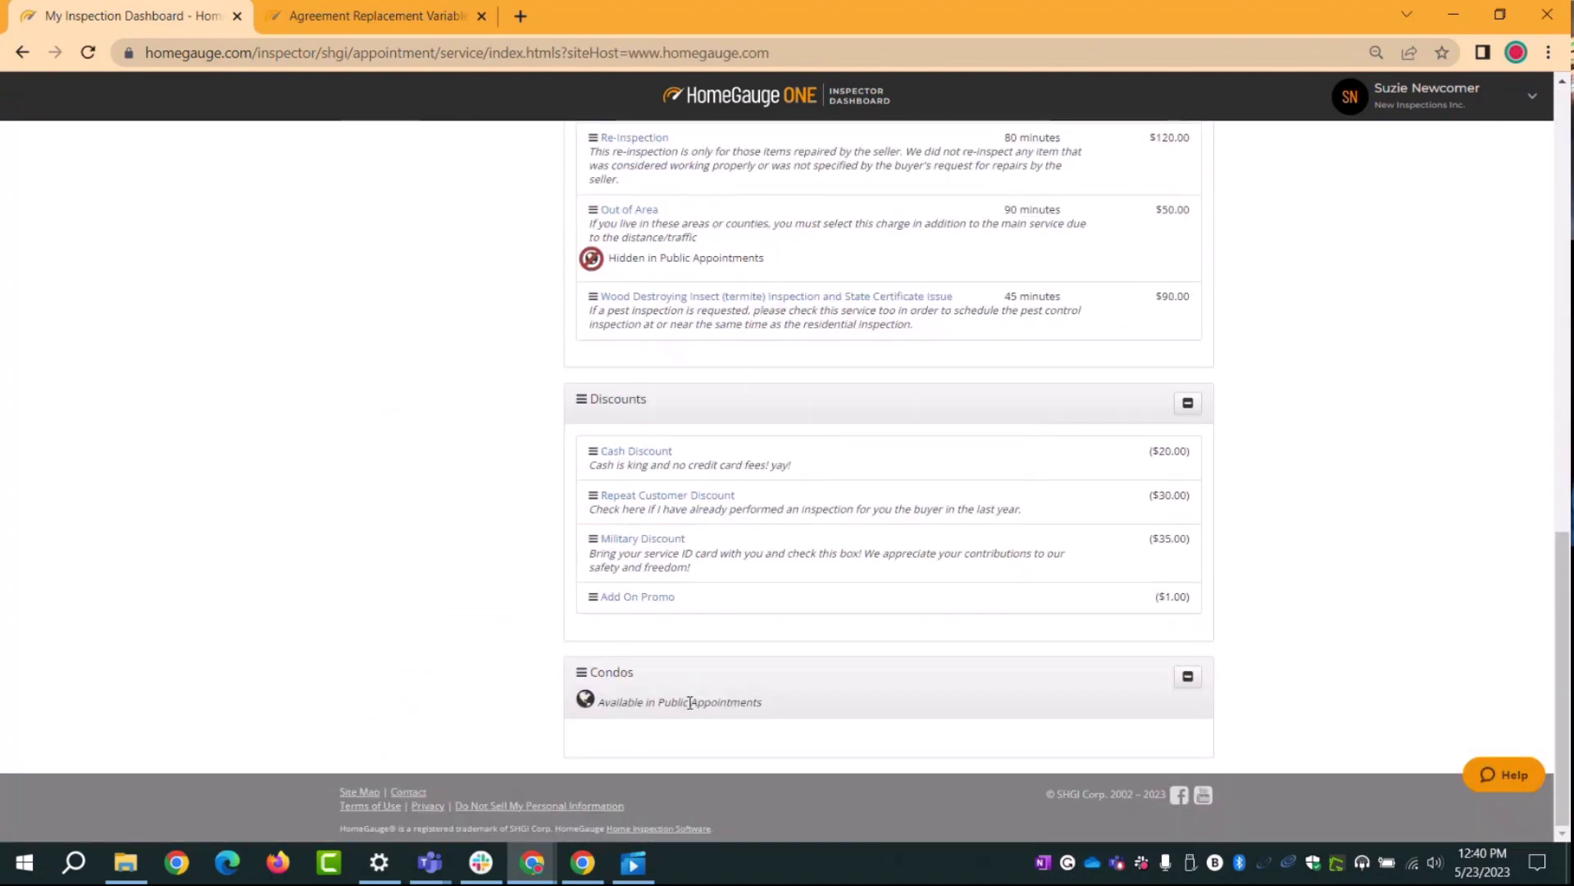
pyautogui.moveTo(795, 682); pyautogui.dragTo(795, 685)
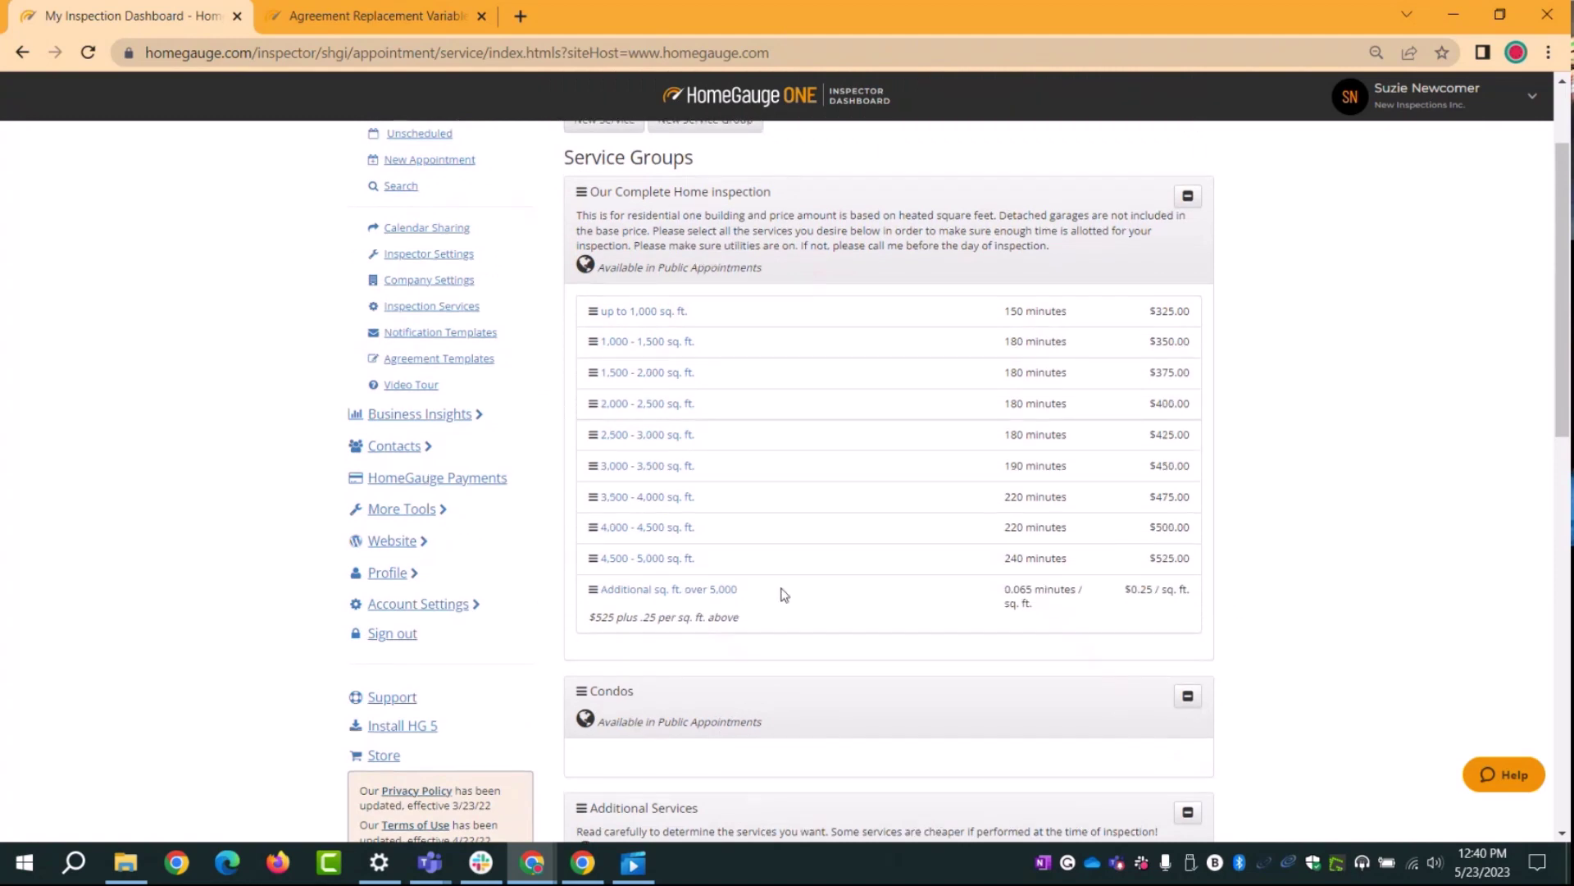
pyautogui.scroll(2, 780, 591)
pyautogui.click(596, 263)
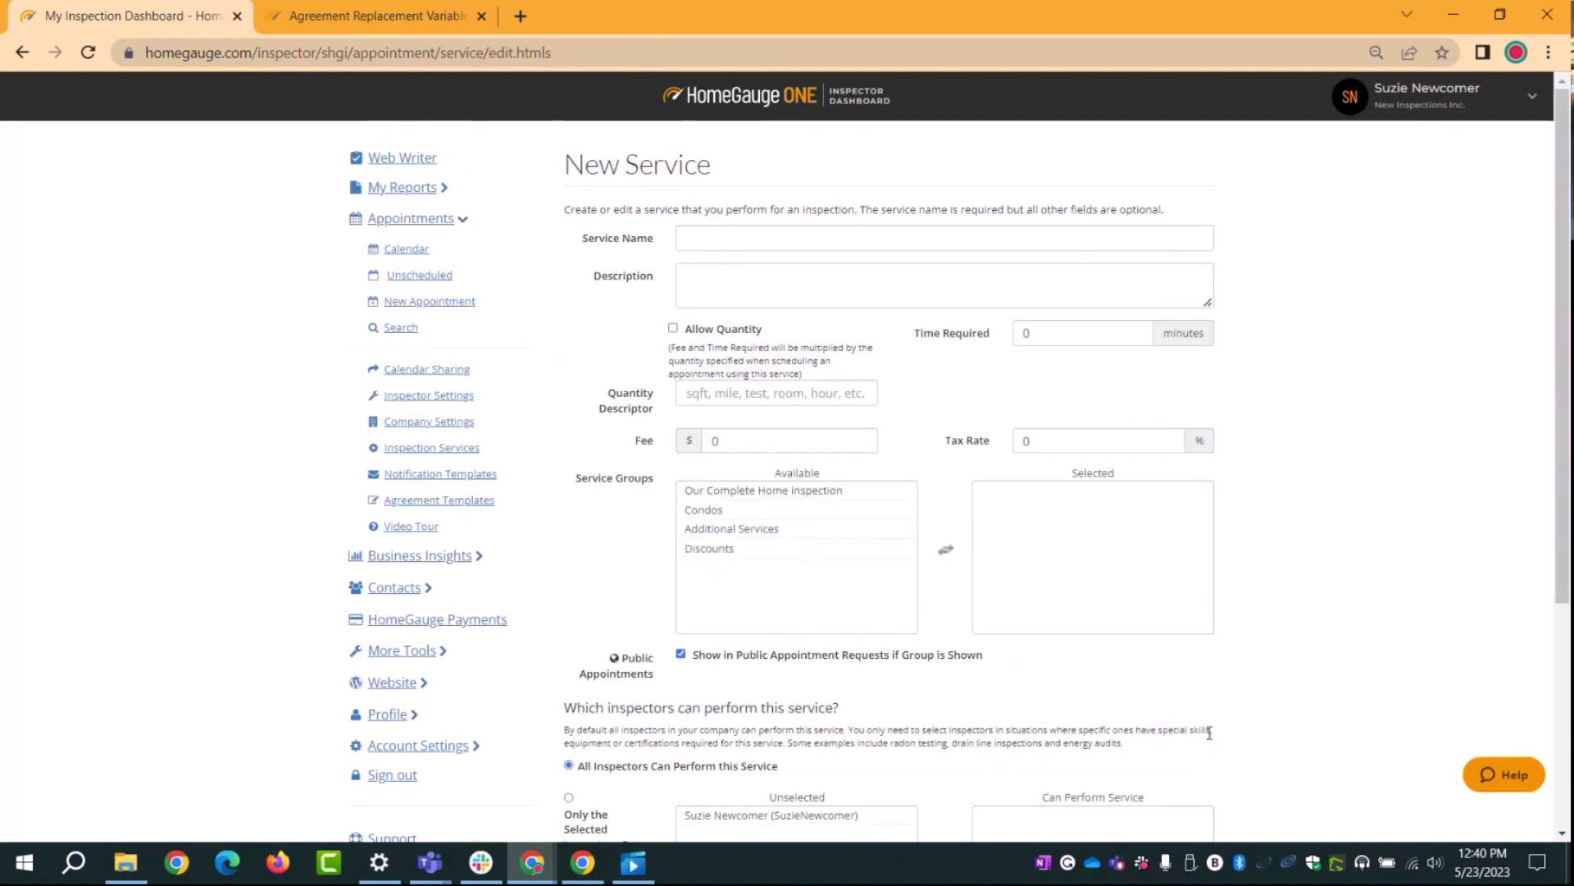
# Step: Name the new service 'Condo 1 bedroom'
pyautogui.click(746, 244)
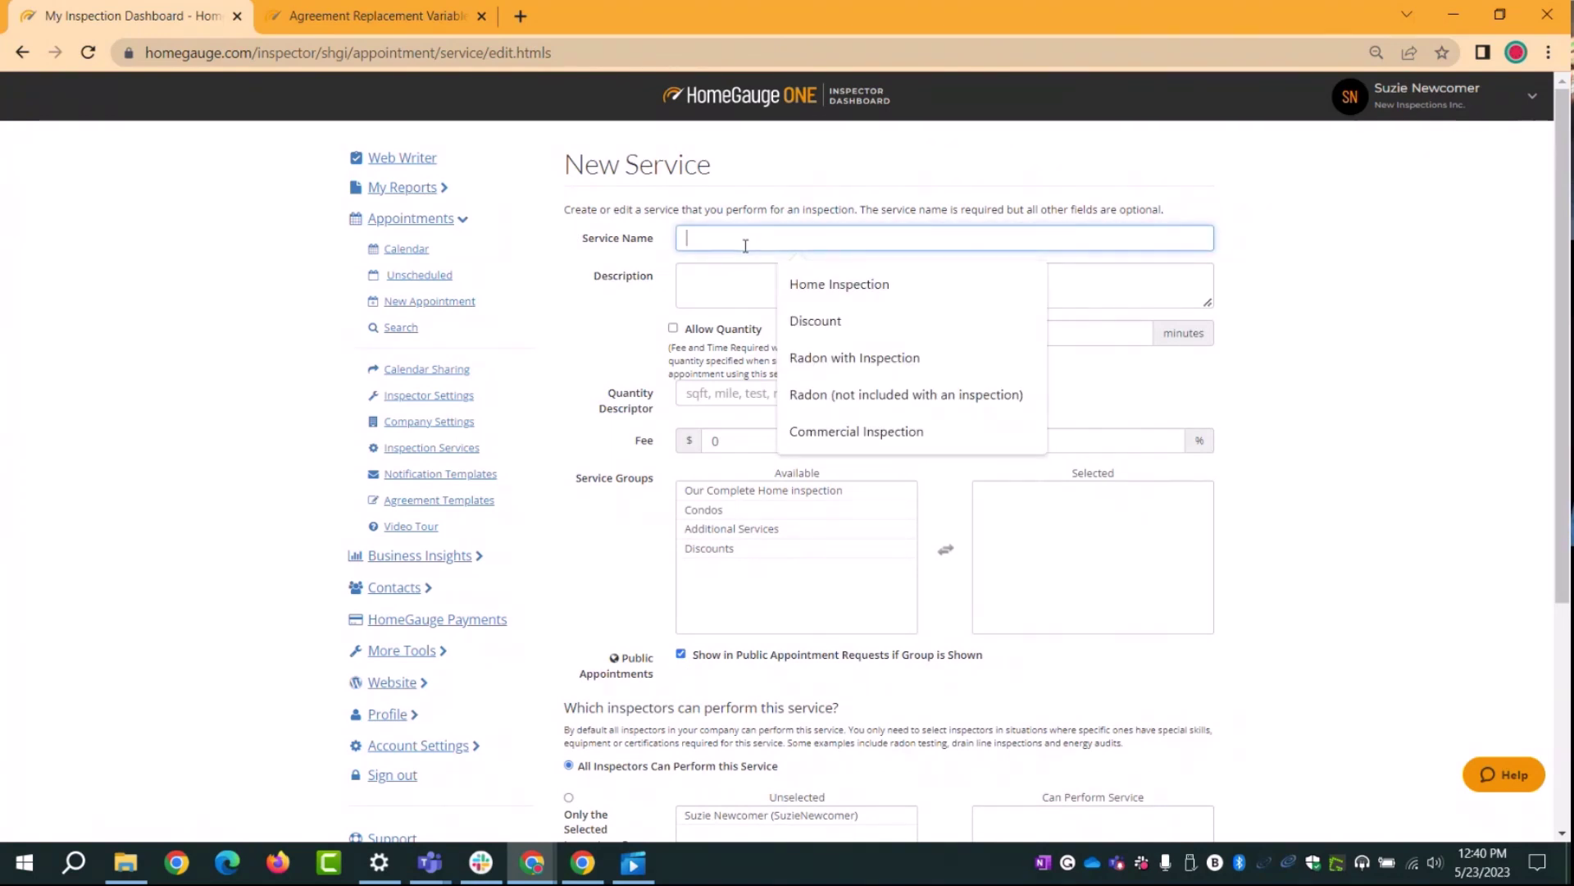
pyautogui.write('Condo')
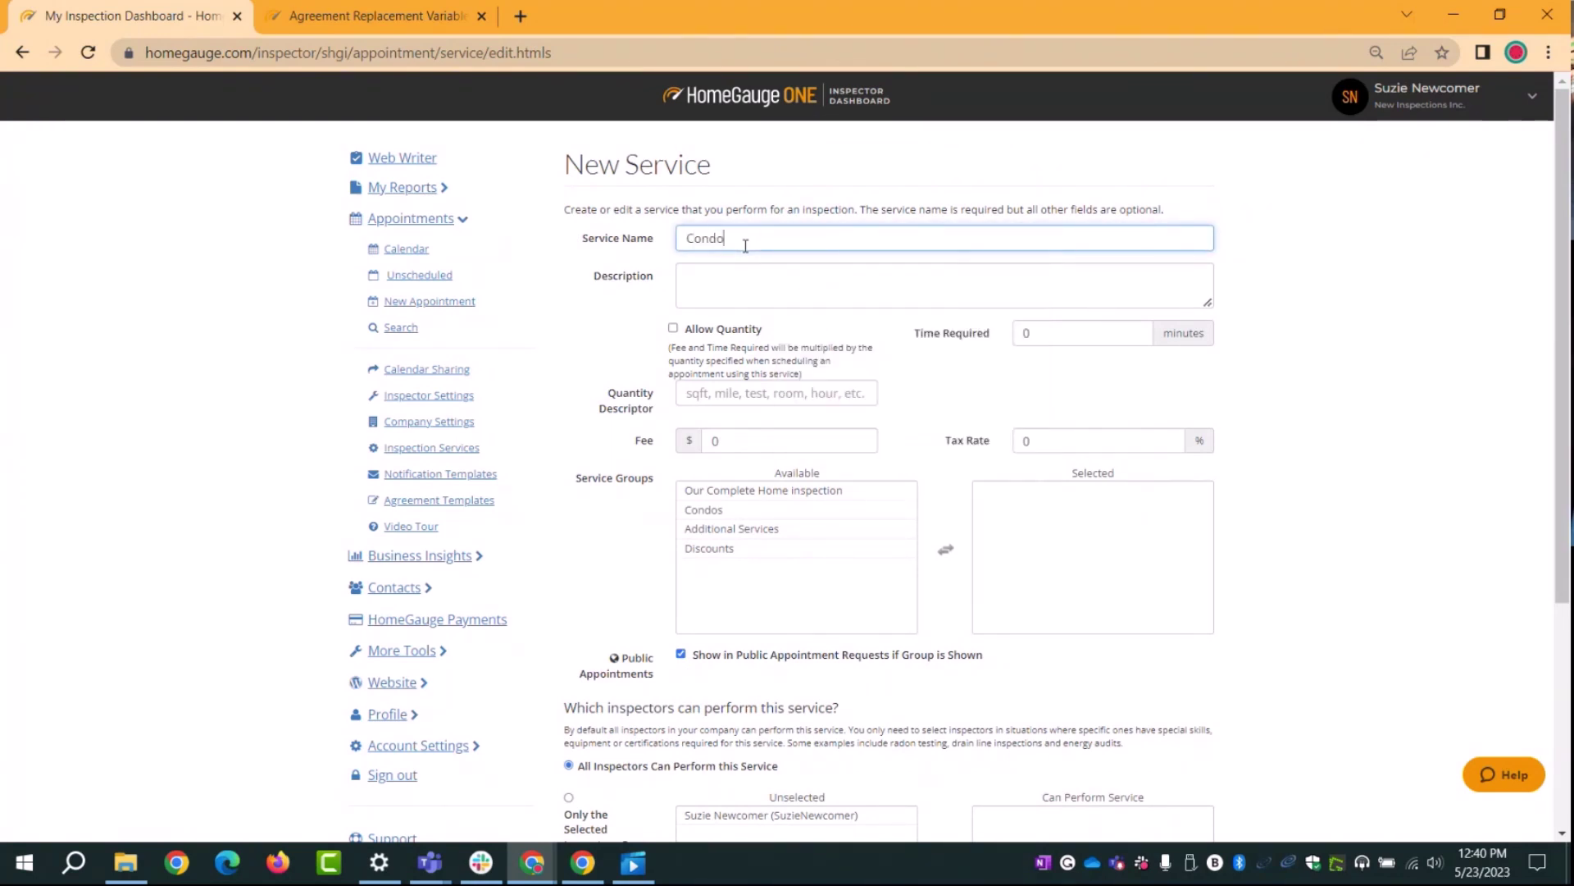
pyautogui.write(' 1 bedroom')
pyautogui.moveTo(830, 240); pyautogui.dragTo(687, 240)
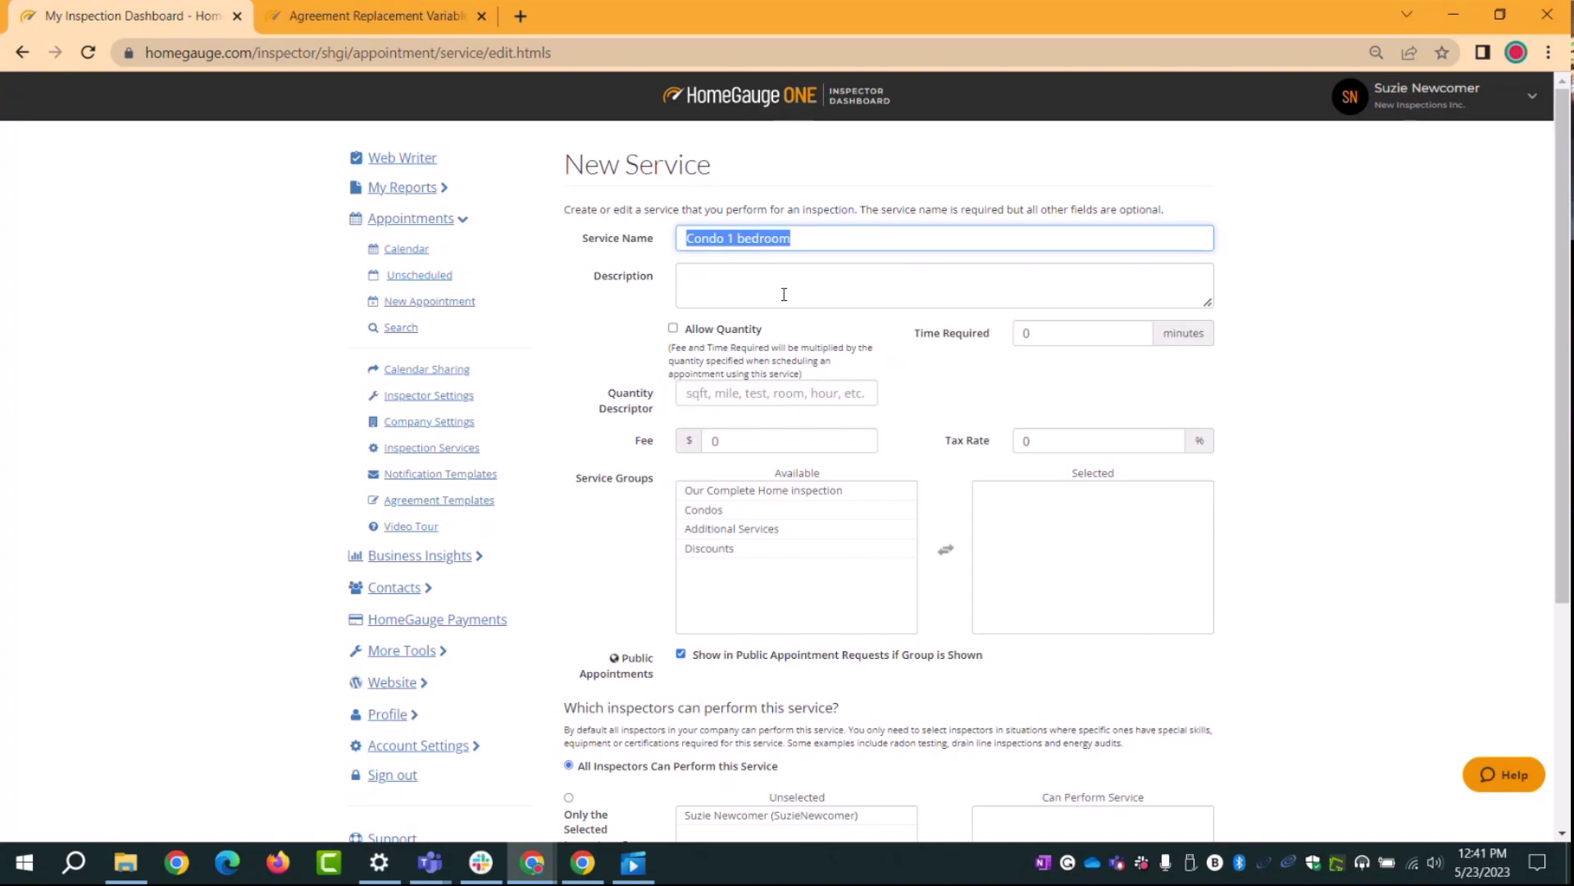
pyautogui.click(784, 293)
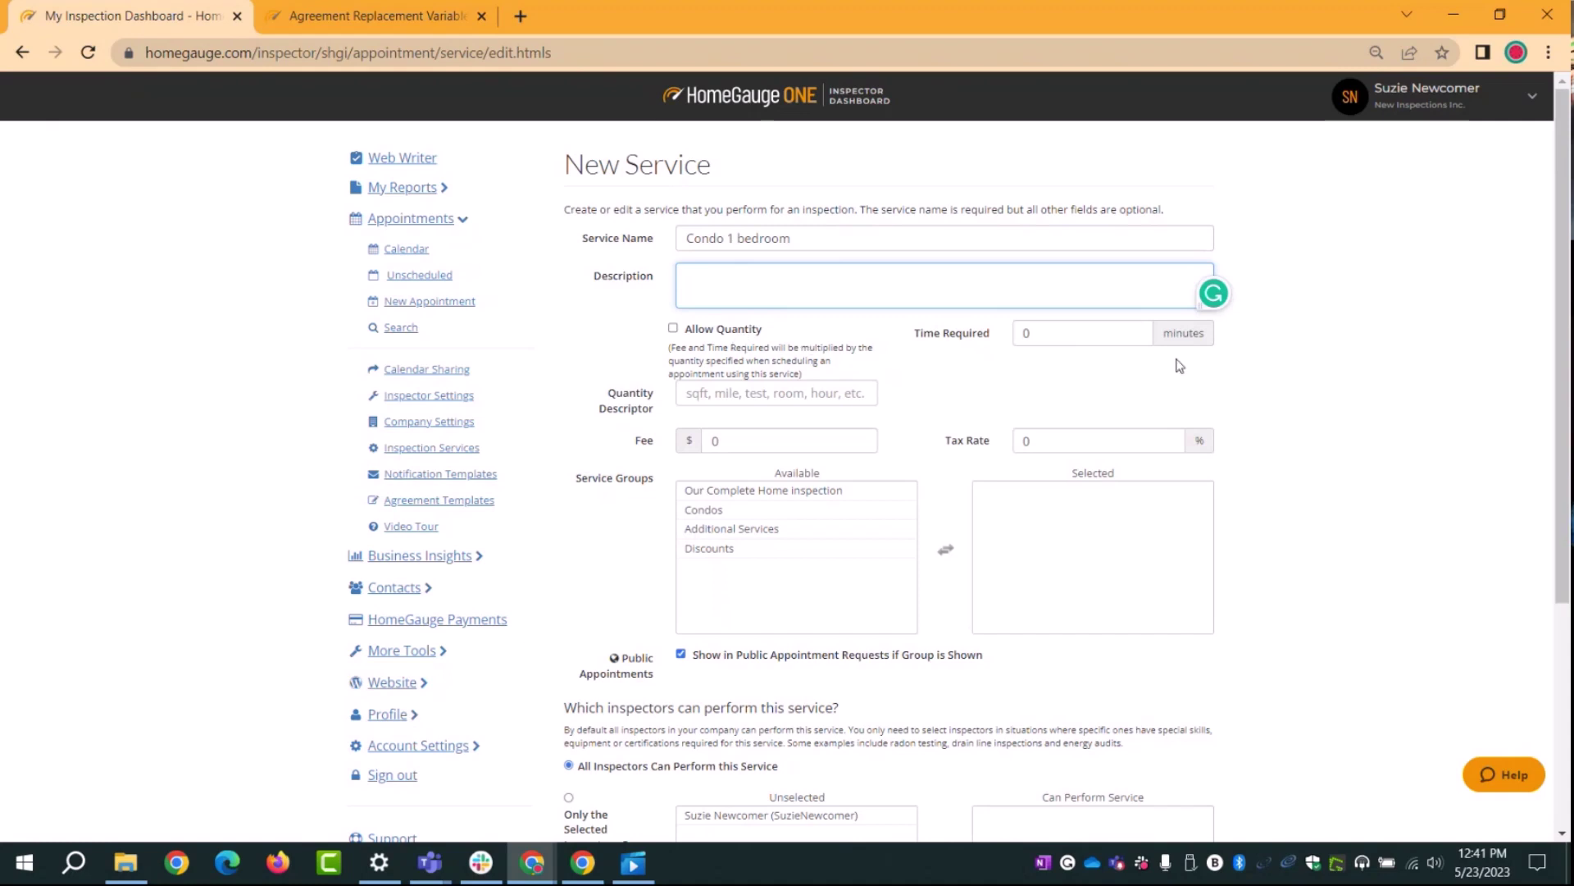
# Step: Set the service time to 90 minutes and the fee to $300
pyautogui.click(1058, 332)
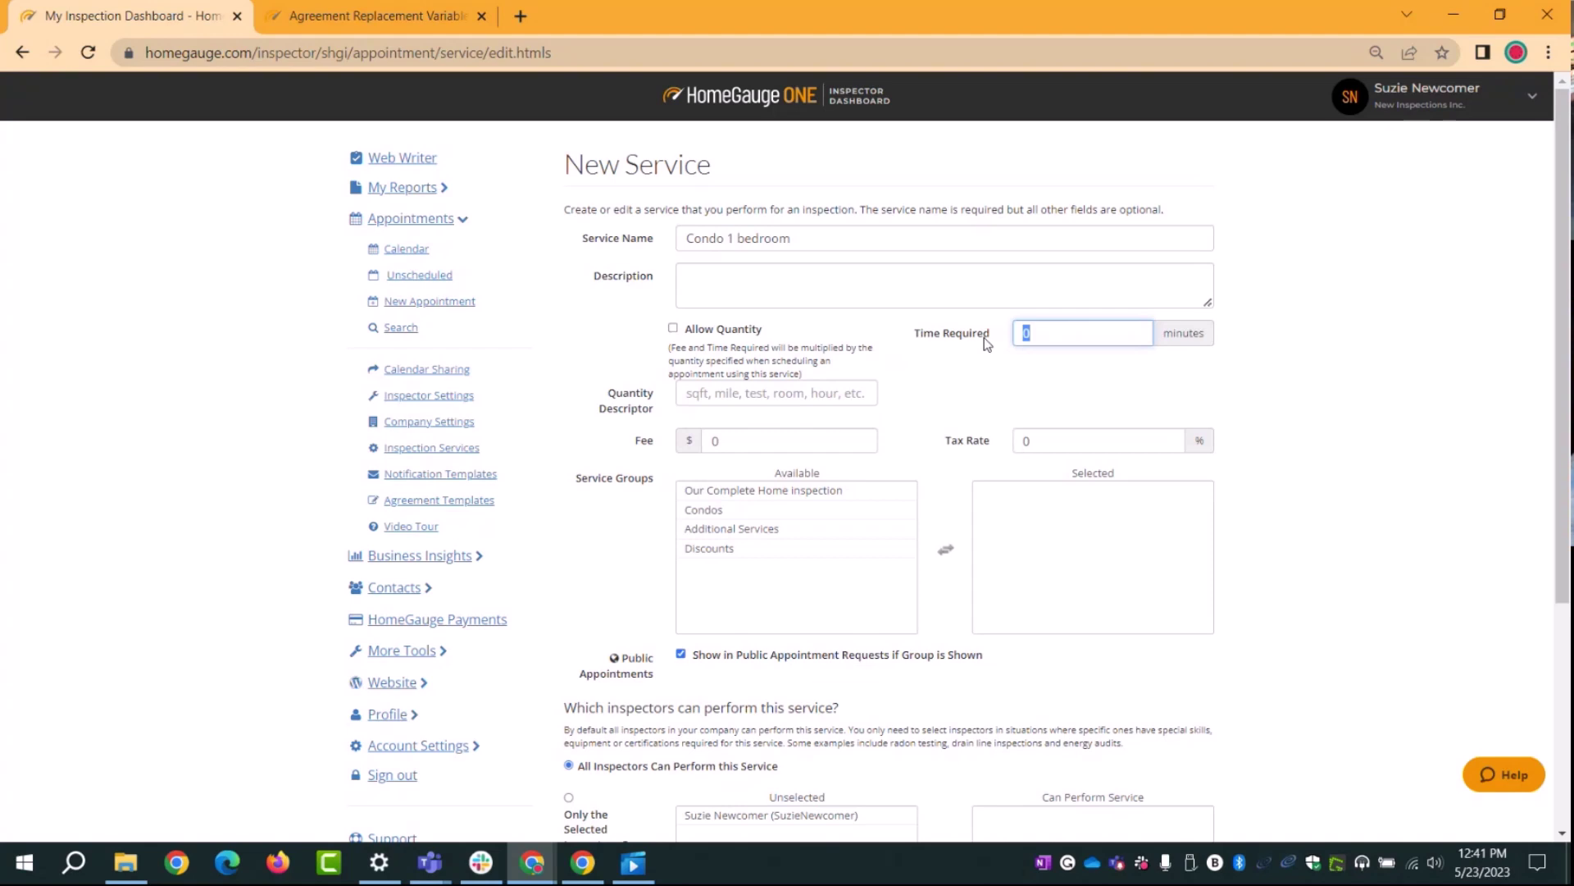
pyautogui.write('90')
pyautogui.doubleClick(711, 442)
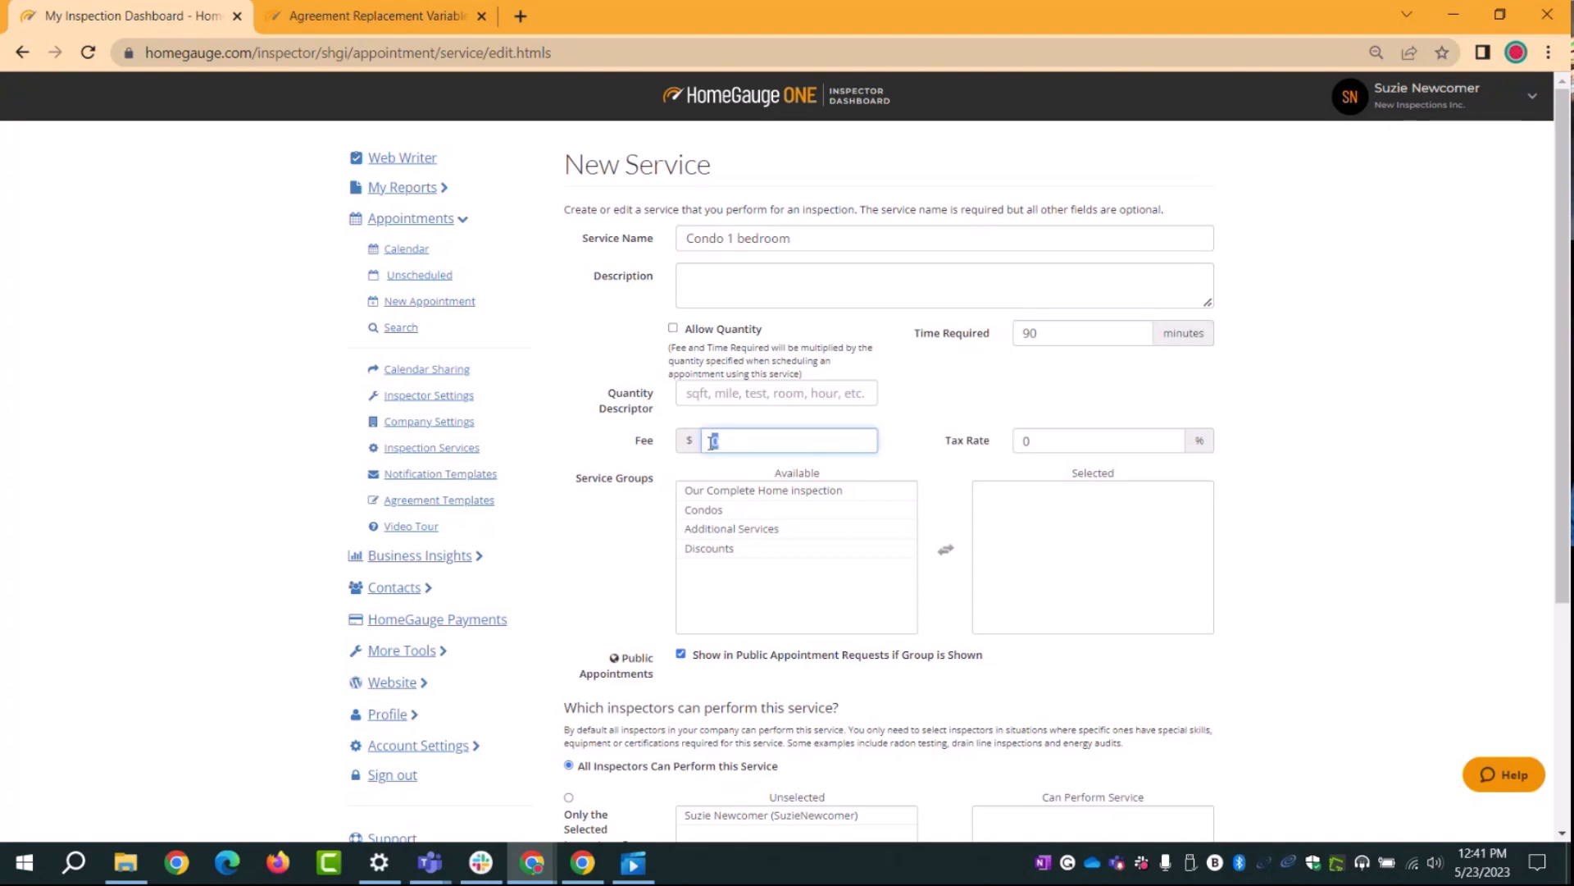
pyautogui.write('35')
pyautogui.press('BackSpace')
pyautogui.write('00')
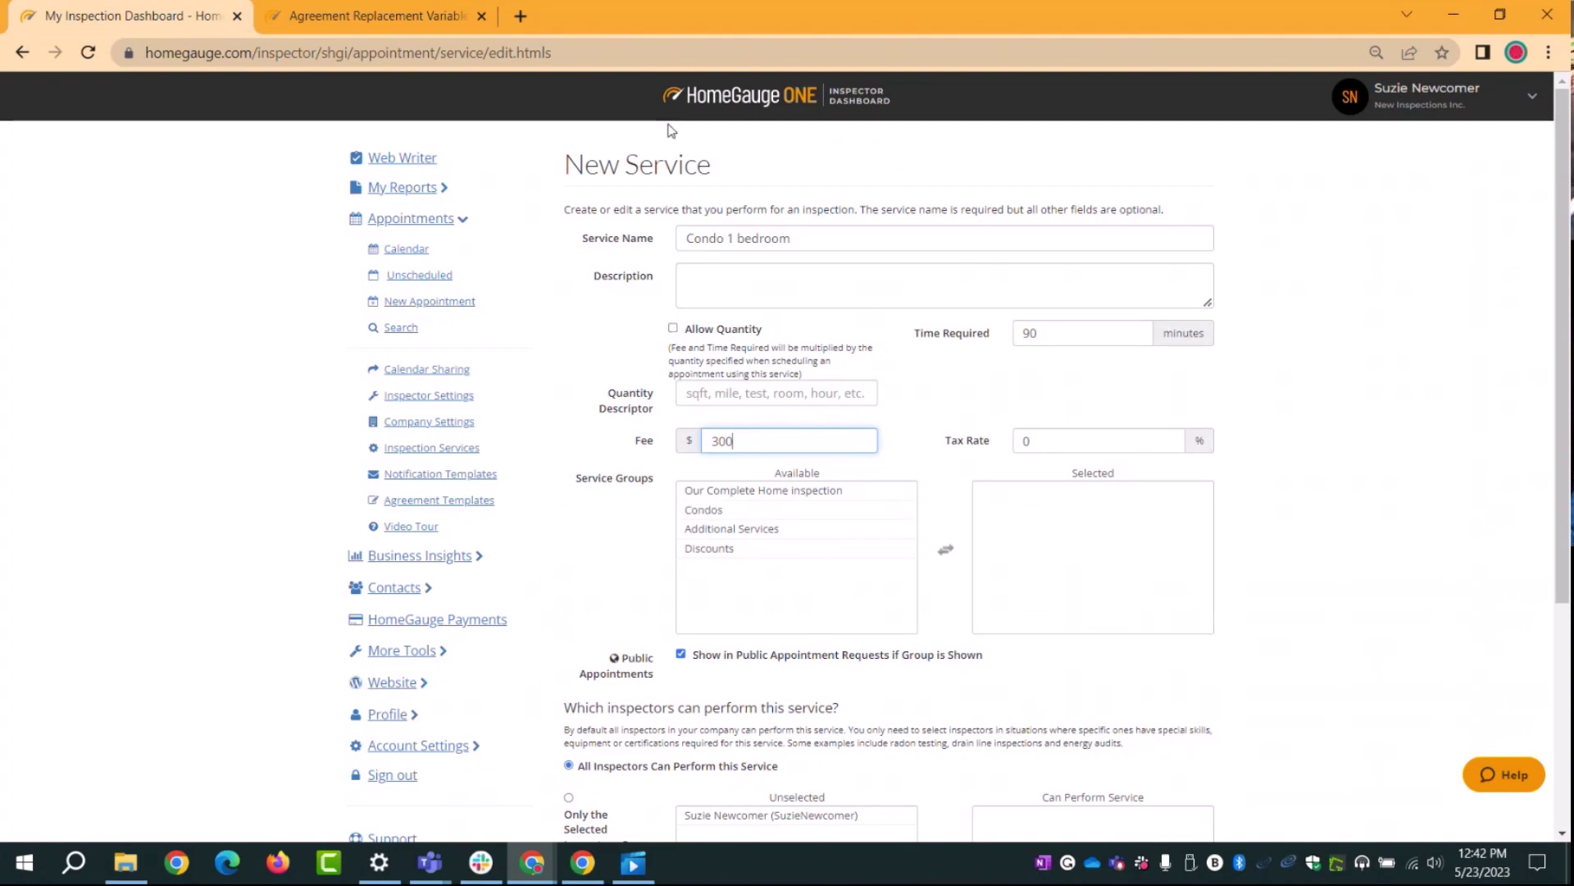
# Step: Add the service to the Condos group, keeping it shown in public appointment requests
pyautogui.click(731, 513)
pyautogui.moveTo(732, 518); pyautogui.dragTo(694, 453)
pyautogui.scroll(-3, 1364, 590)
pyautogui.click(695, 456)
pyautogui.tripleClick(695, 456)
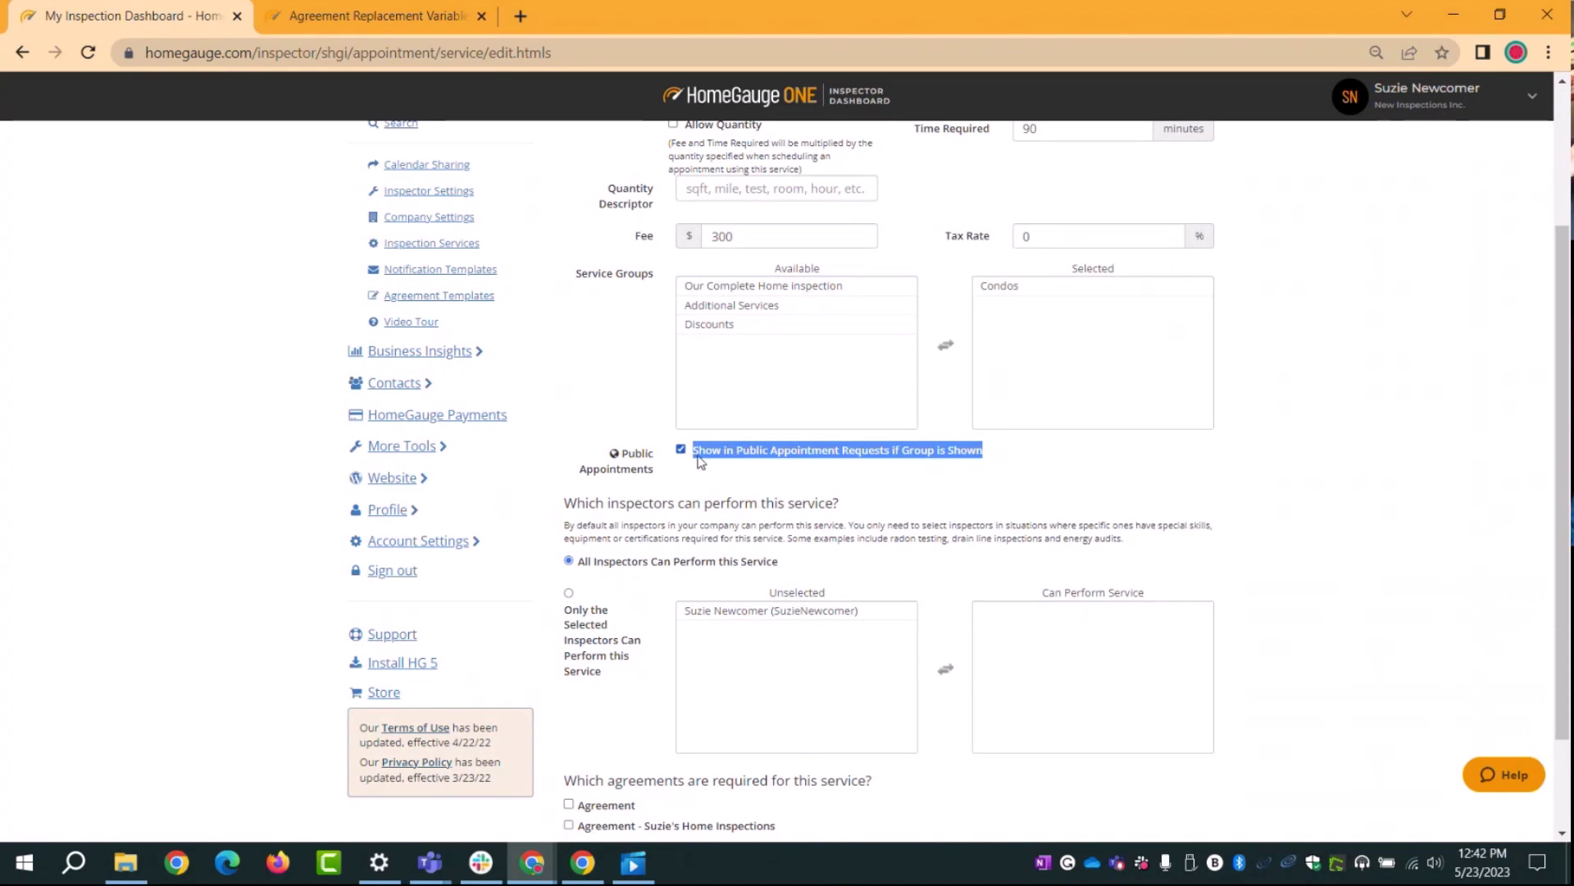
pyautogui.click(727, 456)
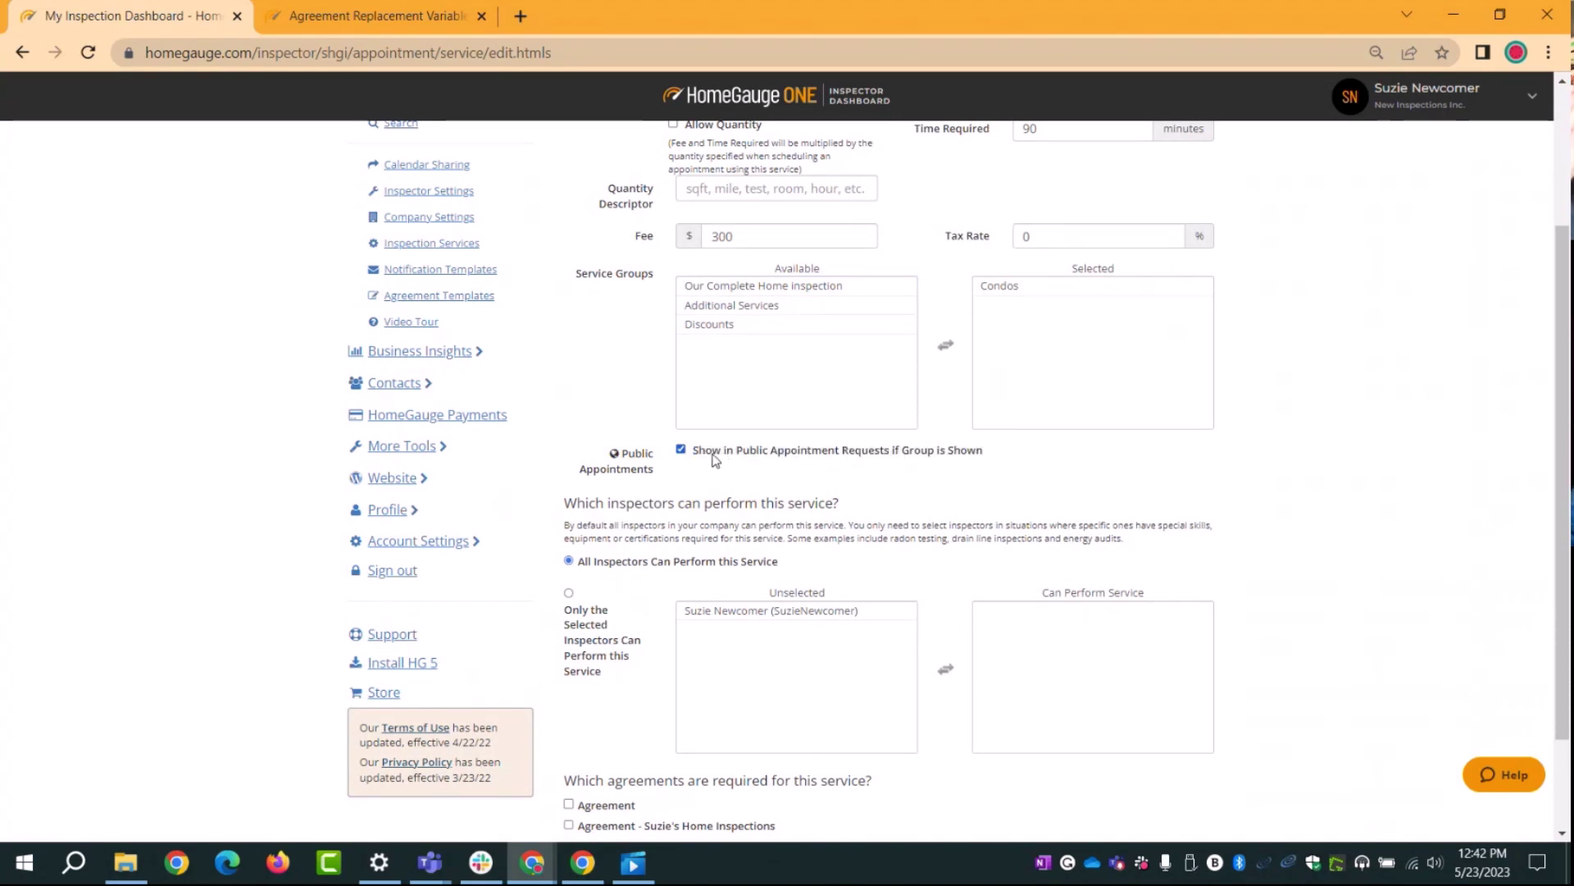
pyautogui.click(681, 450)
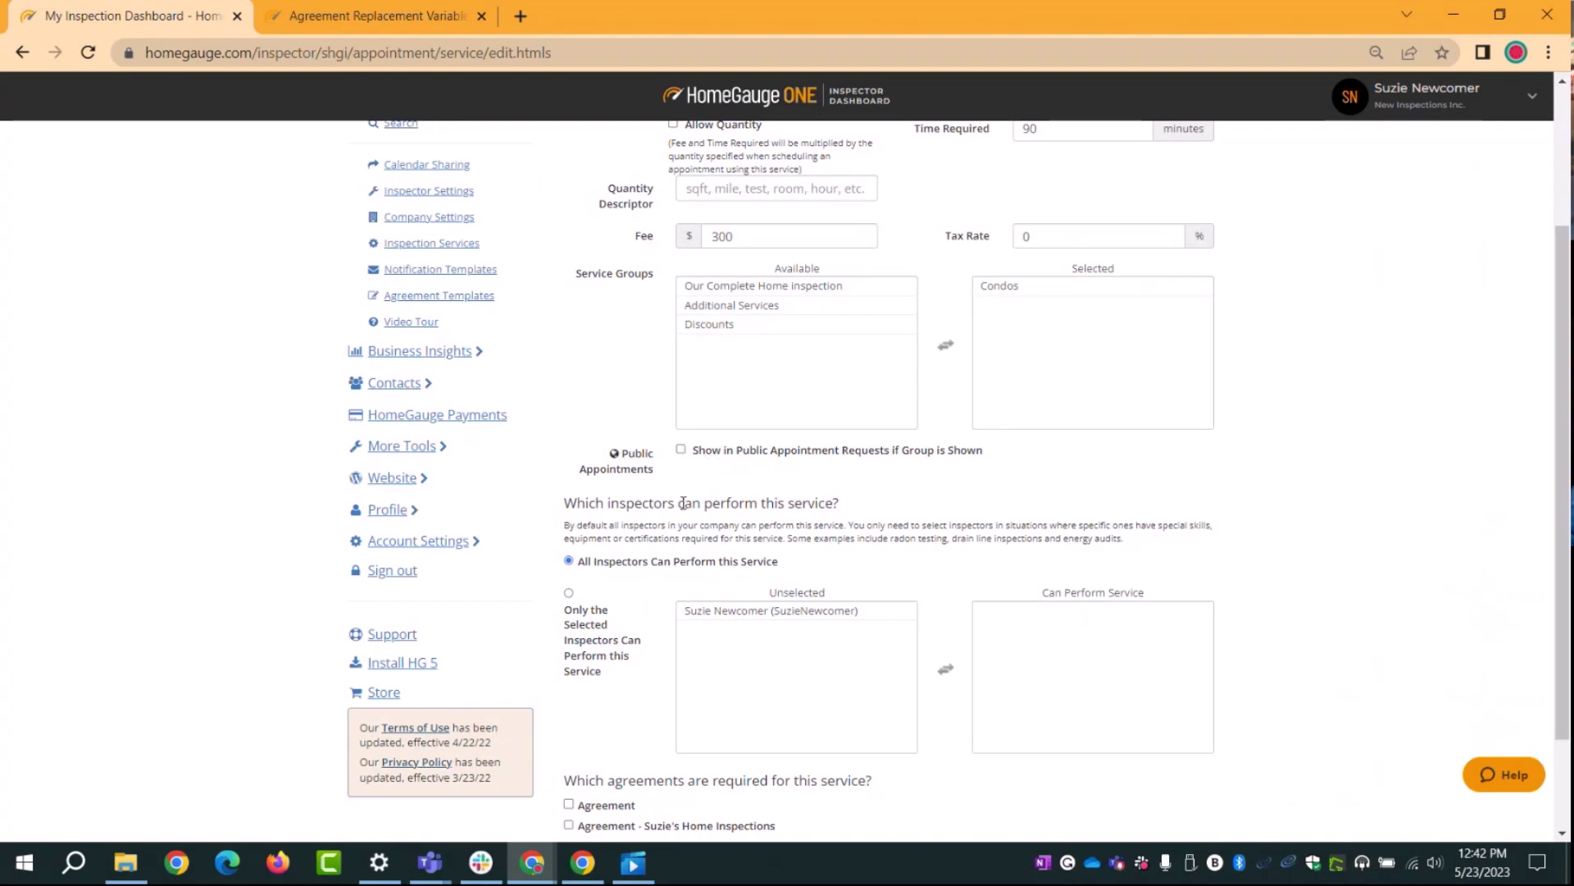
pyautogui.click(680, 450)
pyautogui.scroll(-1, 898, 527)
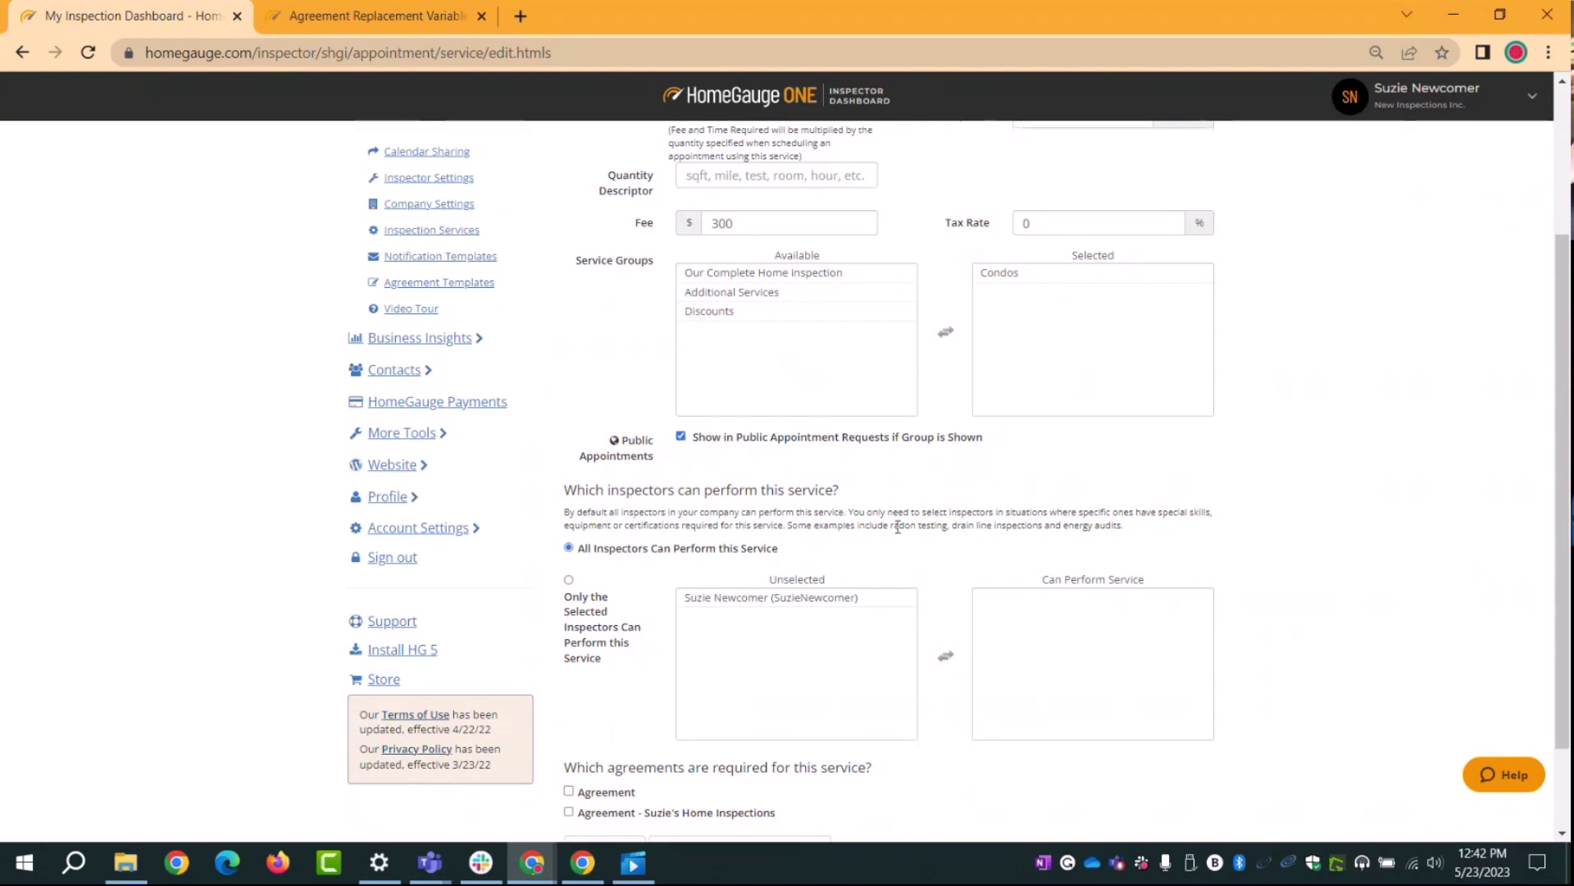
pyautogui.scroll(-2, 898, 527)
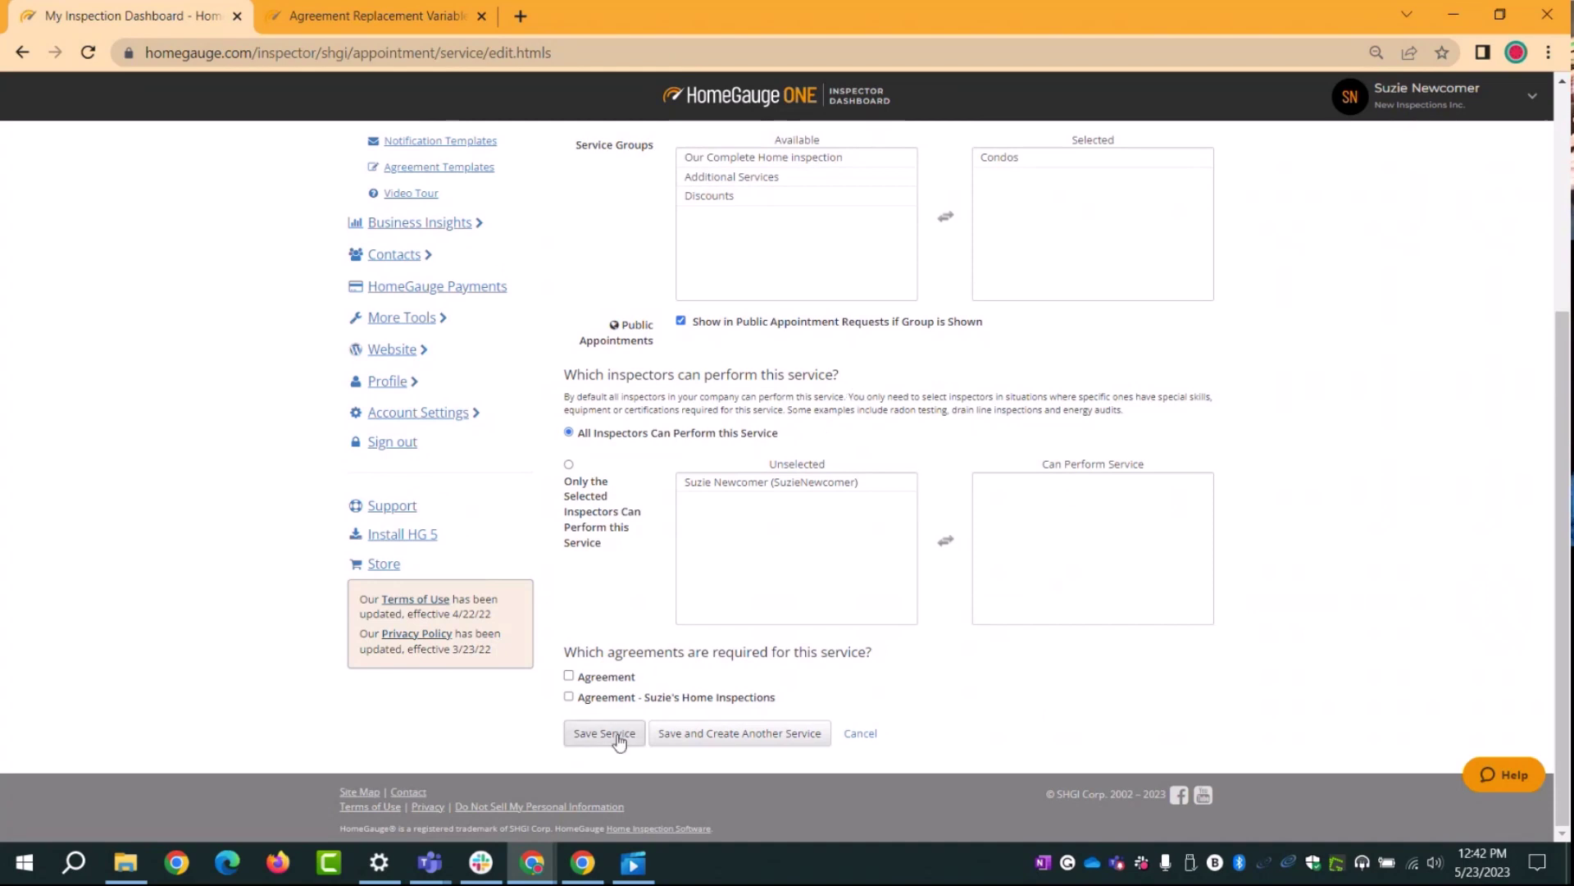
# Step: Limit the service to selected inspectors, leaving no inspector in Can Perform Service
pyautogui.click(718, 486)
pyautogui.click(720, 488)
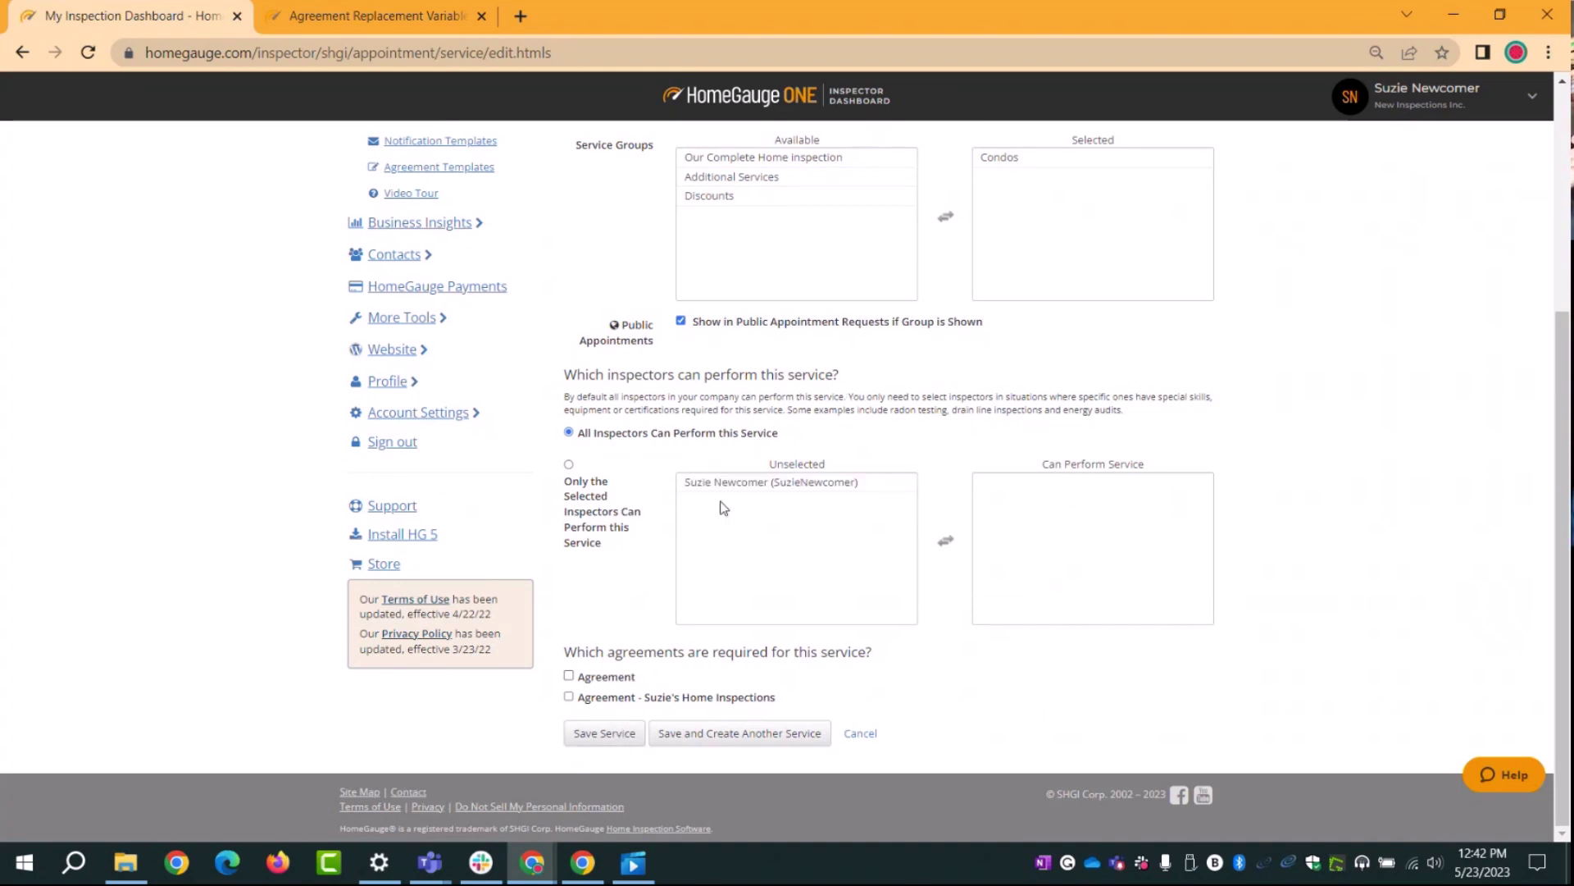
pyautogui.doubleClick(721, 485)
pyautogui.click(722, 484)
pyautogui.click(721, 483)
pyautogui.click(749, 489)
pyautogui.click(745, 489)
pyautogui.scroll(1, 754, 527)
pyautogui.doubleClick(756, 587)
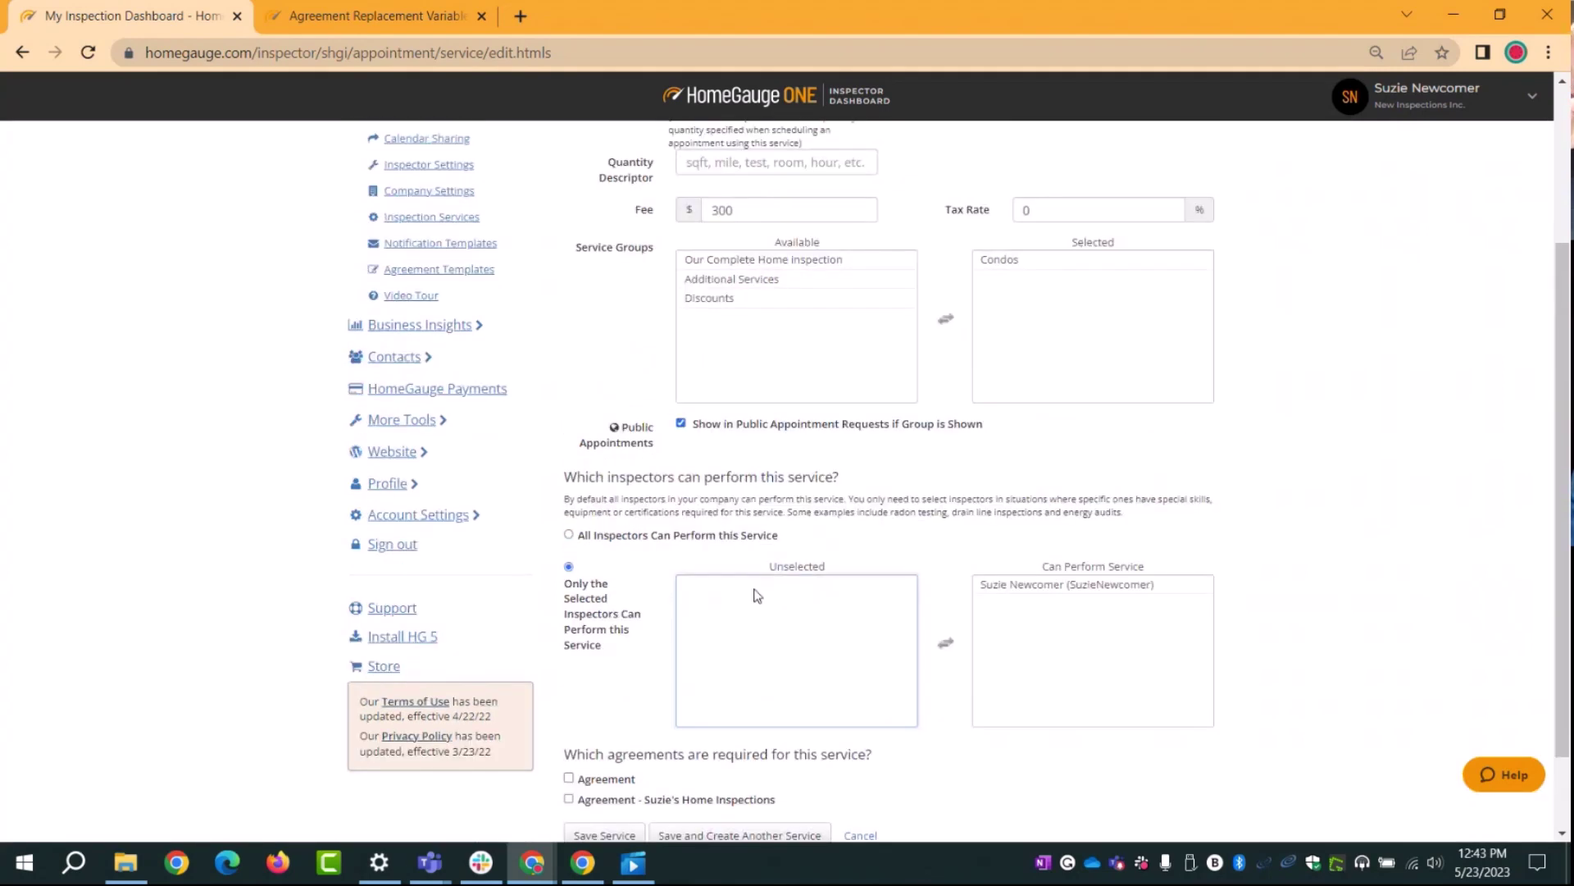
pyautogui.click(1072, 588)
pyautogui.scroll(-1, 1070, 595)
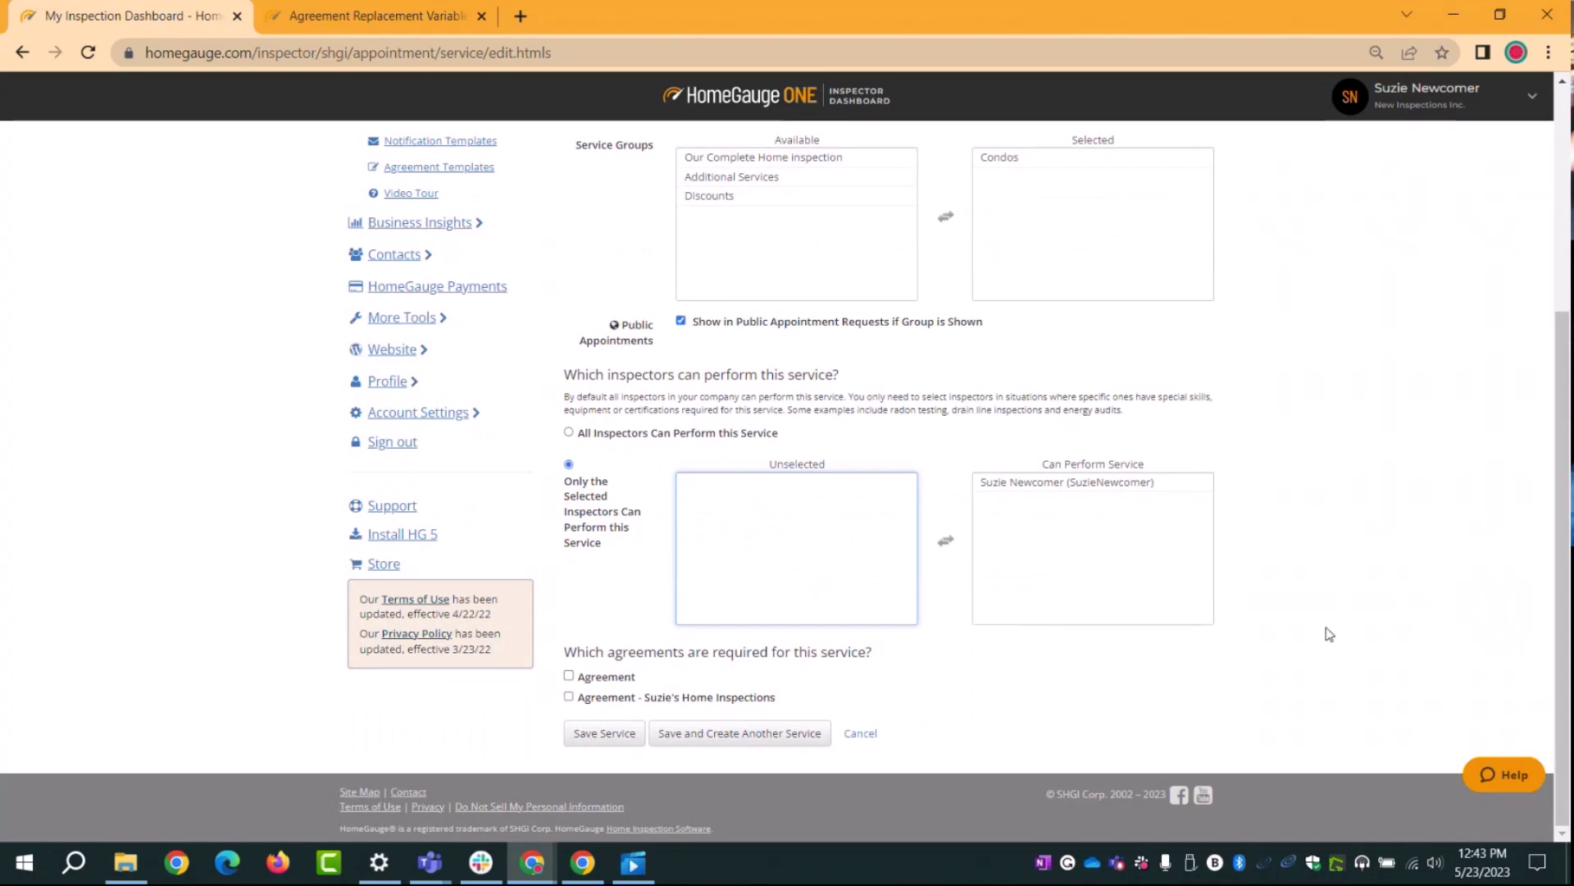
pyautogui.doubleClick(1136, 488)
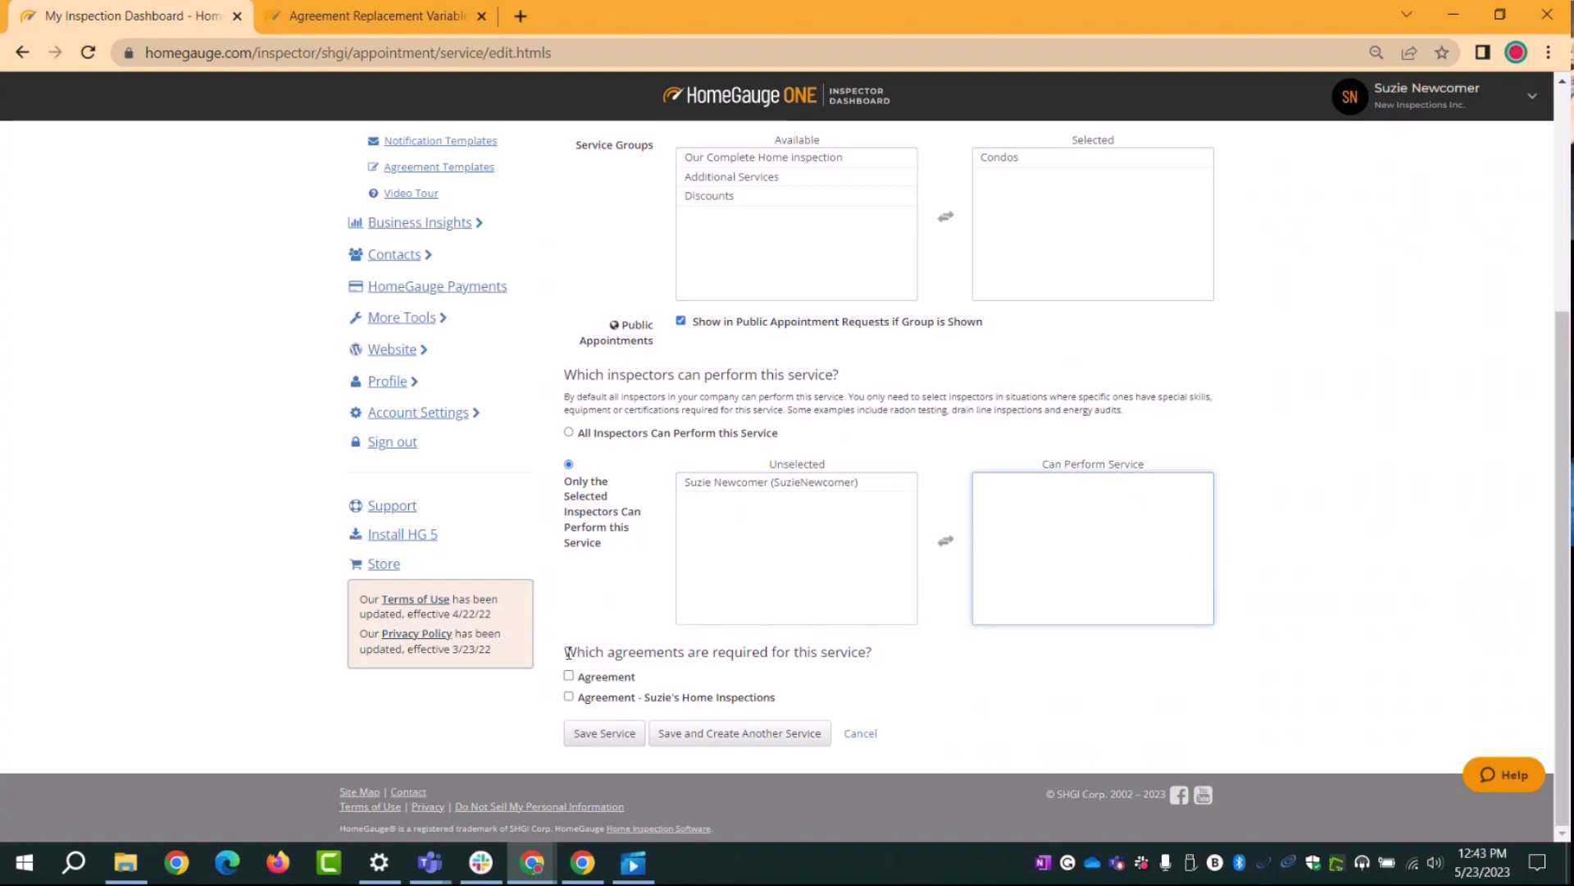
# Step: Leave the Agreement unrequired for this service
pyautogui.moveTo(565, 652); pyautogui.dragTo(893, 658)
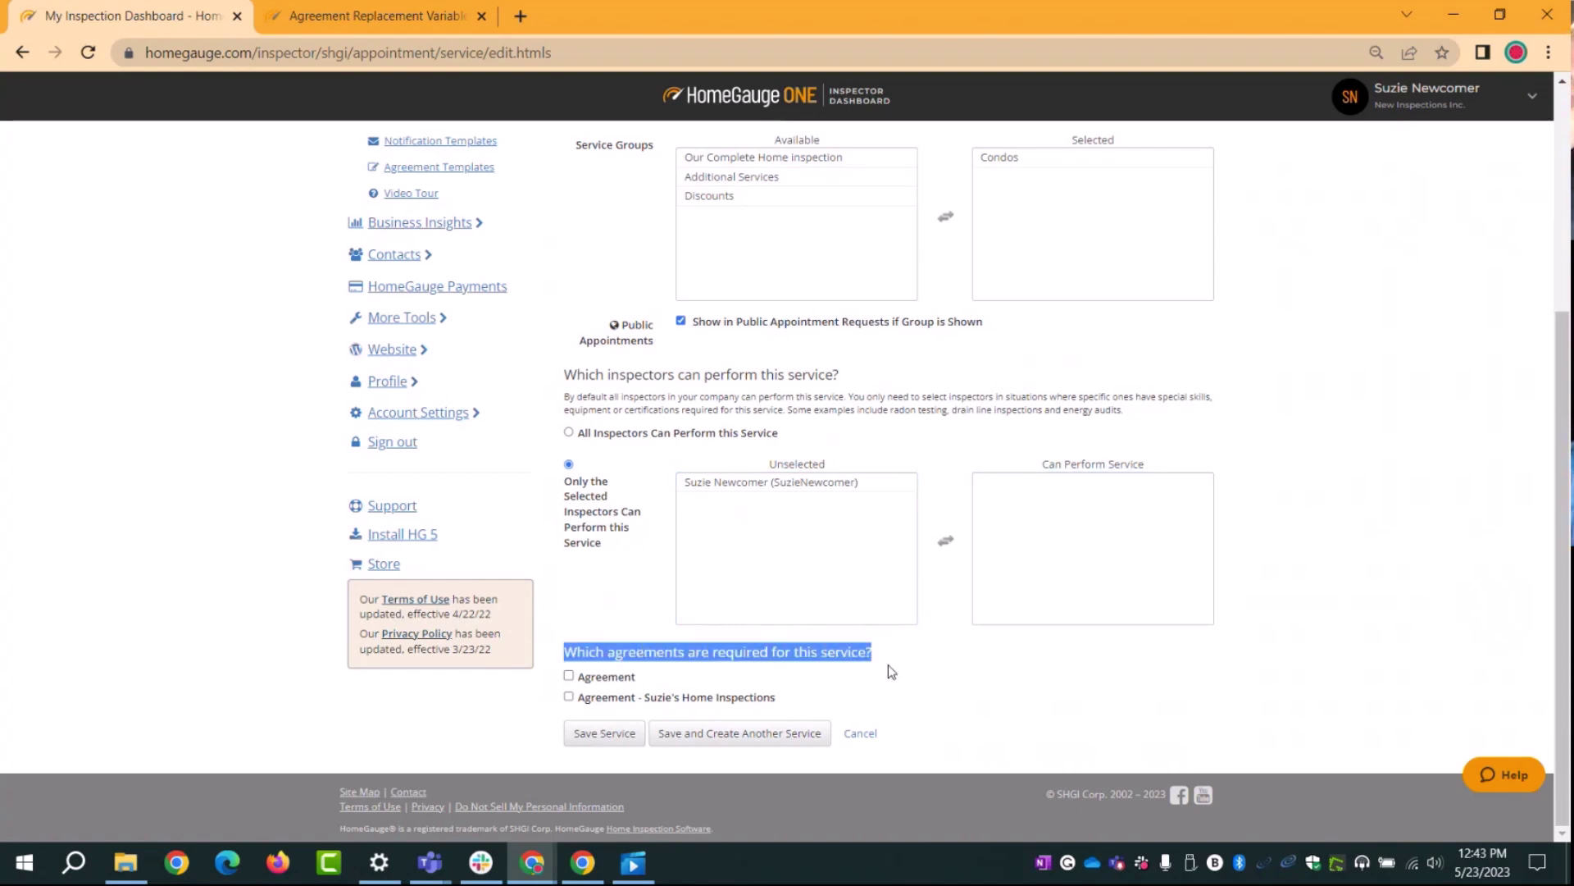
pyautogui.click(888, 664)
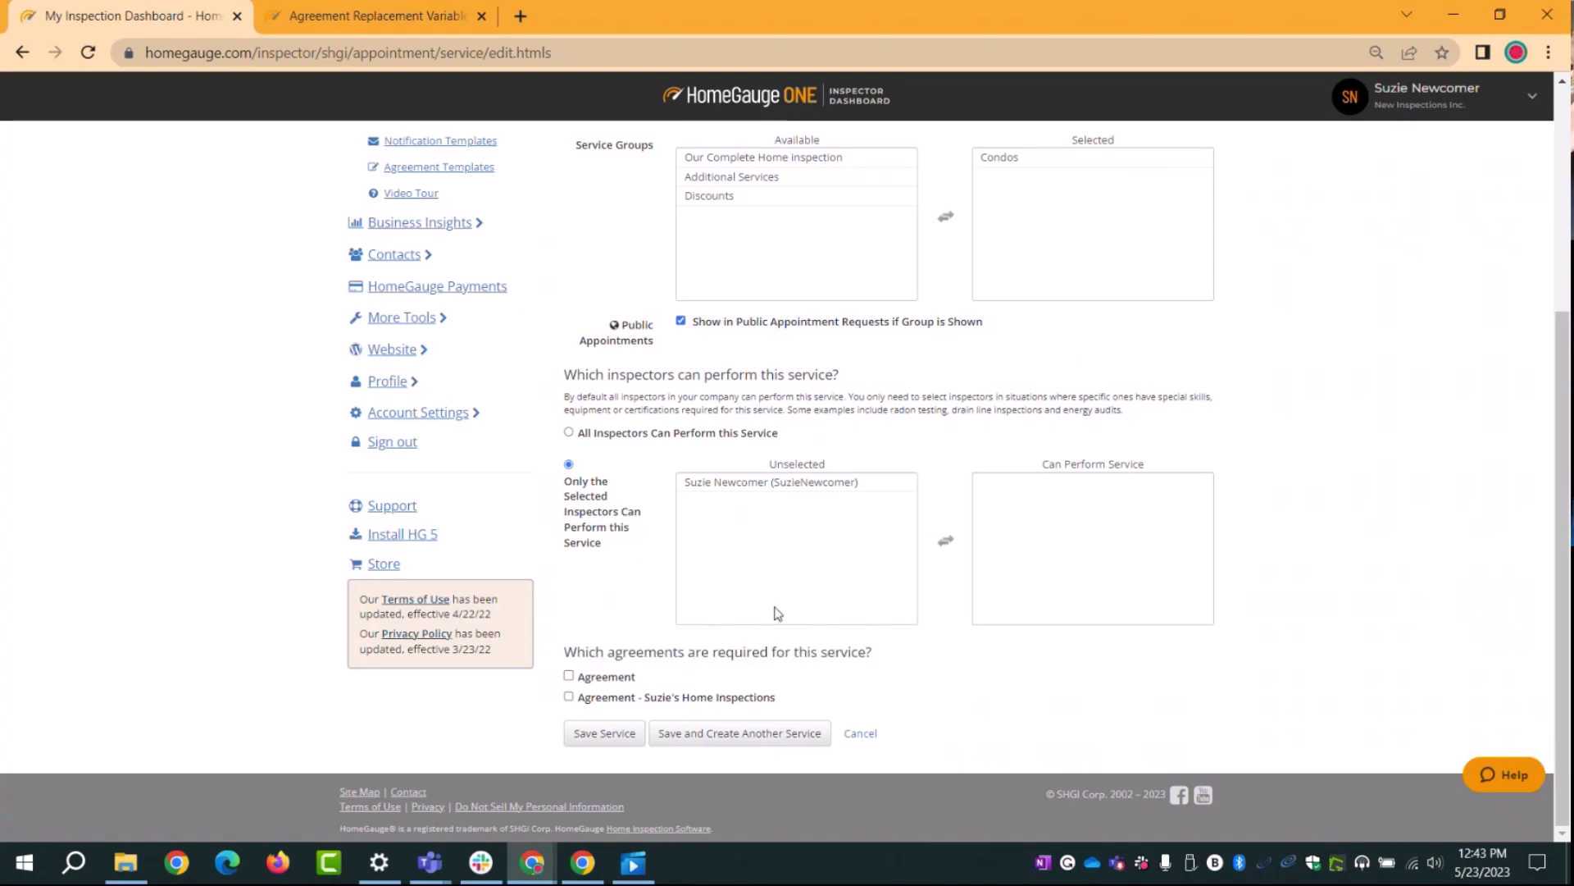
pyautogui.click(568, 676)
pyautogui.click(568, 677)
# Step: Save Condo 1 bedroom, confirm it lists under Condos at $300.00, and begin another service
pyautogui.click(595, 743)
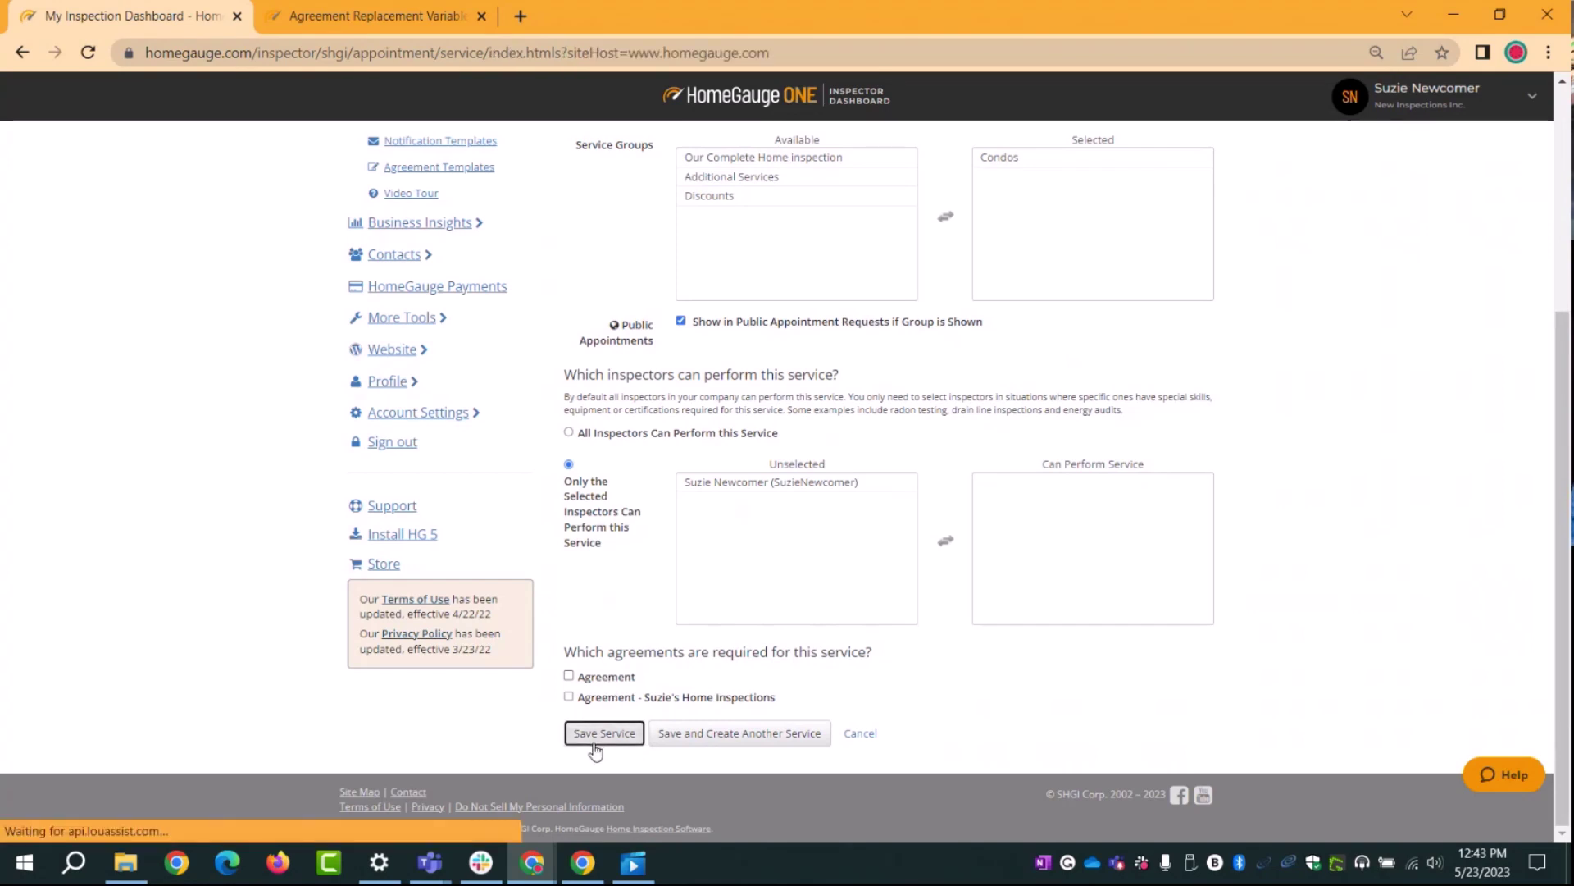
pyautogui.scroll(-10, 735, 485)
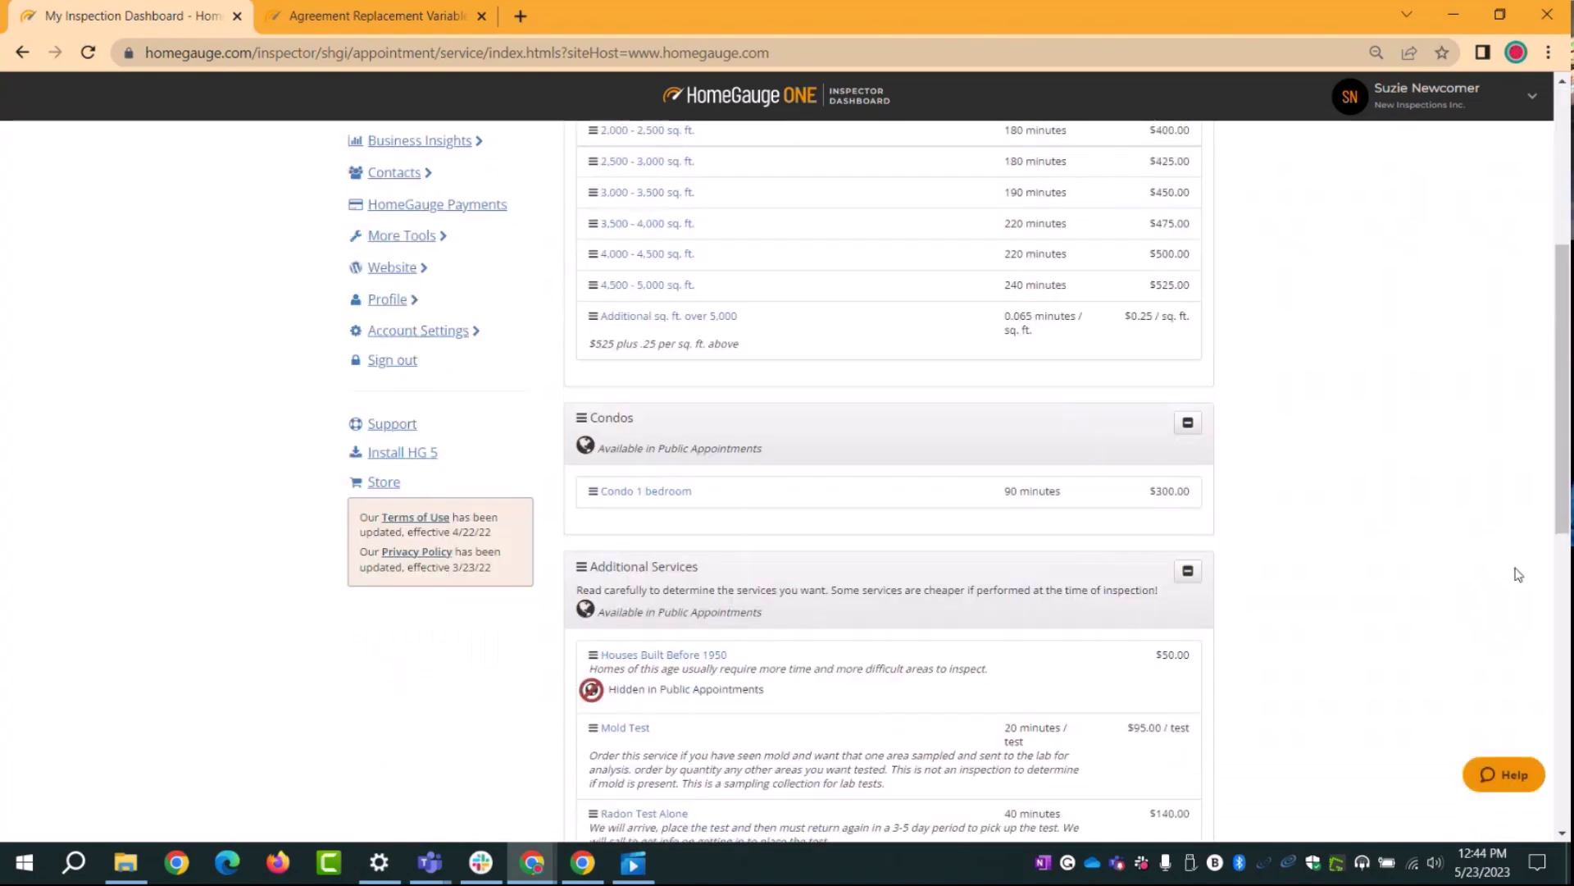
pyautogui.scroll(5, 1490, 588)
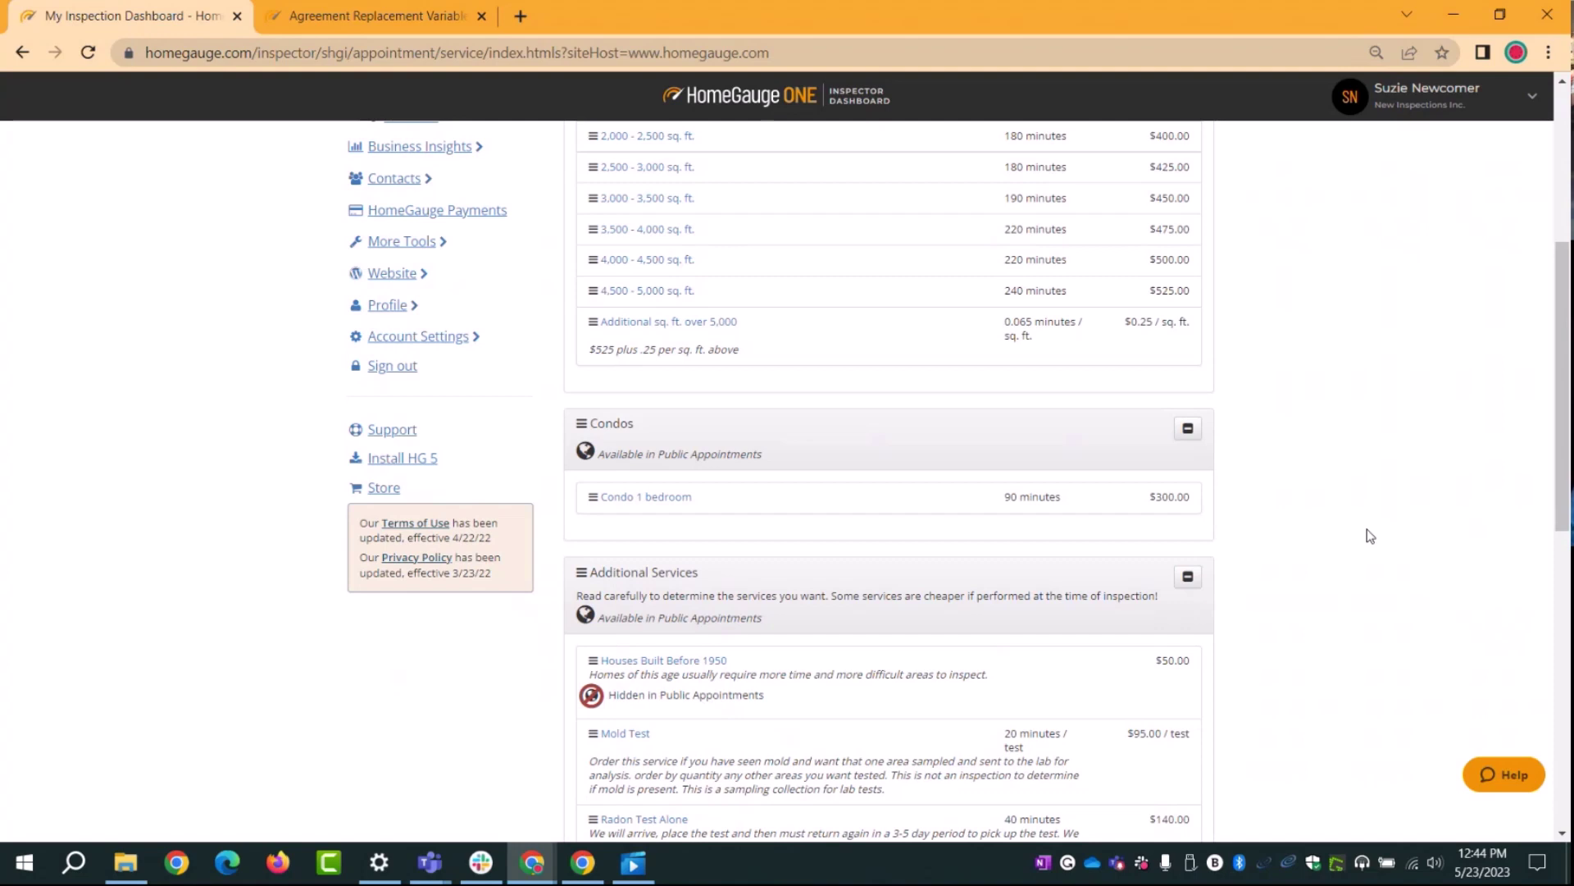
pyautogui.scroll(5, 1370, 536)
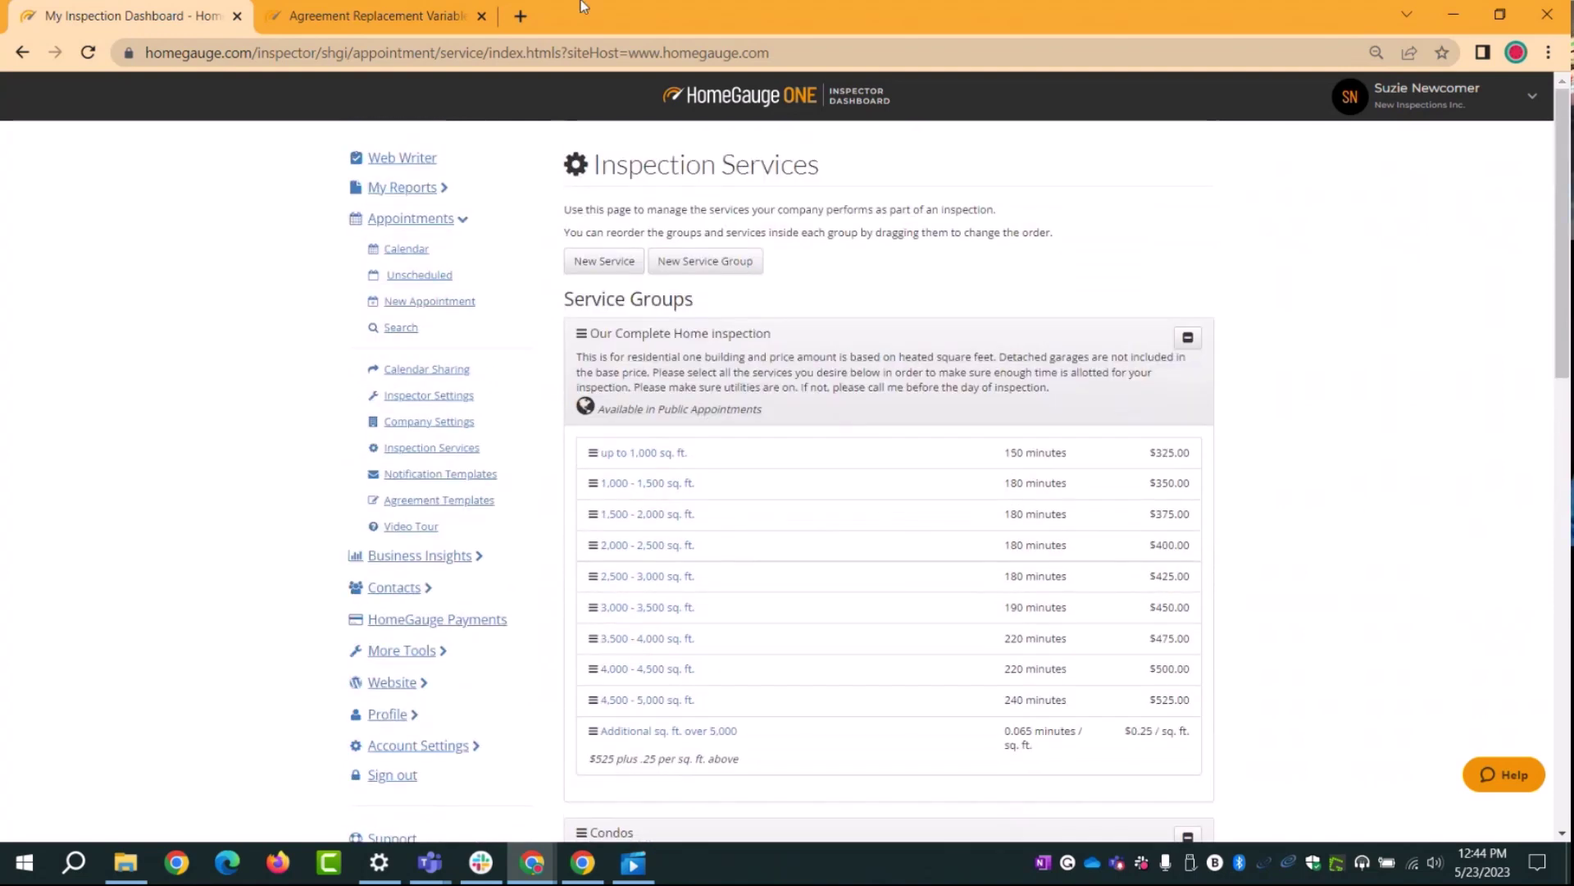
pyautogui.click(631, 257)
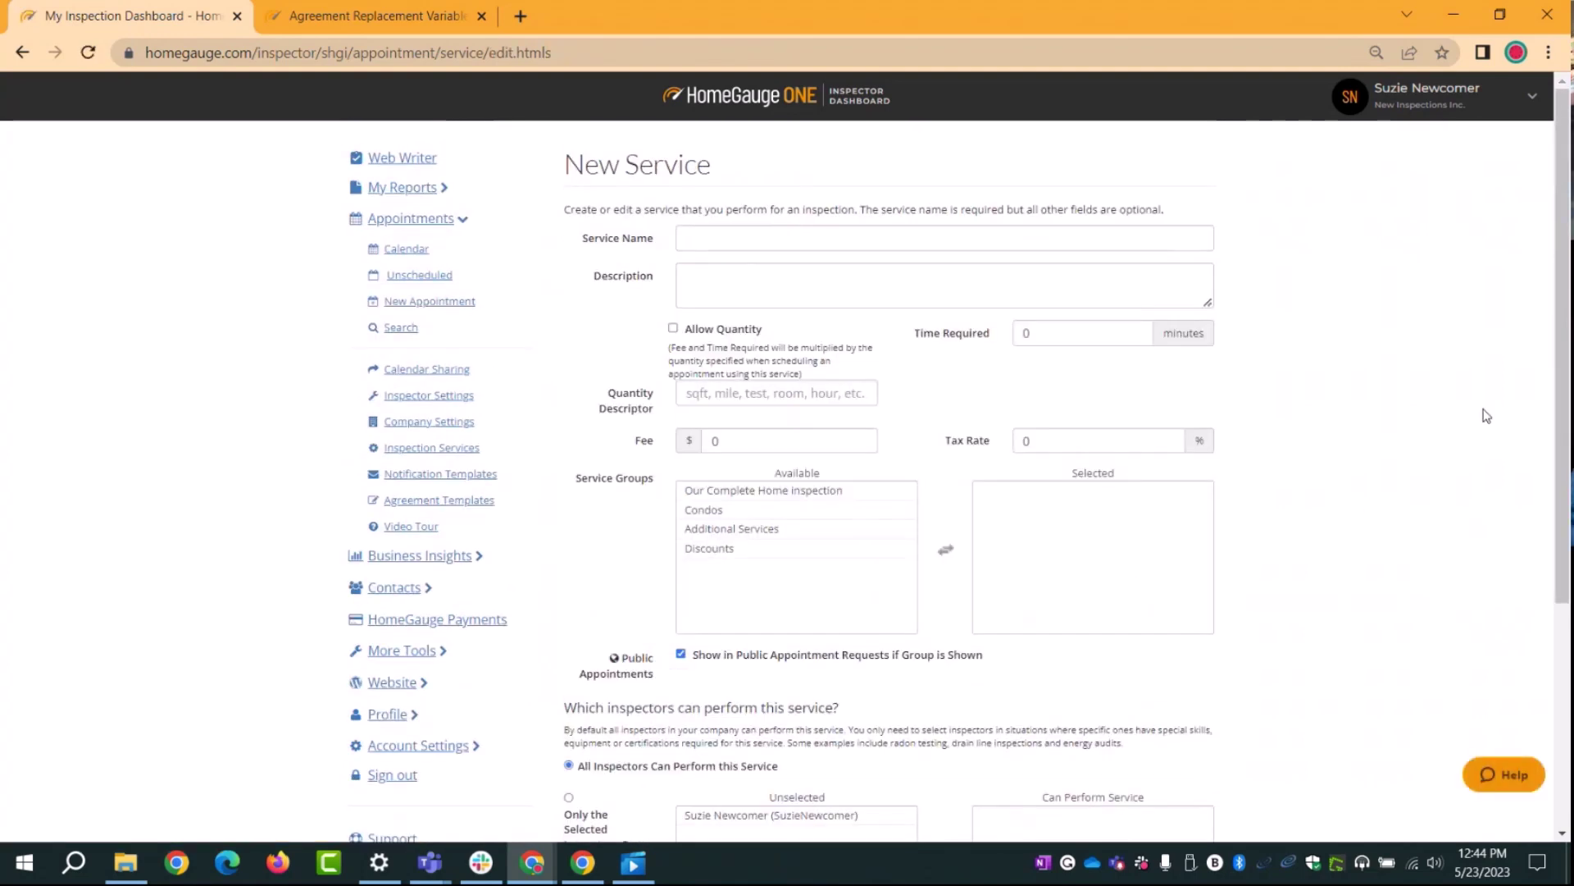
# Step: Name the service 'Condo Inspection', allow quantity, and set the time required to 0
pyautogui.click(731, 239)
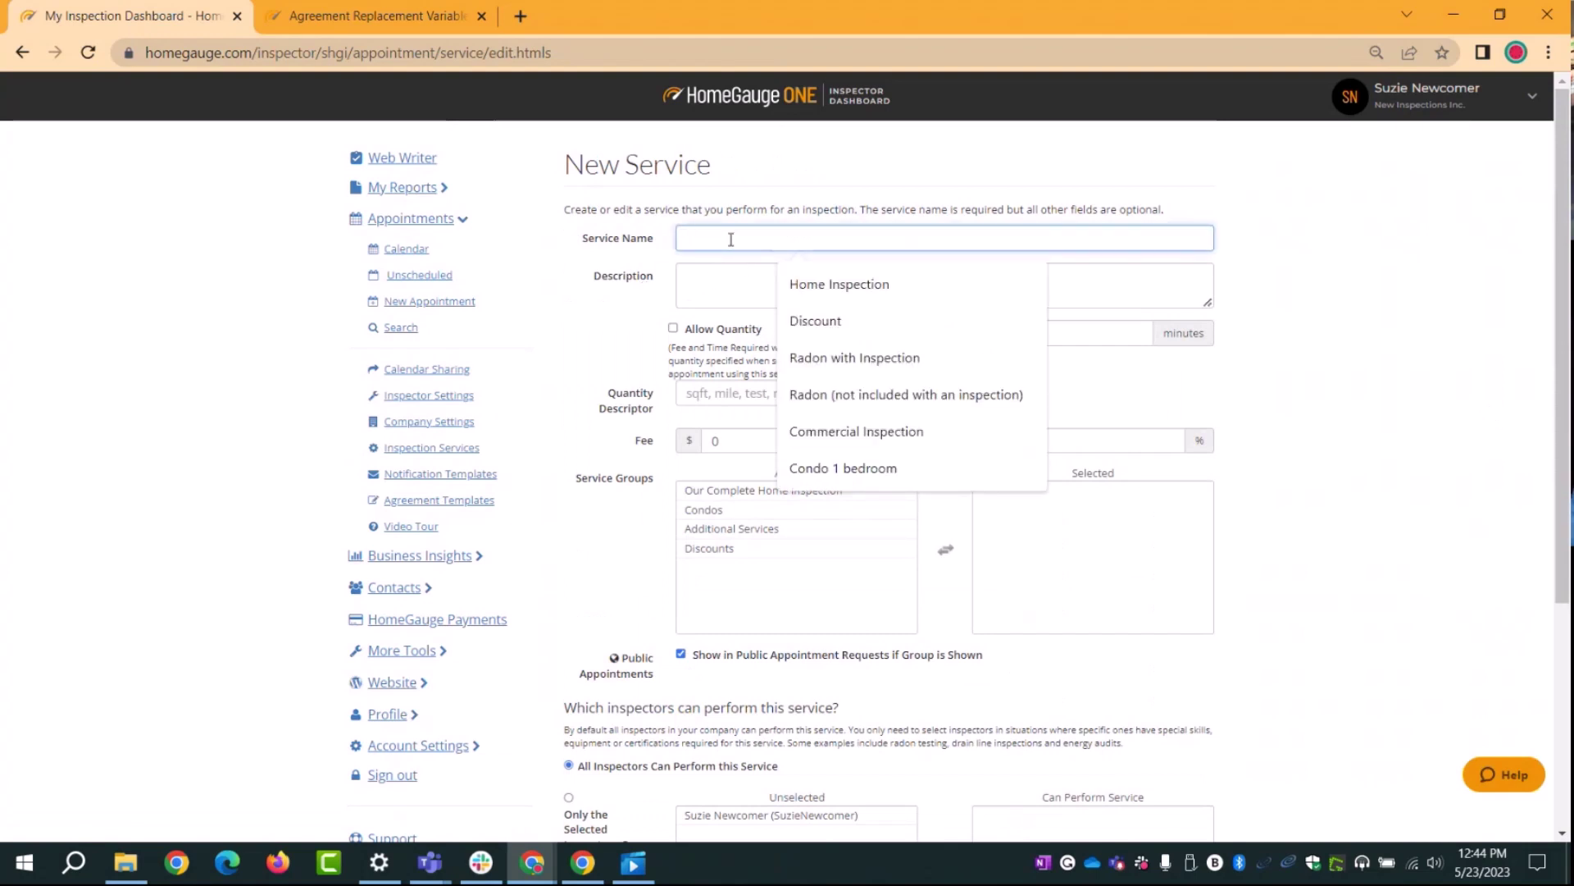
pyautogui.write('Condo ')
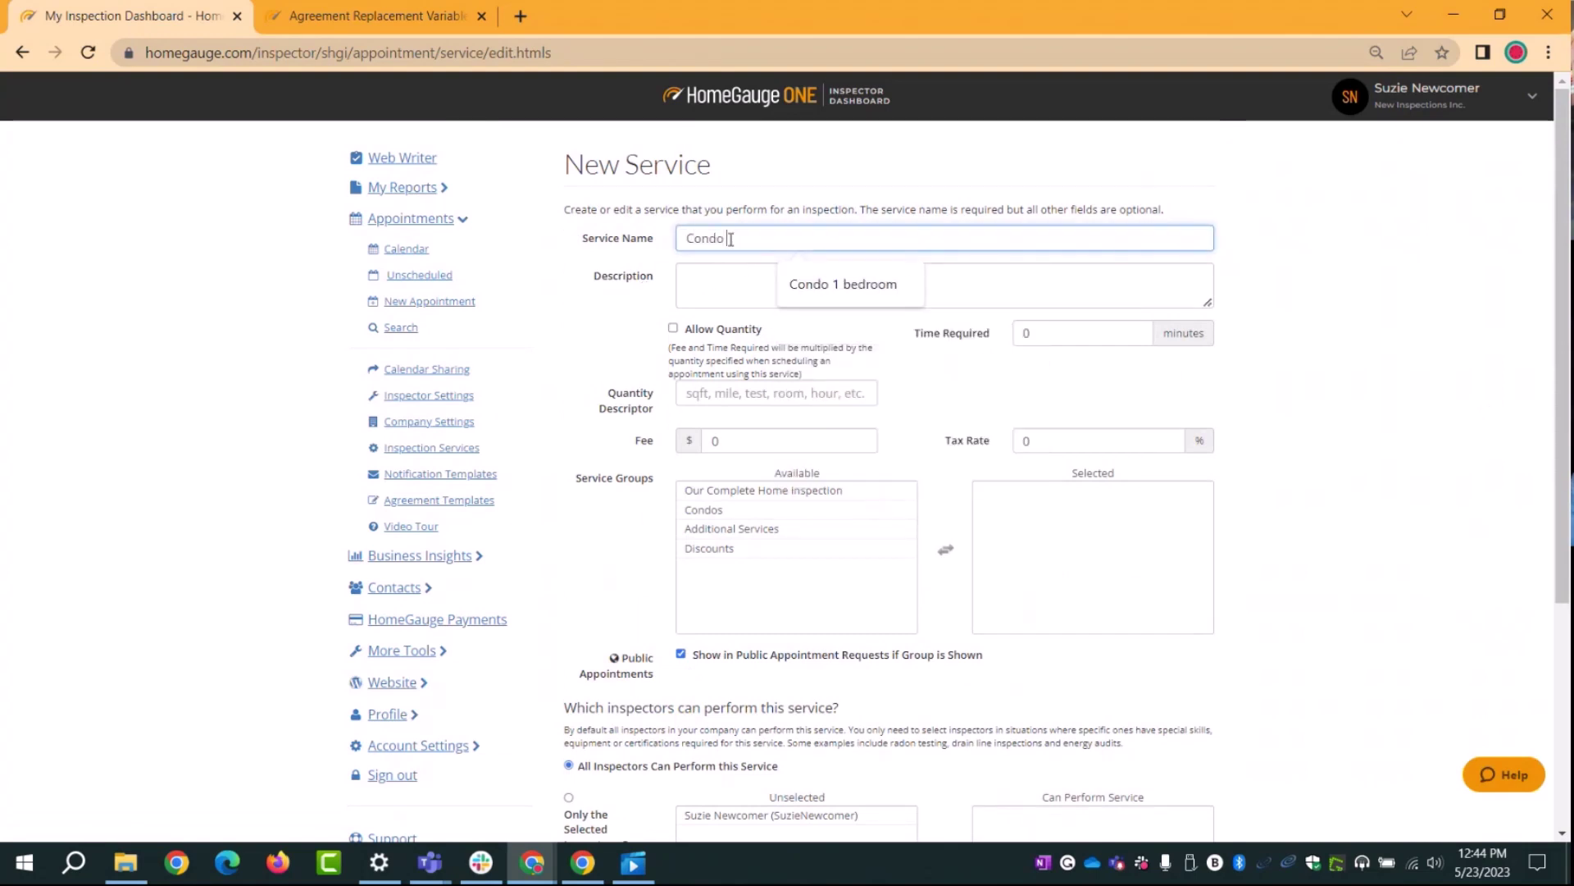
pyautogui.write('Inspection')
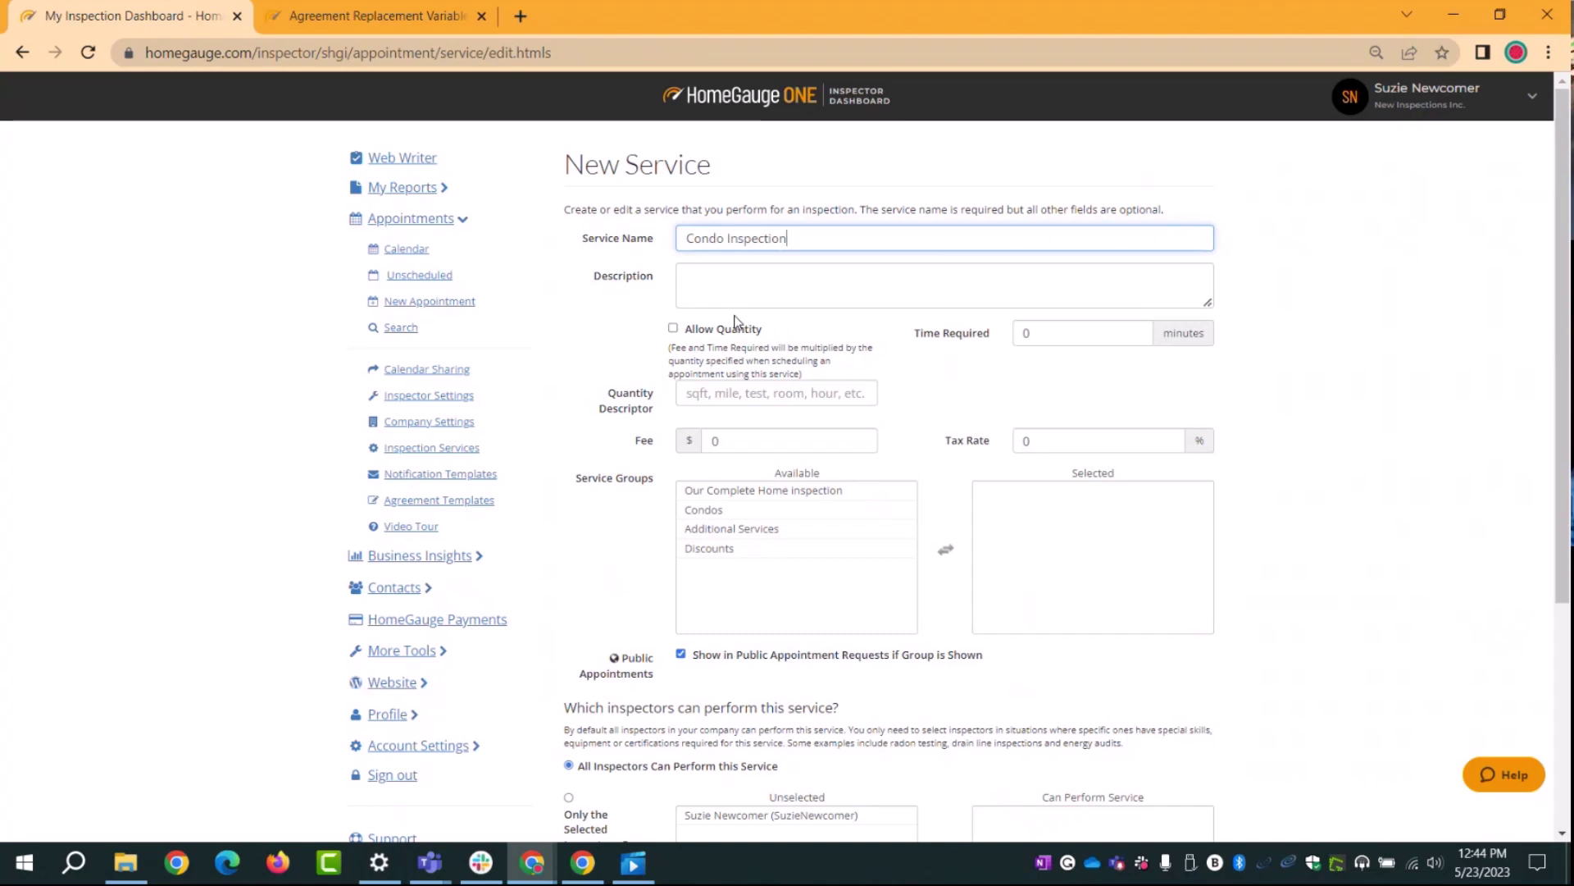
pyautogui.click(673, 329)
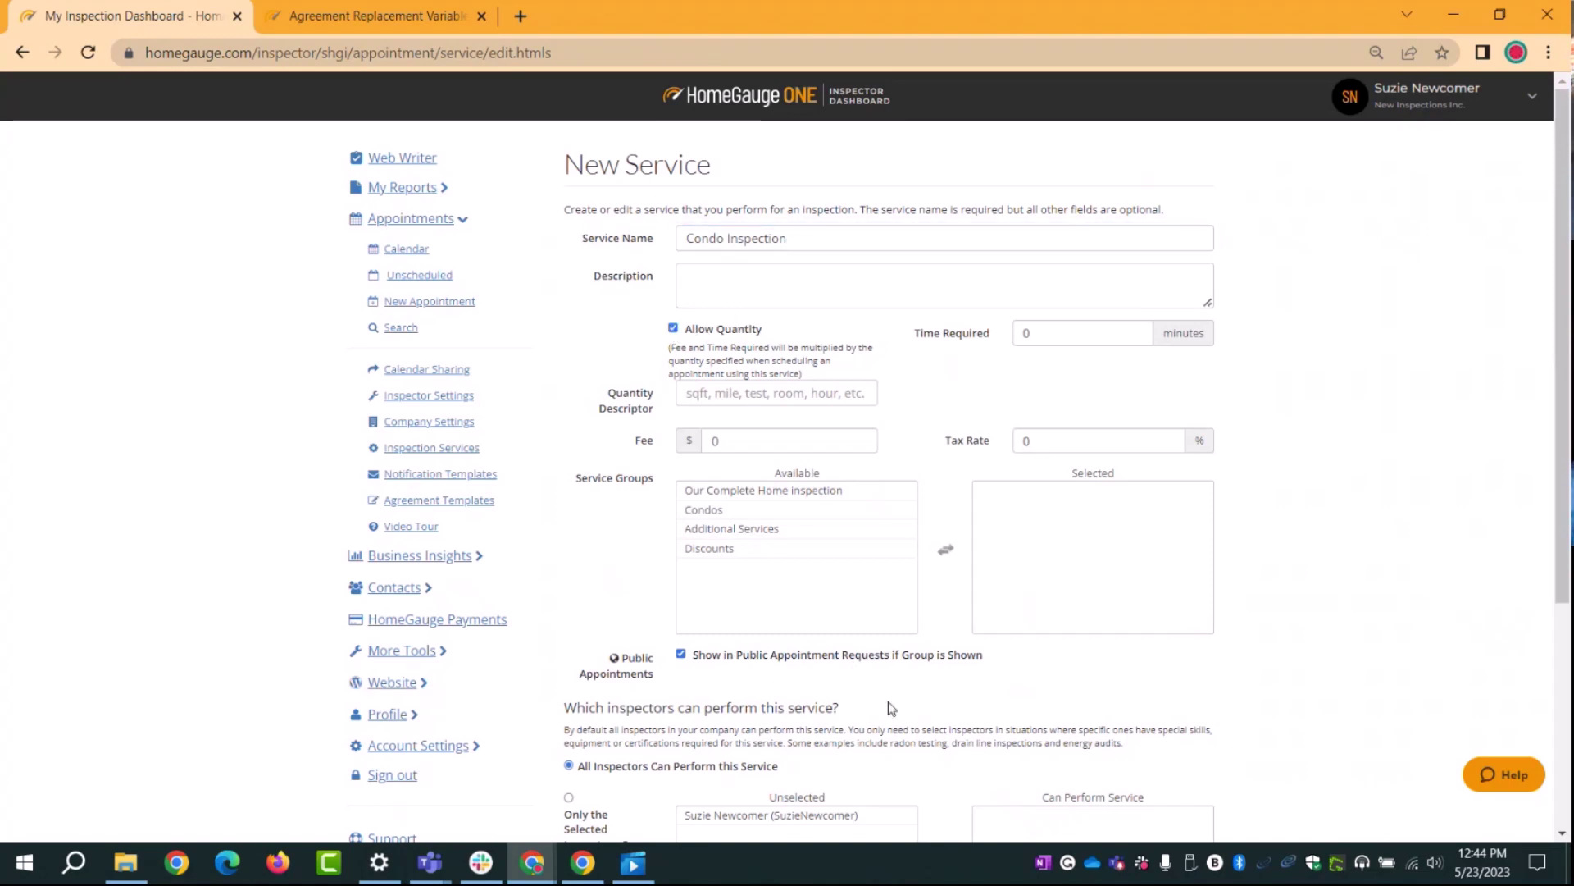
pyautogui.click(1066, 336)
pyautogui.write('0')
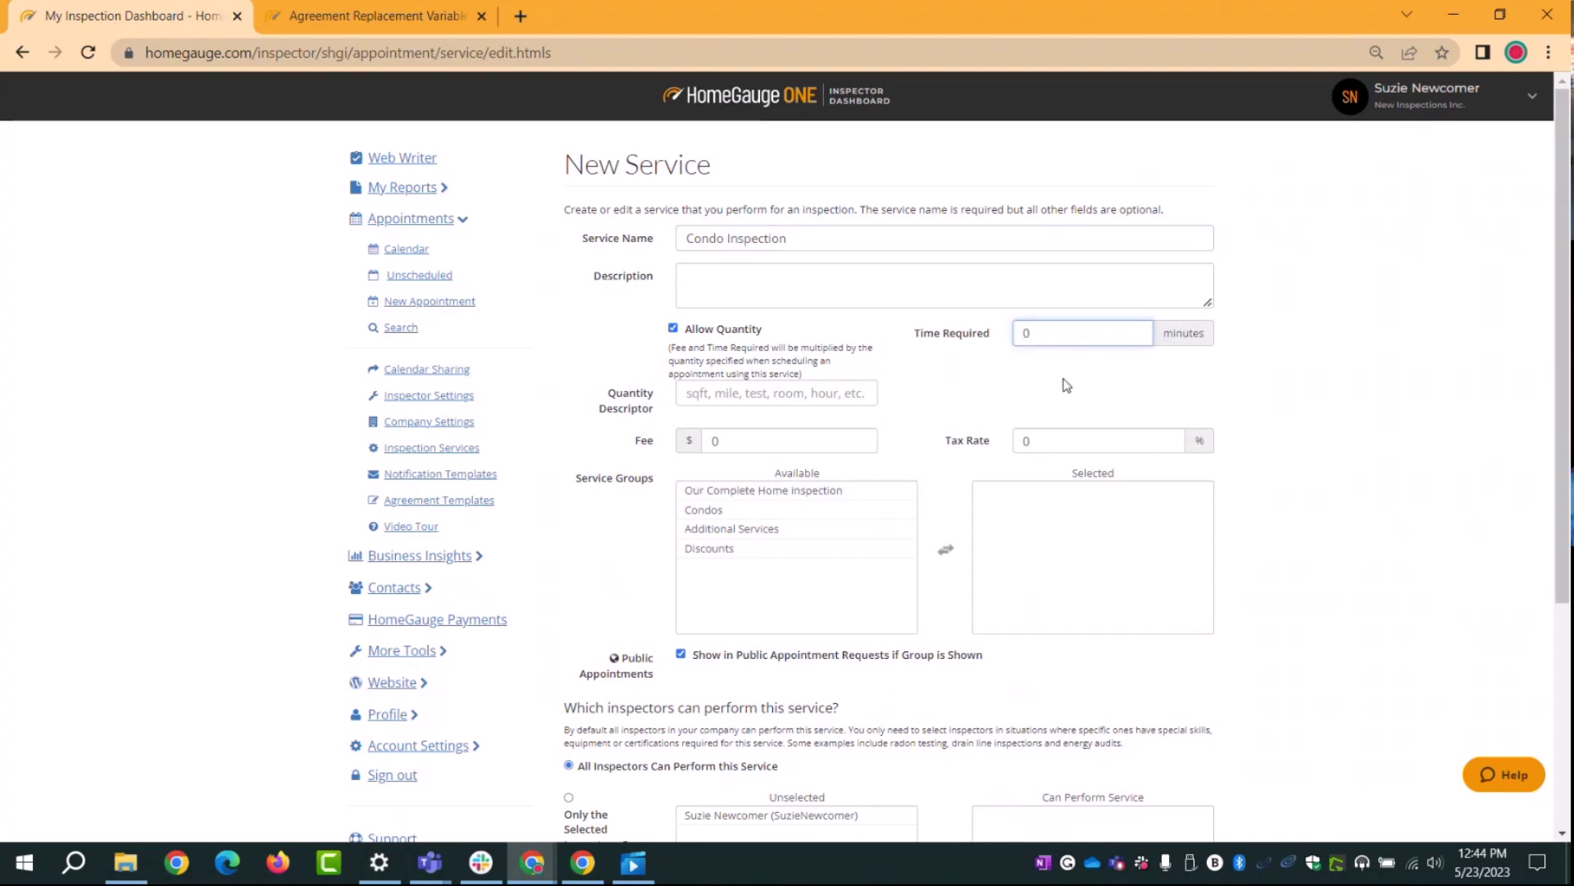
pyautogui.click(732, 396)
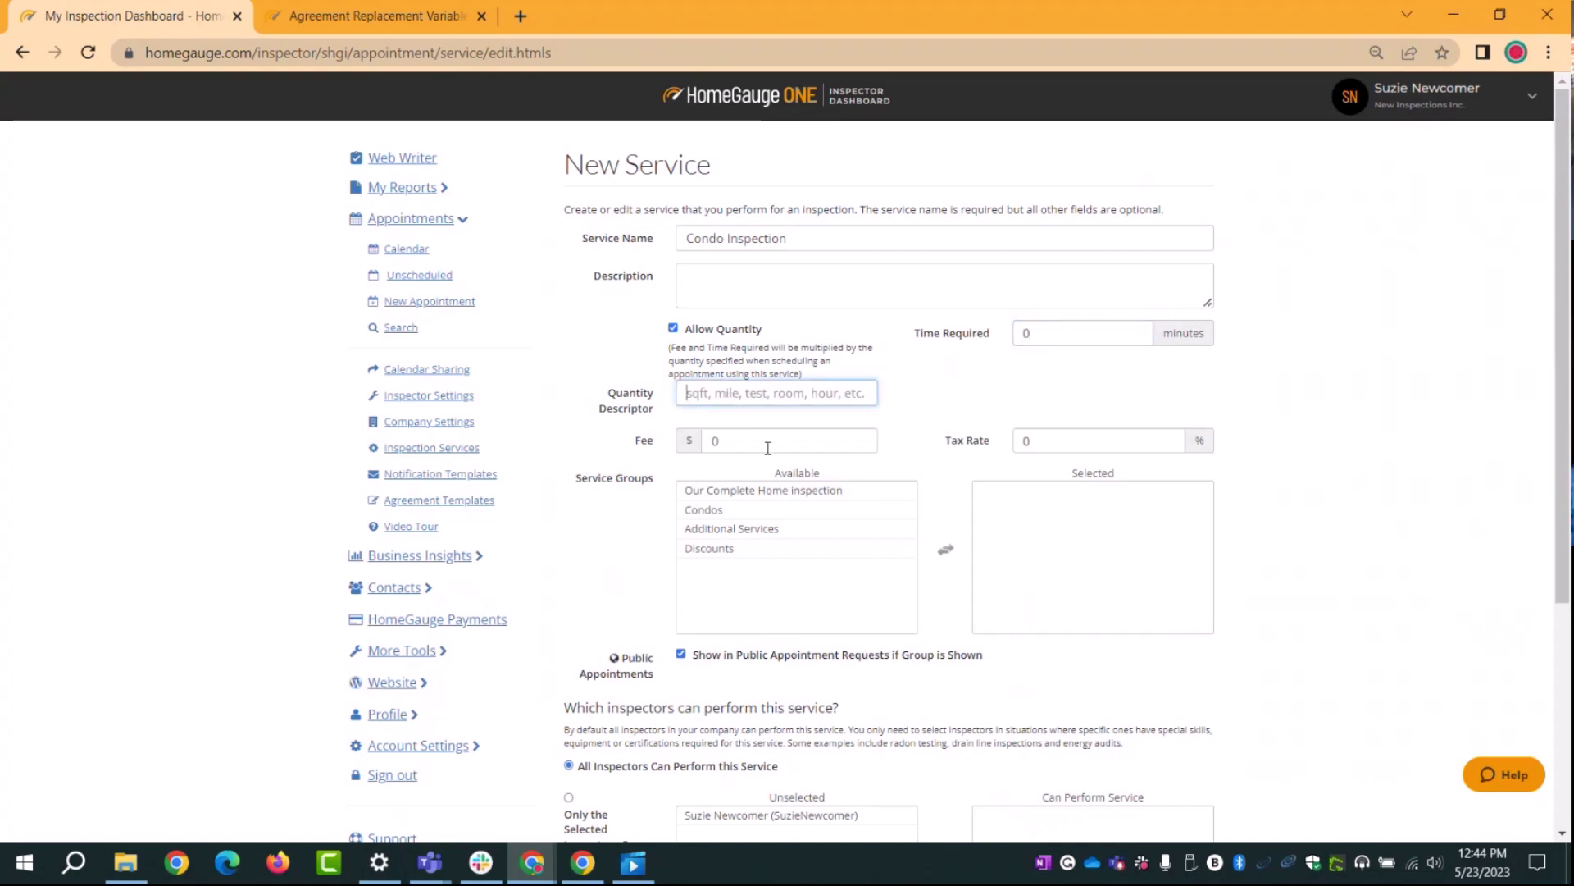
# Step: Set the Condo Inspection fee to $1
pyautogui.click(707, 448)
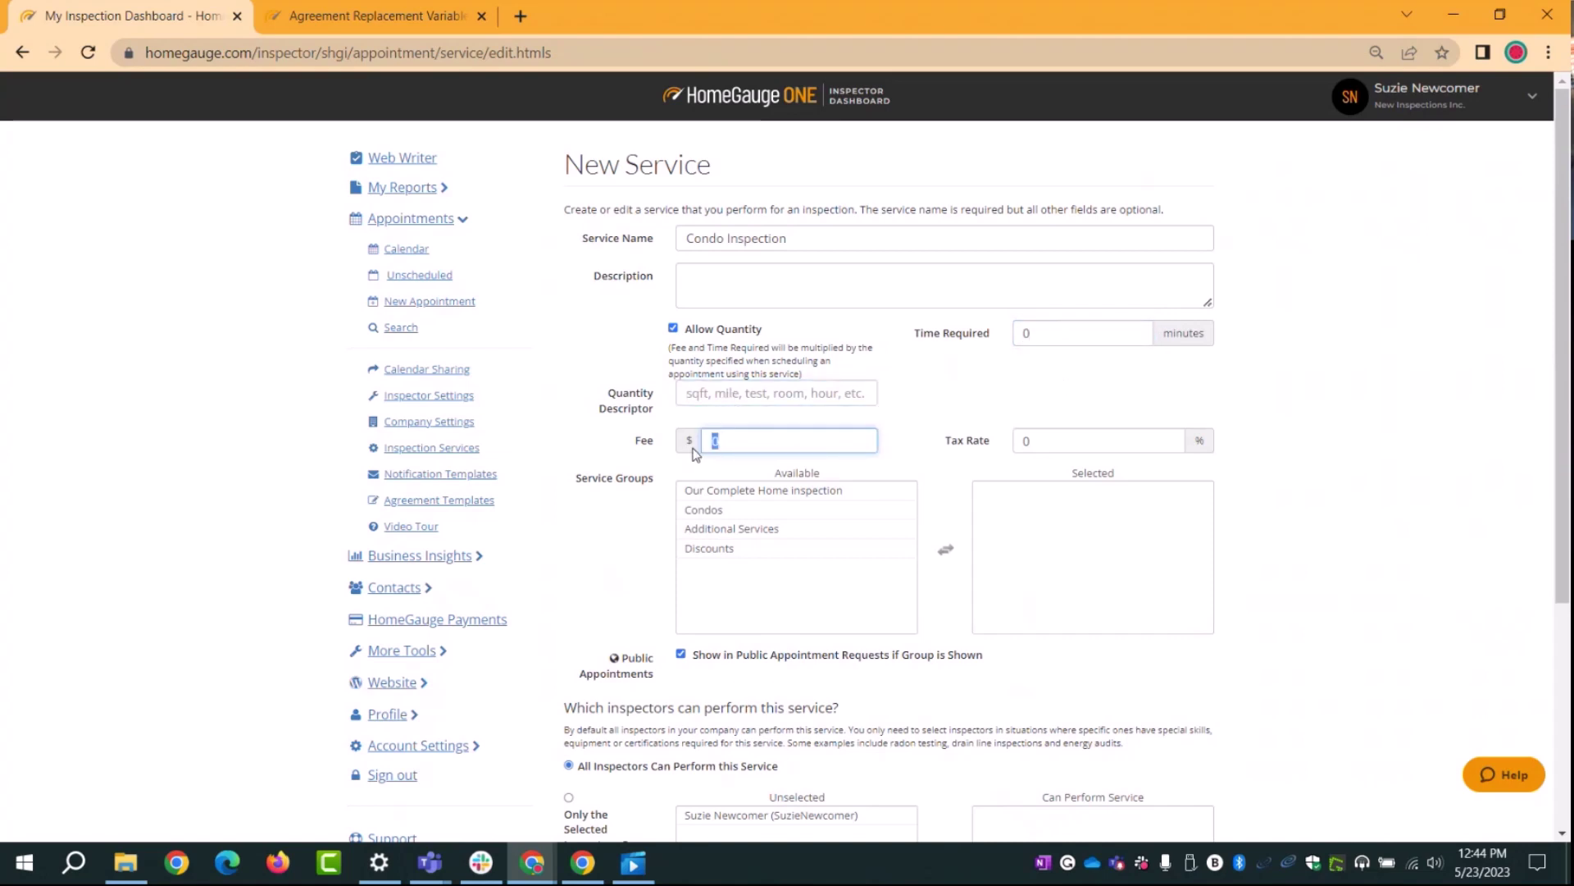
pyautogui.write('1')
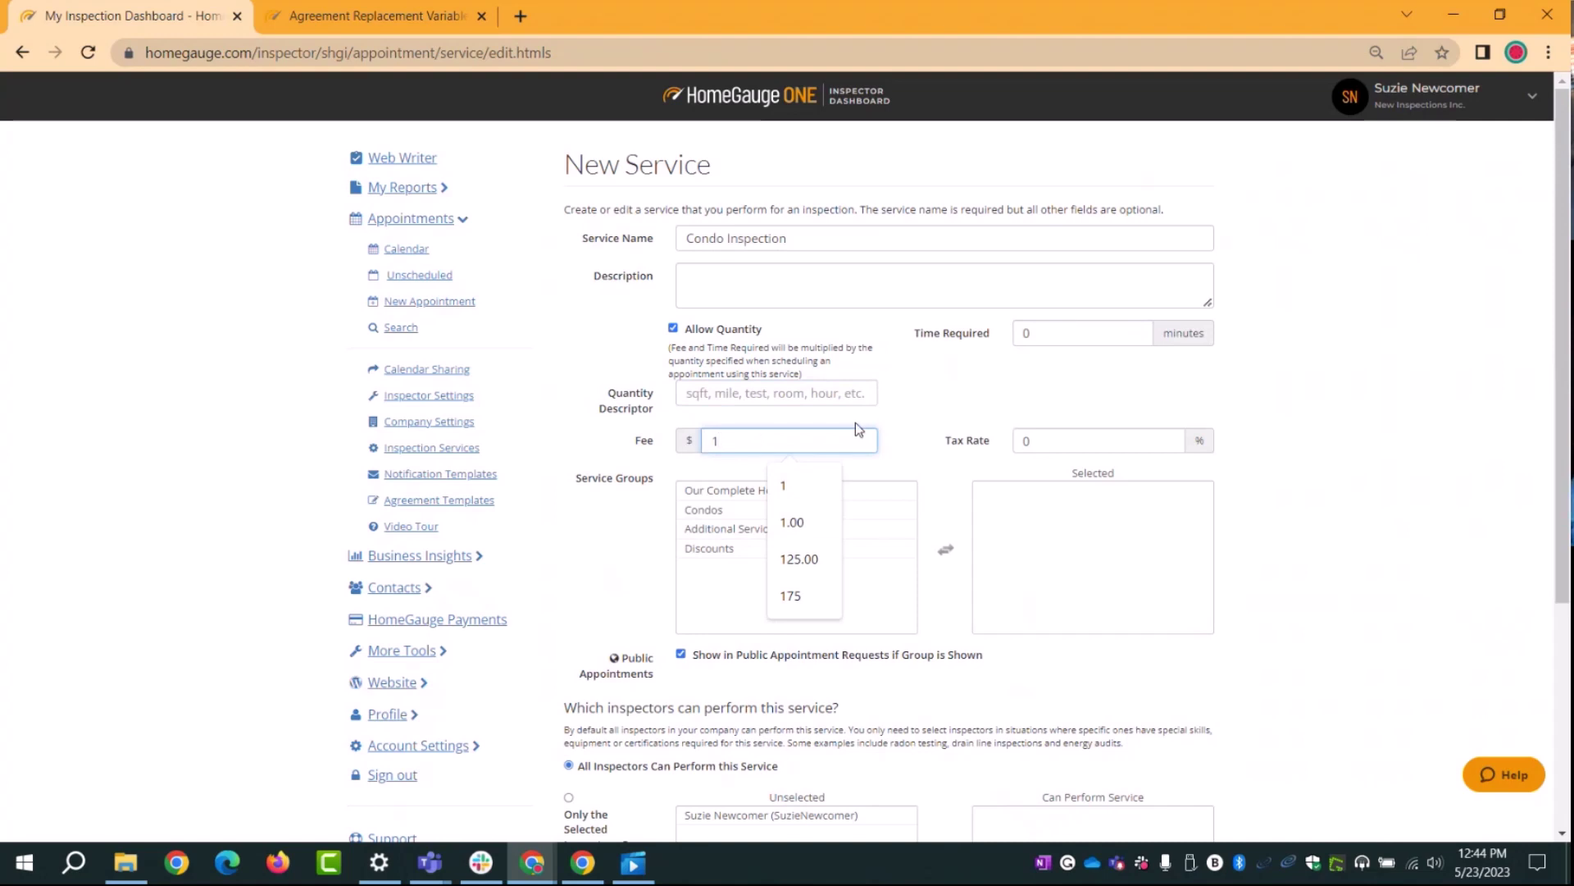
pyautogui.click(940, 400)
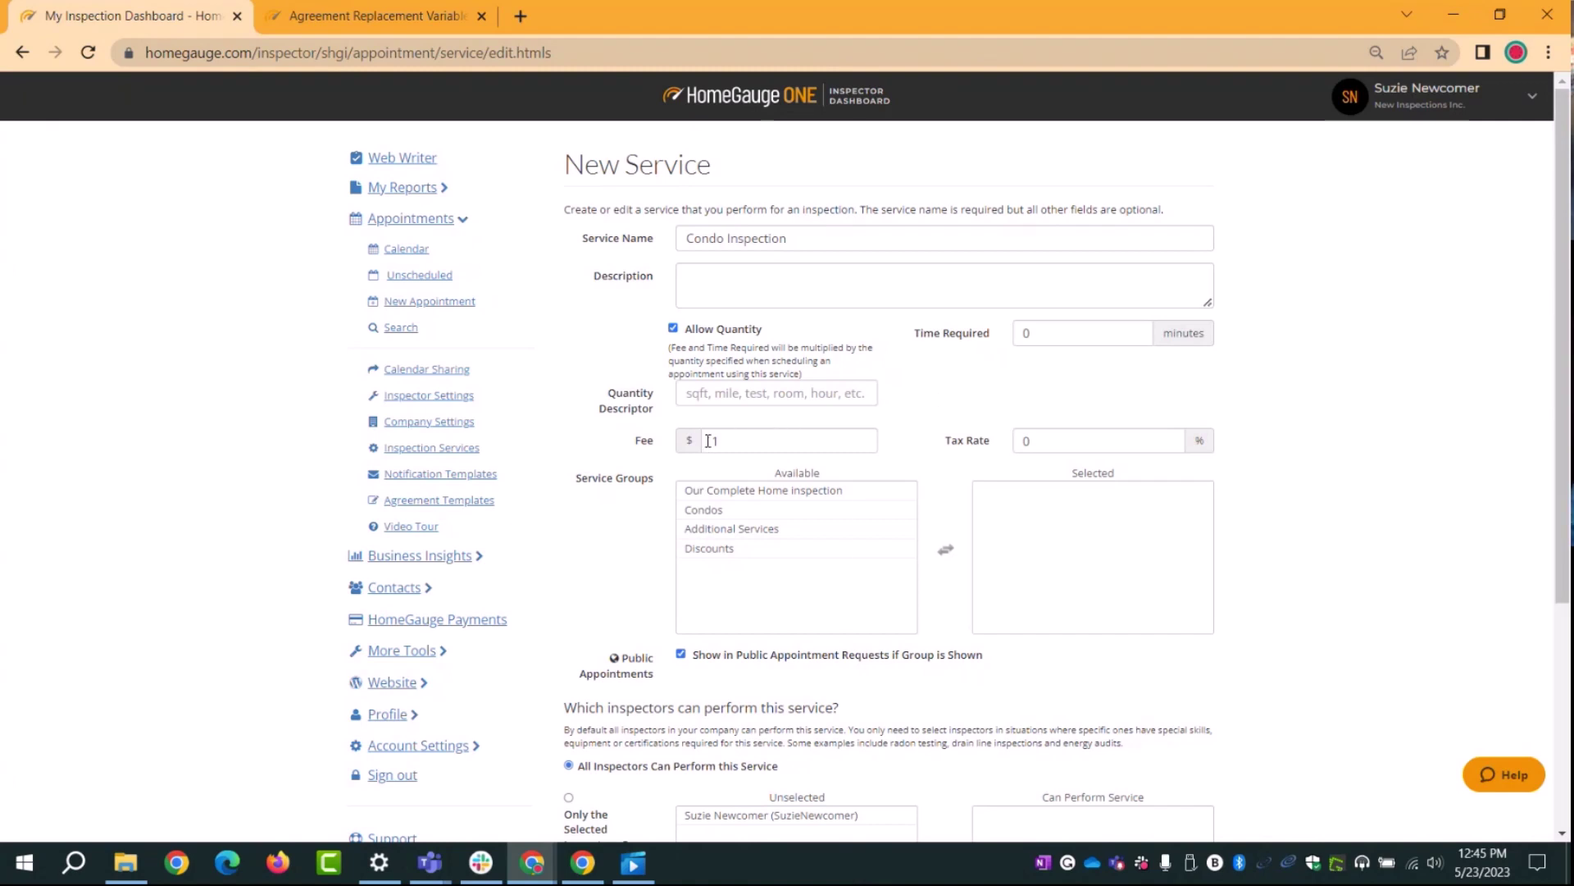
pyautogui.click(710, 440)
pyautogui.press('Escape')
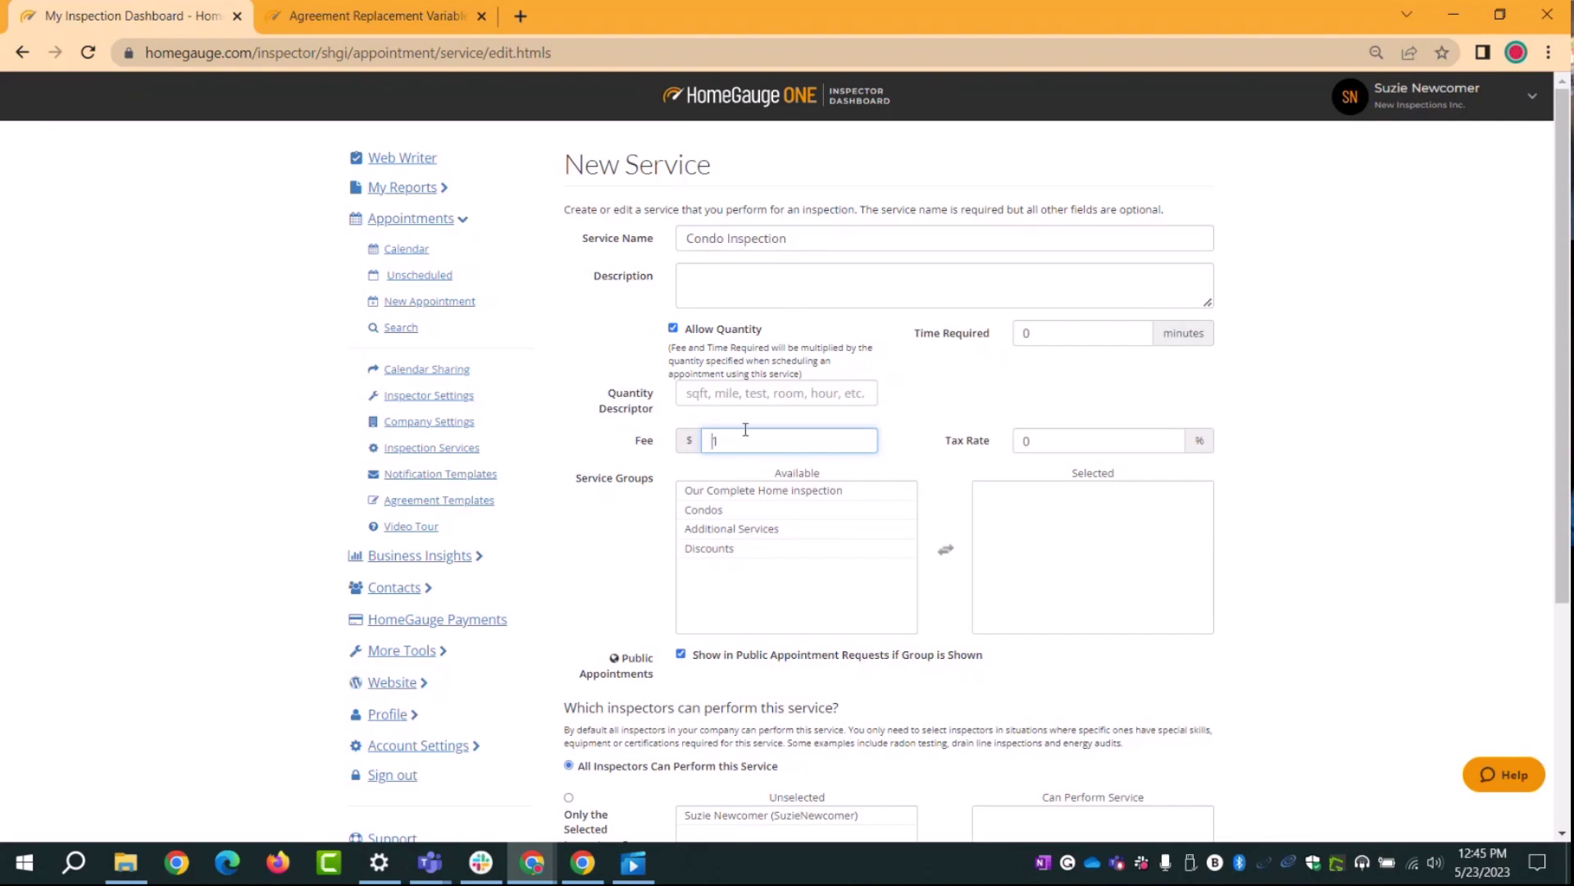
# Step: Put Condo Inspection in the Condos group and save the service
pyautogui.click(697, 491)
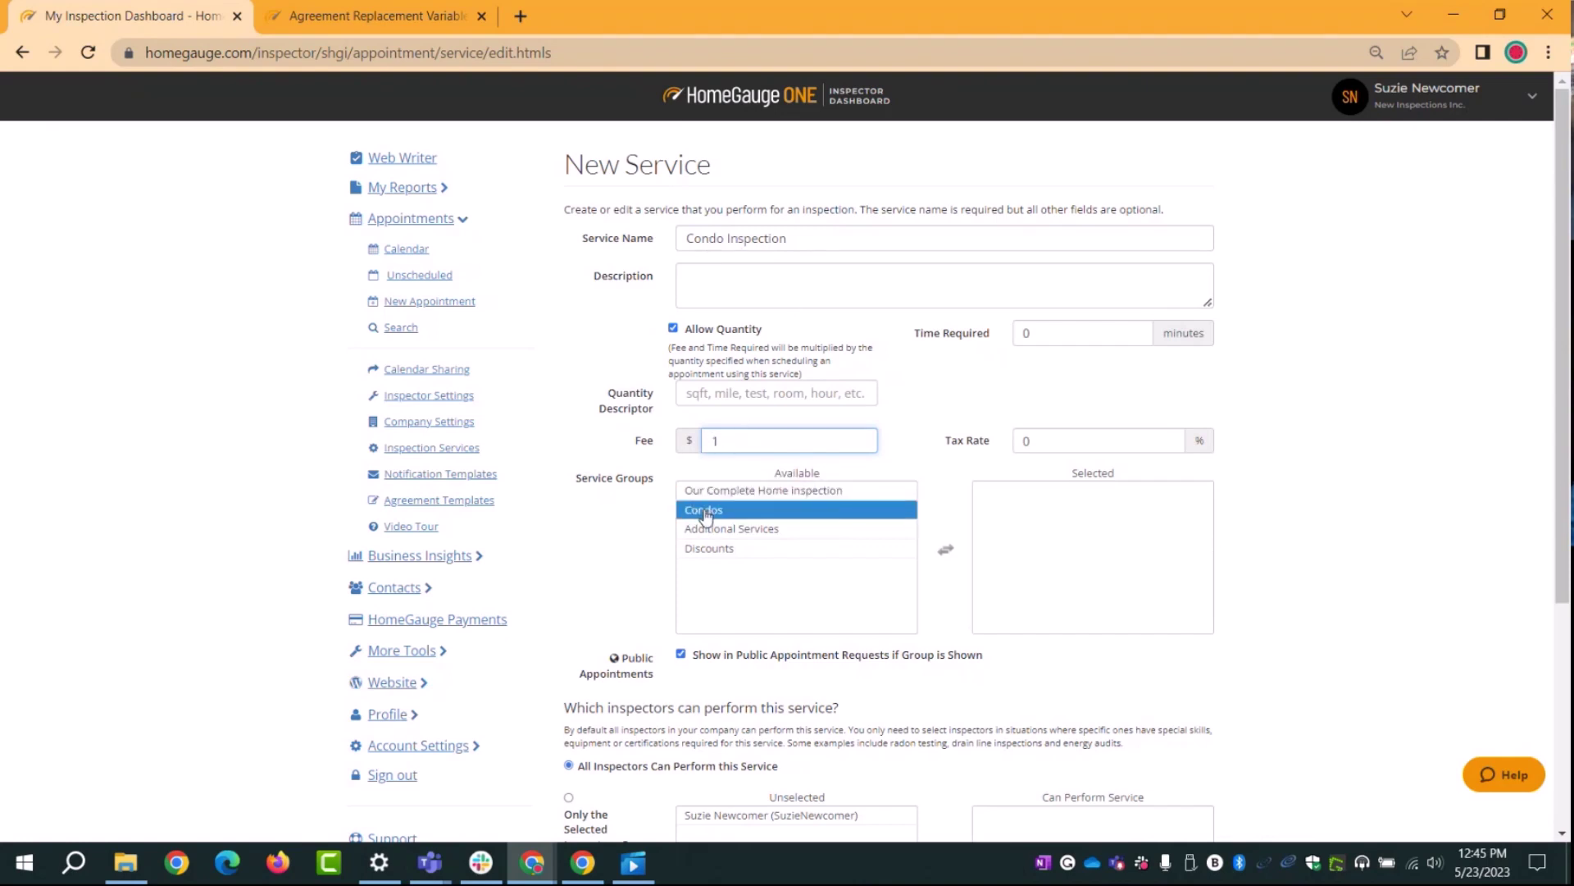
pyautogui.click(710, 525)
pyautogui.click(710, 515)
pyautogui.doubleClick(710, 516)
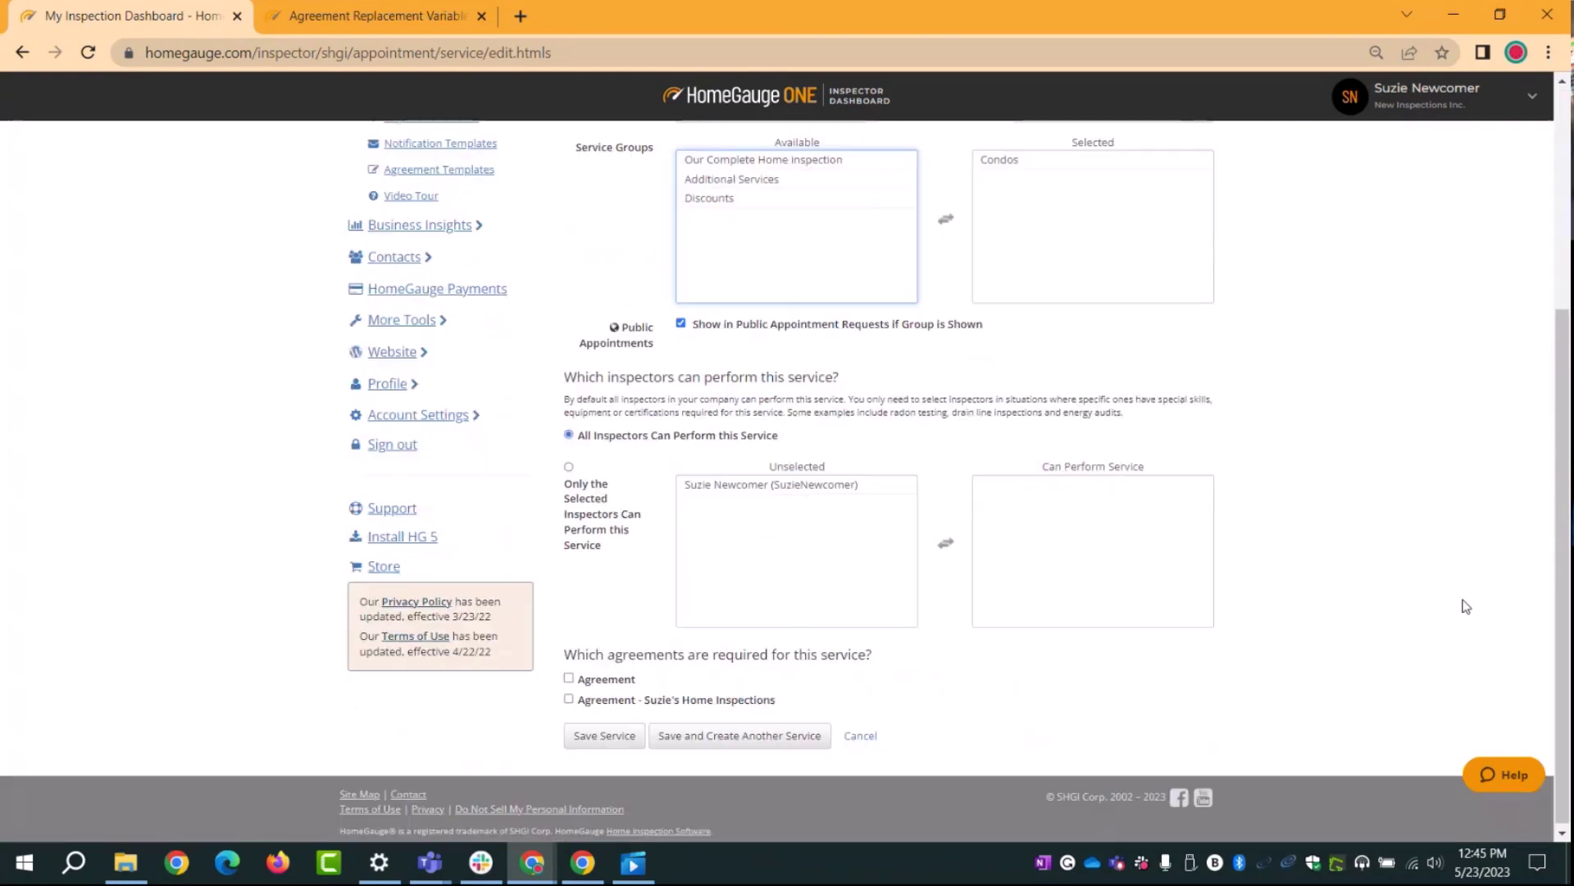
pyautogui.scroll(-4, 820, 630)
pyautogui.click(585, 740)
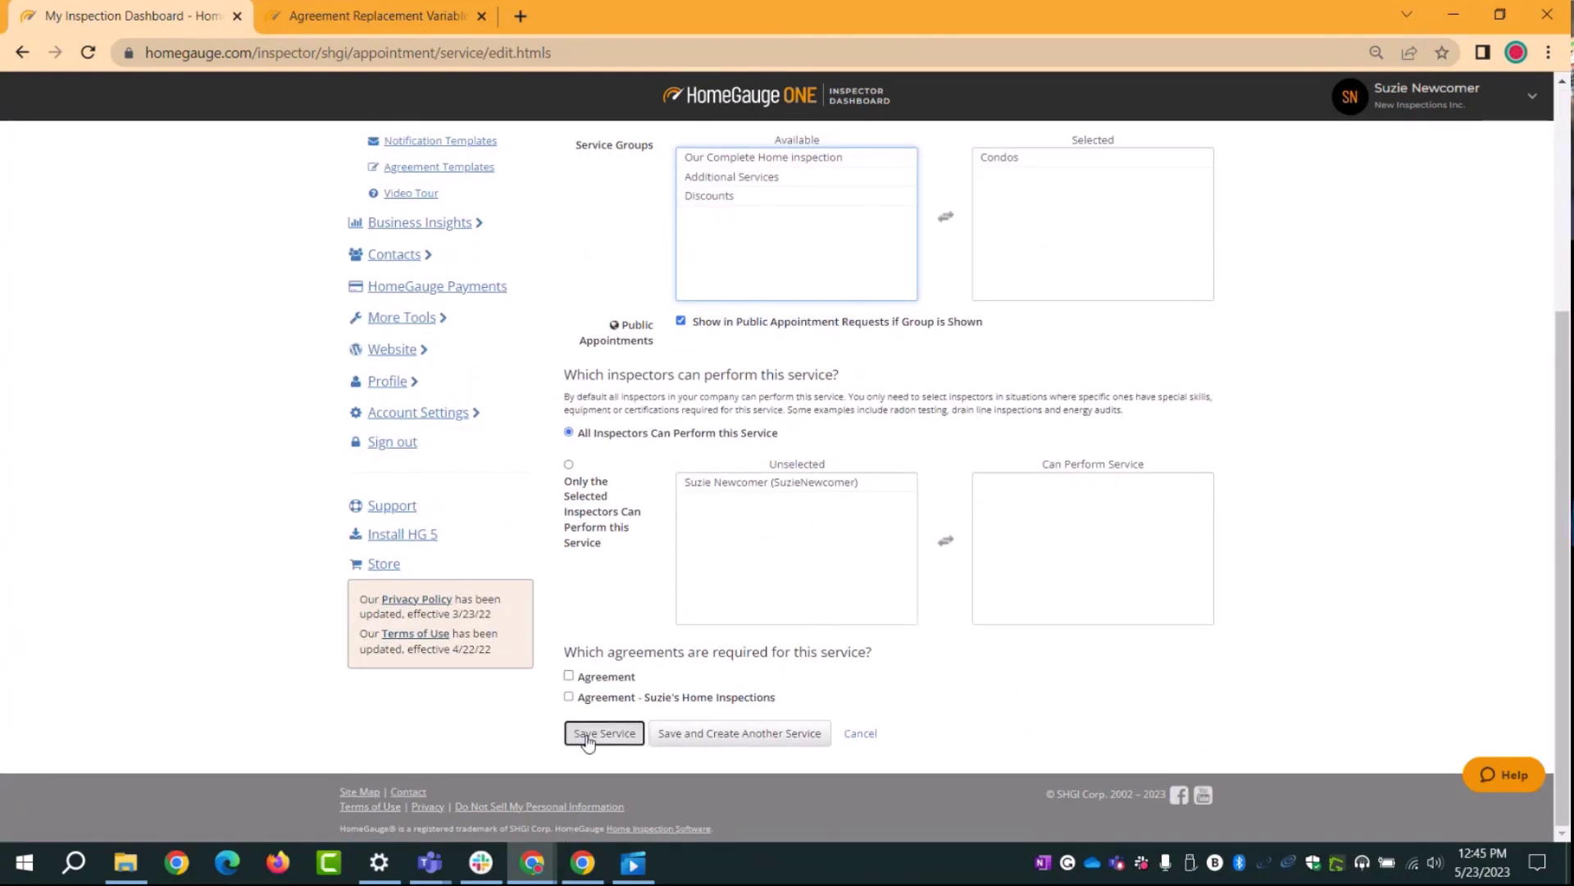
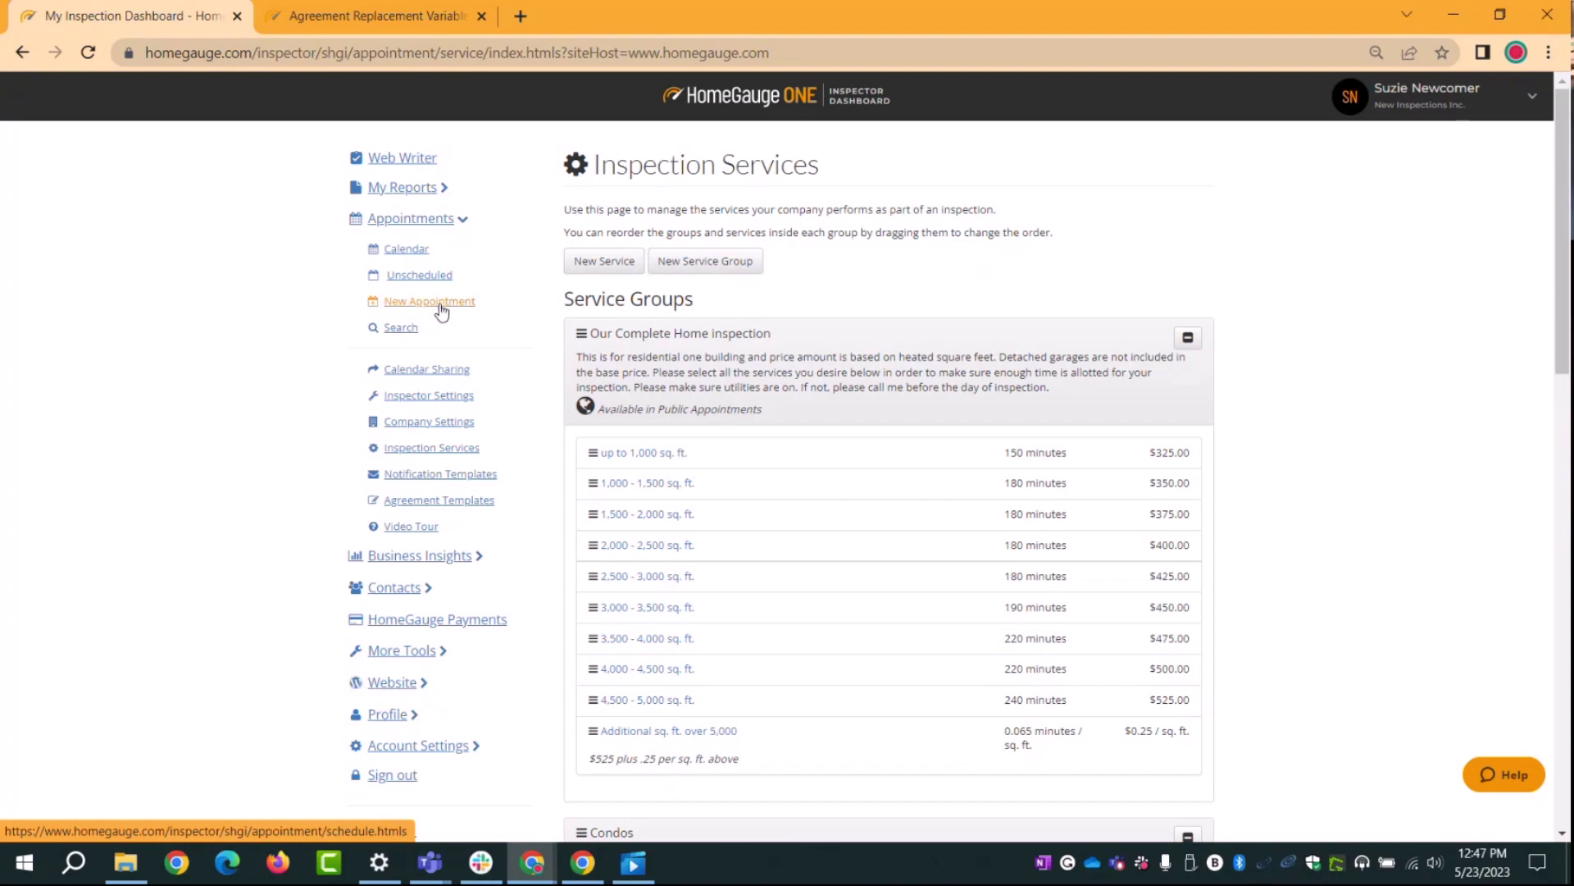
# Step: In the appointments calendar, start a new appointment in the Wed May 24 10:00 AM slot
pyautogui.click(407, 249)
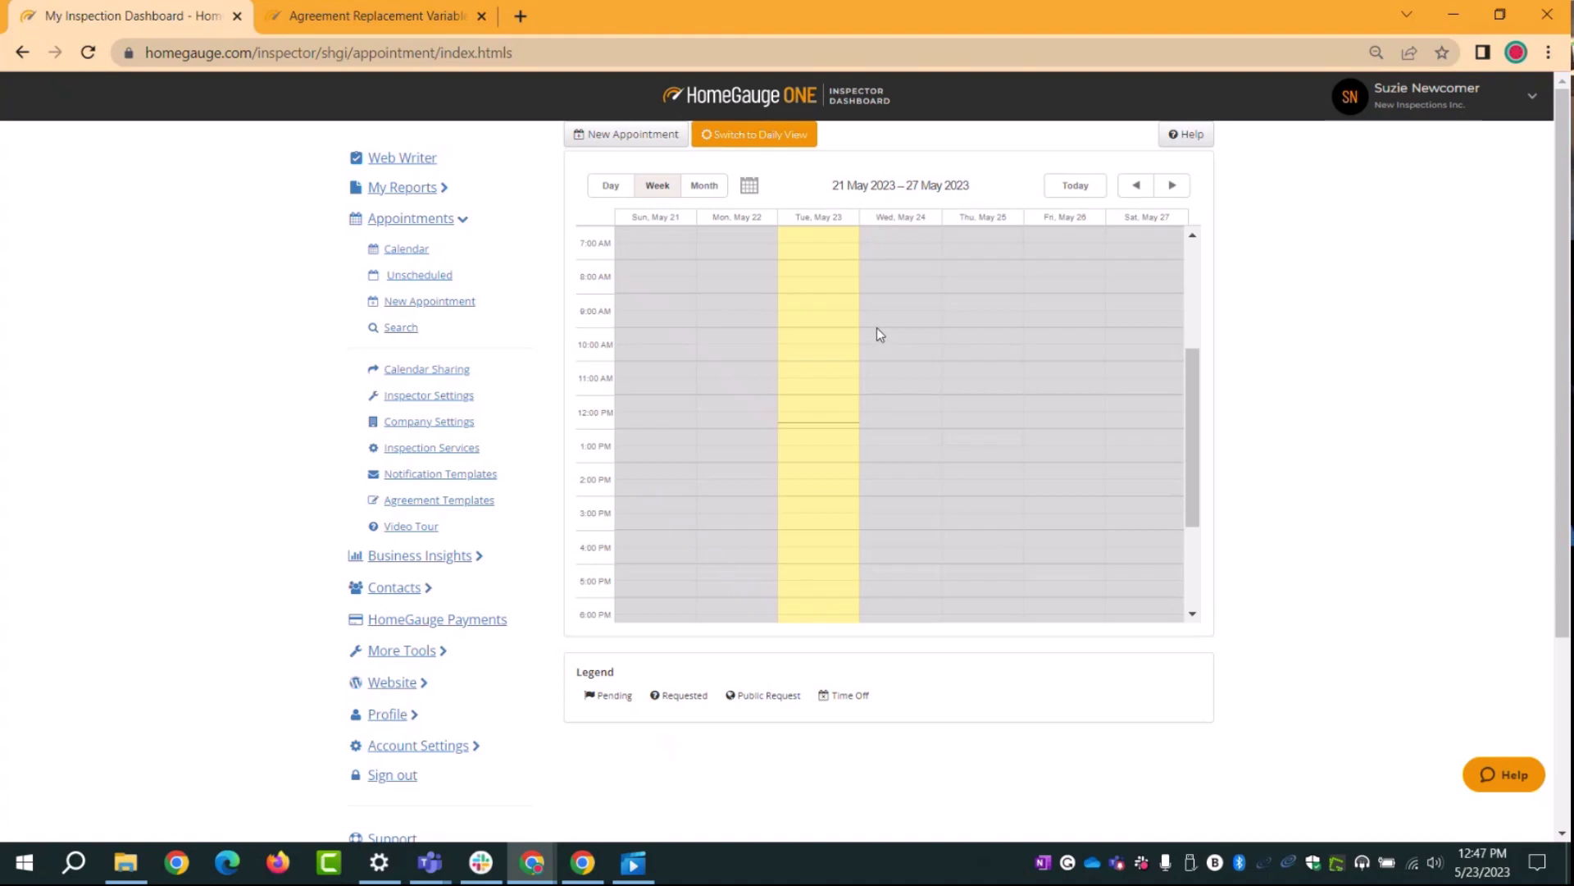
pyautogui.click(878, 327)
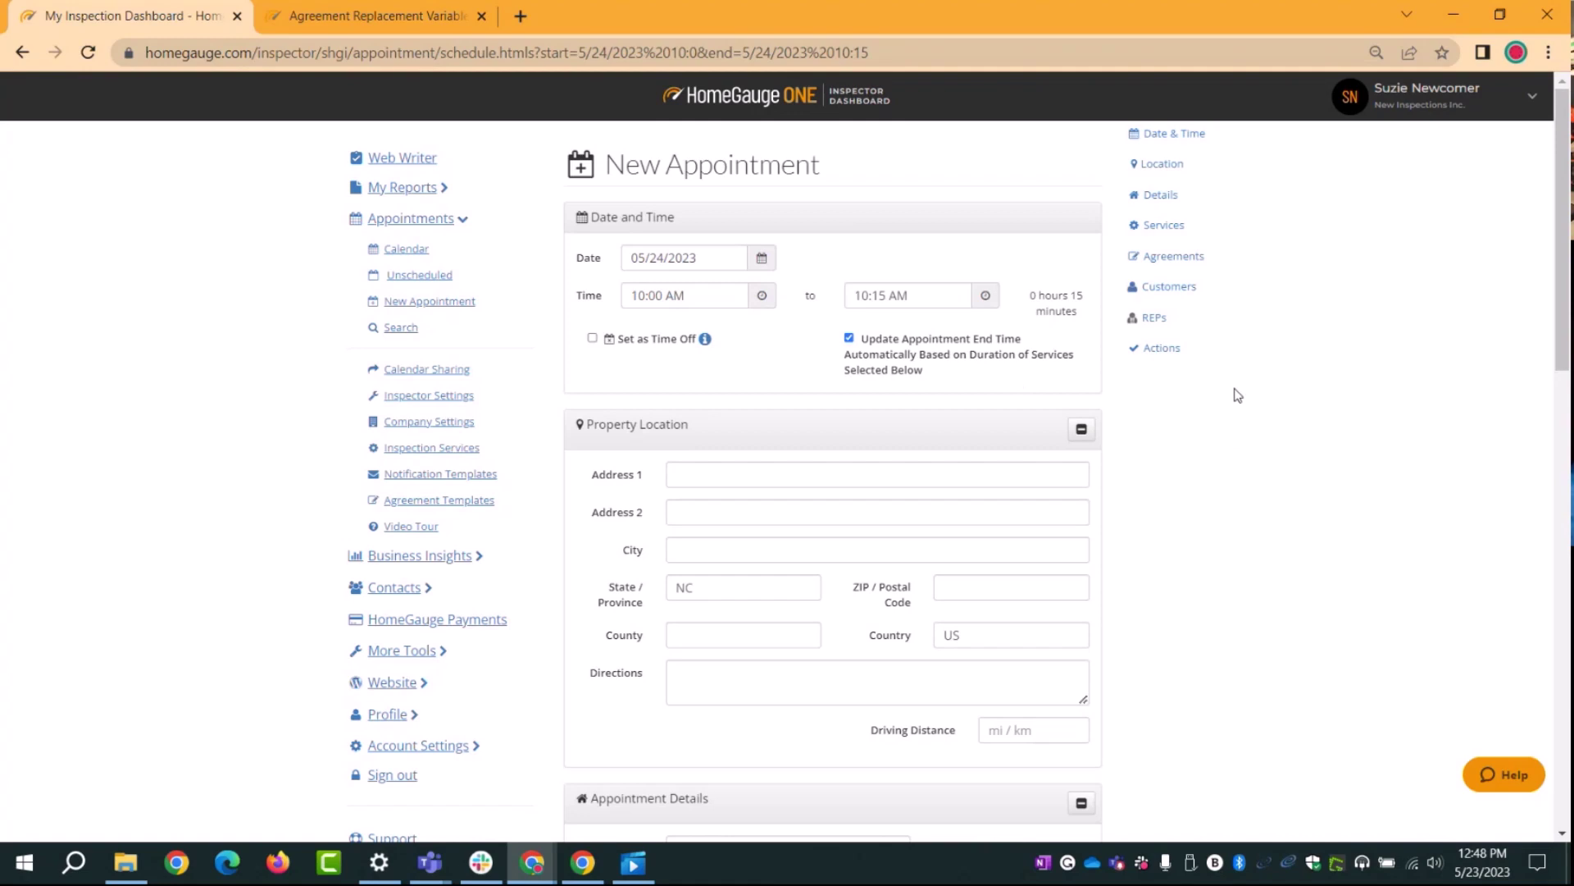
# Step: Mark the new 05/24/2023 10:00–10:15 AM entry as time off
pyautogui.click(705, 296)
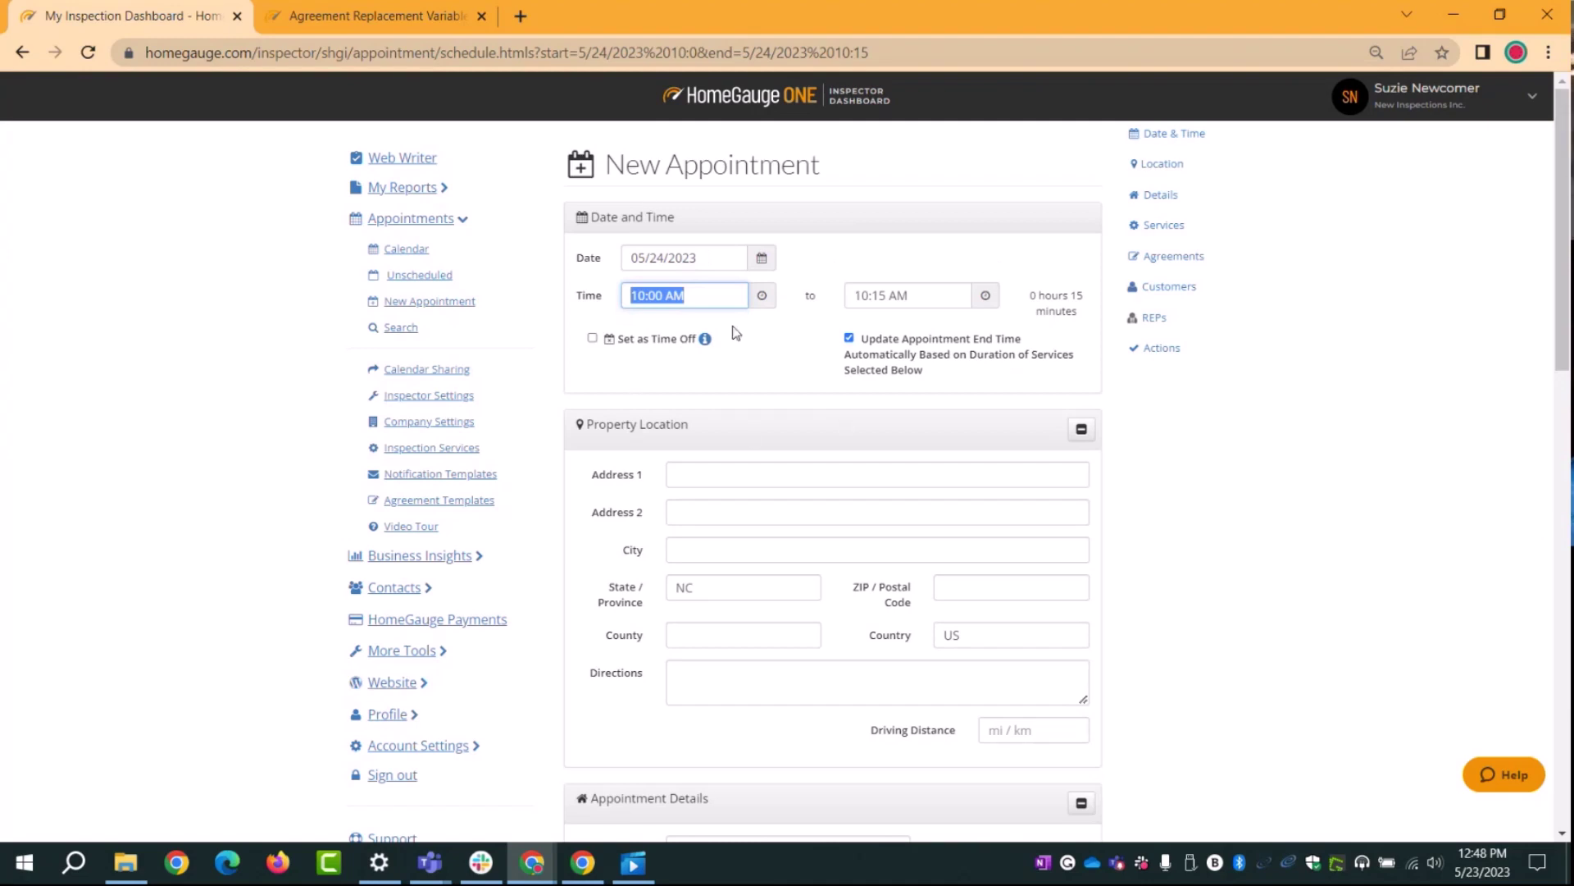
pyautogui.click(816, 228)
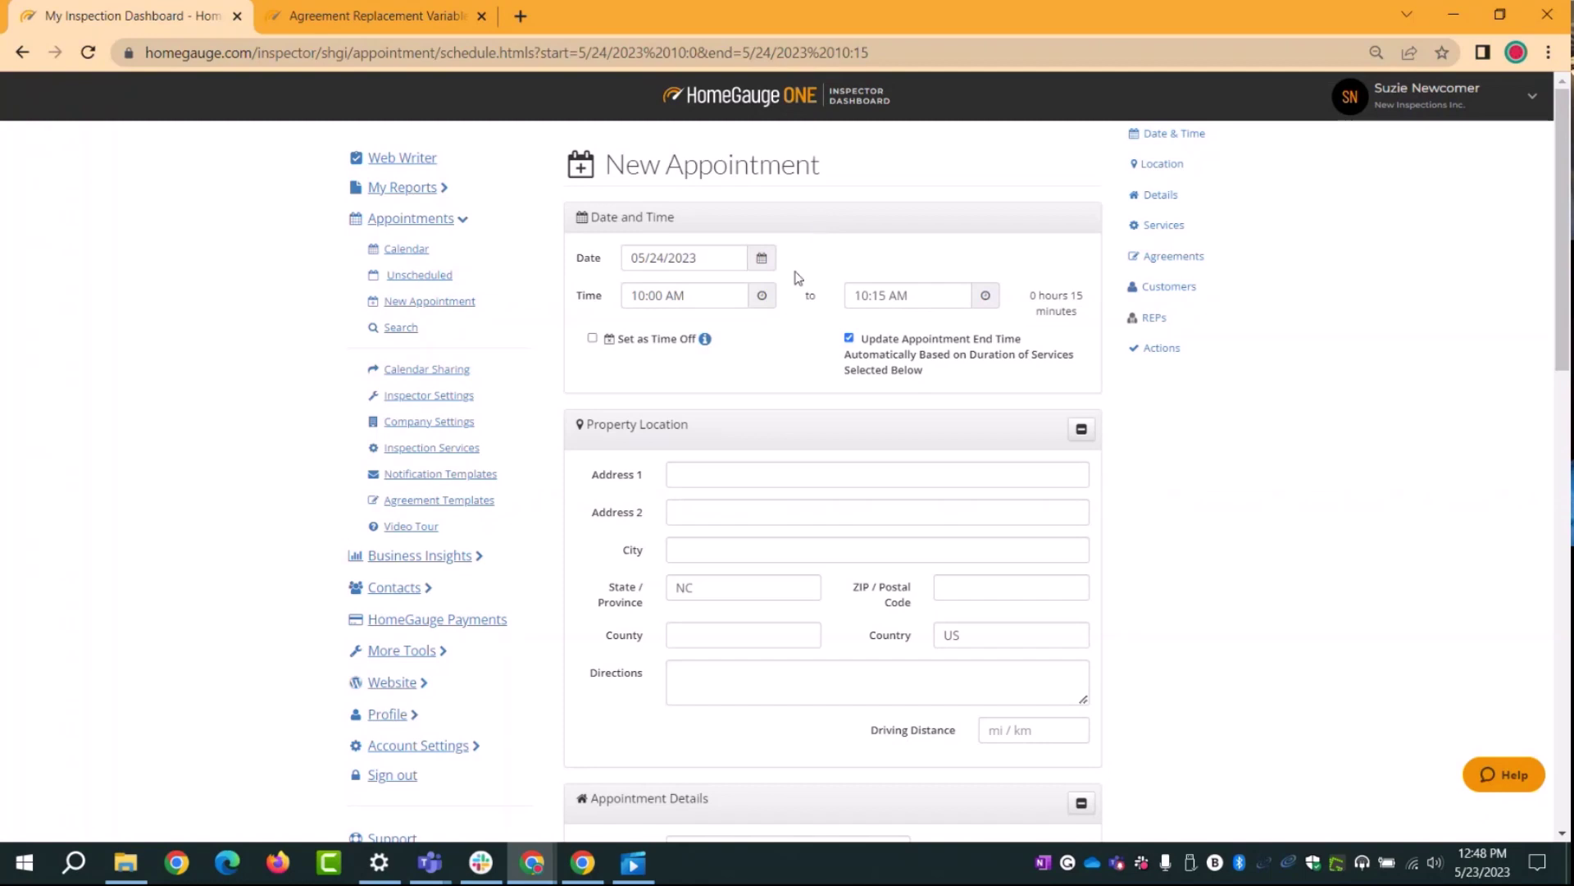
pyautogui.click(593, 338)
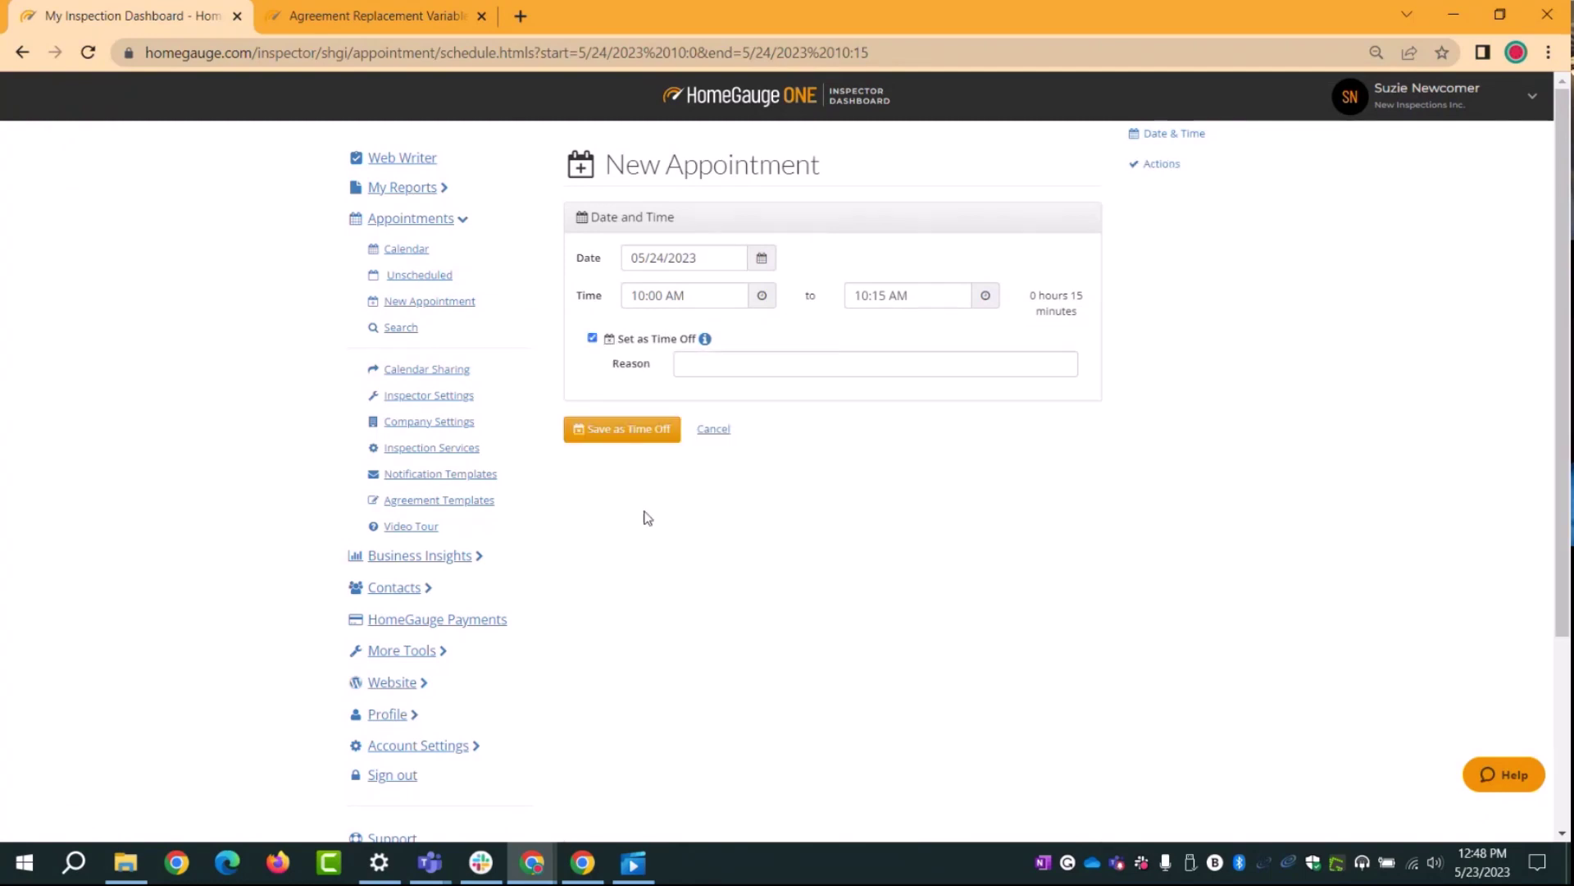
# Step: Check the saved time-off reasons, then untick Set as Time Off to restore the appointment
pyautogui.click(932, 296)
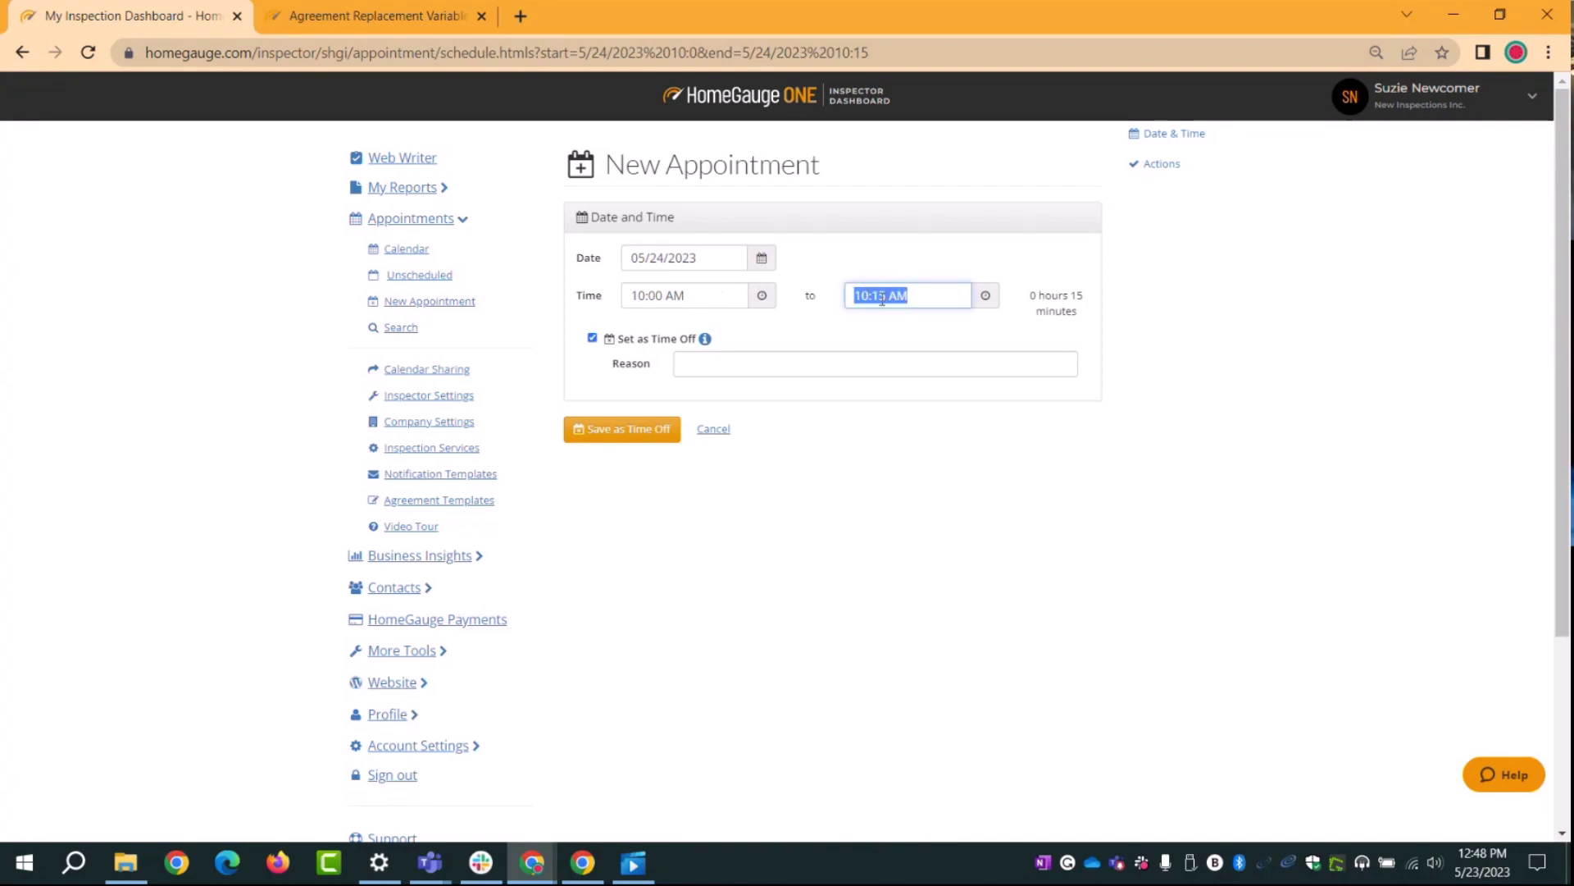
pyautogui.click(744, 361)
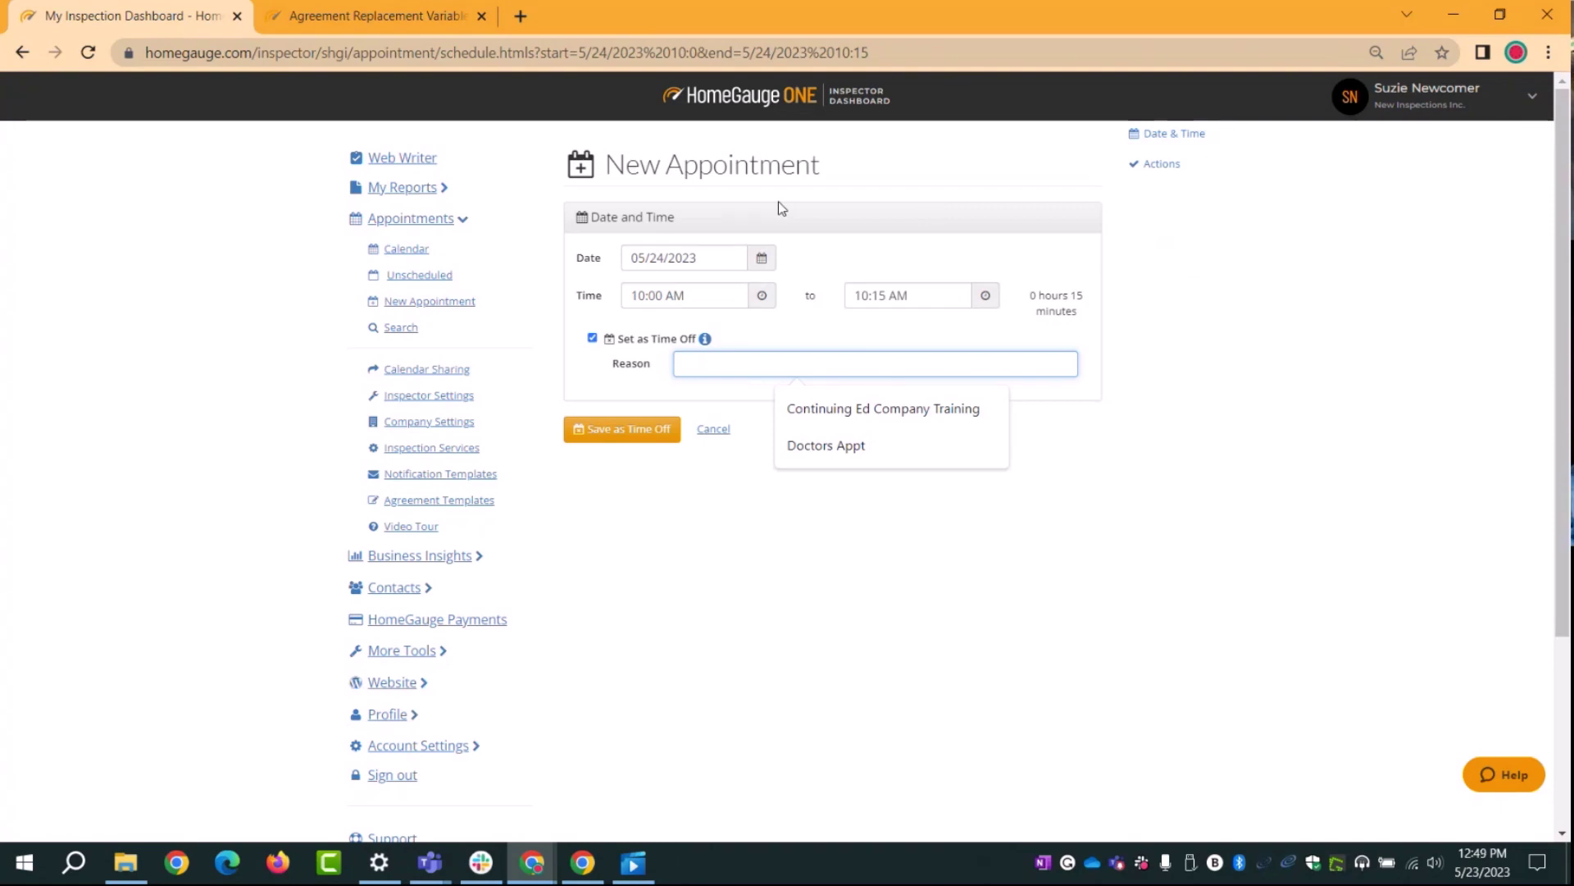
pyautogui.click(592, 339)
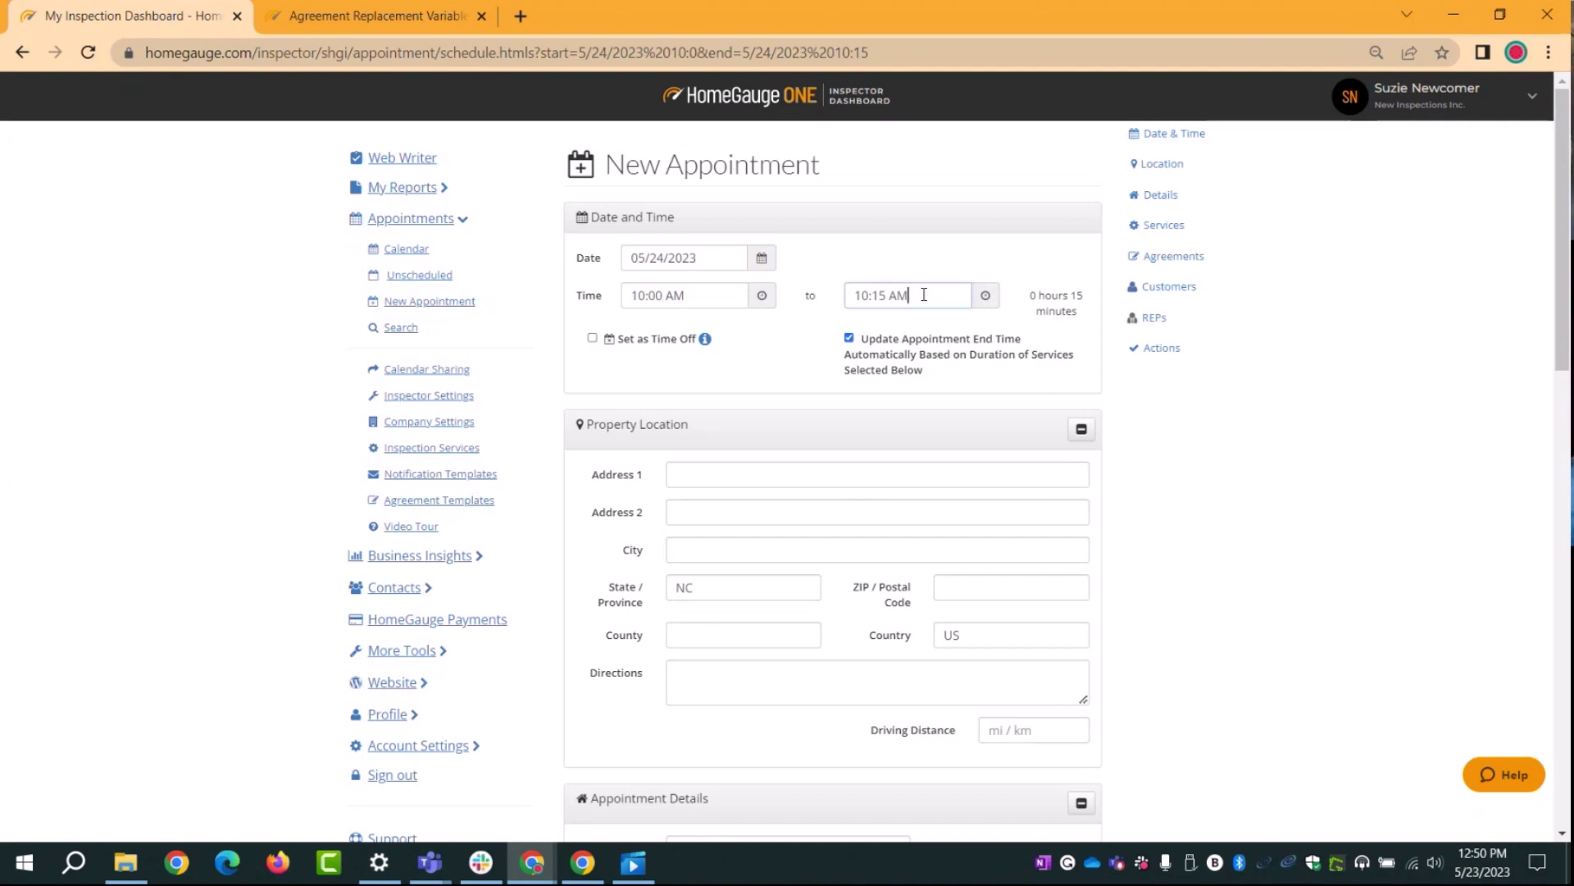
# Step: Set the end time to 11:30 AM and stop it updating automatically from services
pyautogui.moveTo(910, 295); pyautogui.dragTo(851, 295)
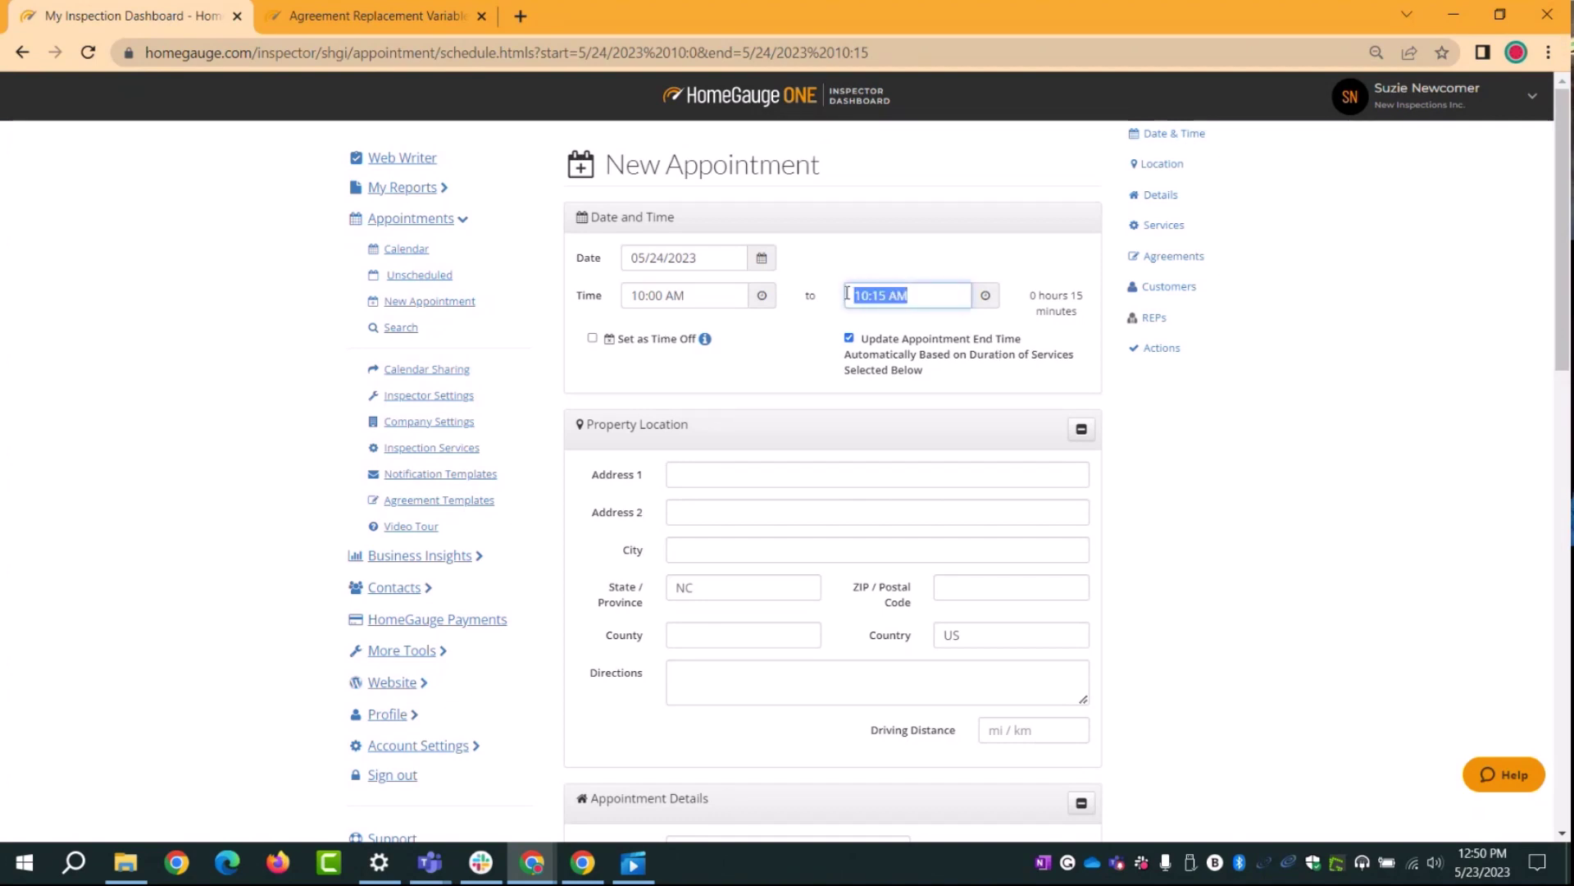
pyautogui.write('11')
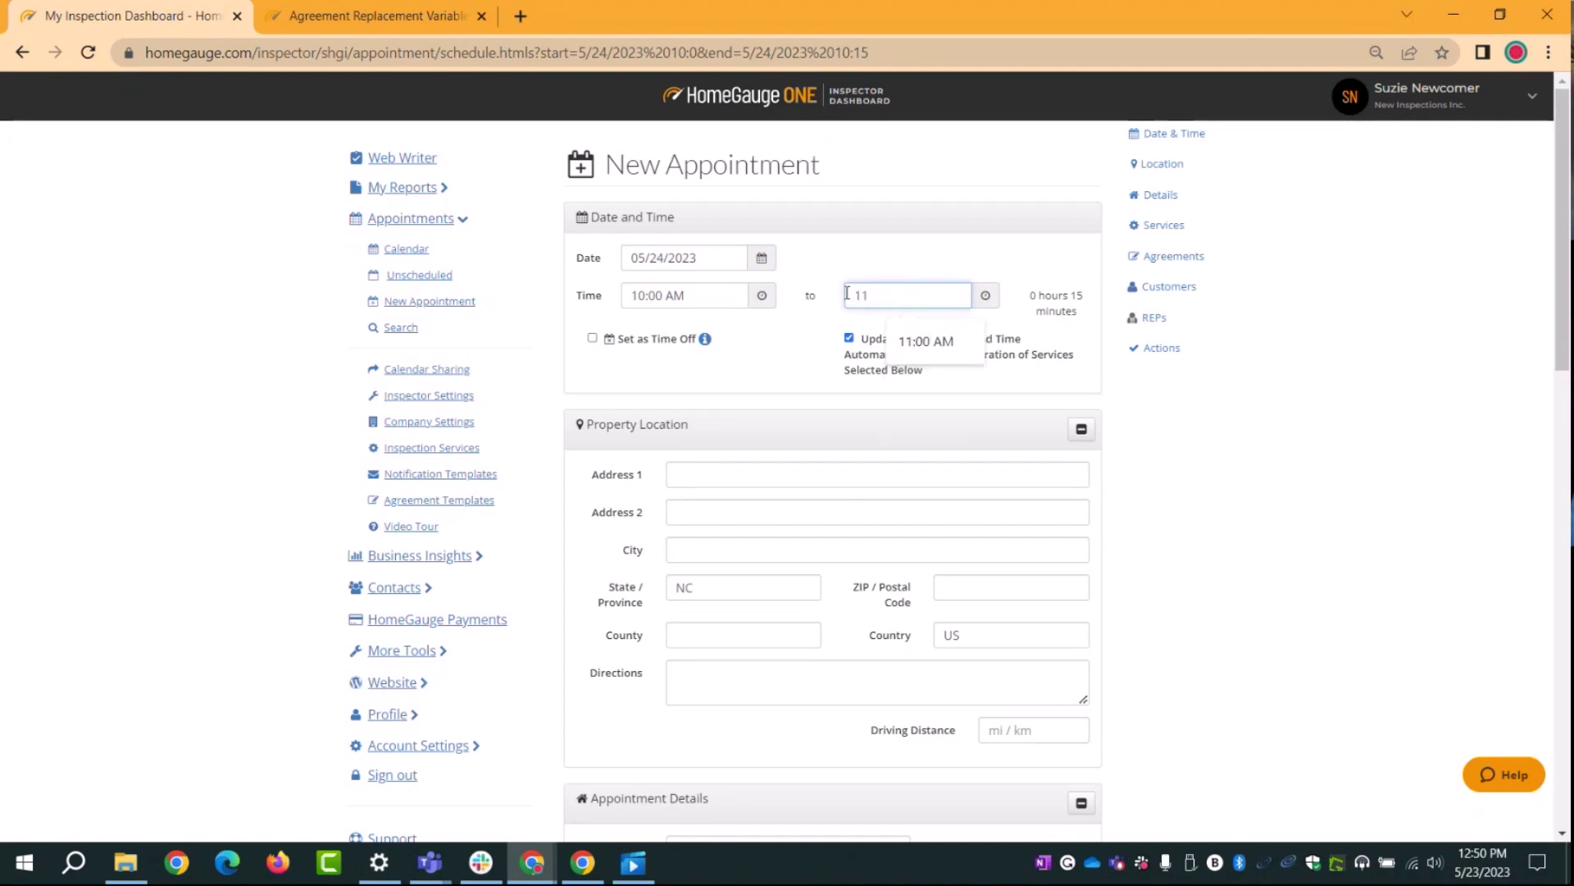
pyautogui.write(':30 AM')
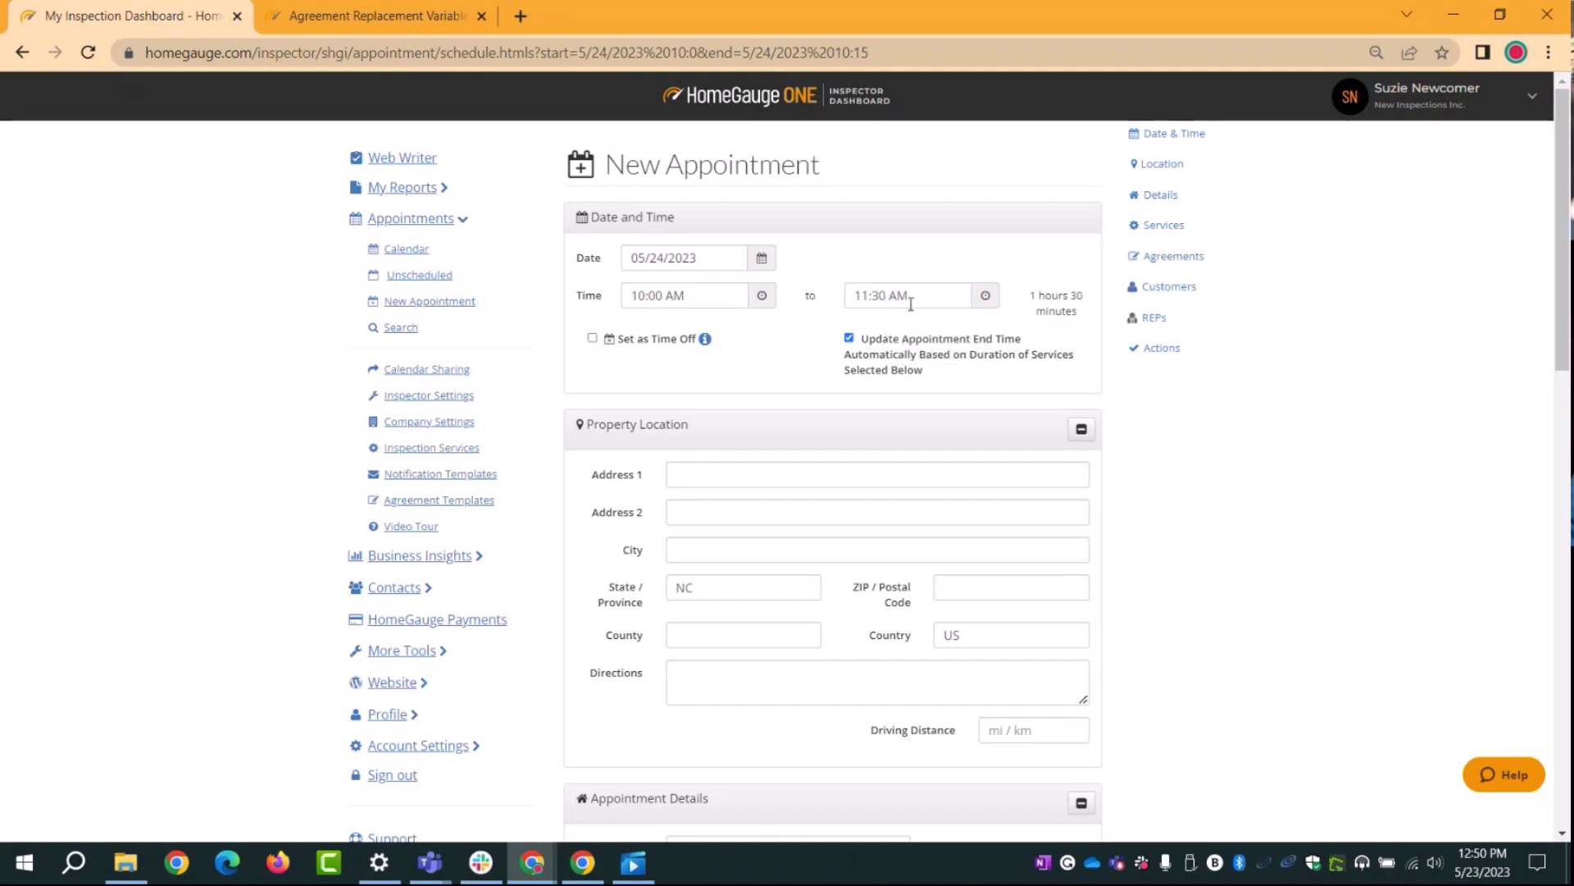
pyautogui.press('Tab')
pyautogui.click(850, 338)
pyautogui.scroll(-1, 924, 353)
pyautogui.scroll(-3, 924, 353)
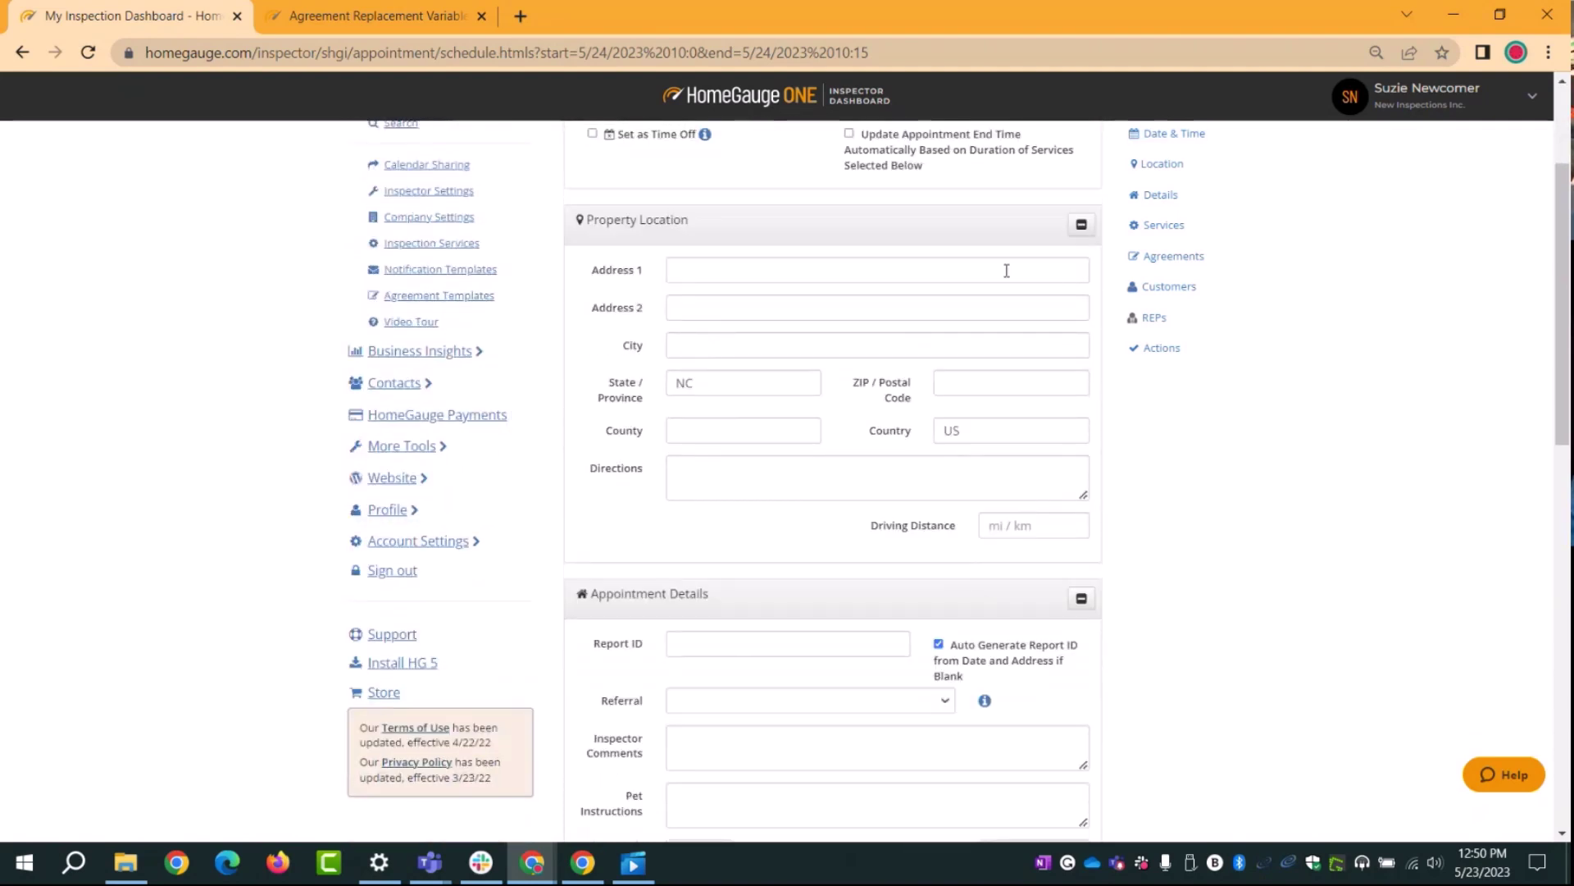
pyautogui.click(738, 269)
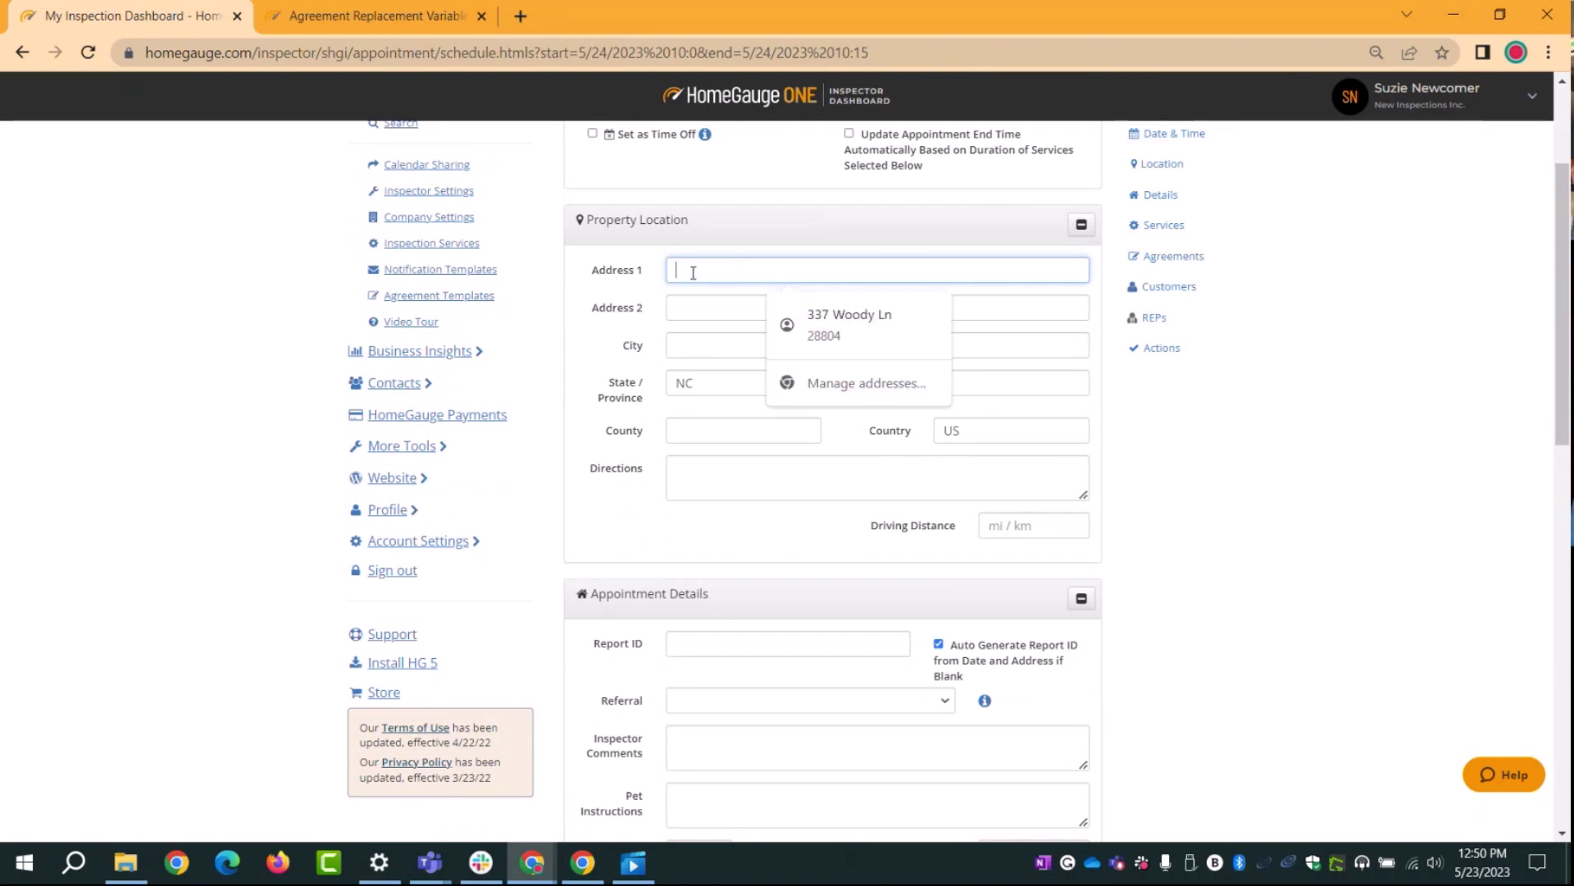
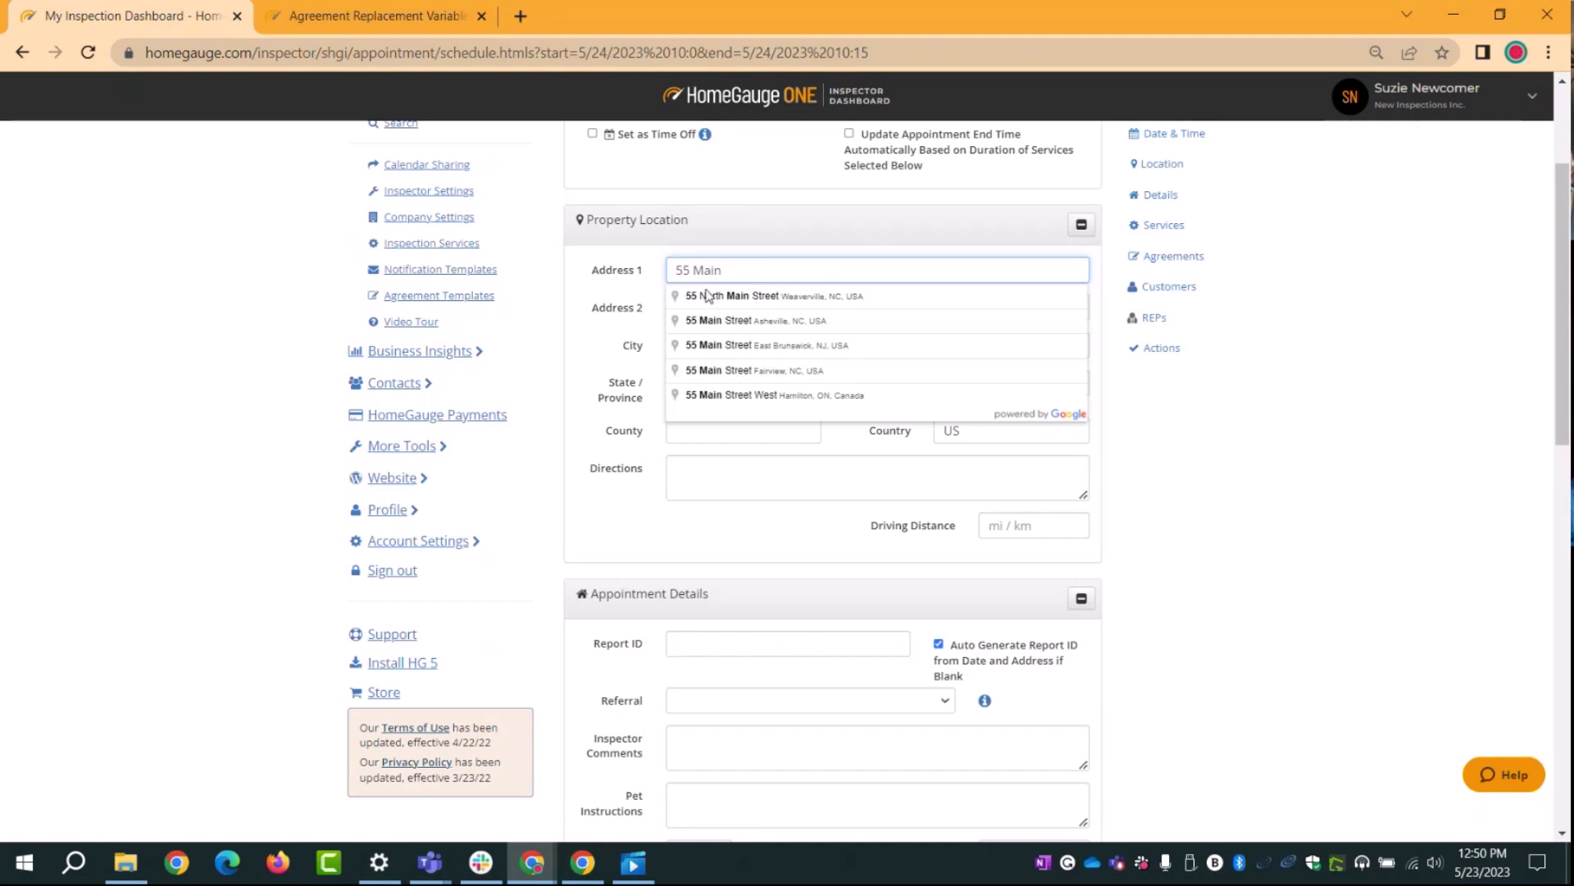
pyautogui.click(735, 300)
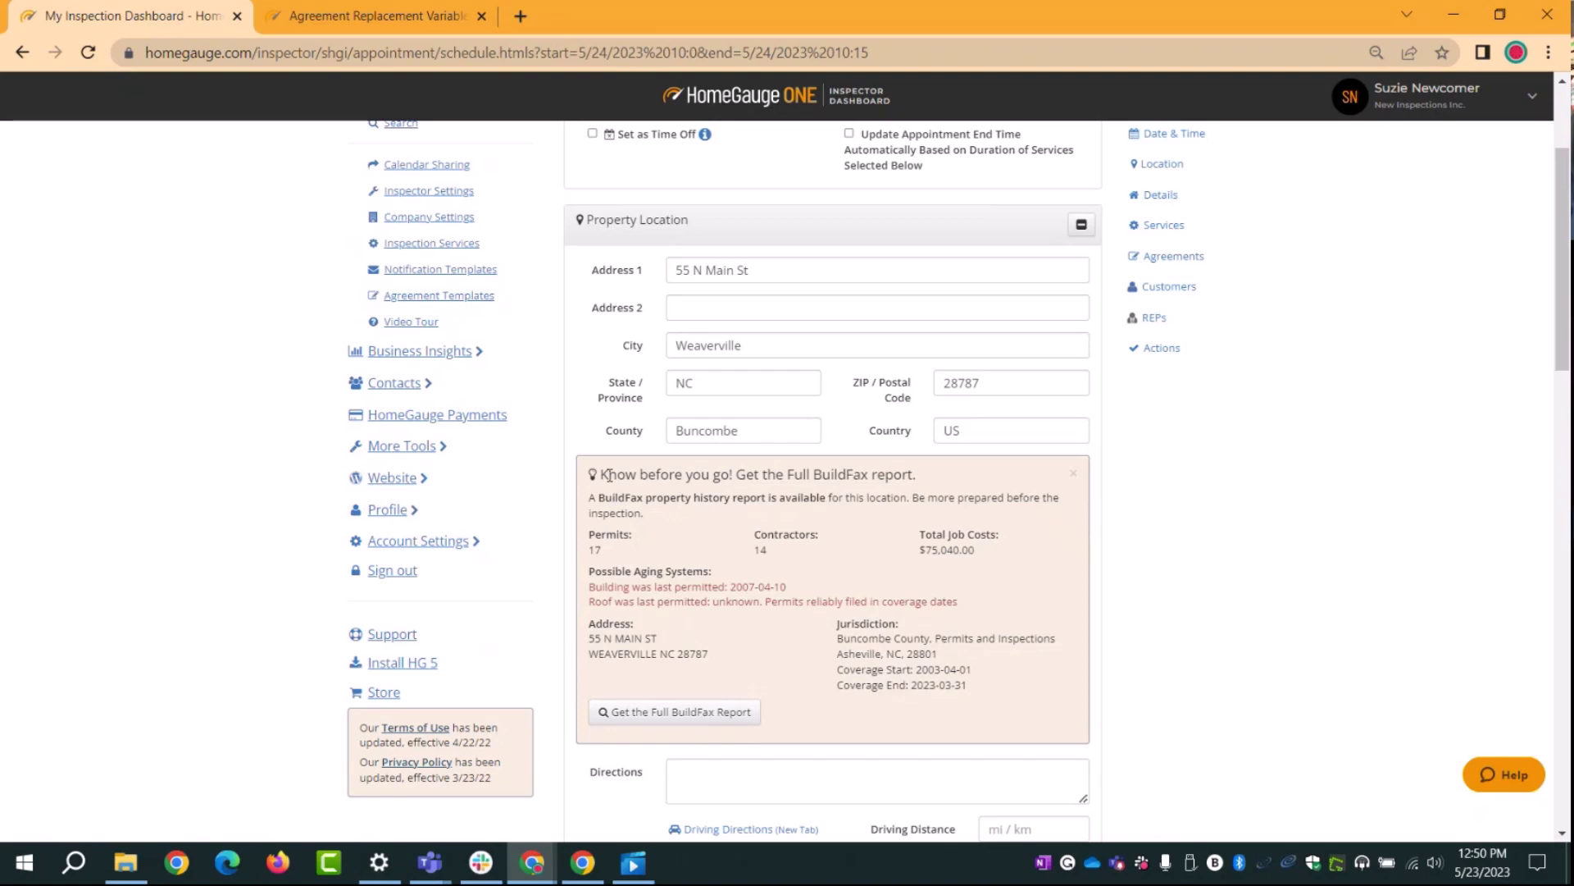
pyautogui.scroll(-3, 1035, 527)
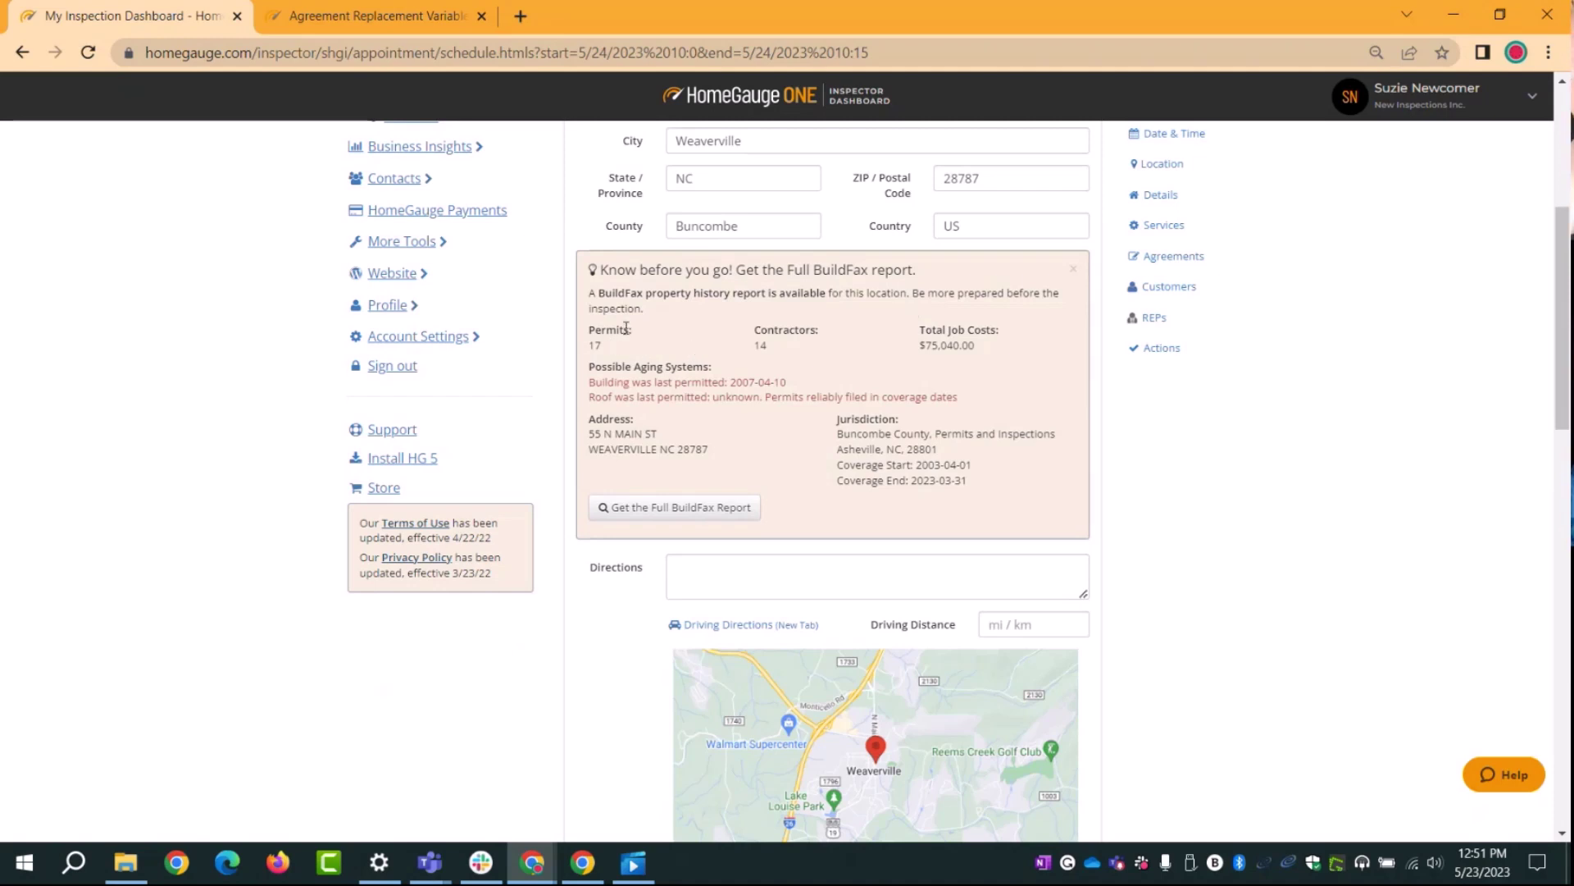
pyautogui.moveTo(637, 332); pyautogui.dragTo(587, 333)
pyautogui.click(594, 348)
pyautogui.moveTo(986, 347); pyautogui.dragTo(943, 348)
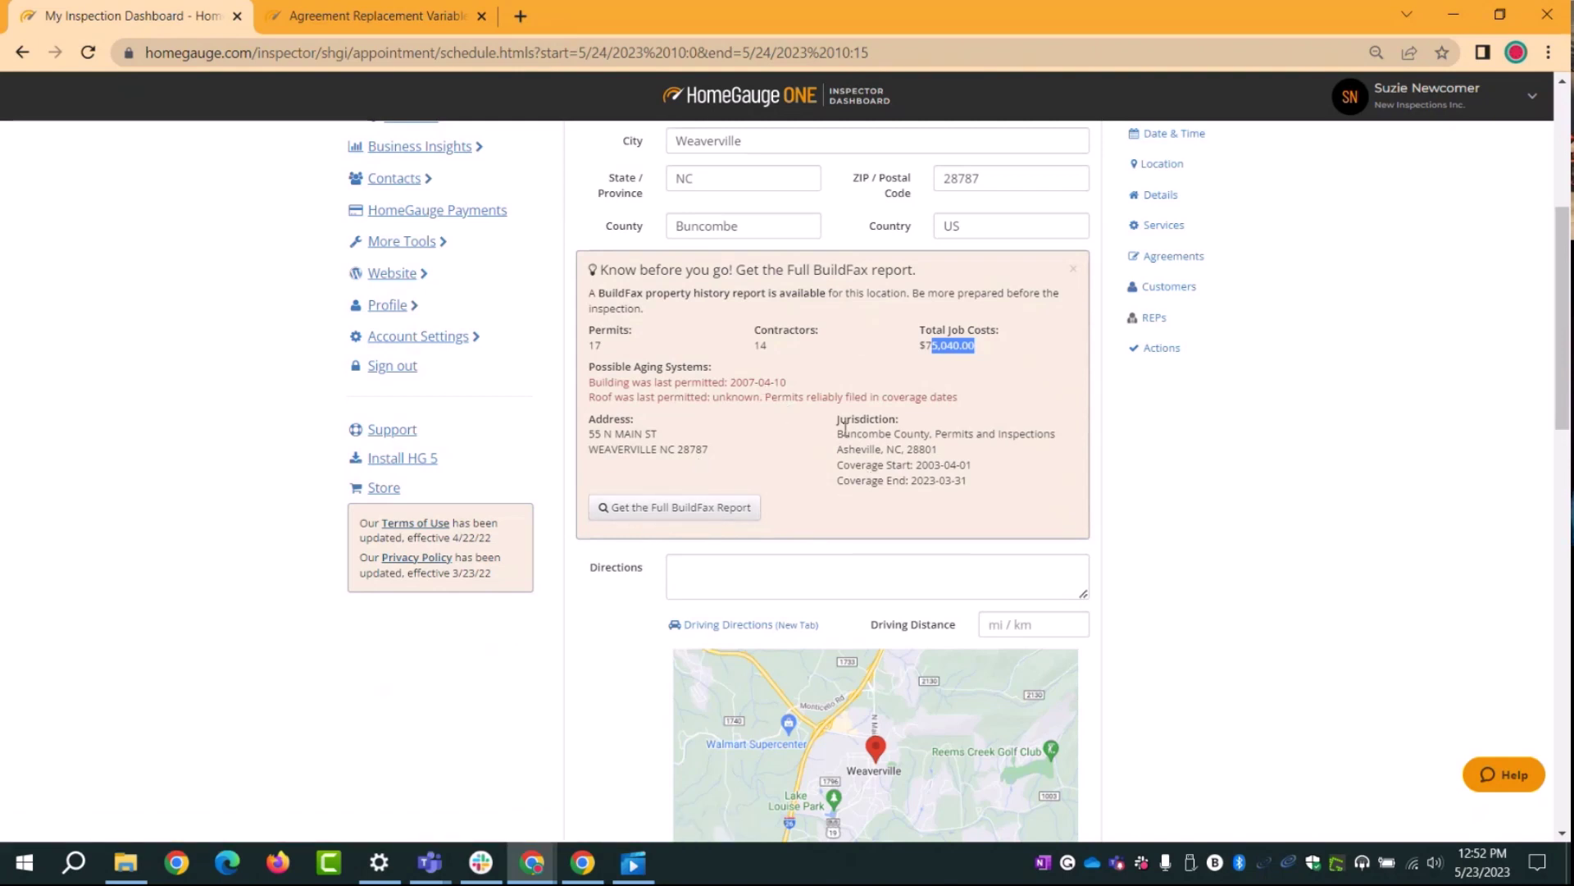
pyautogui.scroll(-3, 1079, 492)
pyautogui.click(1058, 381)
pyautogui.scroll(-2, 1434, 636)
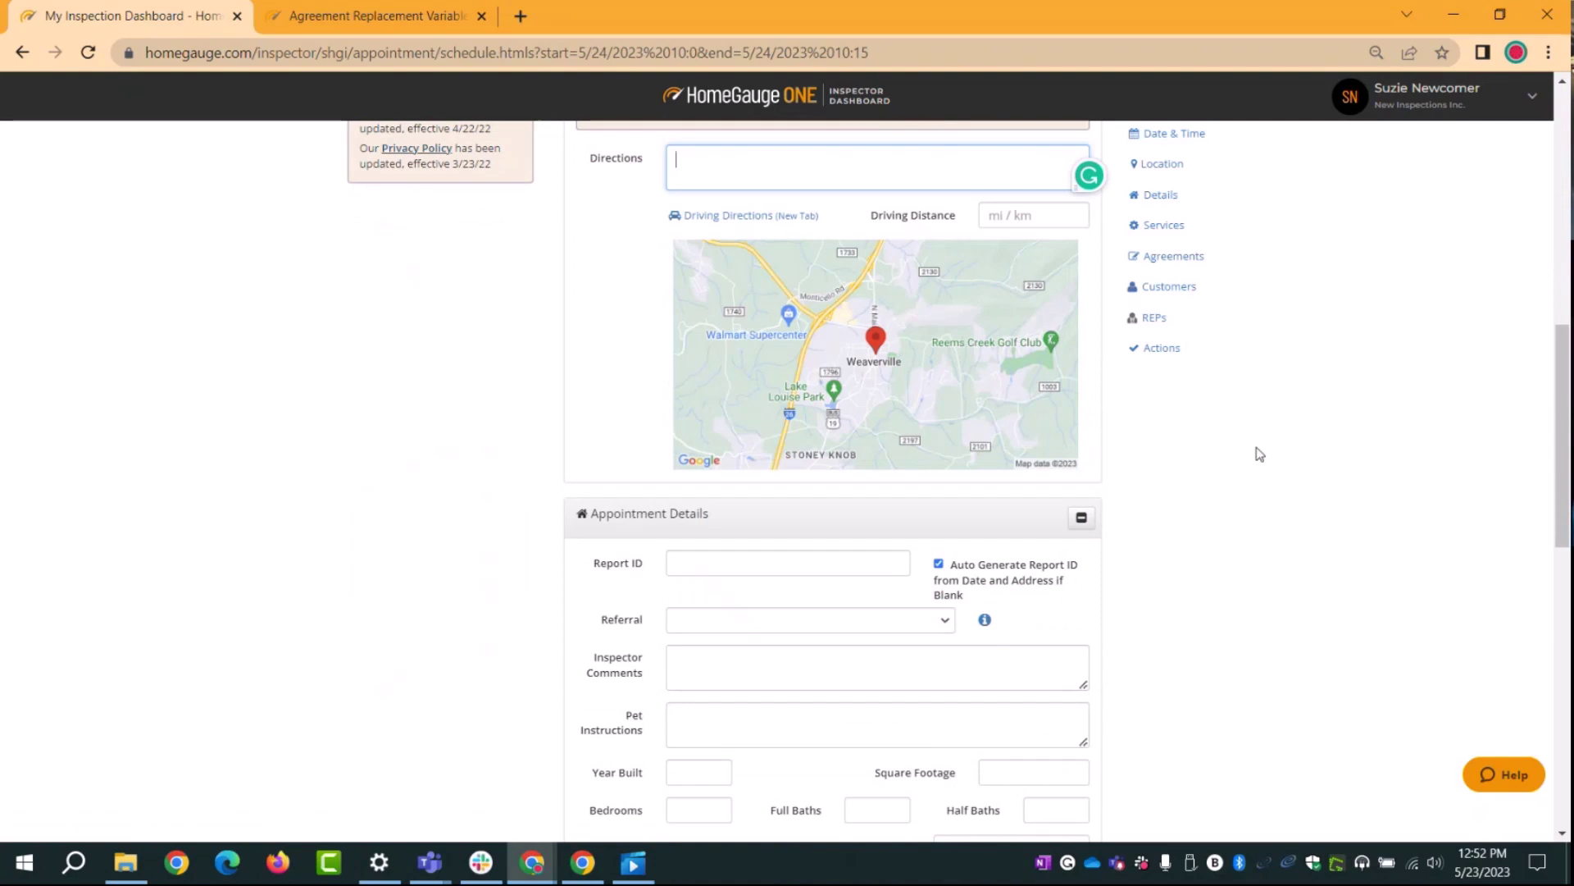
# Step: Point out the Driving Distance and Report ID fields in the appointment form
pyautogui.click(1019, 218)
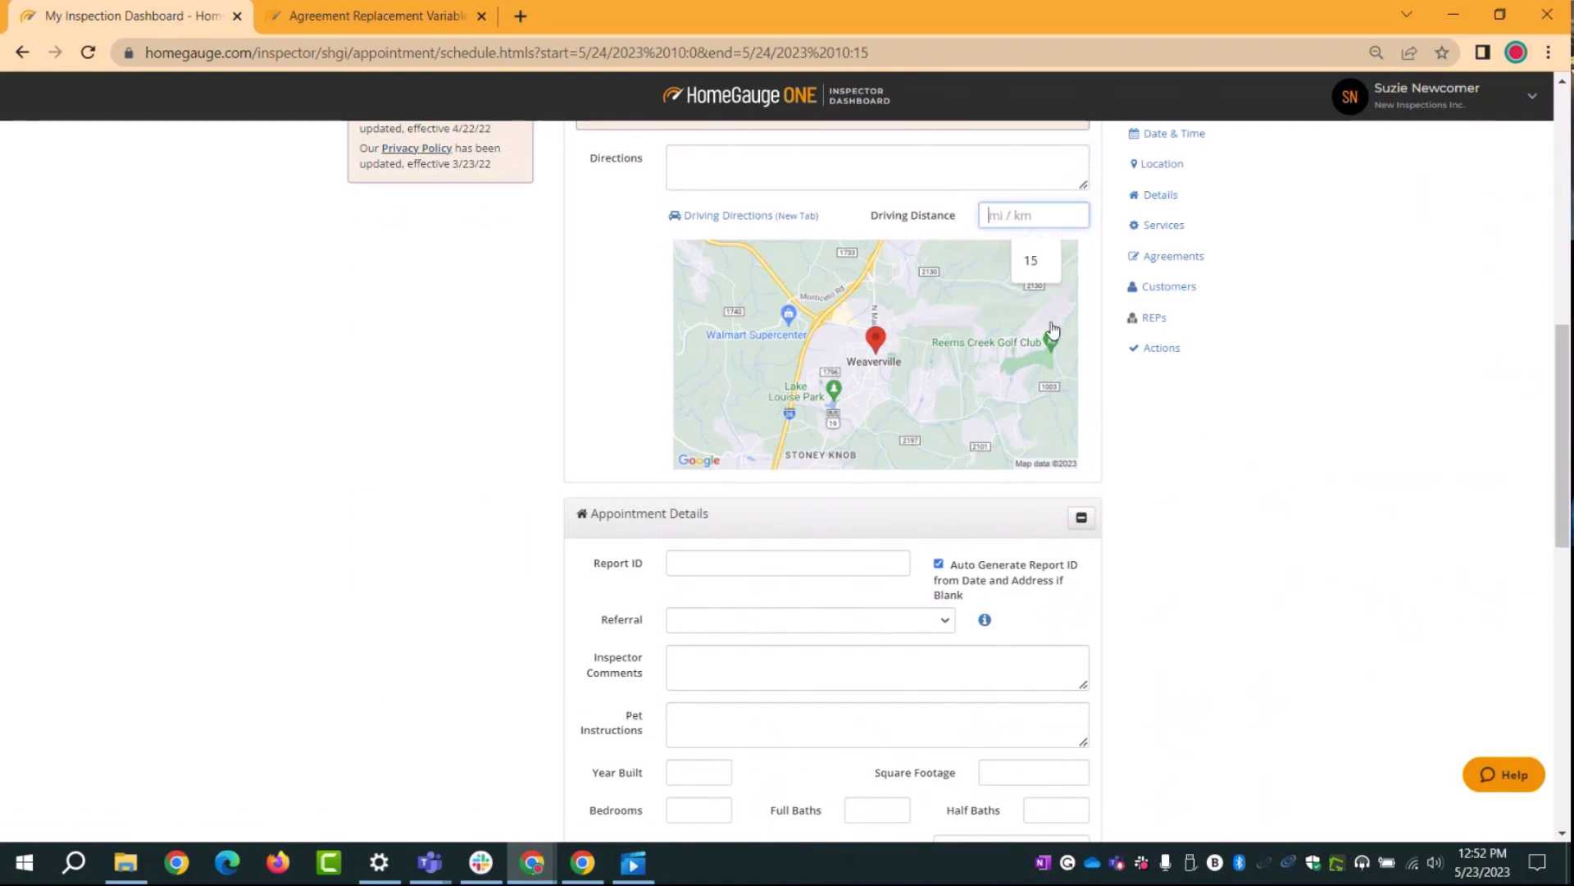
pyautogui.scroll(-1, 1373, 618)
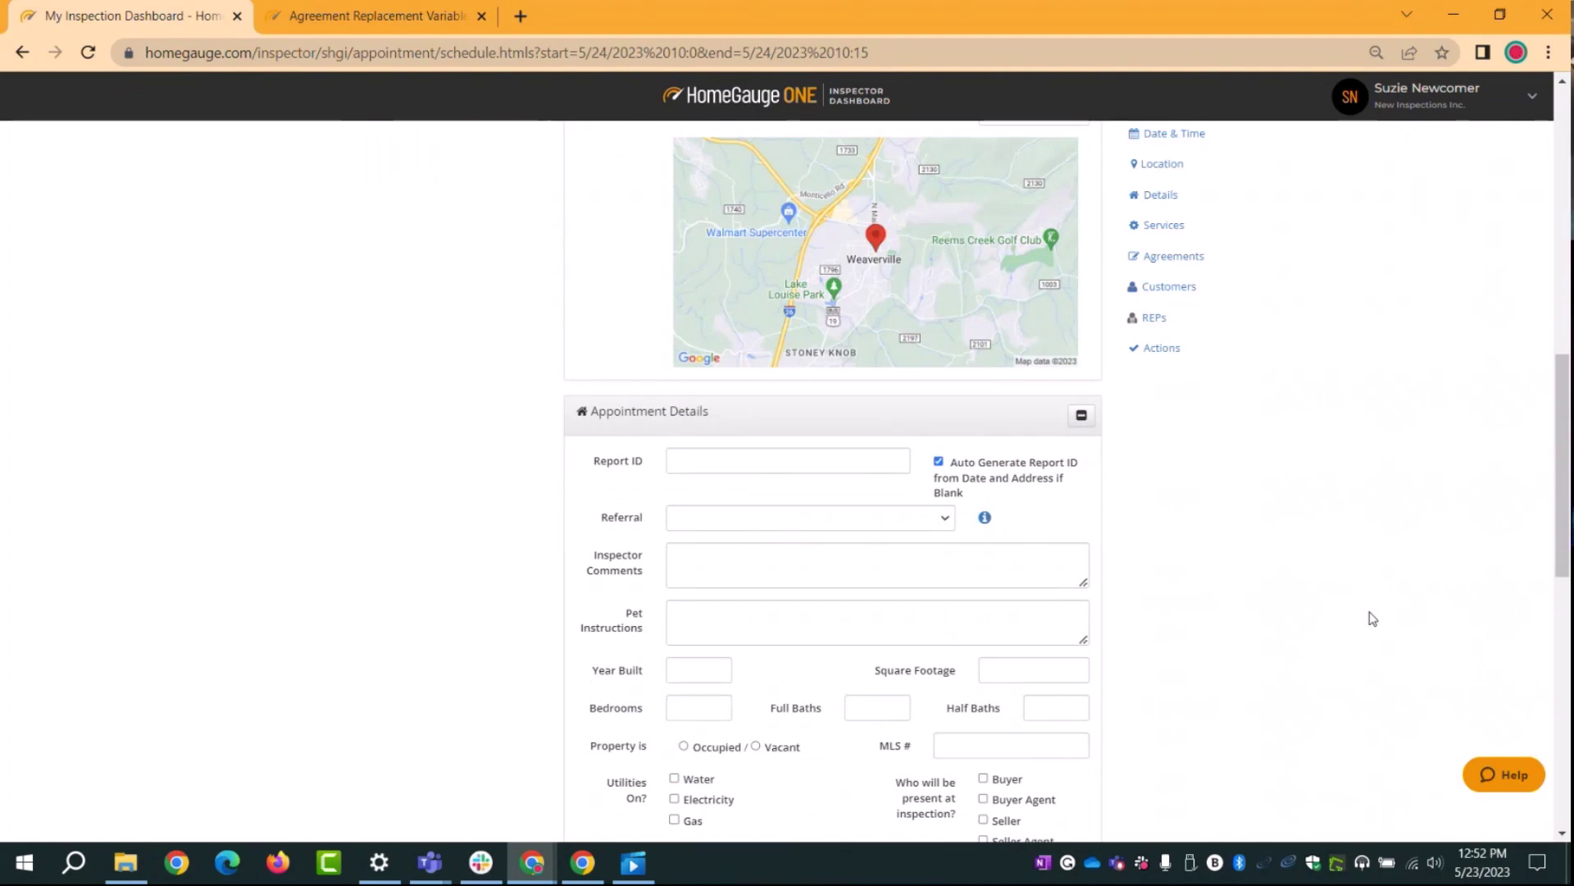
pyautogui.scroll(-1, 1373, 618)
pyautogui.scroll(-1, 1369, 611)
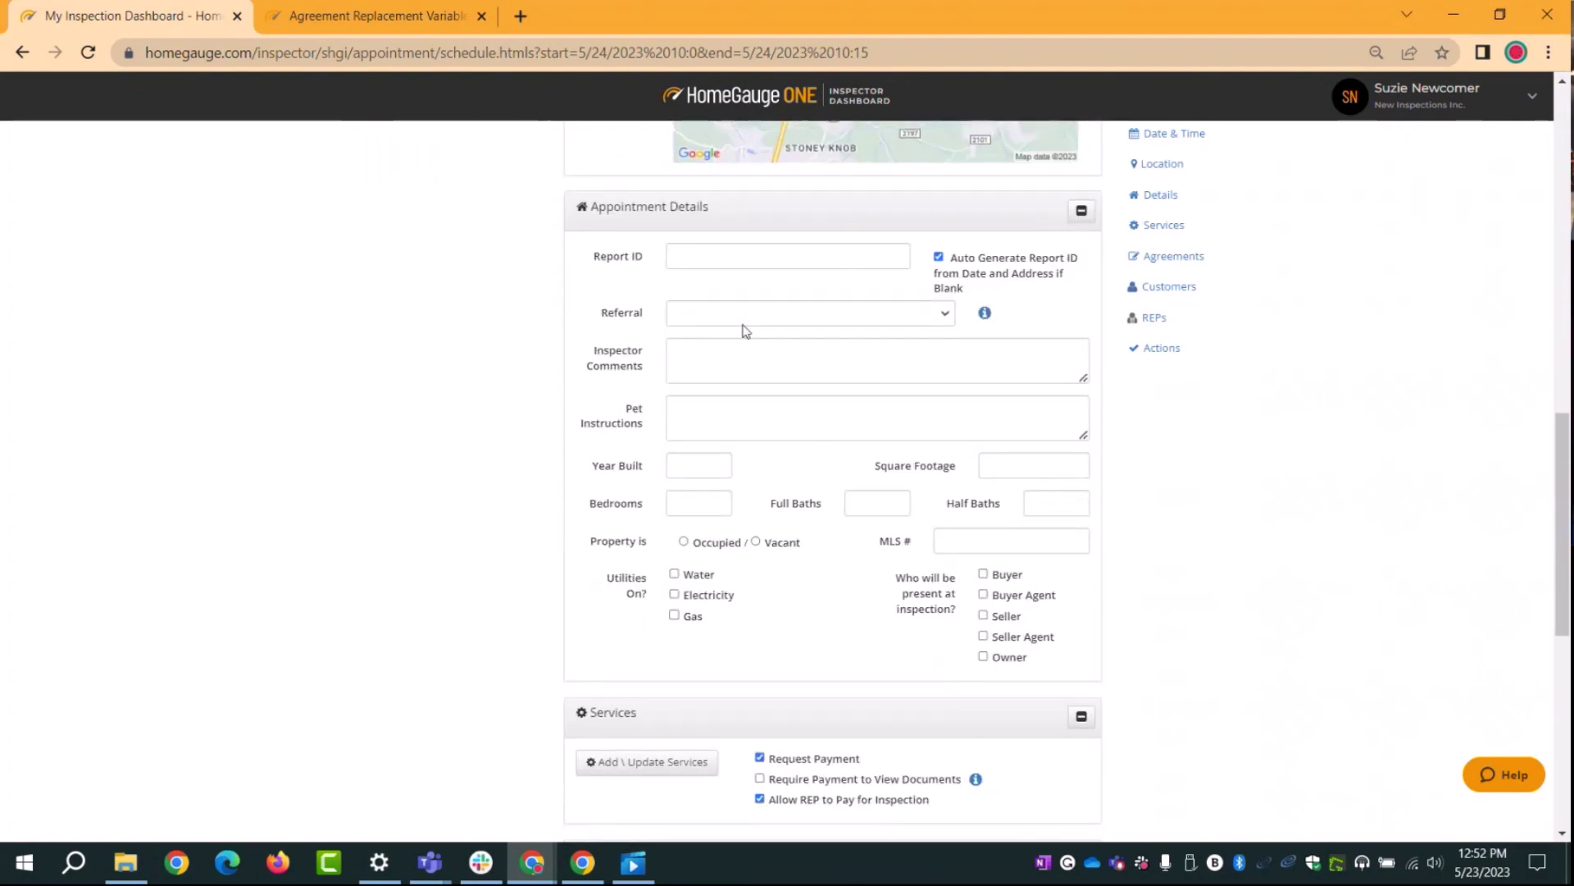
pyautogui.moveTo(593, 255); pyautogui.dragTo(638, 262)
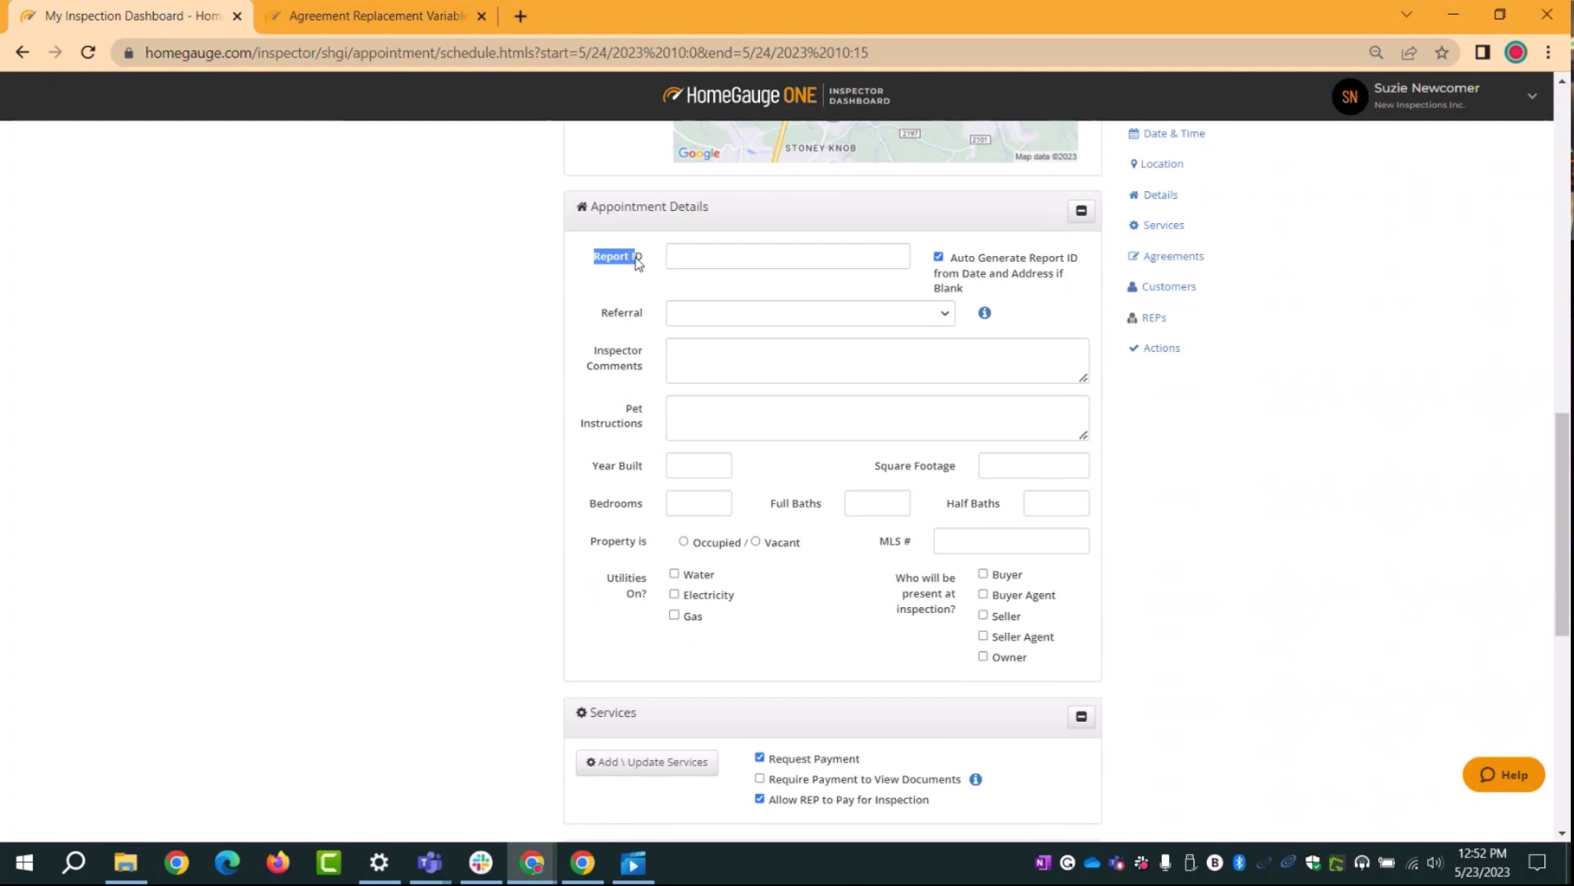
pyautogui.click(726, 257)
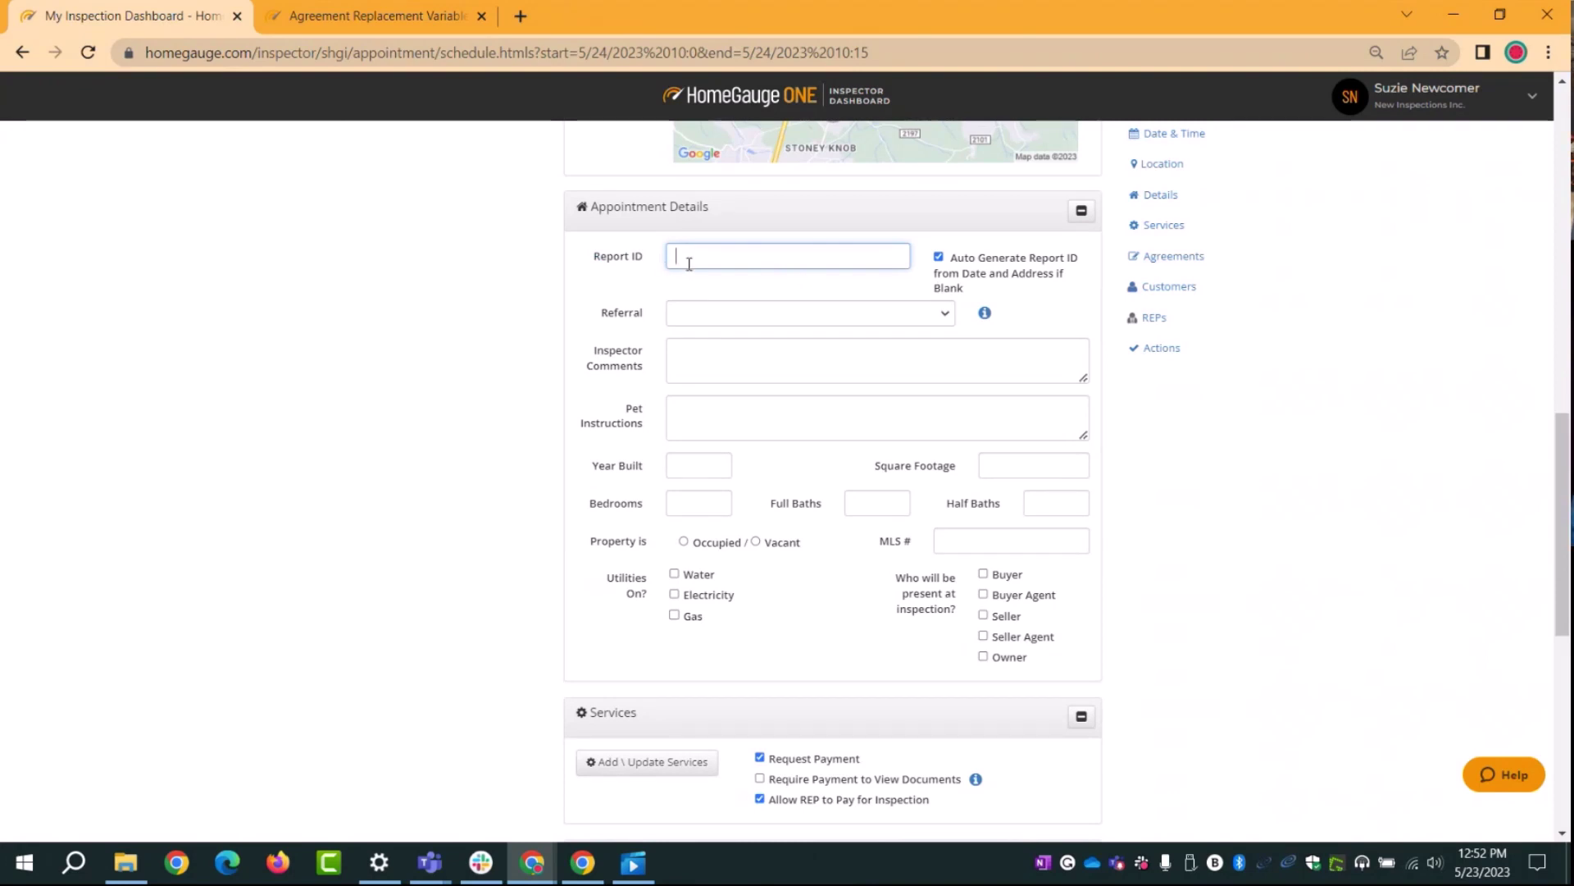
pyautogui.moveTo(602, 260); pyautogui.dragTo(648, 259)
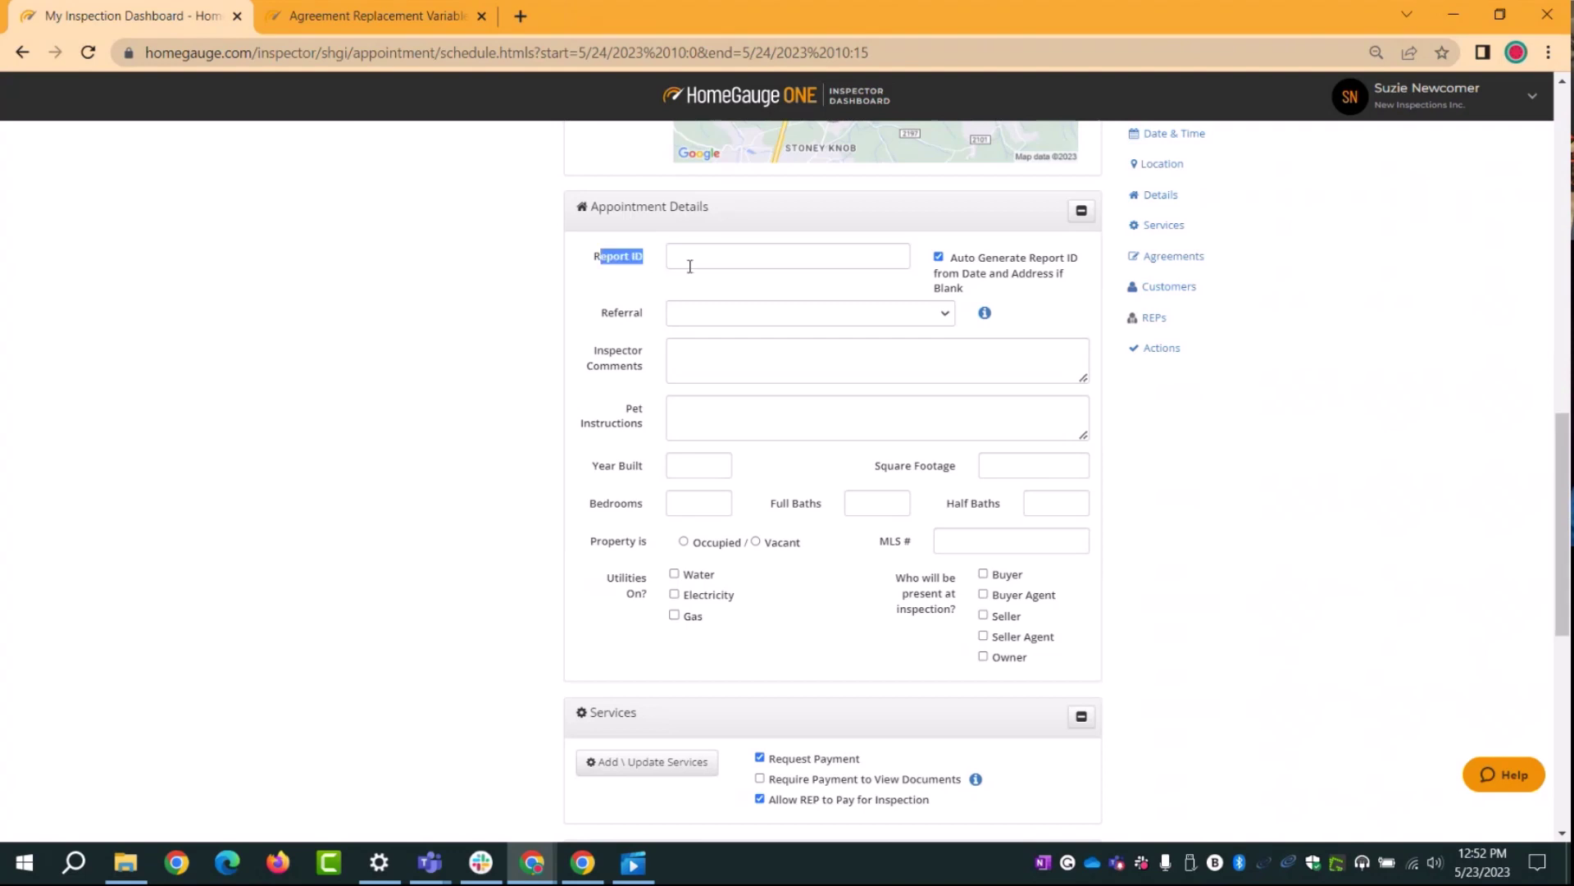
pyautogui.click(665, 262)
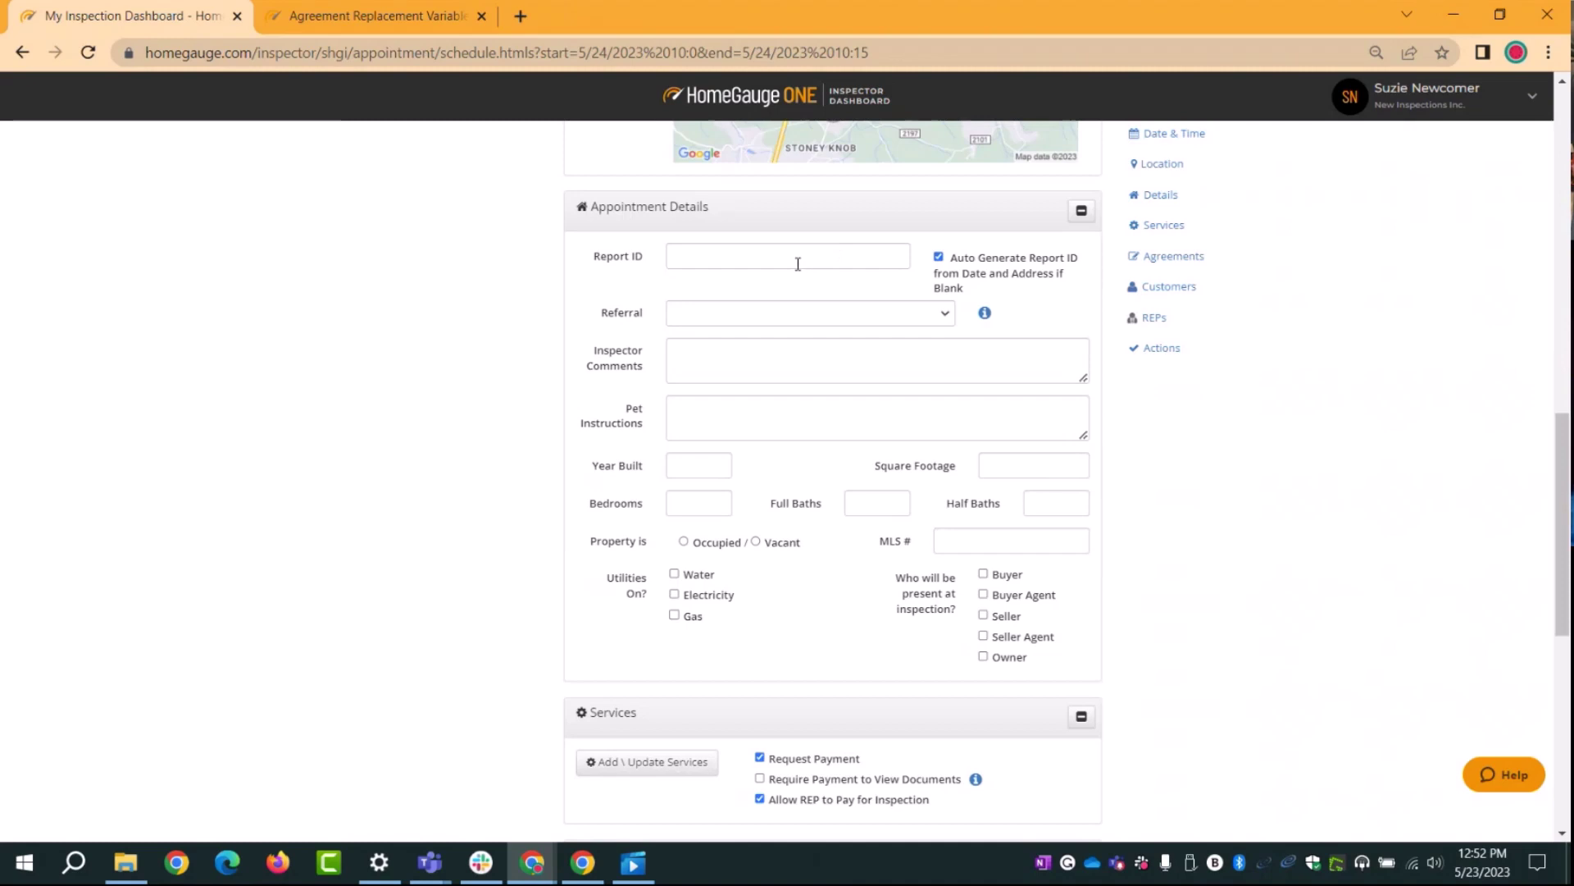
# Step: Set the referral source to Newspaper, then go through Inspector Comments, Pet Instructions, Year Built and MLS #
pyautogui.click(702, 320)
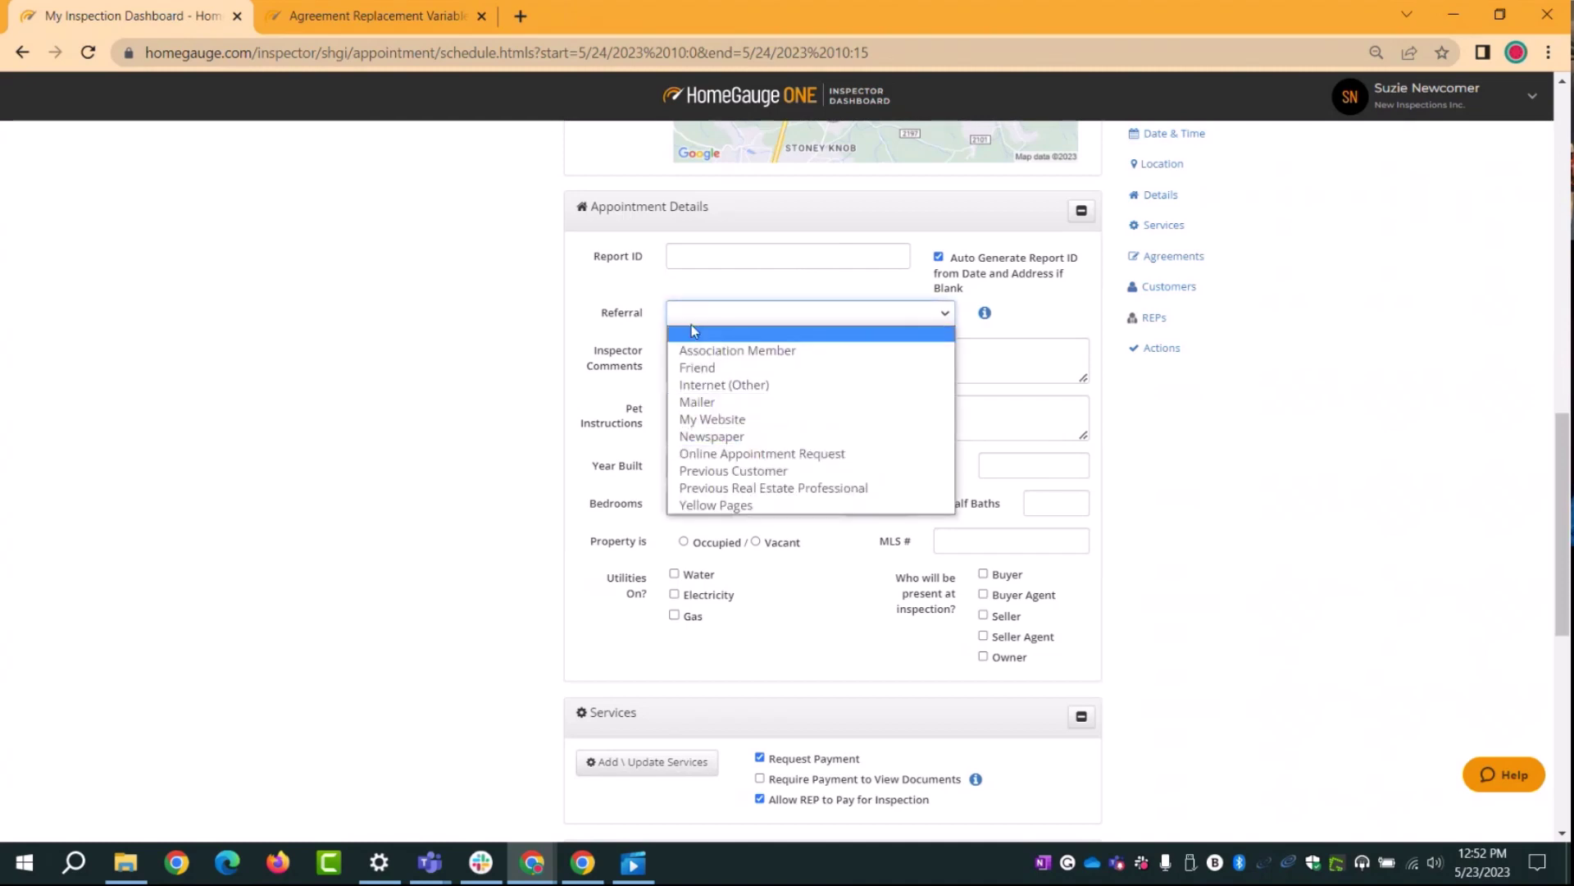
pyautogui.click(712, 436)
pyautogui.click(633, 362)
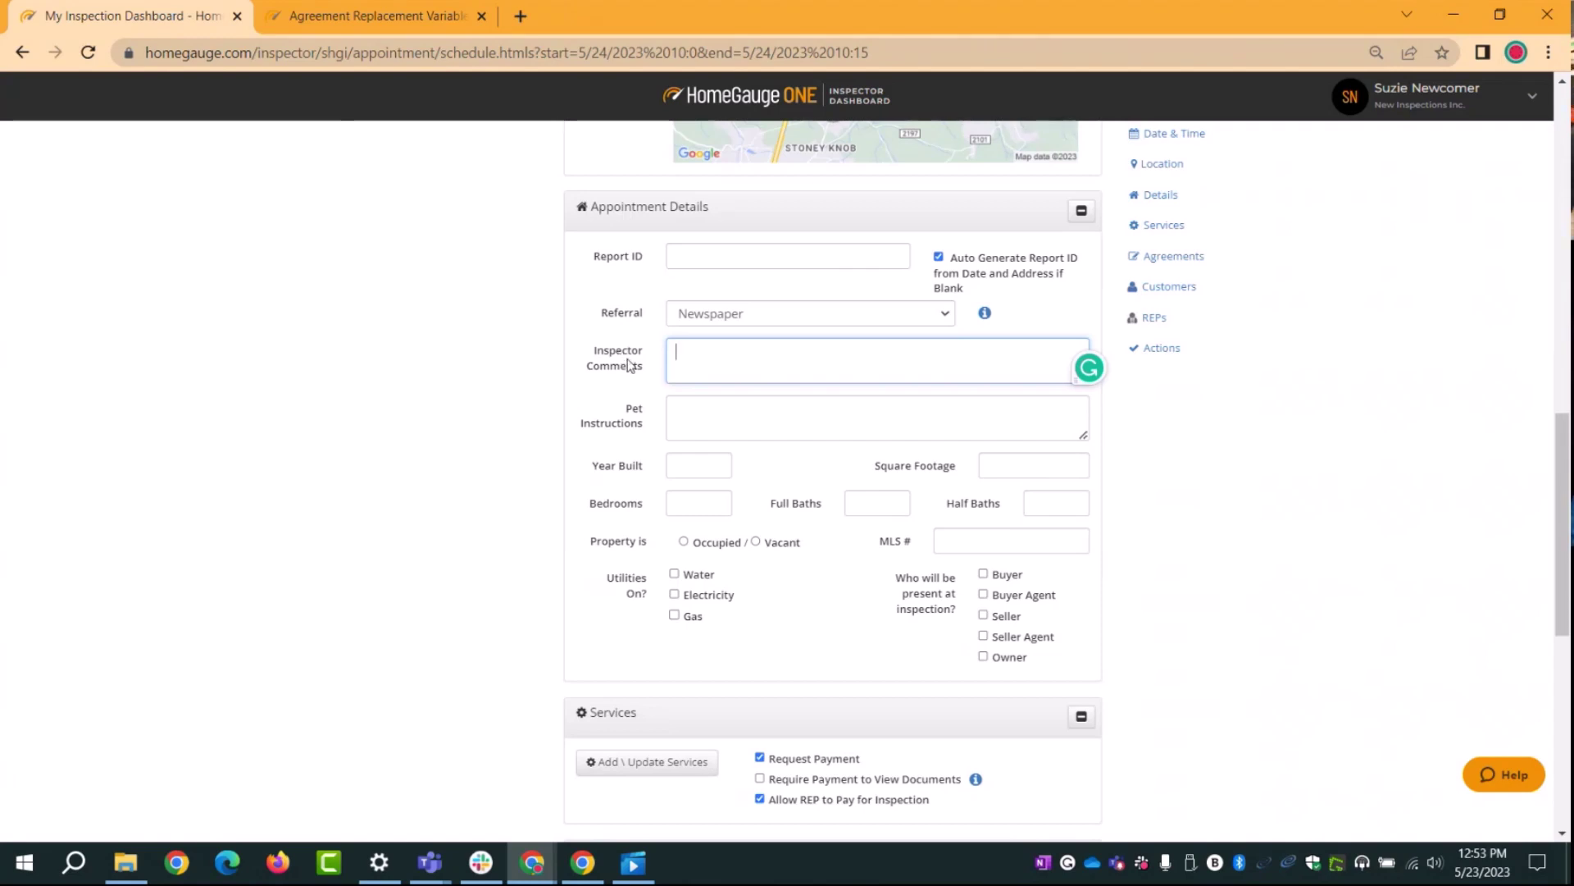
pyautogui.click(691, 412)
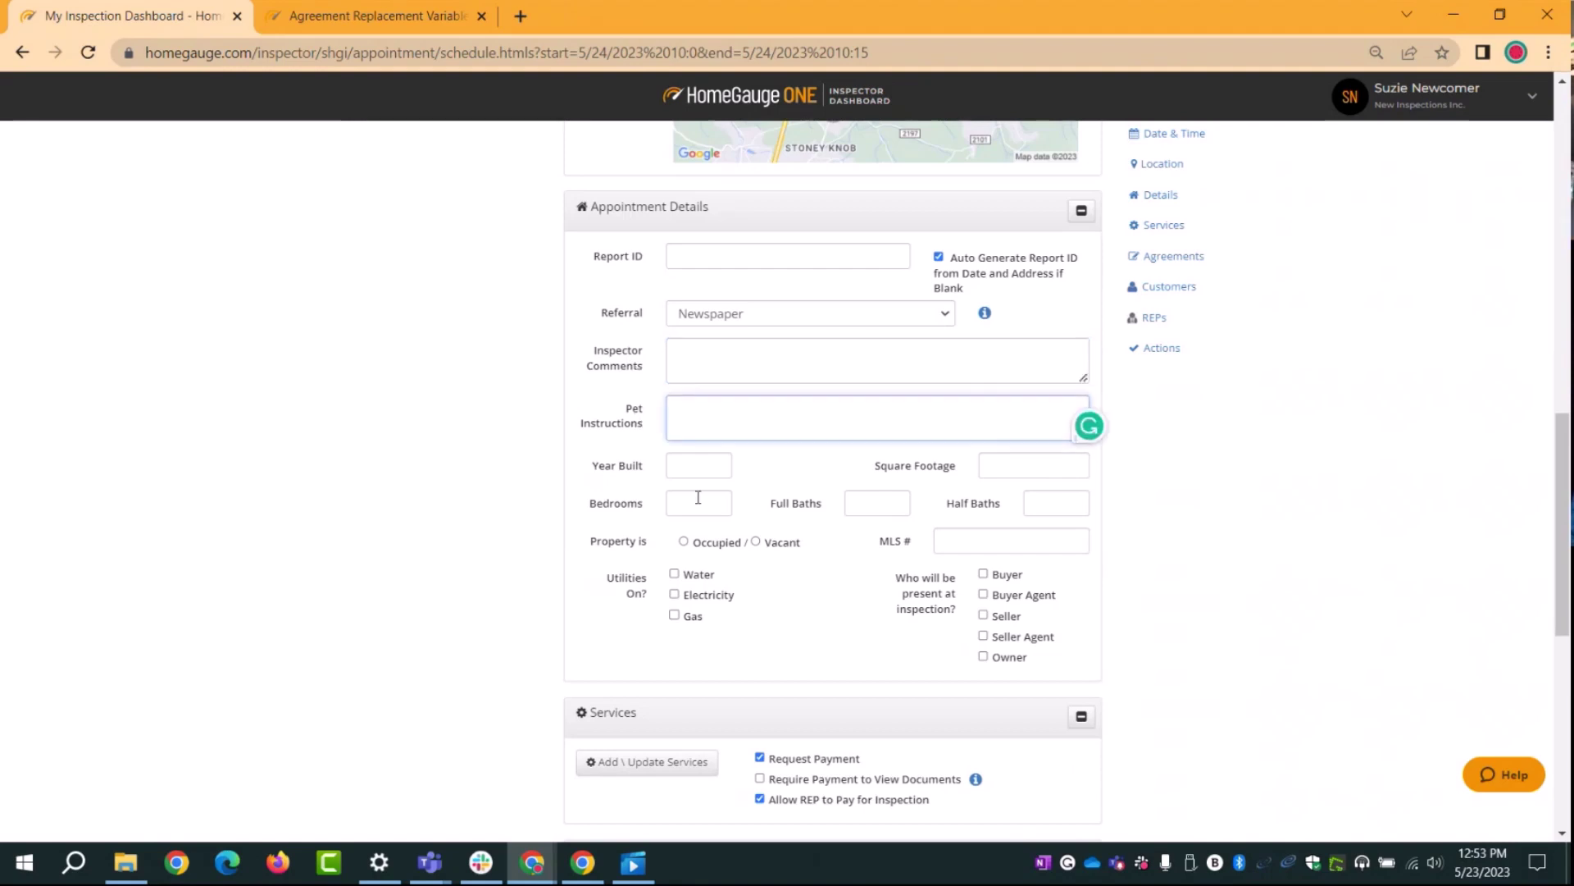
pyautogui.scroll(-1, 754, 574)
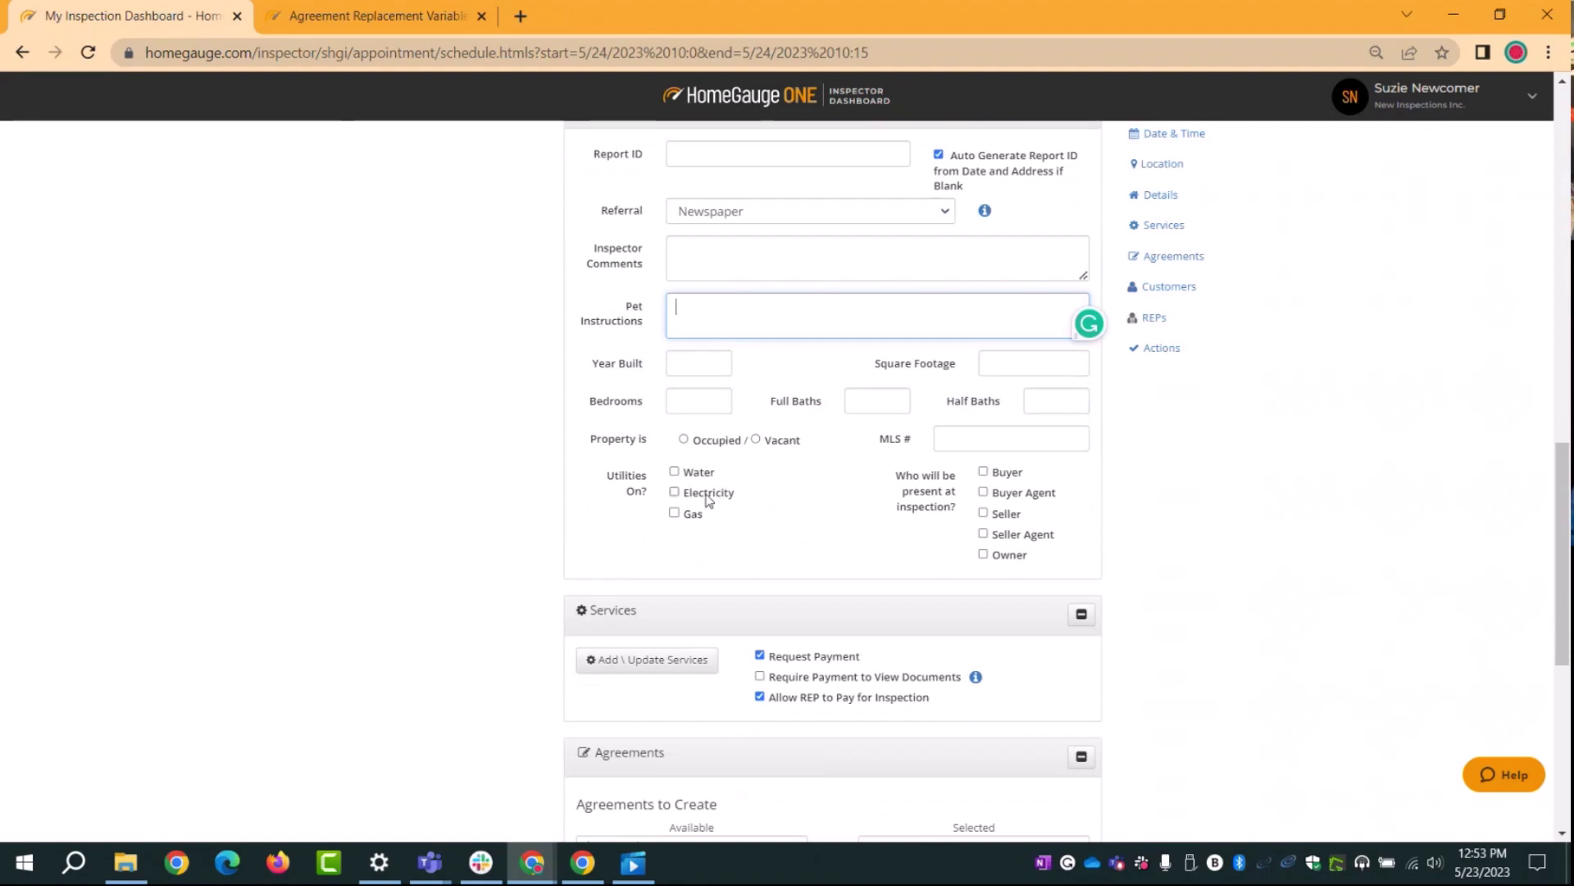
pyautogui.click(698, 364)
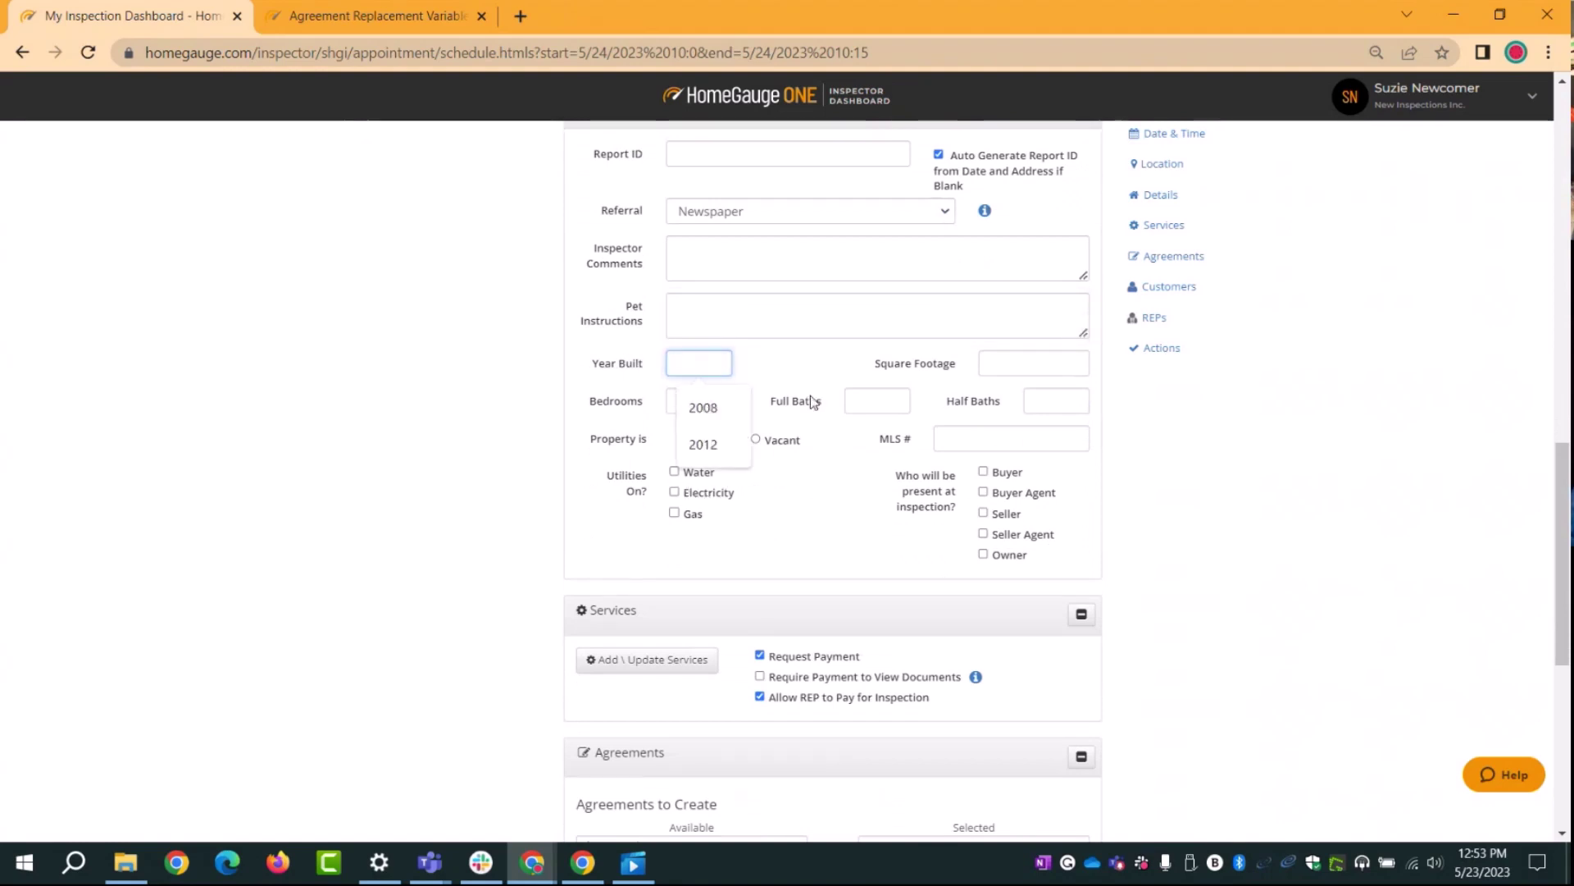
pyautogui.click(954, 437)
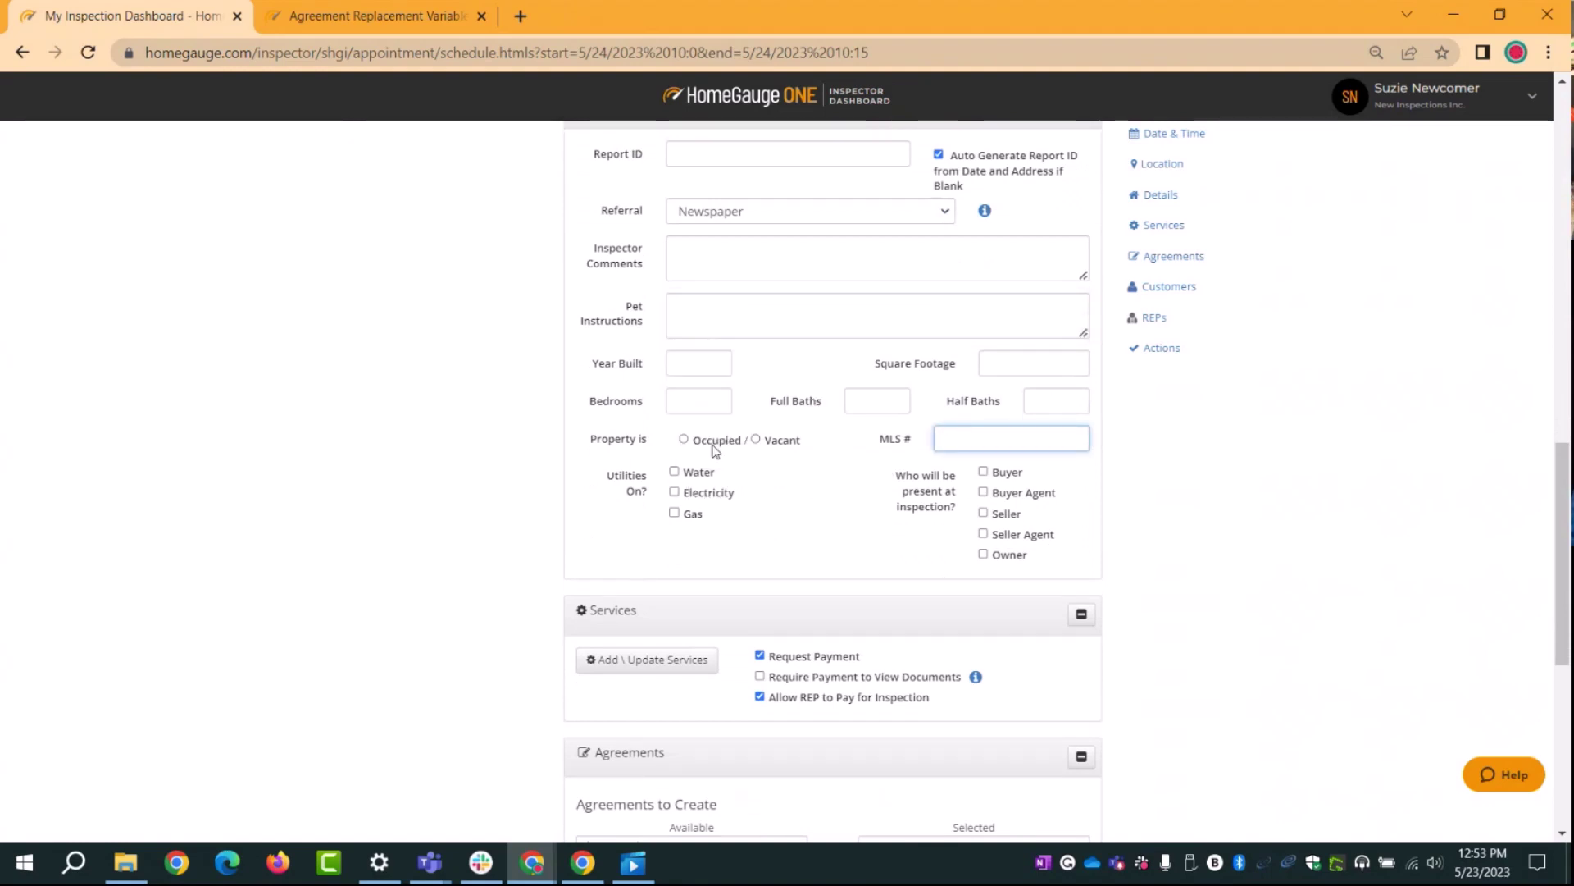
pyautogui.scroll(-1, 761, 537)
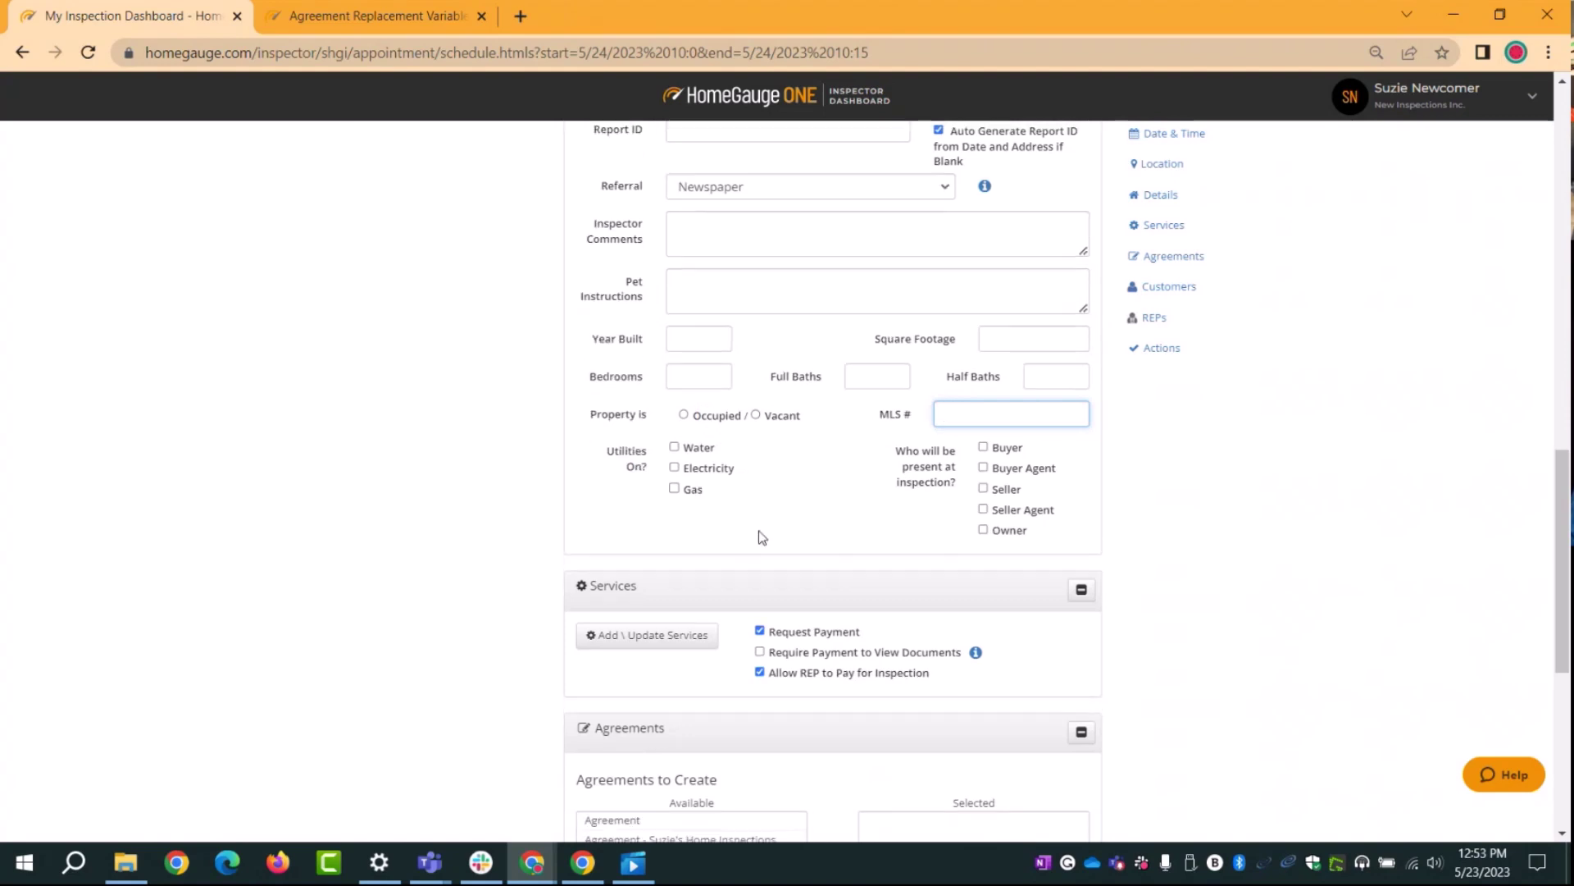
pyautogui.scroll(-3, 760, 537)
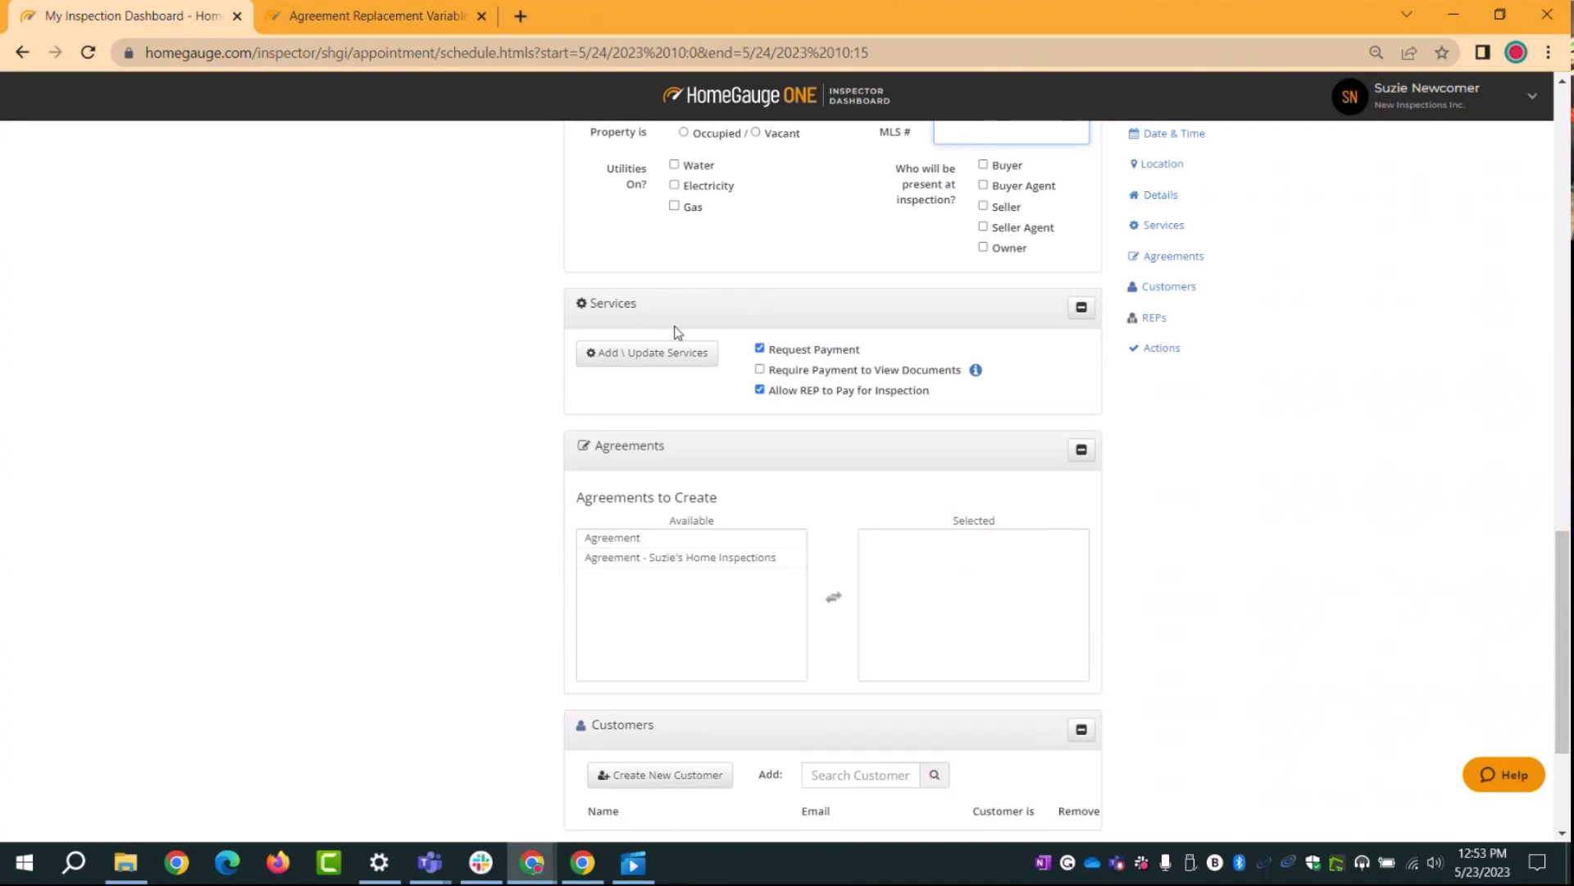
# Step: Add the Condo Inspection service from the Condos tab with quantity 300, totalling $300.00
pyautogui.click(592, 361)
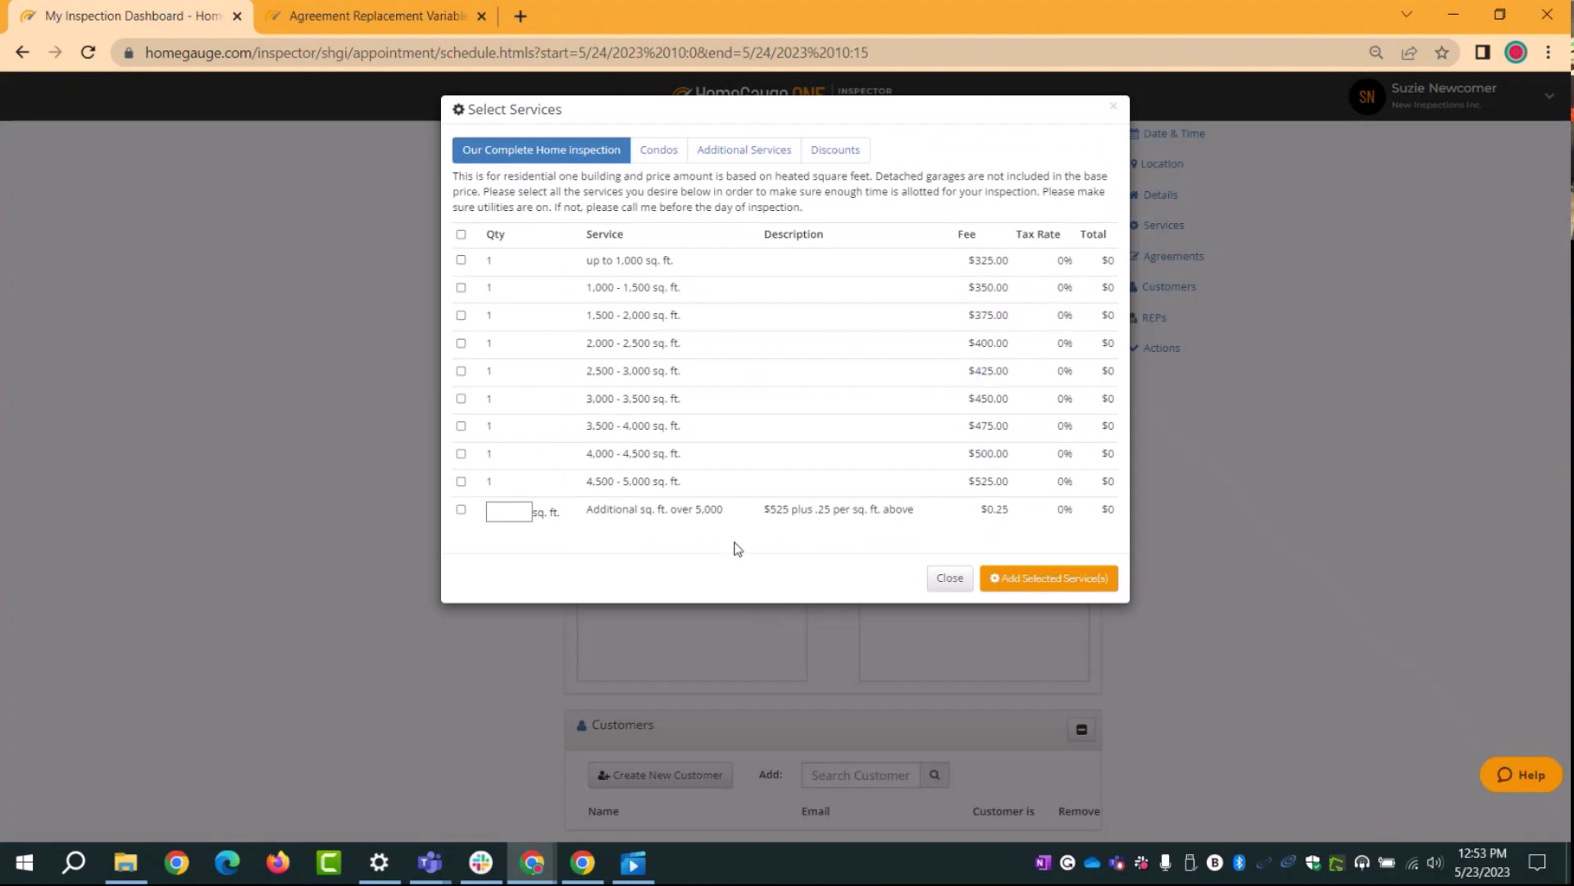
pyautogui.click(460, 314)
pyautogui.click(651, 156)
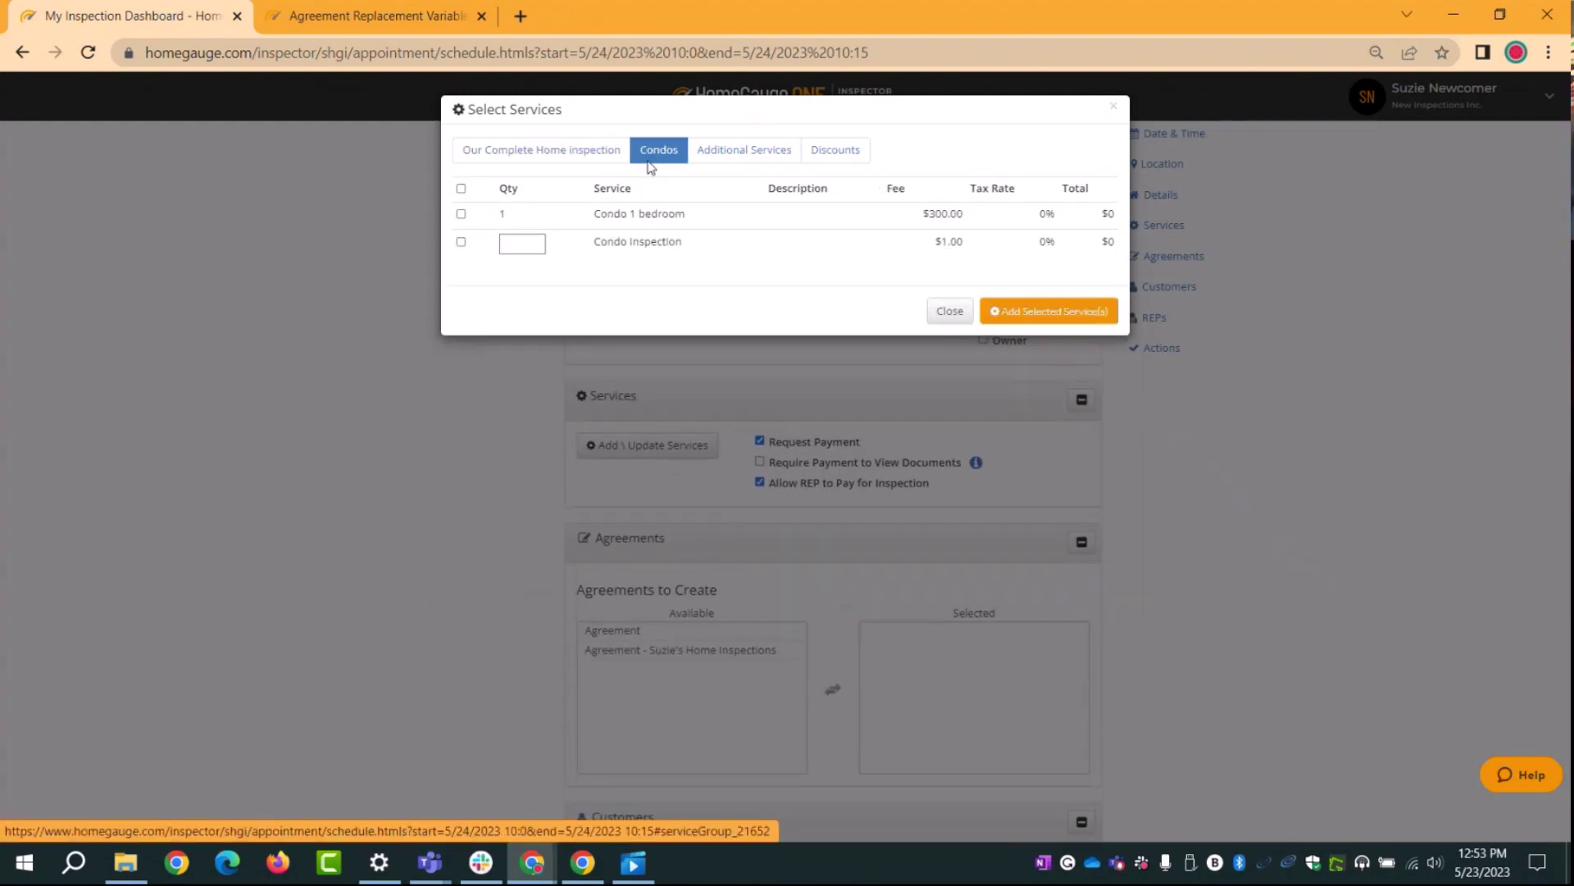
pyautogui.click(461, 243)
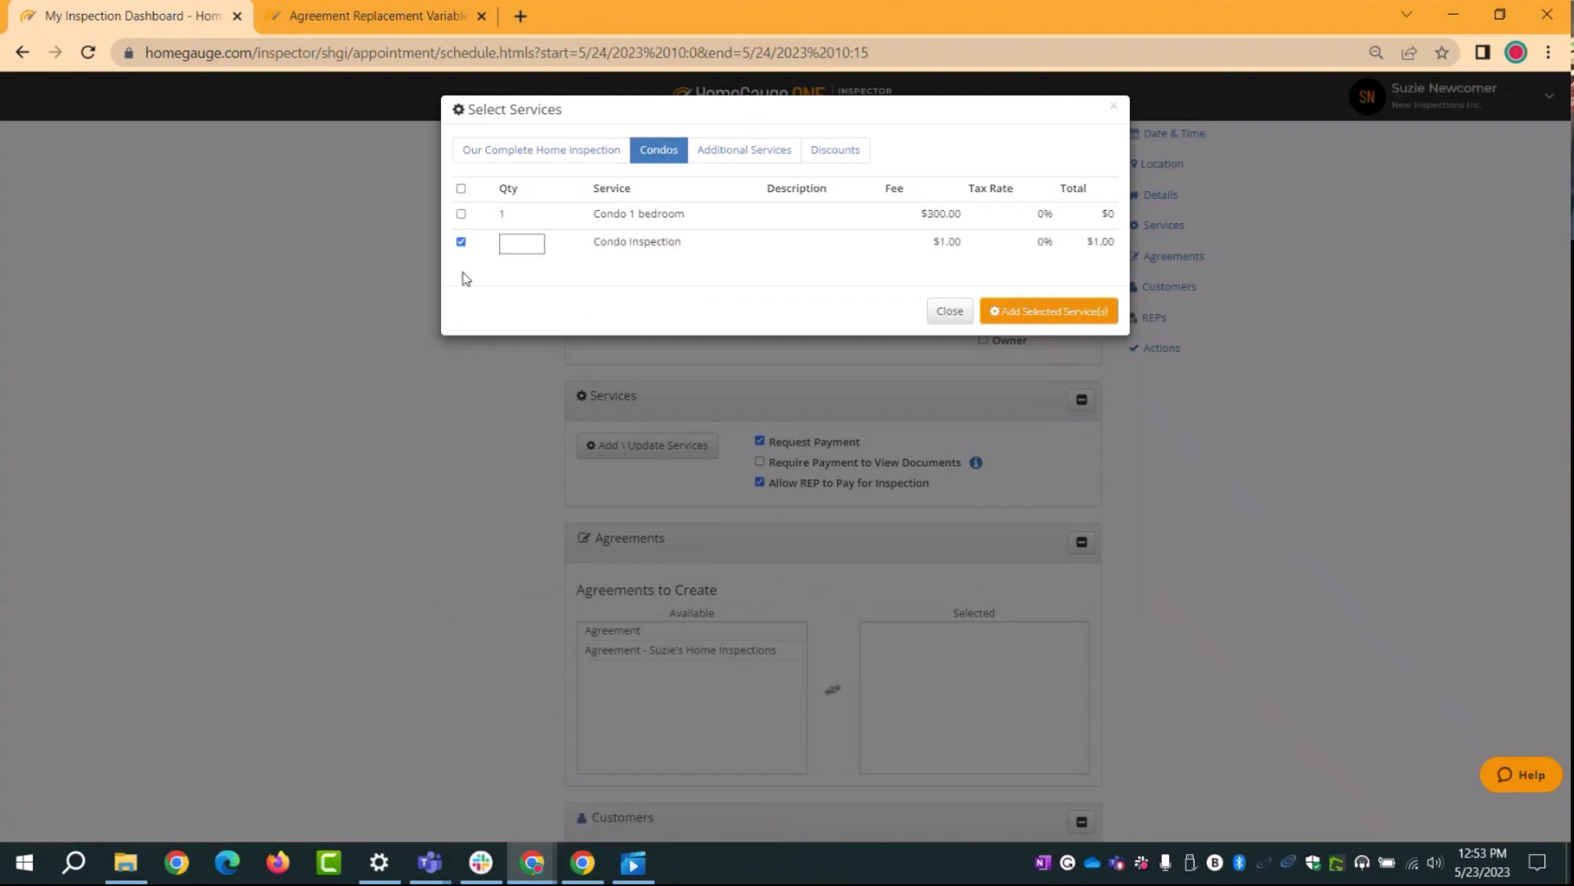
pyautogui.click(521, 244)
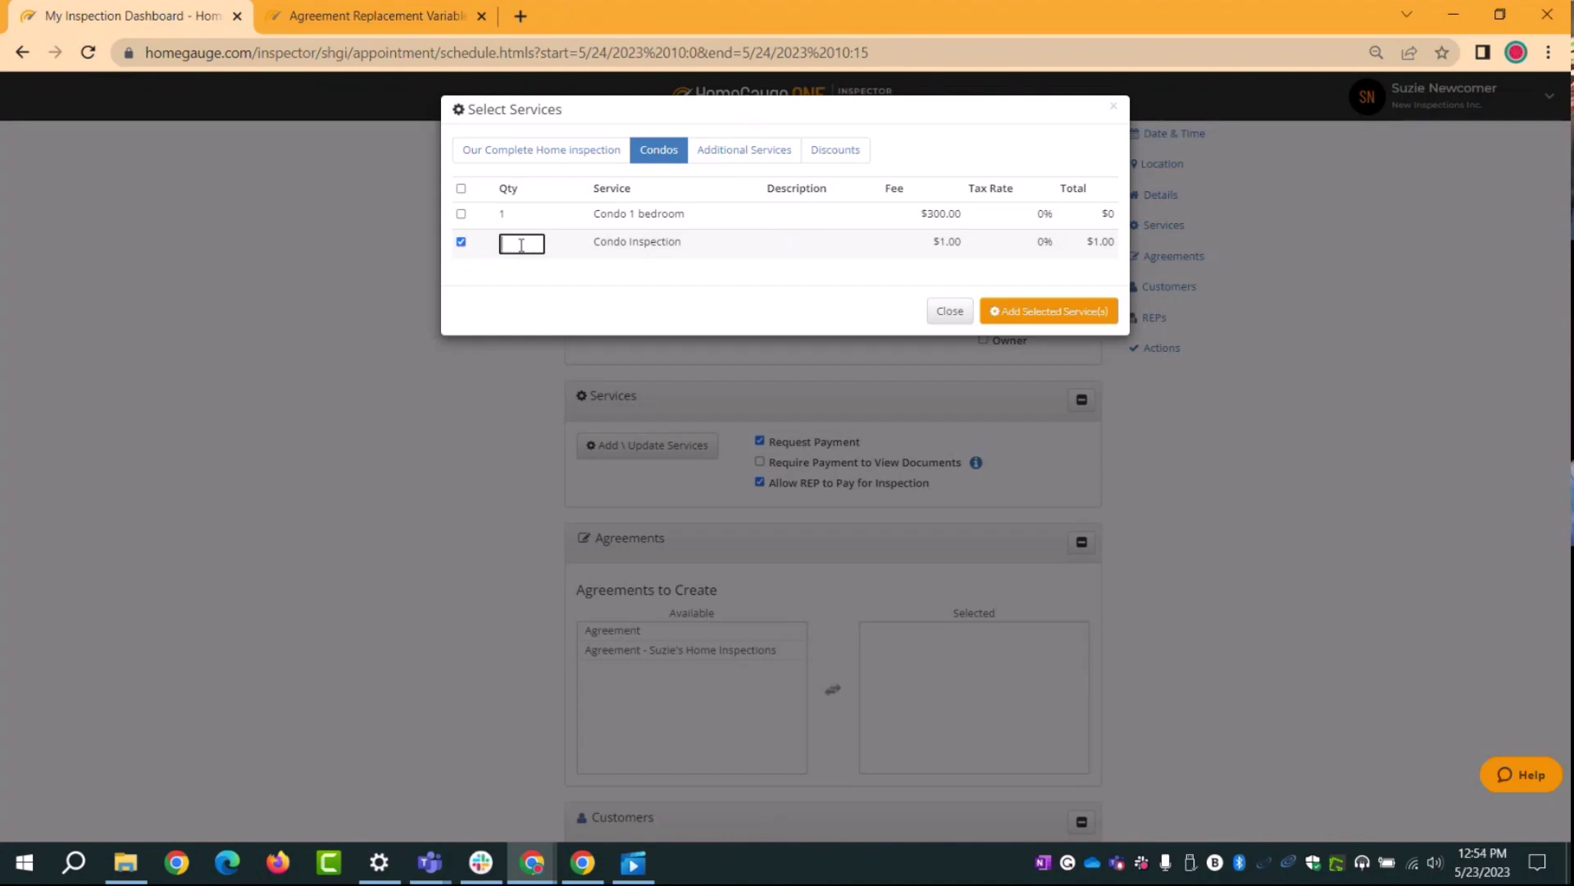
pyautogui.write('300')
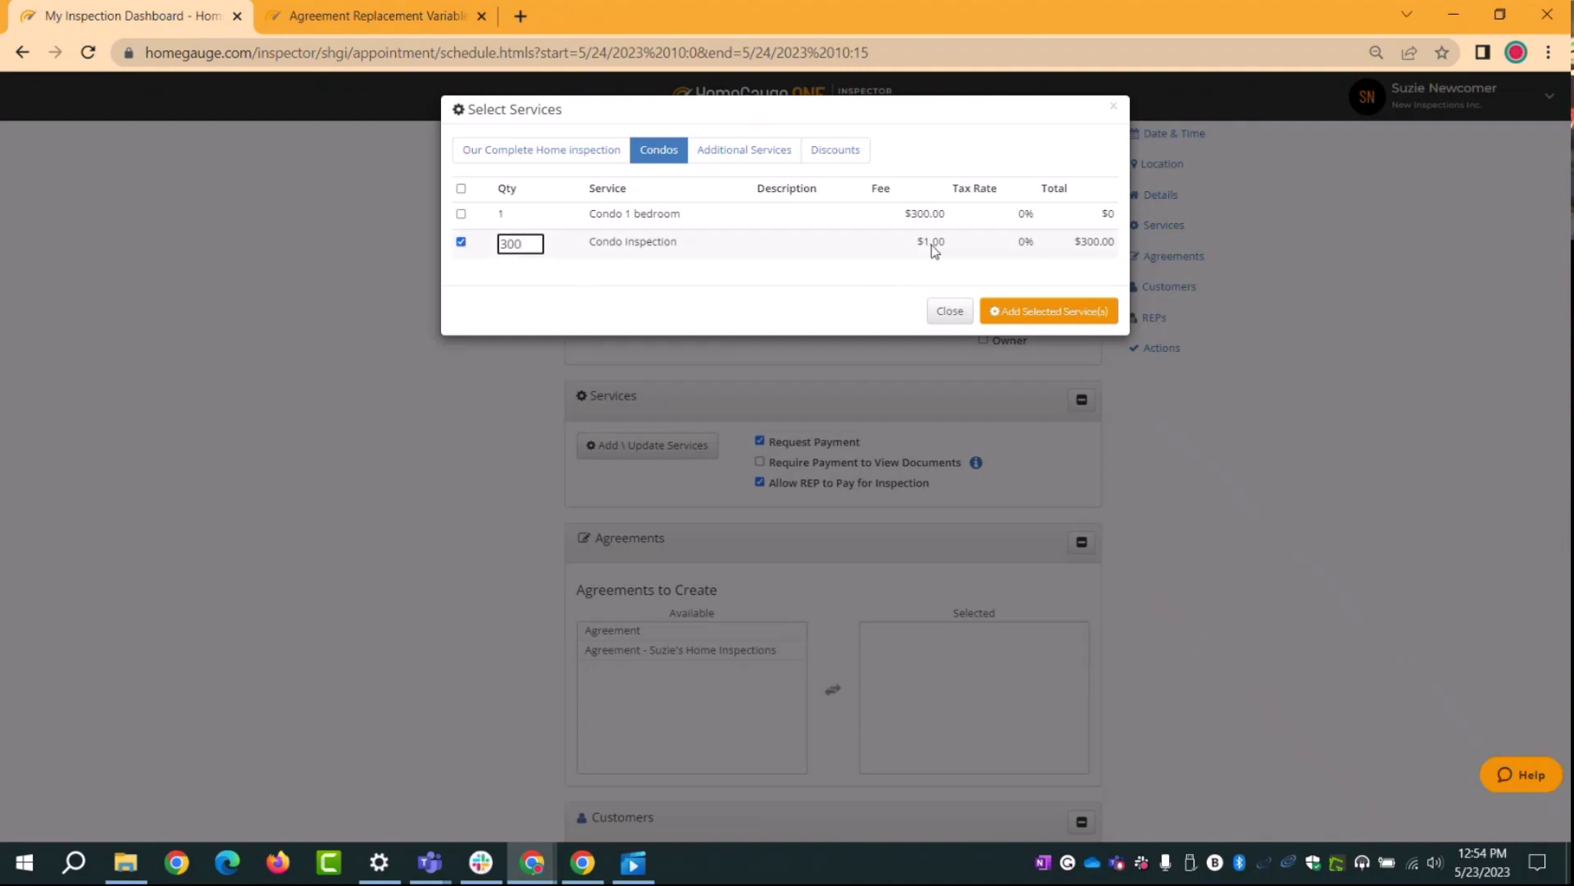
pyautogui.click(1045, 319)
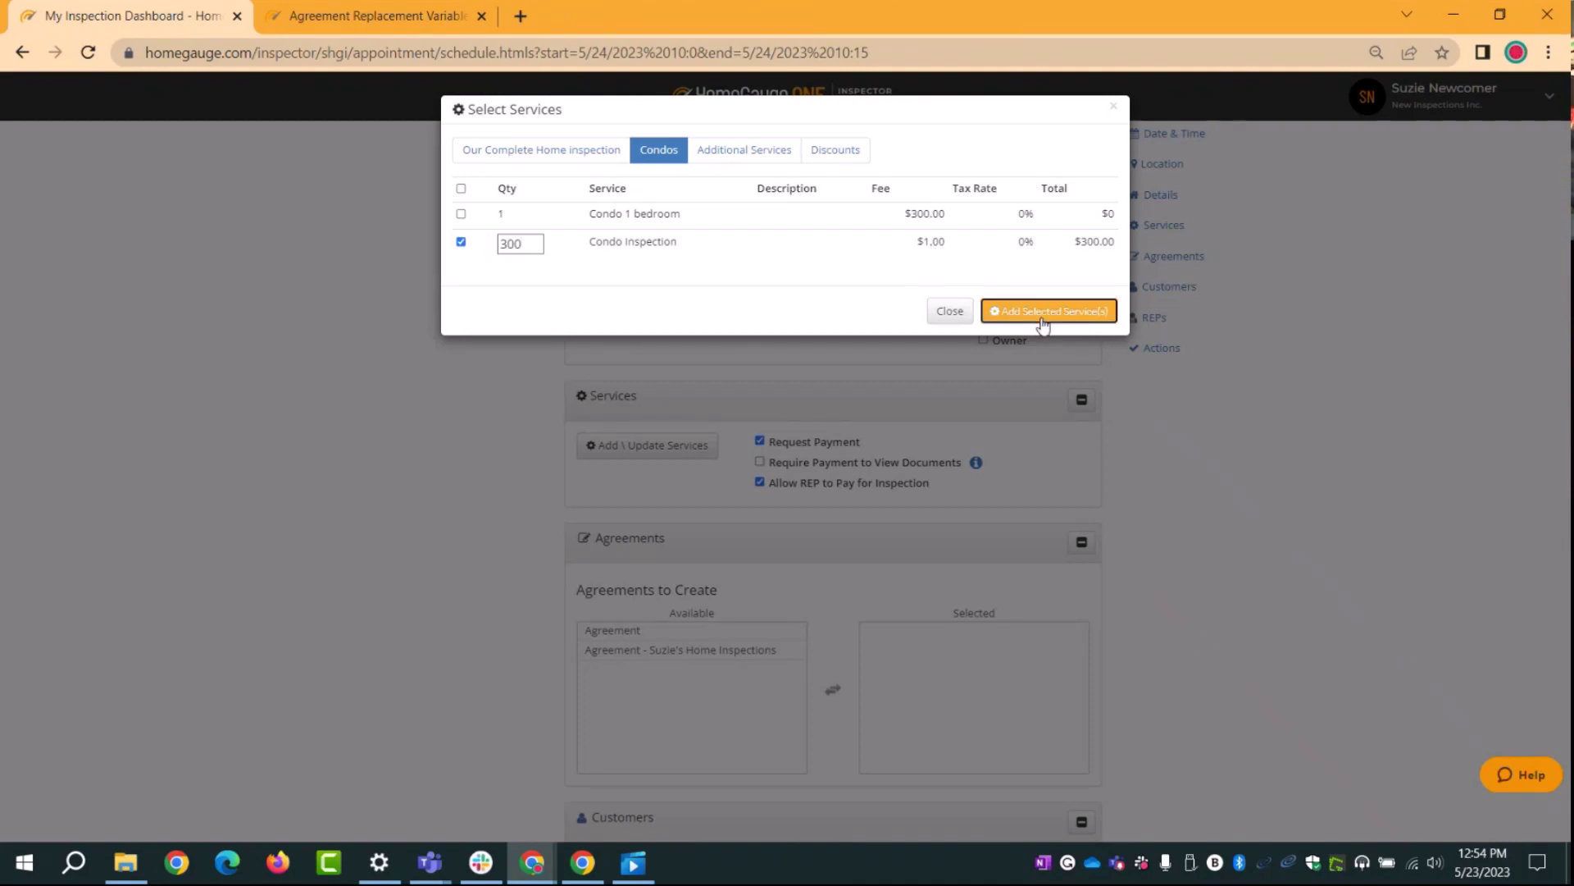
pyautogui.scroll(2, 1043, 325)
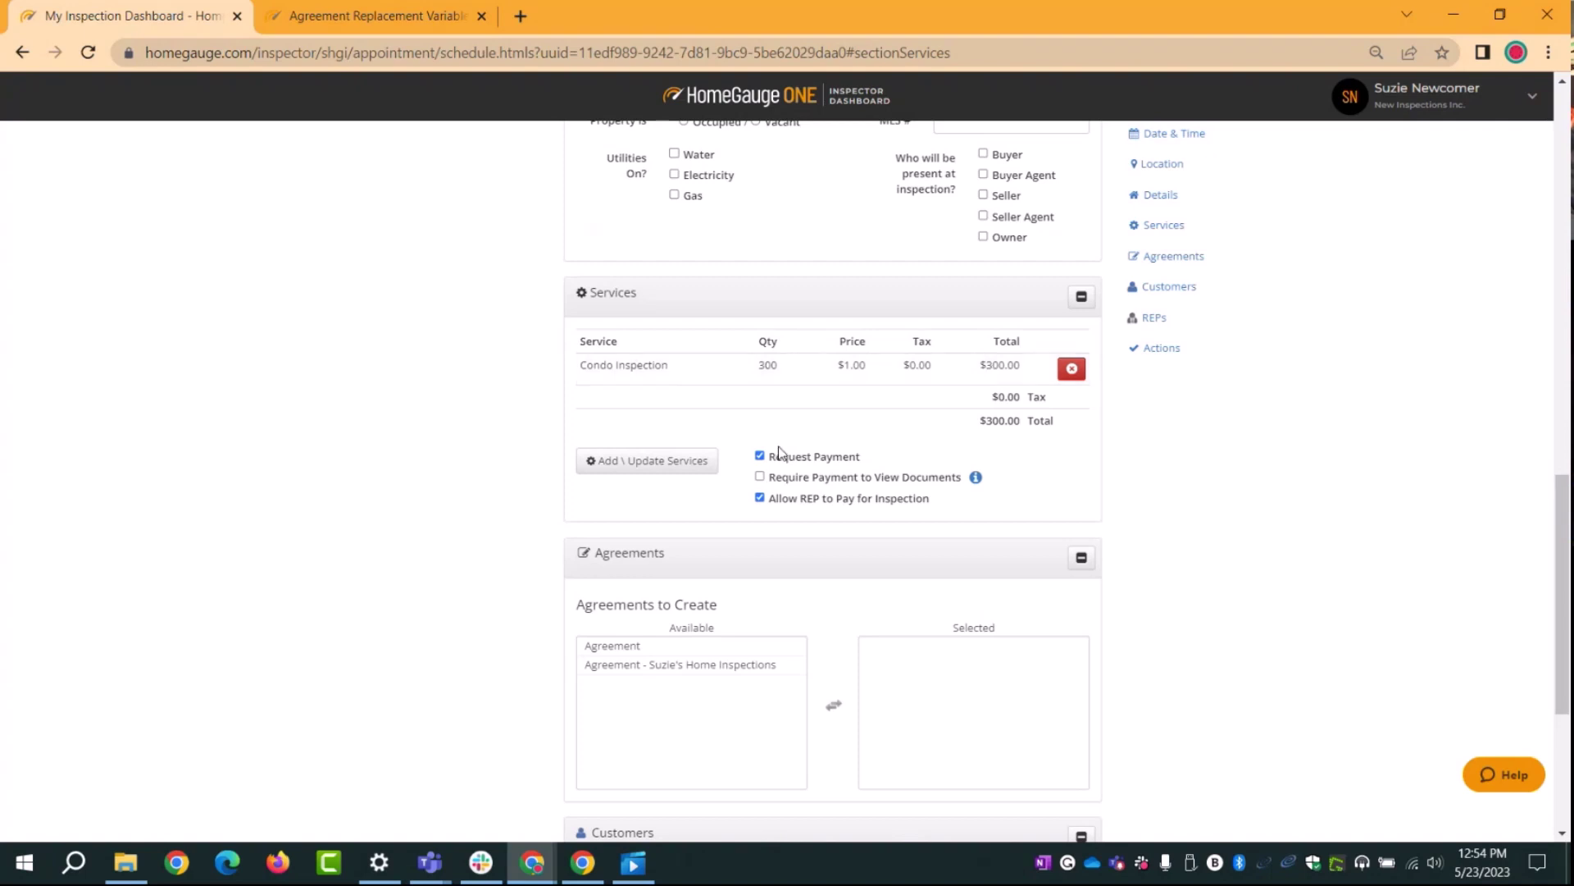
# Step: Apply the Add On Promo discount from the Discounts tab with quantity 5
pyautogui.click(715, 461)
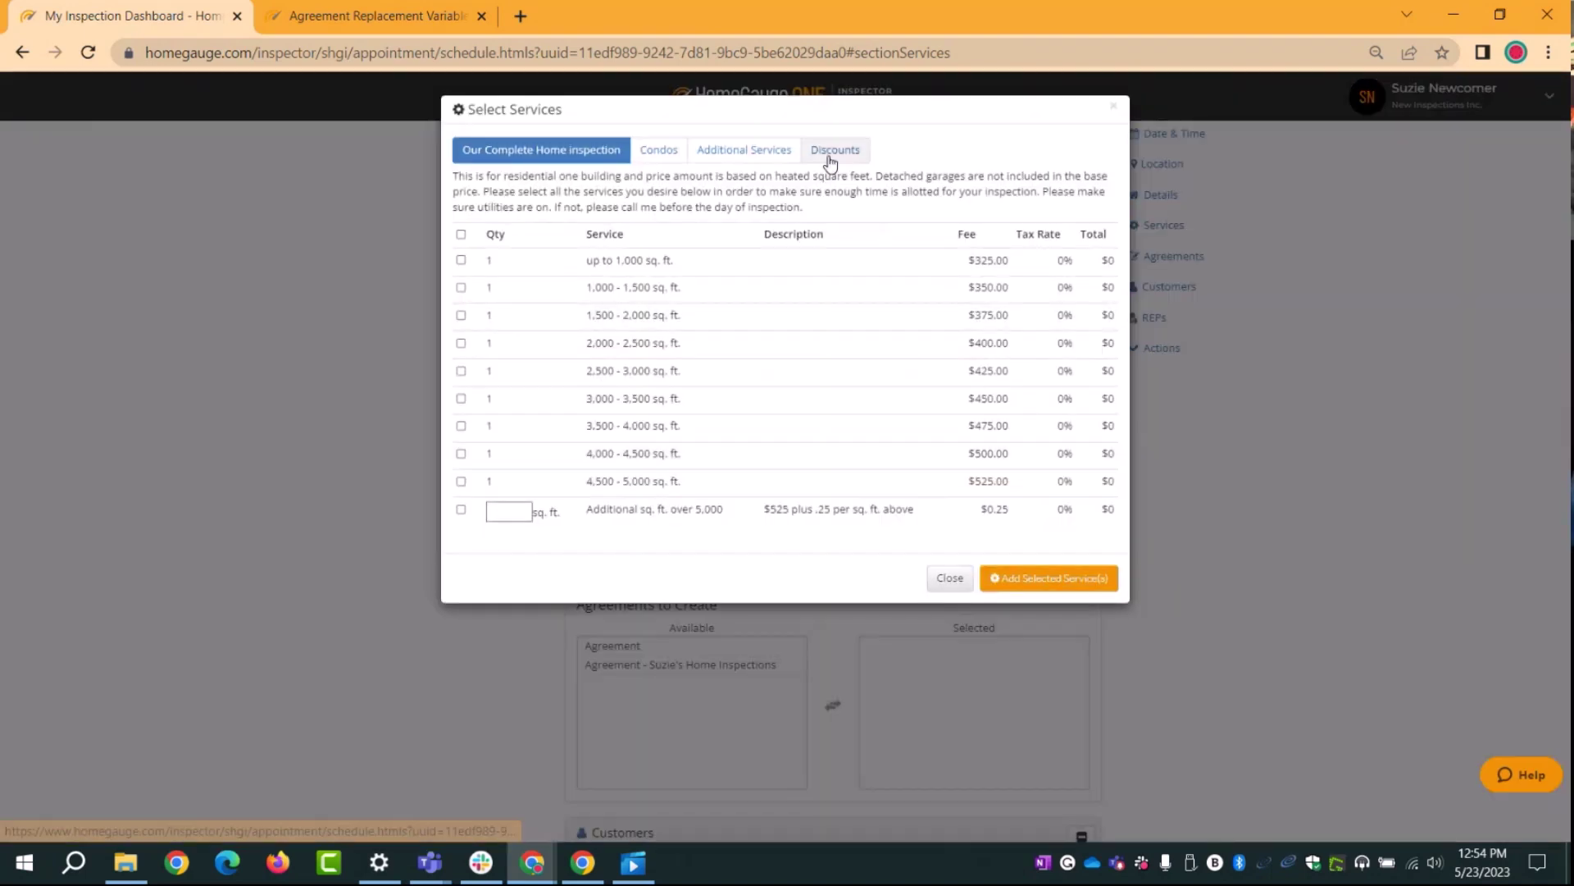
pyautogui.click(835, 150)
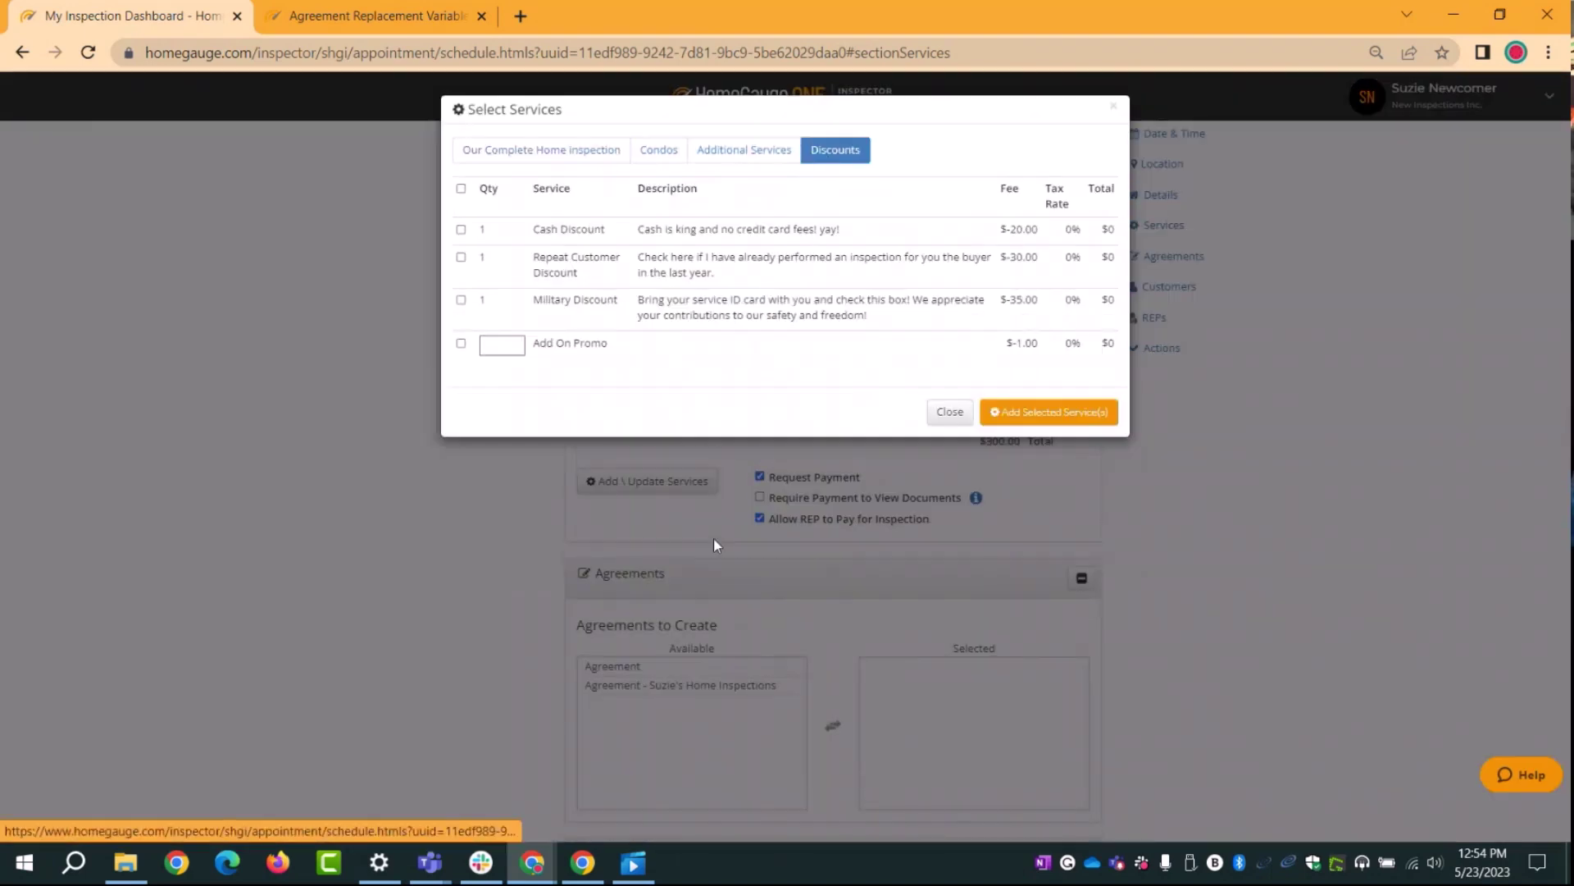
pyautogui.click(461, 344)
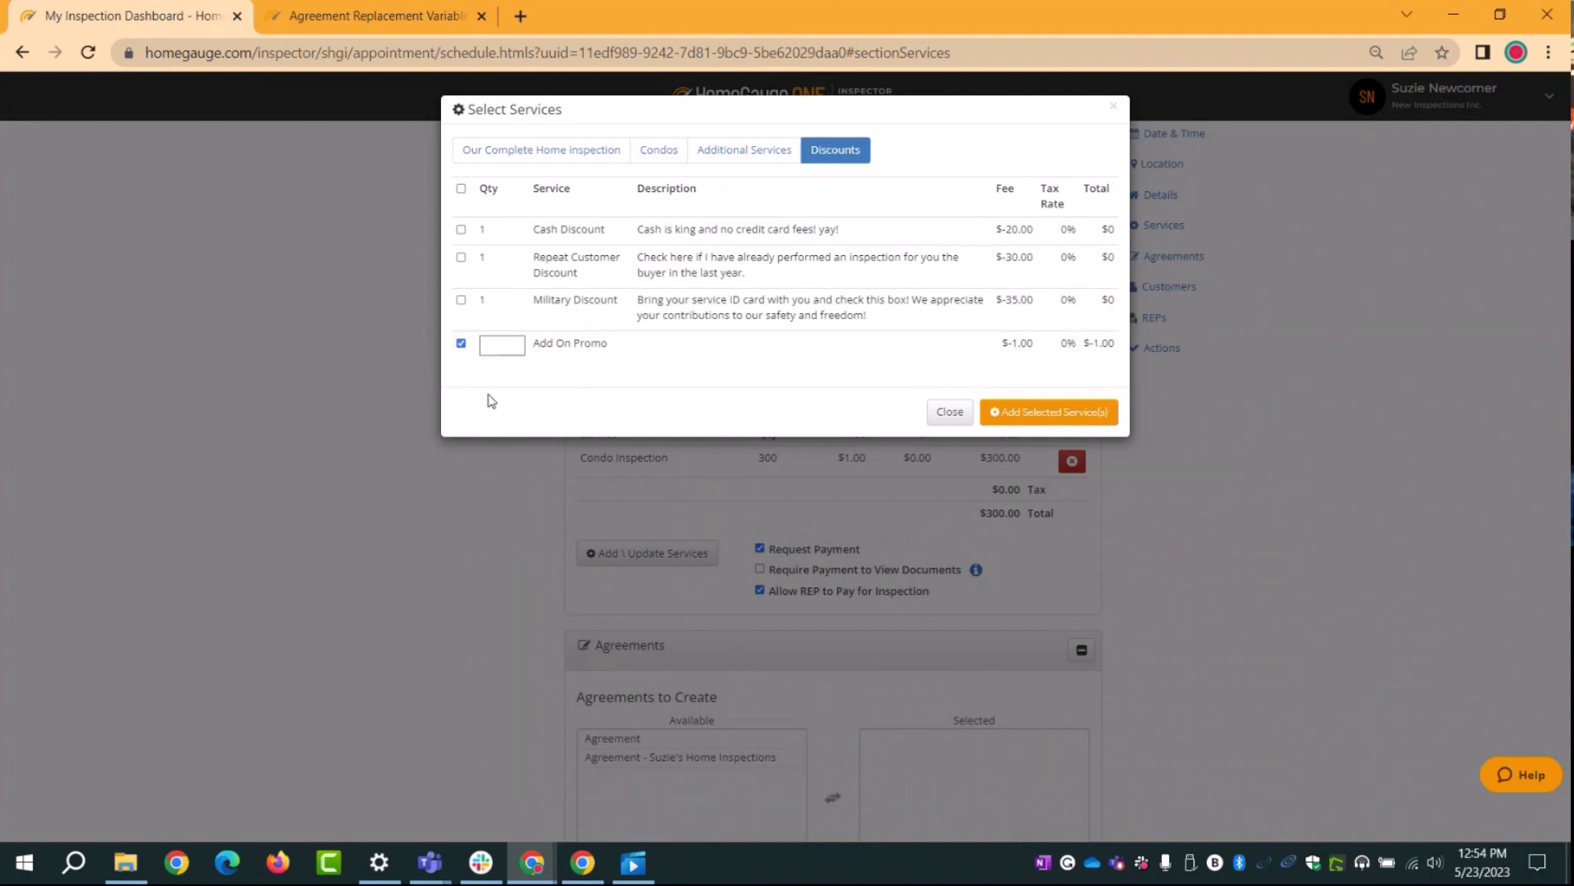
pyautogui.click(498, 348)
pyautogui.write('5')
pyautogui.click(1091, 412)
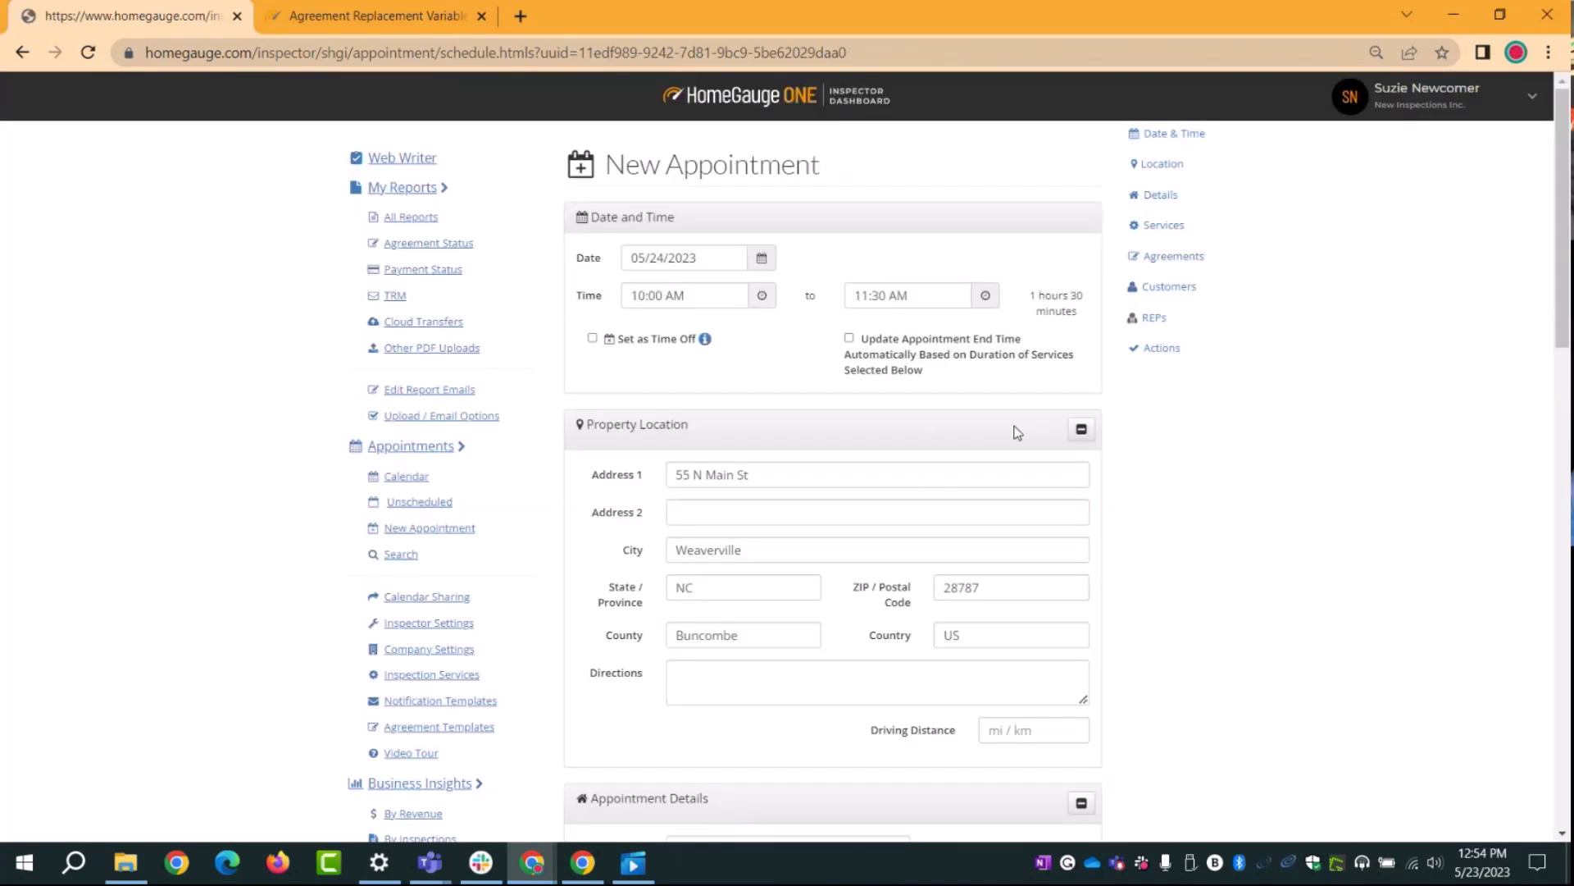
# Step: Scroll back to the Services section showing Add On Promo ($5.00) and the $295.00 total
pyautogui.scroll(3, 966, 310)
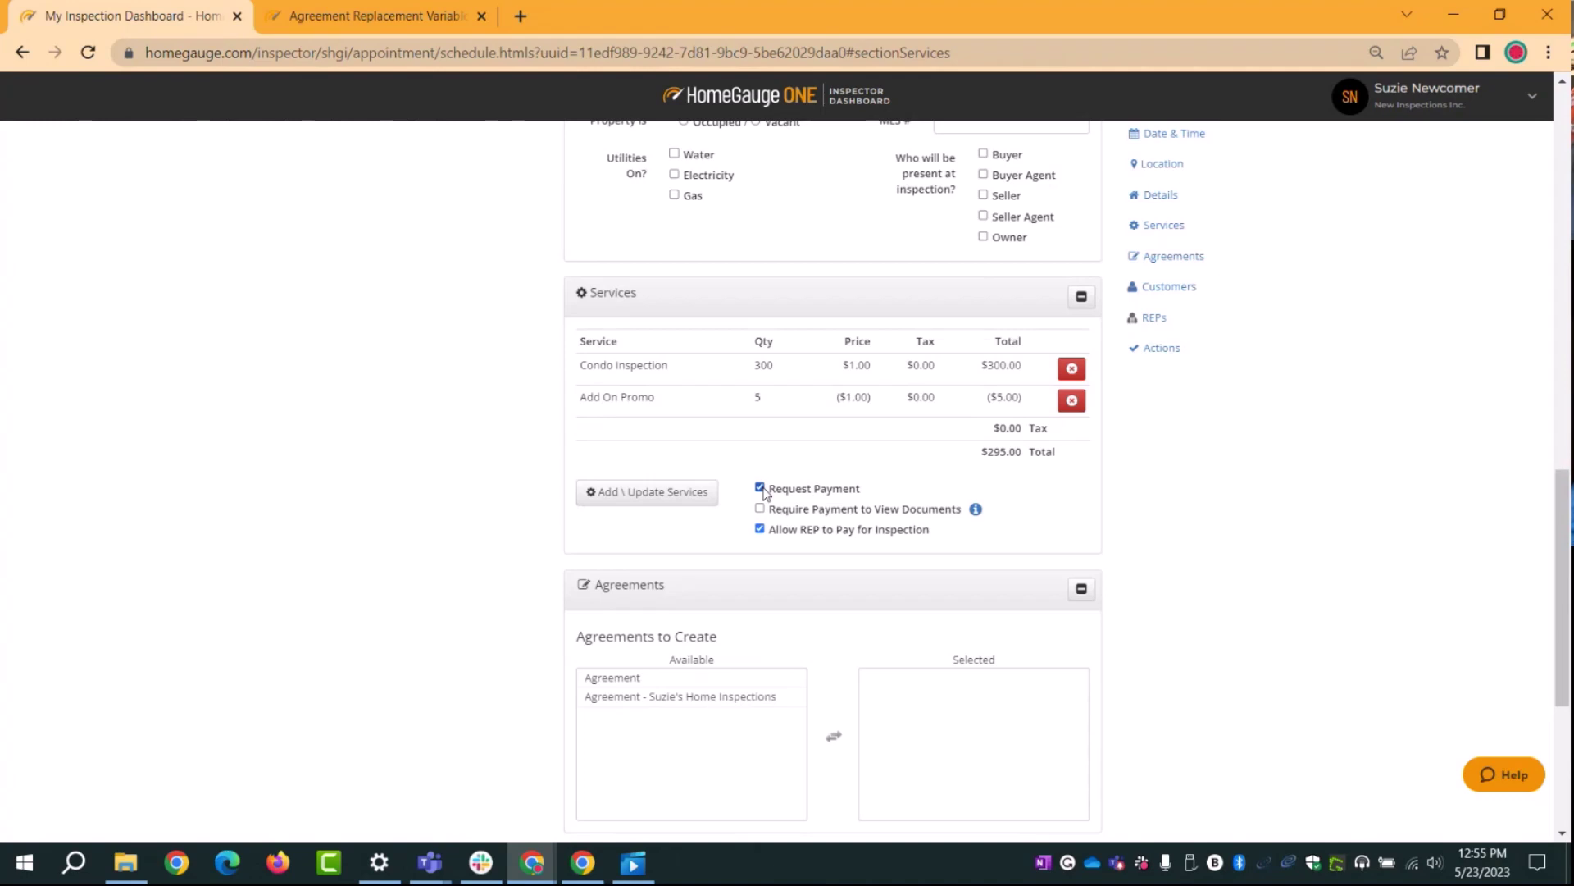
# Step: Enable Require Payment to View Documents in the Services section
pyautogui.moveTo(871, 492); pyautogui.dragTo(776, 500)
pyautogui.click(796, 506)
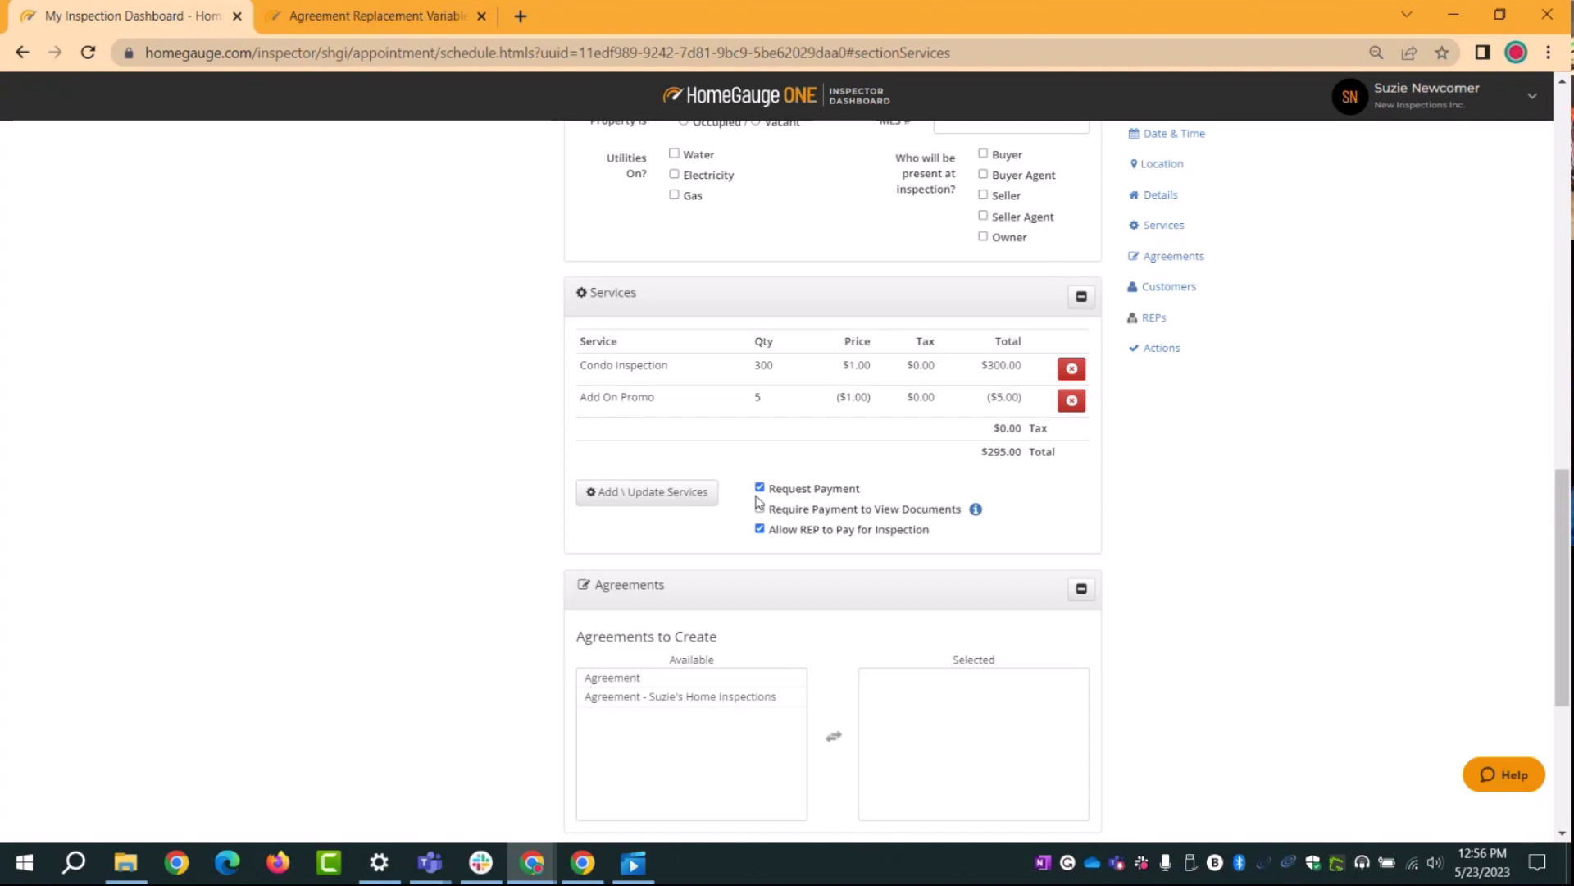
pyautogui.scroll(-1, 910, 533)
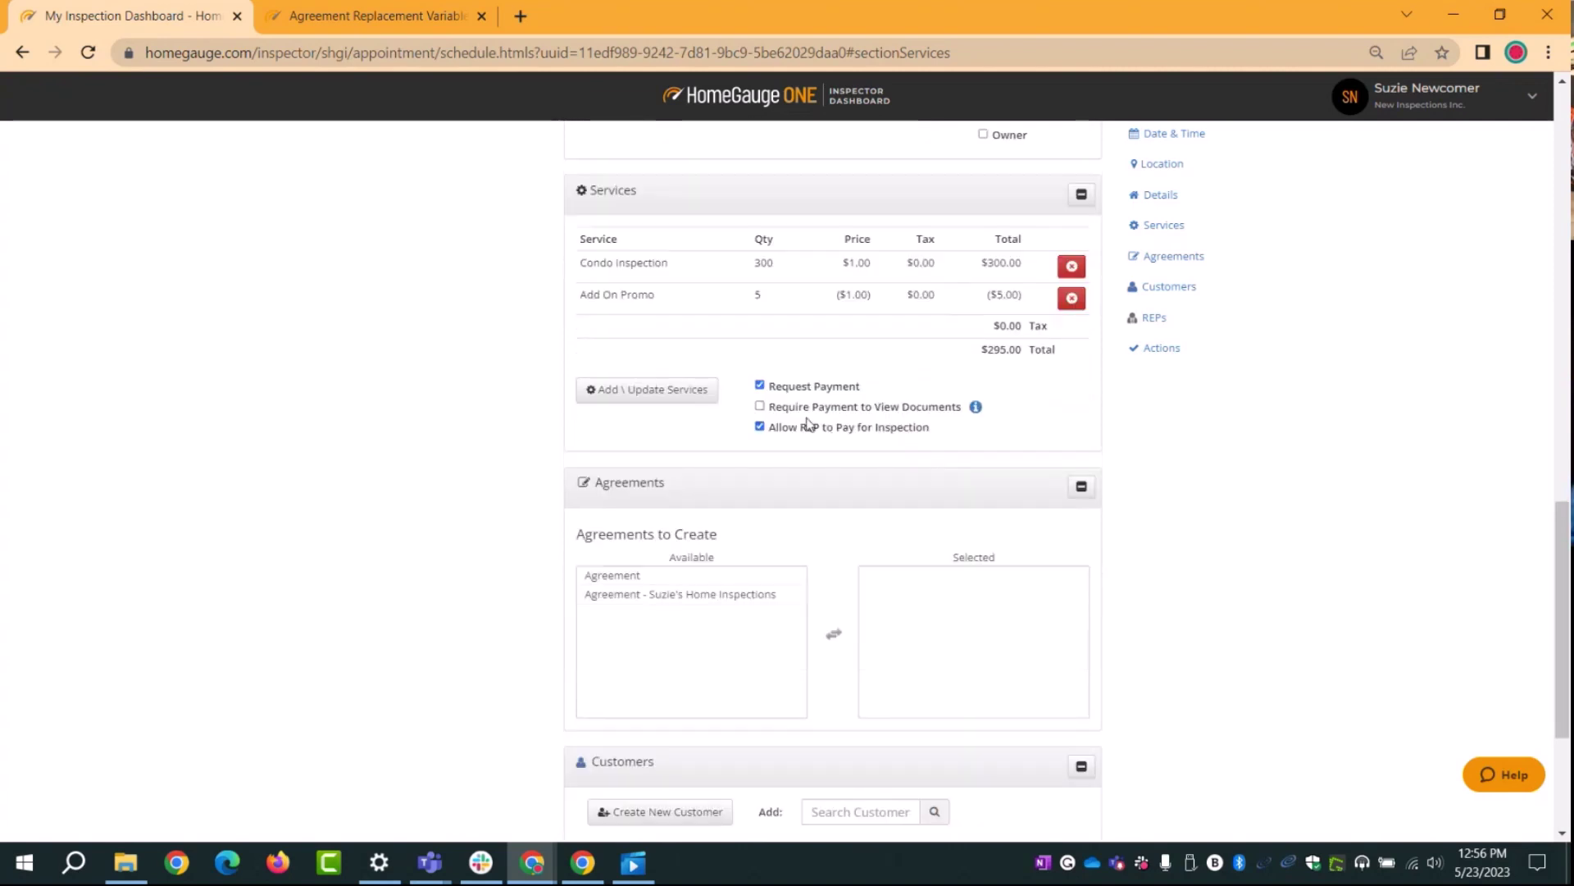
pyautogui.click(760, 406)
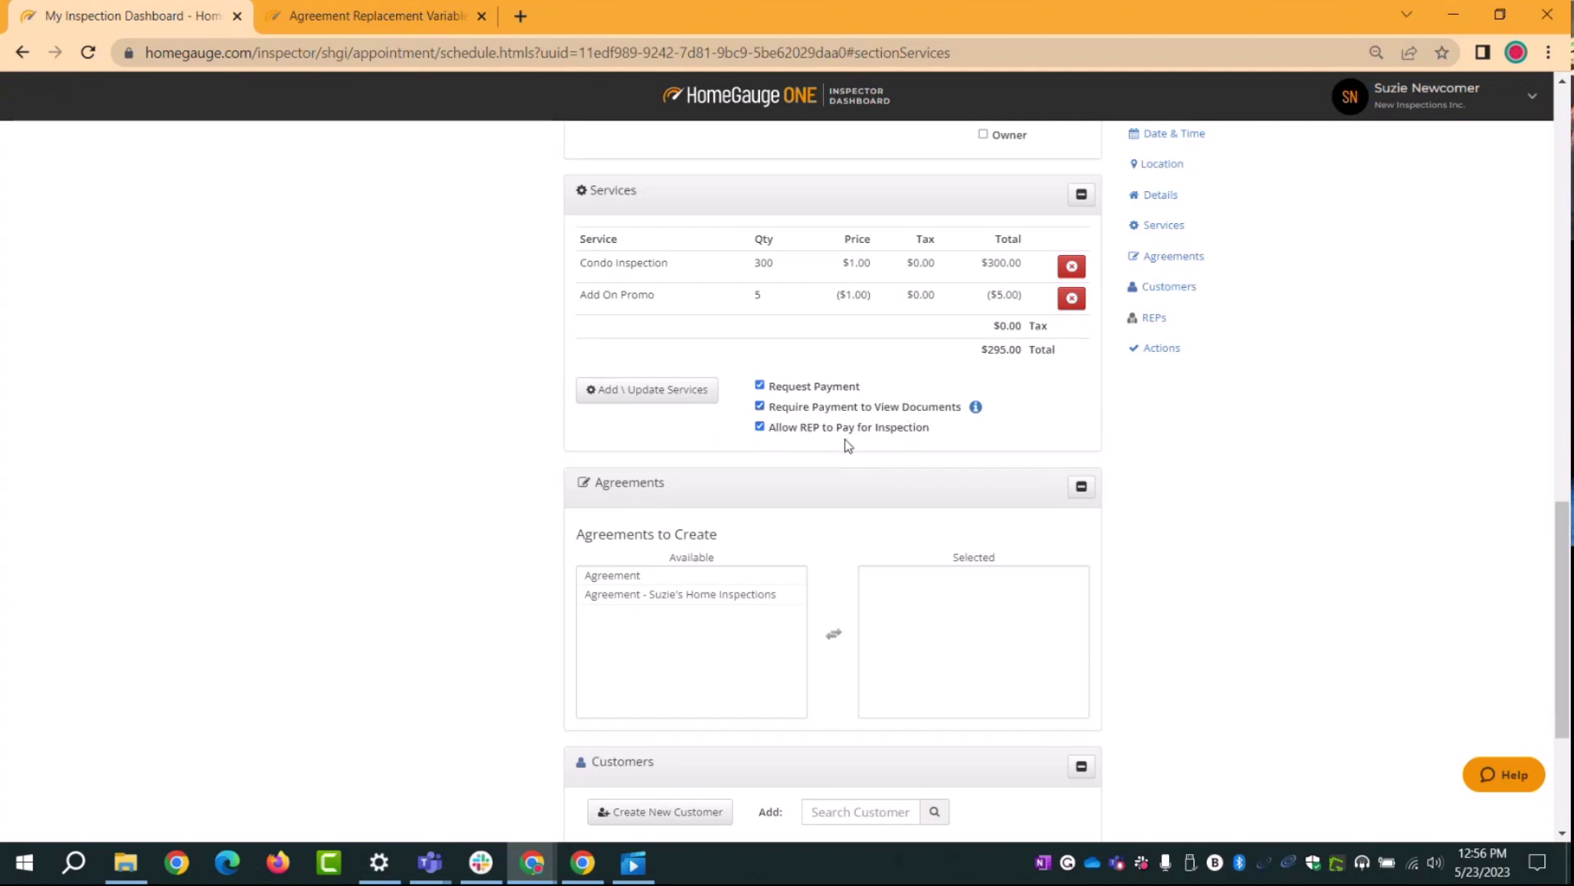
# Step: Move the company's Home Inspections agreement from the Available list to Selected agreements
pyautogui.scroll(-3, 844, 443)
pyautogui.click(767, 389)
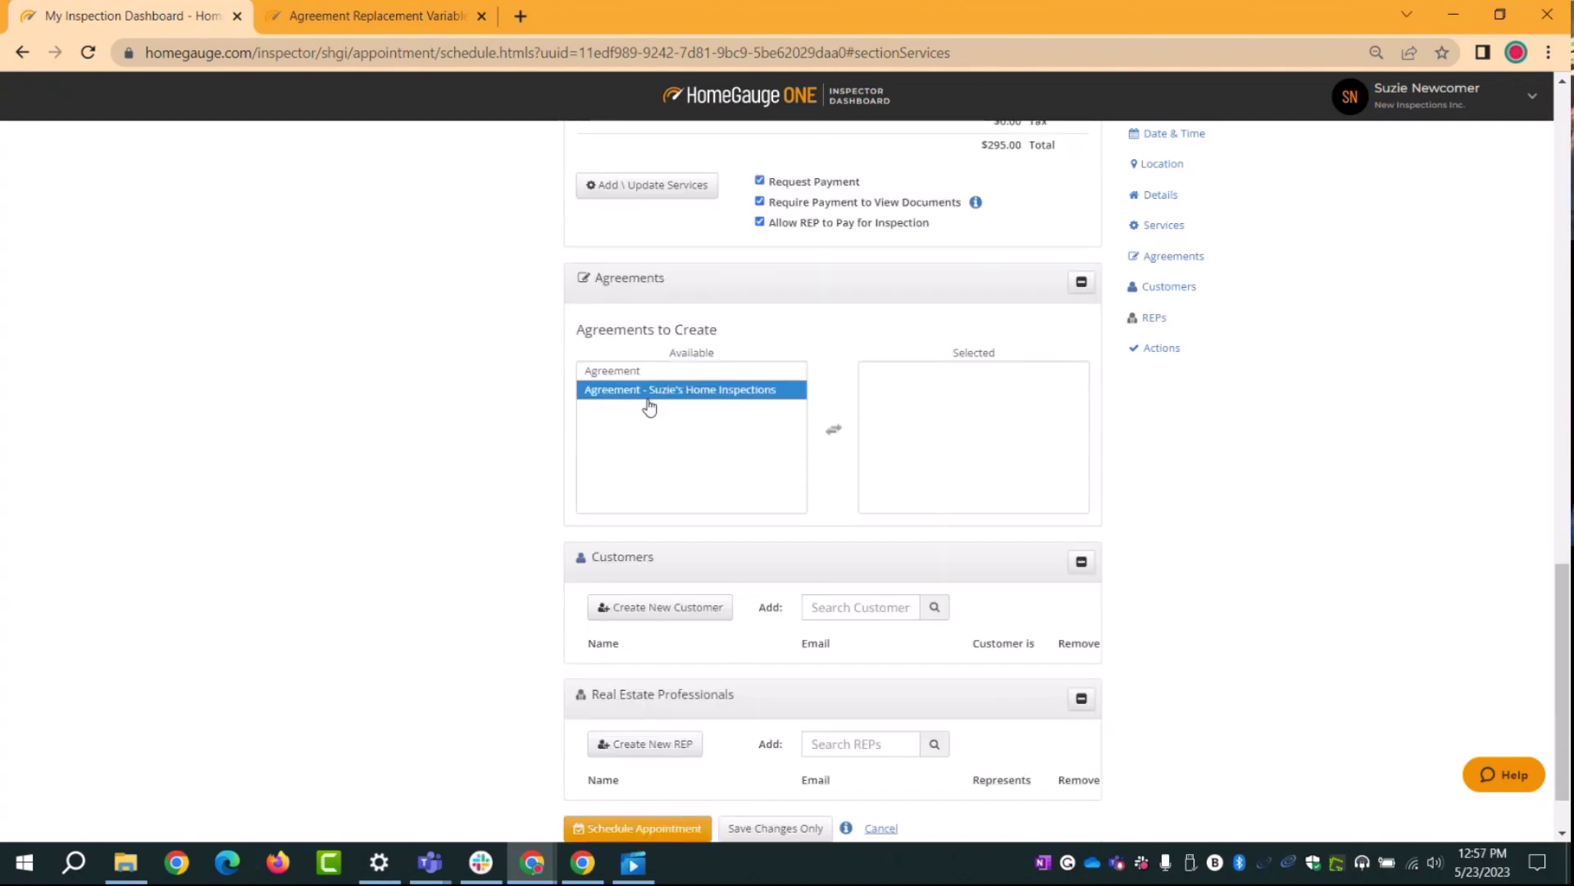
pyautogui.doubleClick(584, 392)
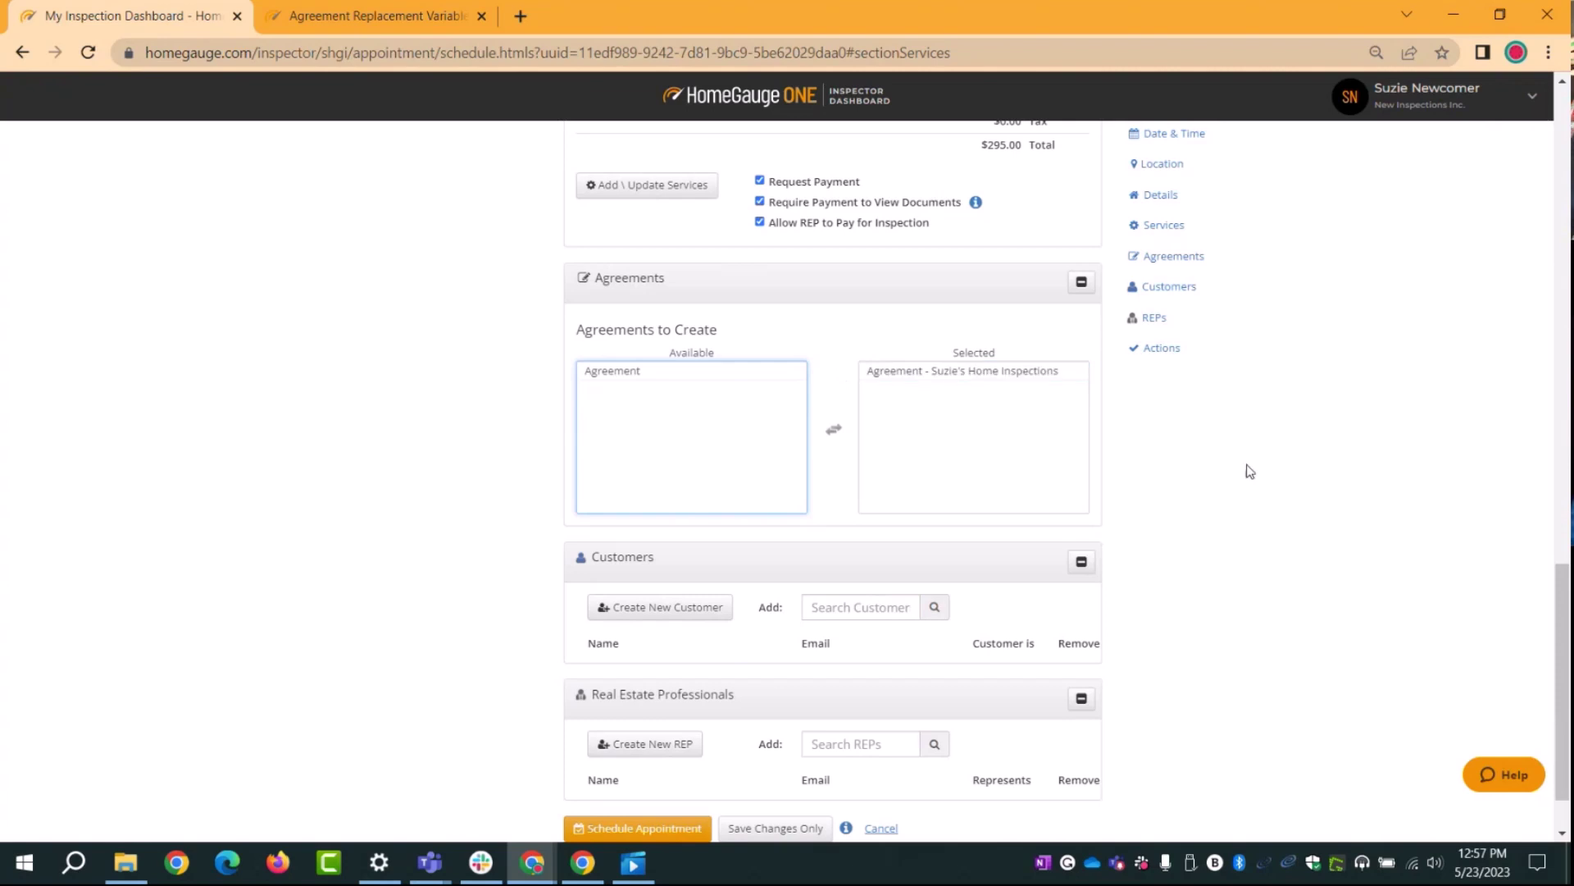
pyautogui.scroll(-1, 1285, 479)
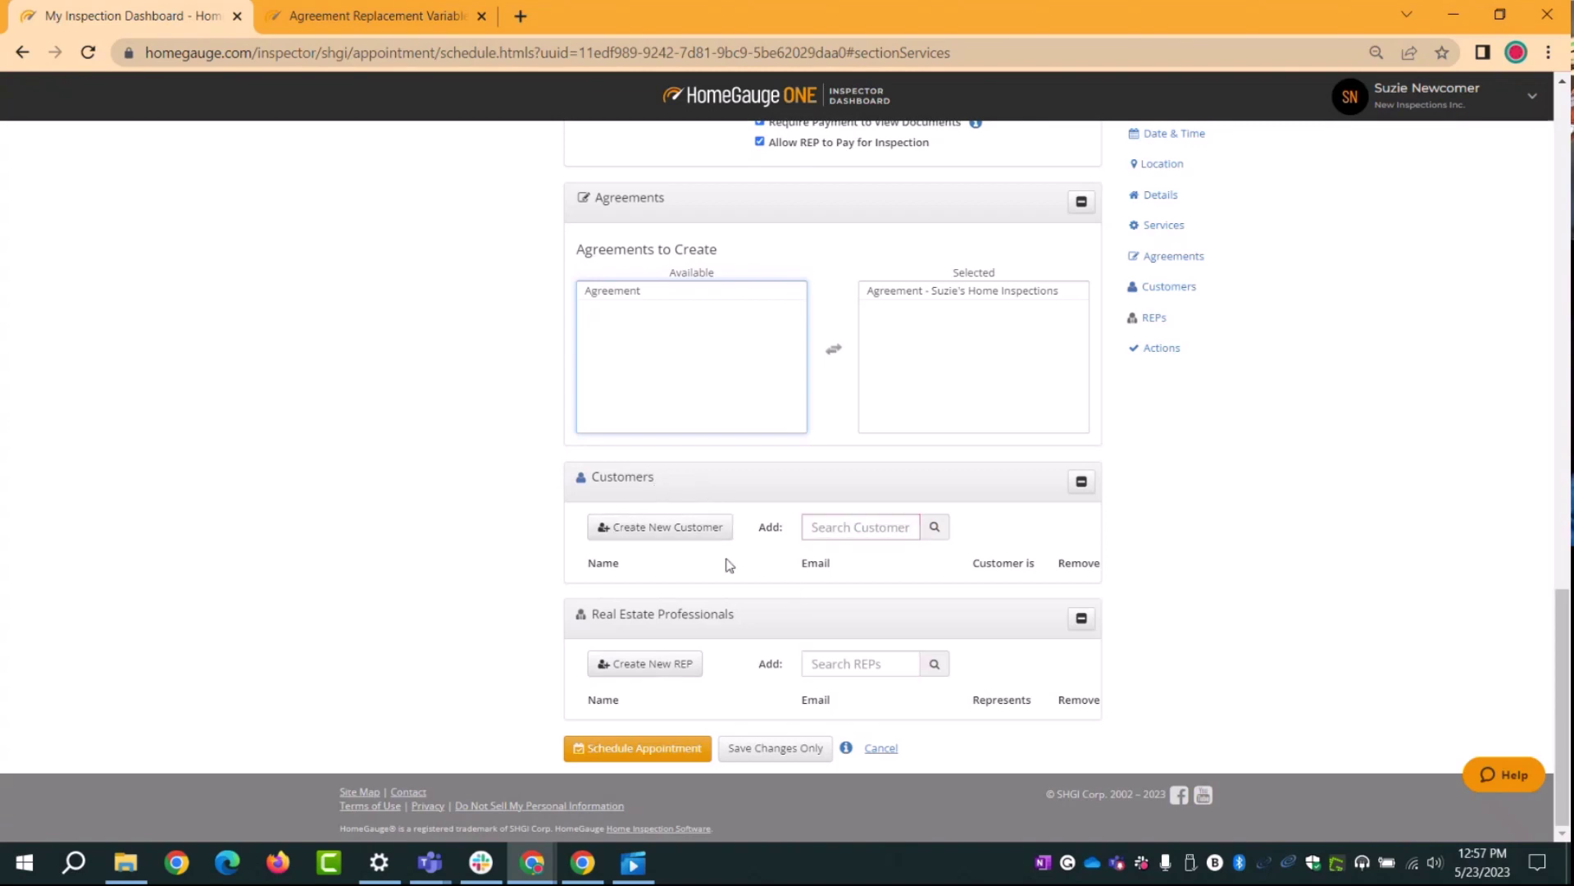
# Step: Search existing customers for 'ma', then clear the search
pyautogui.click(820, 528)
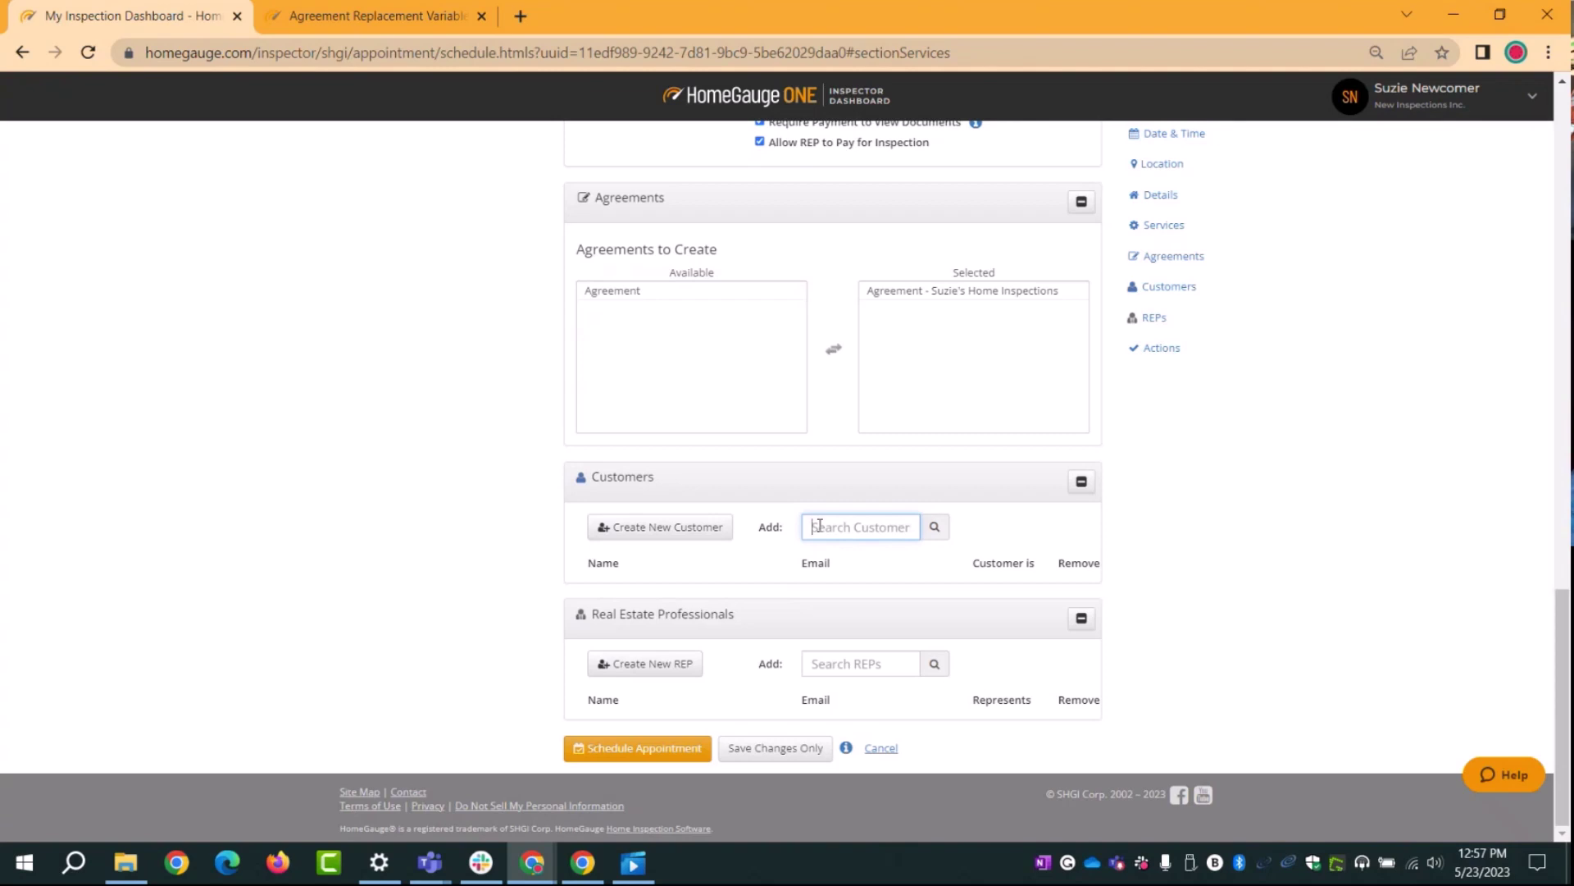
pyautogui.write('ma')
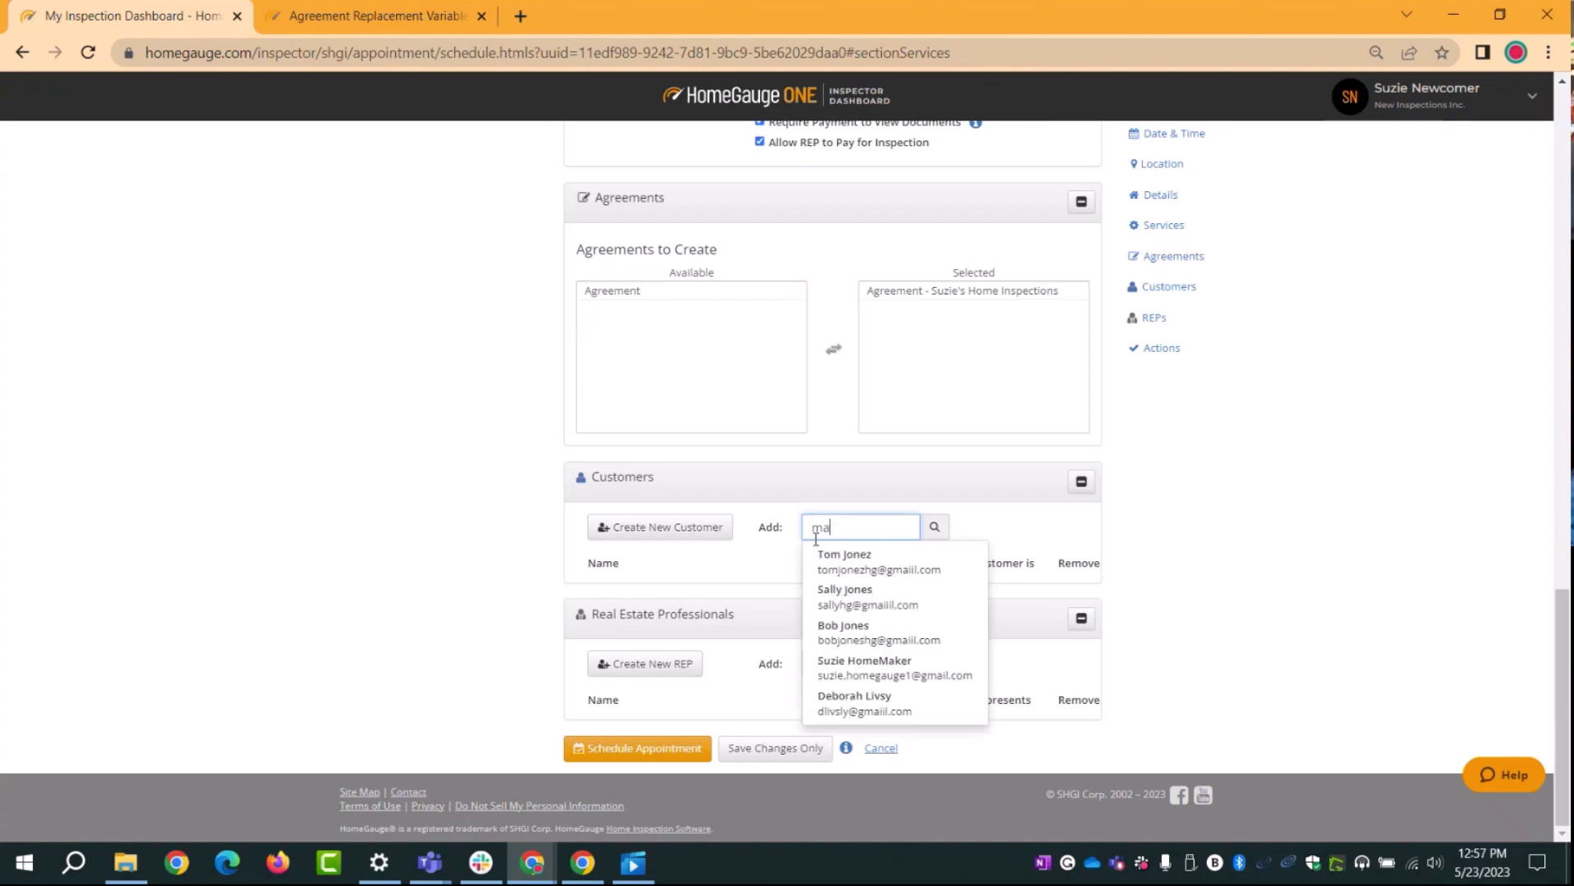
pyautogui.press('BackSpace')
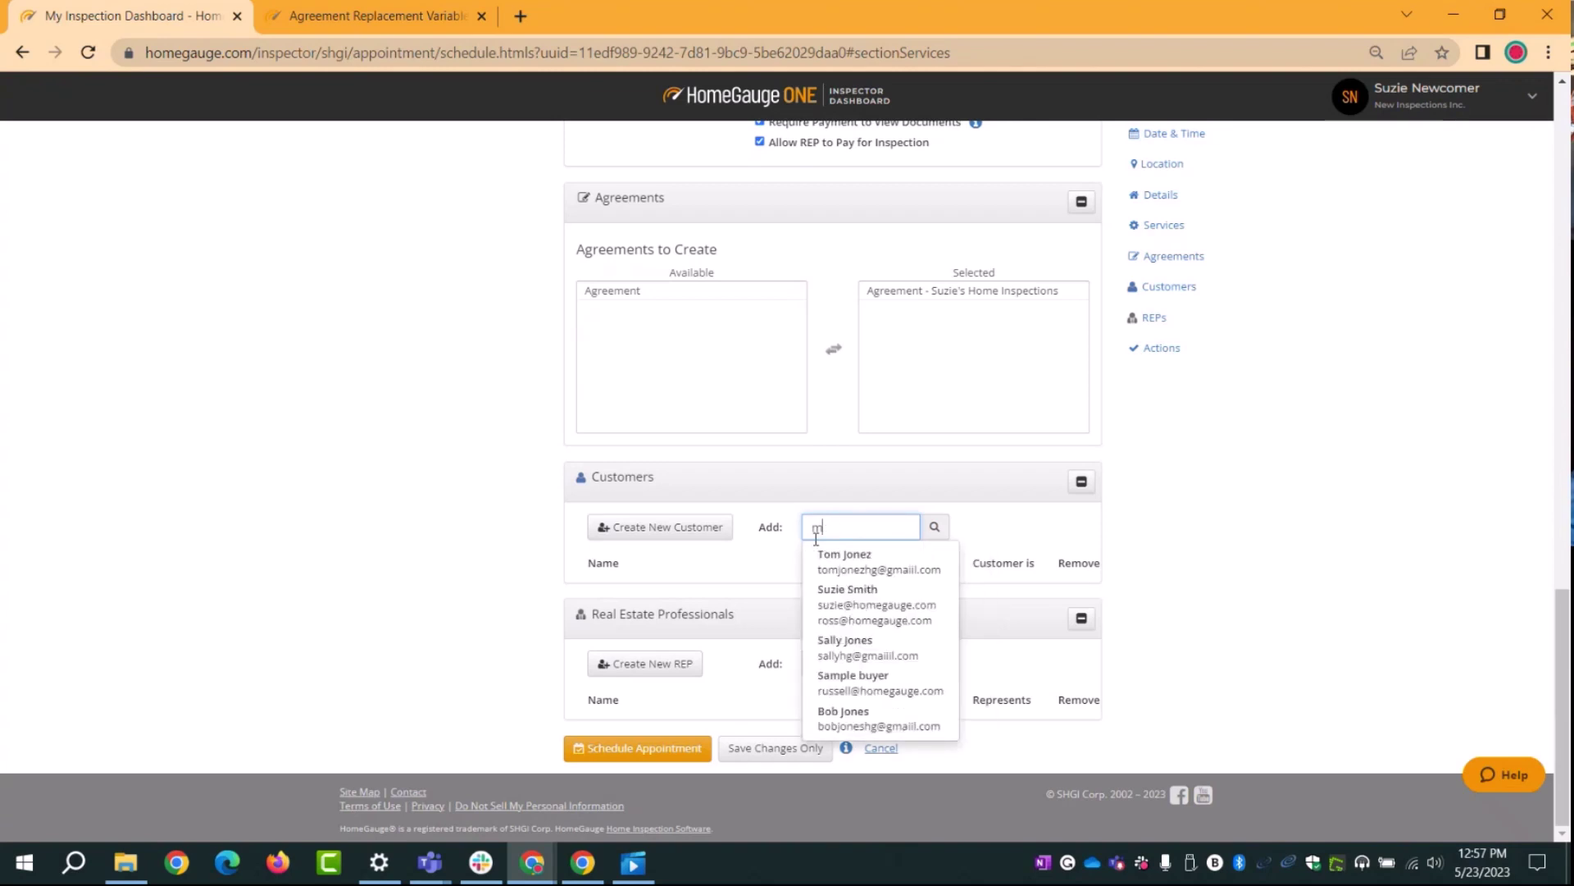
pyautogui.press('BackSpace')
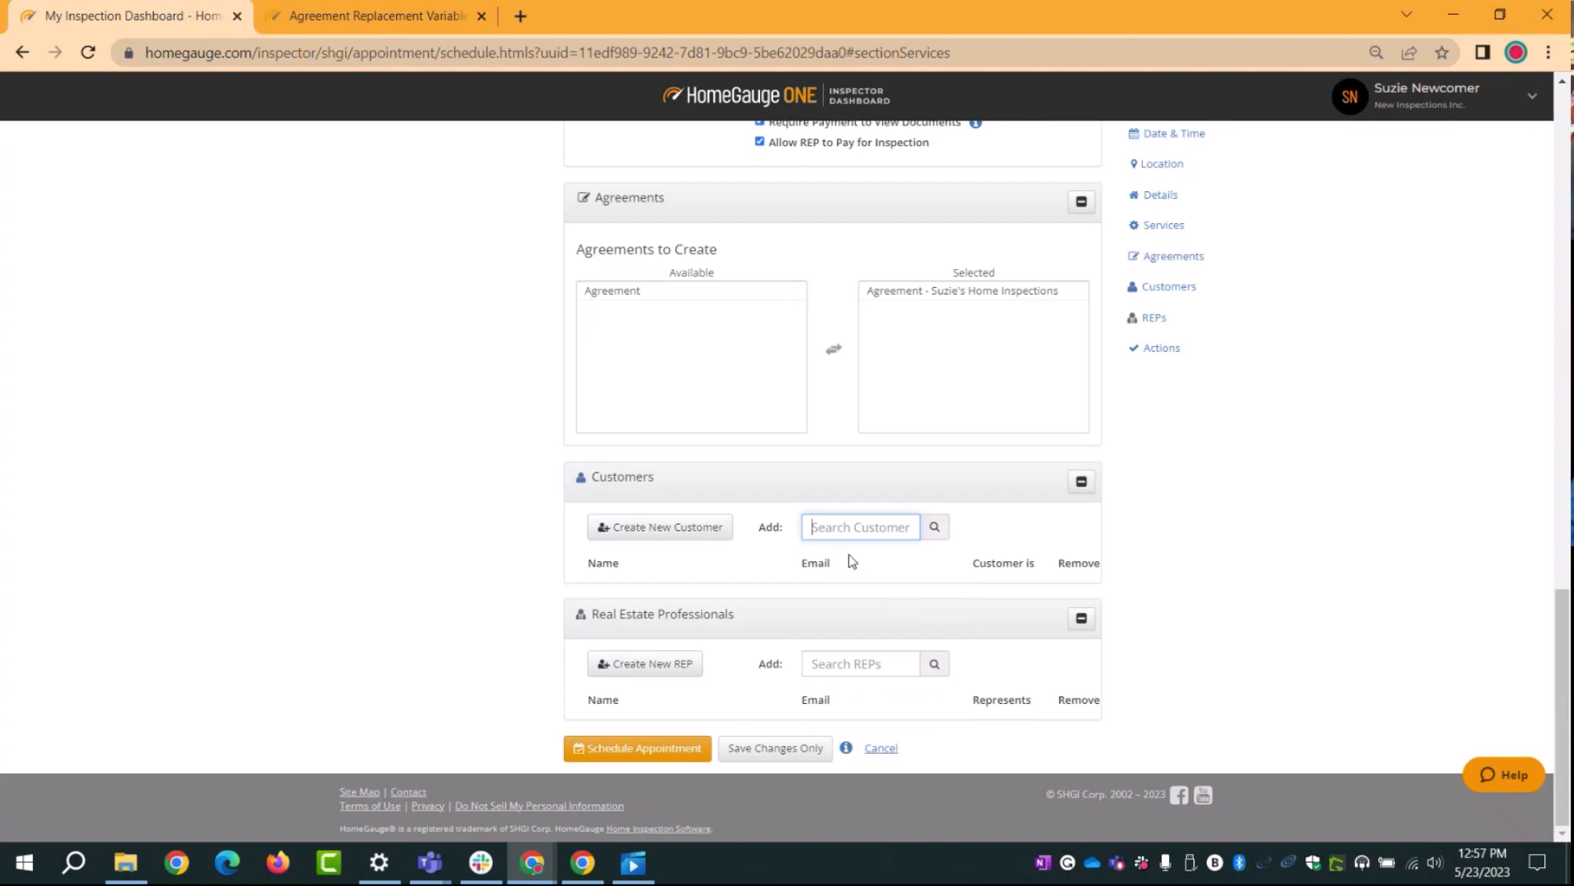
# Step: Create a new customer with the buyer's first name, last name and e-mail, and add them to the appointment
pyautogui.click(649, 533)
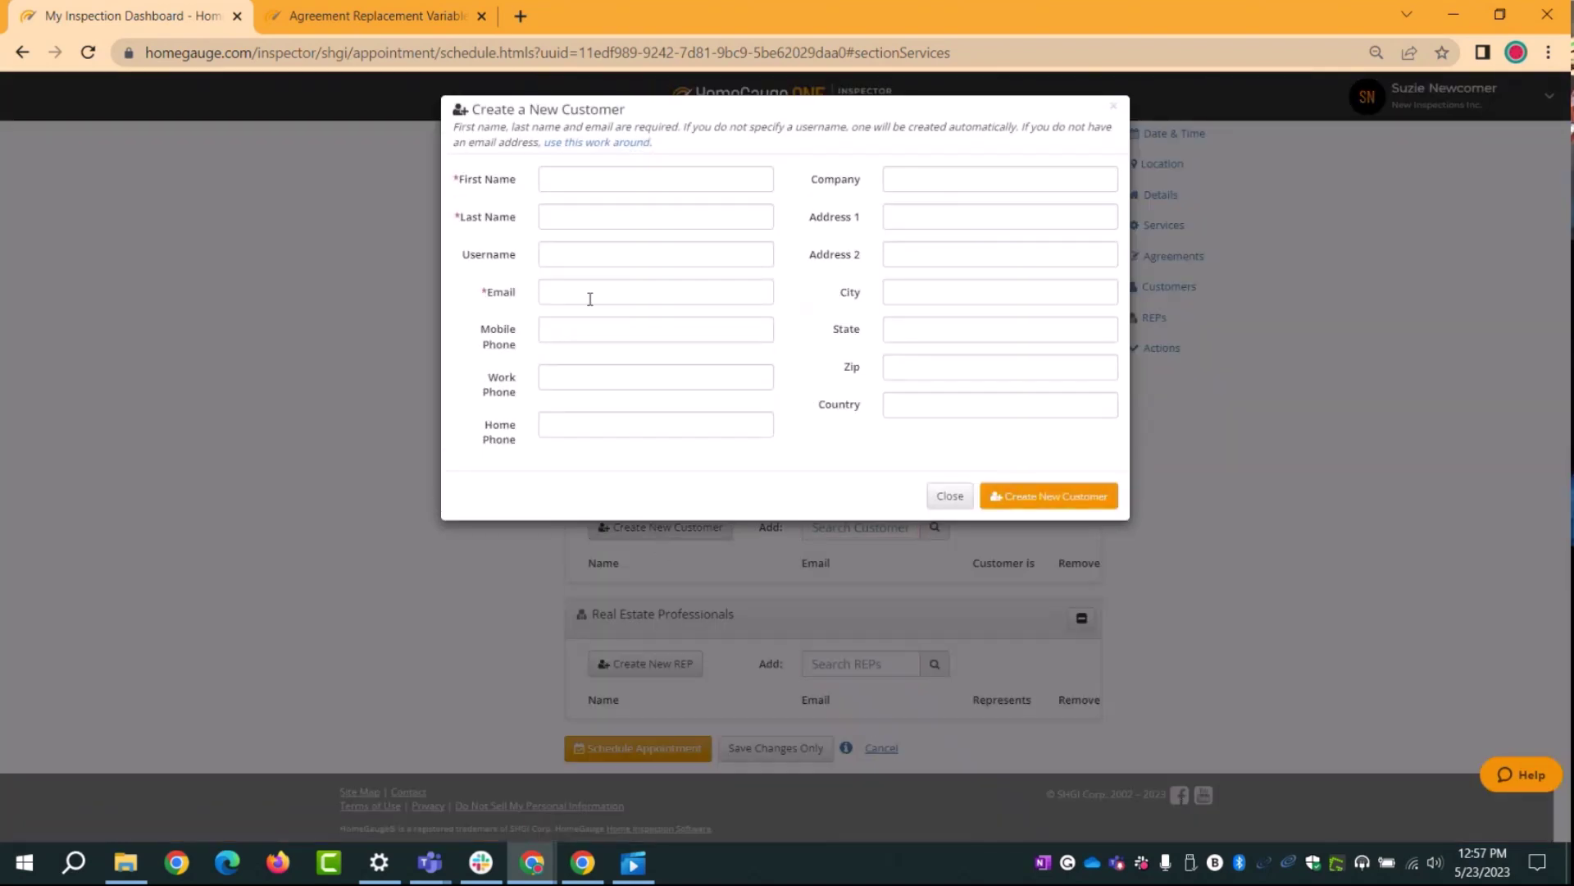
pyautogui.click(563, 188)
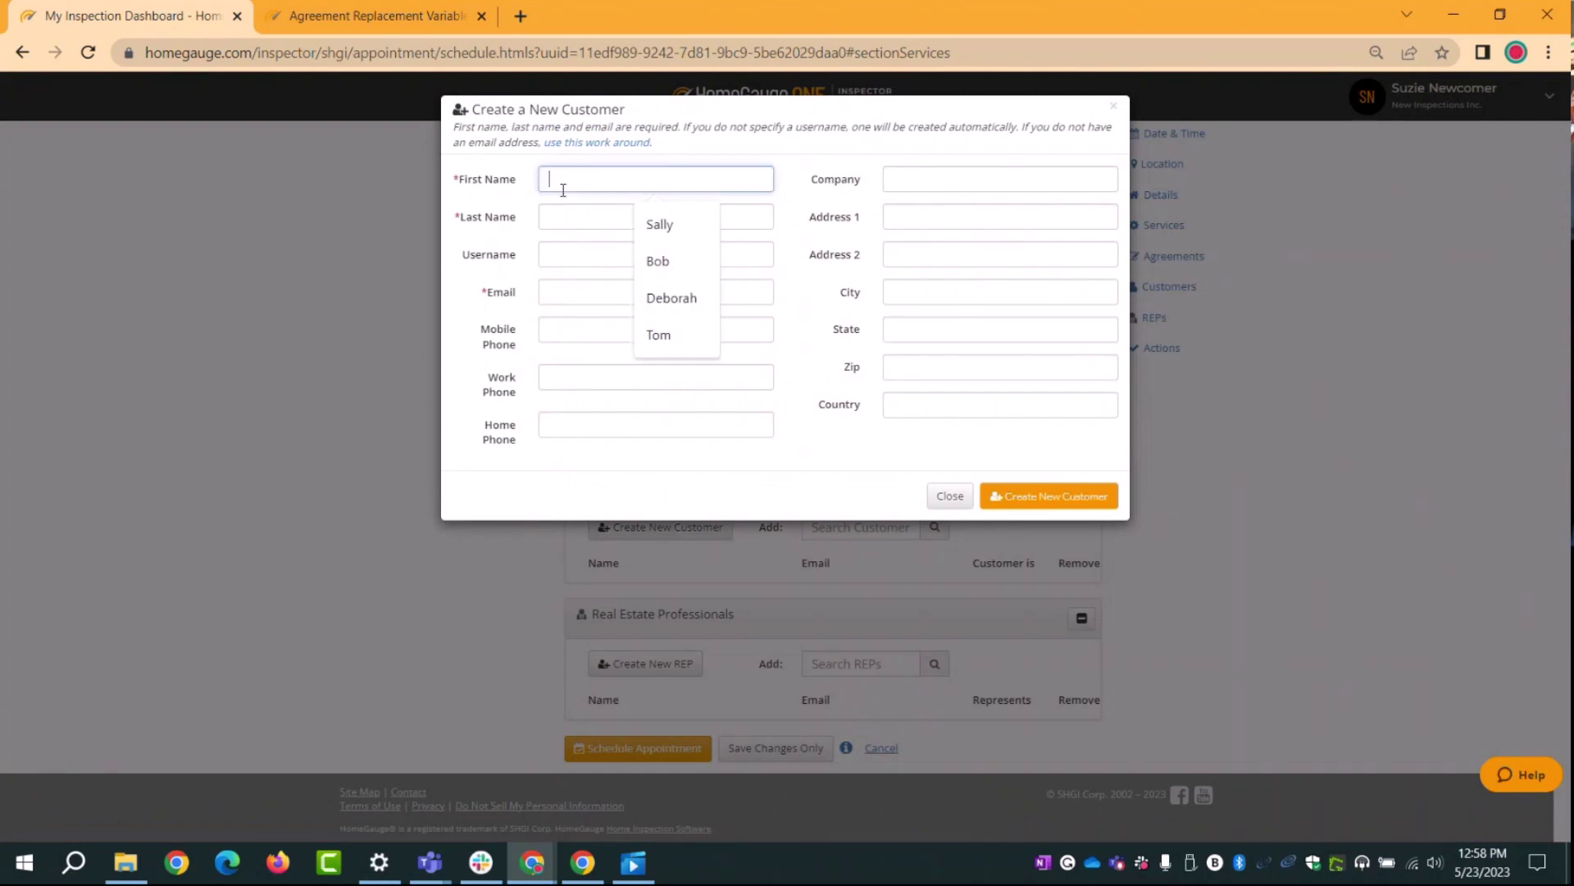
pyautogui.press('Tab')
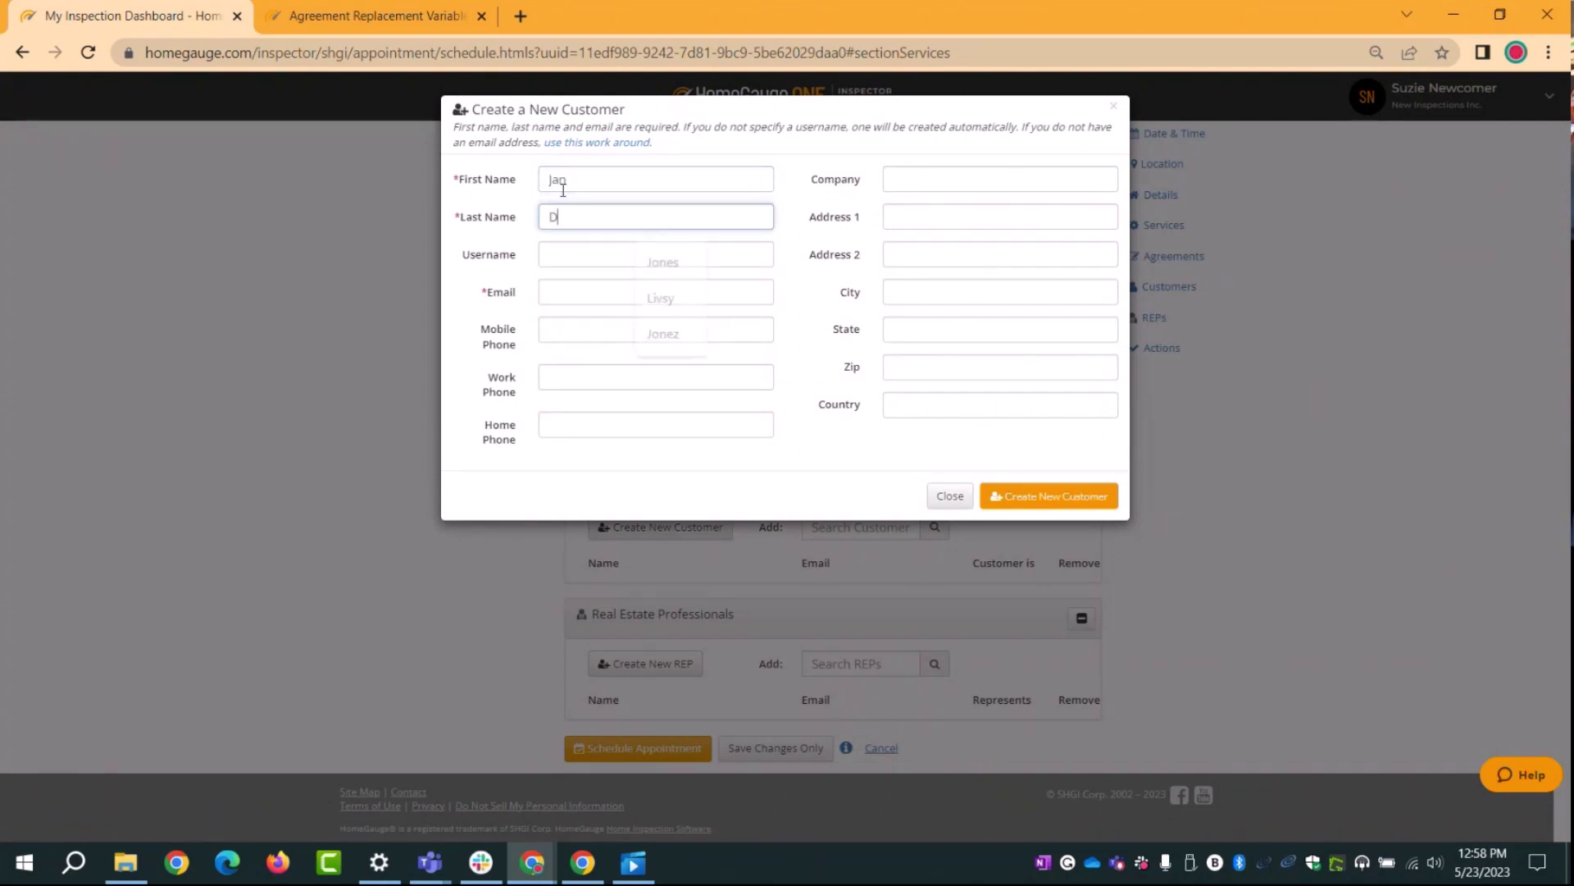
pyautogui.press('Tab')
pyautogui.press('Tab')
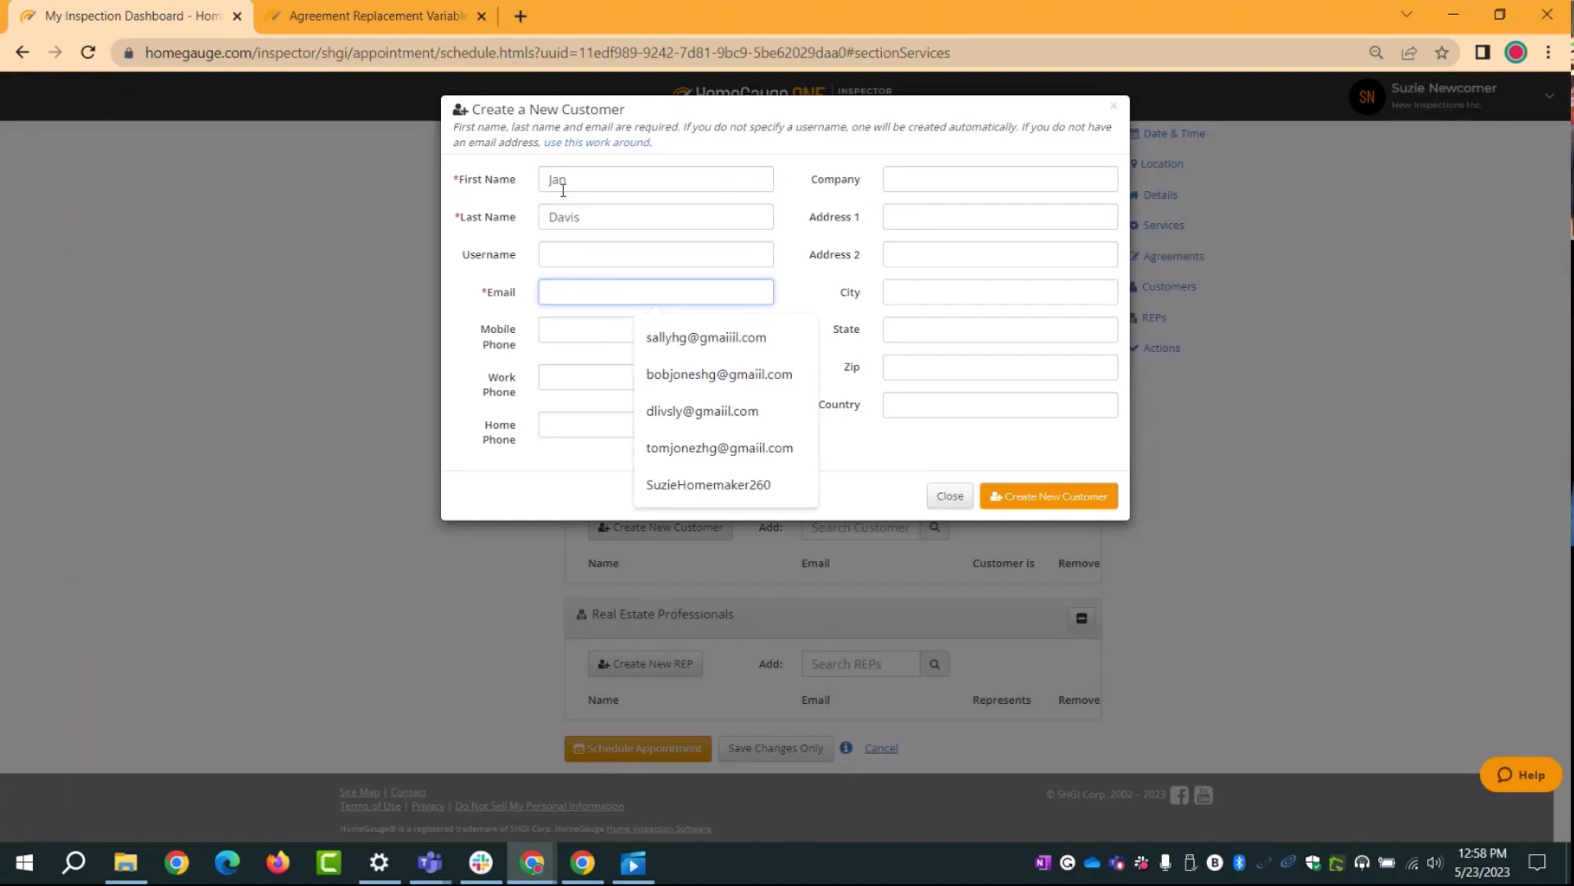
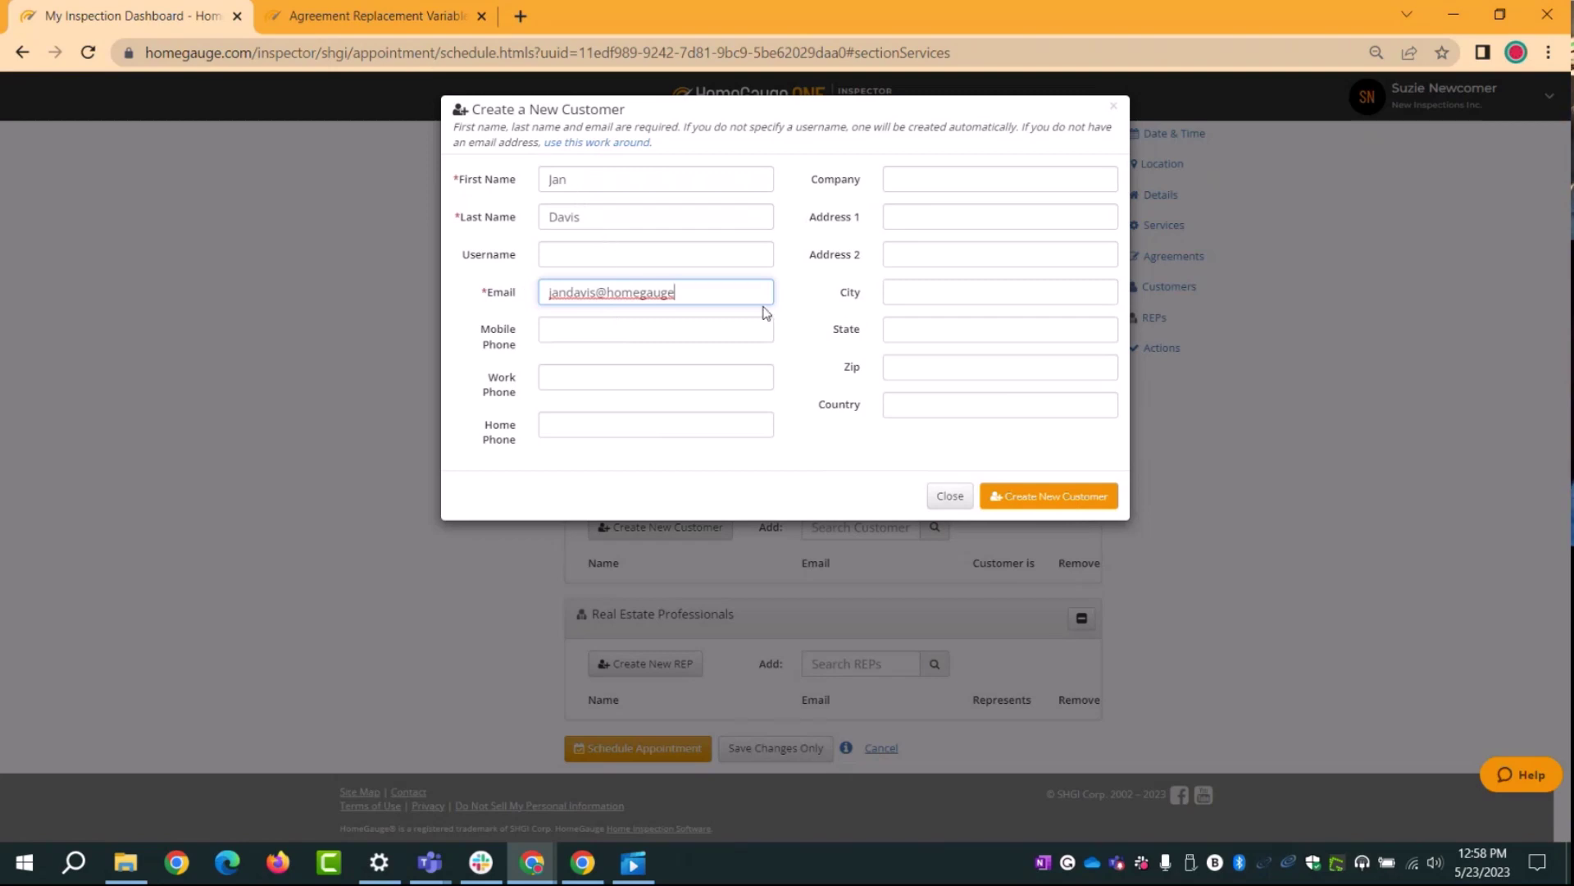
pyautogui.click(593, 331)
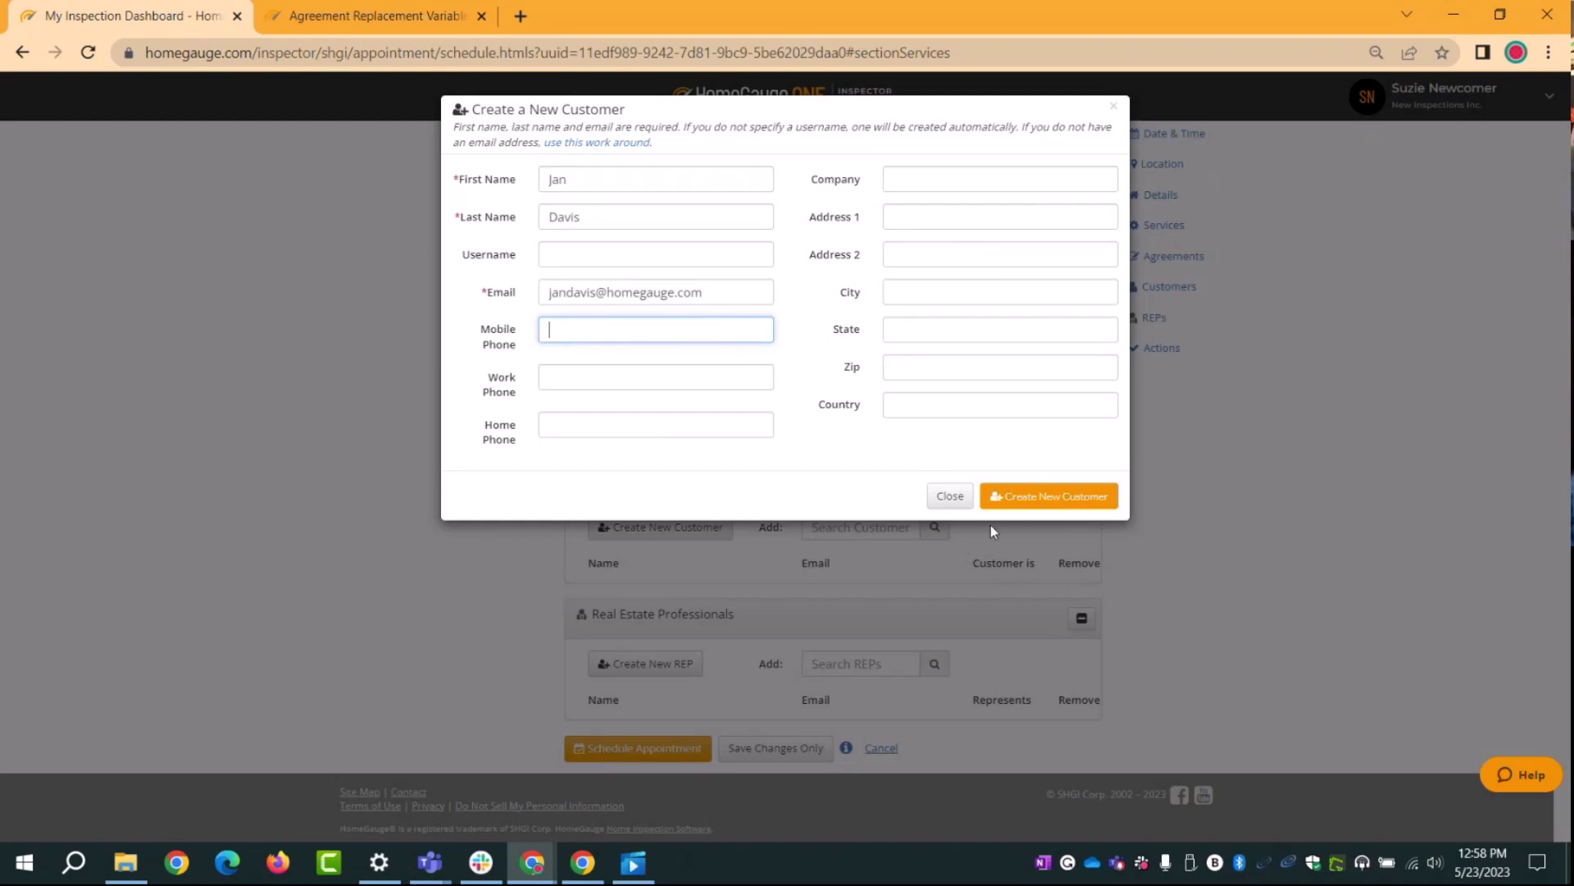
pyautogui.click(1031, 506)
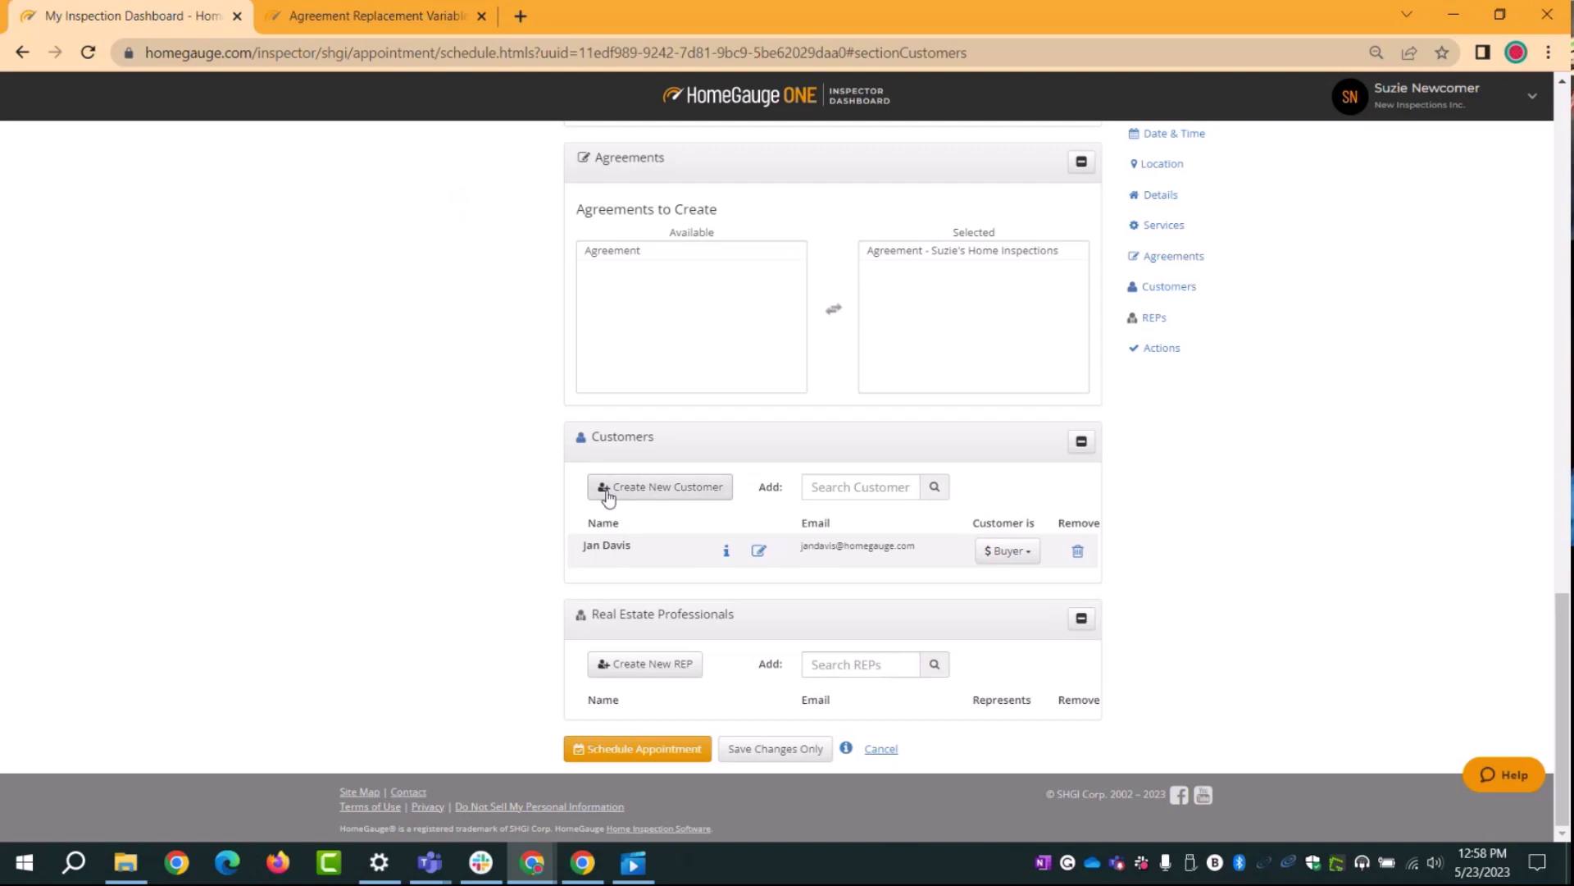
# Step: Dismiss a blank new-customer form and schedule the appointment to reach the agreements page
pyautogui.click(608, 492)
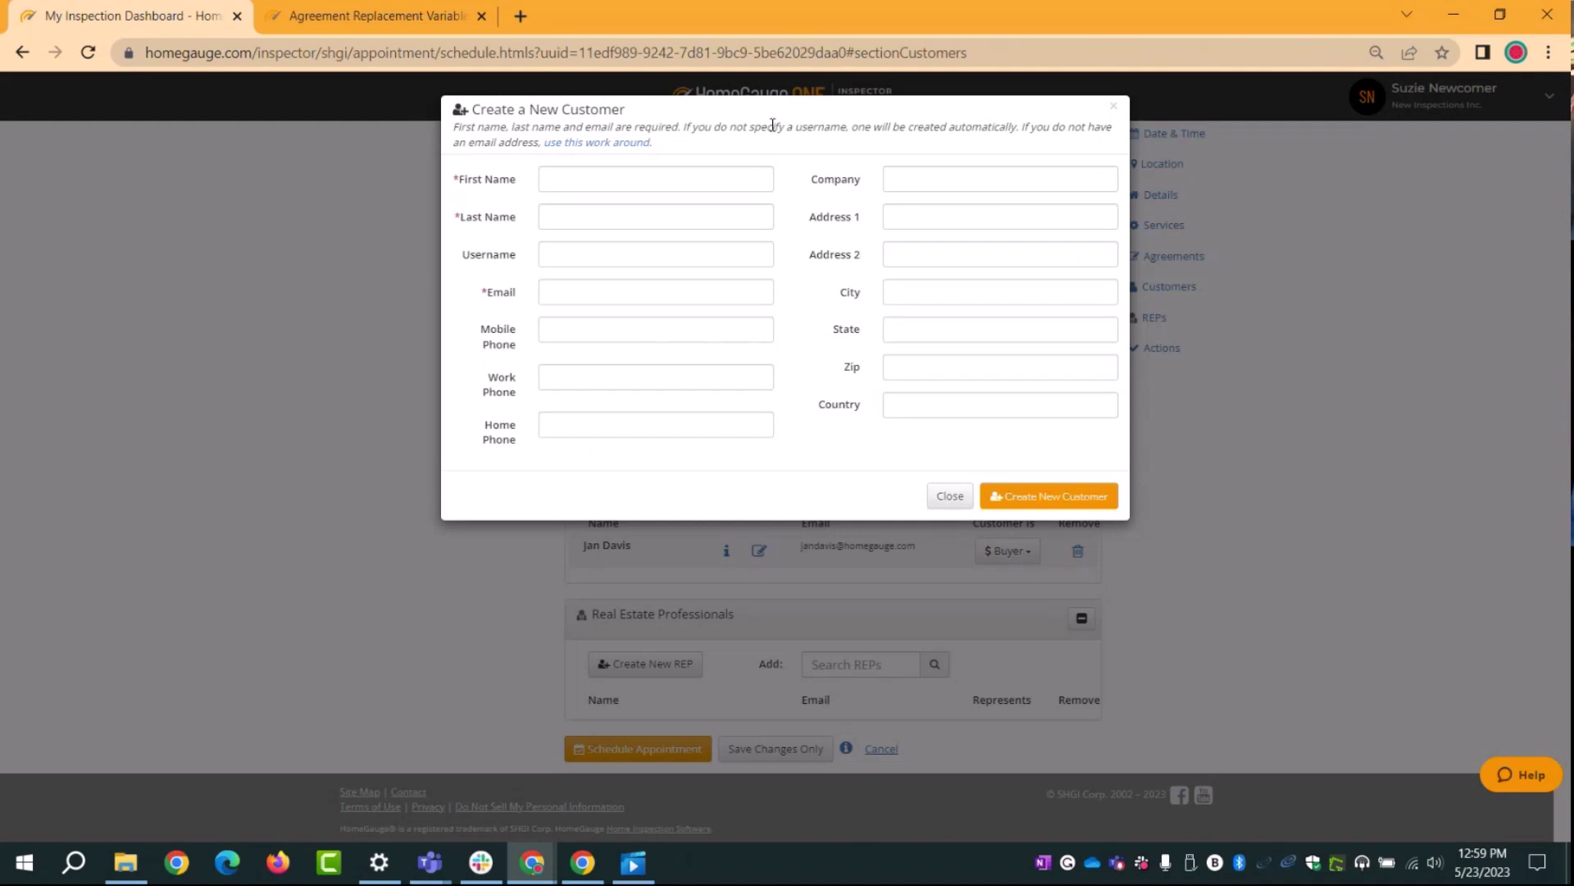
pyautogui.click(950, 498)
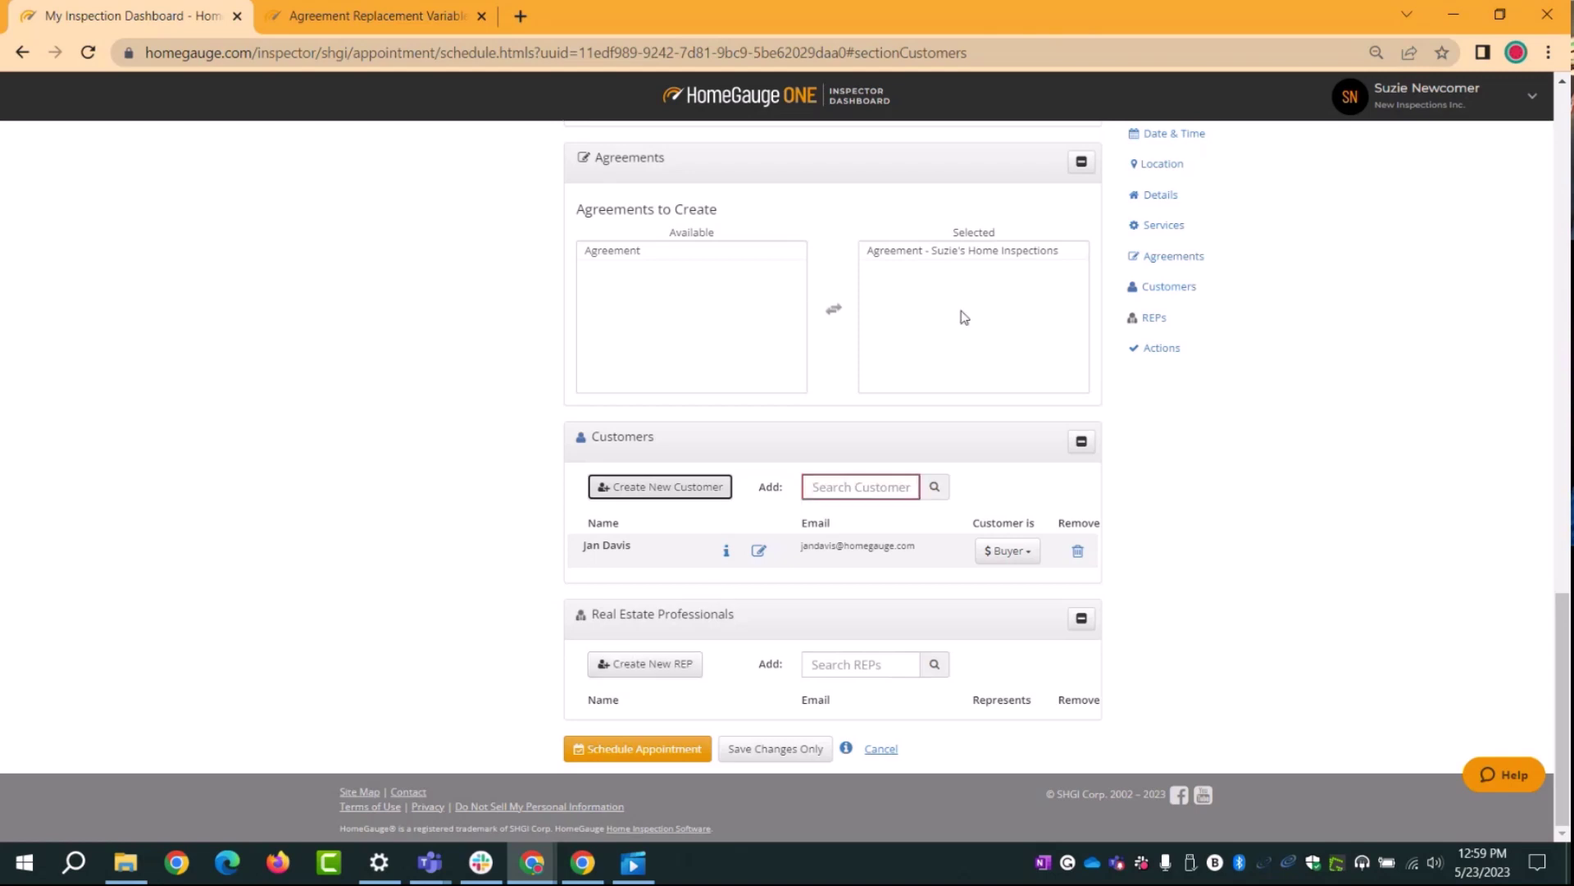
pyautogui.scroll(15, 960, 316)
pyautogui.scroll(-15, 925, 227)
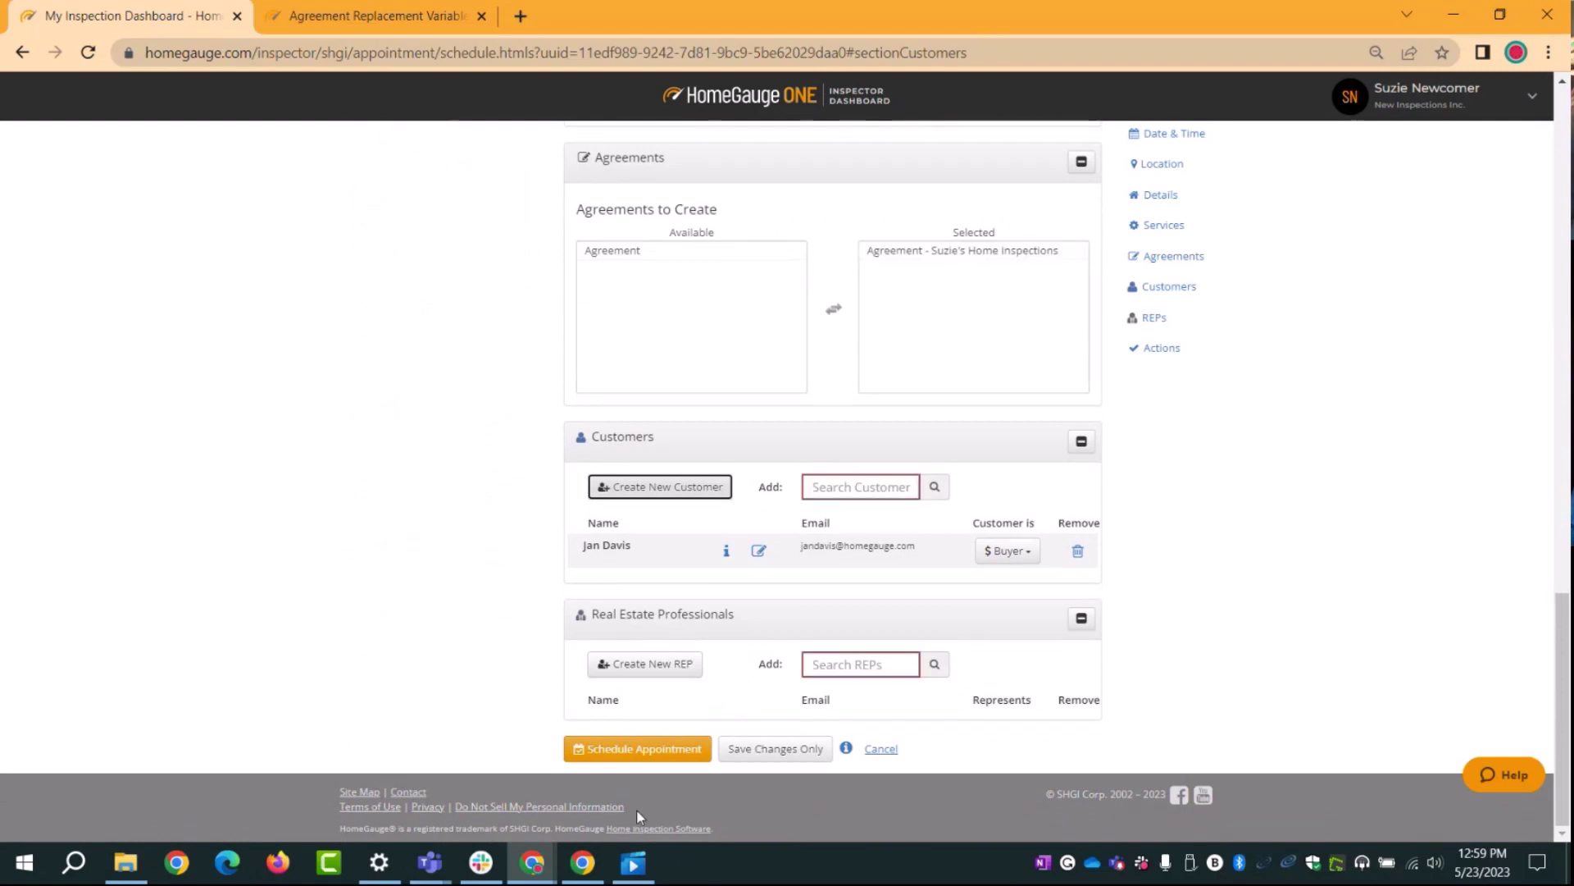
pyautogui.click(633, 750)
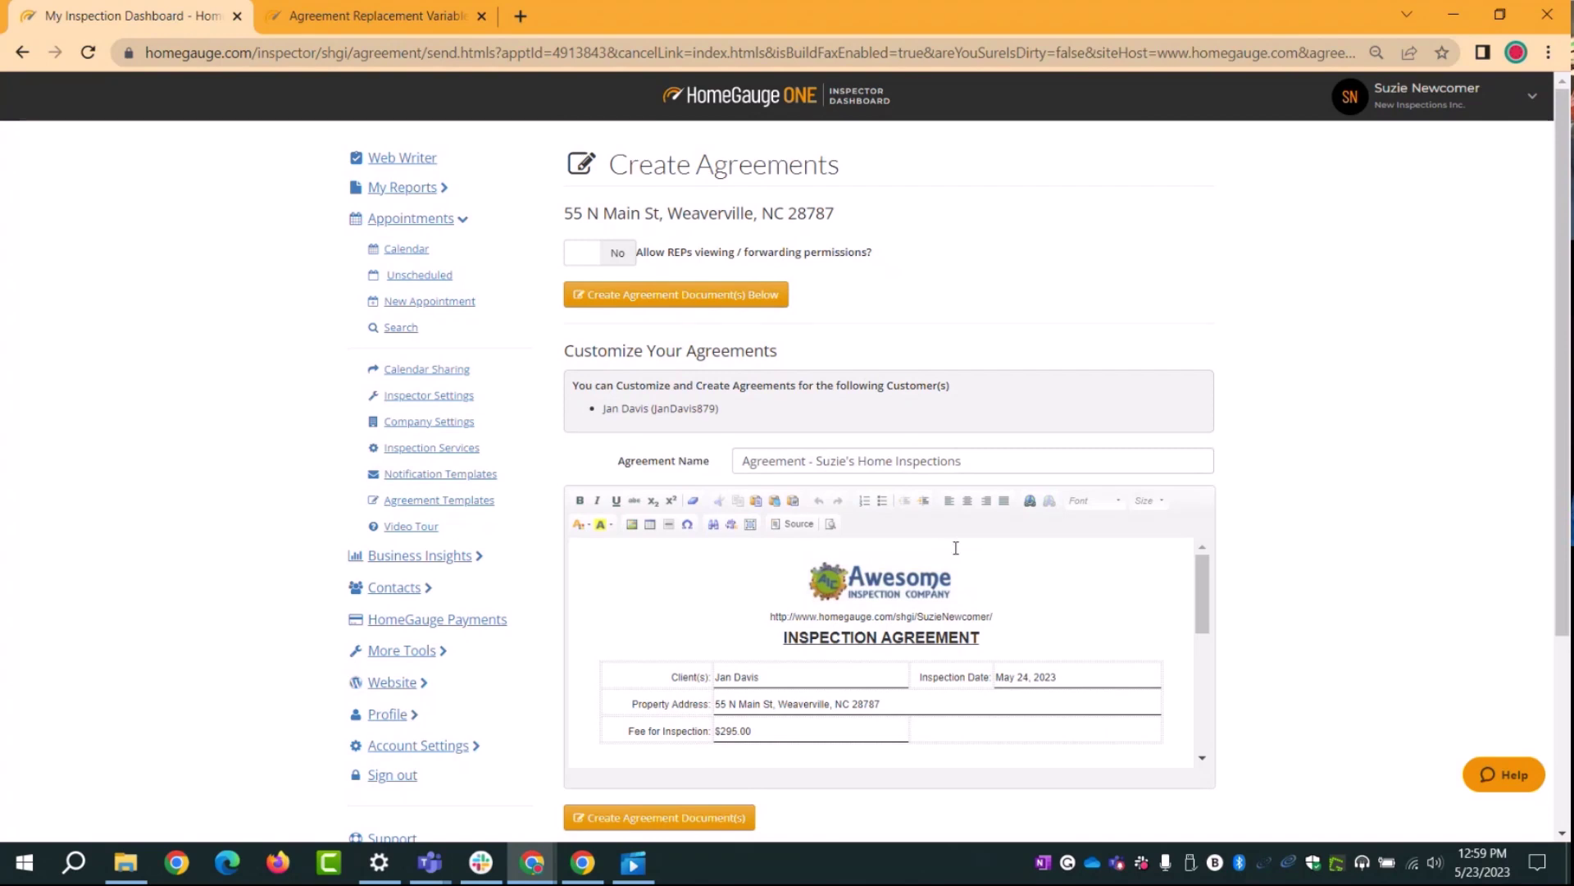
pyautogui.scroll(-1, 1075, 591)
pyautogui.scroll(-2, 926, 682)
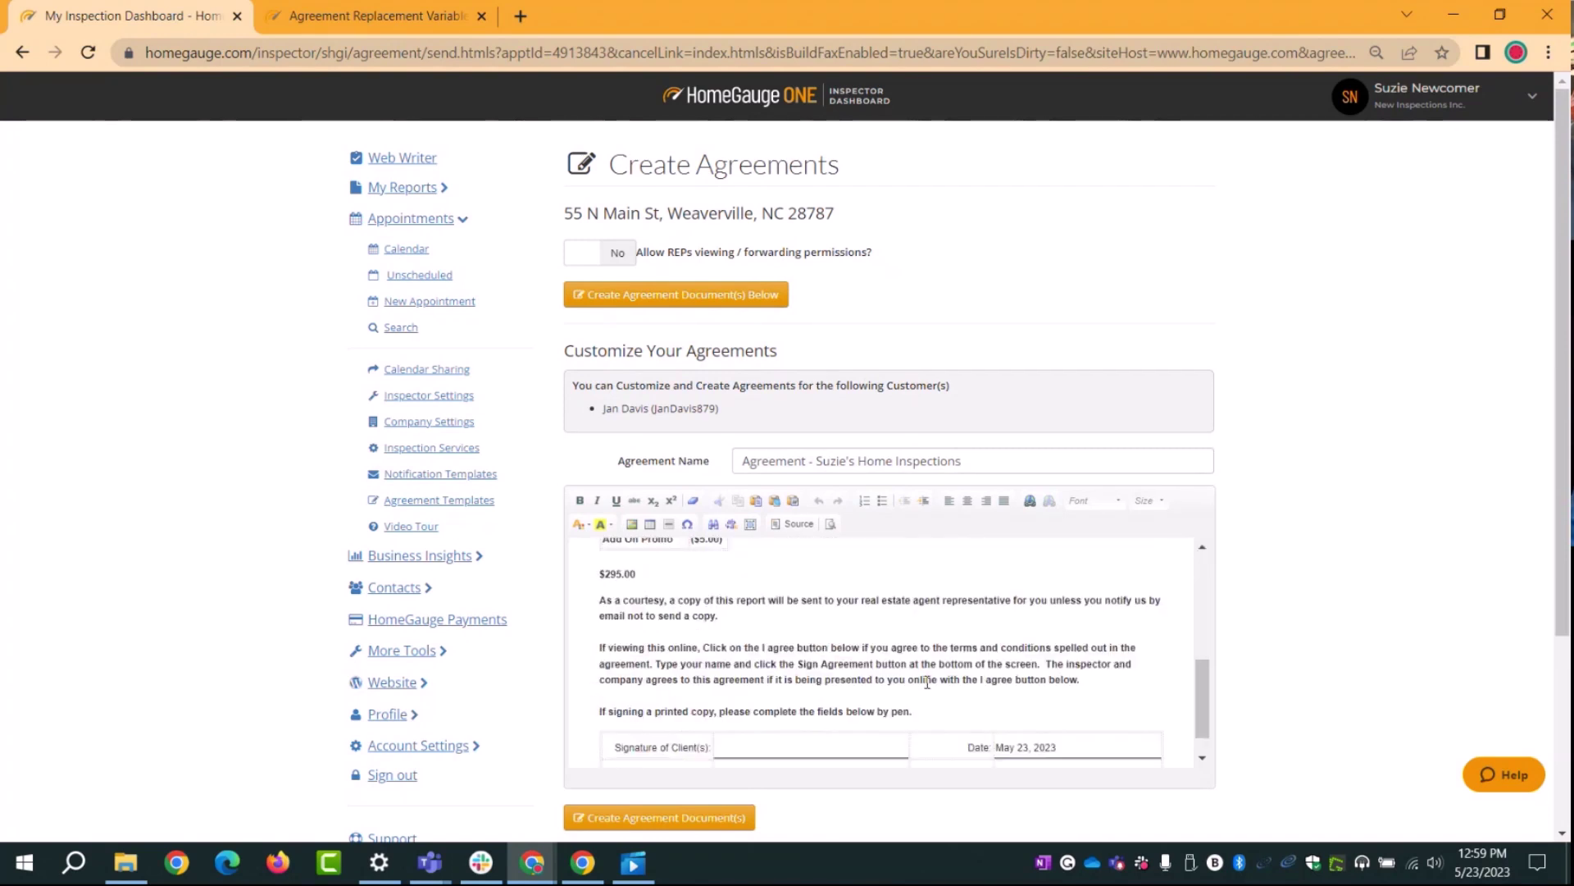
pyautogui.scroll(2, 926, 682)
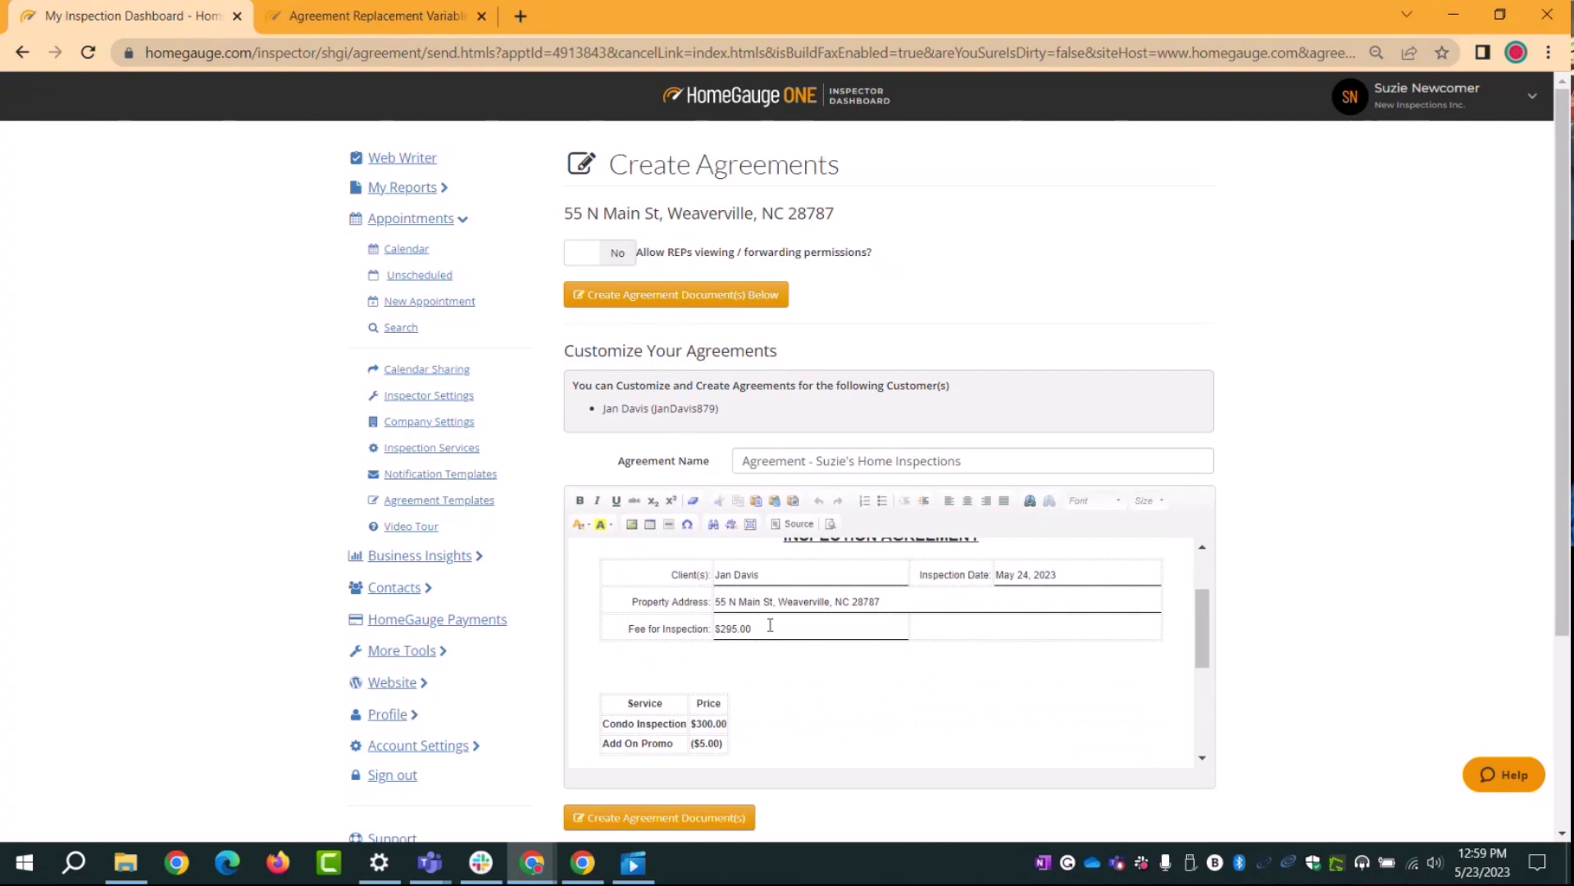
pyautogui.scroll(-1, 774, 722)
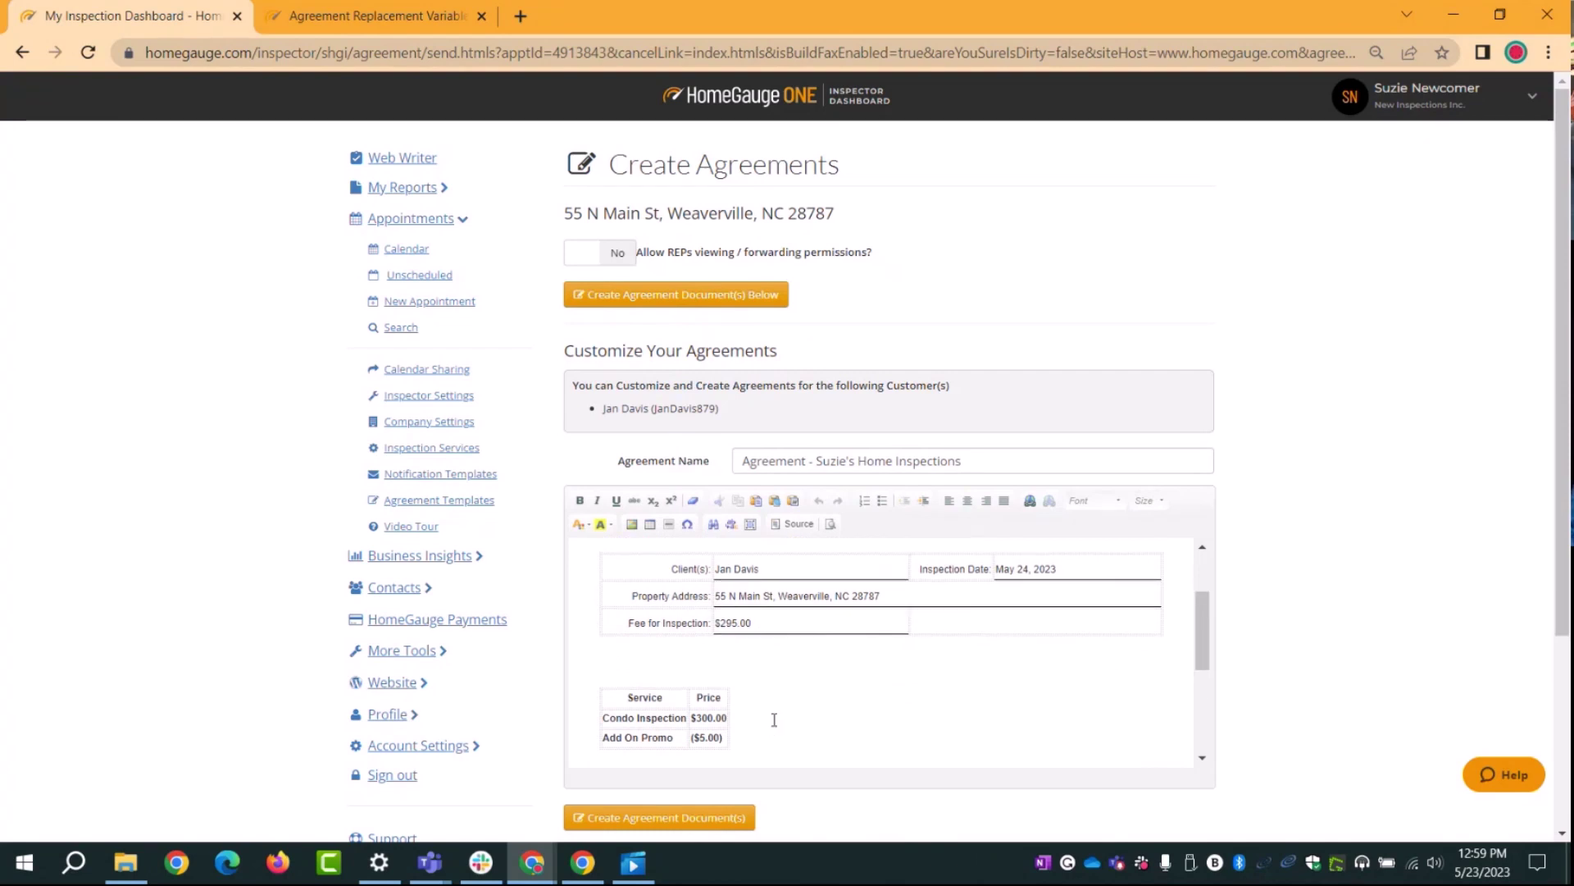
pyautogui.scroll(1, 774, 720)
pyautogui.scroll(-2, 774, 720)
pyautogui.click(630, 576)
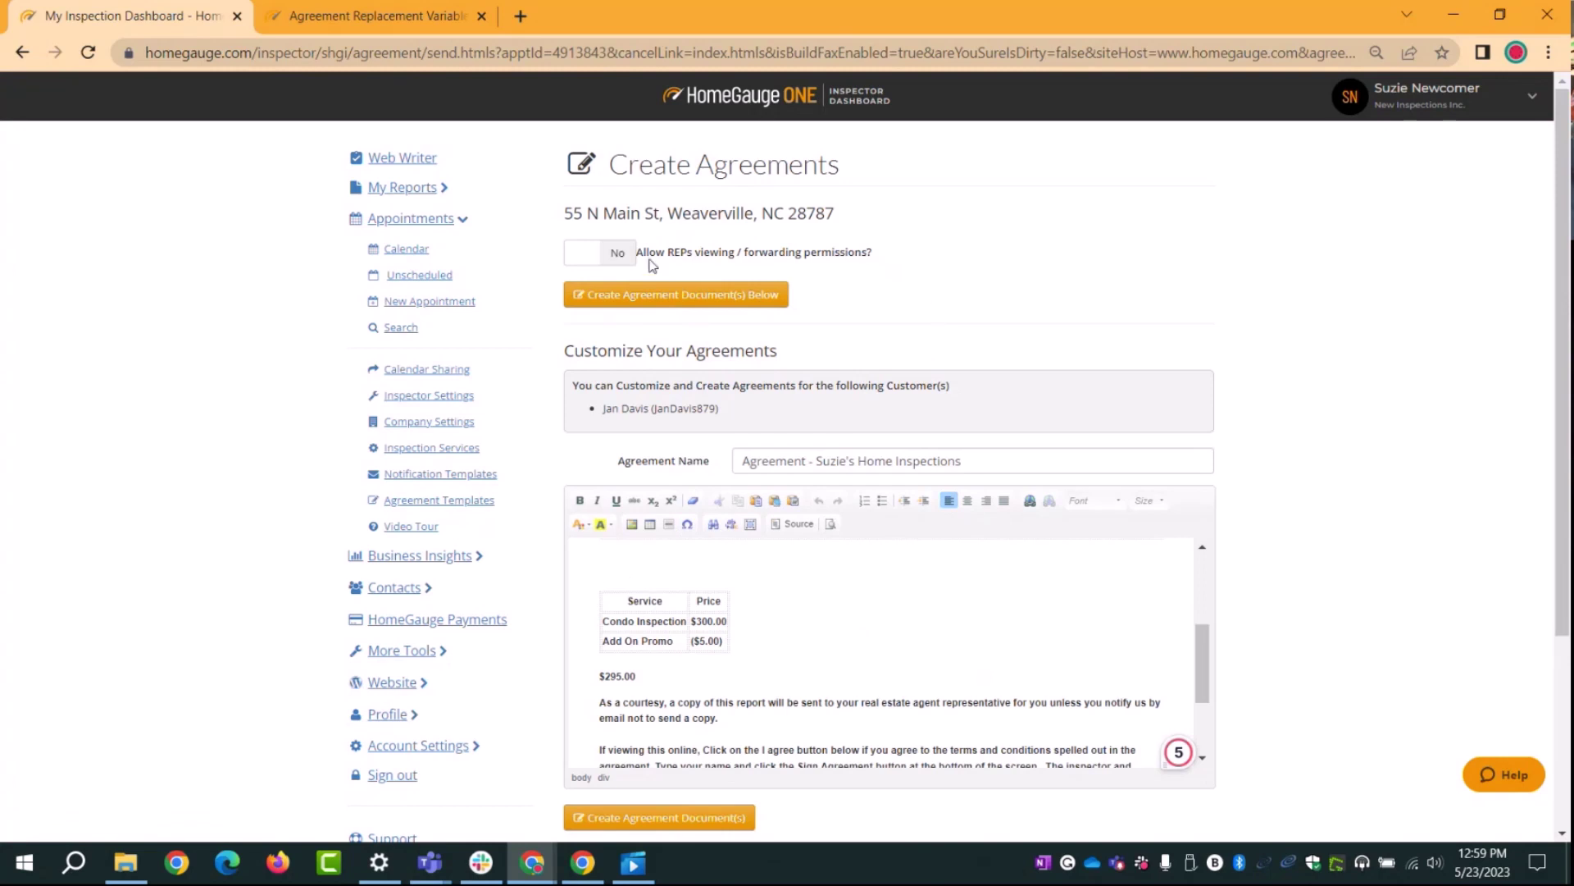
# Step: Leave Allow REPs viewing set to No and create the agreement documents
pyautogui.click(614, 254)
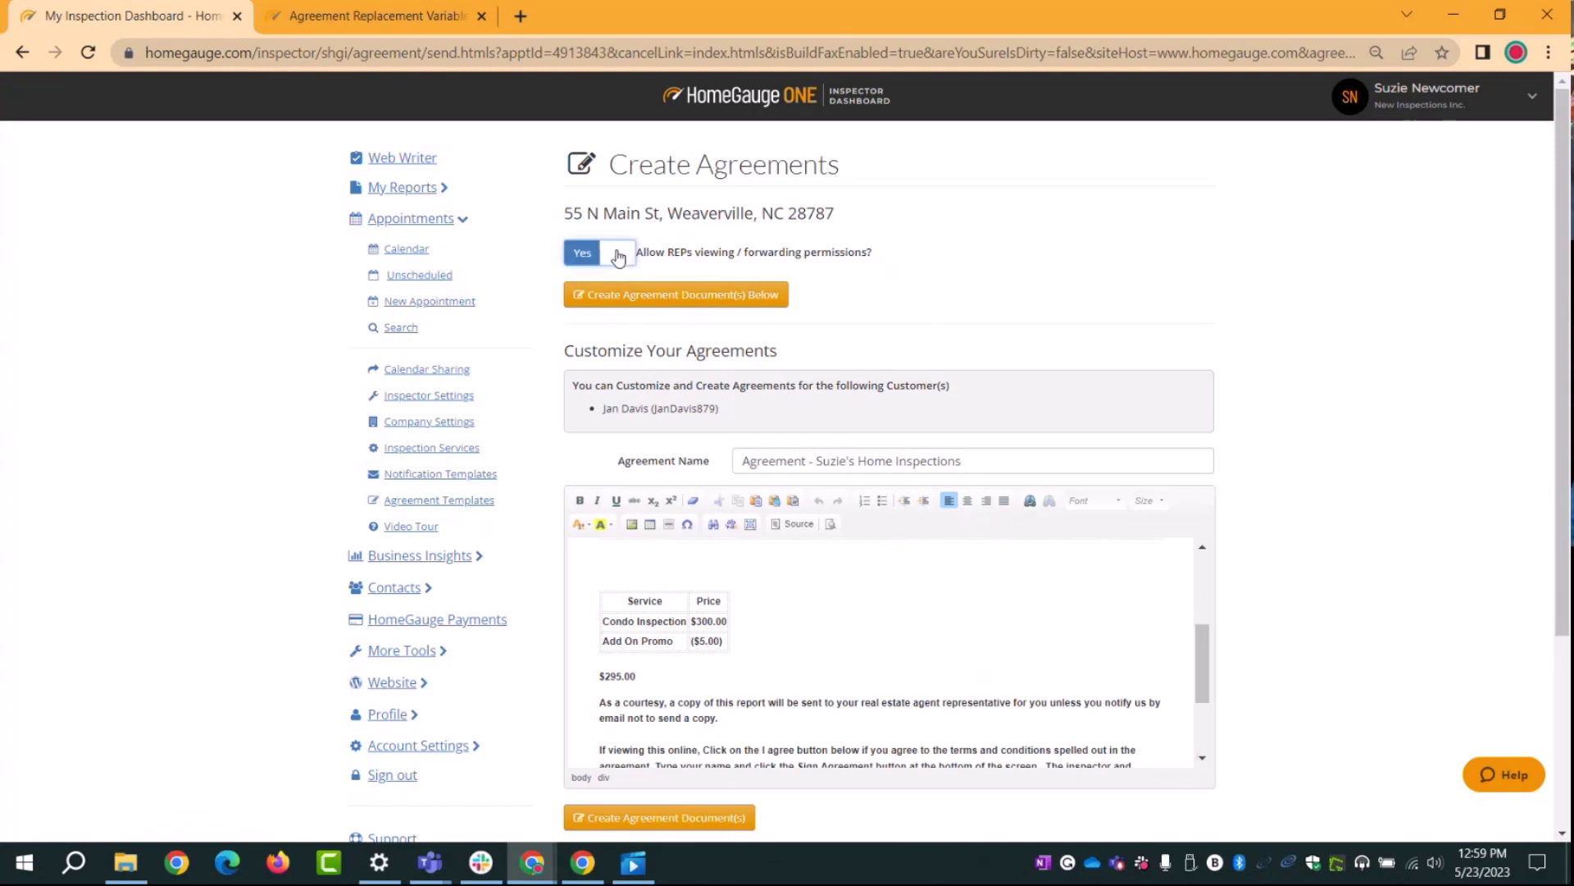
pyautogui.click(615, 260)
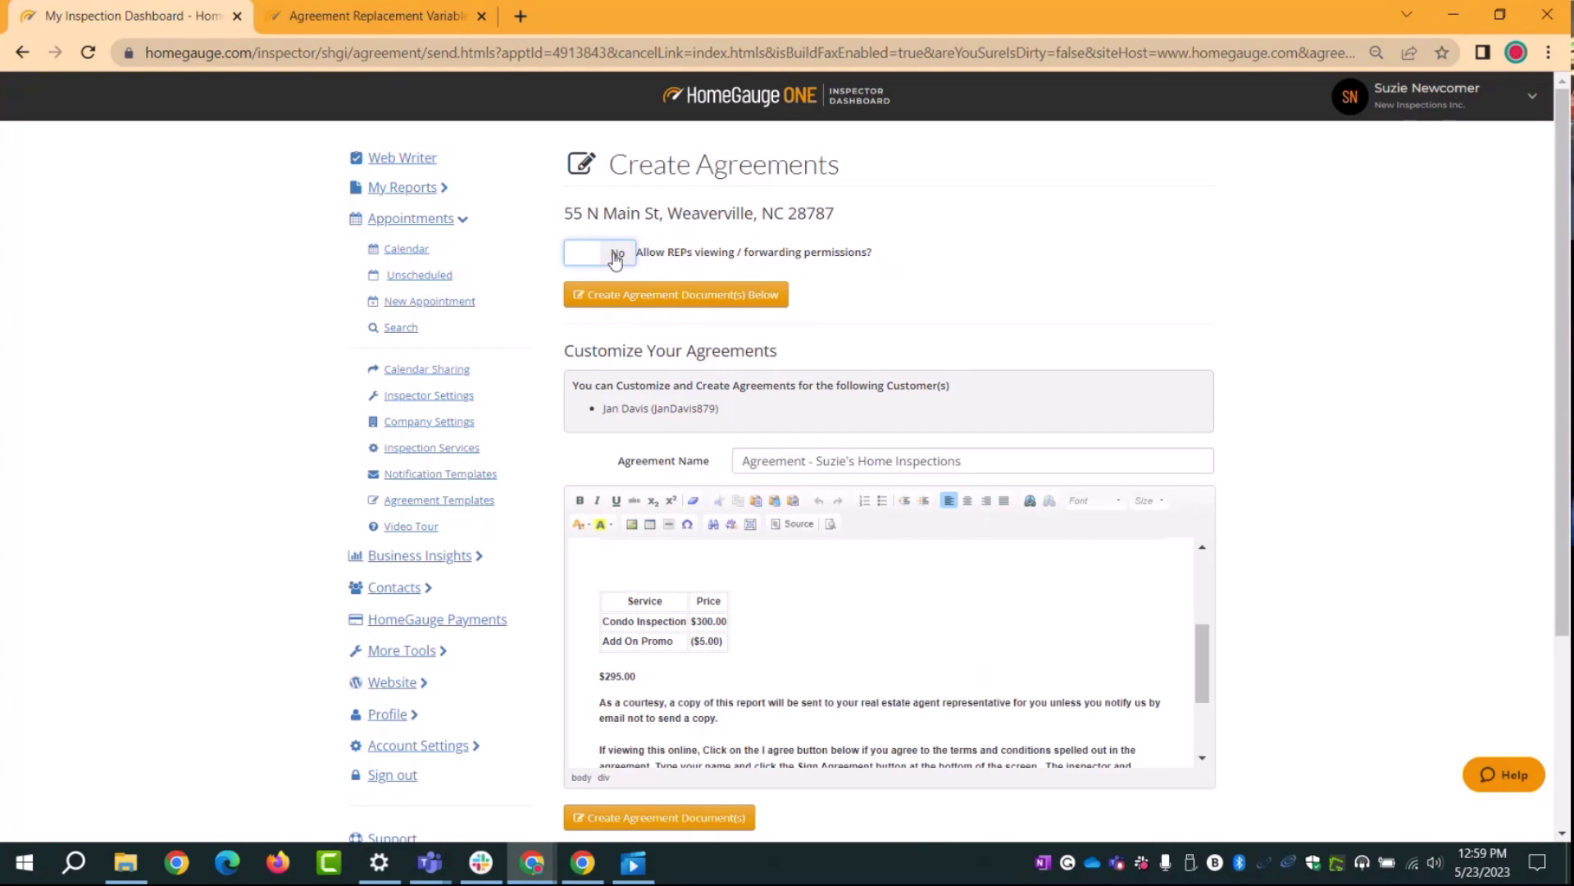
pyautogui.moveTo(867, 257); pyautogui.dragTo(621, 264)
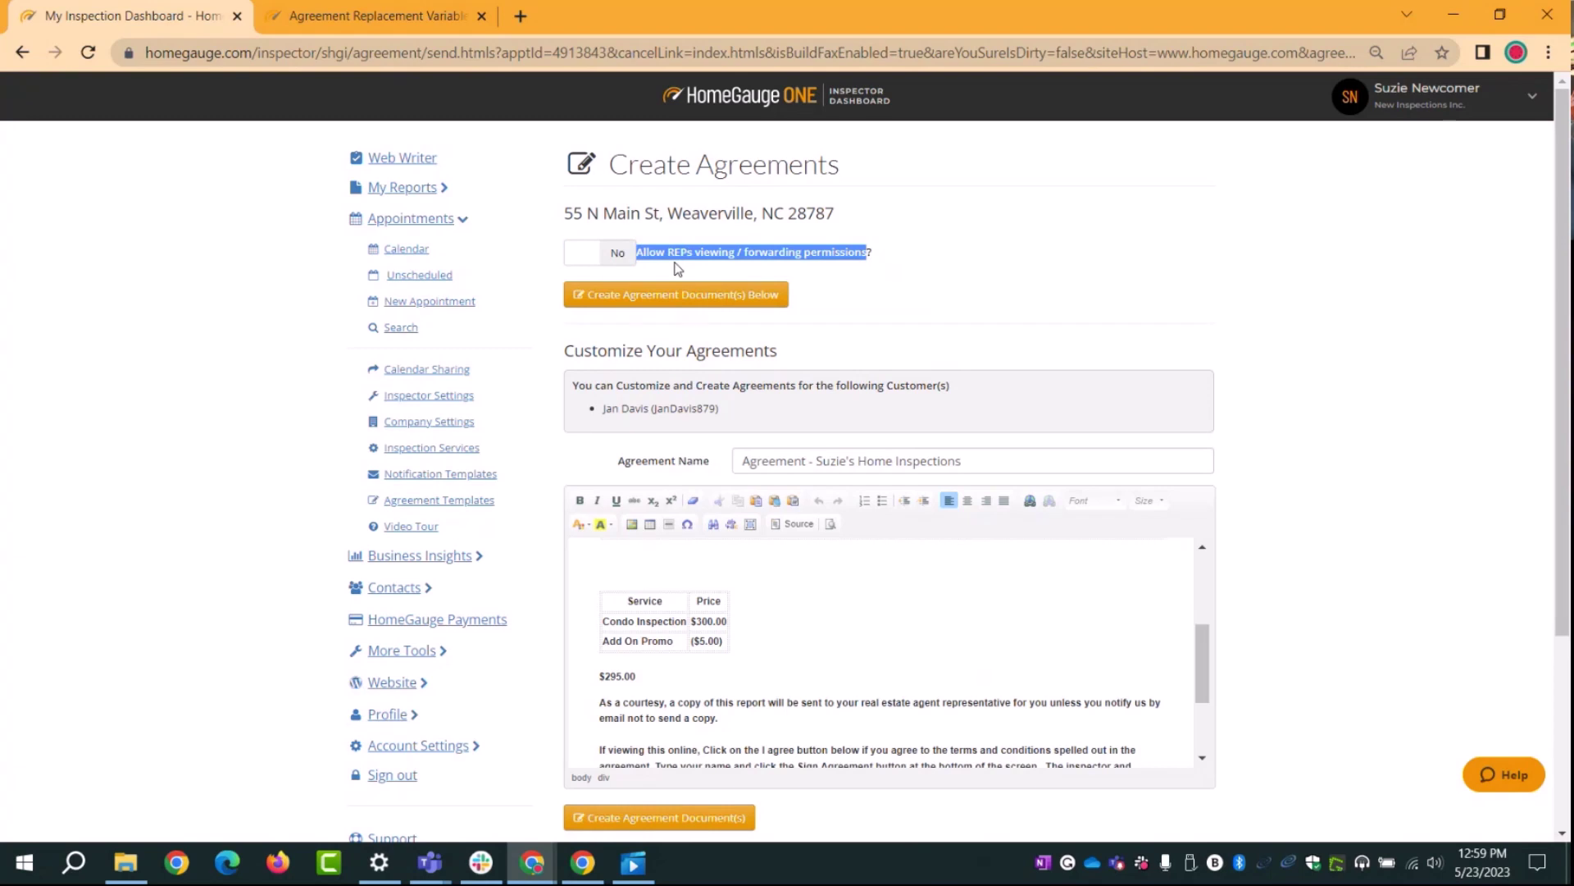
pyautogui.click(846, 270)
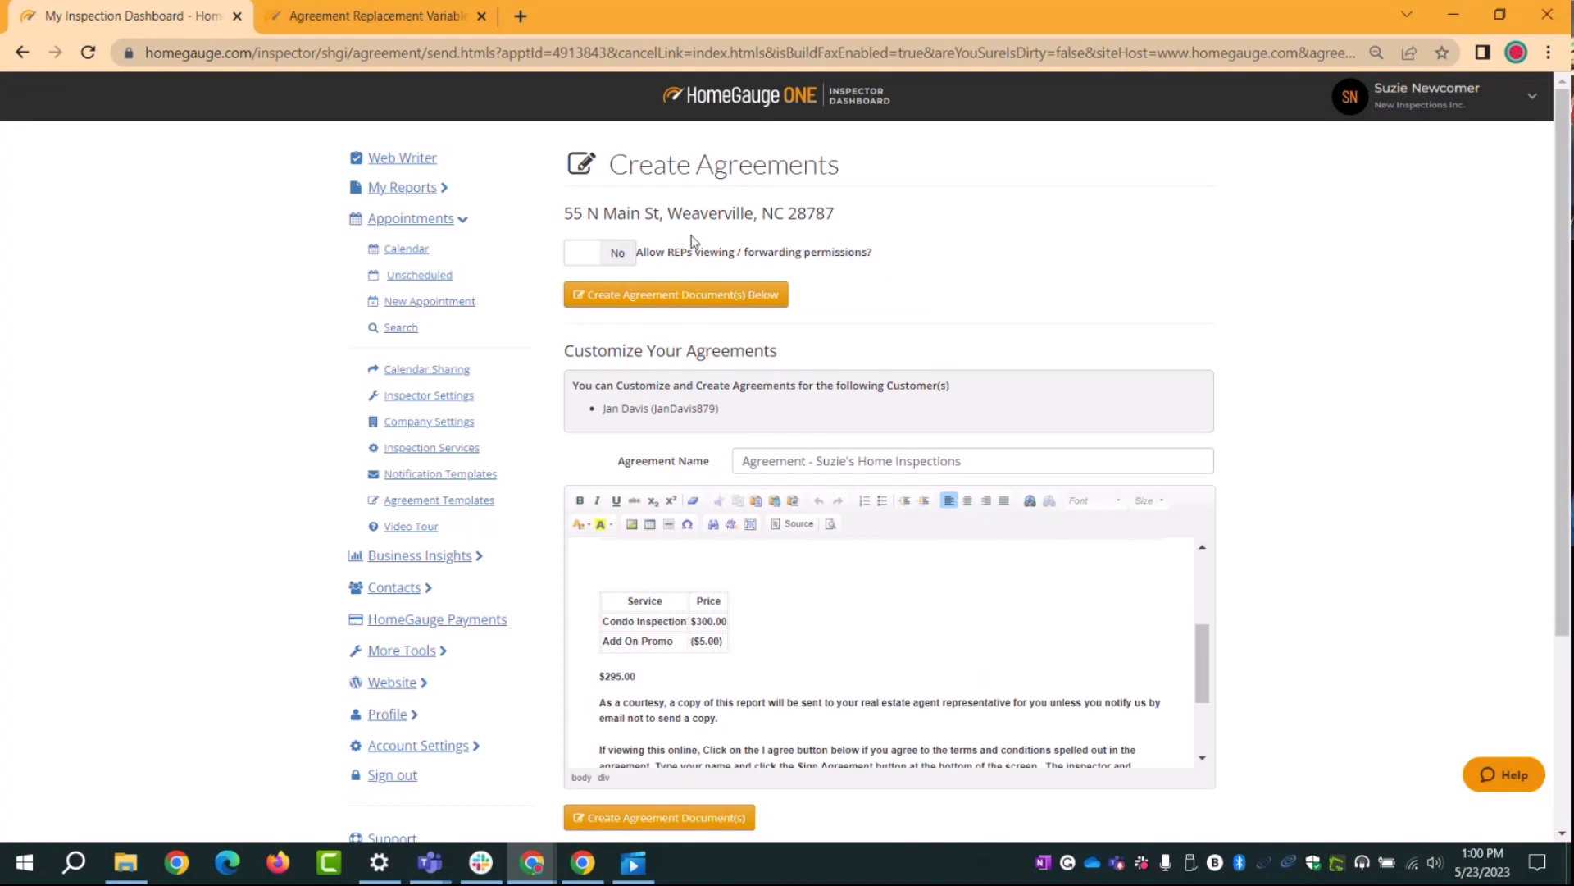
pyautogui.click(586, 255)
pyautogui.click(607, 254)
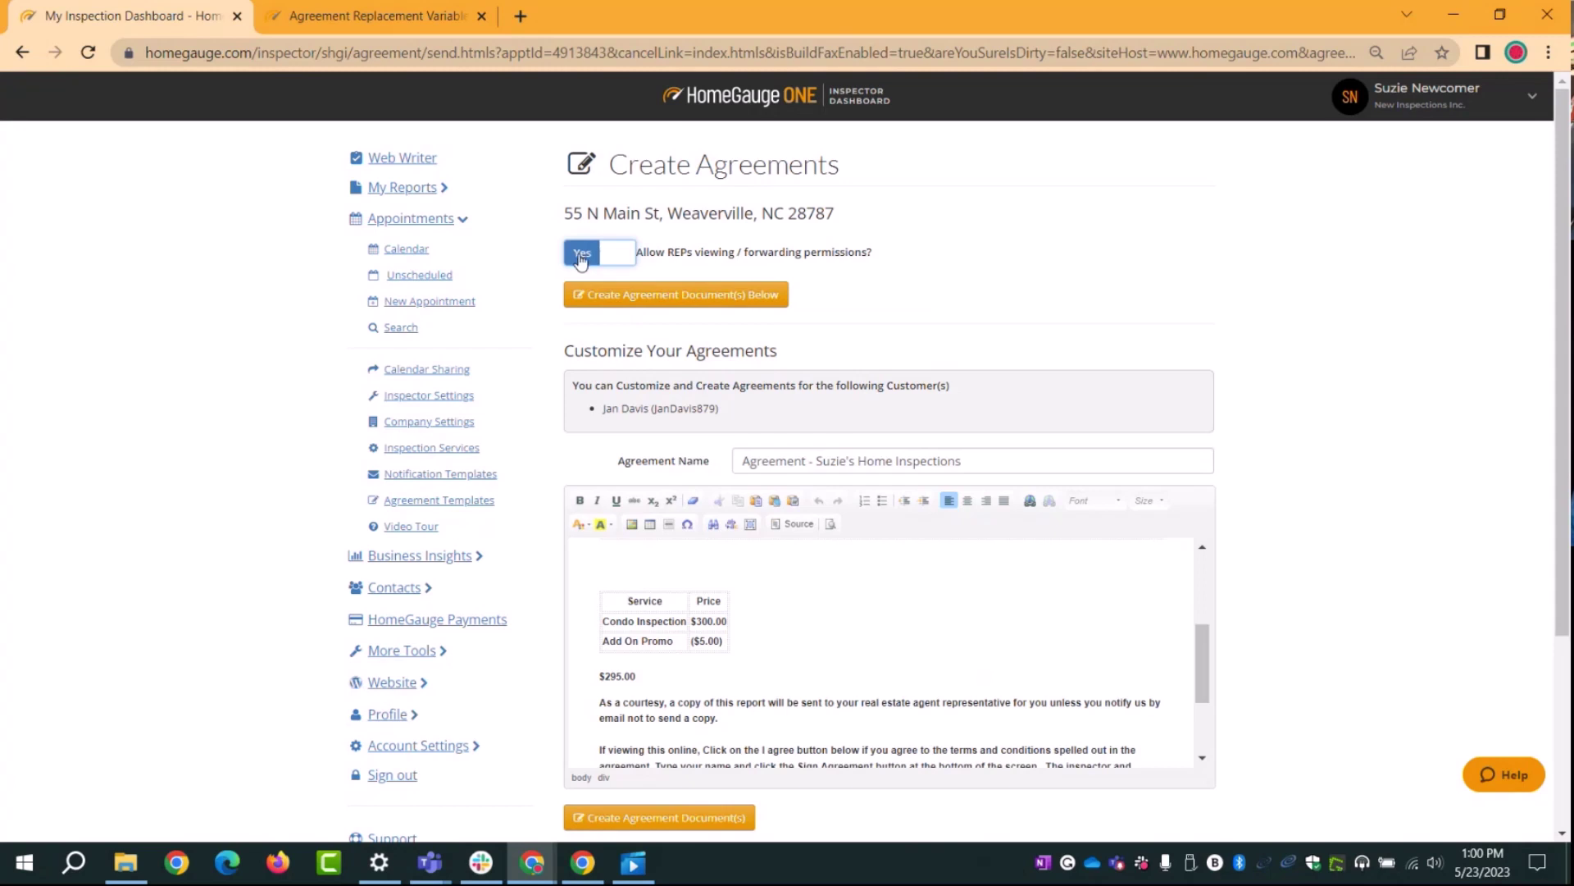
pyautogui.click(618, 256)
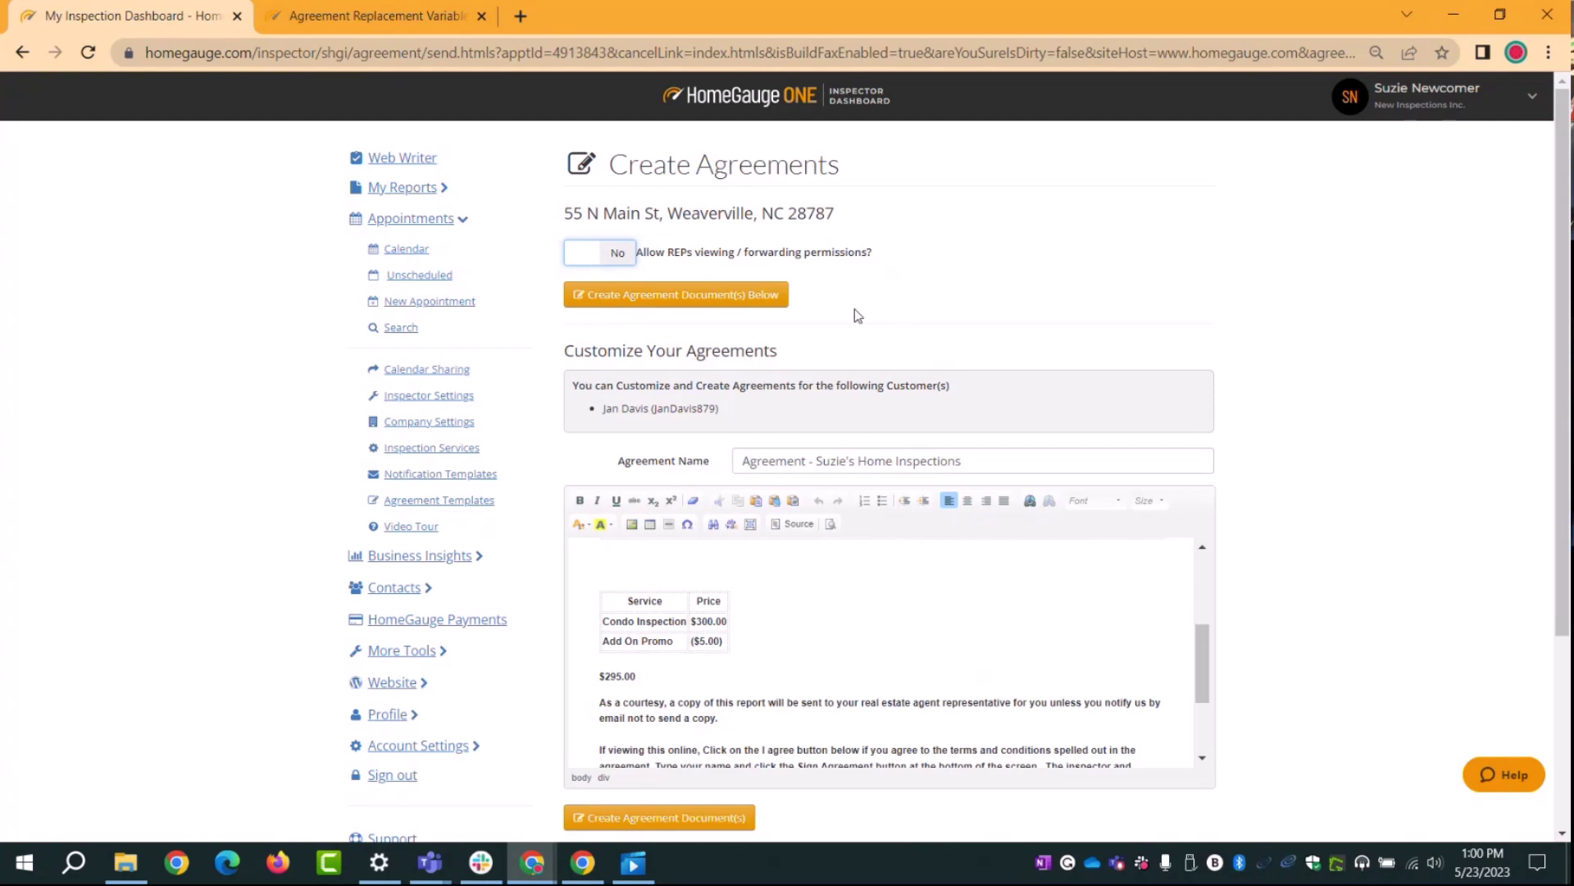
pyautogui.click(603, 309)
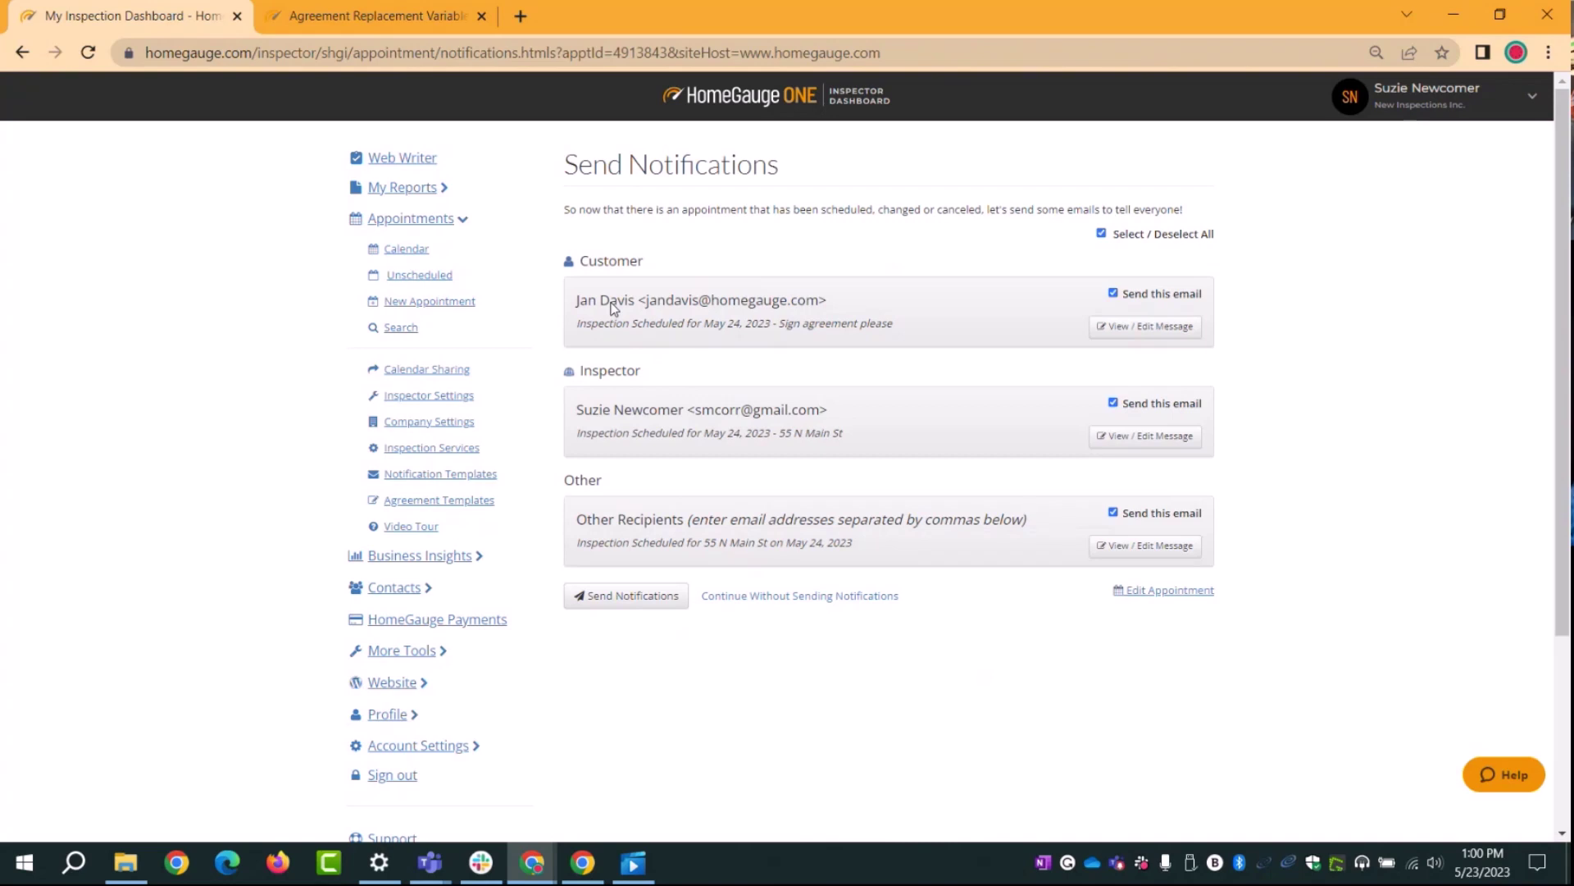
pyautogui.scroll(-1, 778, 323)
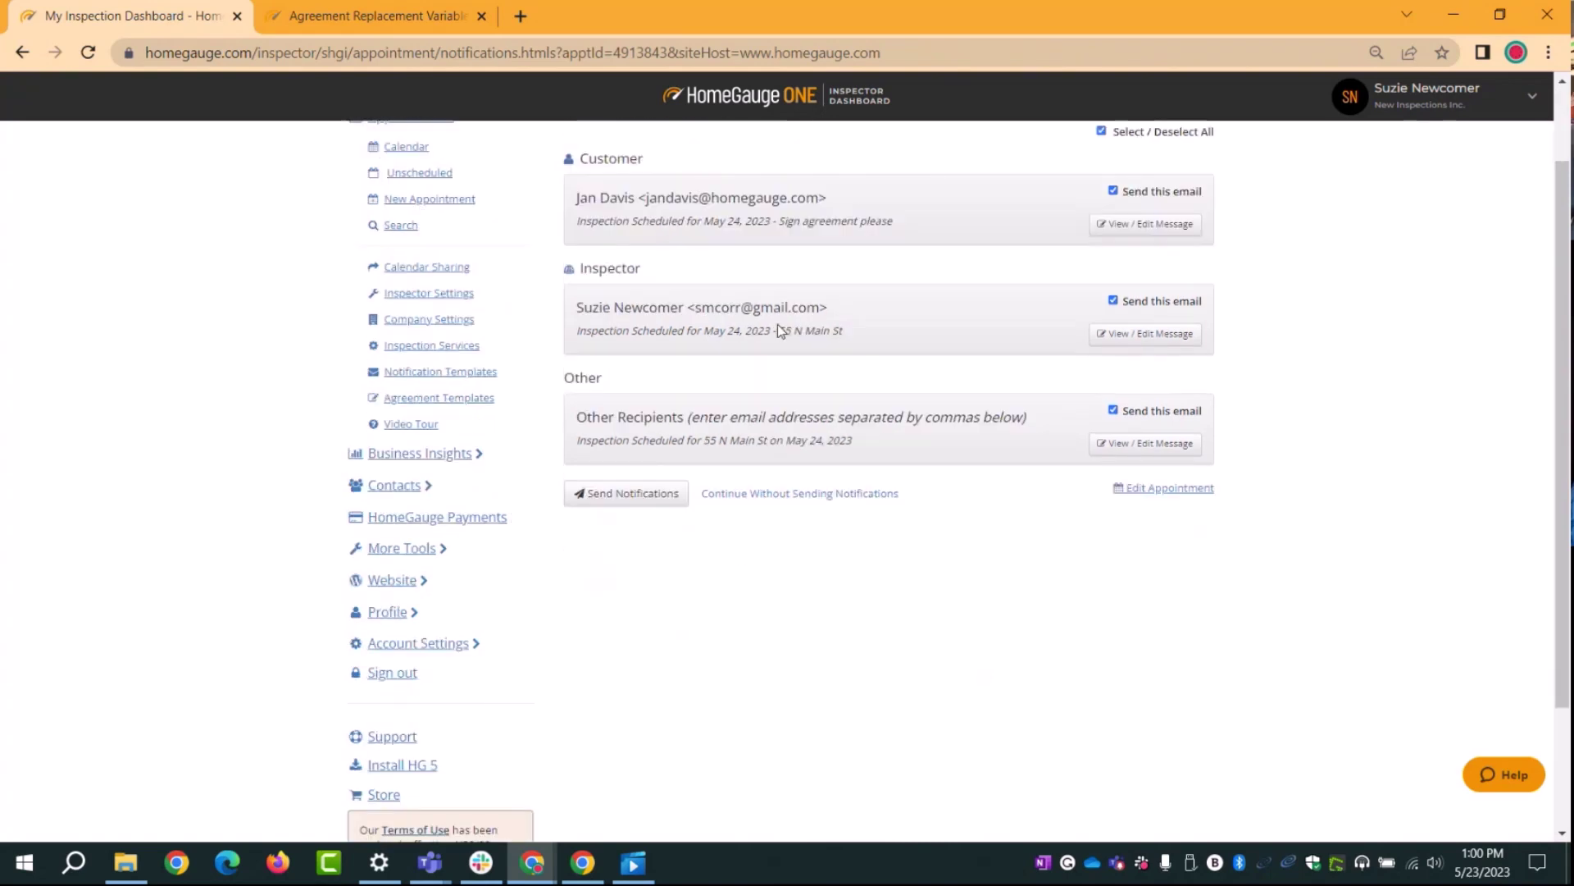
pyautogui.scroll(1, 820, 369)
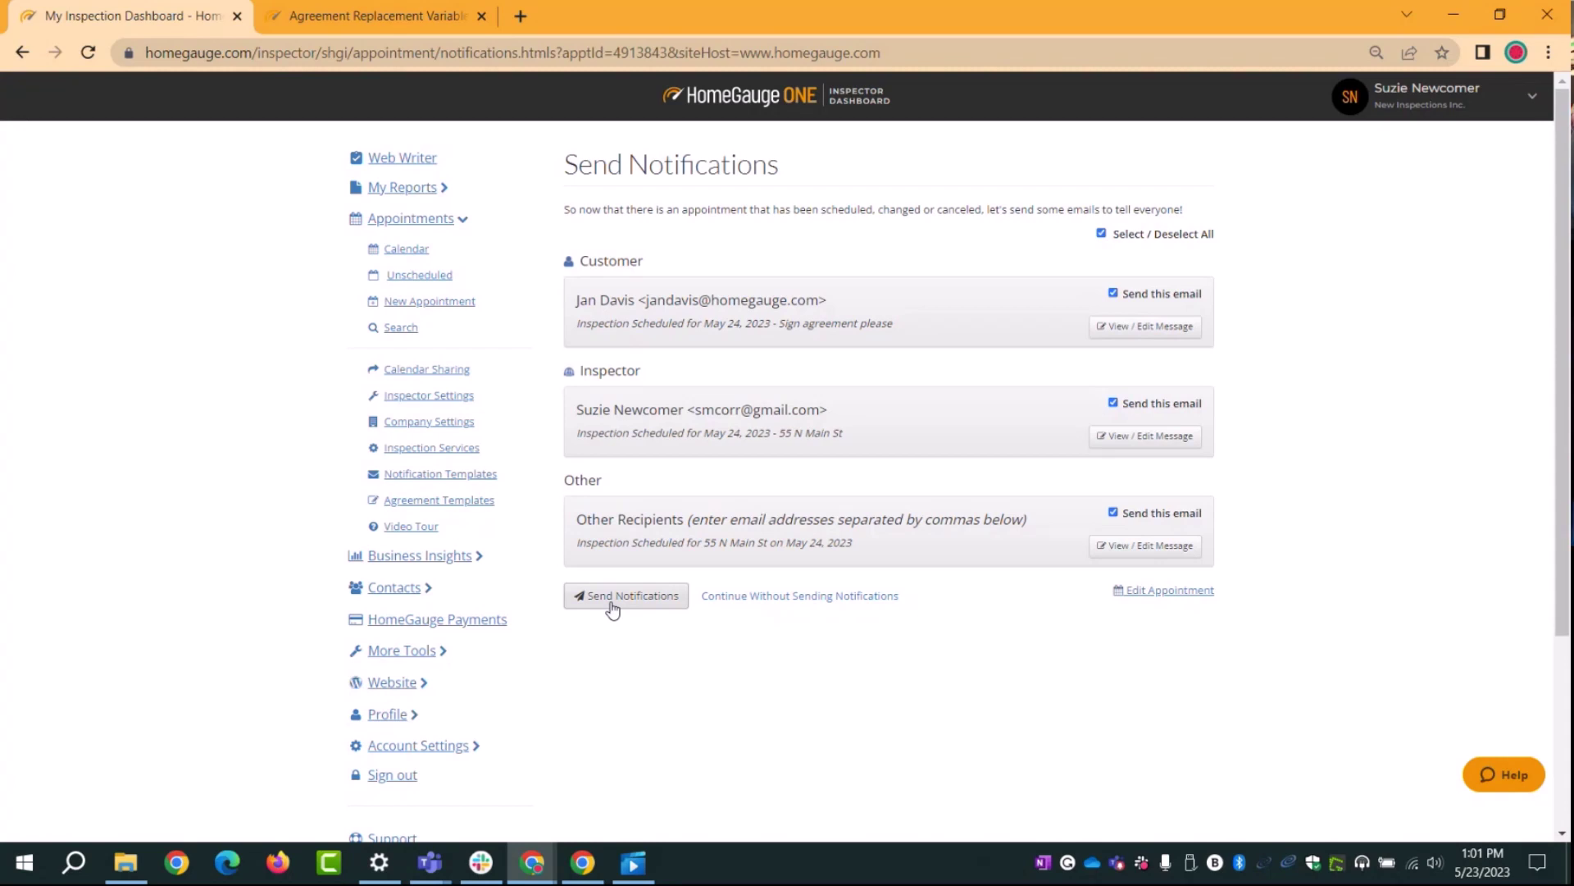
pyautogui.moveTo(581, 371); pyautogui.dragTo(669, 379)
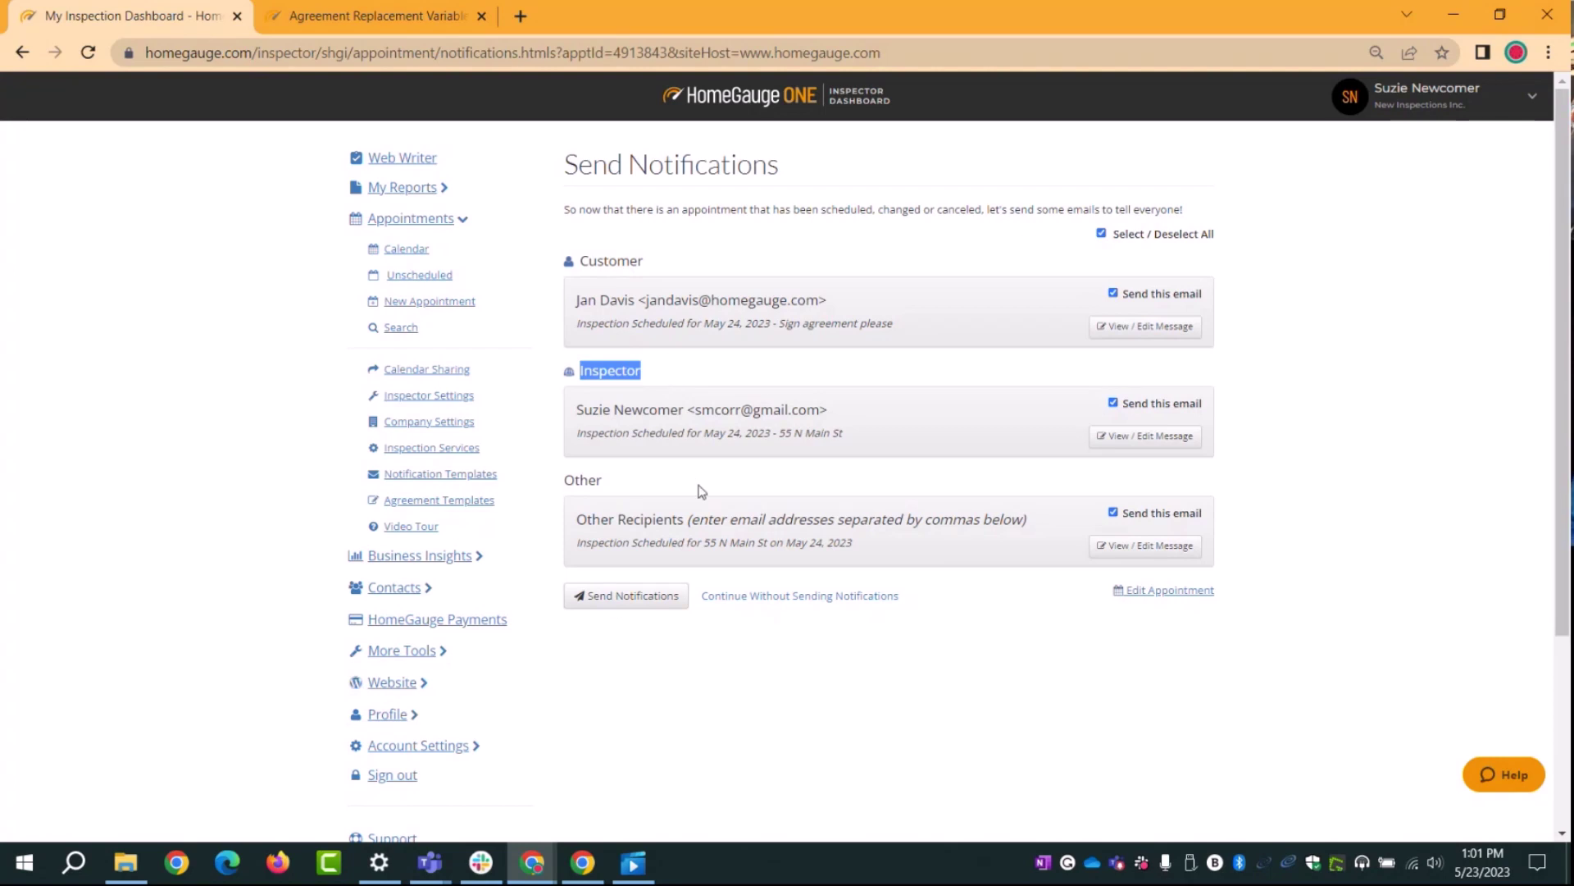
pyautogui.moveTo(576, 519); pyautogui.dragTo(1030, 525)
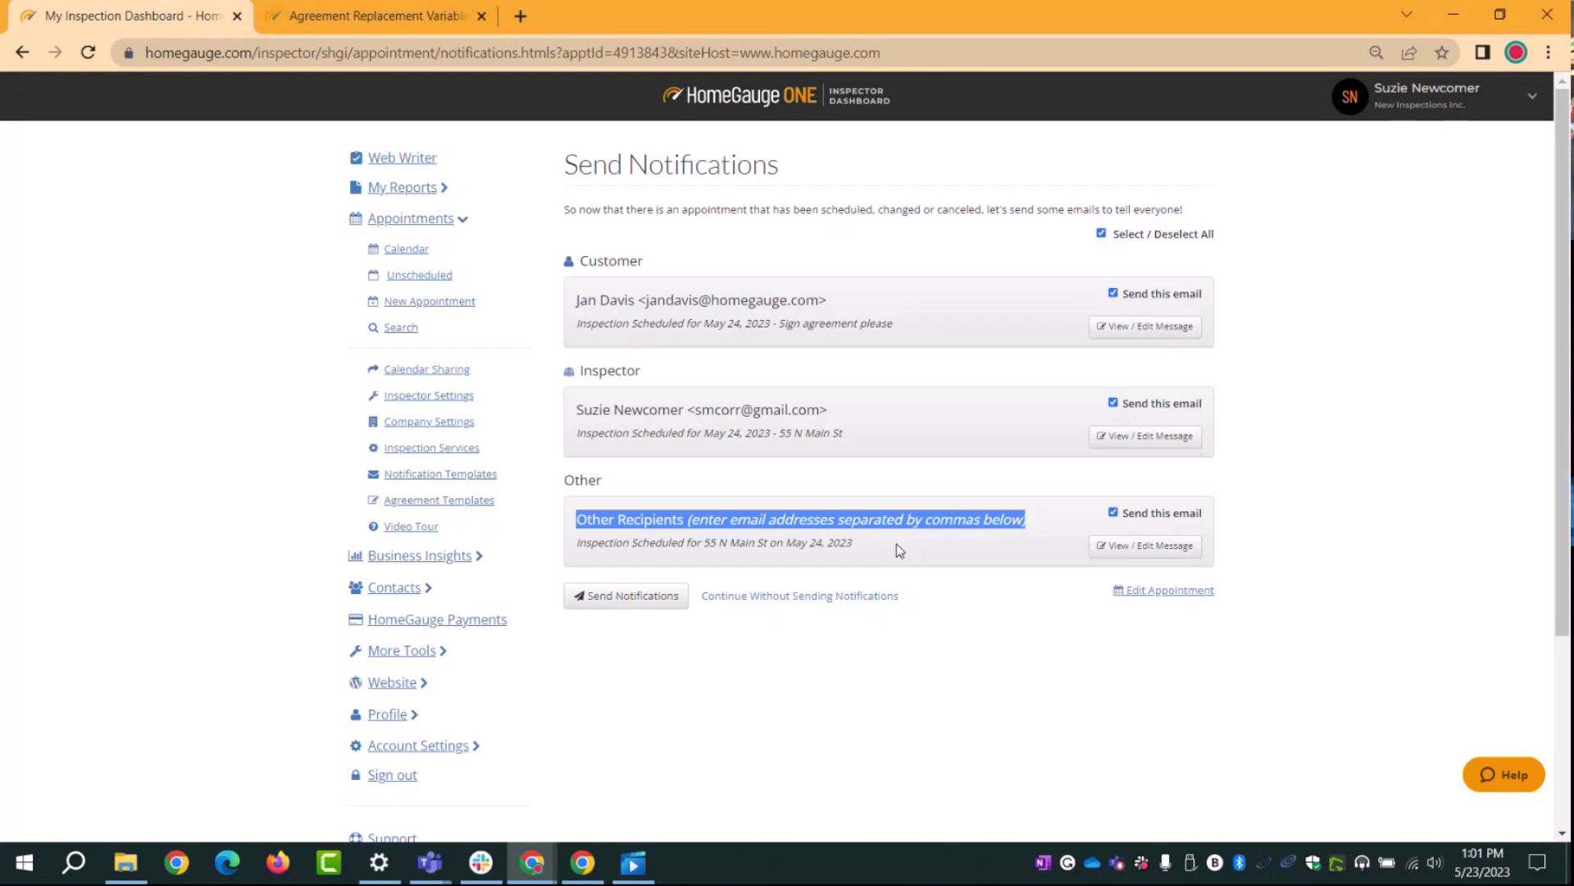
pyautogui.click(648, 519)
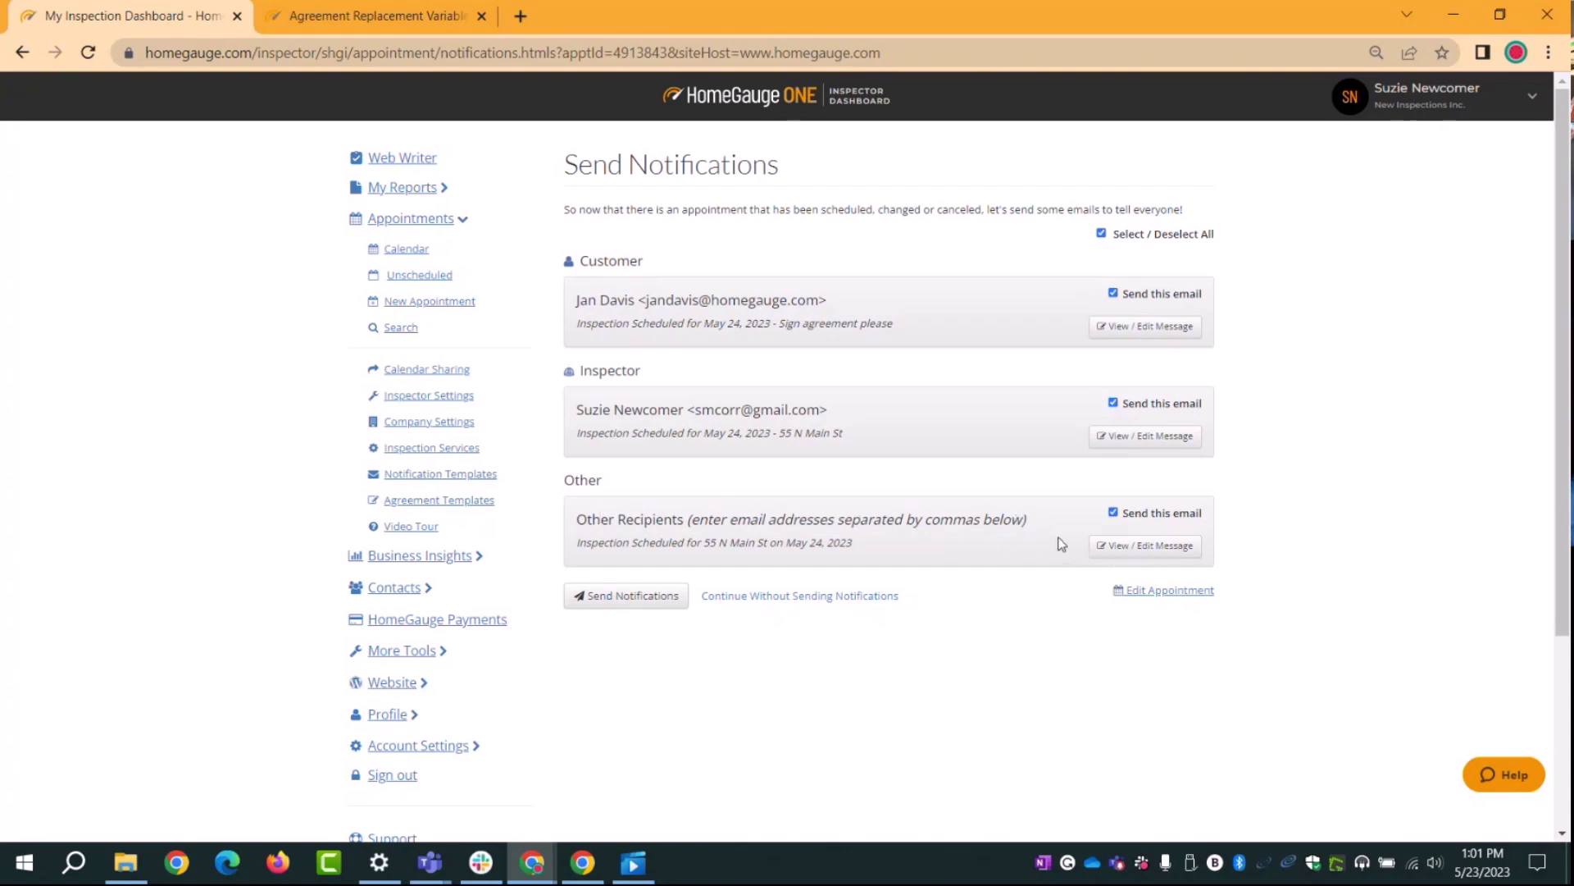
pyautogui.click(1134, 551)
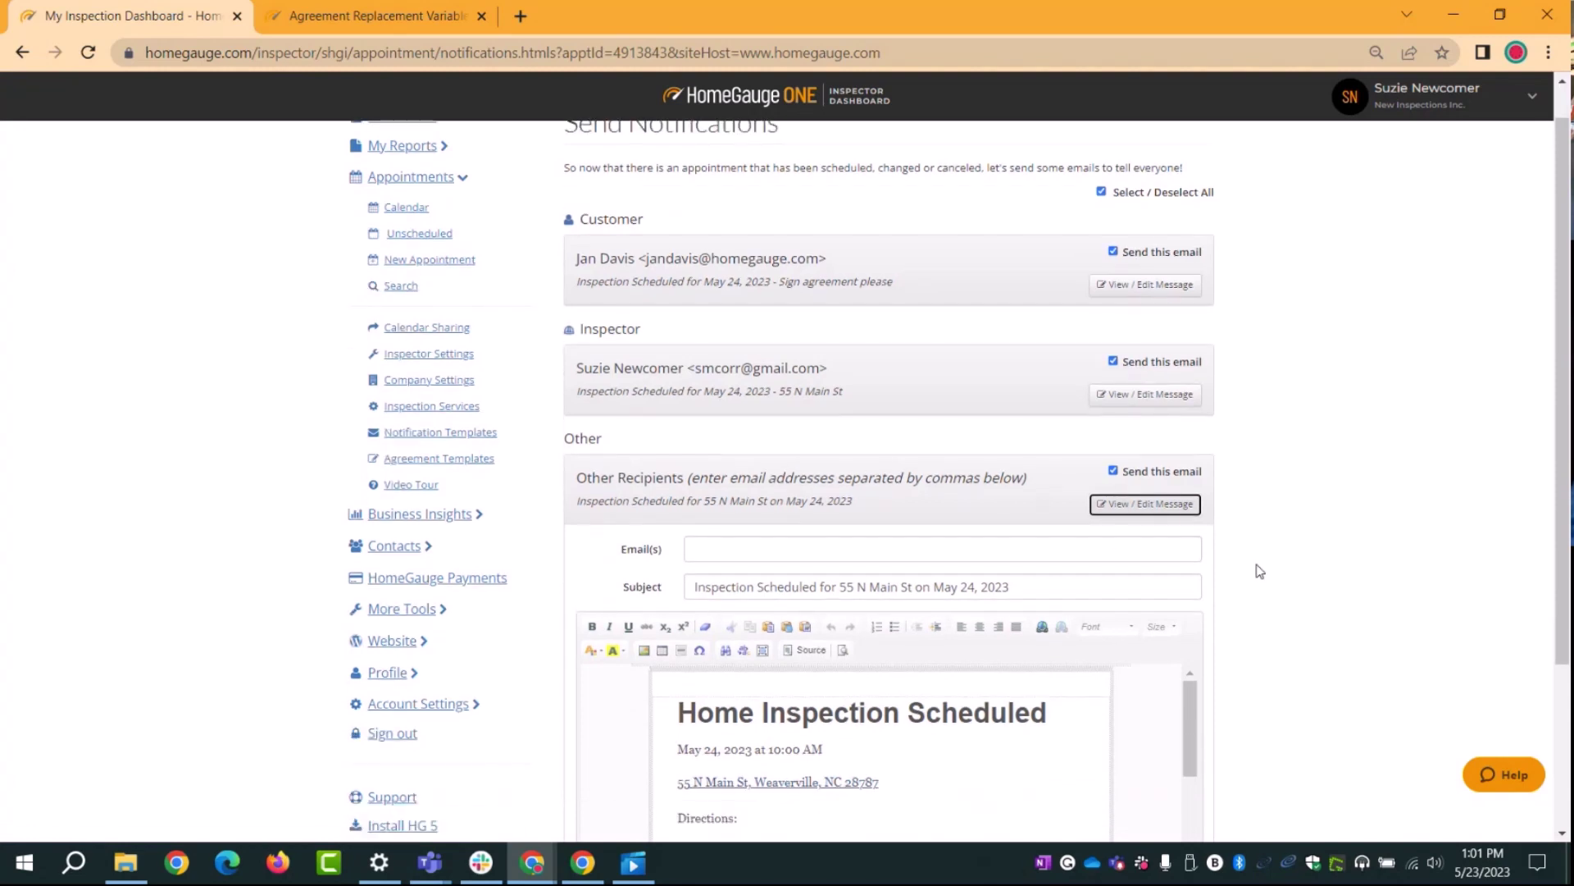
pyautogui.scroll(-3, 1260, 571)
pyautogui.click(688, 425)
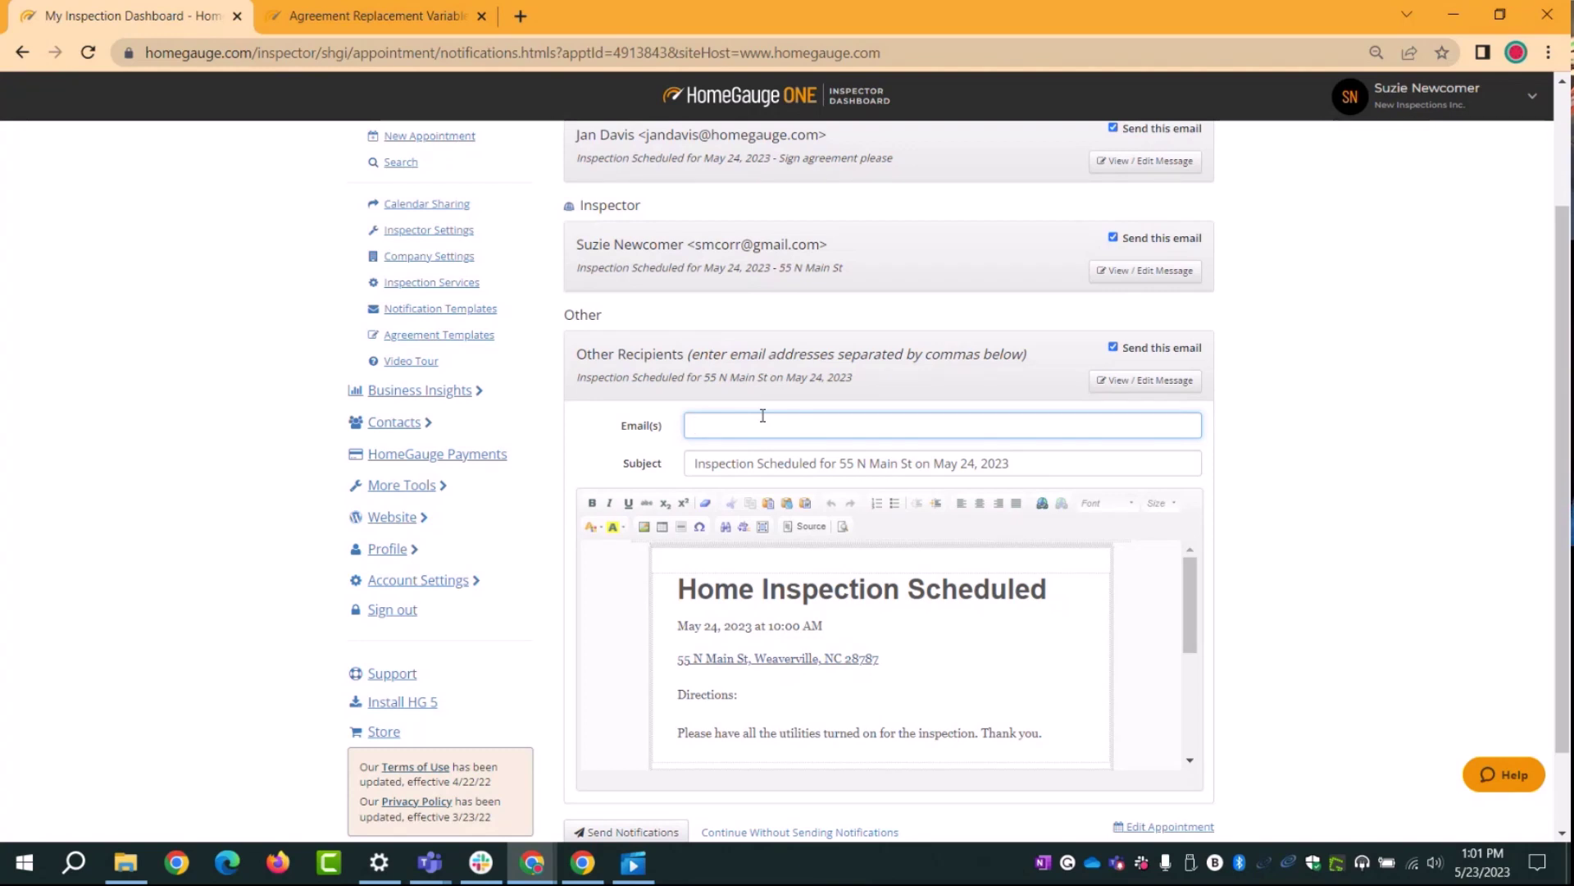
pyautogui.scroll(2, 1420, 401)
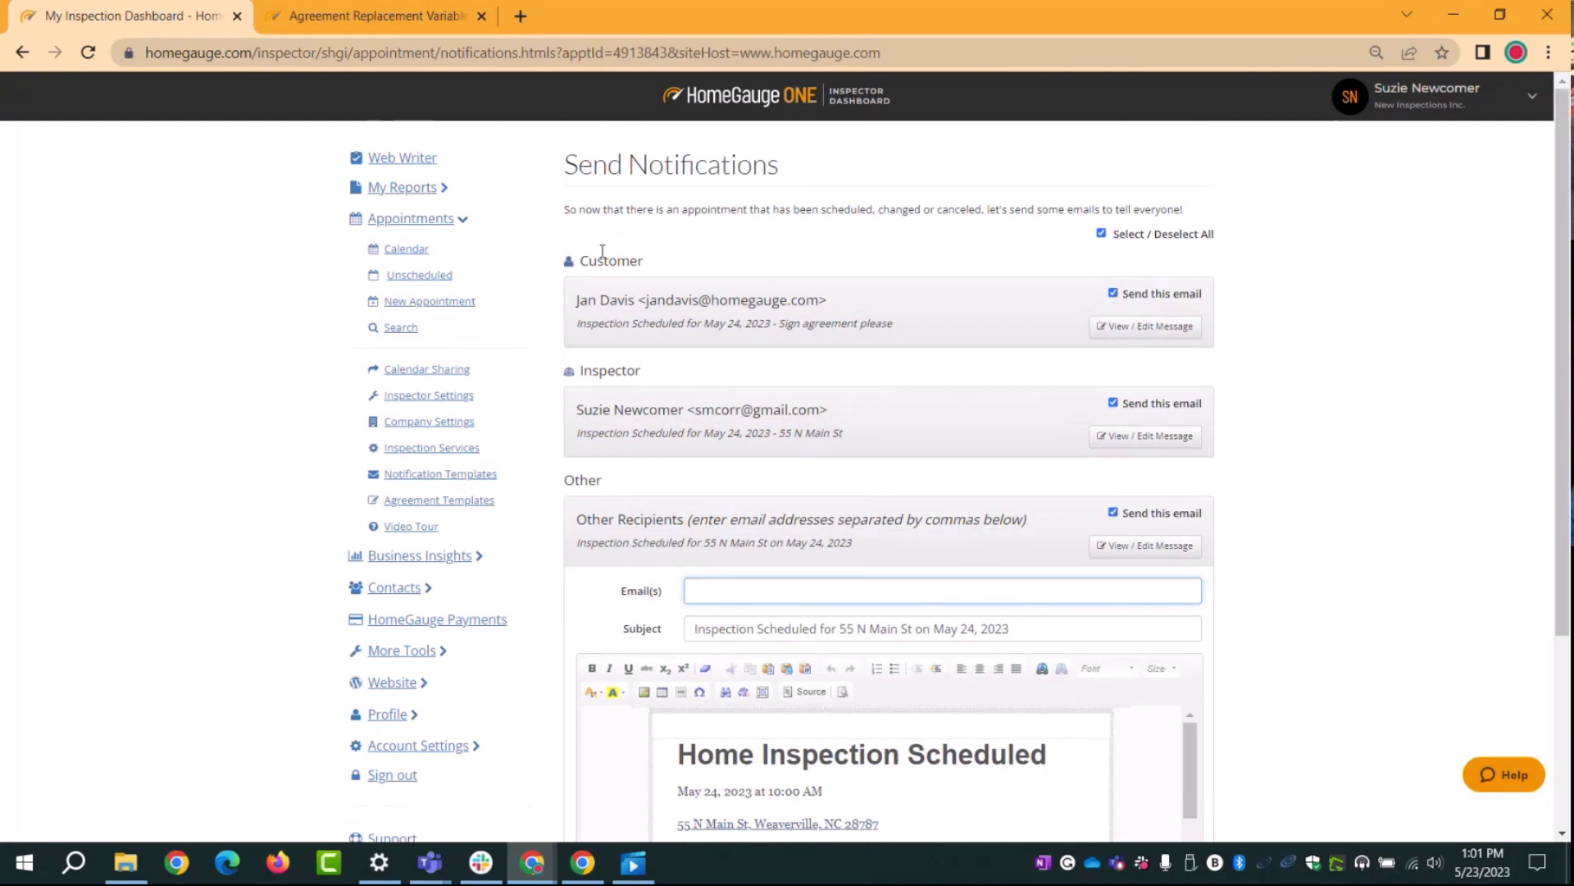
pyautogui.moveTo(579, 261); pyautogui.dragTo(646, 272)
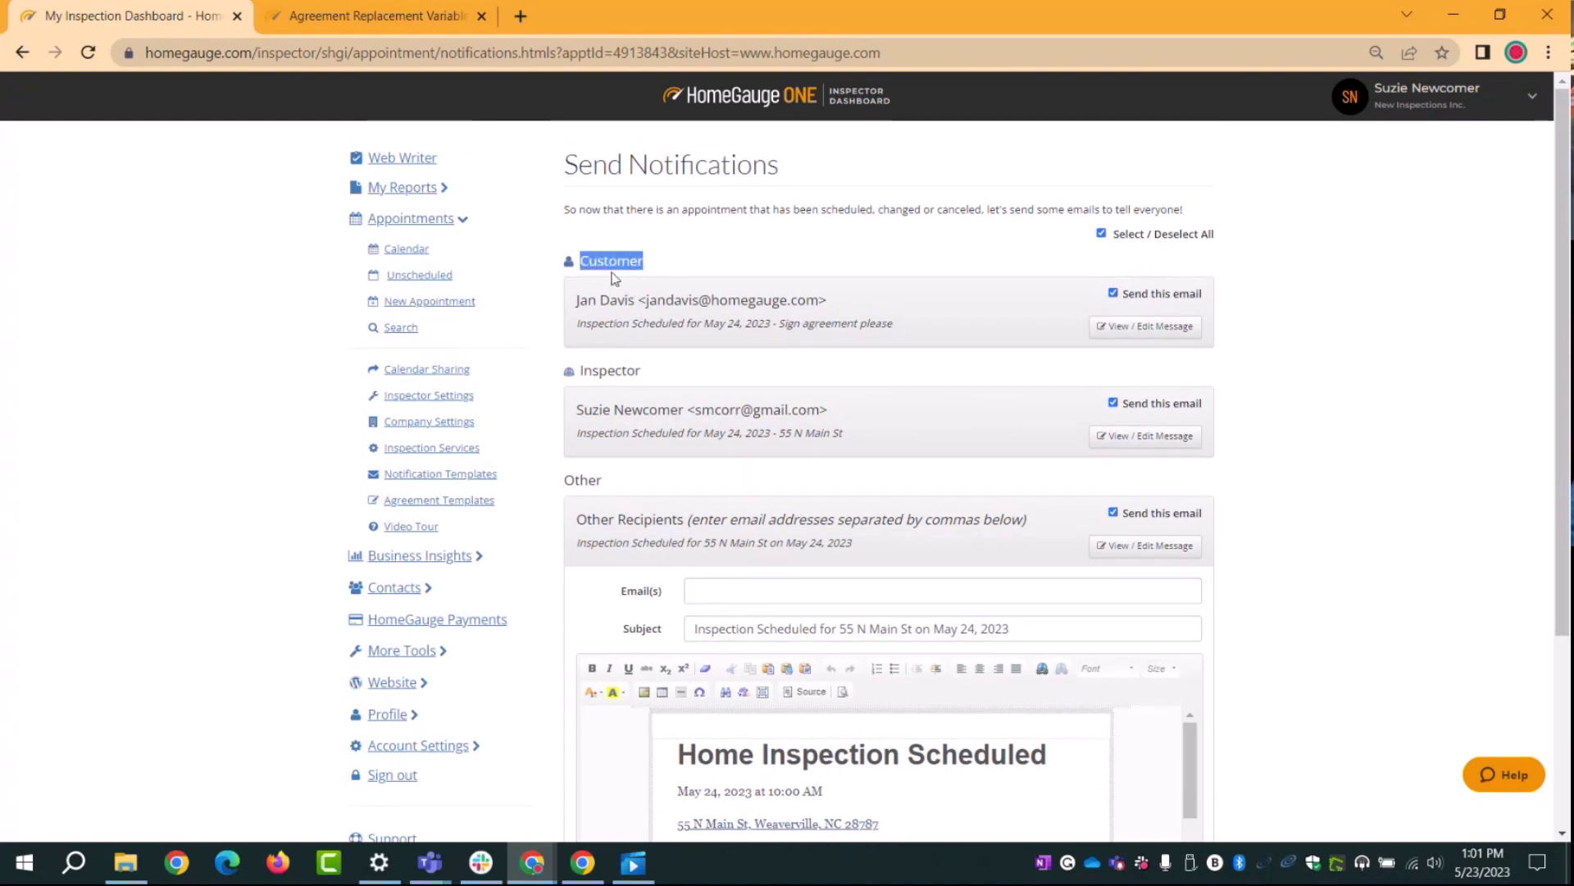
pyautogui.click(1258, 531)
pyautogui.scroll(-3, 1258, 532)
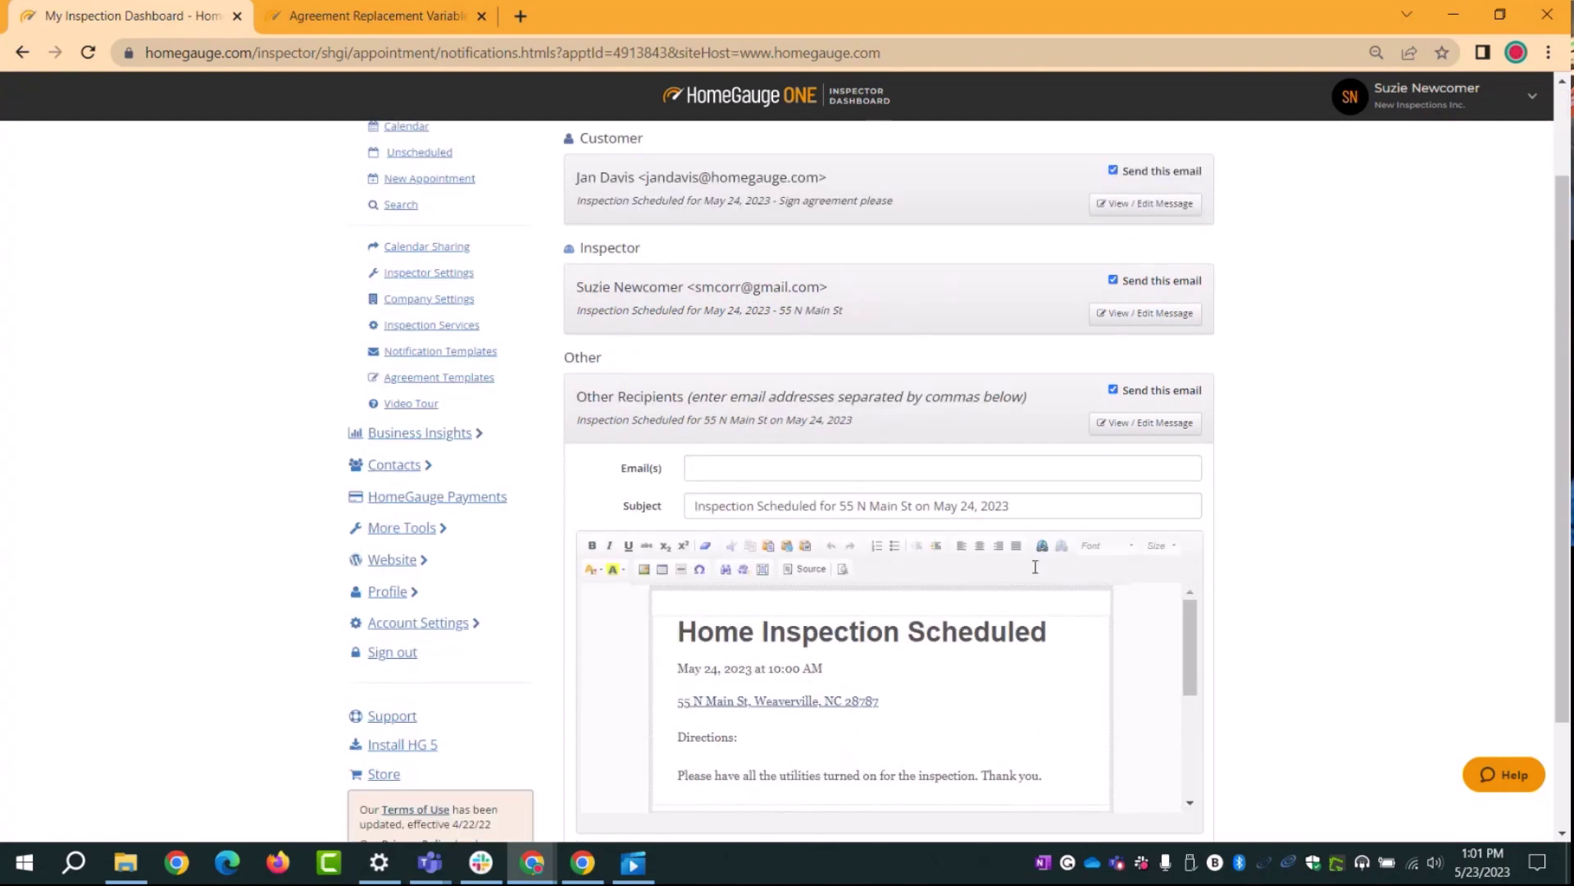
pyautogui.click(692, 383)
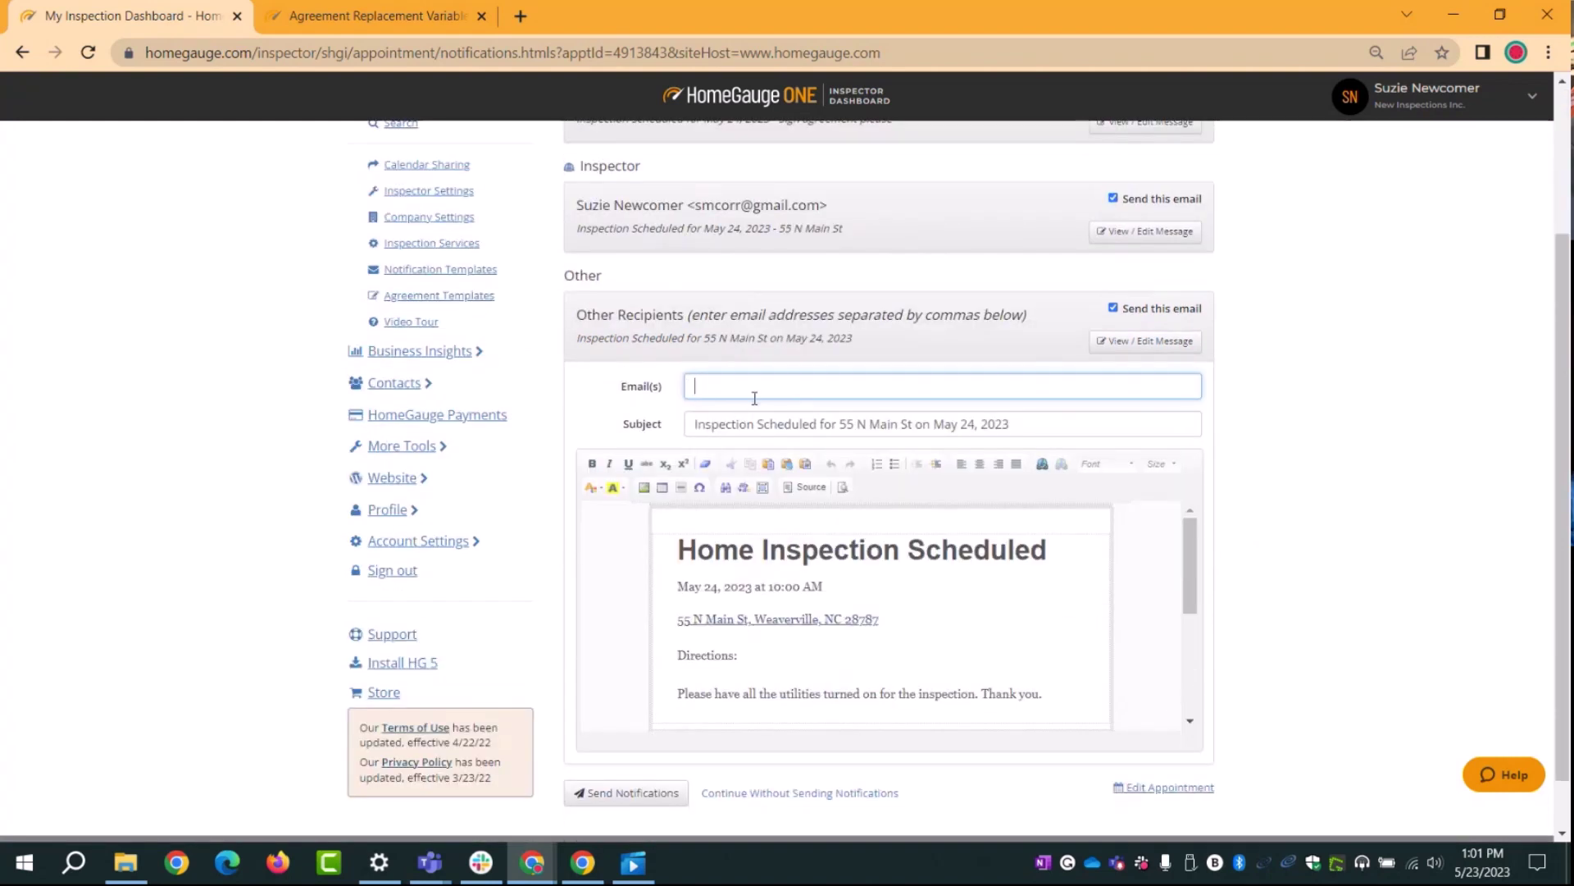
pyautogui.click(1145, 341)
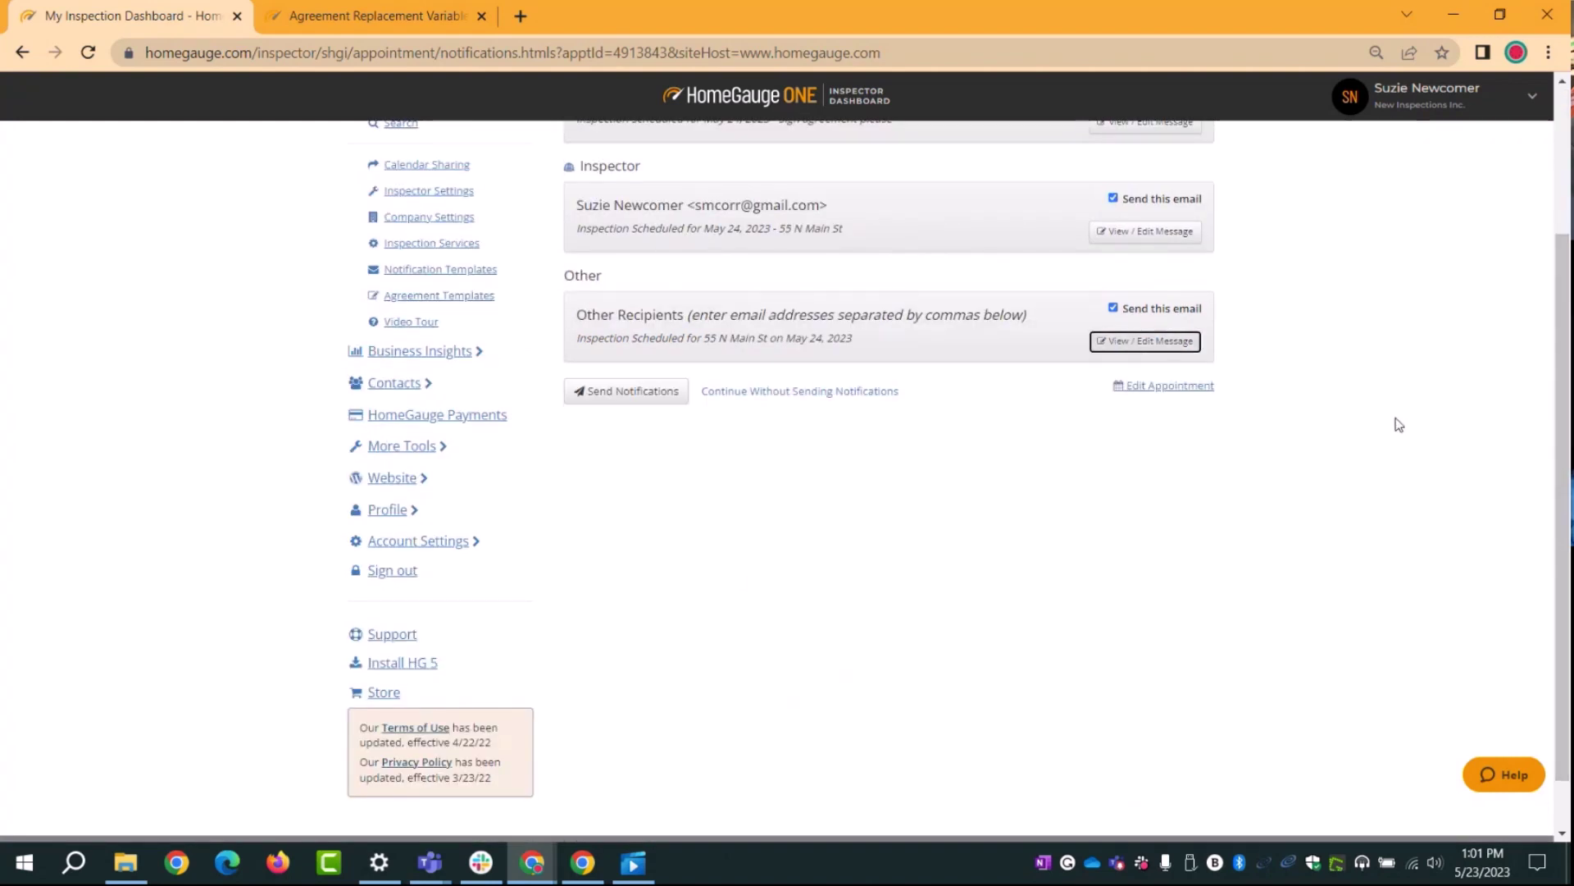
pyautogui.scroll(3, 973, 489)
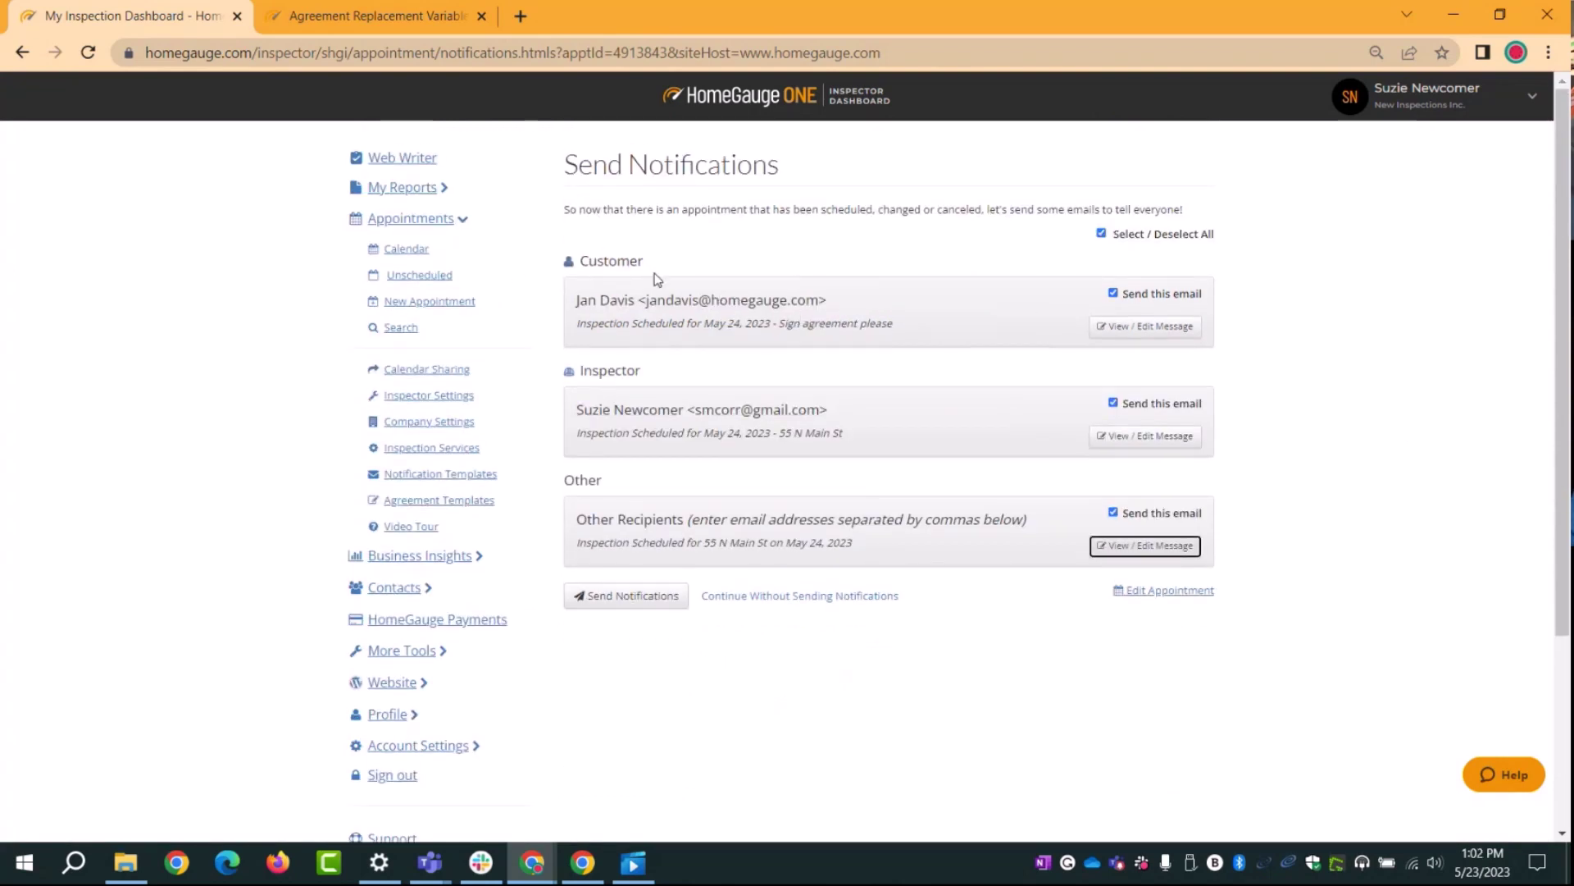
# Step: Send the notification e-mails and open the Wed May 24 appointment from the week calendar
pyautogui.click(591, 604)
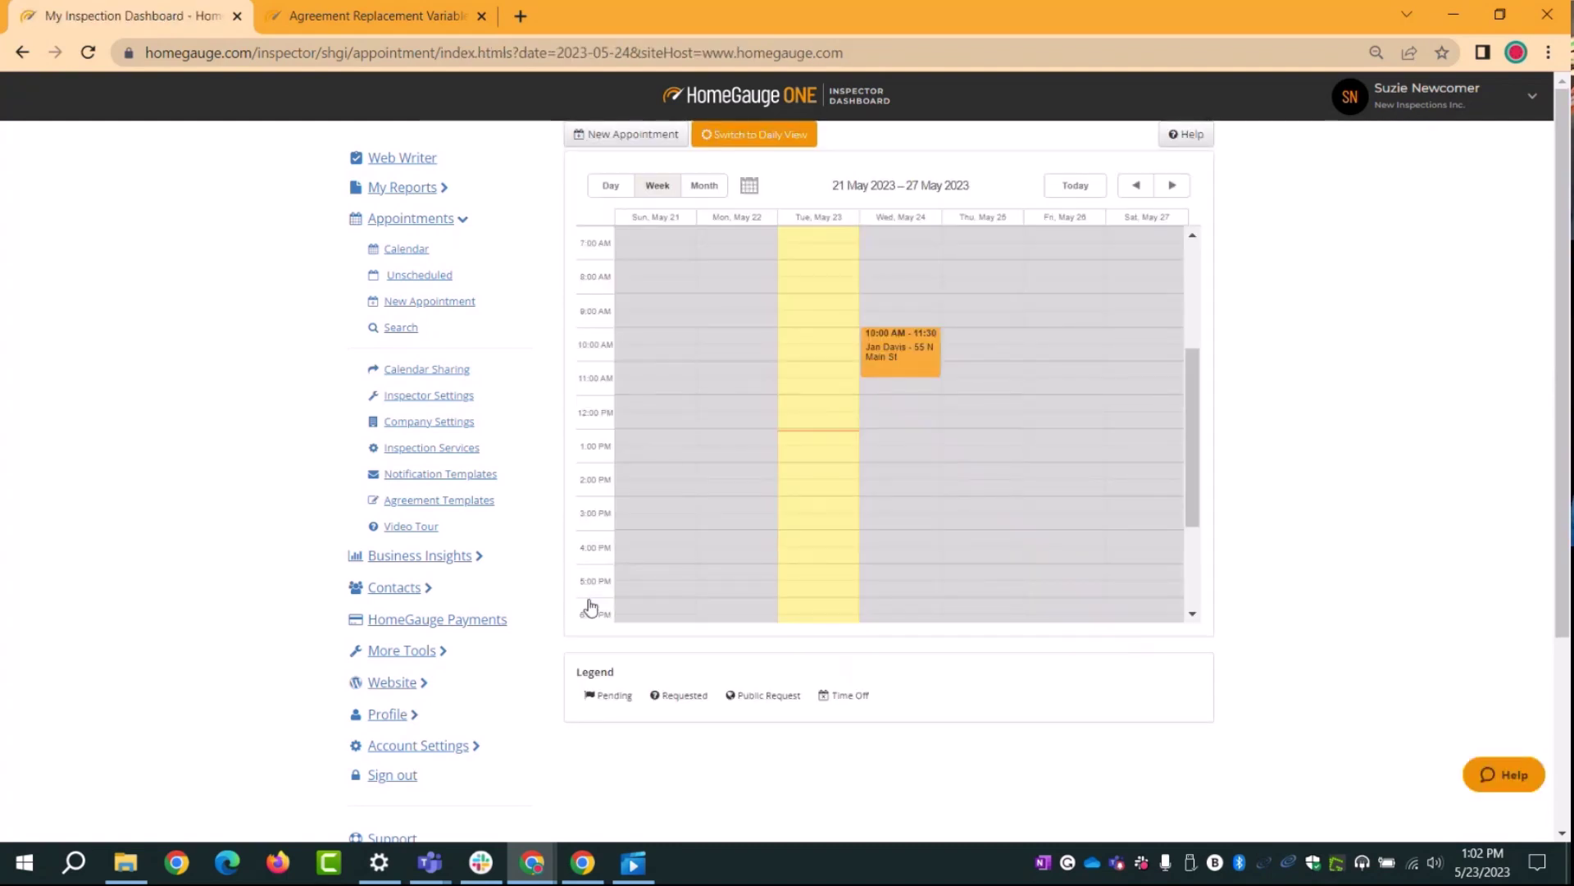
pyautogui.moveTo(896, 351)
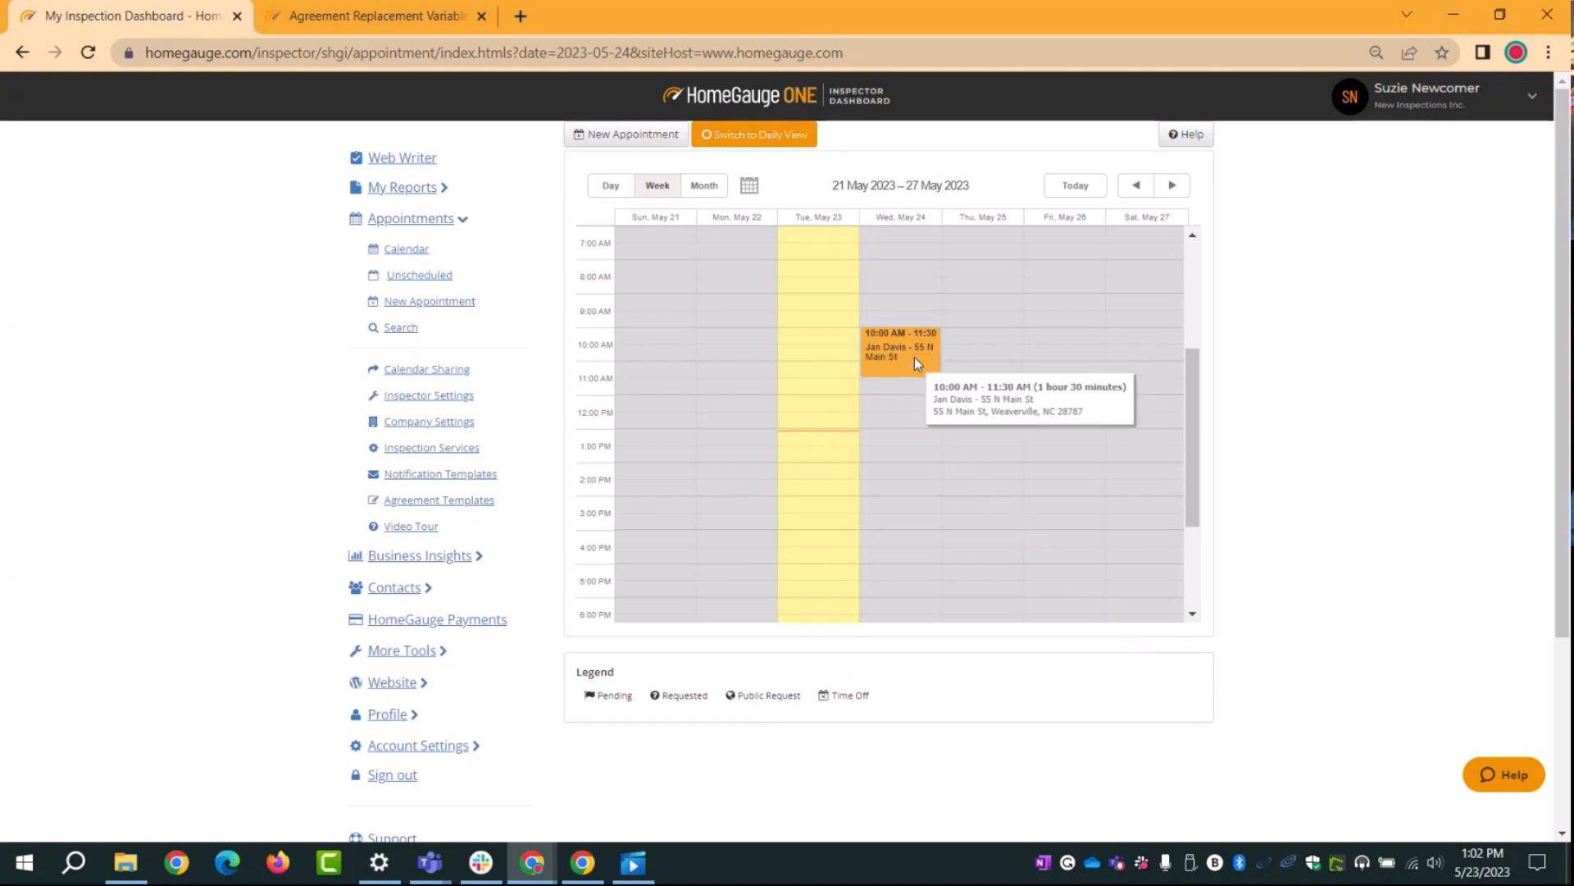
pyautogui.click(912, 356)
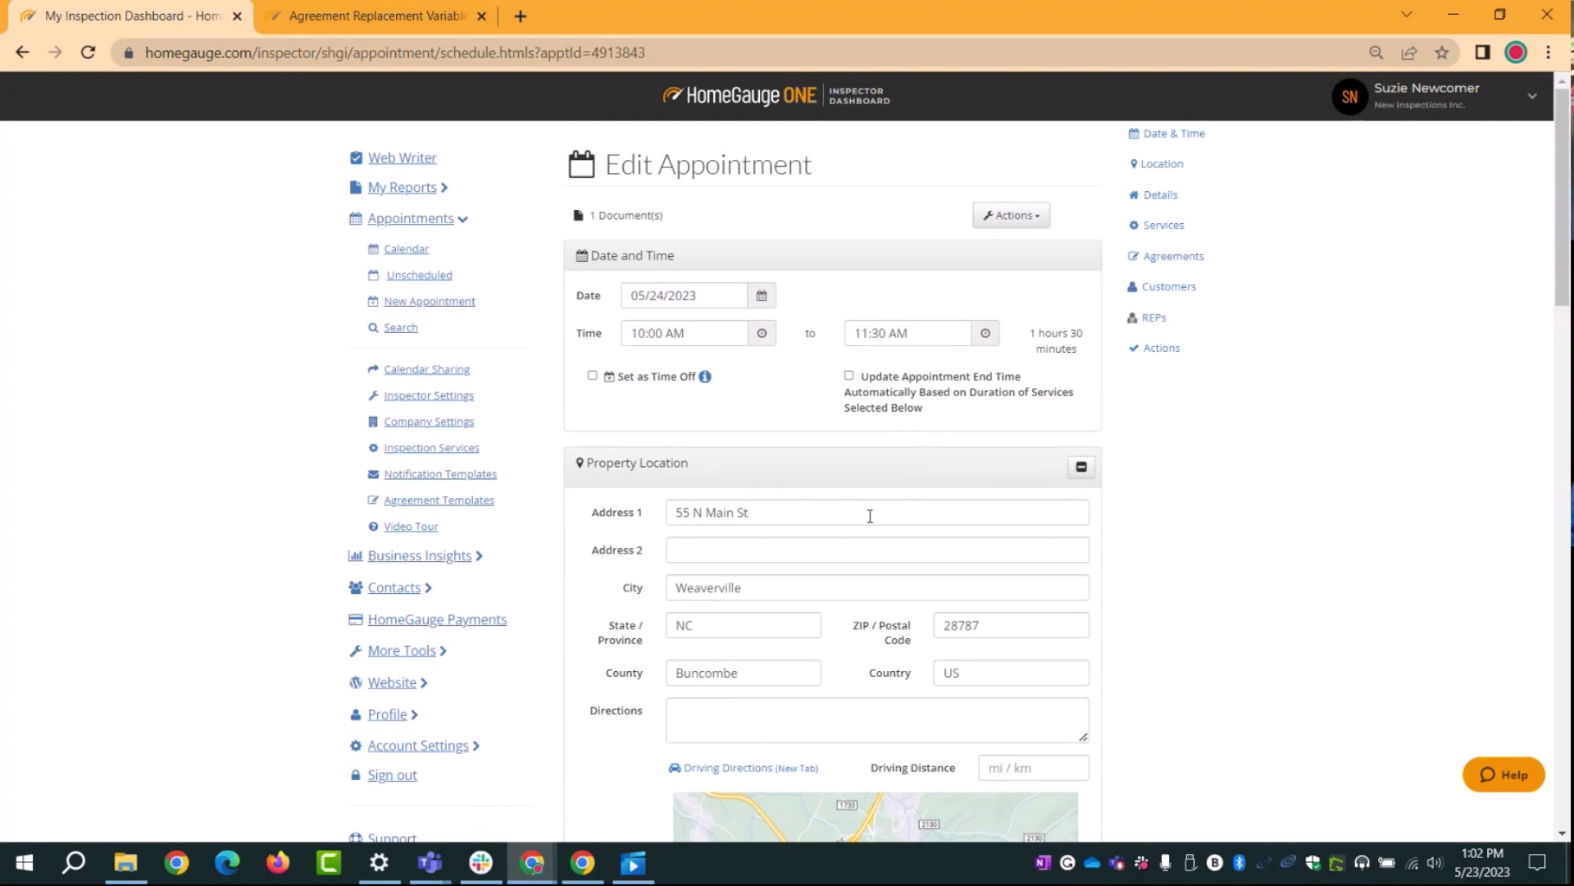
# Step: Review the Edit Appointment page and show the appointment's Actions list
pyautogui.scroll(-13, 869, 519)
pyautogui.scroll(-9, 875, 533)
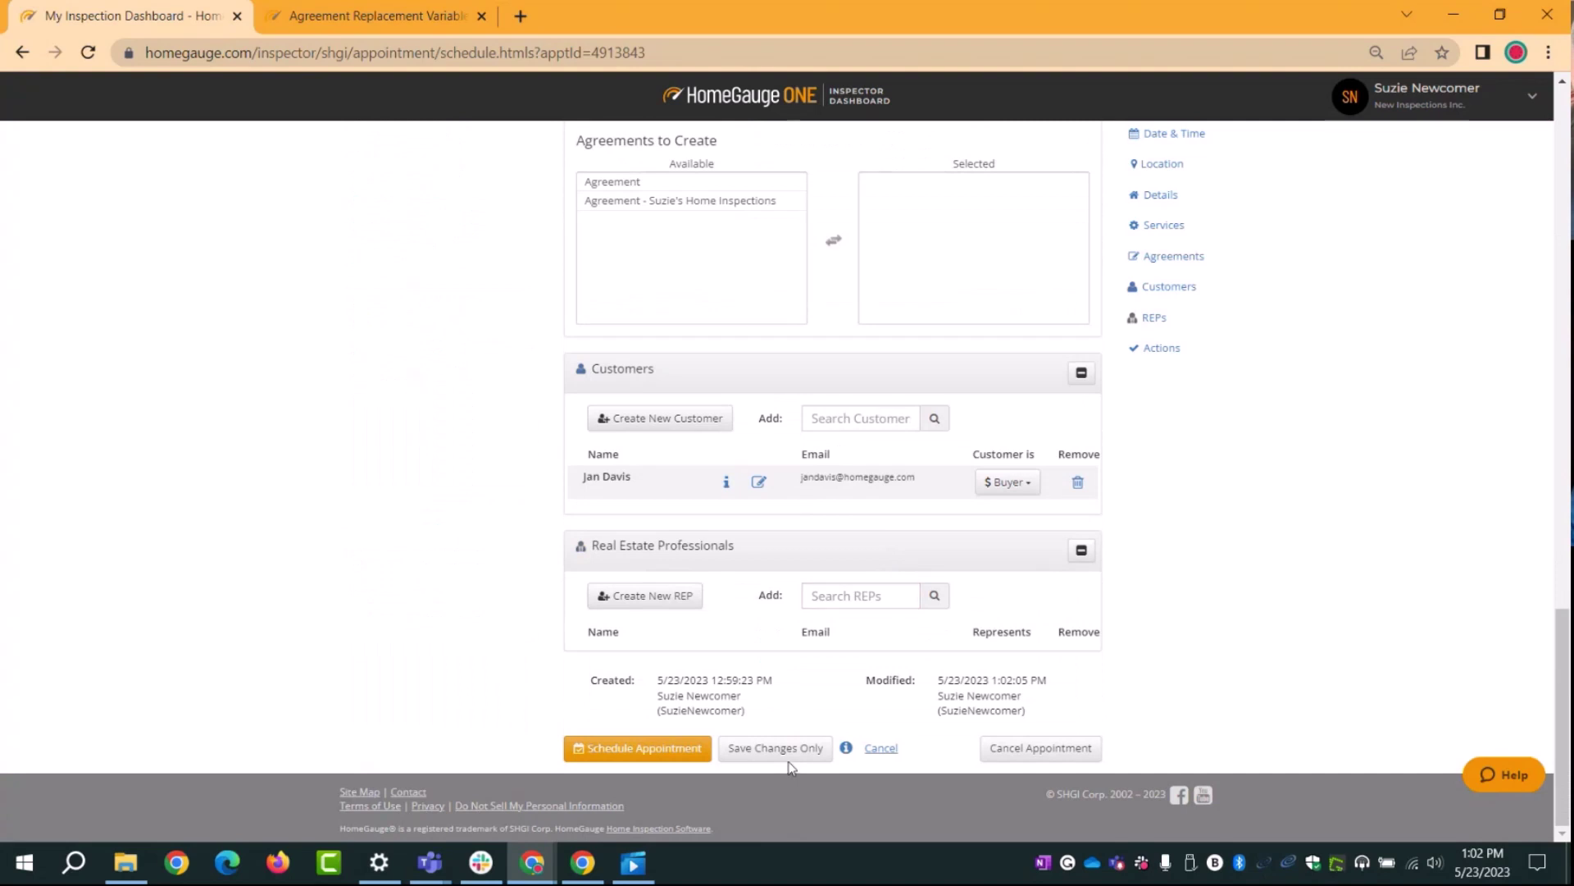
pyautogui.scroll(10, 1254, 648)
pyautogui.scroll(10, 1269, 623)
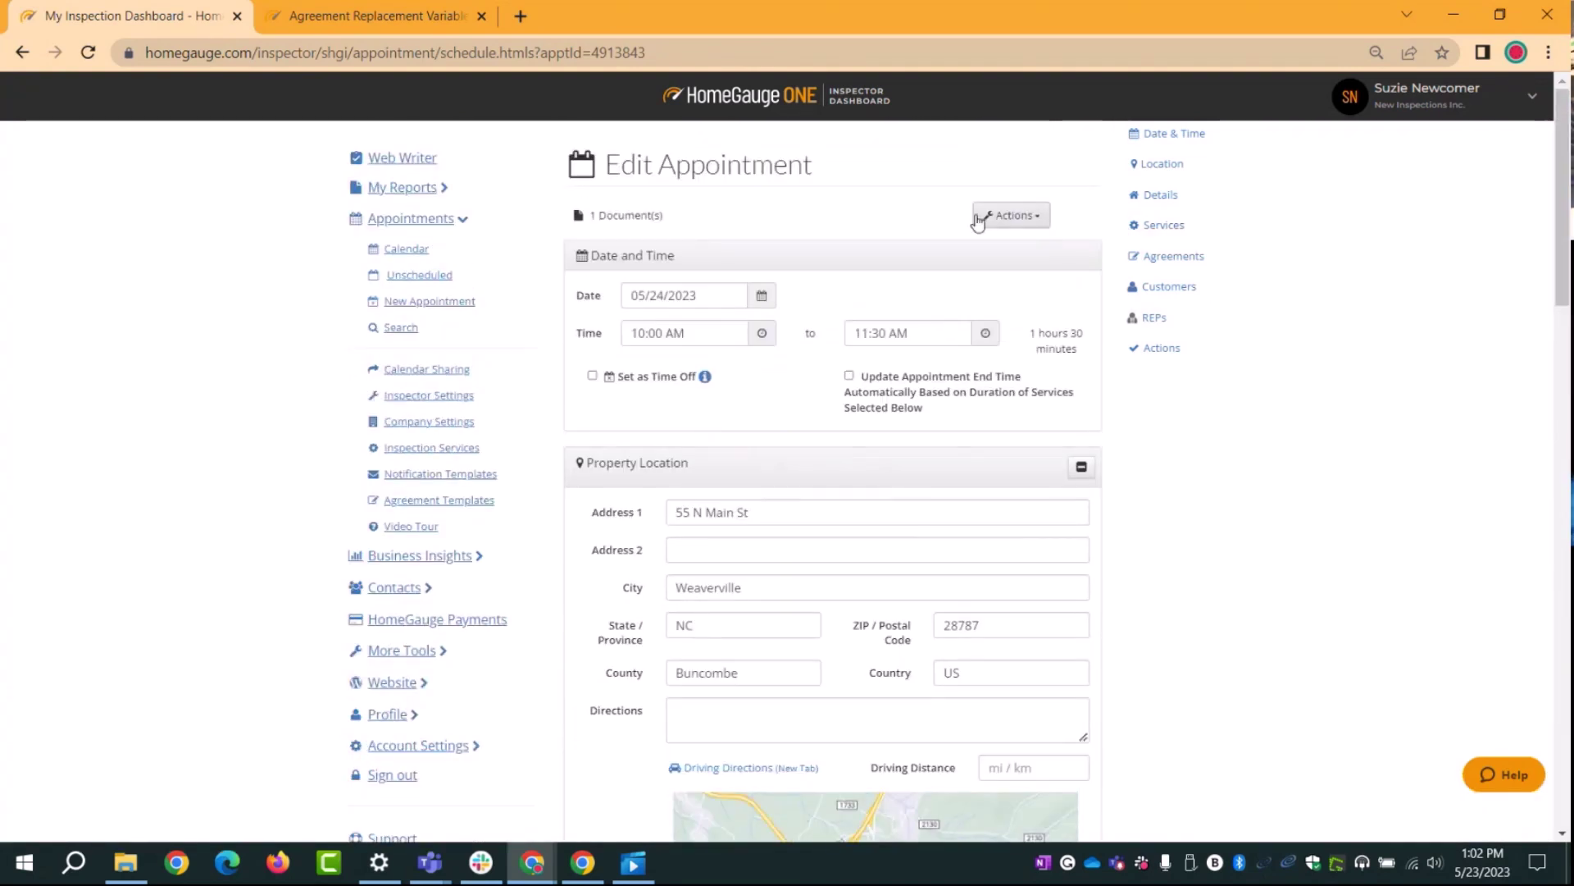
pyautogui.click(1011, 215)
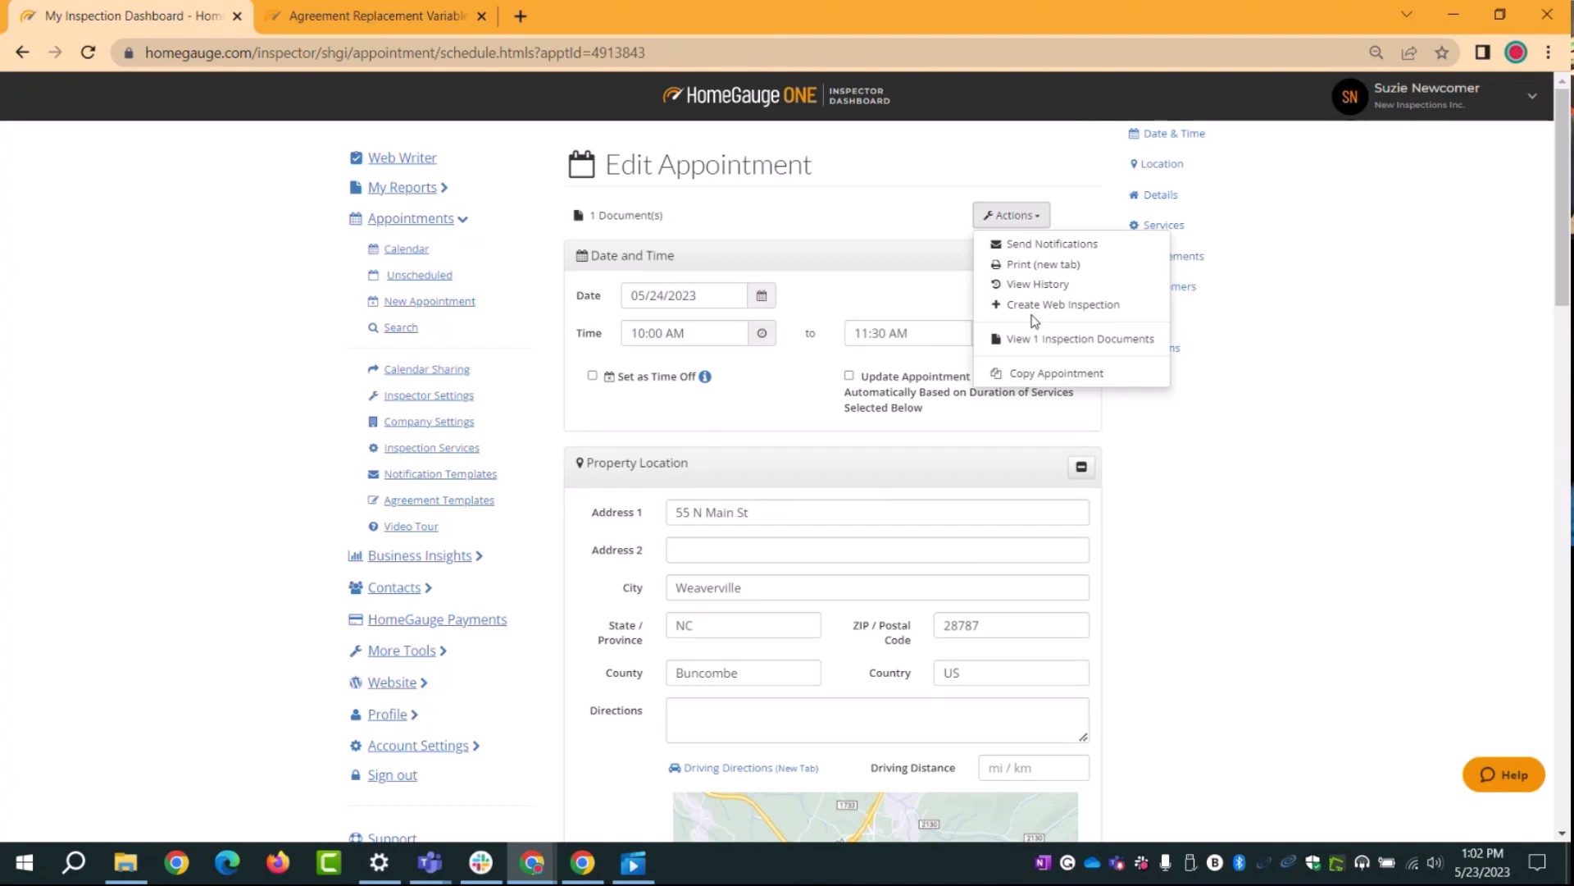
# Step: Create a web inspection for the appointment from the Actions list
pyautogui.click(1031, 223)
pyautogui.click(1030, 222)
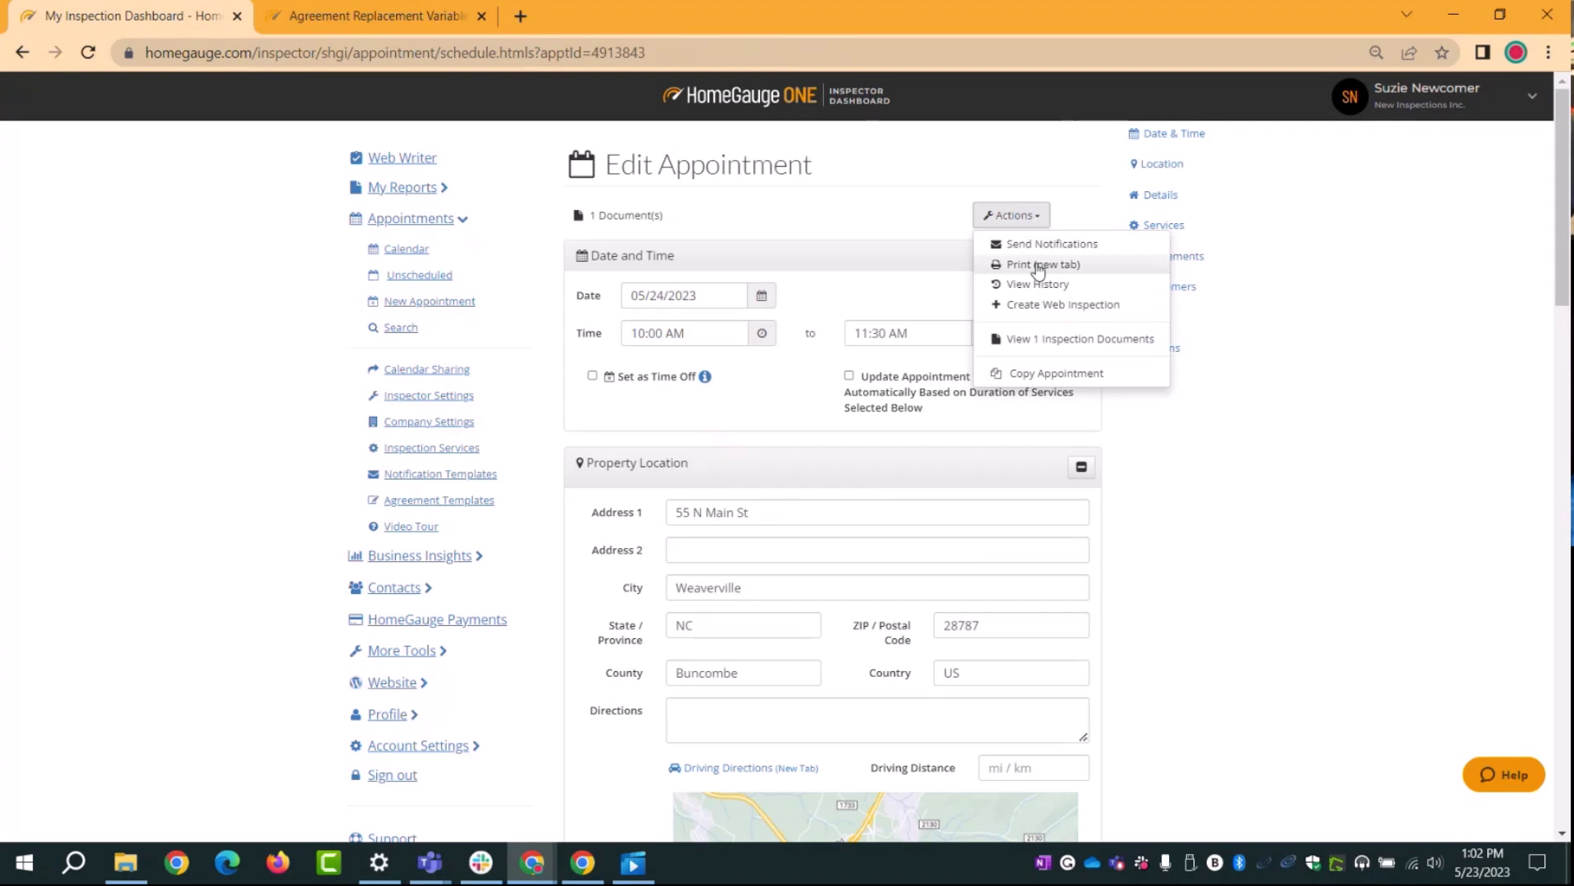
pyautogui.click(1081, 307)
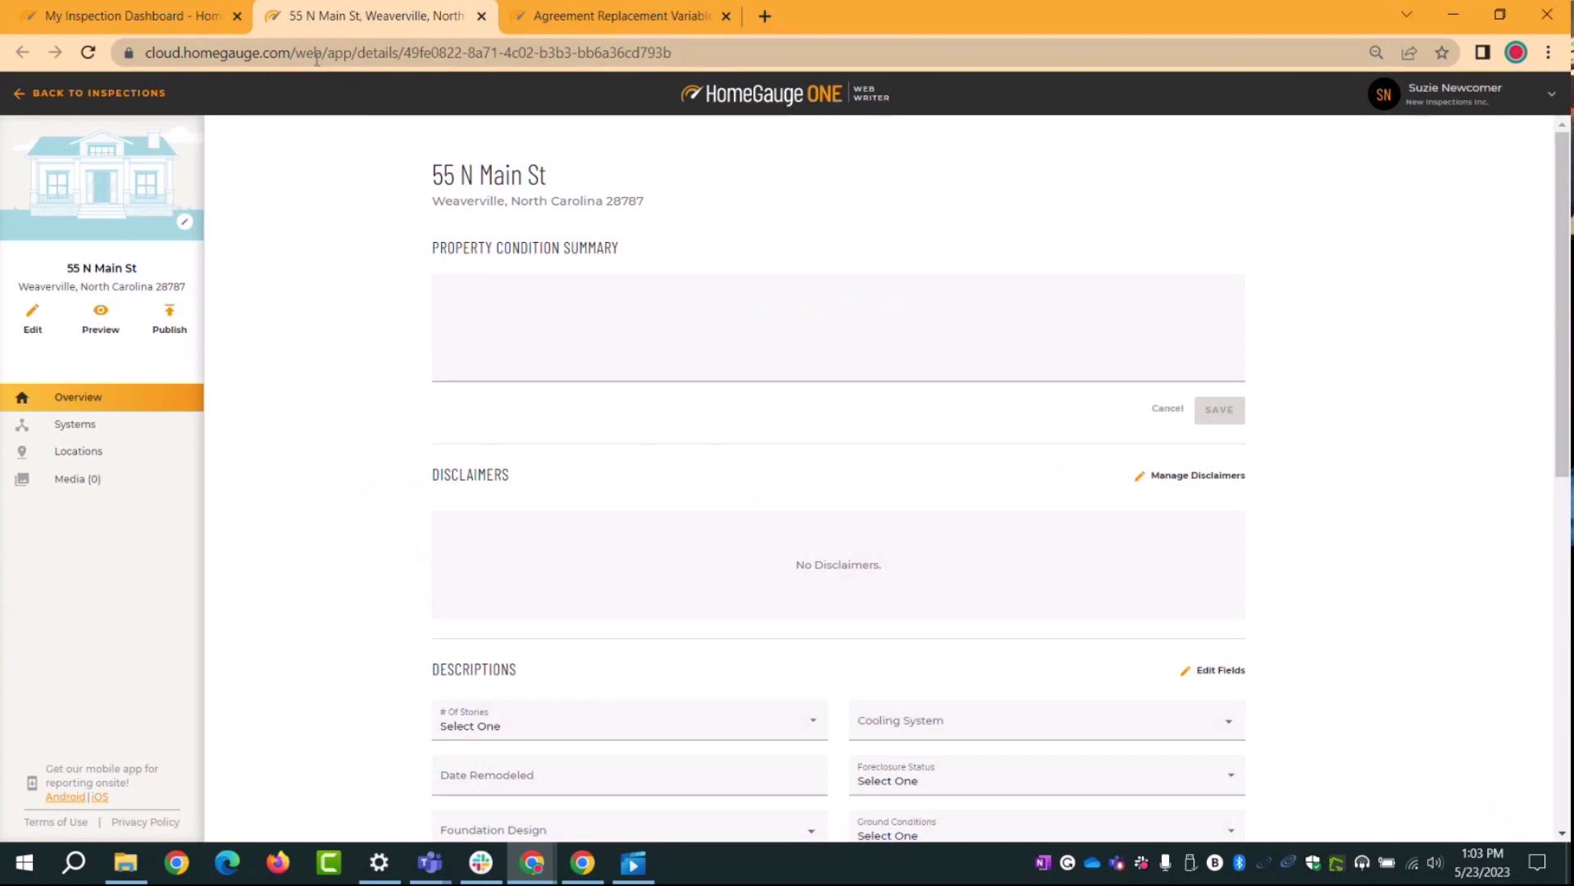
pyautogui.click(167, 21)
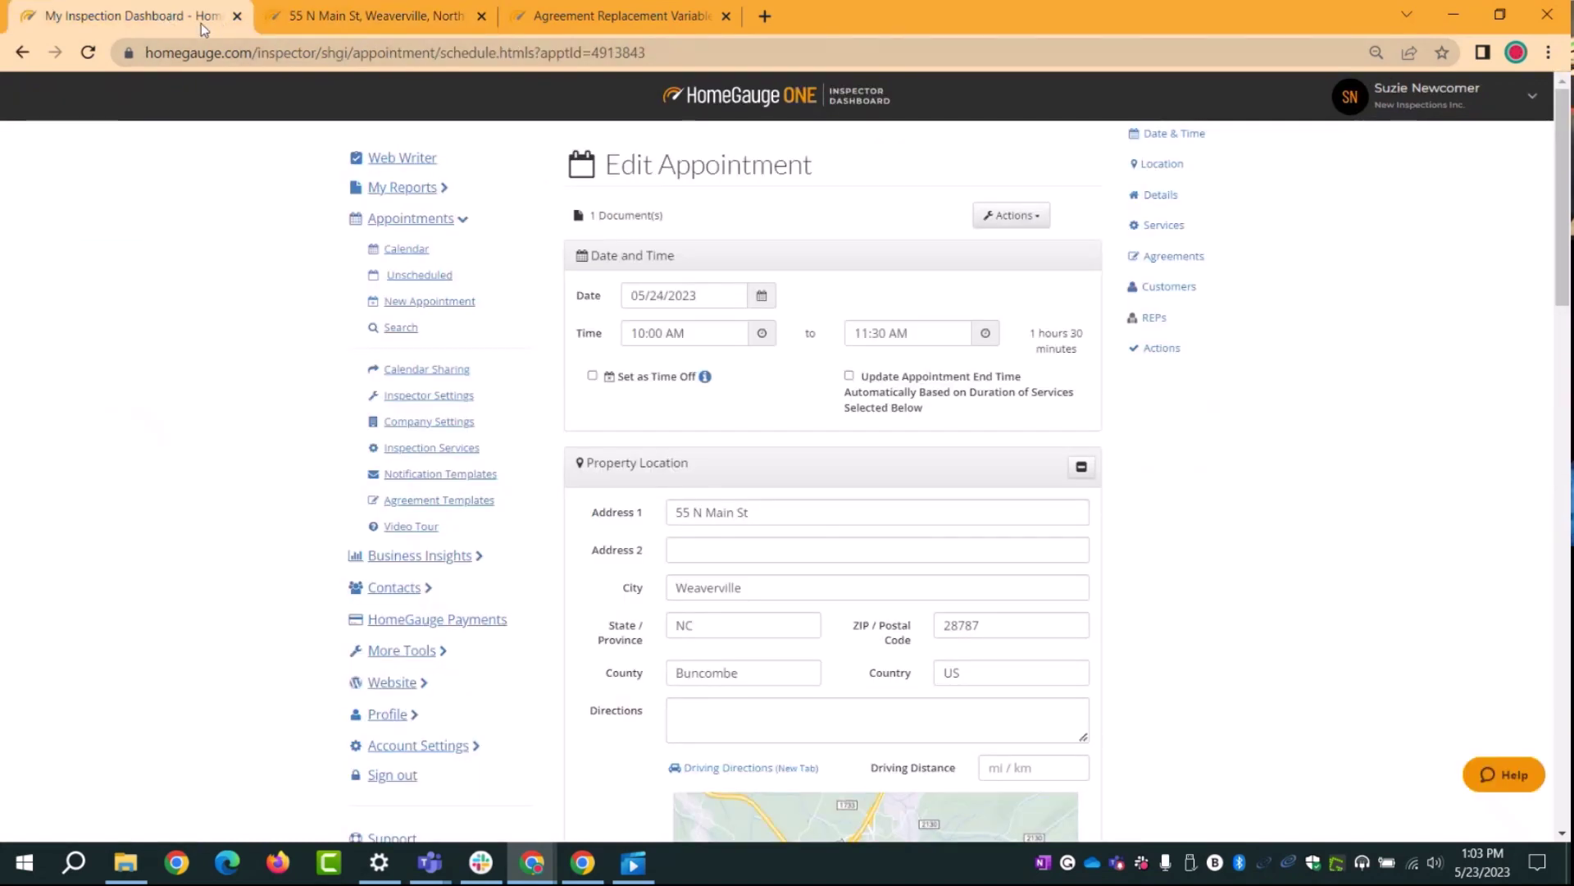
pyautogui.click(347, 18)
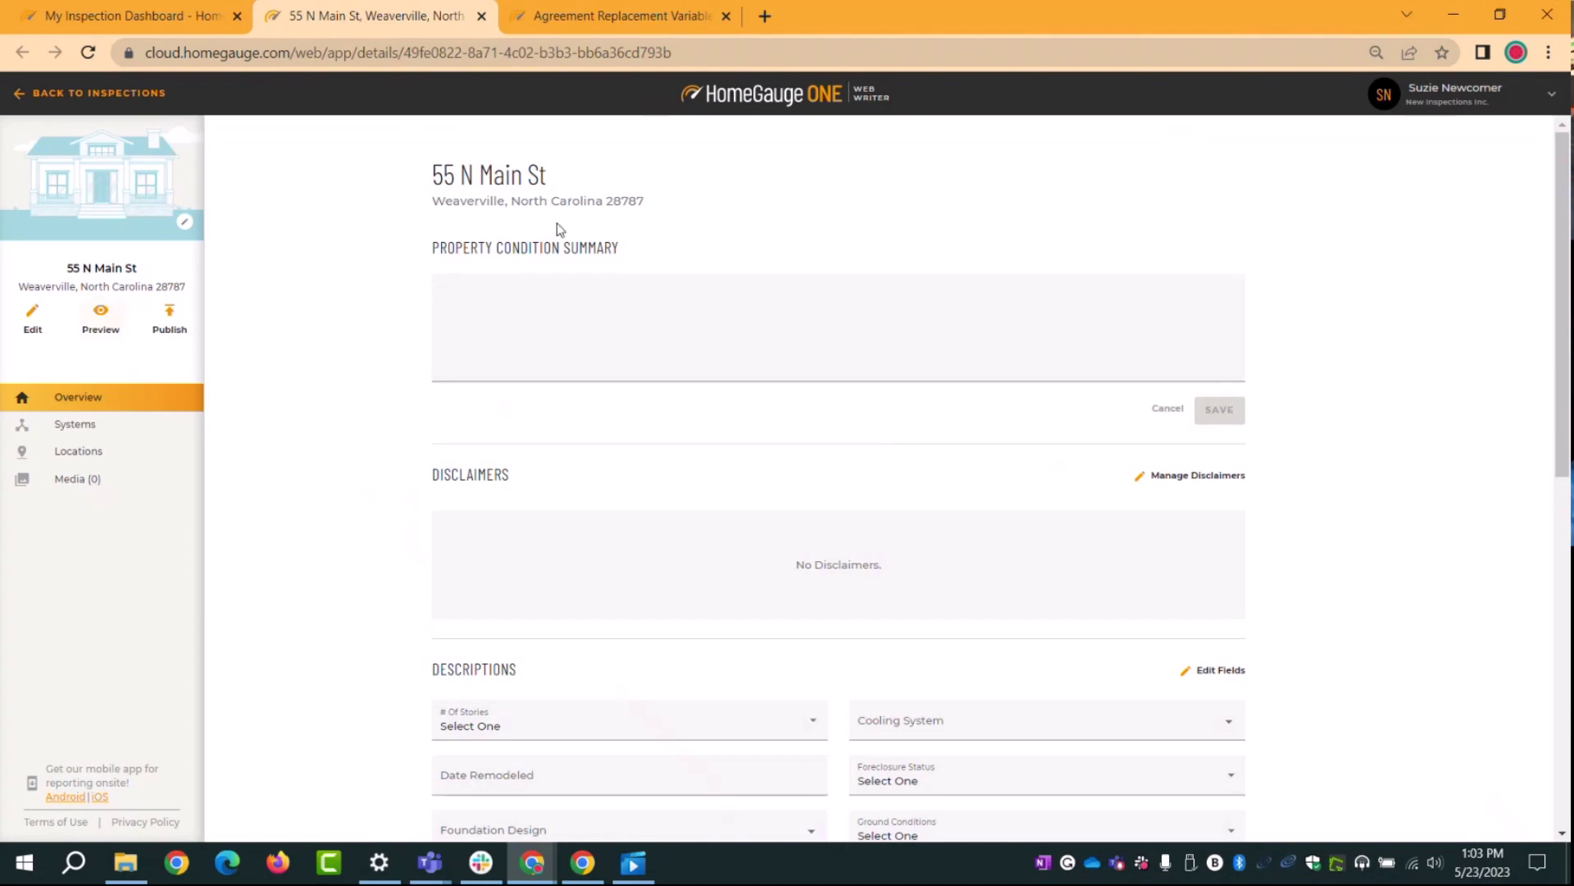
pyautogui.moveTo(543, 169); pyautogui.dragTo(428, 175)
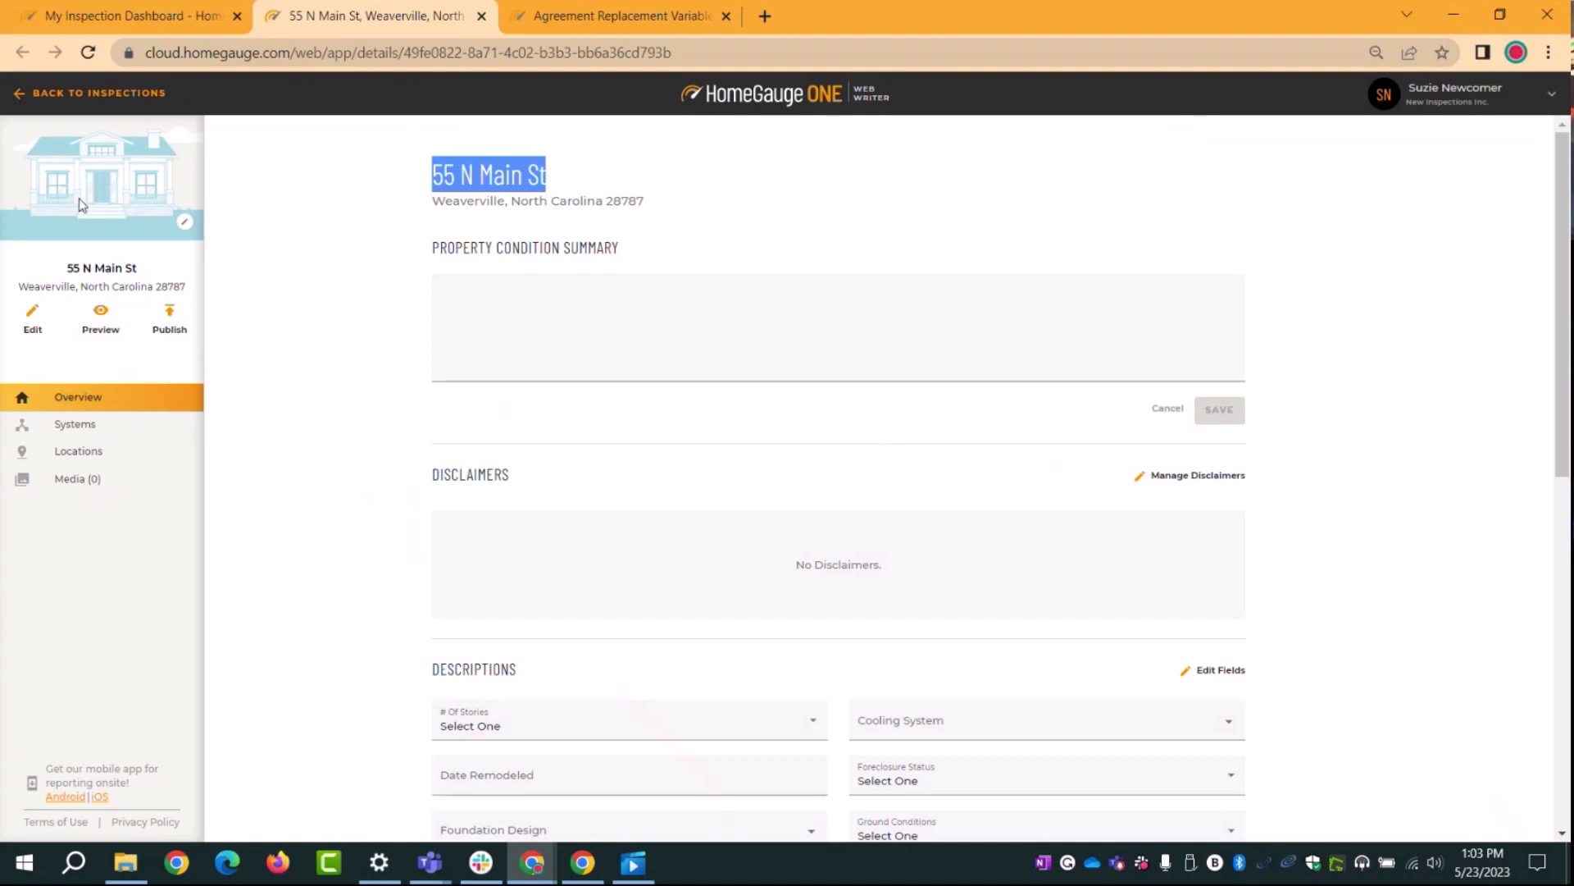
pyautogui.click(35, 94)
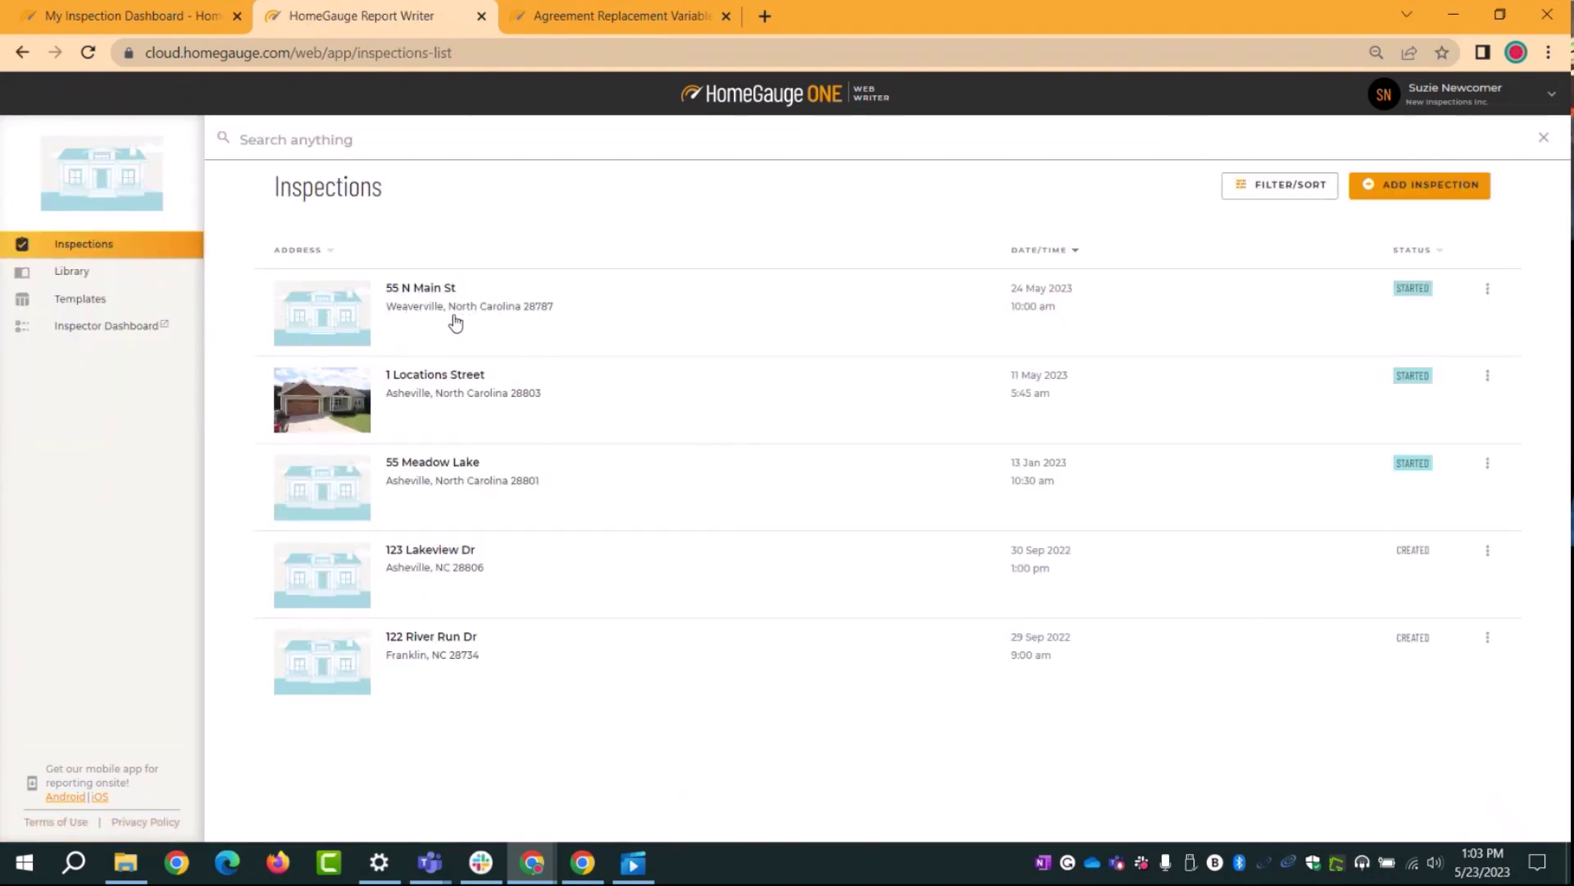
pyautogui.click(174, 23)
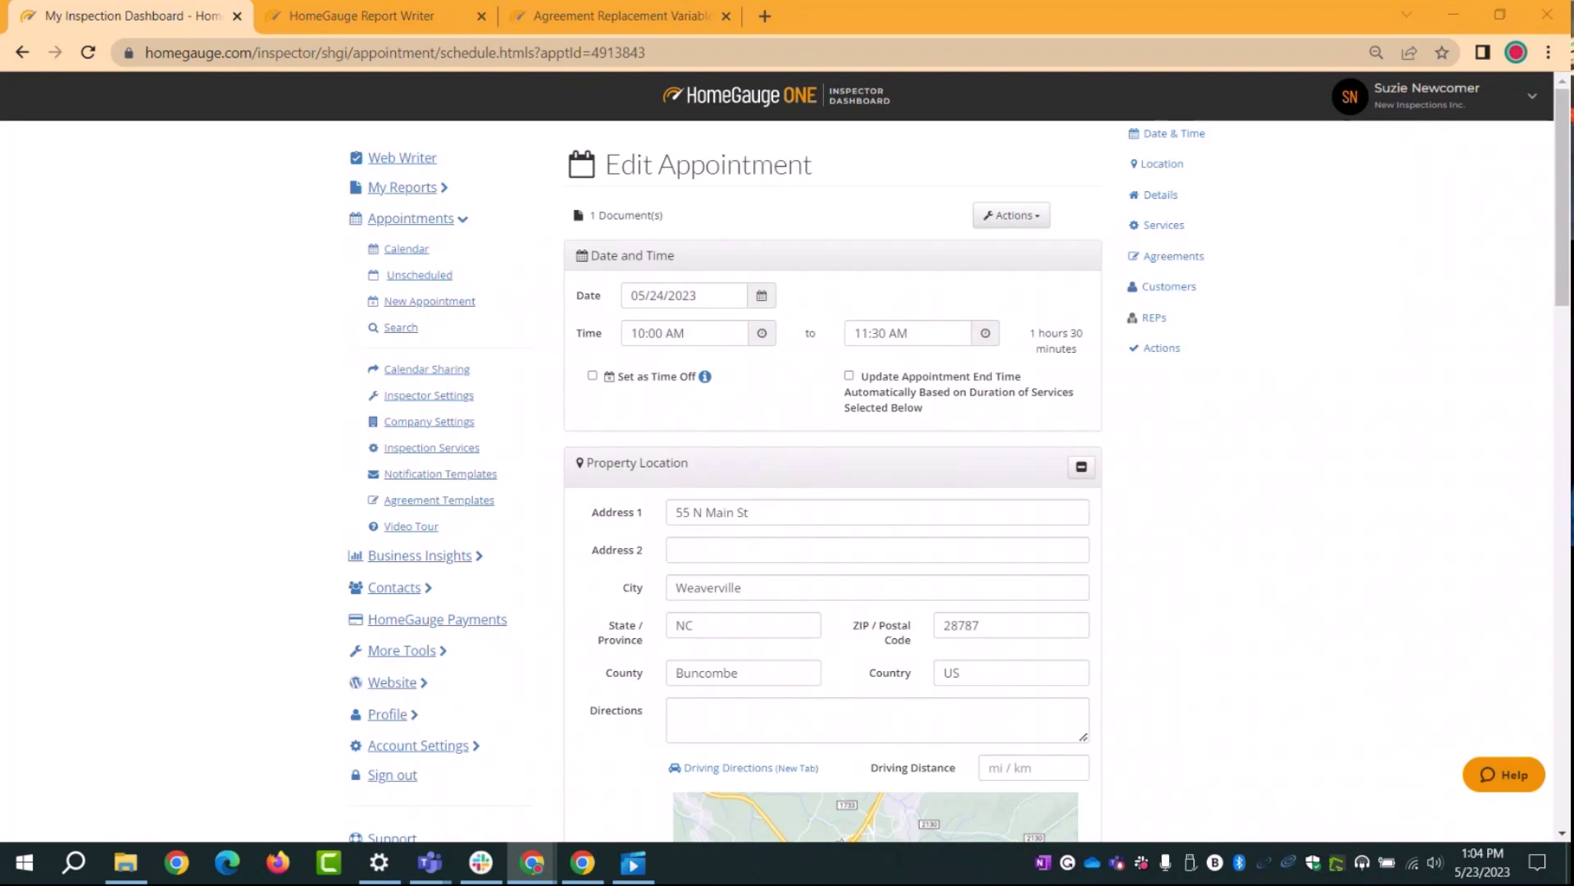
# Step: Close the stray Untitled browser tab
pyautogui.moveTo(253, 527); pyautogui.dragTo(742, 379)
pyautogui.click(1454, 14)
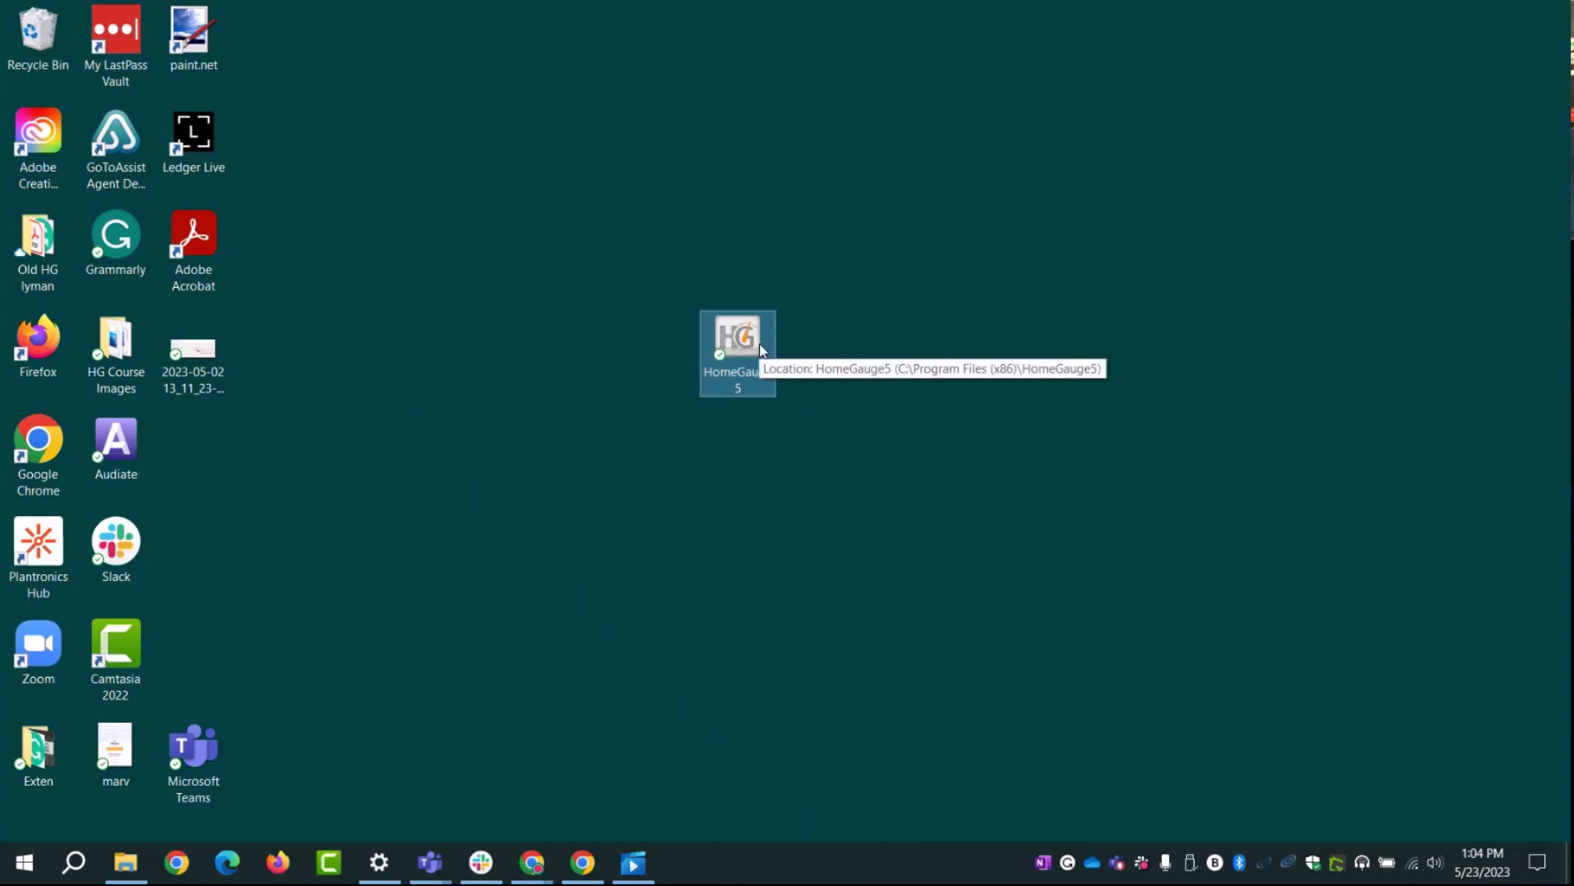
pyautogui.click(581, 874)
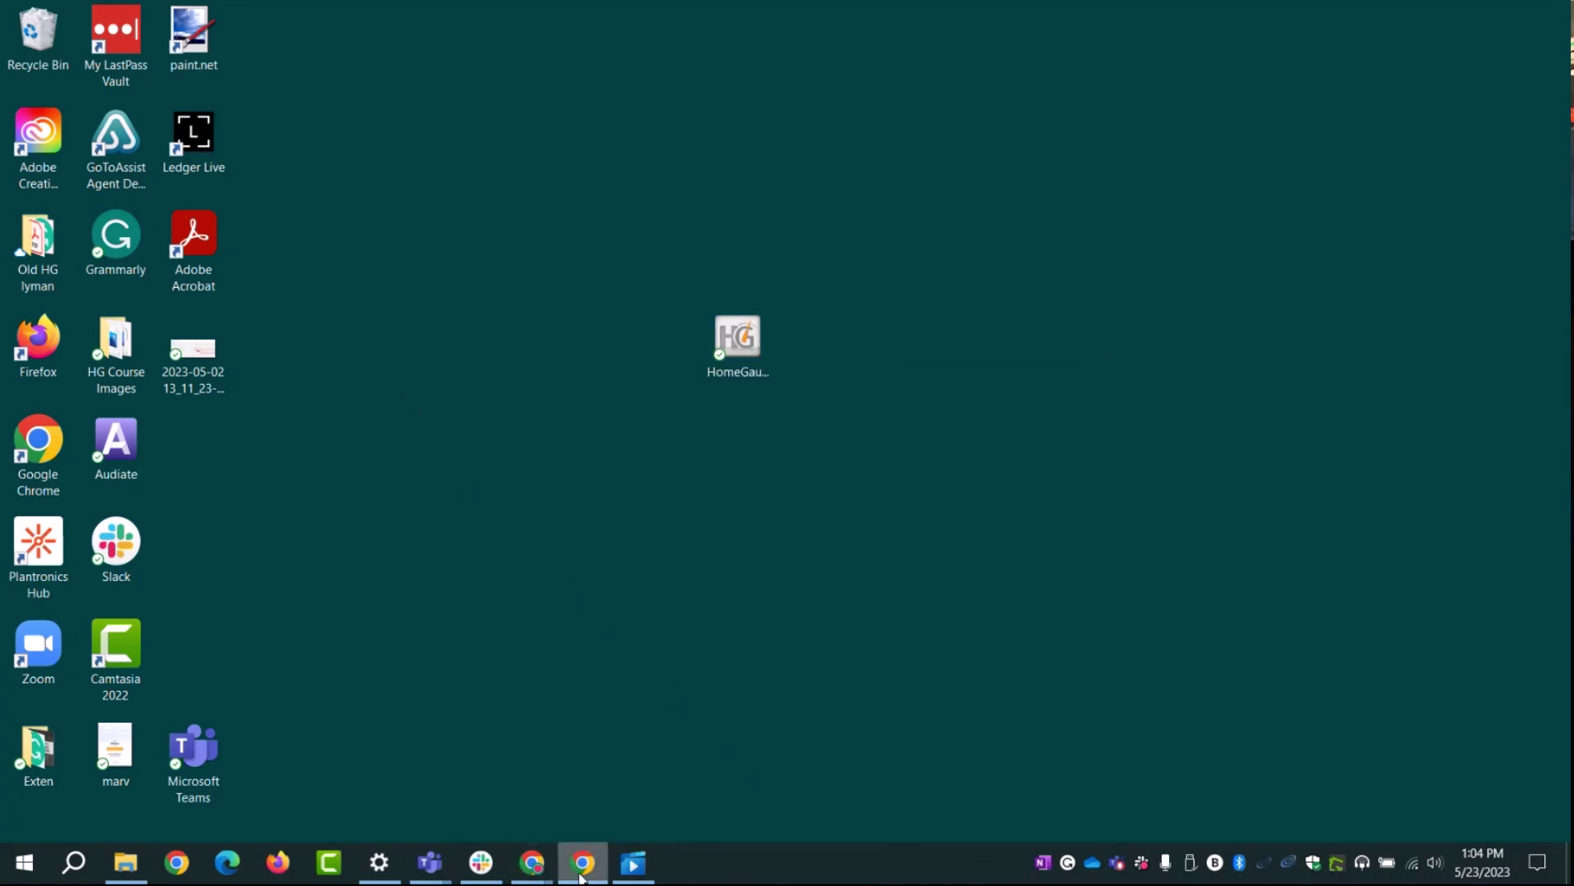
pyautogui.moveTo(533, 868)
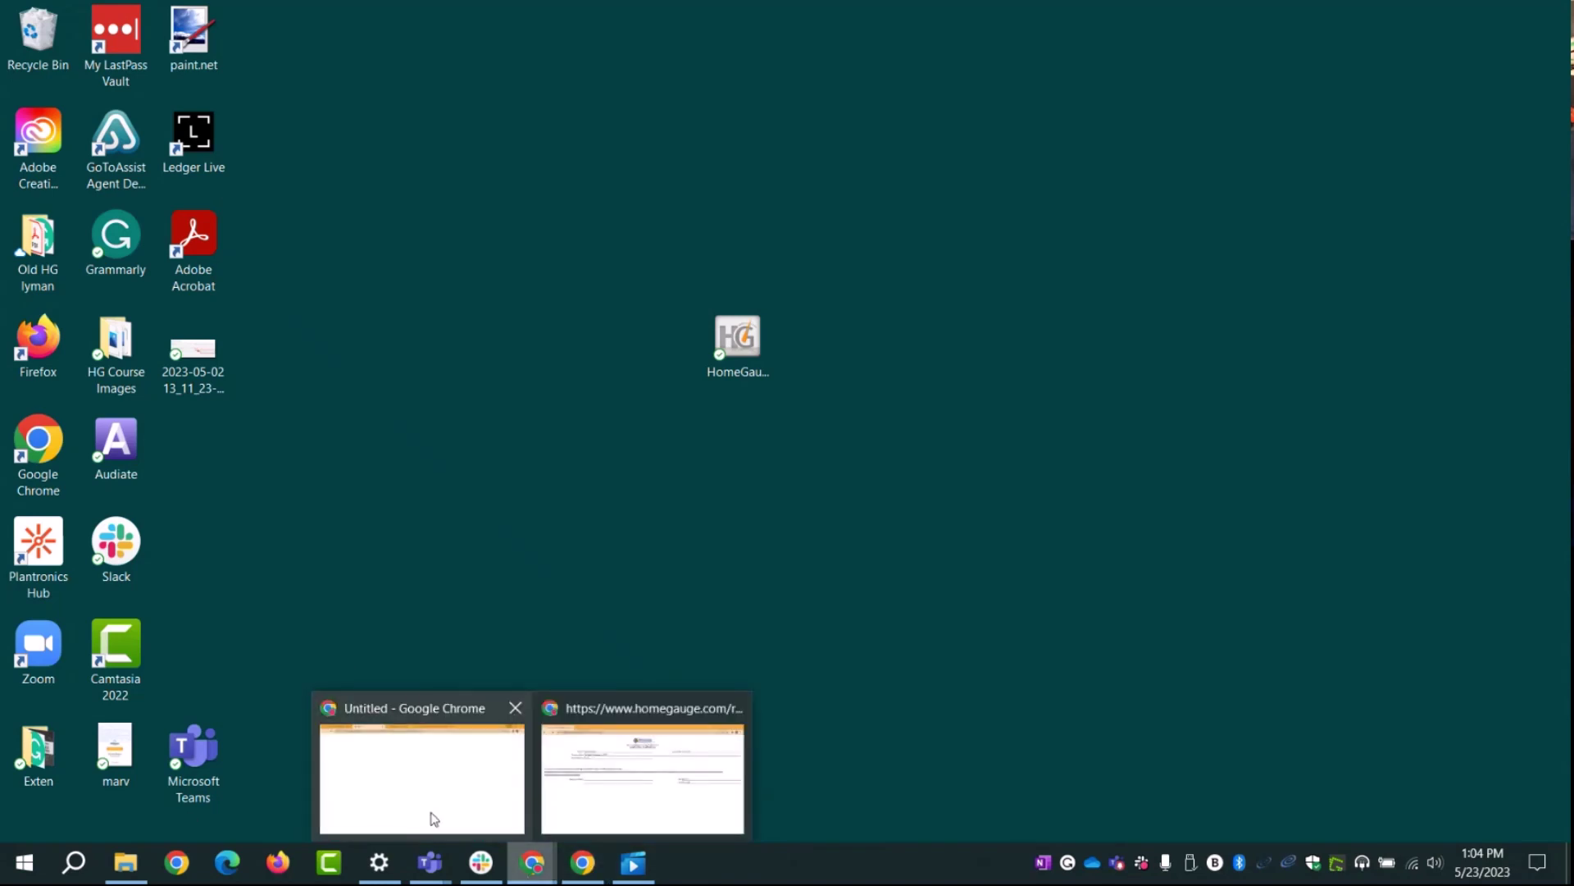
pyautogui.click(429, 815)
pyautogui.click(482, 16)
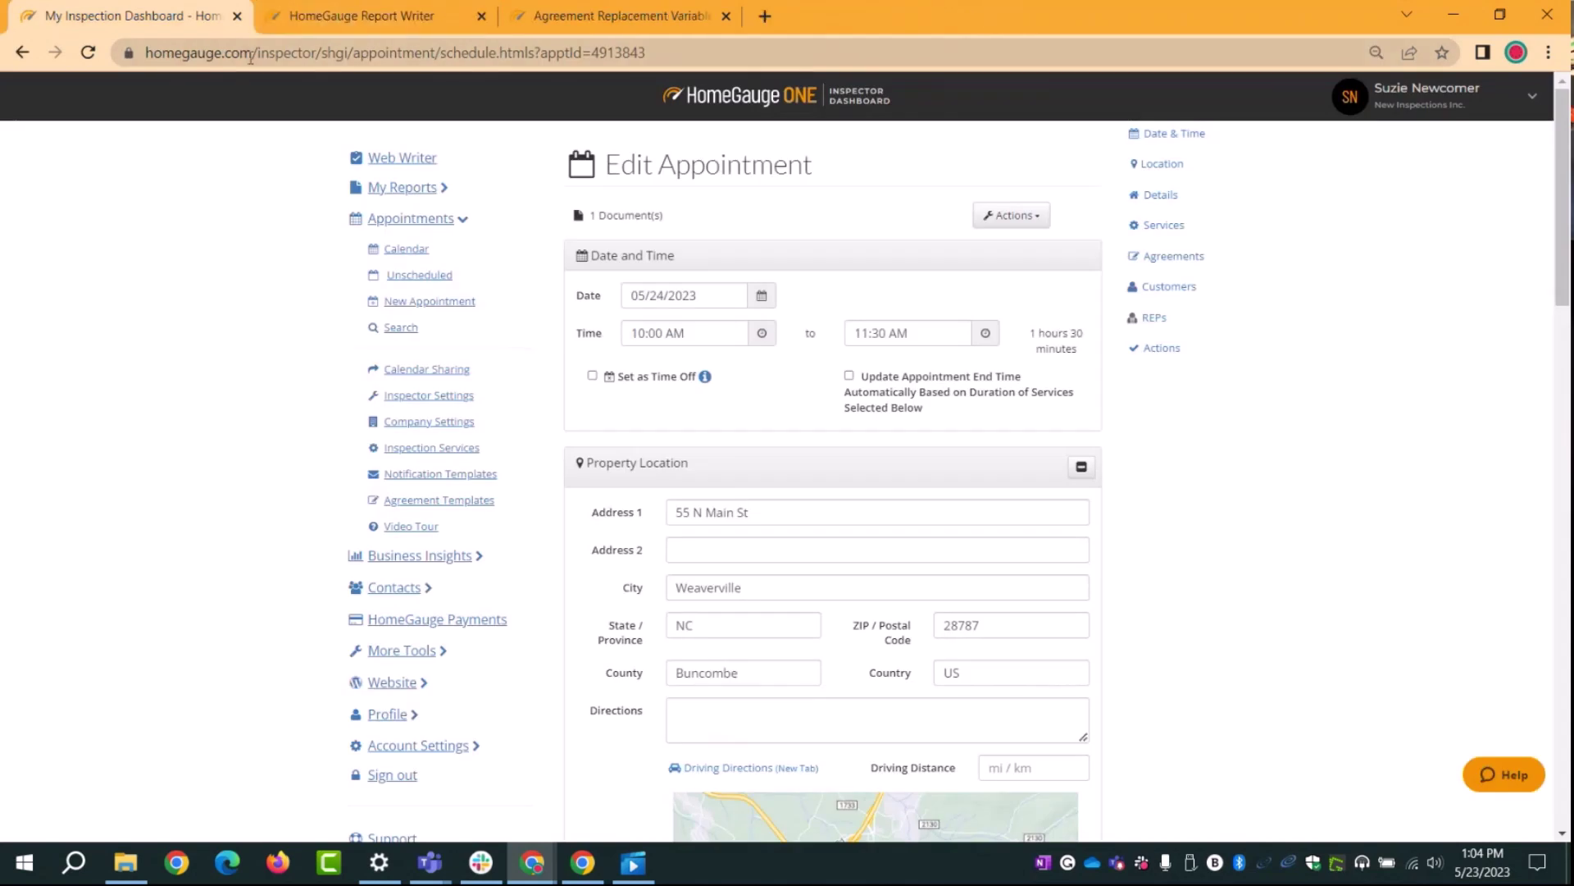
# Step: Show the week calendar, minimize the browser, and launch HomeGauge 5 from the desktop
pyautogui.click(412, 250)
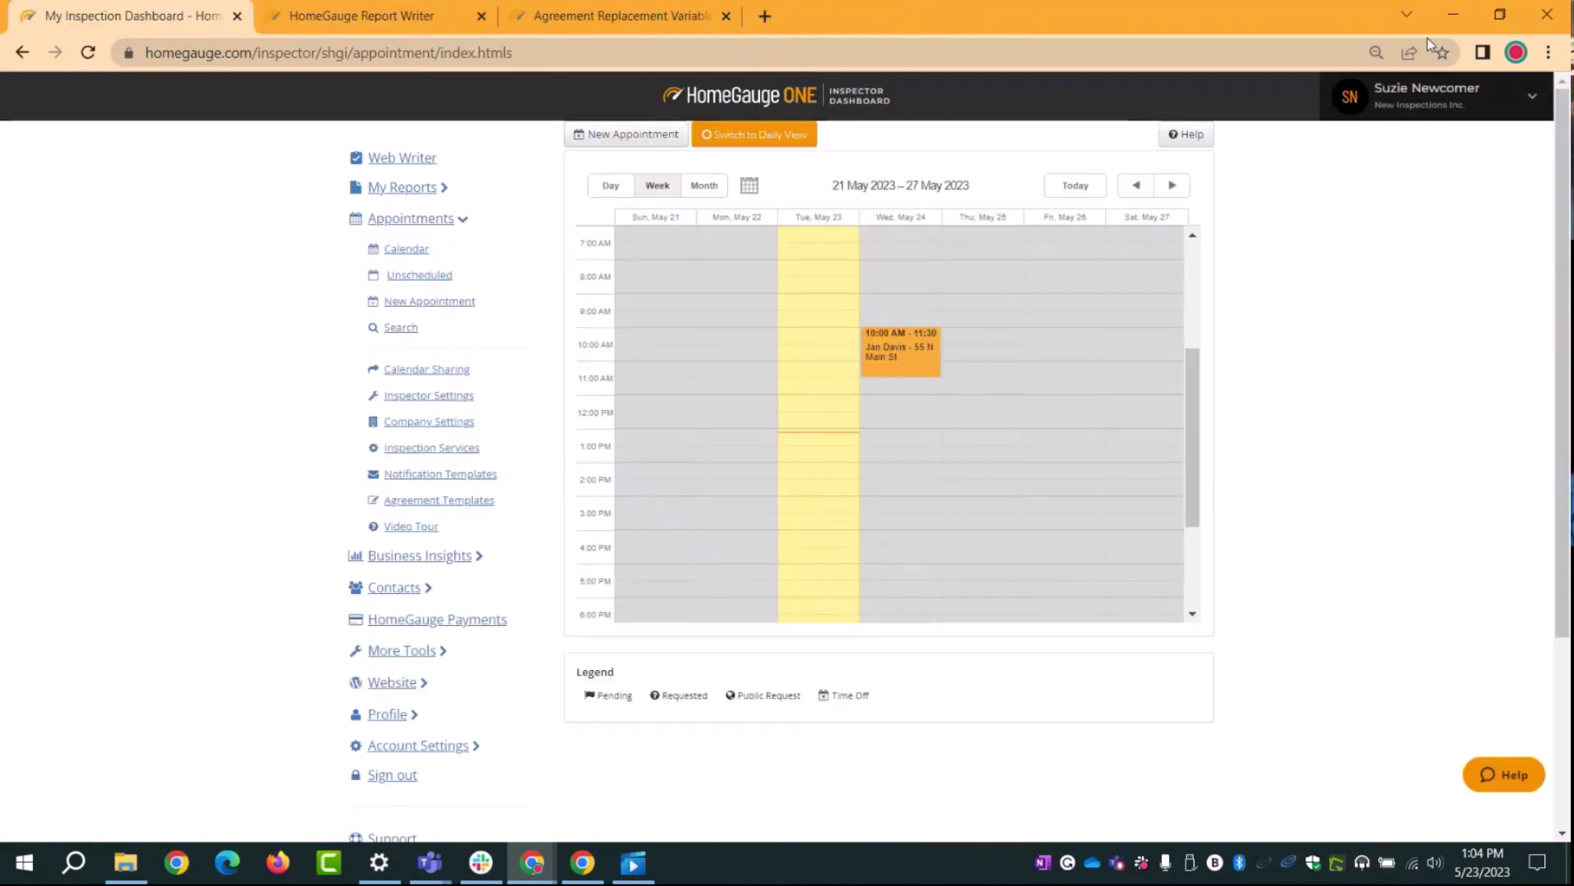
pyautogui.click(1451, 15)
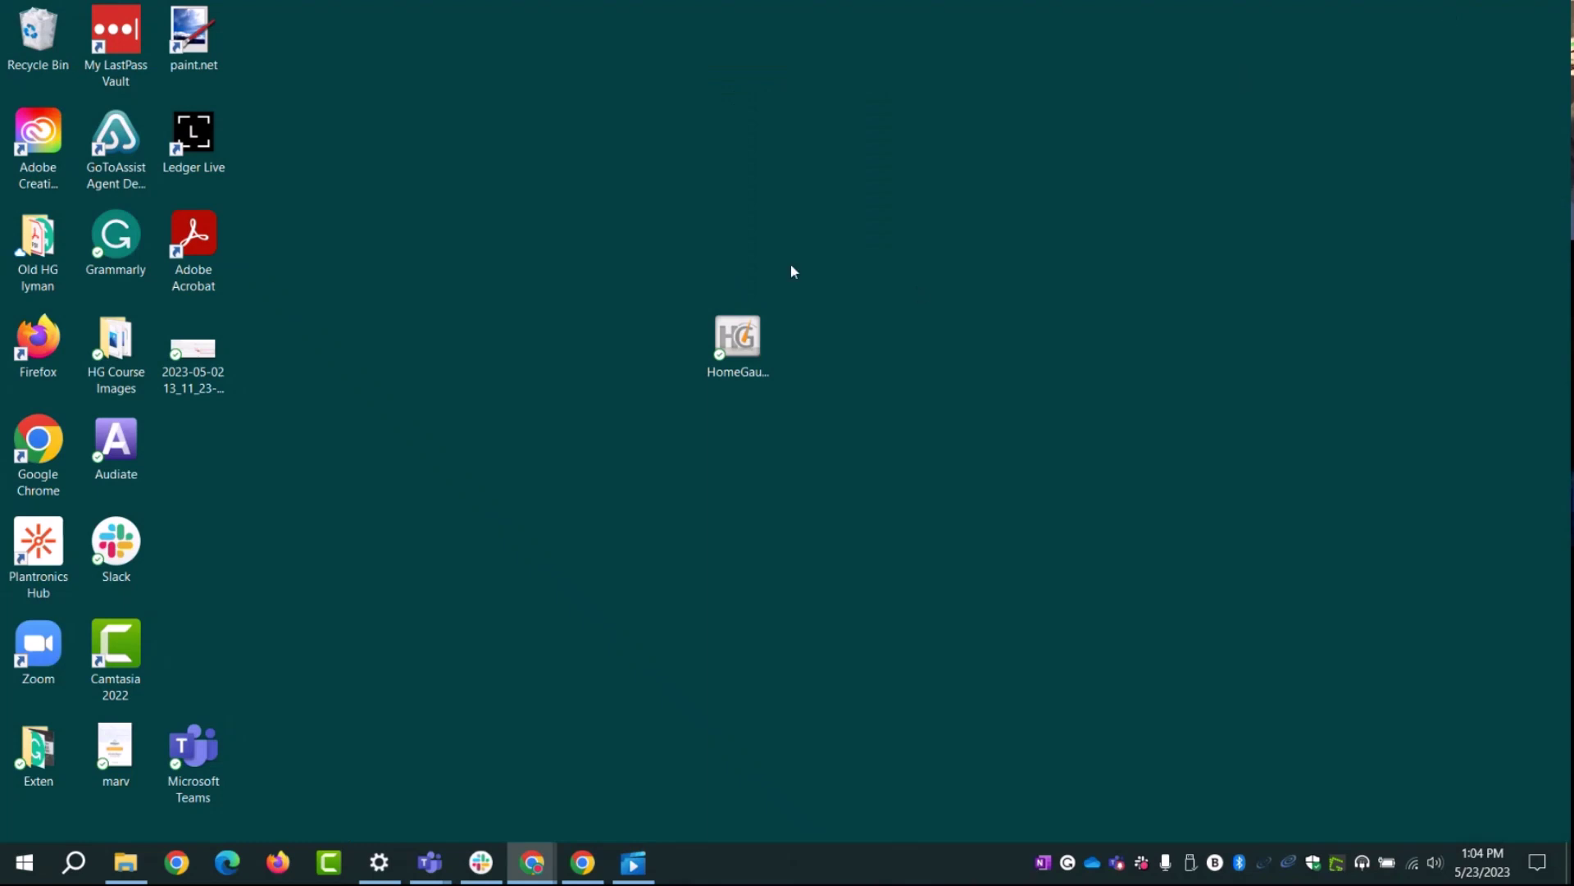
pyautogui.doubleClick(753, 363)
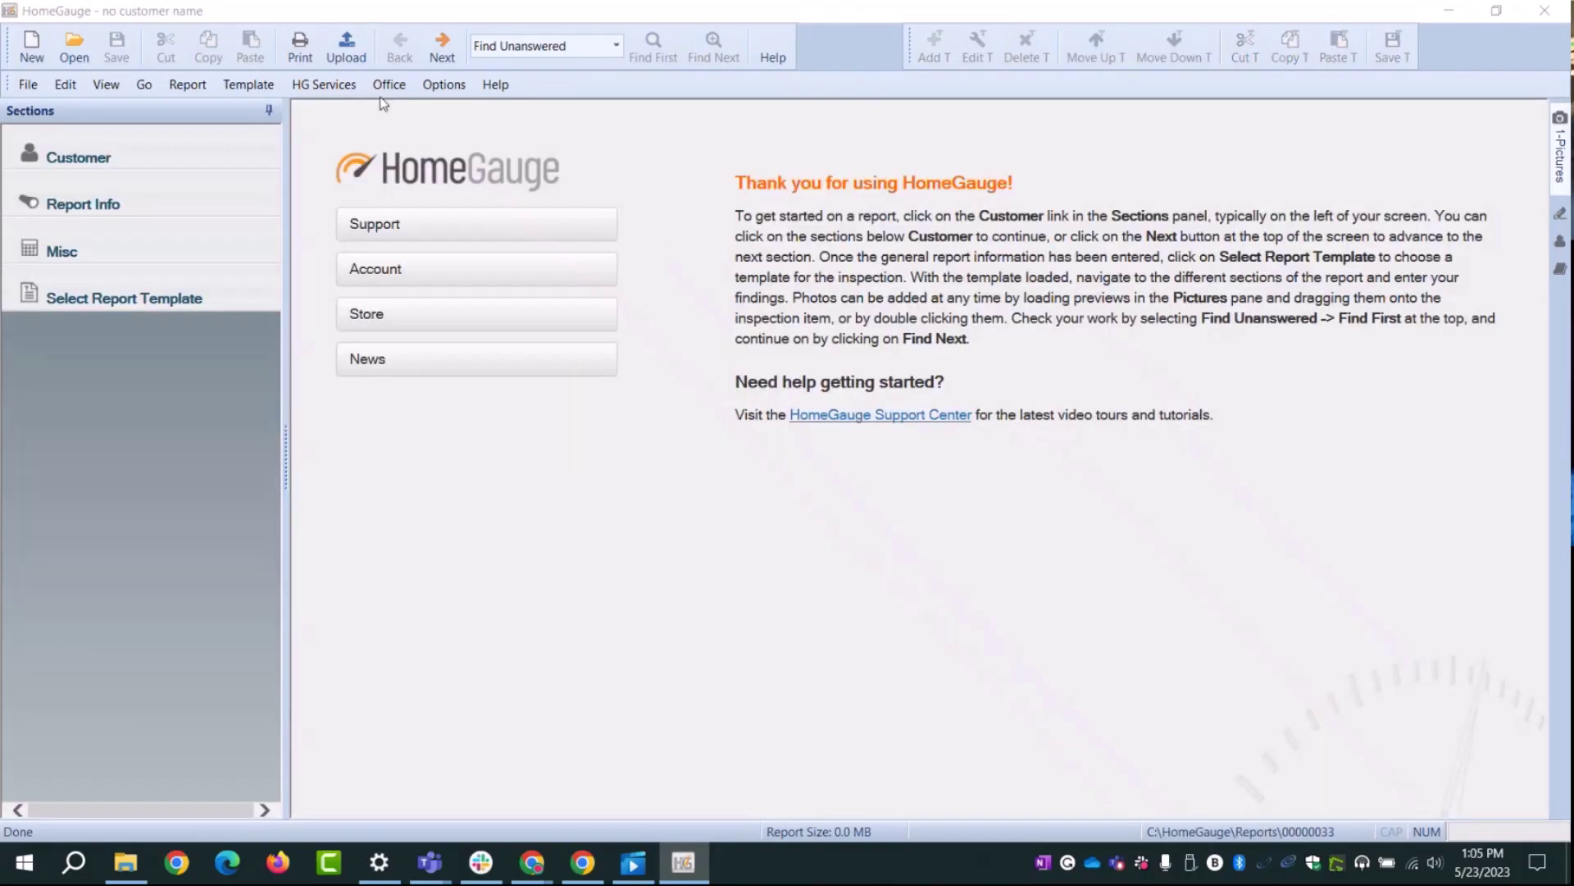
# Step: Enter and confirm the inspector's HomeGauge username and password under HG Services
pyautogui.click(349, 89)
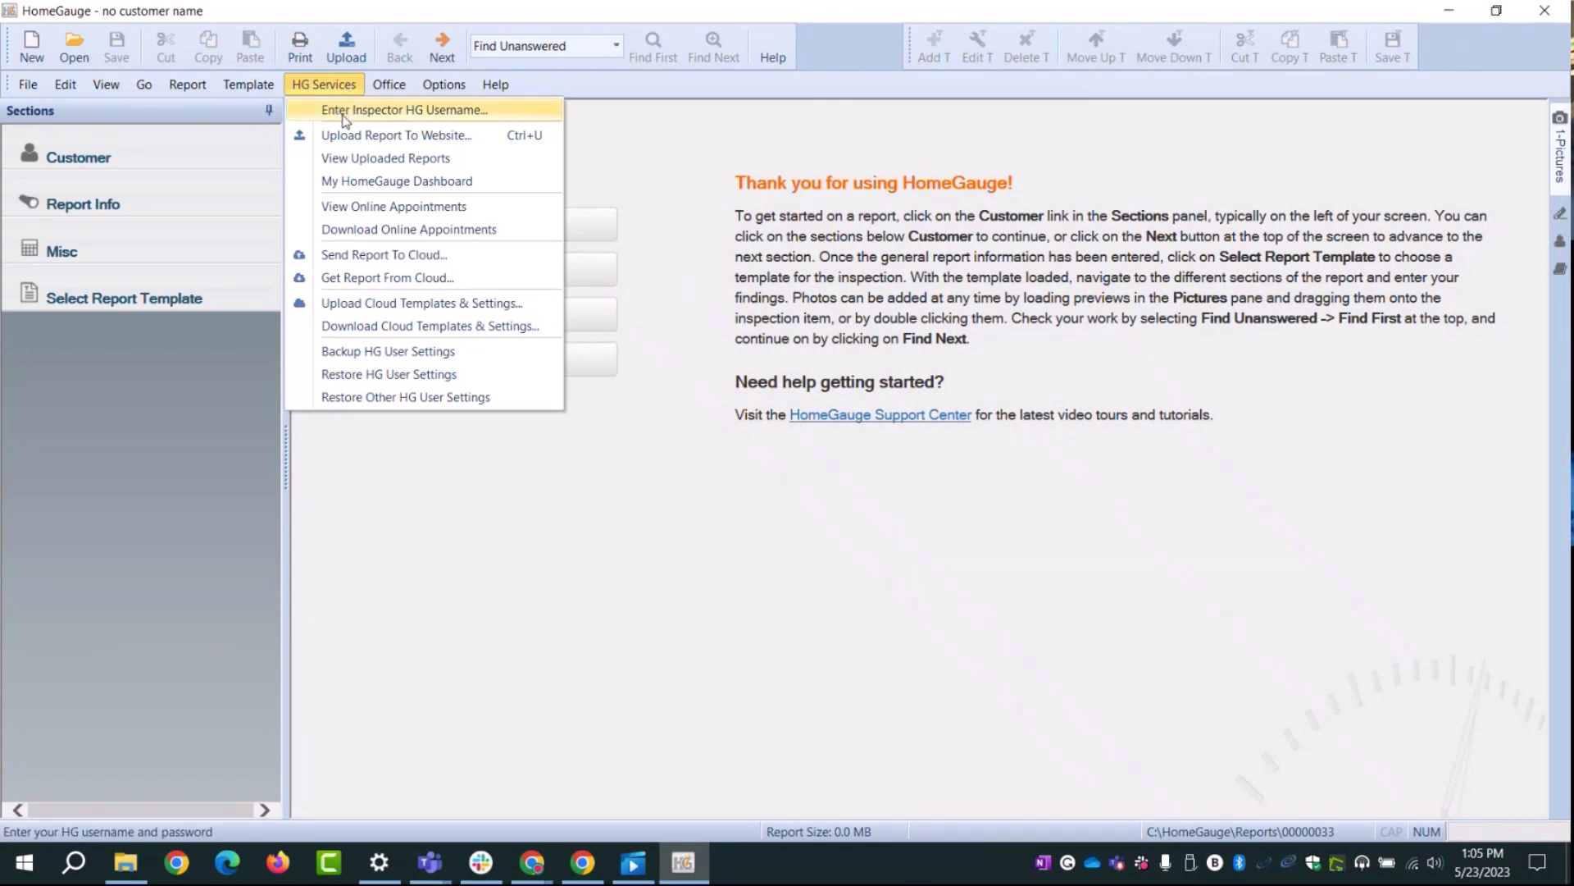
pyautogui.click(343, 115)
pyautogui.press('Tab')
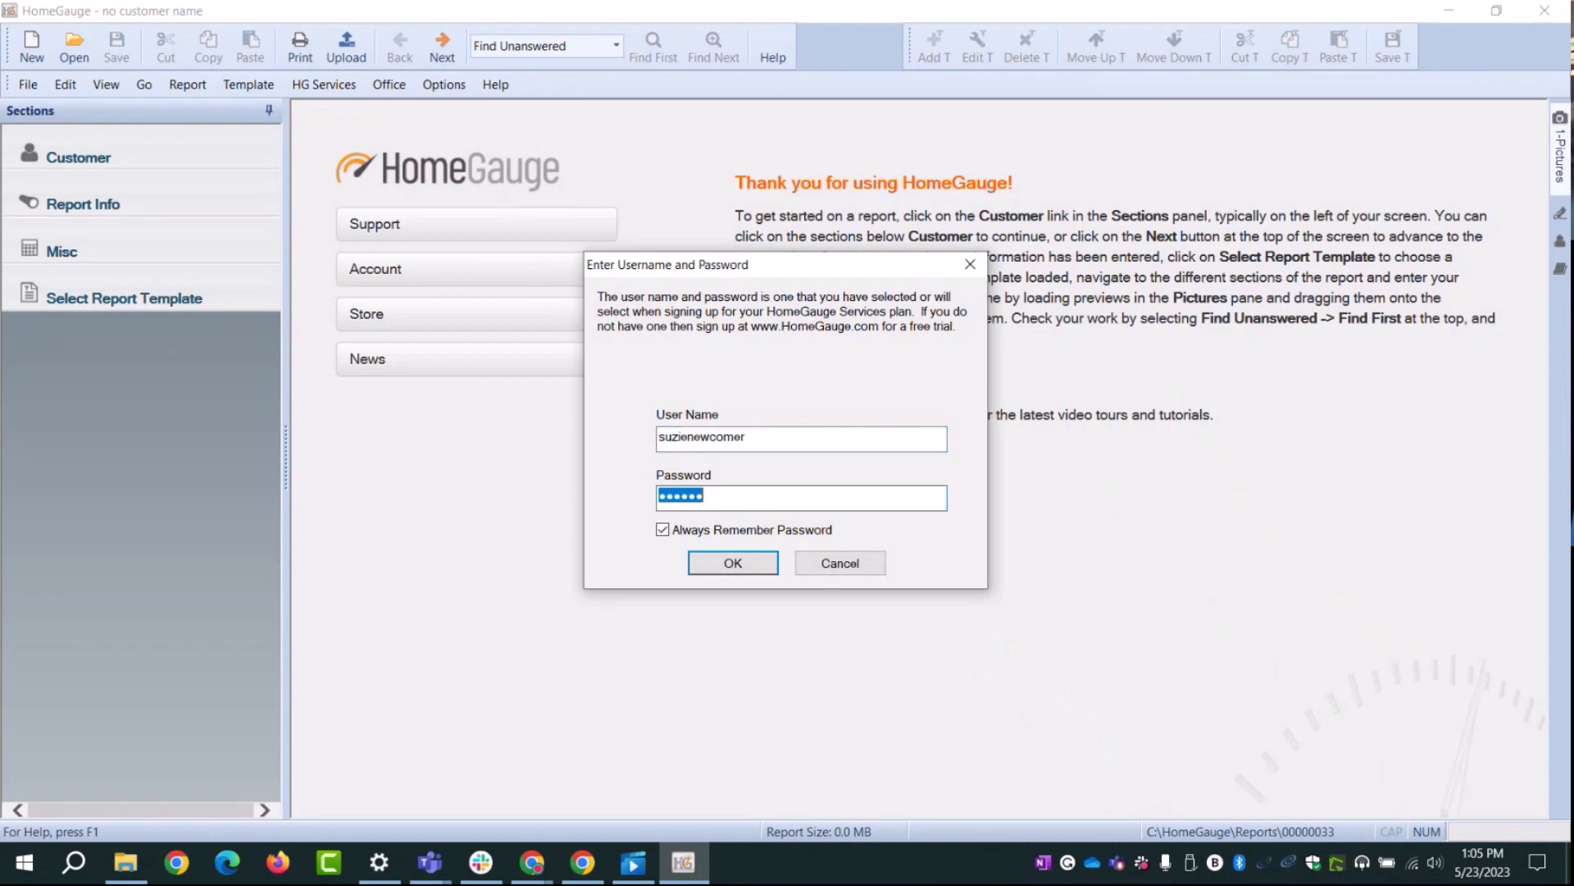
pyautogui.write('****')
pyautogui.click(731, 564)
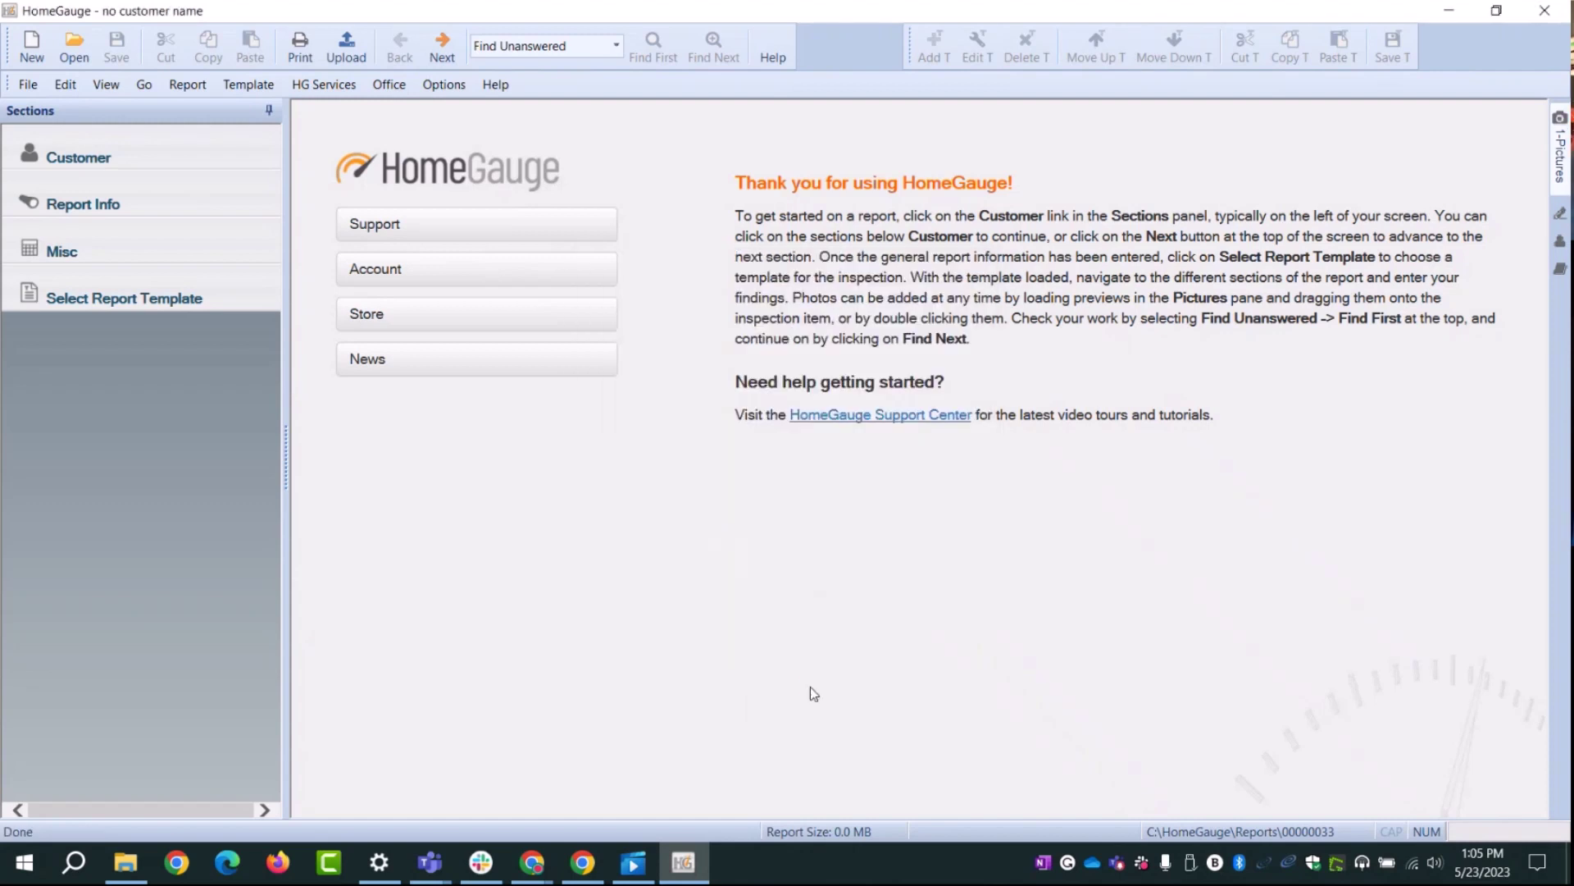
pyautogui.click(316, 86)
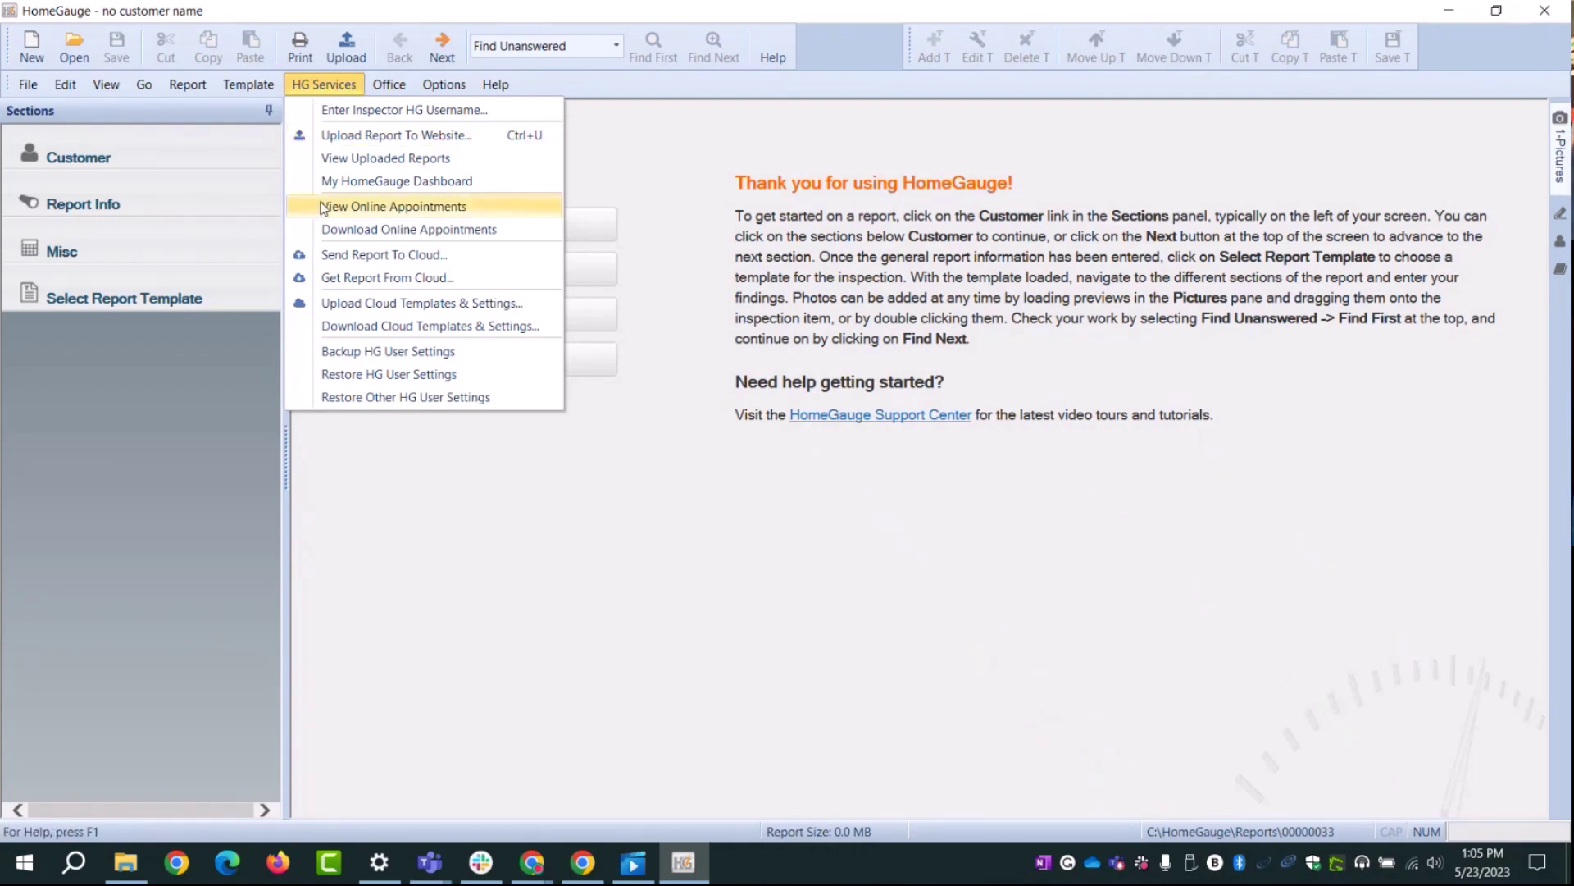
# Step: Download the 5/24/2023 online appointment and dismiss the Reports Downloaded message
pyautogui.click(370, 231)
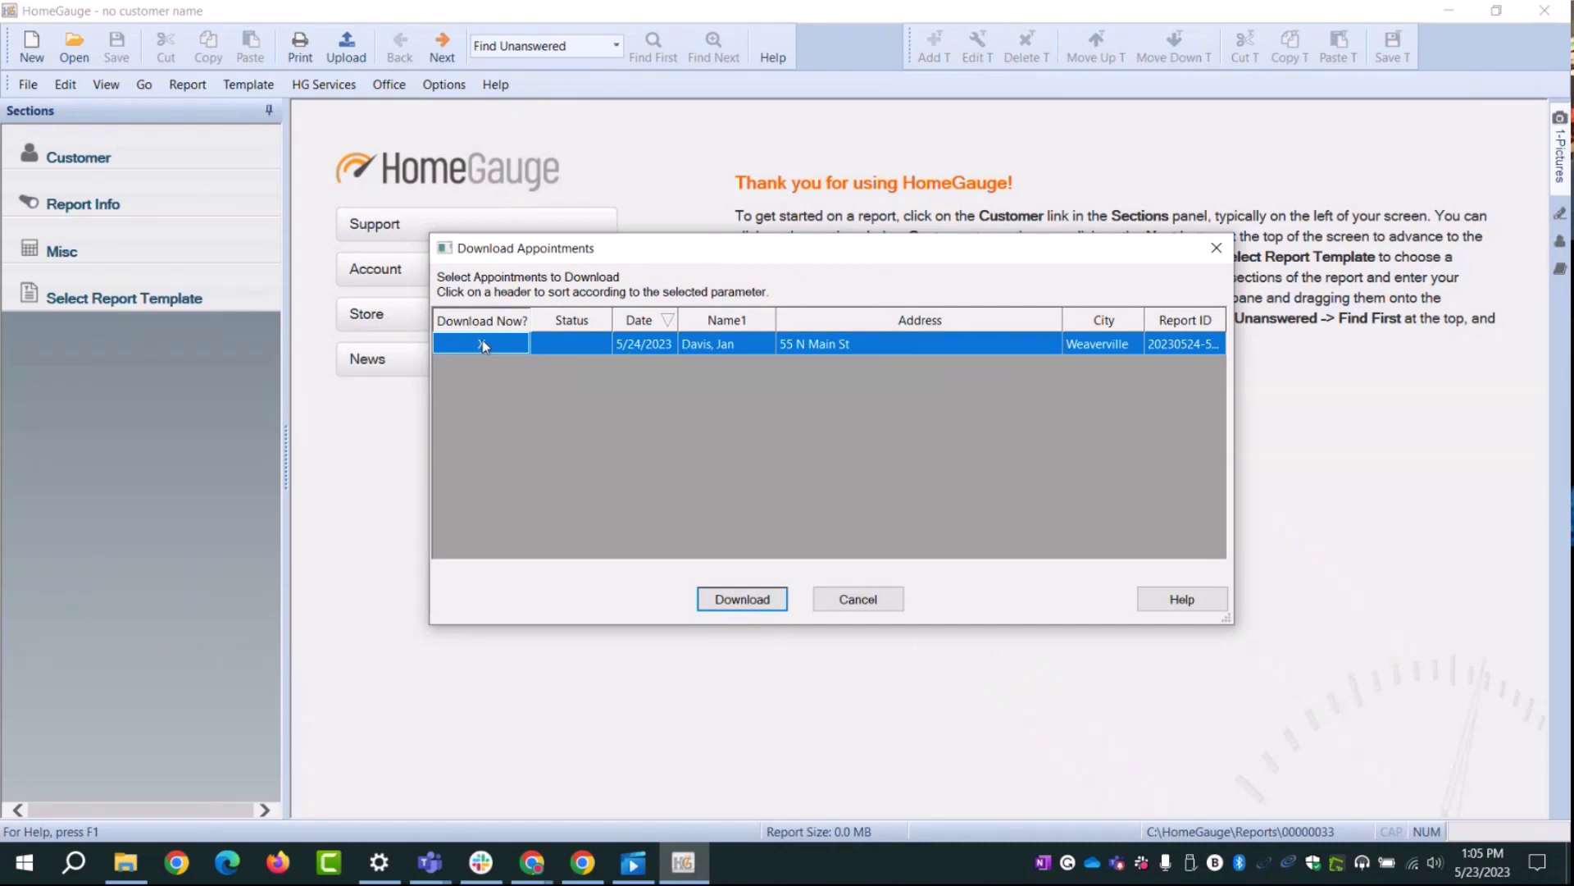
pyautogui.click(742, 599)
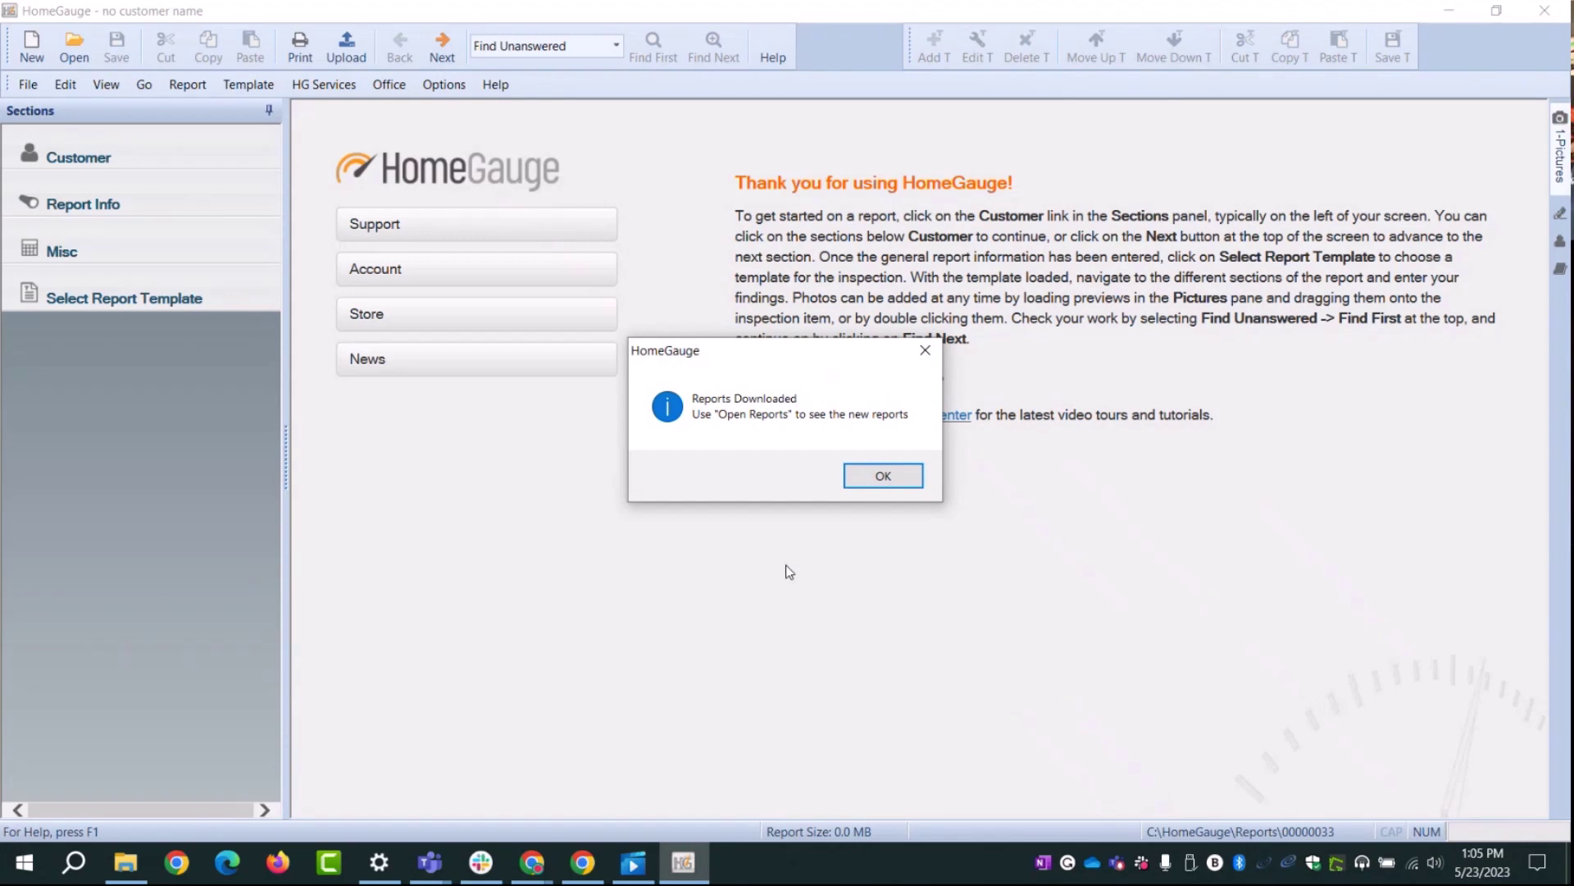
pyautogui.click(883, 478)
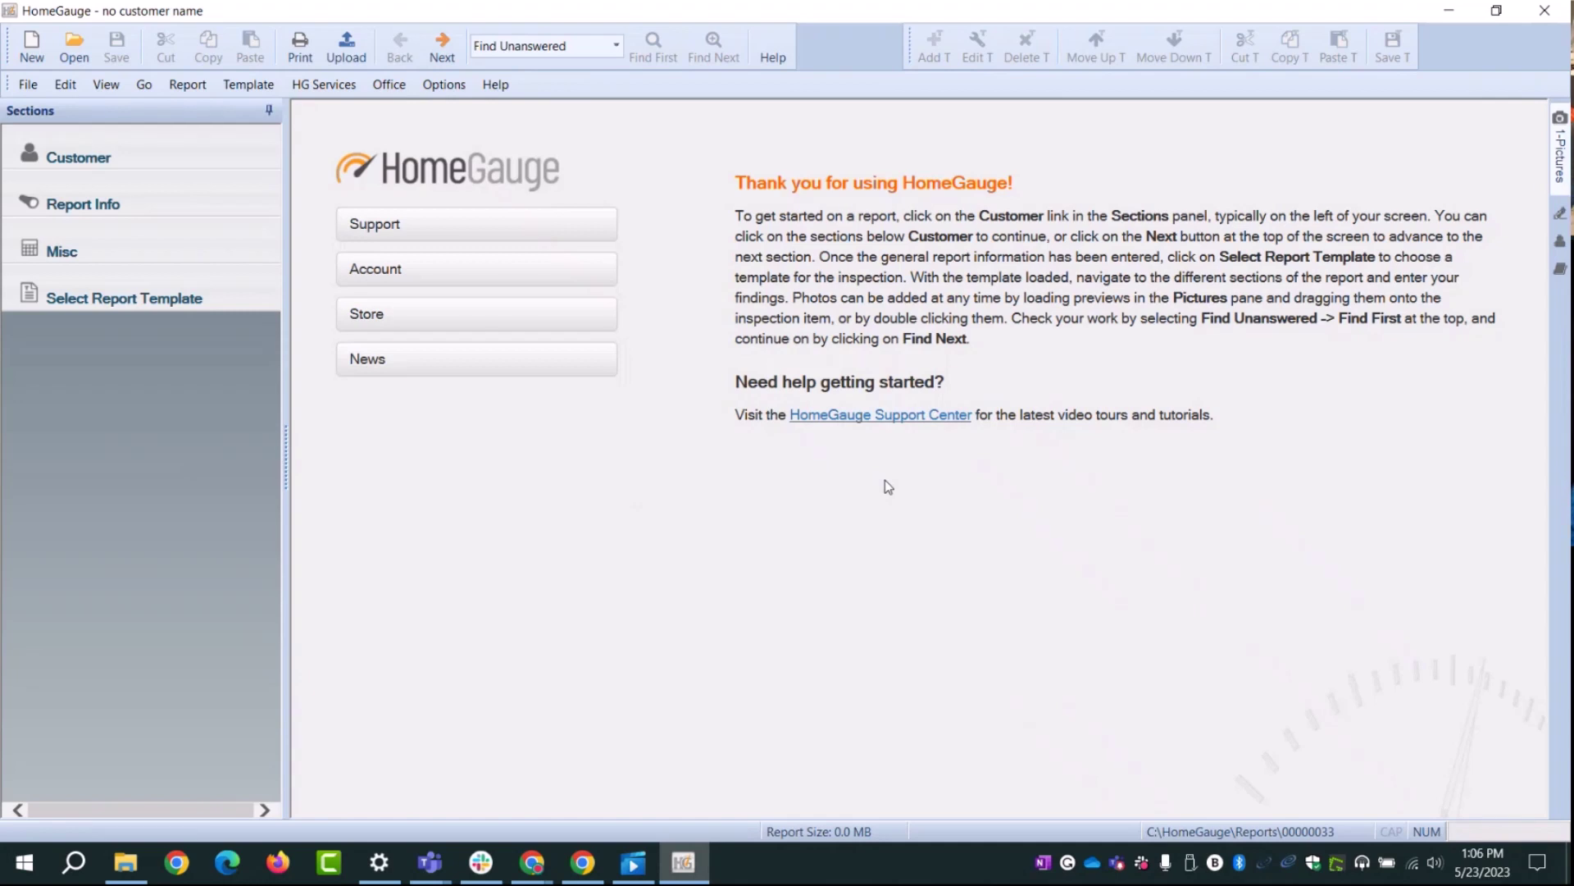
# Step: Open the 5/24/2023 report, view its Report Info and template choices, then minimize HomeGauge
pyautogui.click(74, 47)
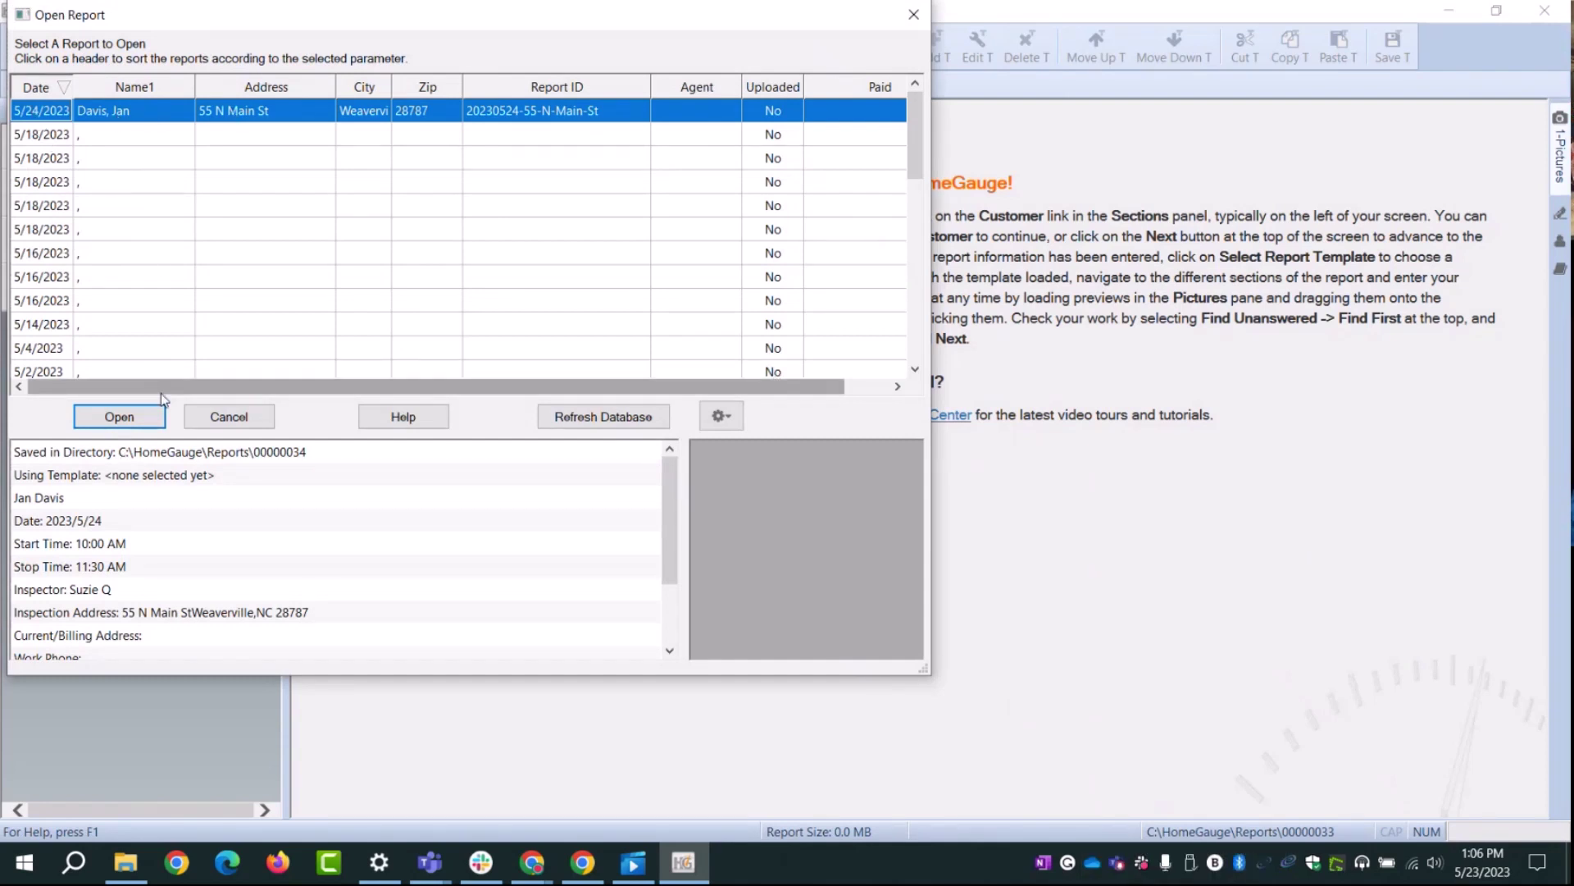
pyautogui.click(119, 417)
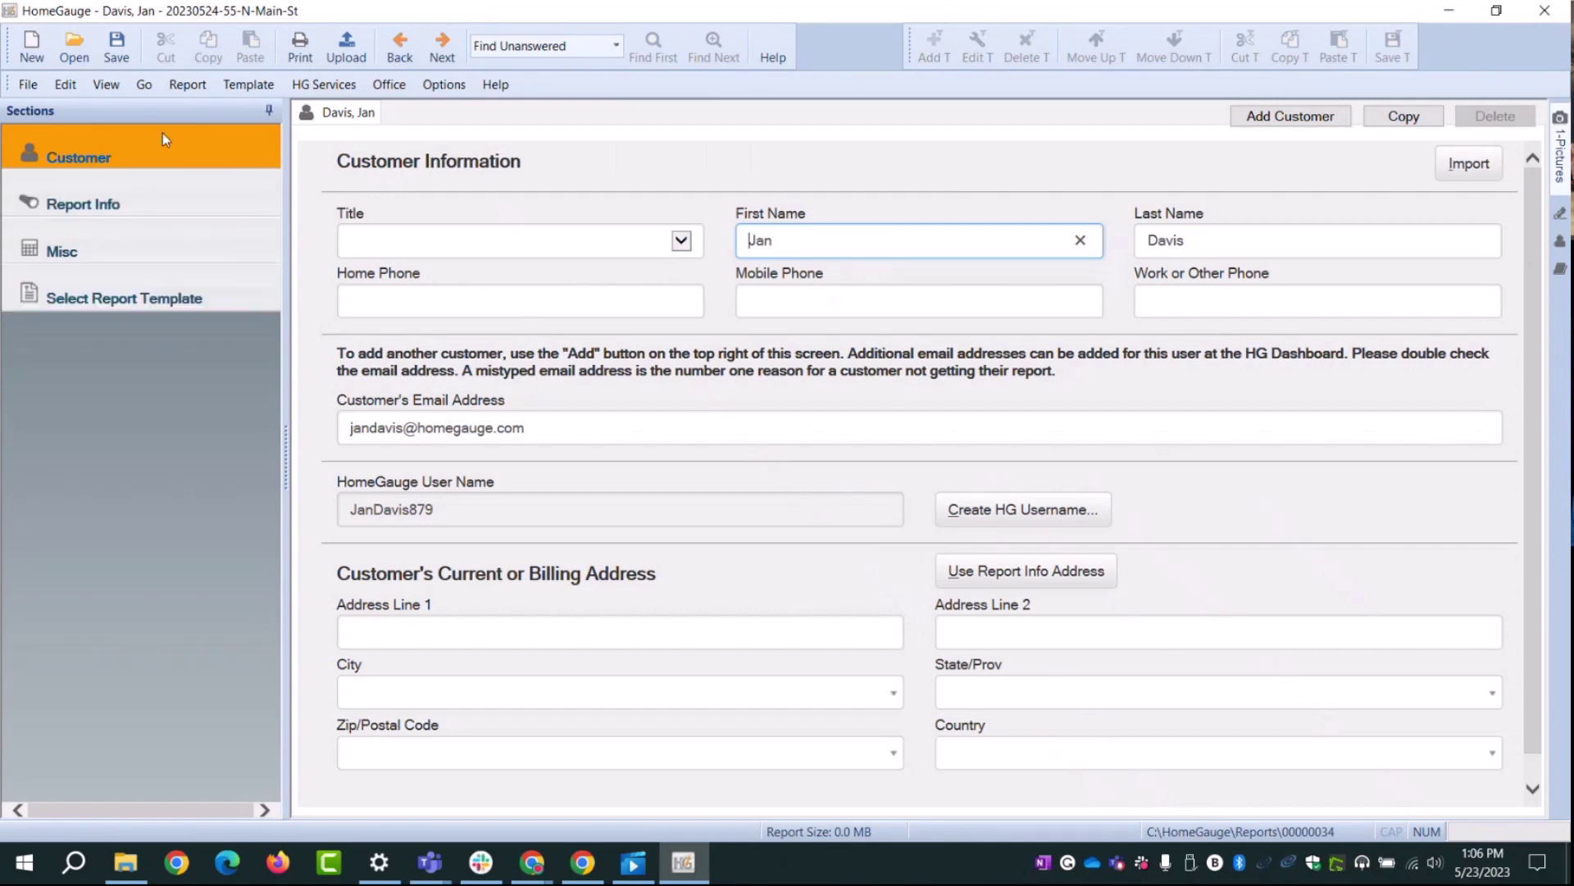
pyautogui.click(85, 193)
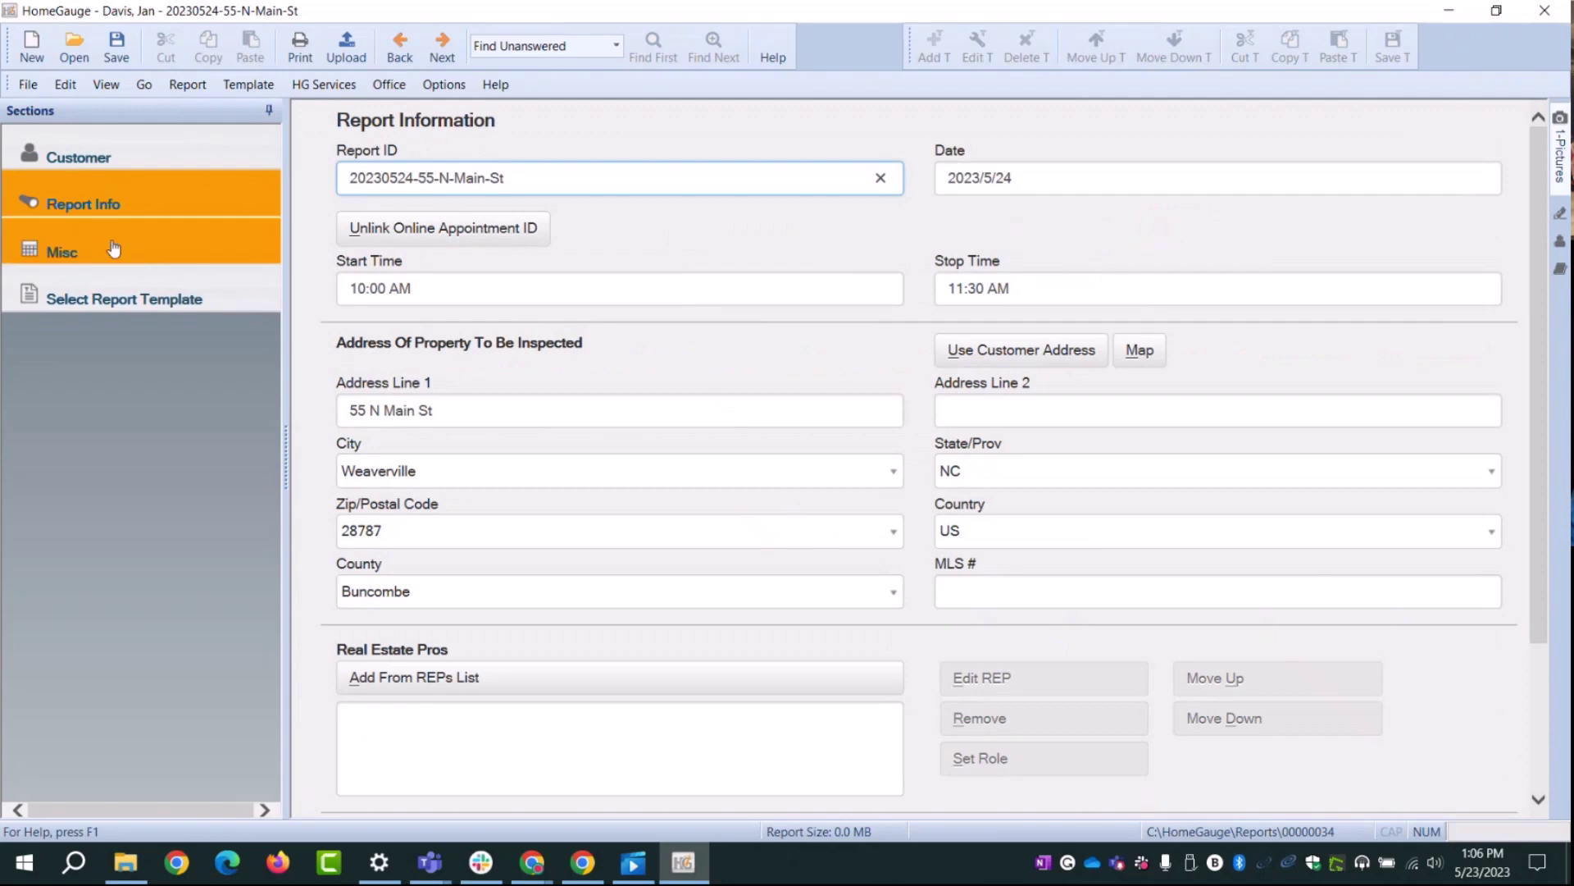
pyautogui.click(105, 300)
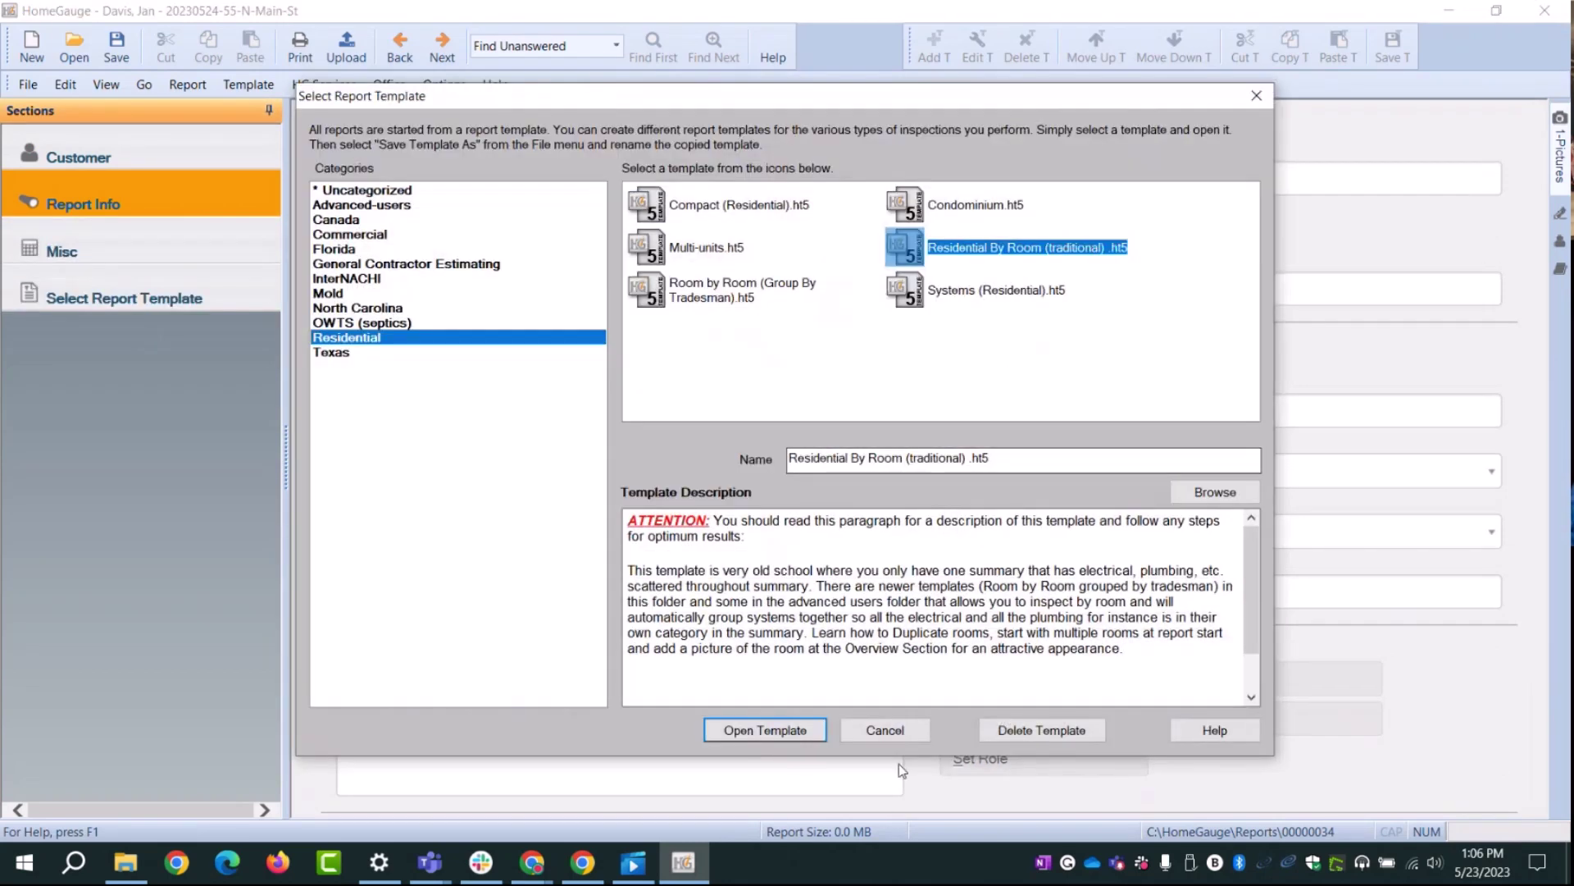
pyautogui.click(889, 732)
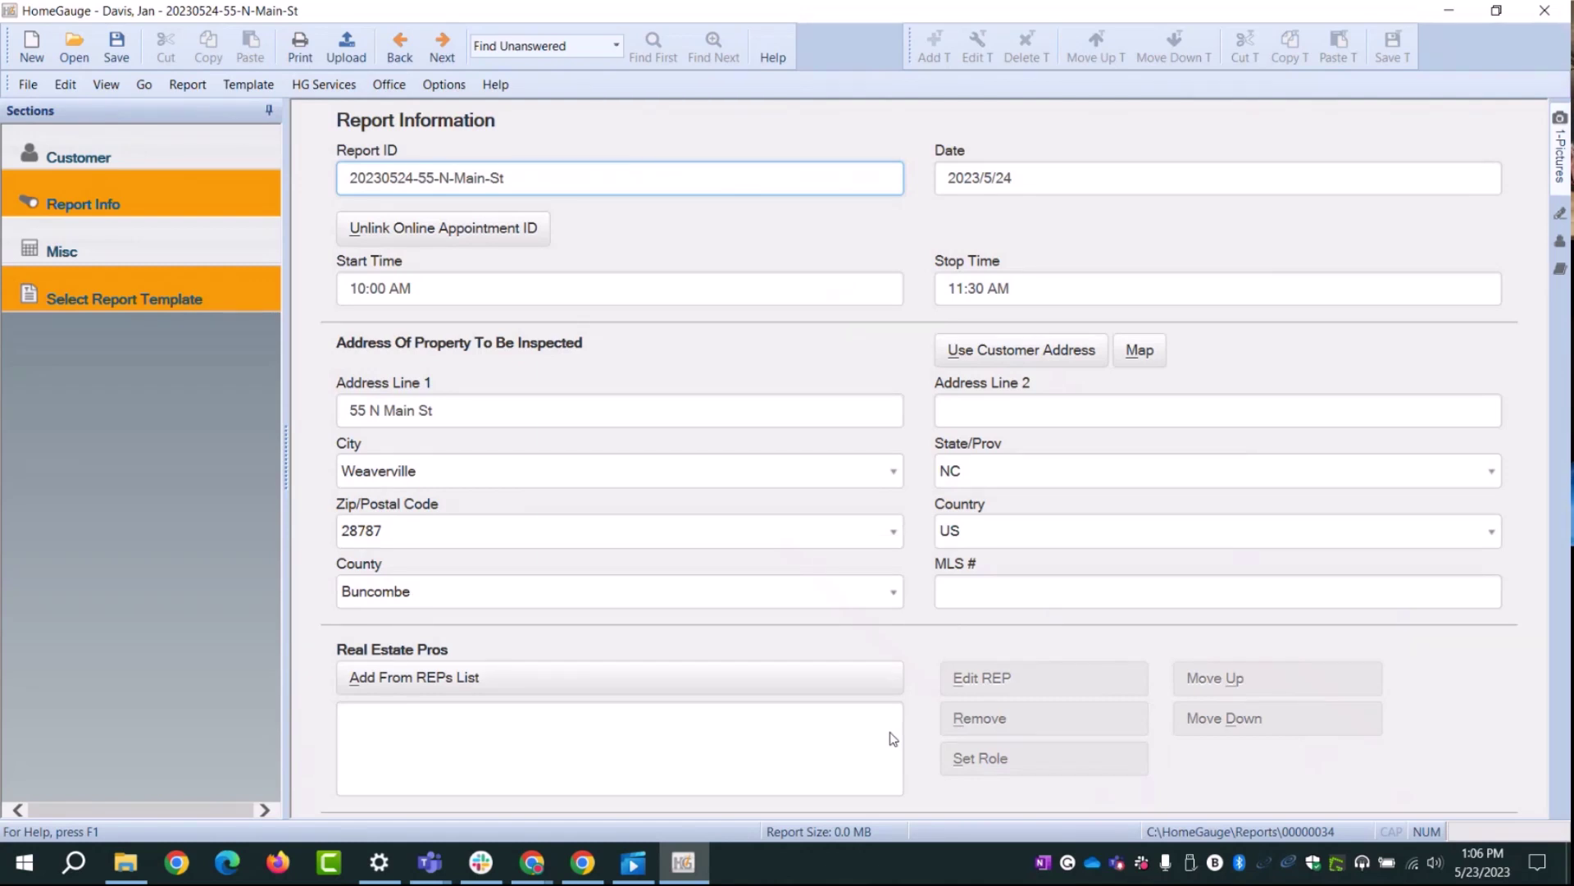
pyautogui.click(1449, 11)
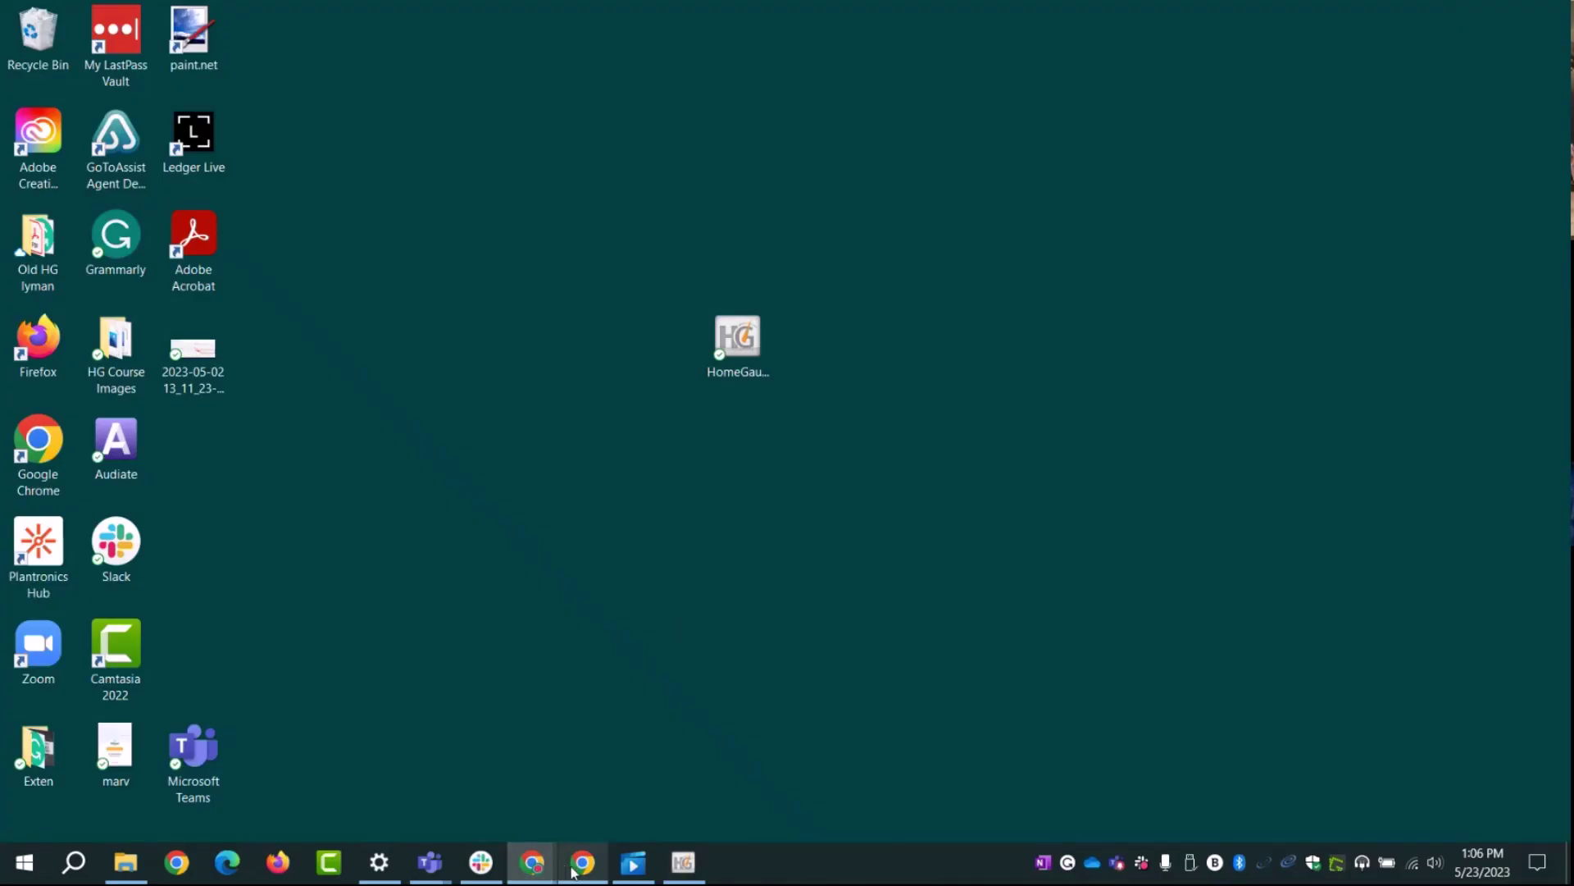
# Step: Restore the My Inspection Dashboard Chrome window showing the 21–27 May 2023 week calendar
pyautogui.moveTo(529, 869)
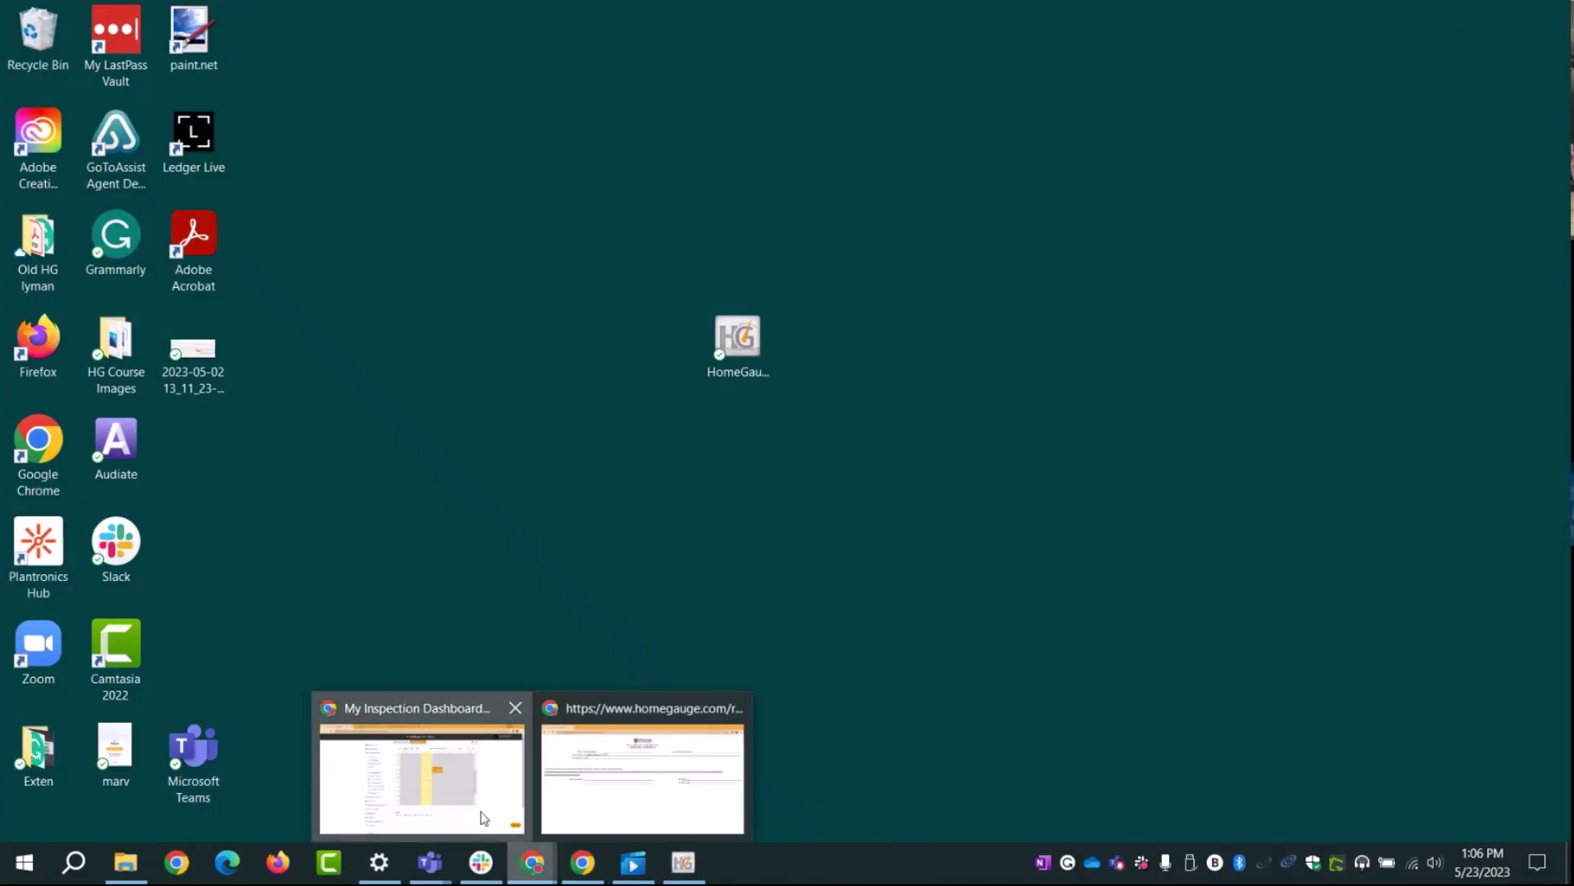
pyautogui.click(484, 816)
pyautogui.moveTo(591, 696)
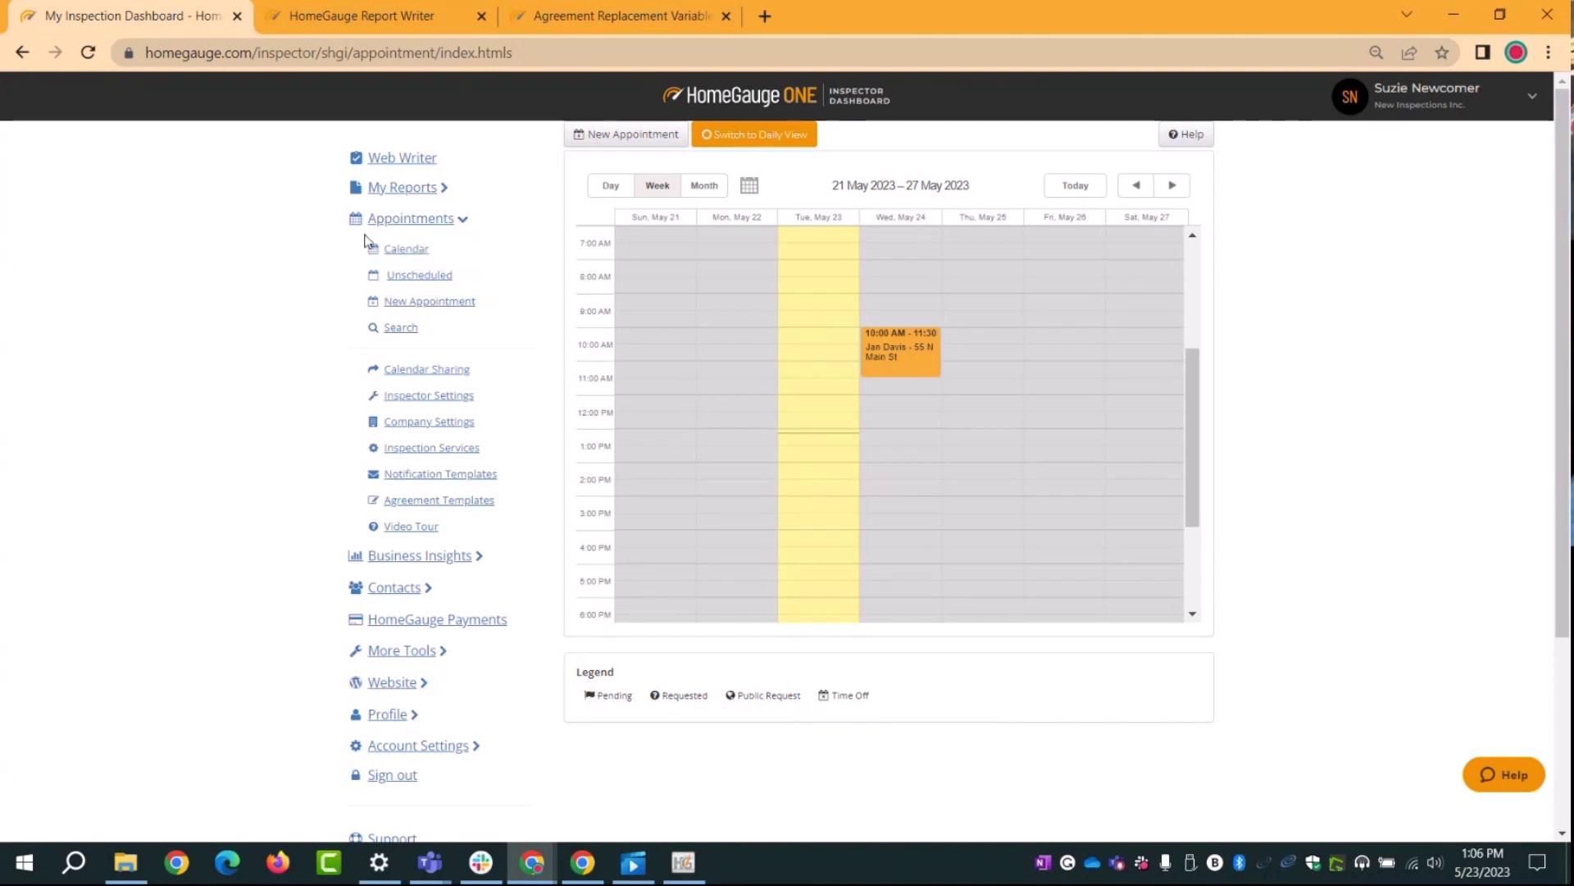
# Step: Start blocking Thursday May 25 as Vacay! time off from 1:25 AM to 1:45 PM
pyautogui.moveTo(440, 867)
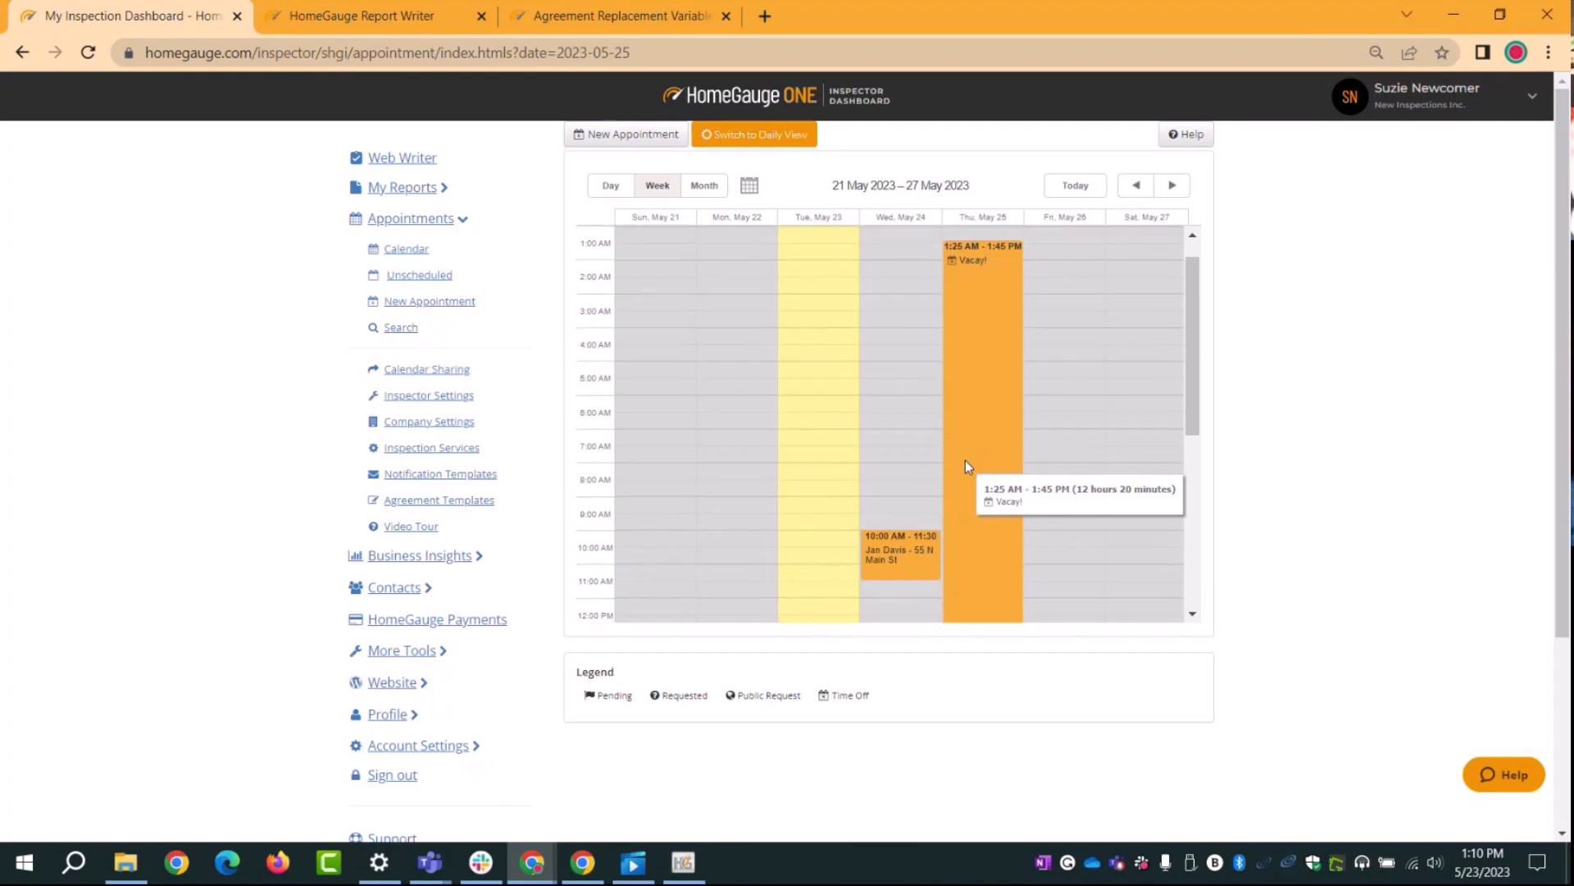
pyautogui.scroll(1, 966, 466)
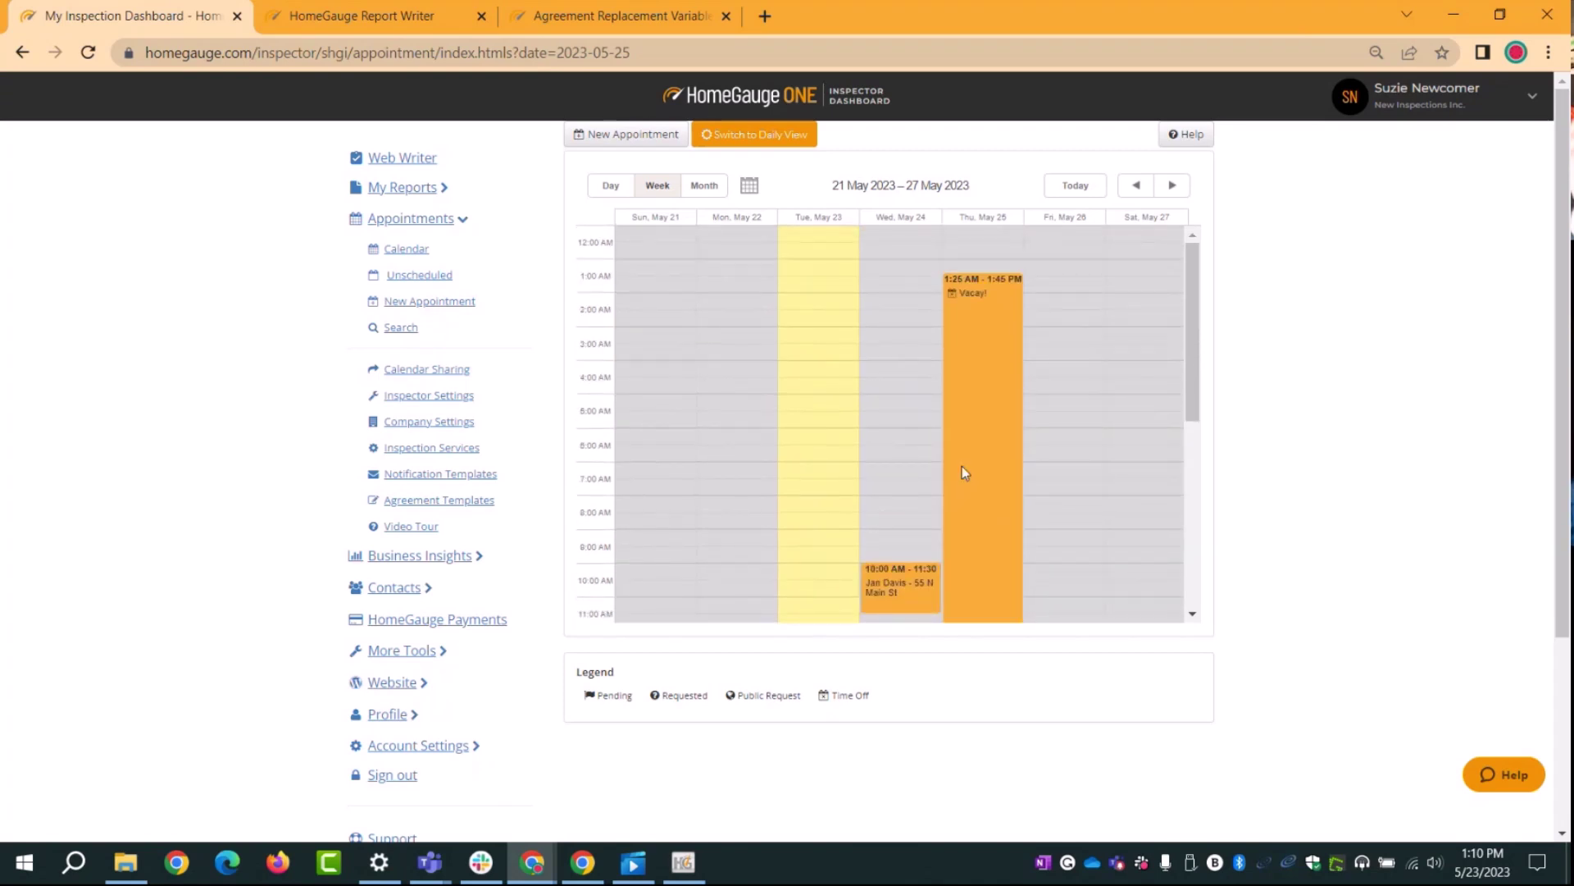
pyautogui.moveTo(962, 464)
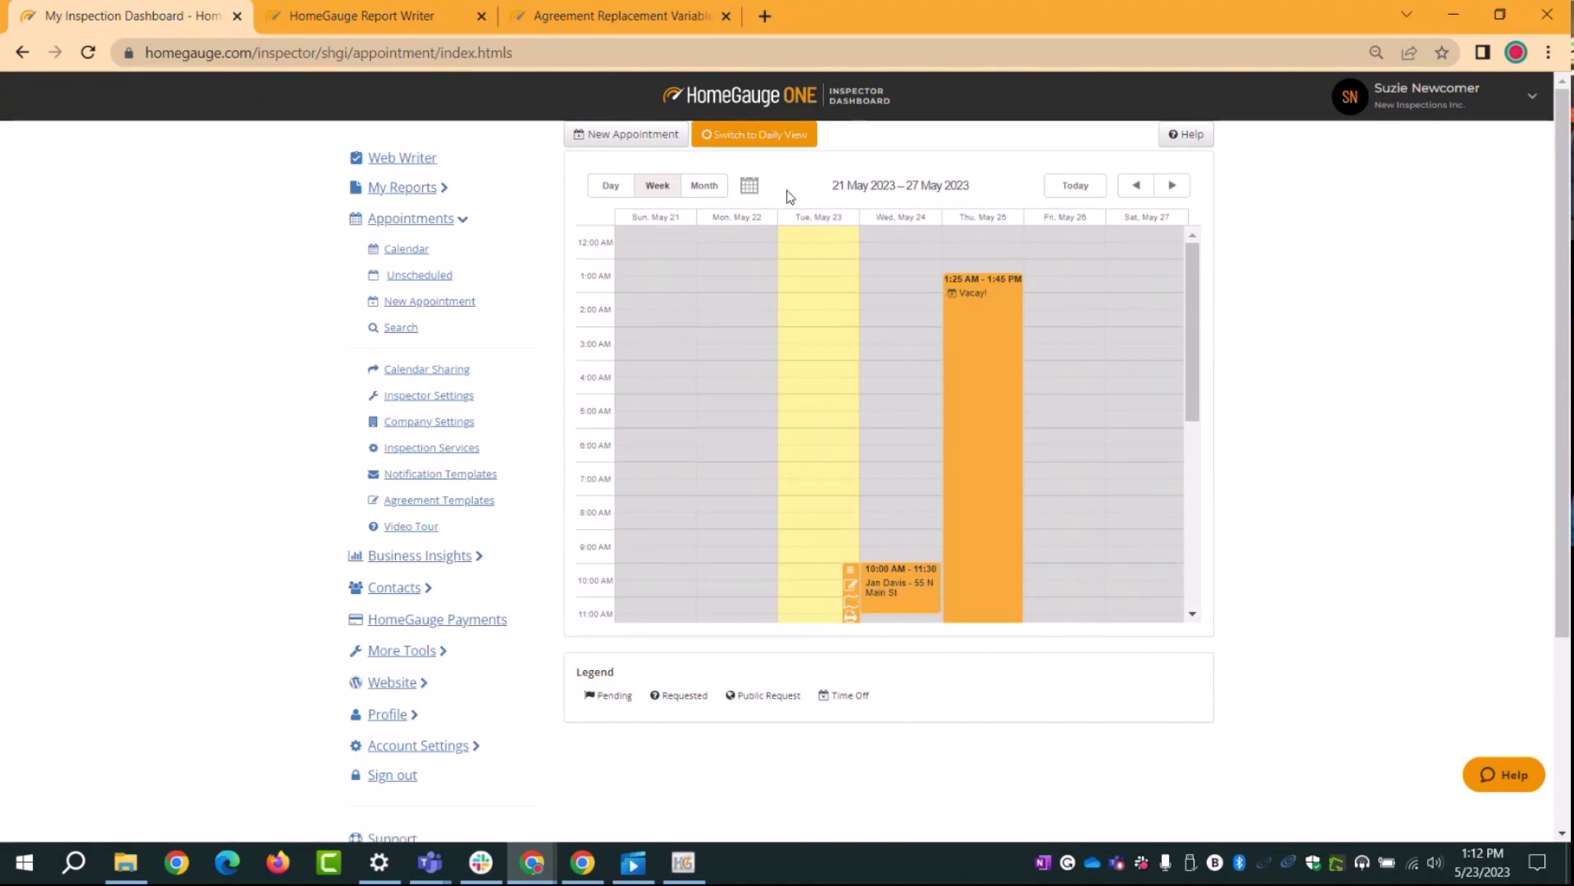
# Step: Show Wednesday May 24 in the daily view with its 10:00–11:30 AM appointment mapped
pyautogui.click(747, 143)
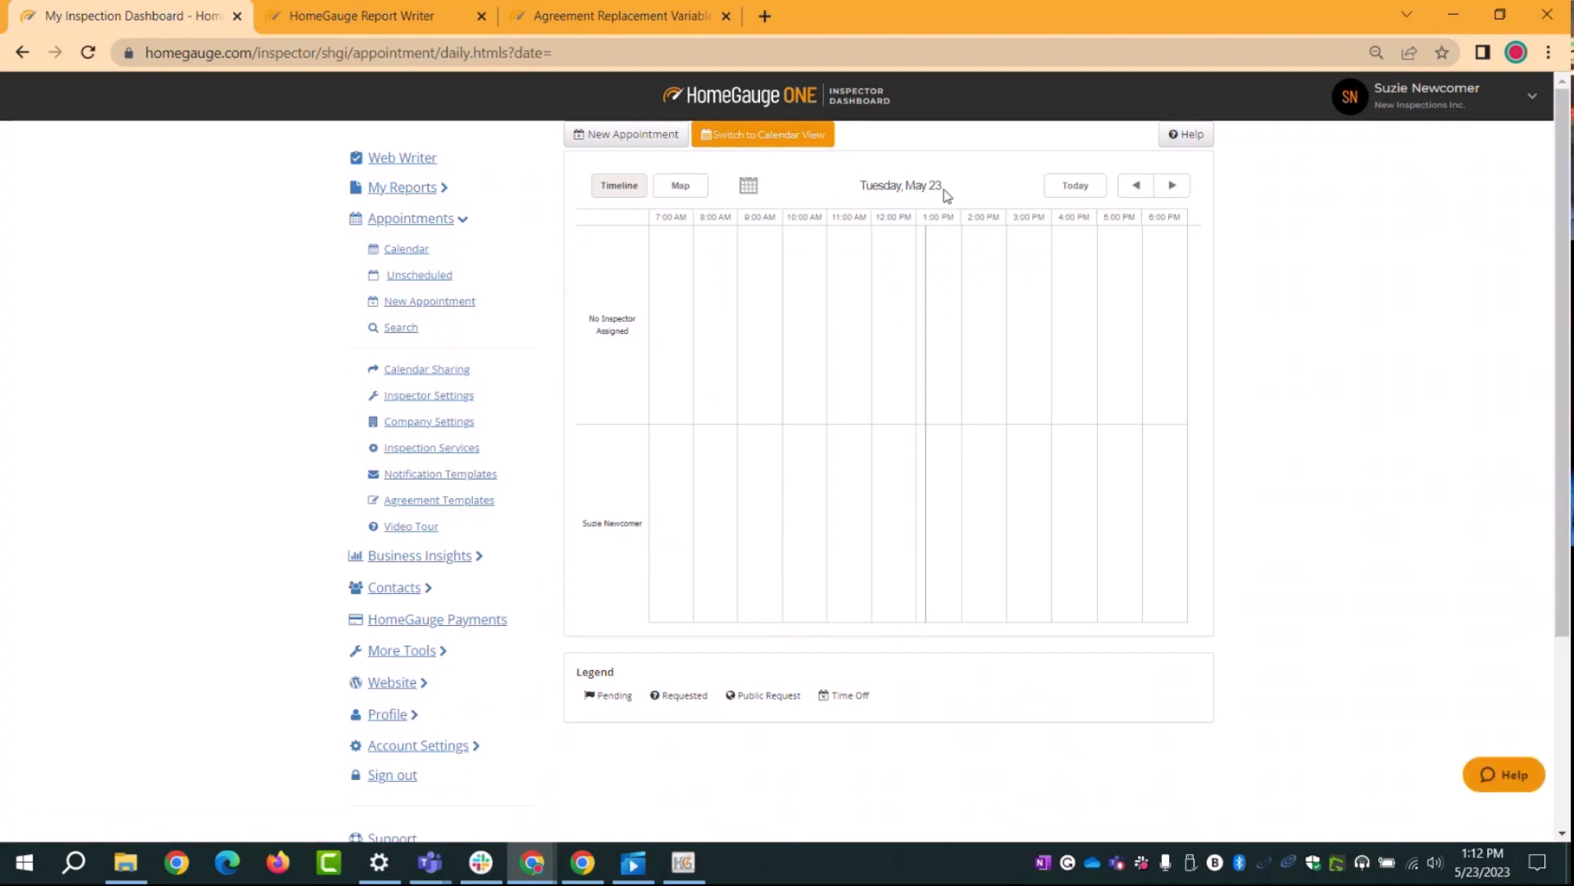
pyautogui.click(1174, 187)
pyautogui.rightClick(1150, 262)
pyautogui.click(1148, 212)
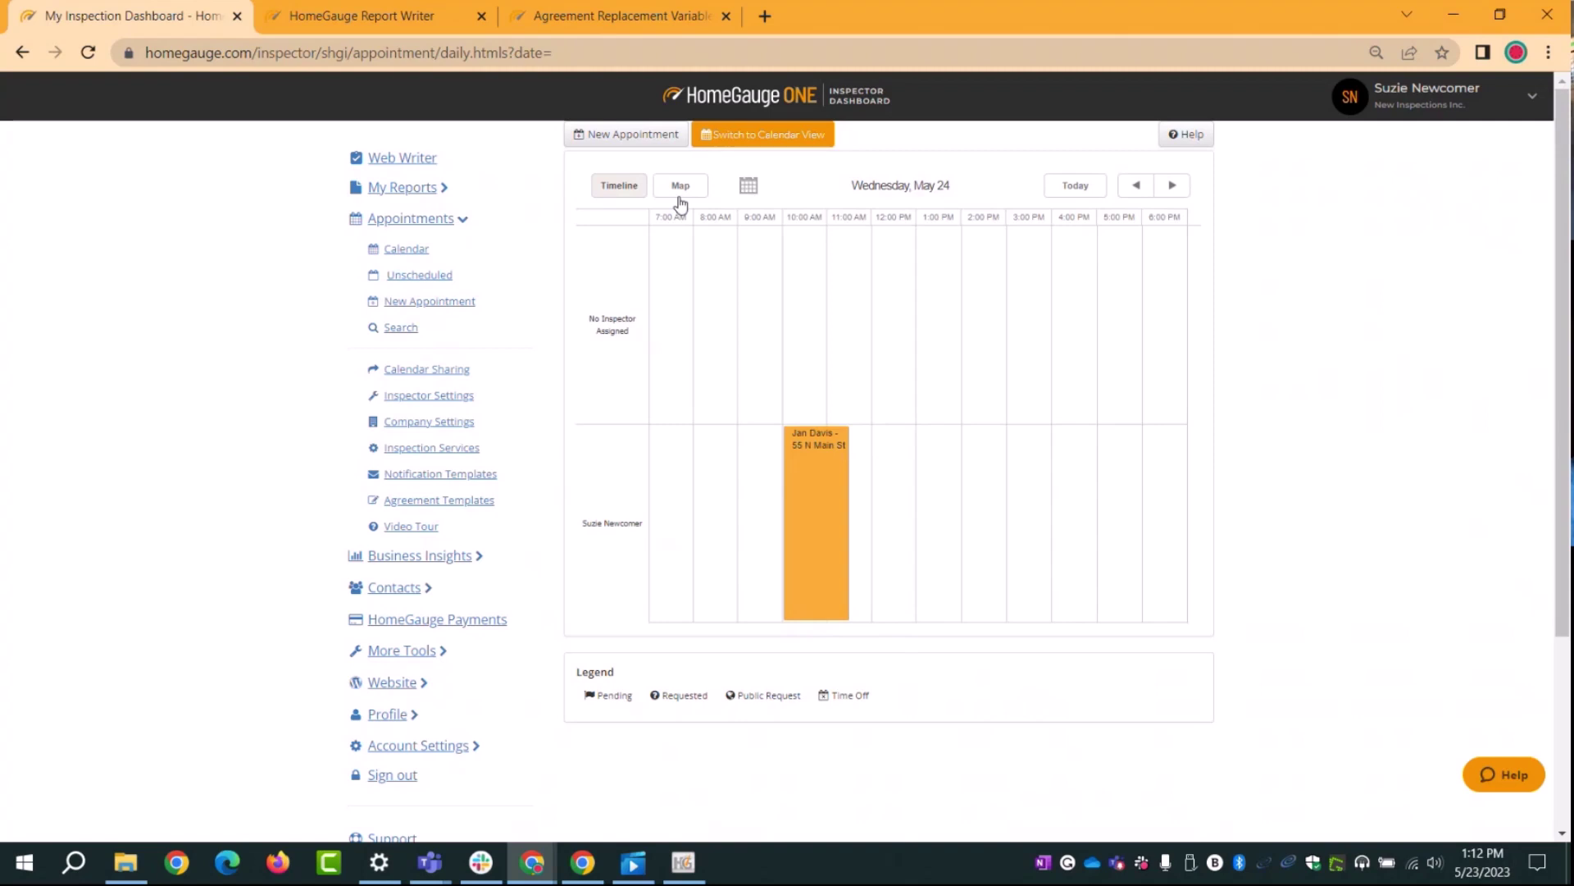
pyautogui.click(680, 201)
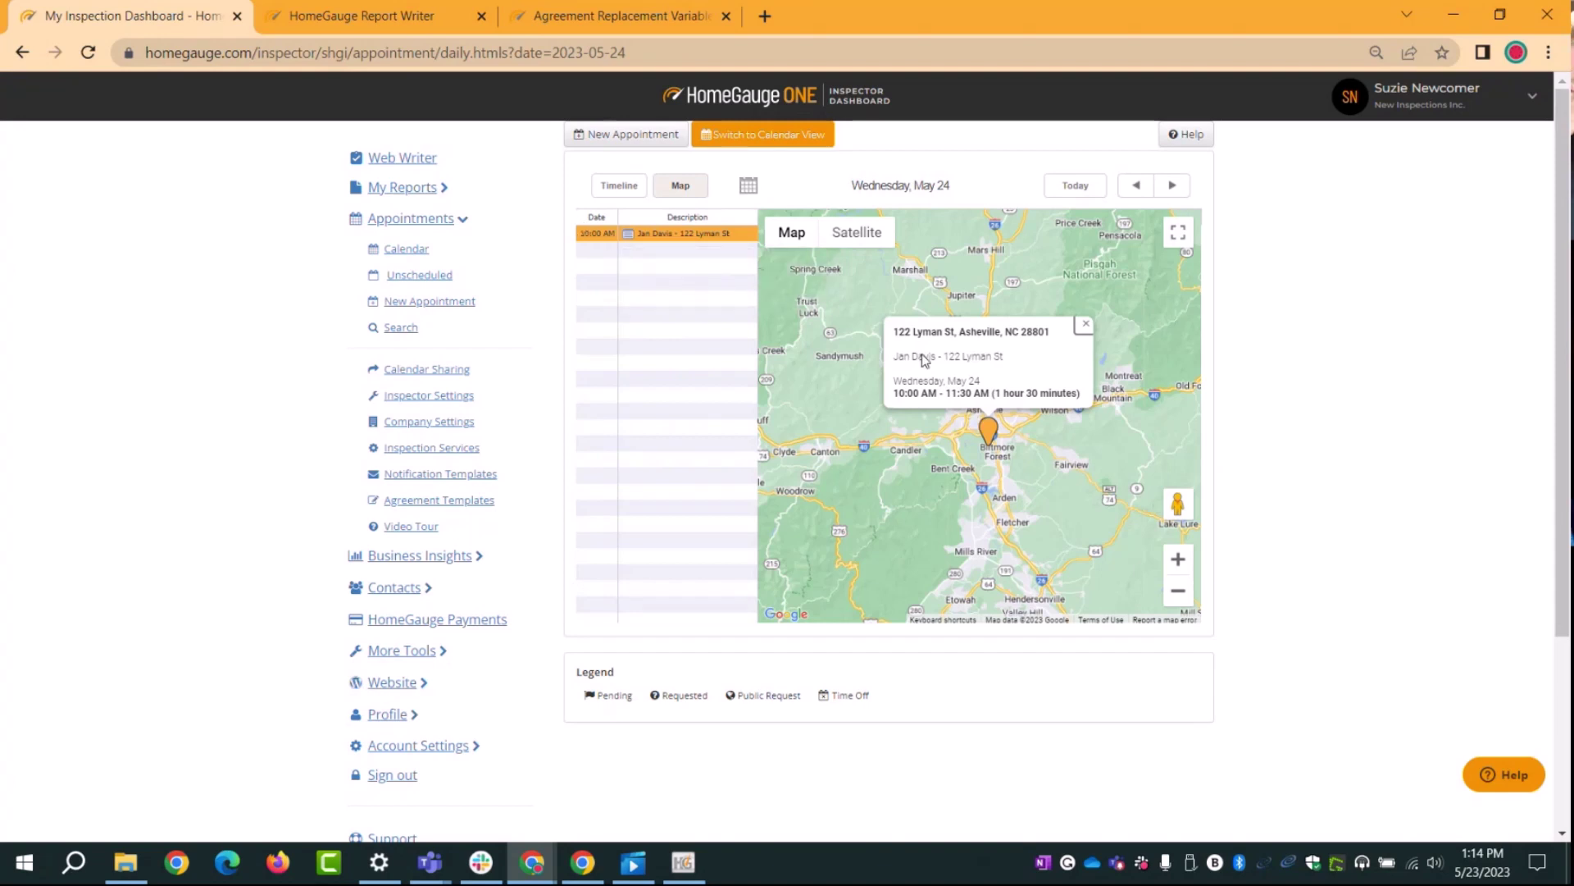
# Step: Close the map's address popup and return to the 21–27 May week calendar
pyautogui.click(1085, 324)
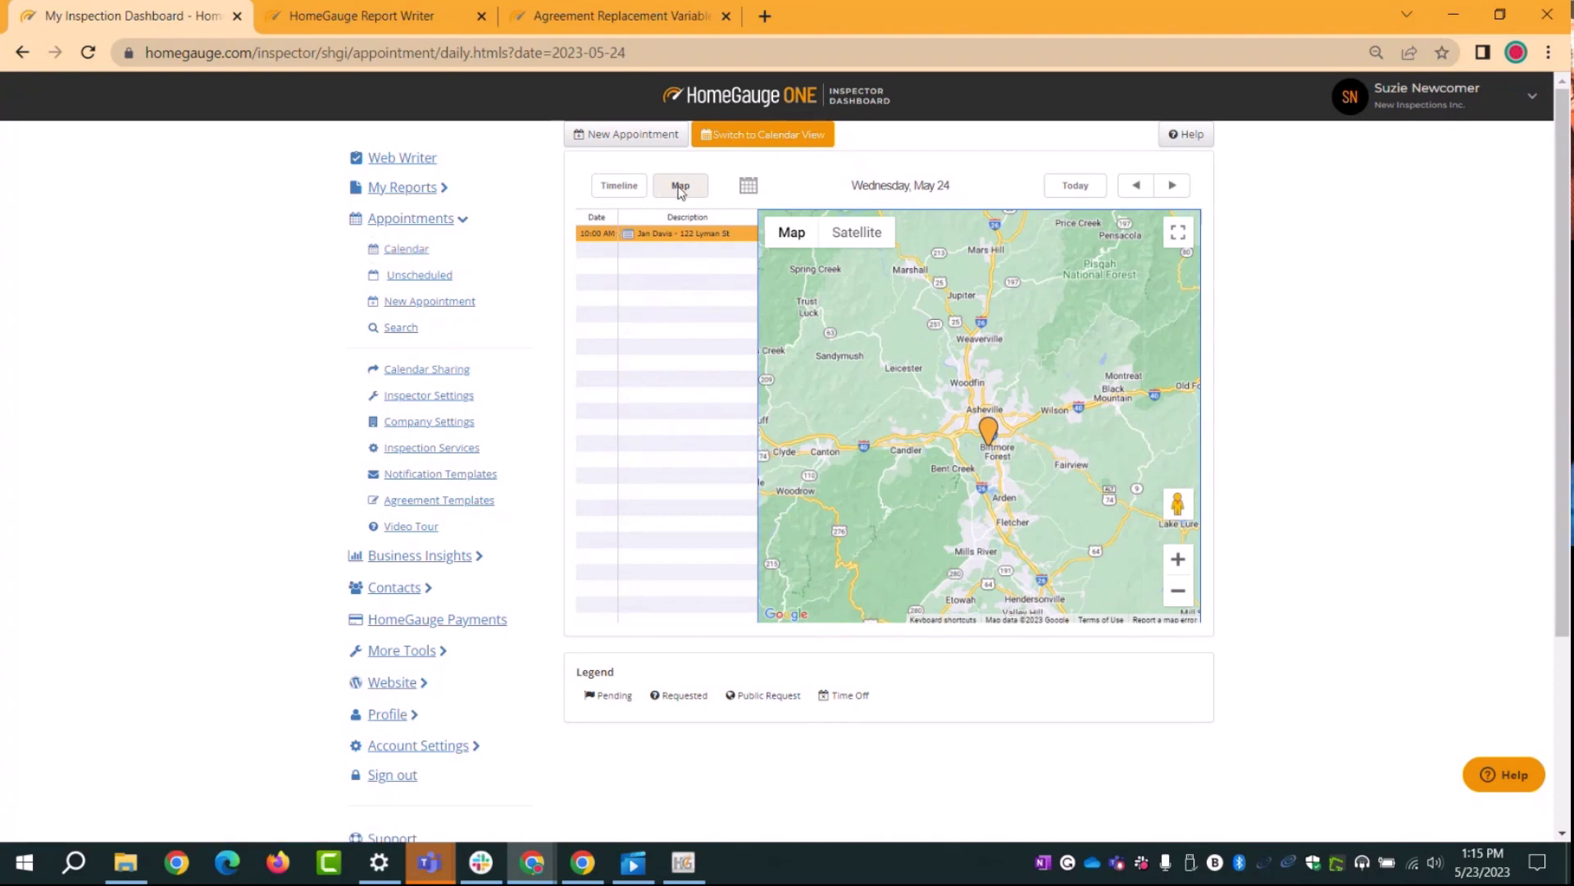
pyautogui.click(749, 144)
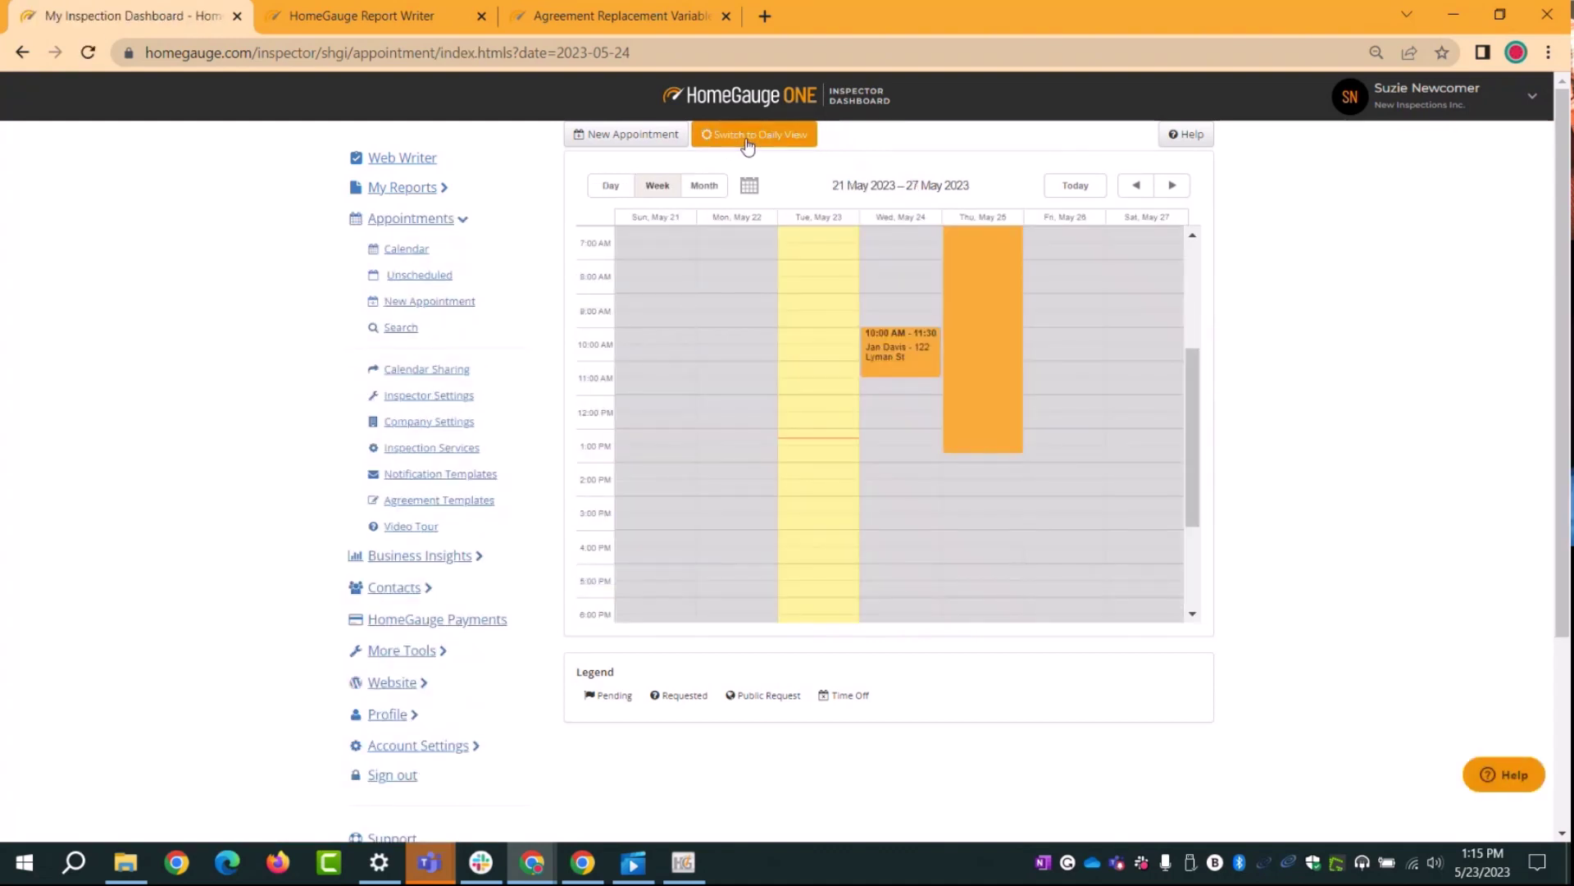